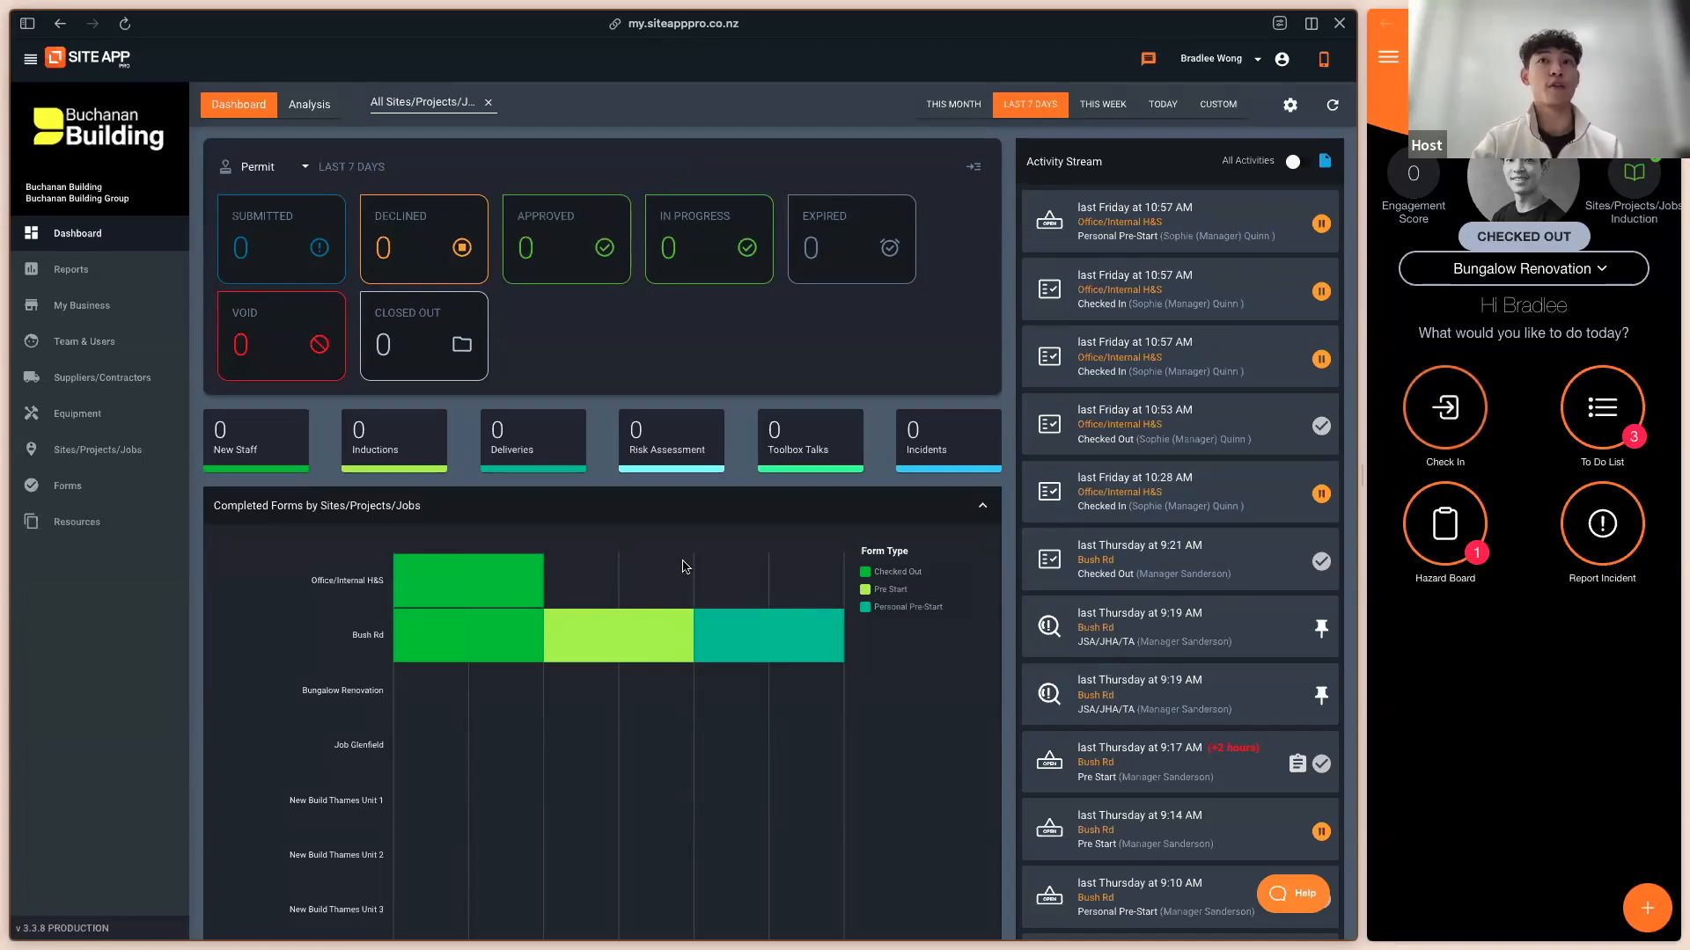
Step: Filter the dashboard to the custom date range 6 May 24 to 4 Jun 24
scroll(545, 539, down, 3)
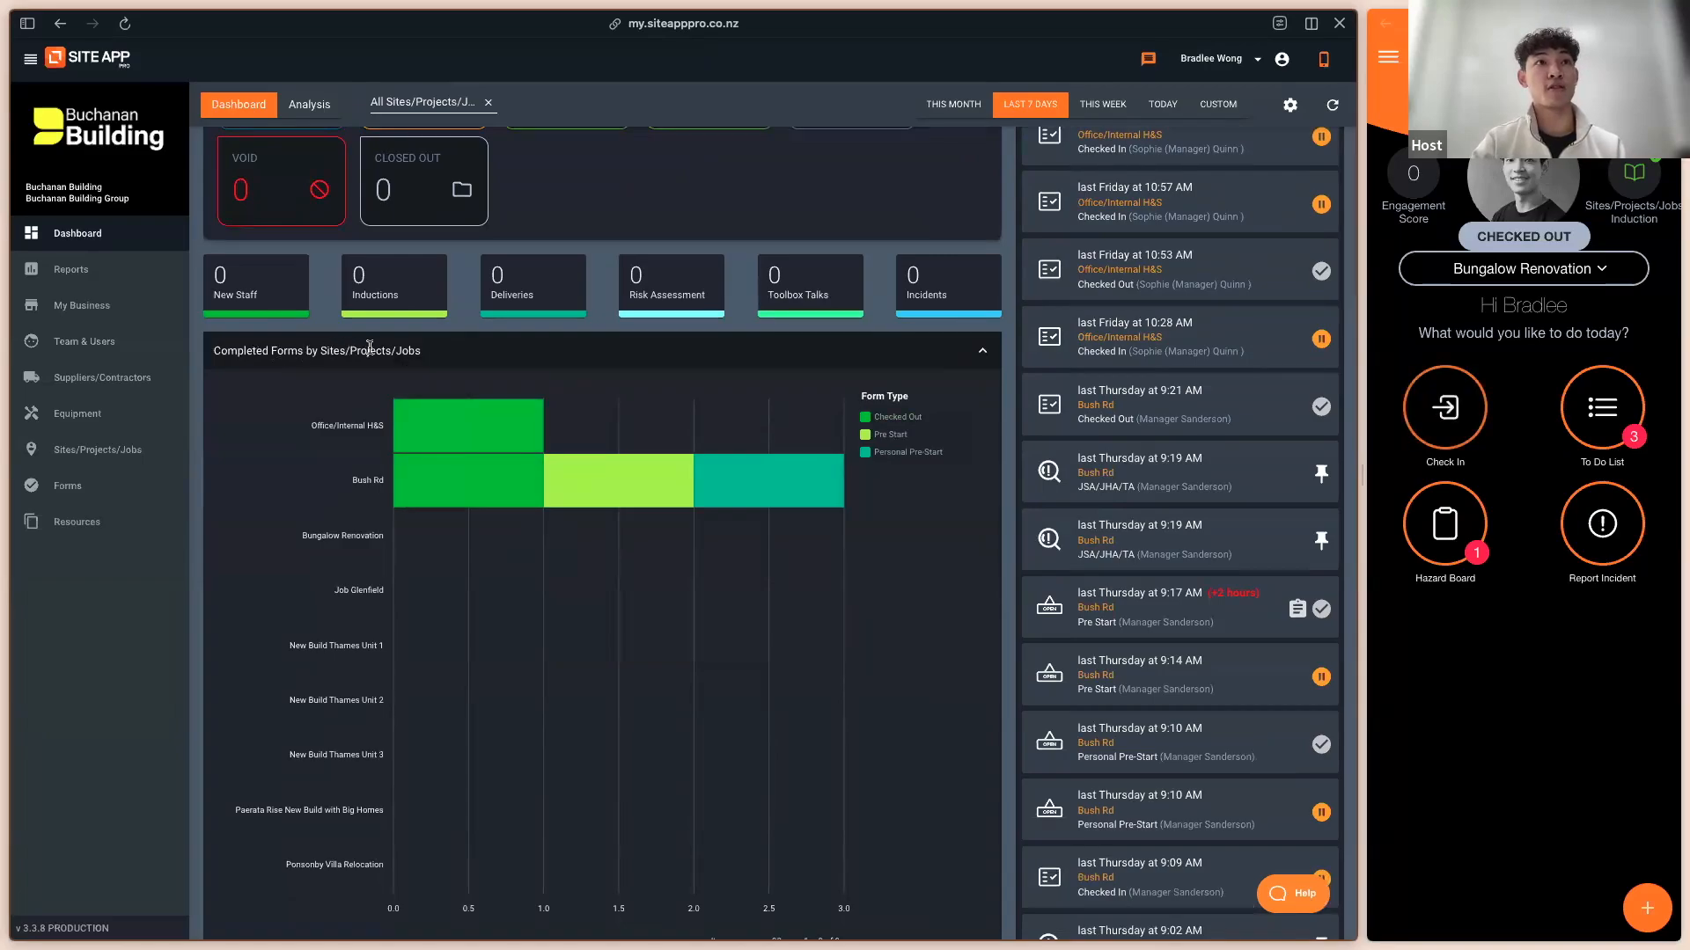
scroll(464, 404, down, 2)
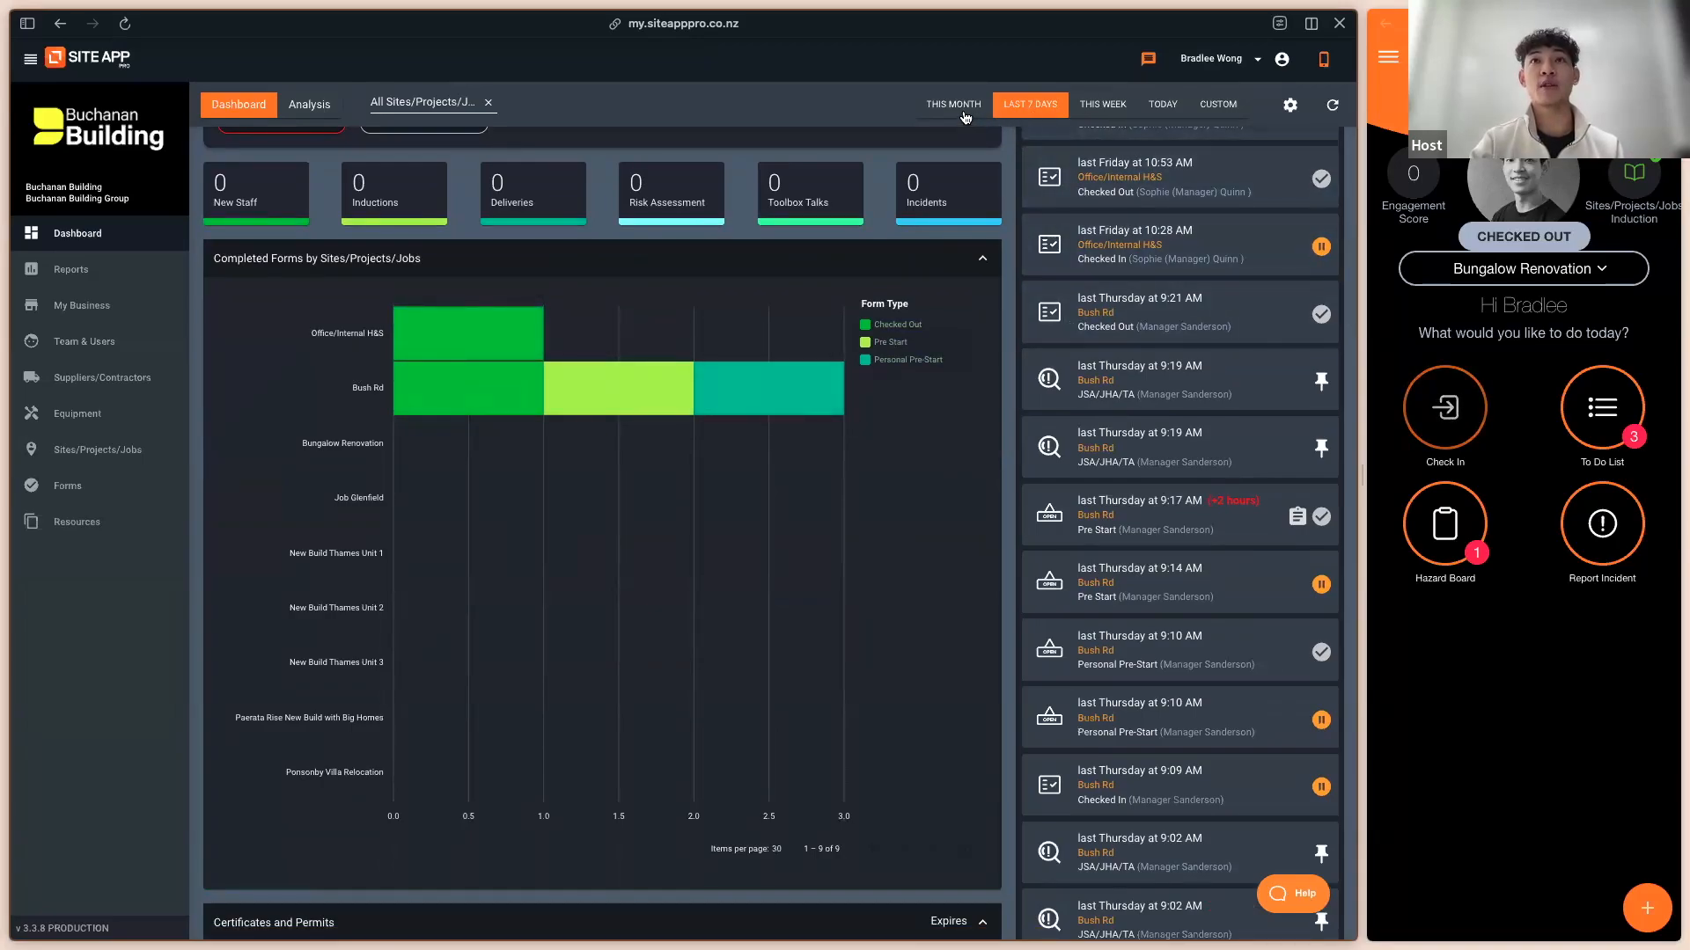
click(953, 104)
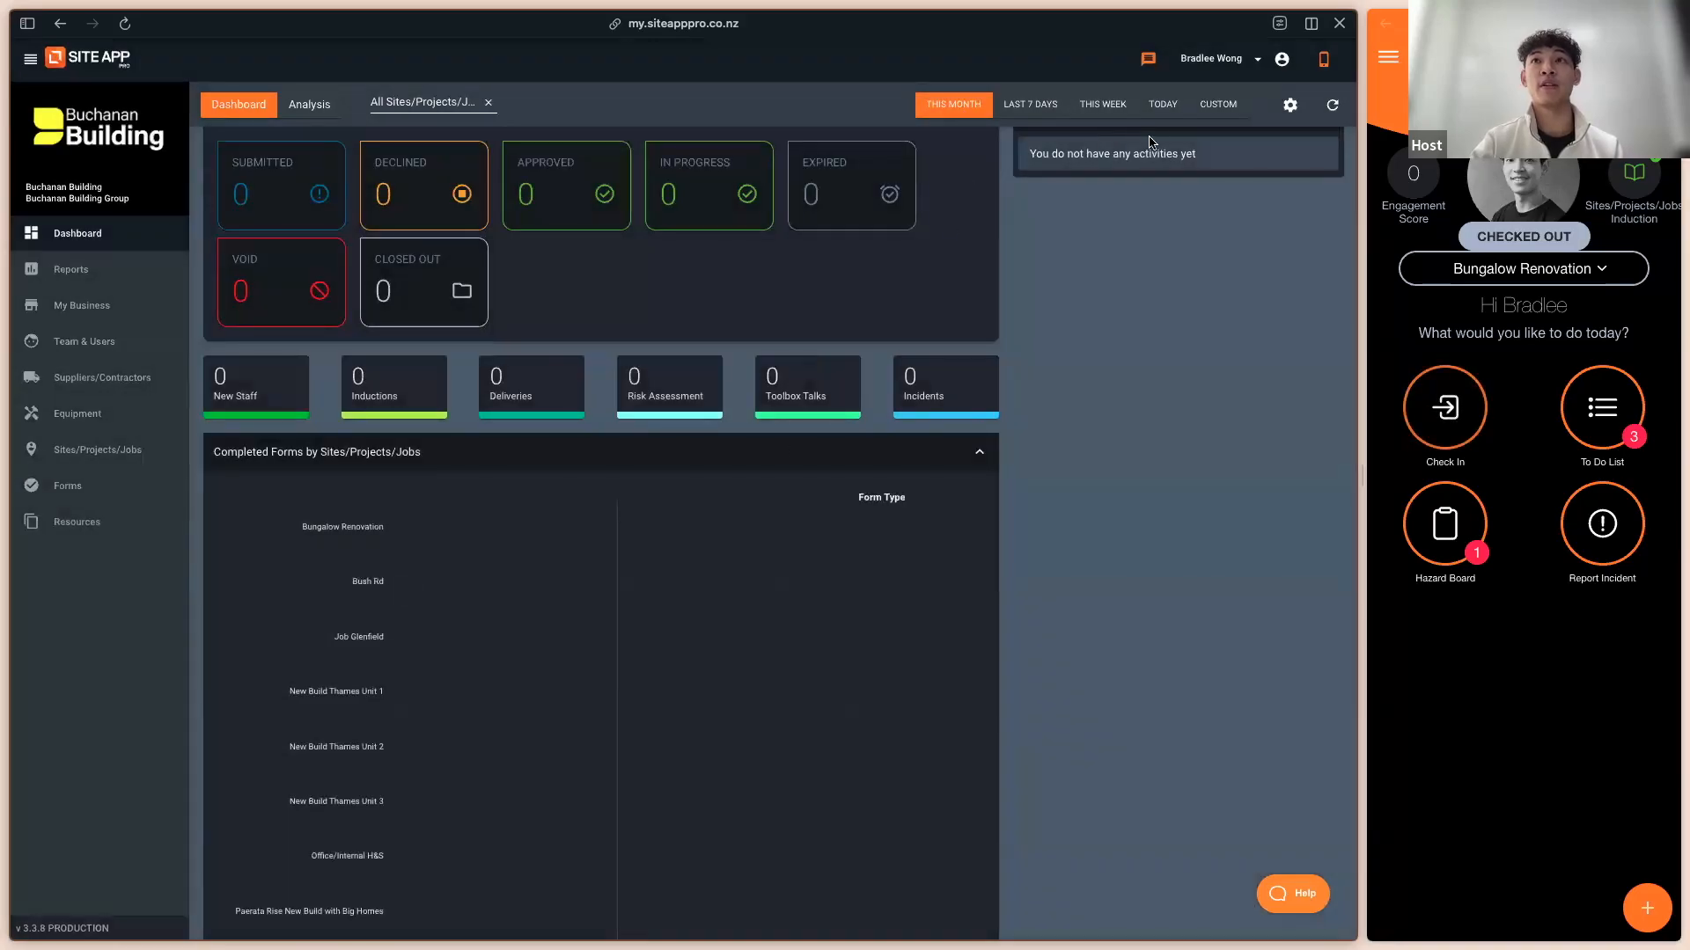
click(1210, 105)
click(1197, 108)
click(579, 168)
Step: Examine the dashboard's completed forms charts, certificates and permits, equipment maintenance and corrective actions for the selected period
scroll(846, 490, down, 1)
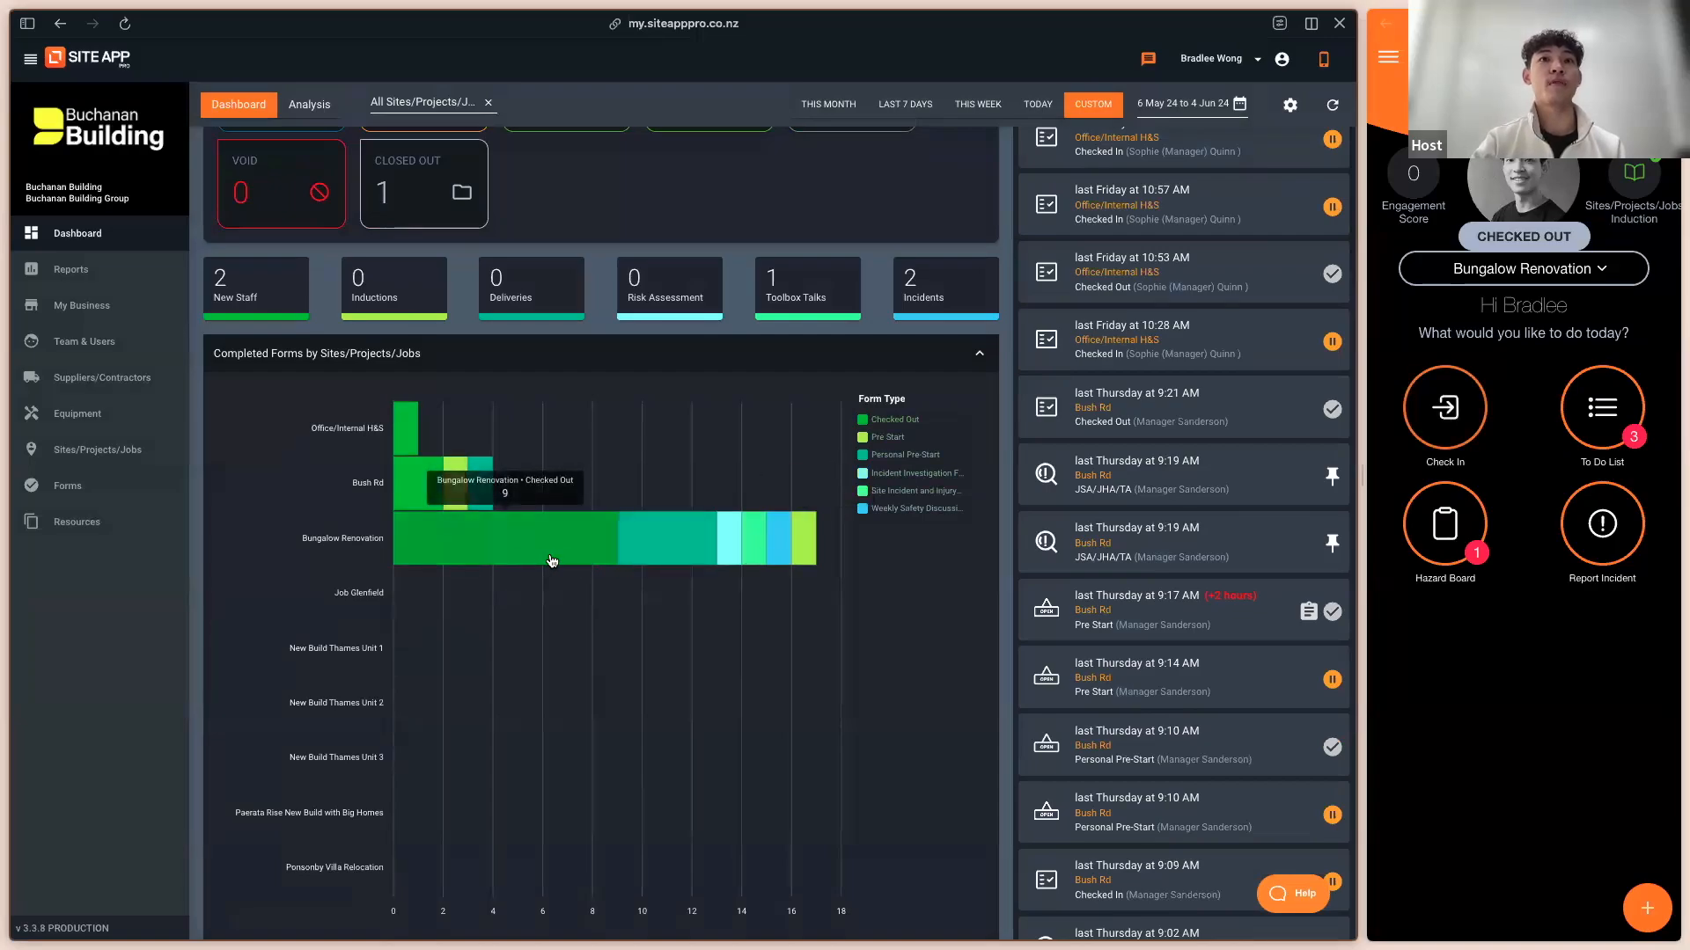
scroll(537, 563, down, 5)
scroll(543, 569, down, 10)
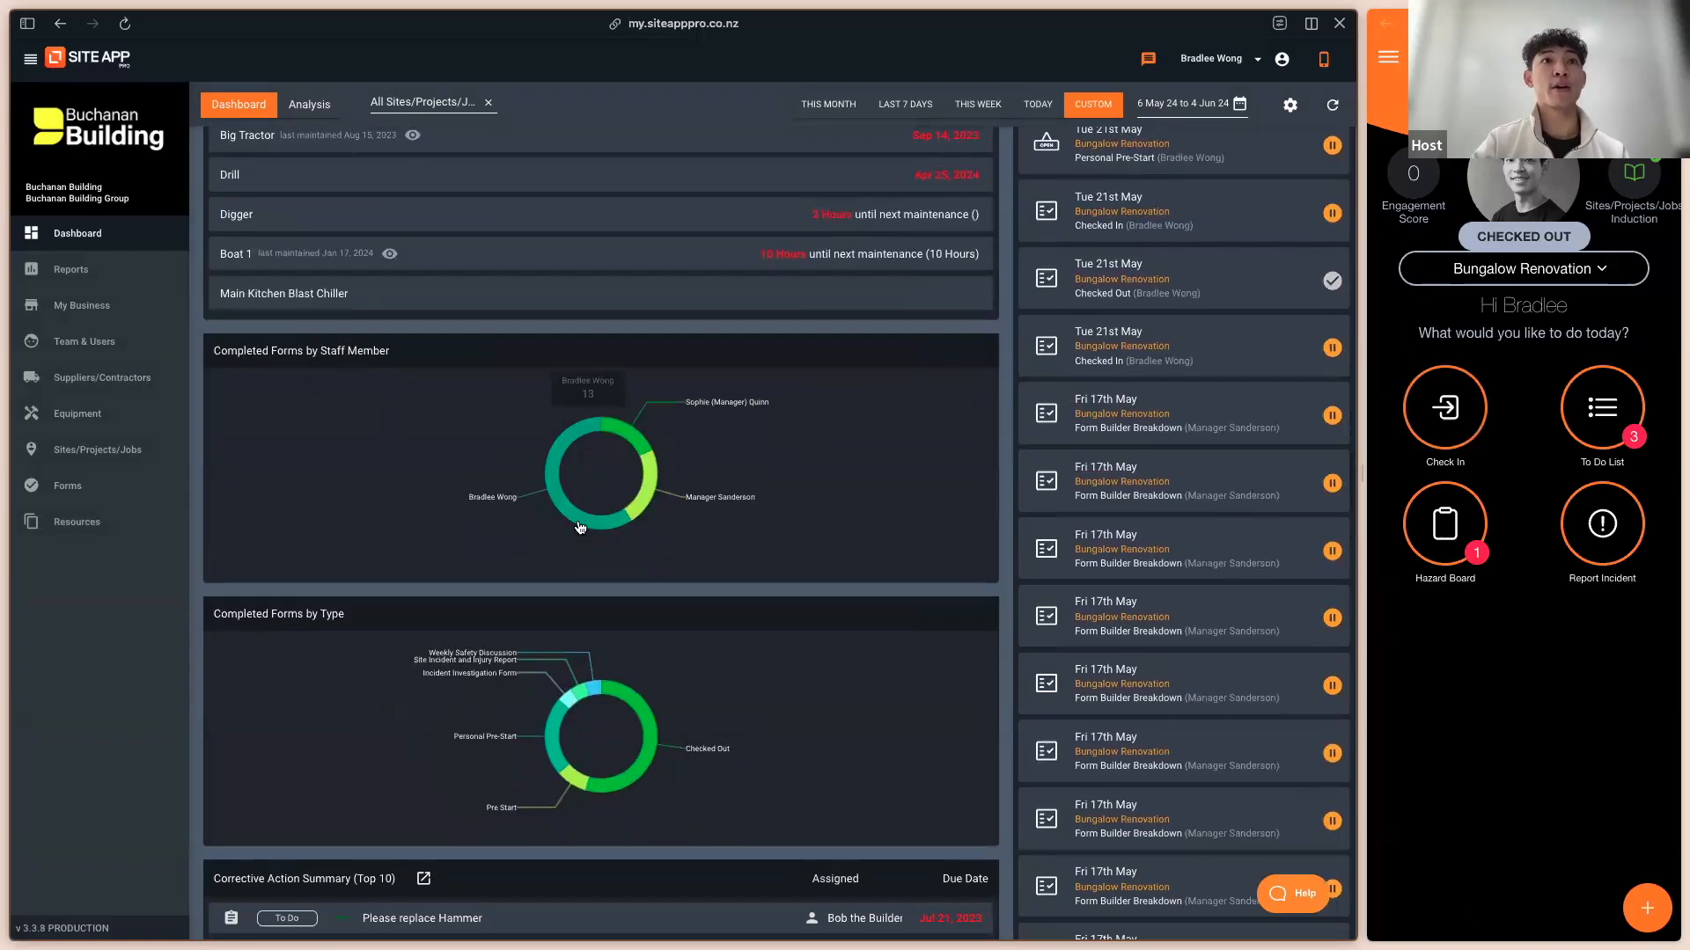
scroll(310, 575, down, 1)
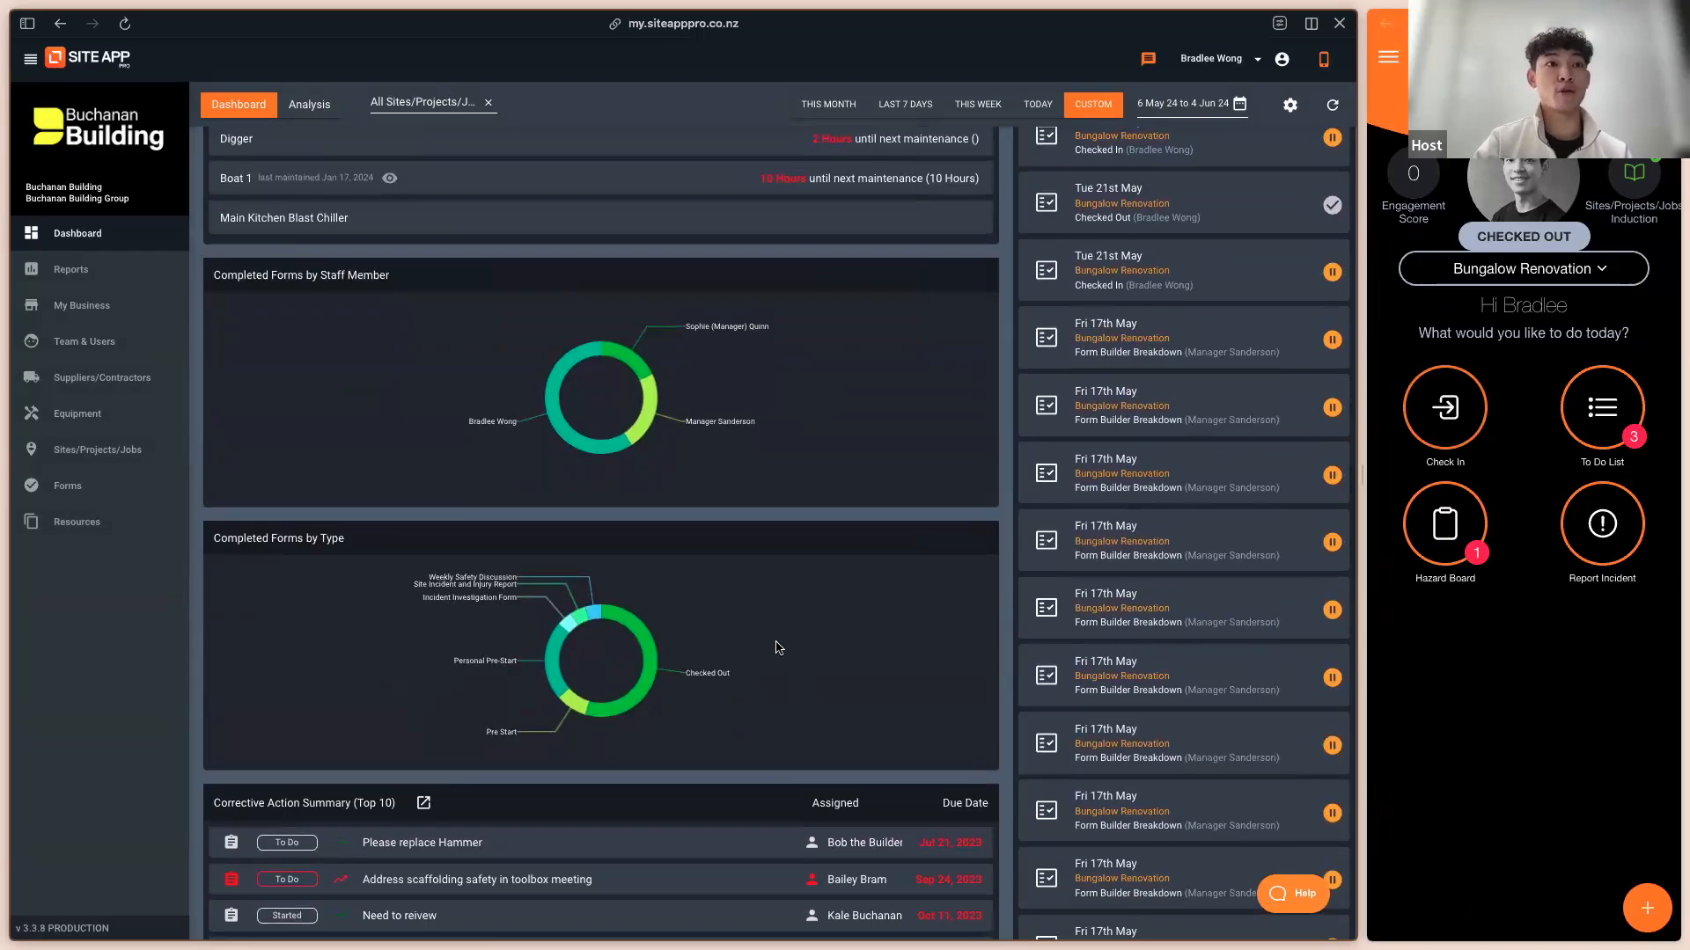
scroll(590, 631, up, 6)
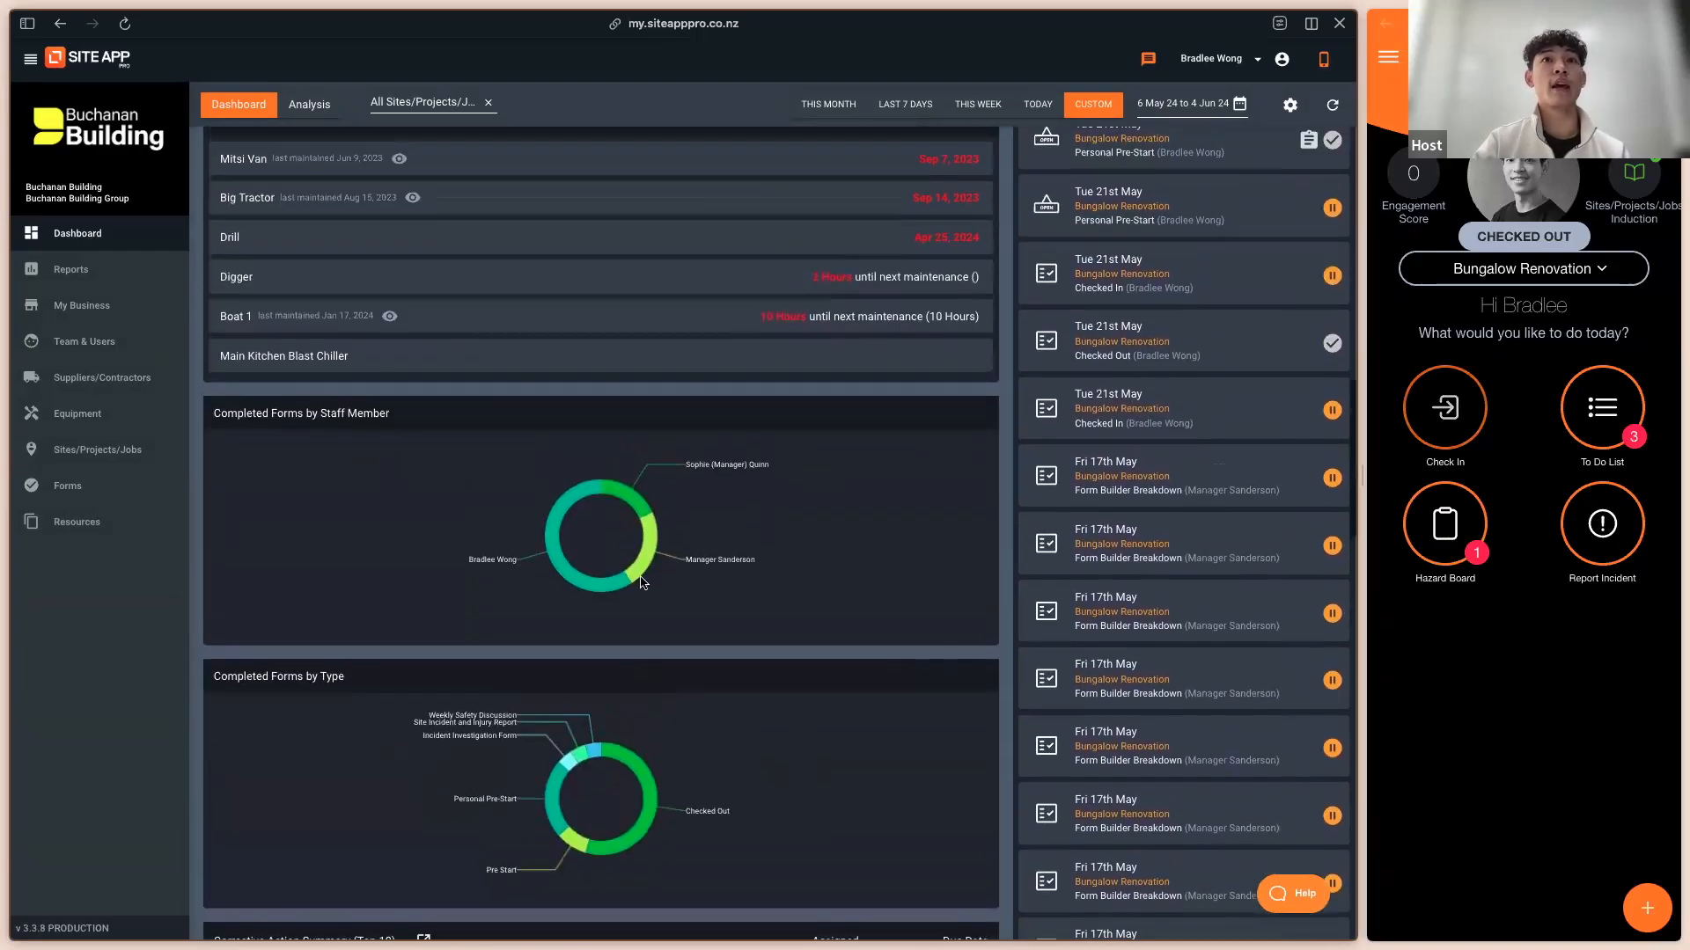
scroll(647, 583, up, 1)
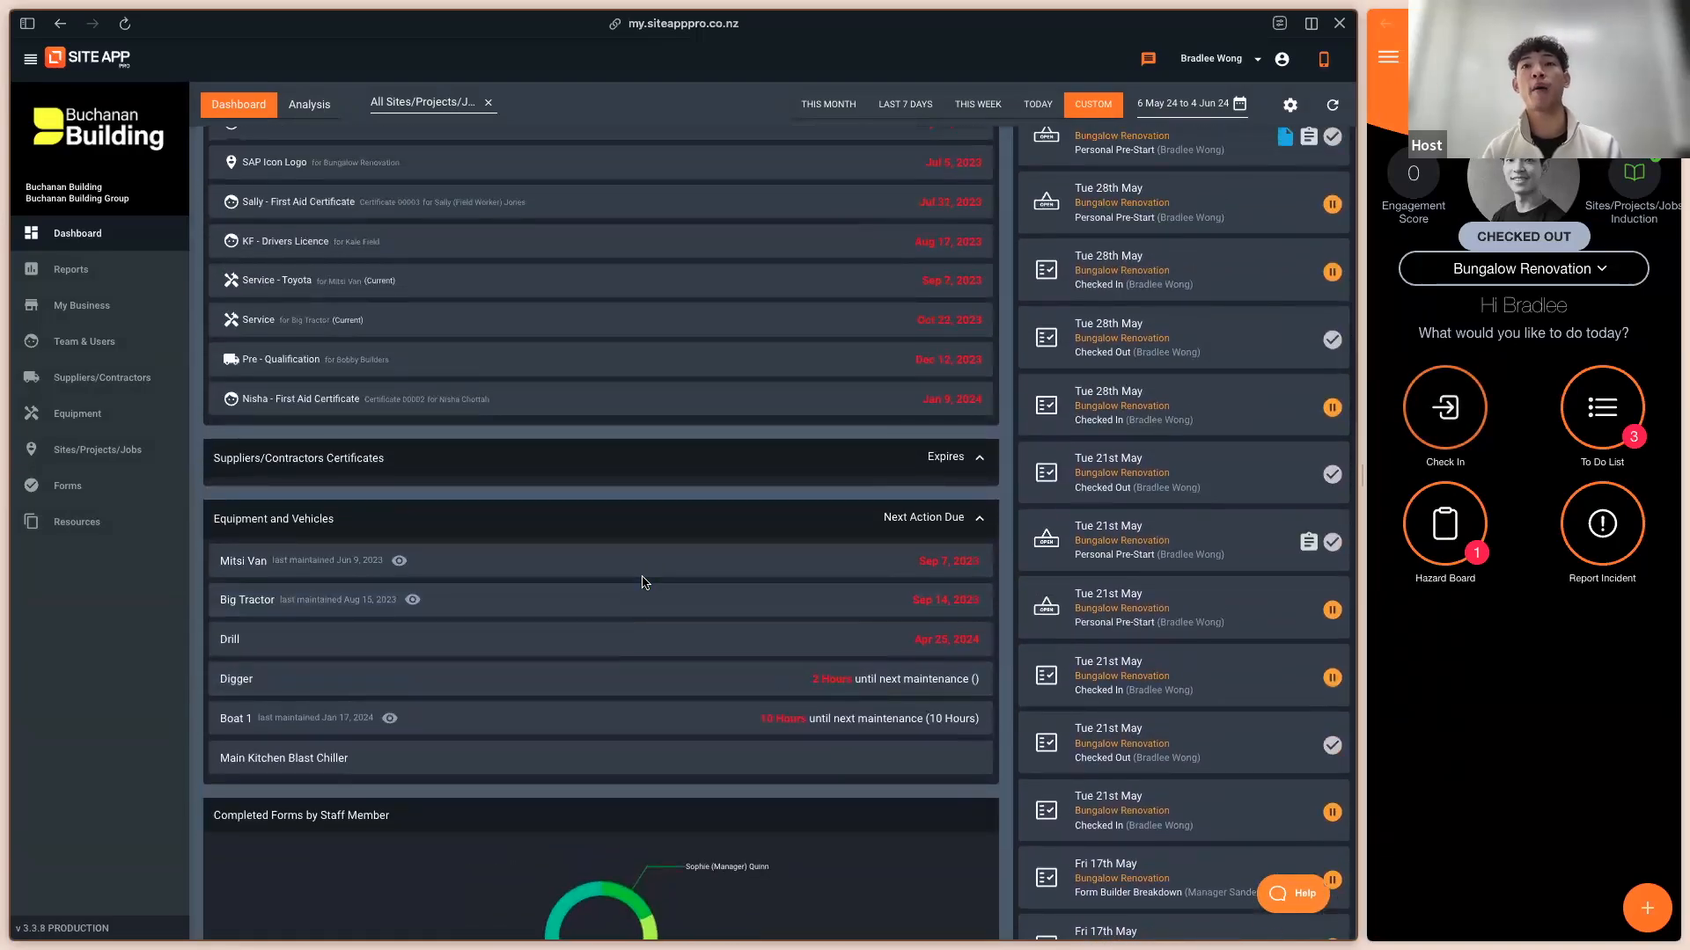
scroll(644, 582, up, 2)
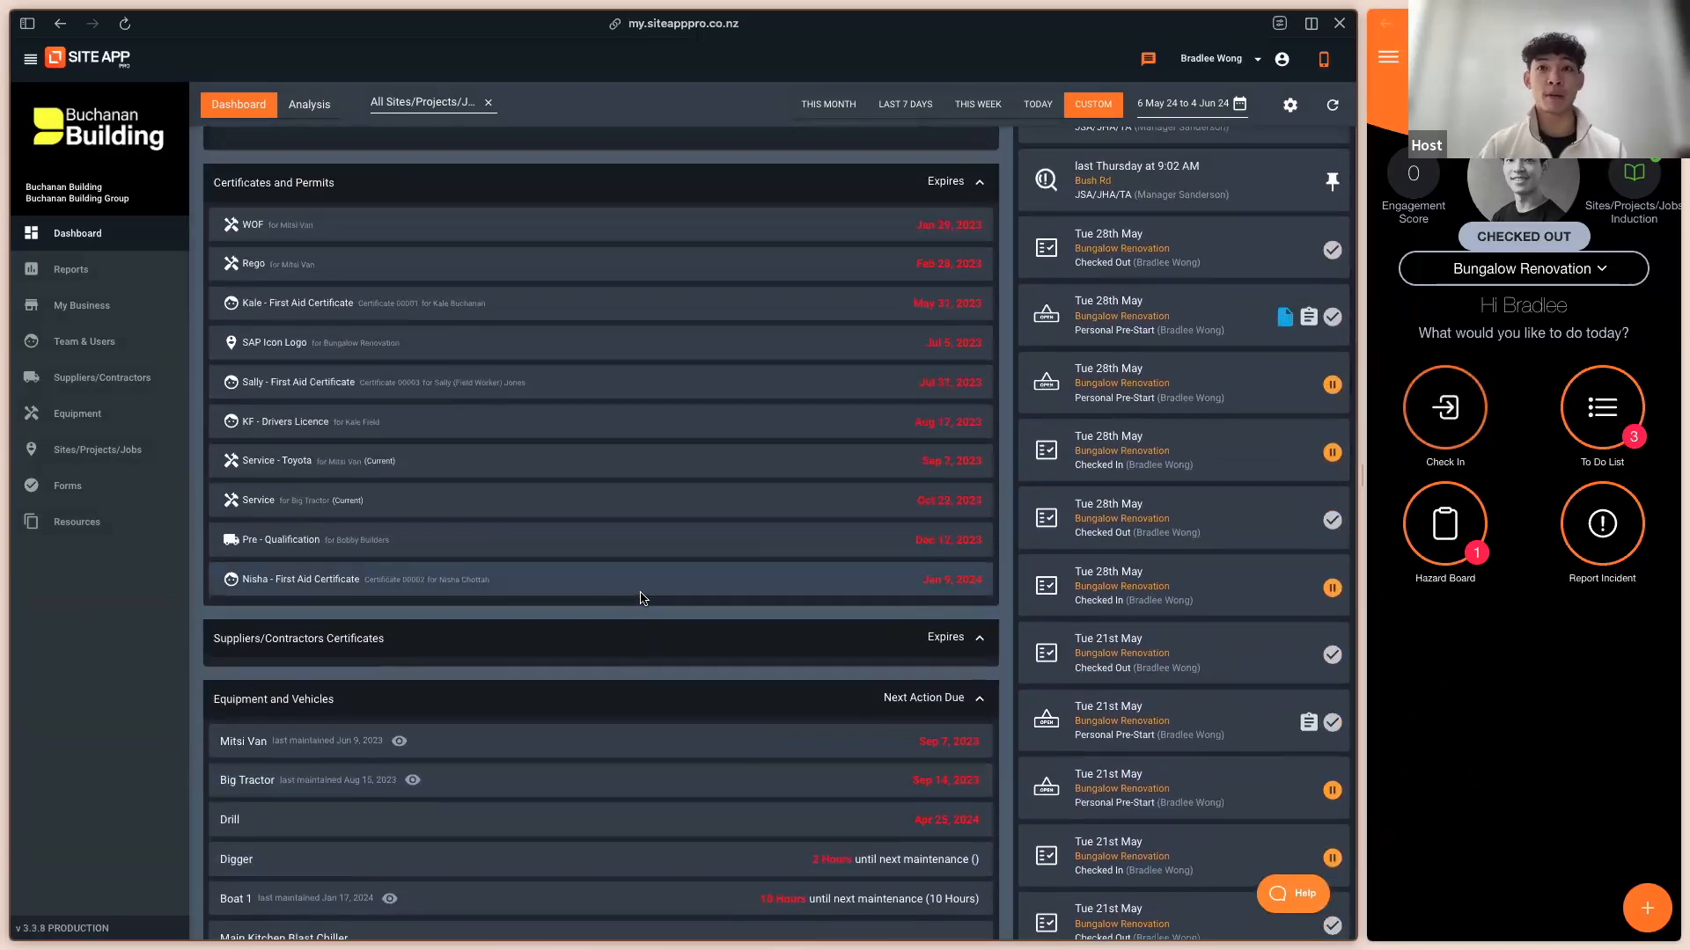
scroll(342, 300, down, 1)
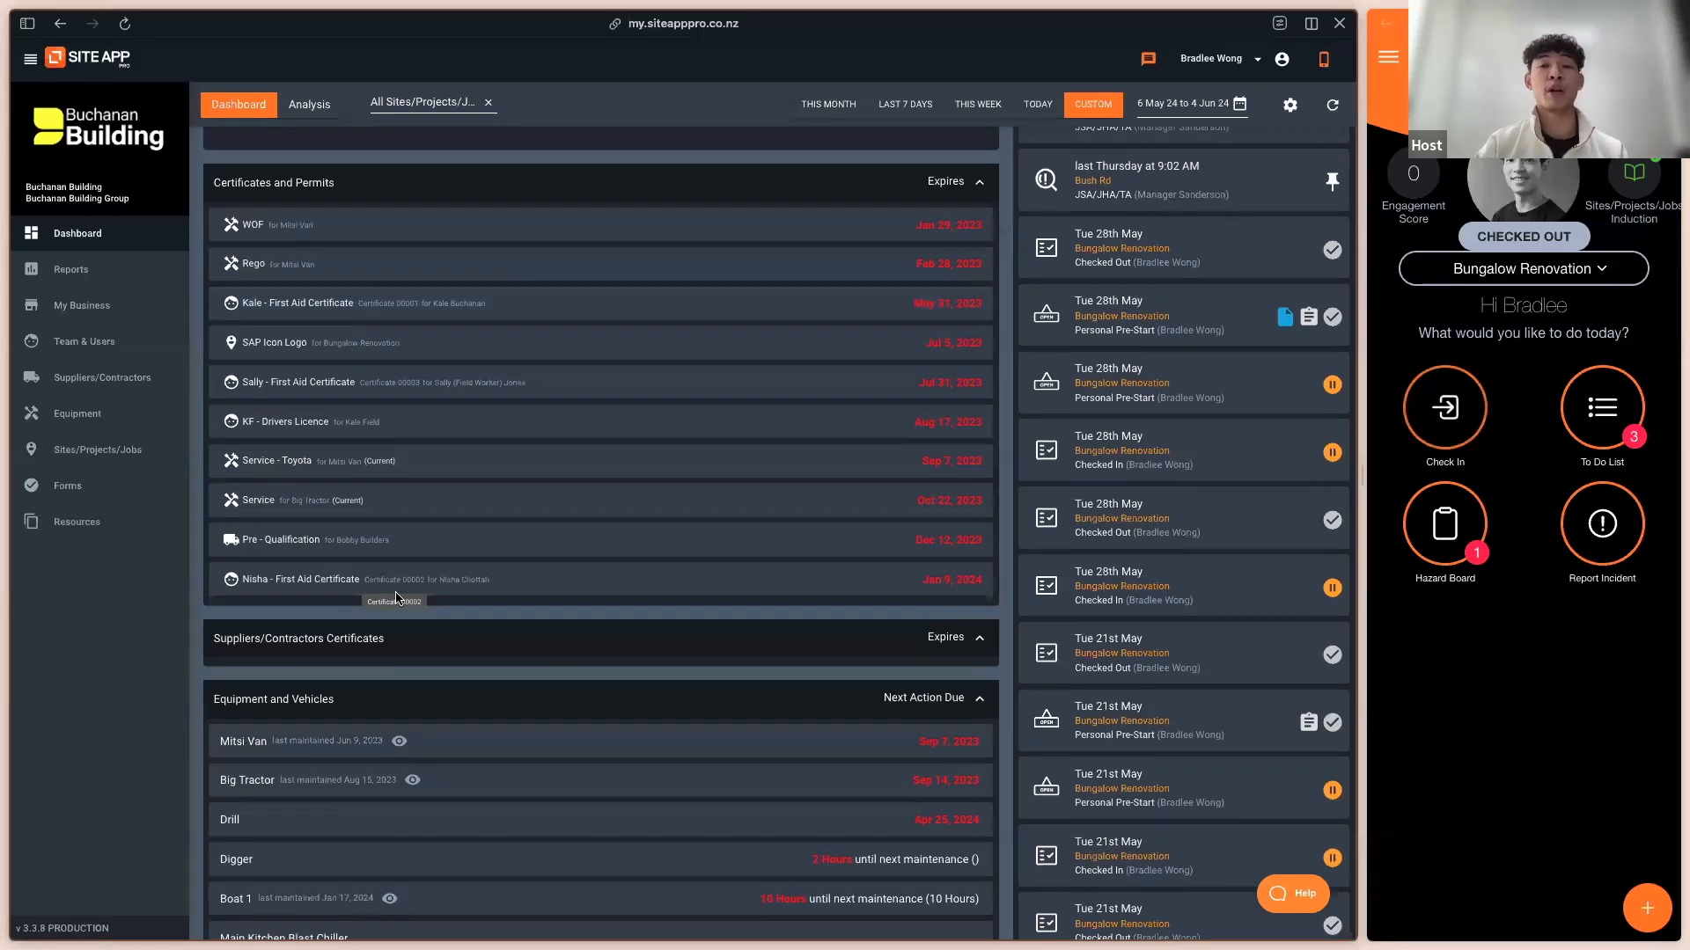
scroll(904, 426, up, 8)
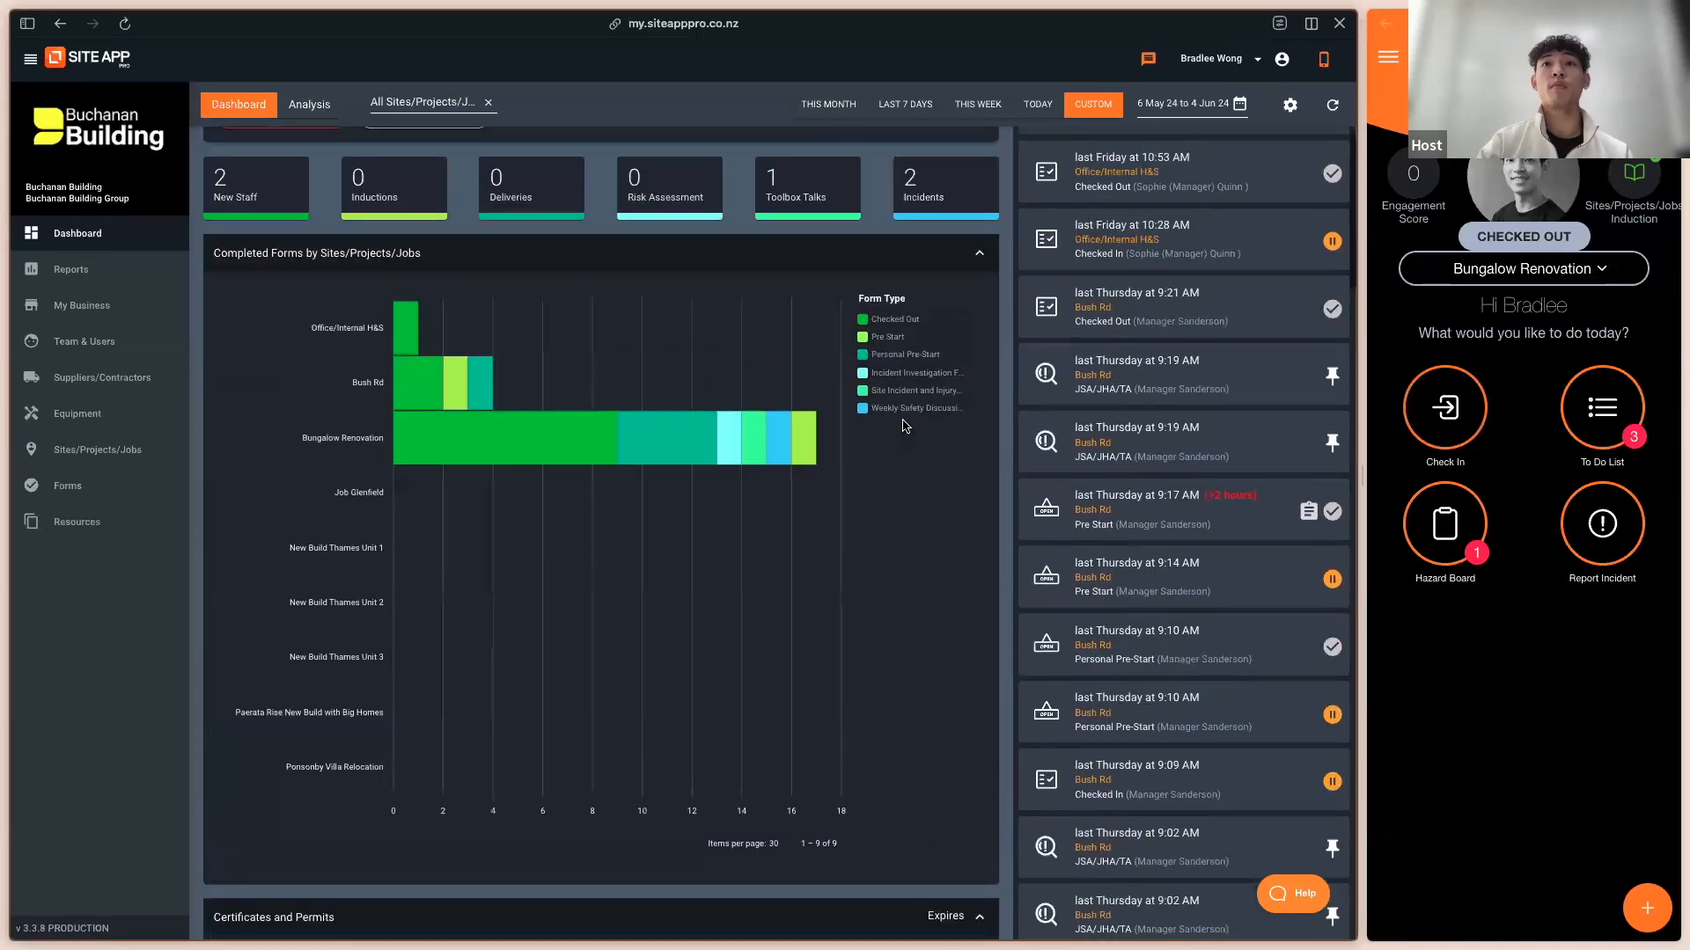
scroll(905, 426, up, 3)
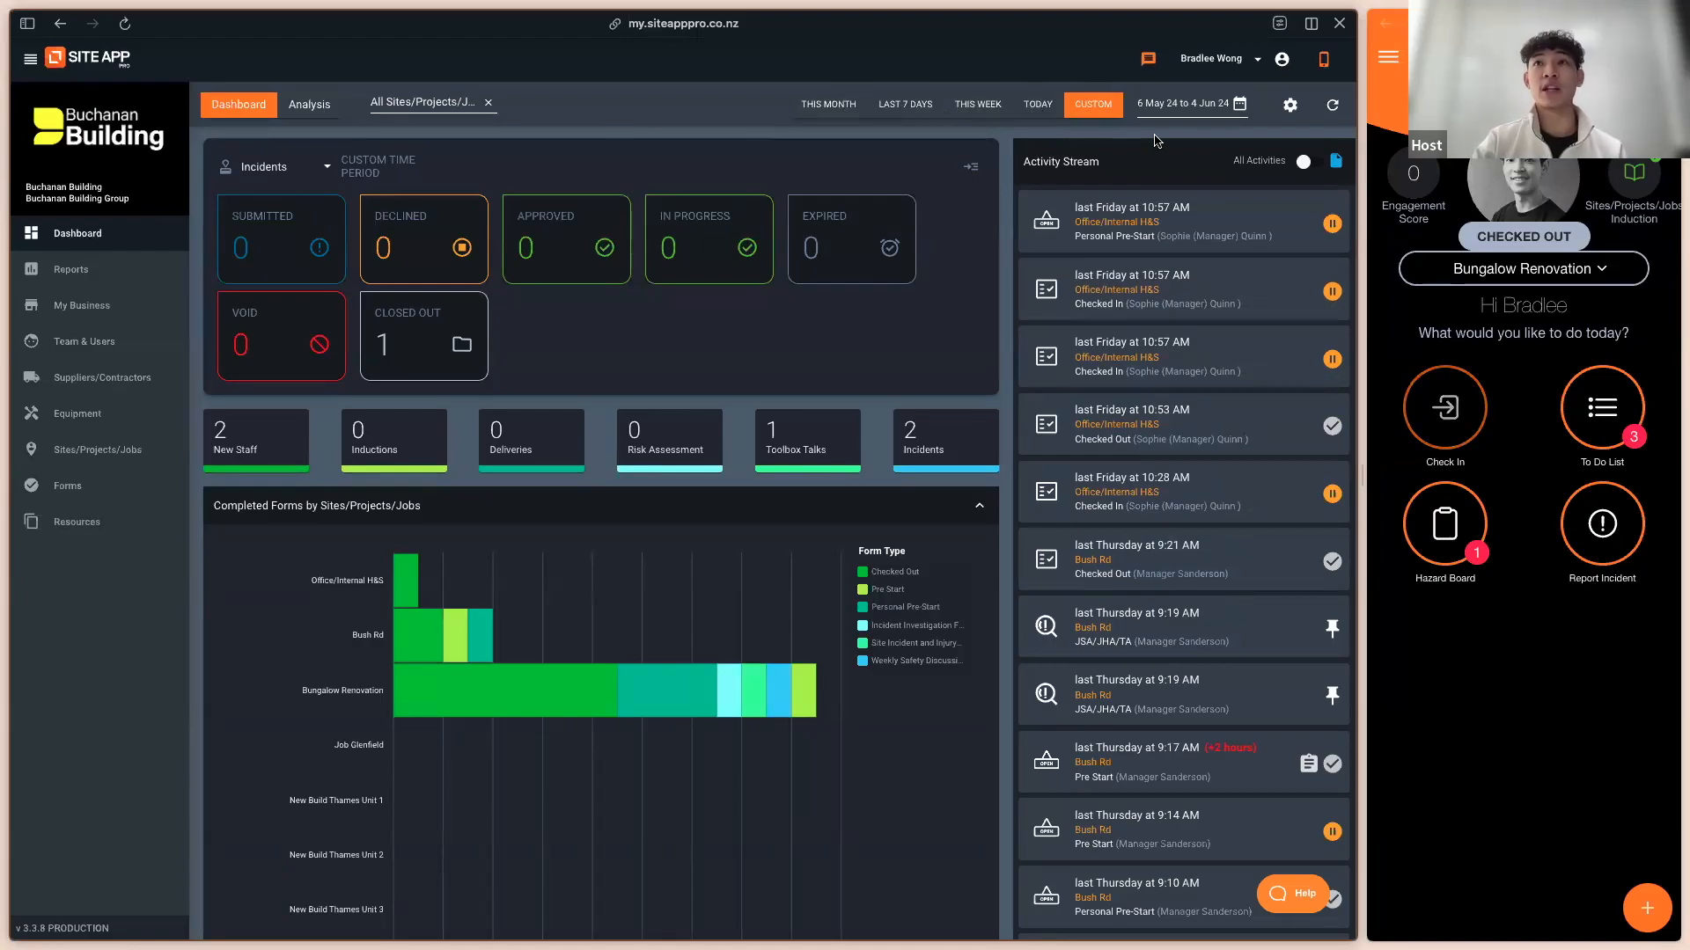
Step: Look through the widgets listed in the Dashboard Settings and close the settings
click(1290, 106)
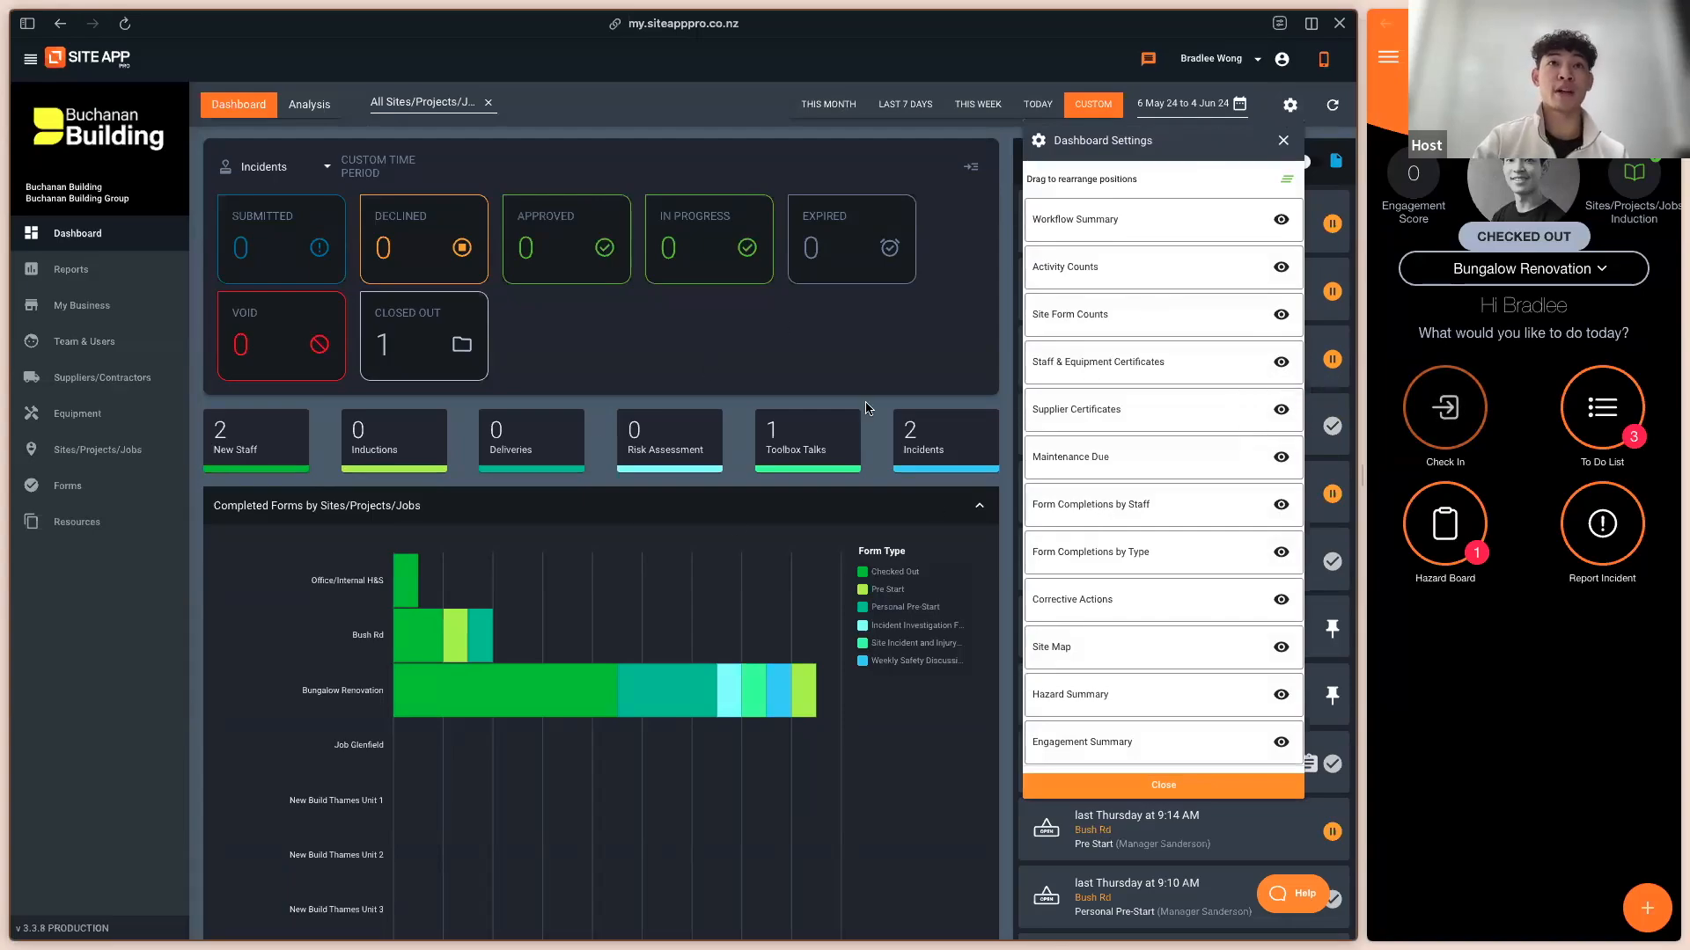
click(1295, 109)
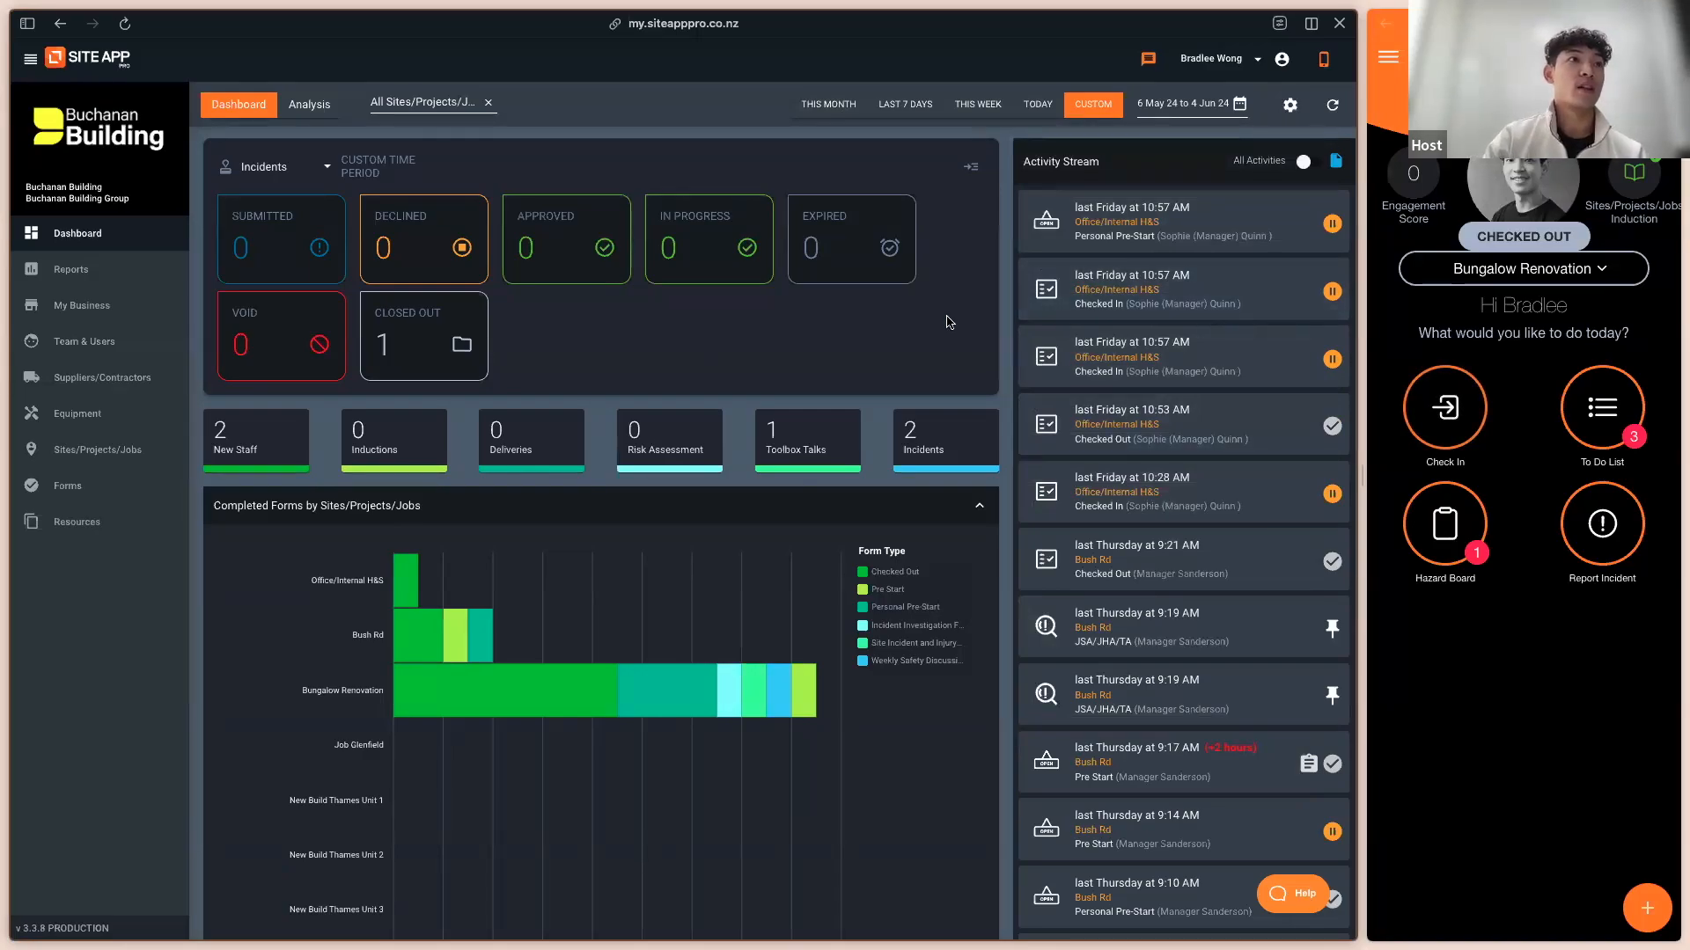
Step: Open the company's Forms list and sort it by schedule in descending order
click(128, 489)
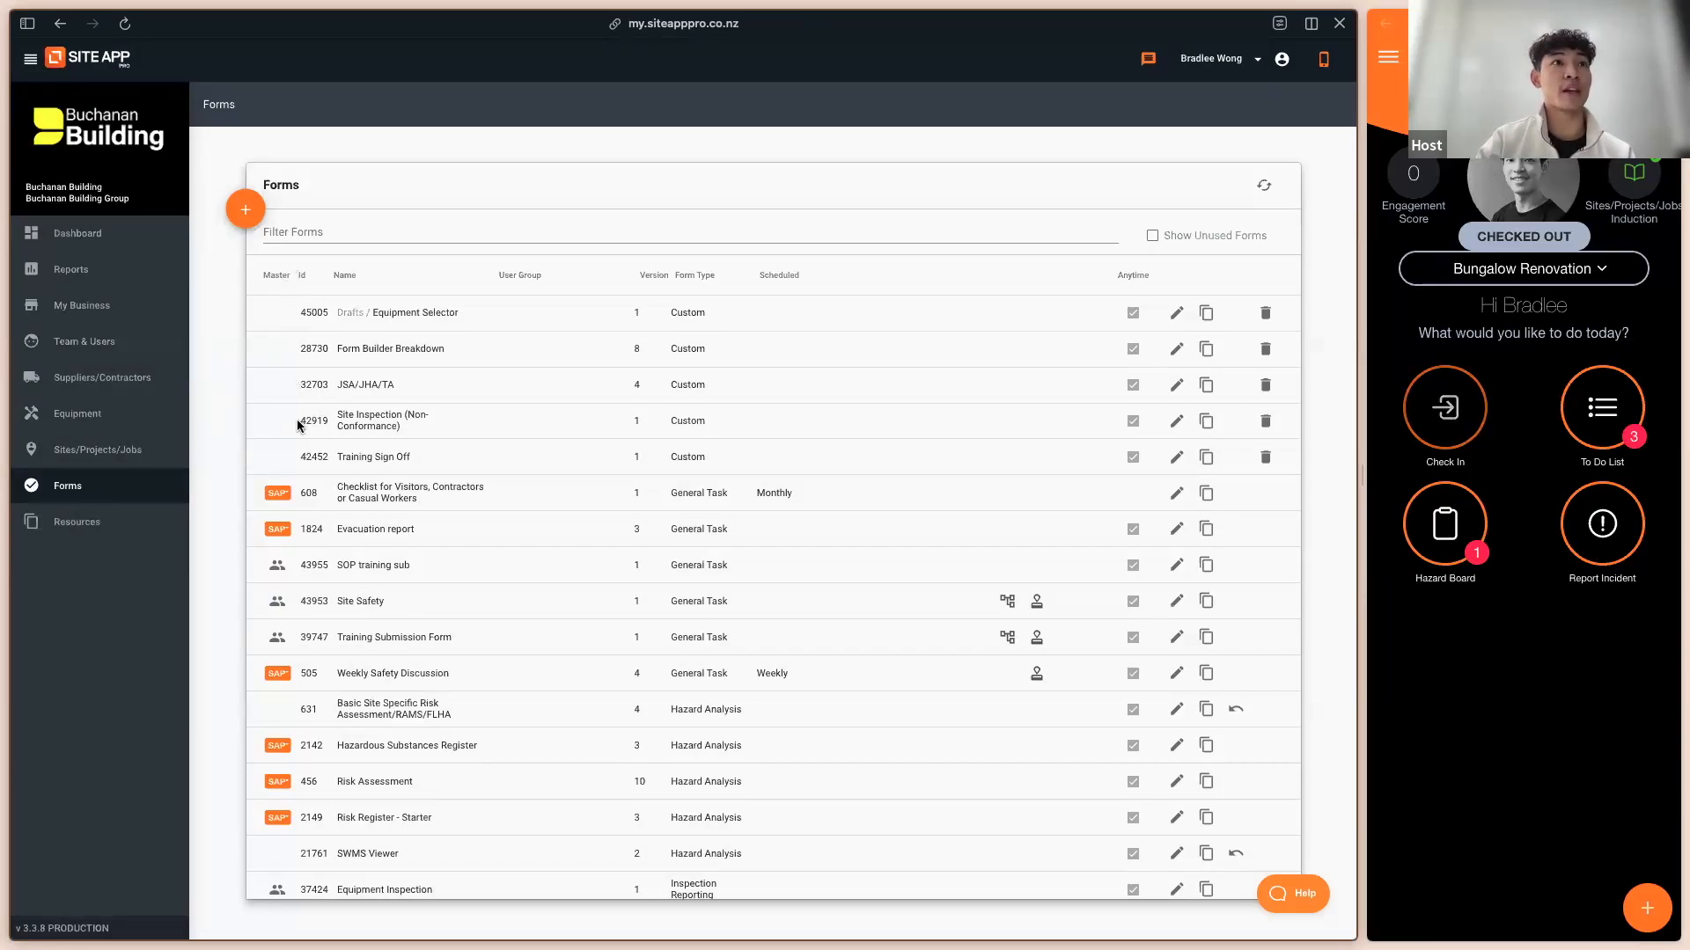
scroll(294, 528, down, 2)
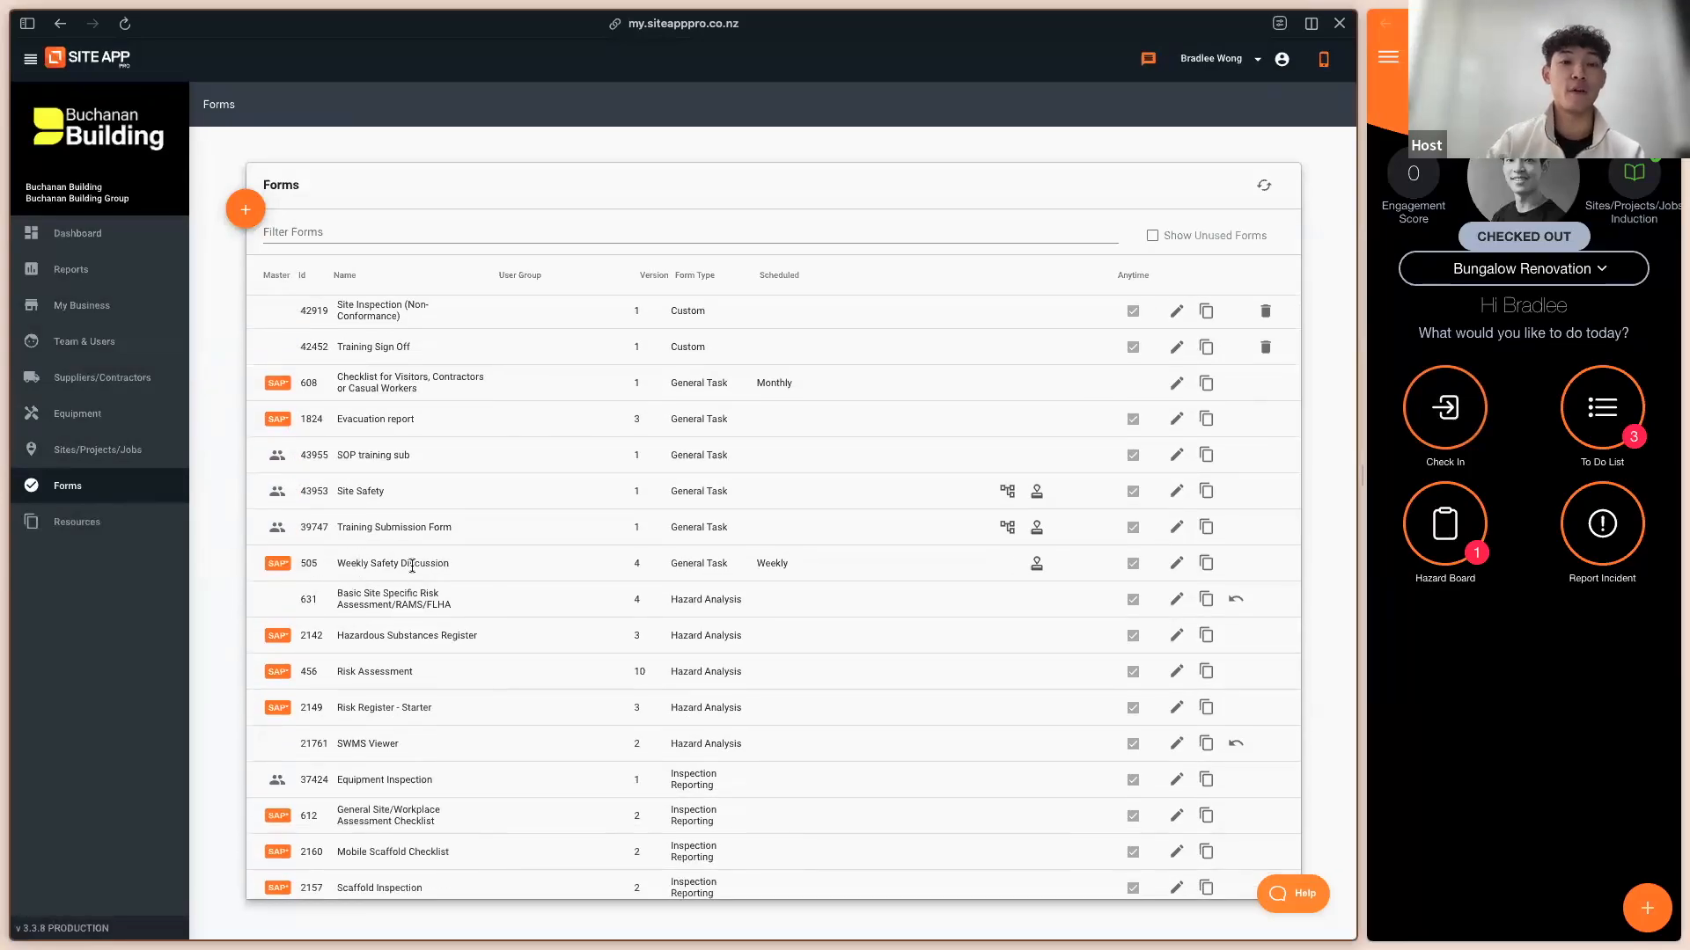
scroll(421, 582, up, 2)
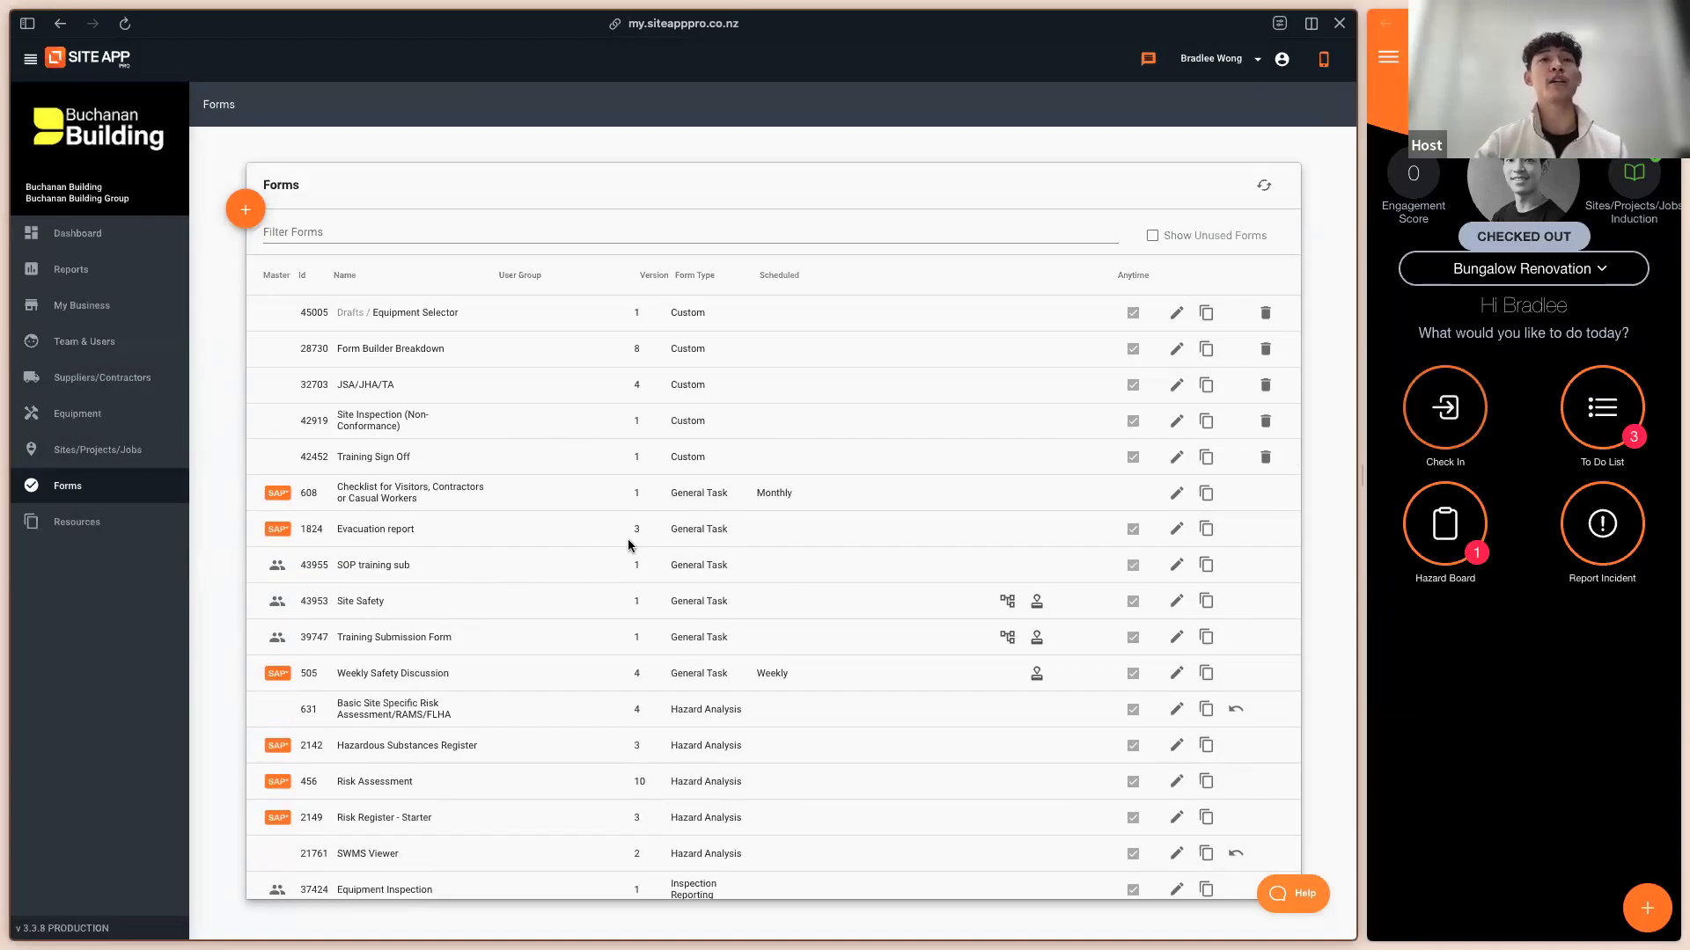
click(795, 277)
click(796, 278)
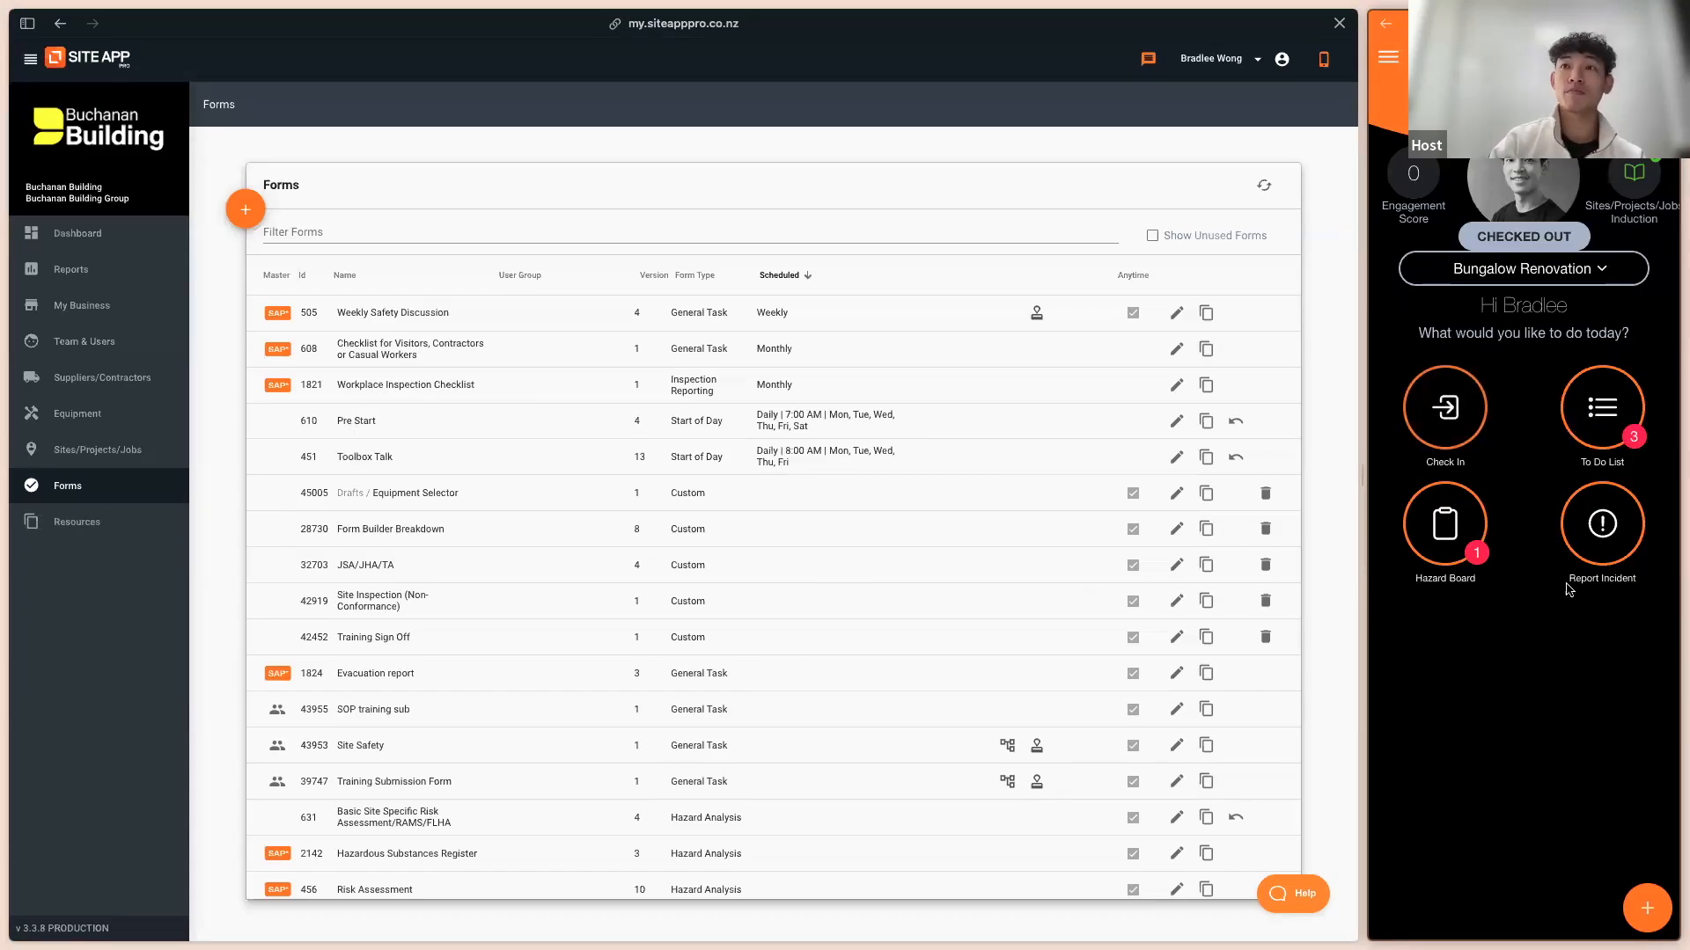
Step: Choose the Bungalow Renovation site in the mobile app and review its daily, weekly, monthly and pinned to-do items
click(1548, 269)
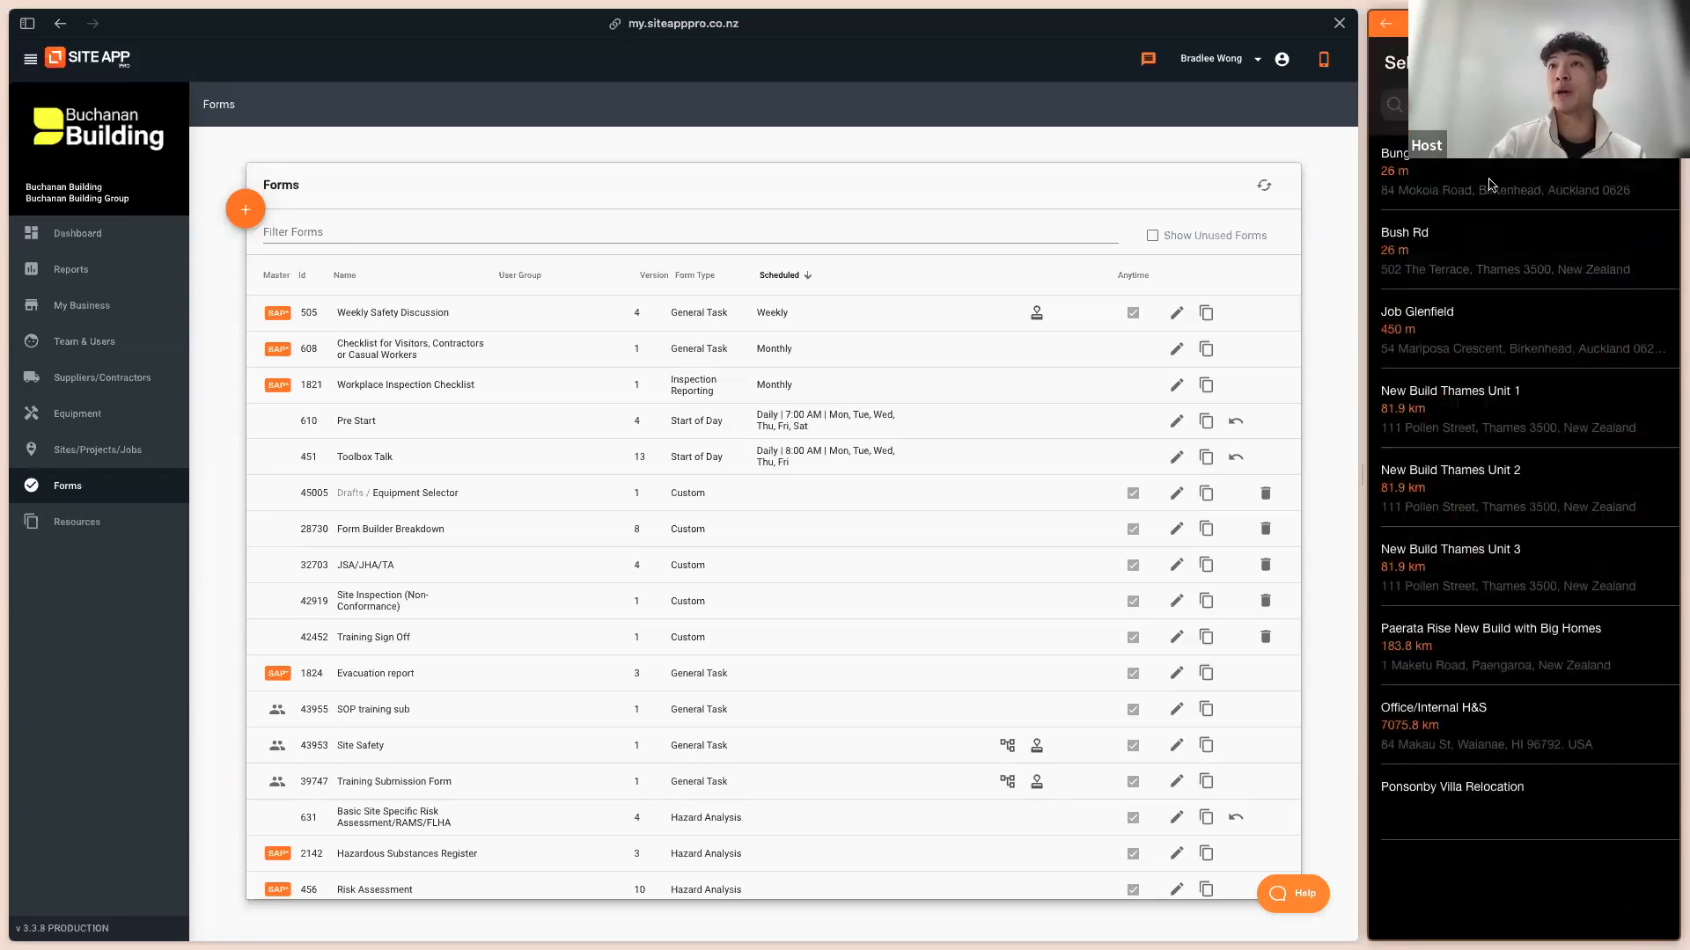
click(1417, 183)
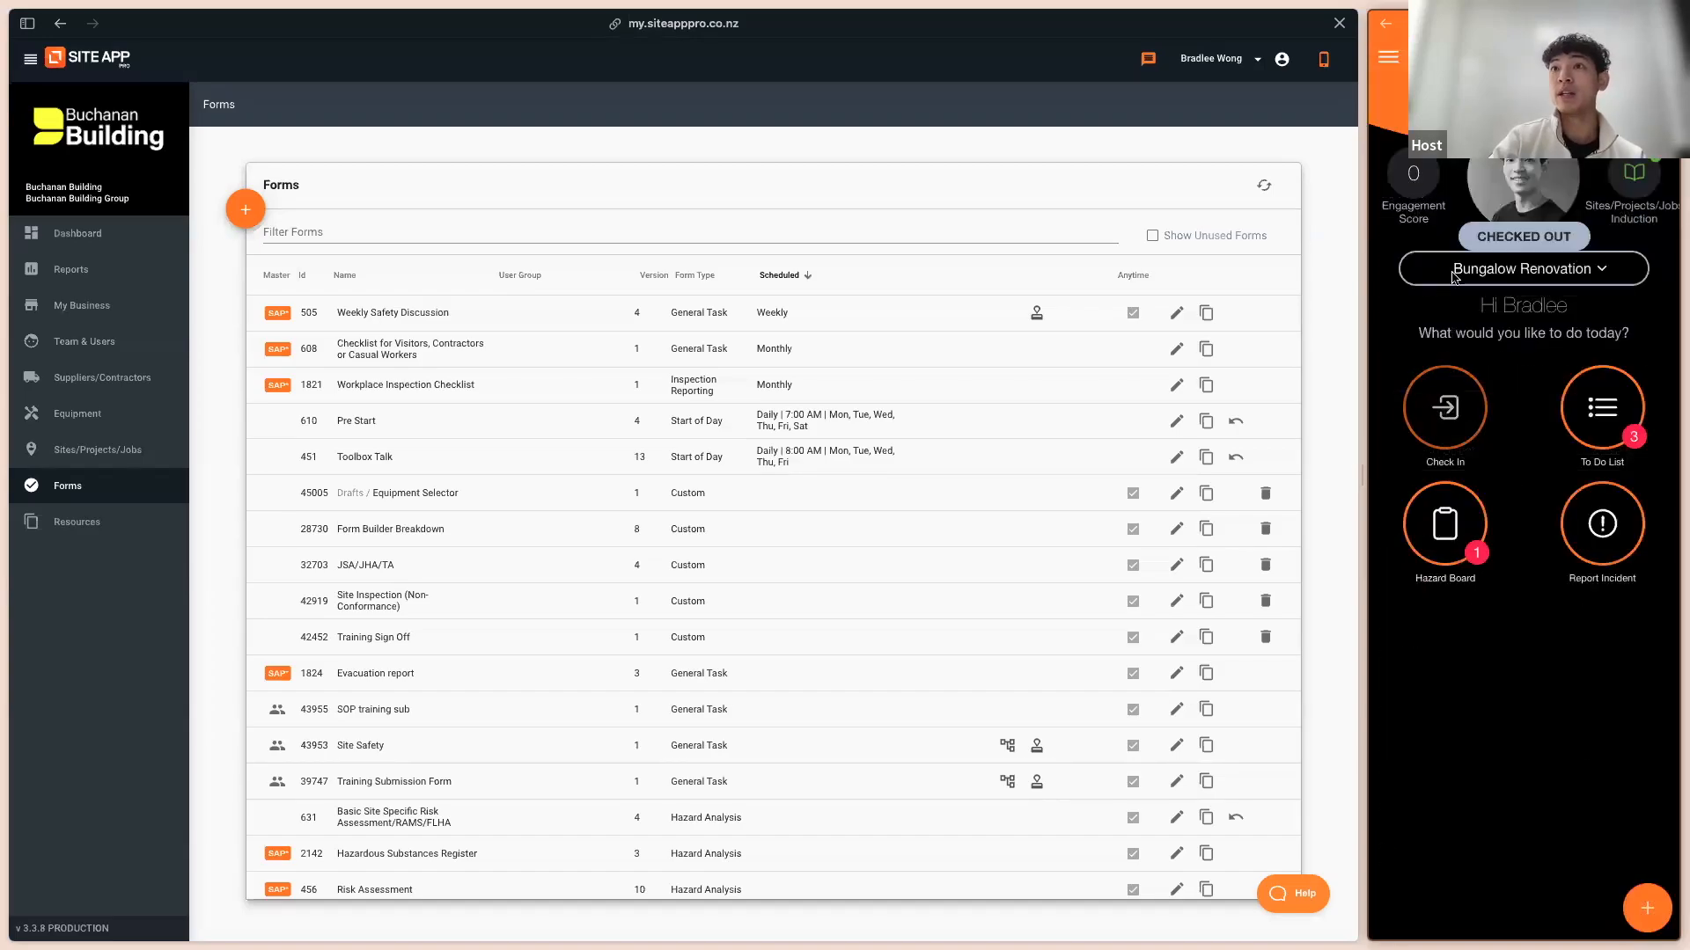
click(1608, 426)
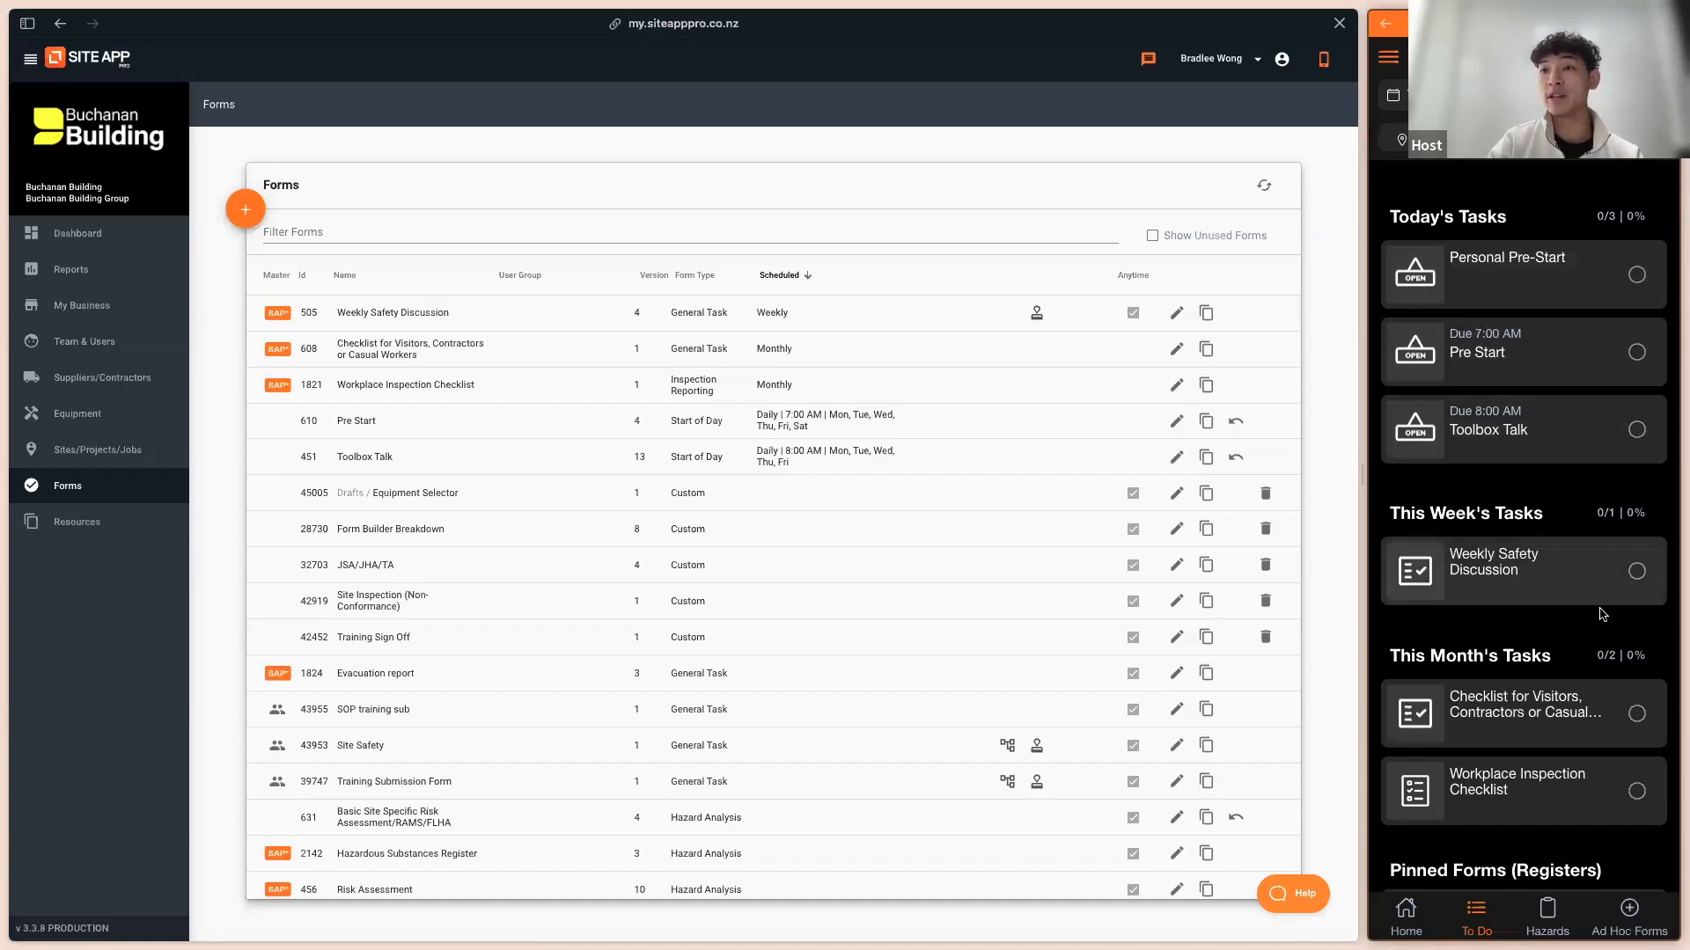
scroll(1520, 717, down, 2)
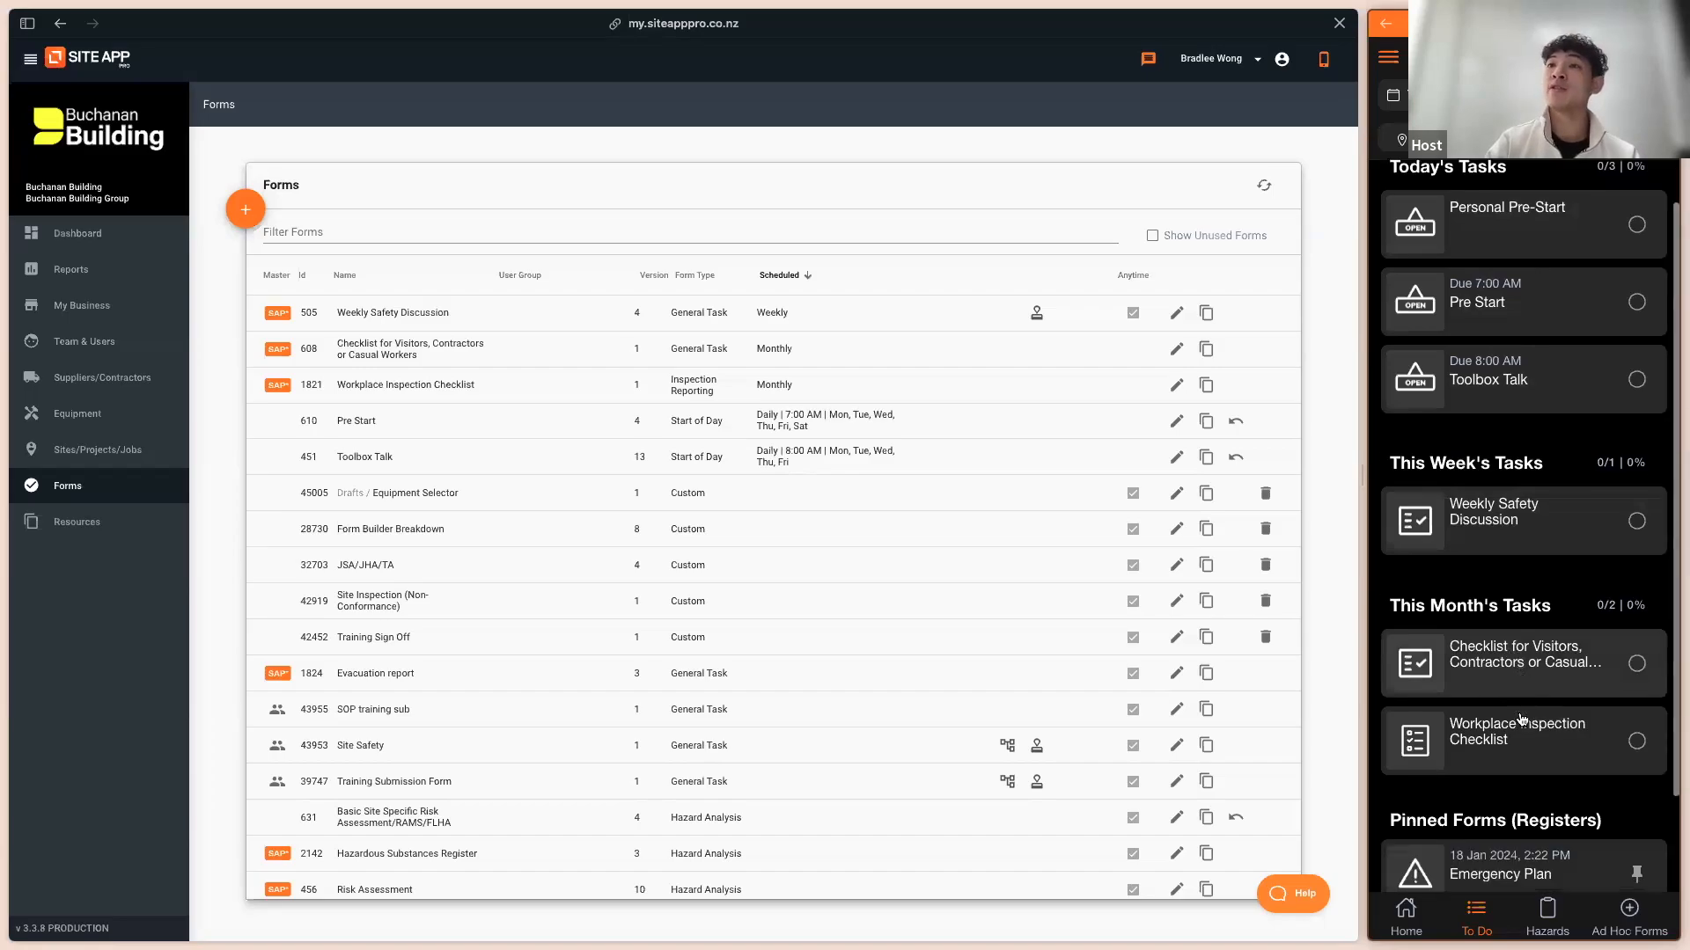
scroll(1521, 708, down, 1)
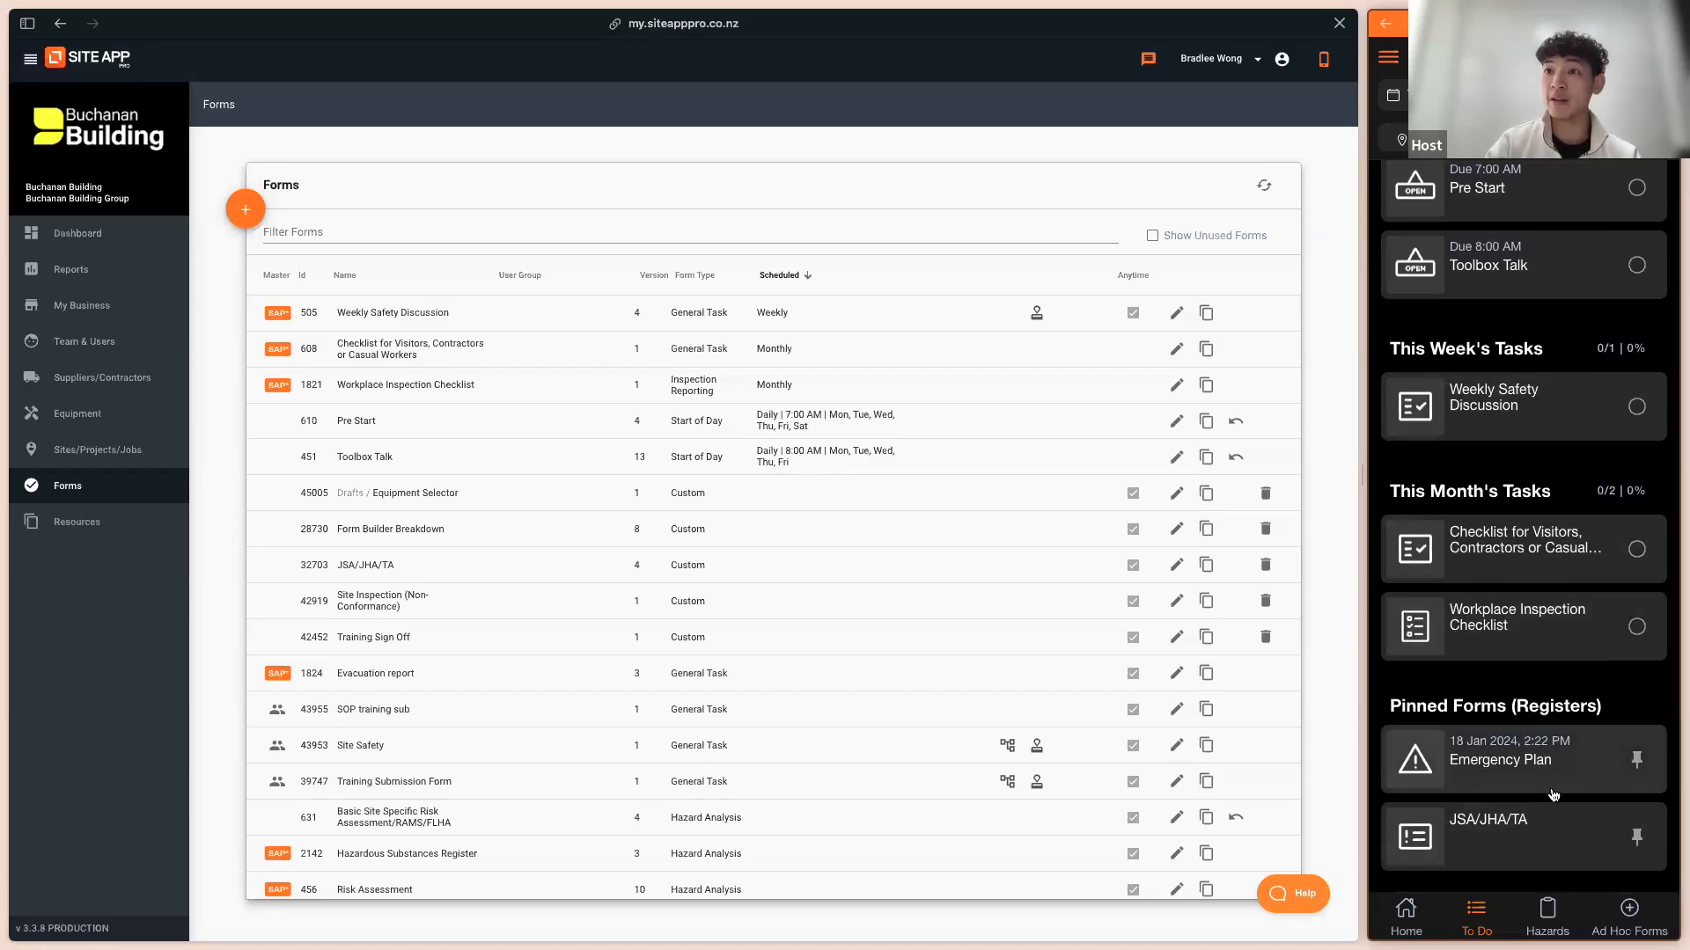
scroll(1549, 541, up, 1)
scroll(1548, 541, up, 2)
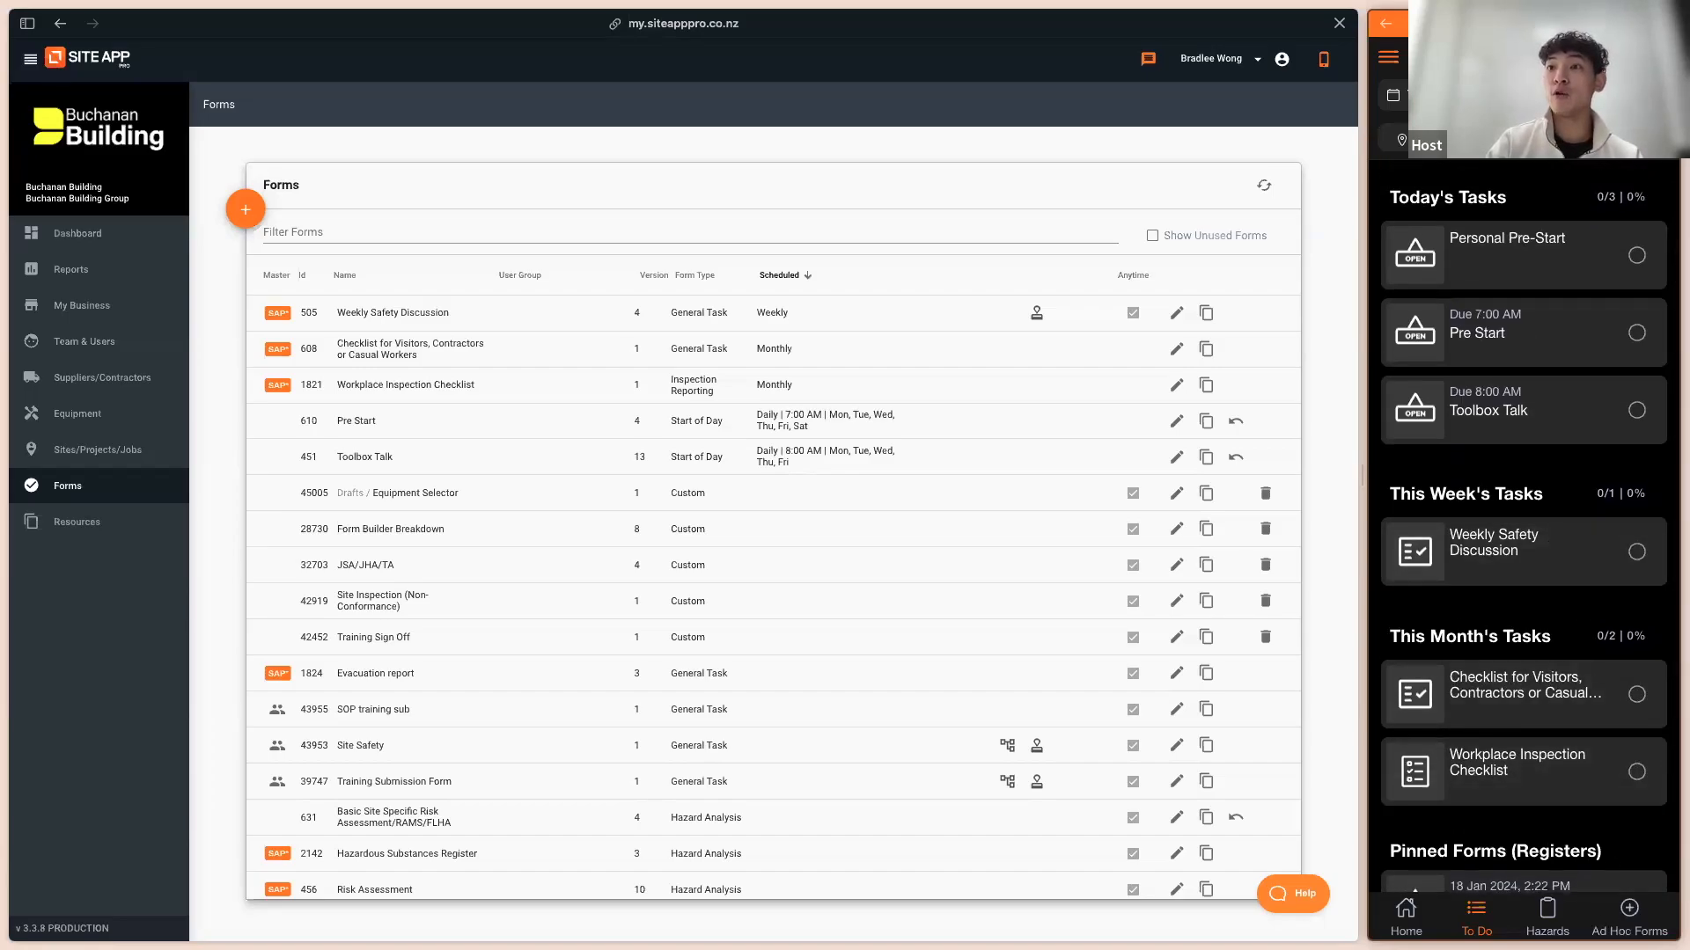
Step: Mark Competency register as a favourite in the mobile ad hoc forms, remove it from favourites and return to the to-do list
click(1629, 915)
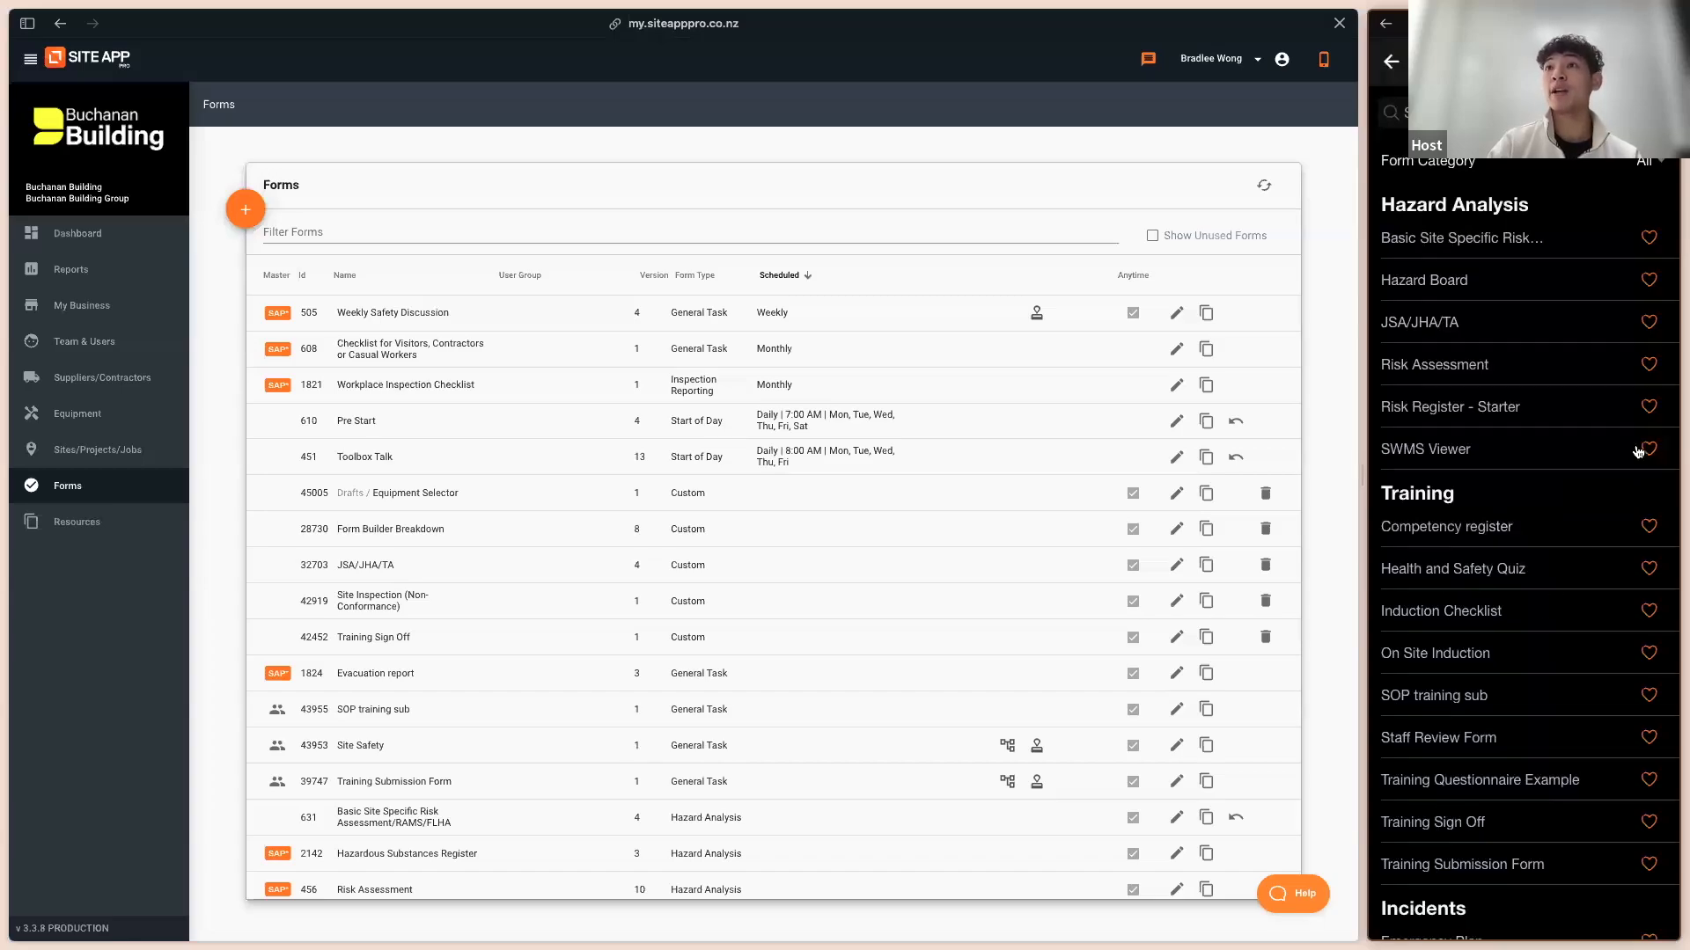
click(1649, 525)
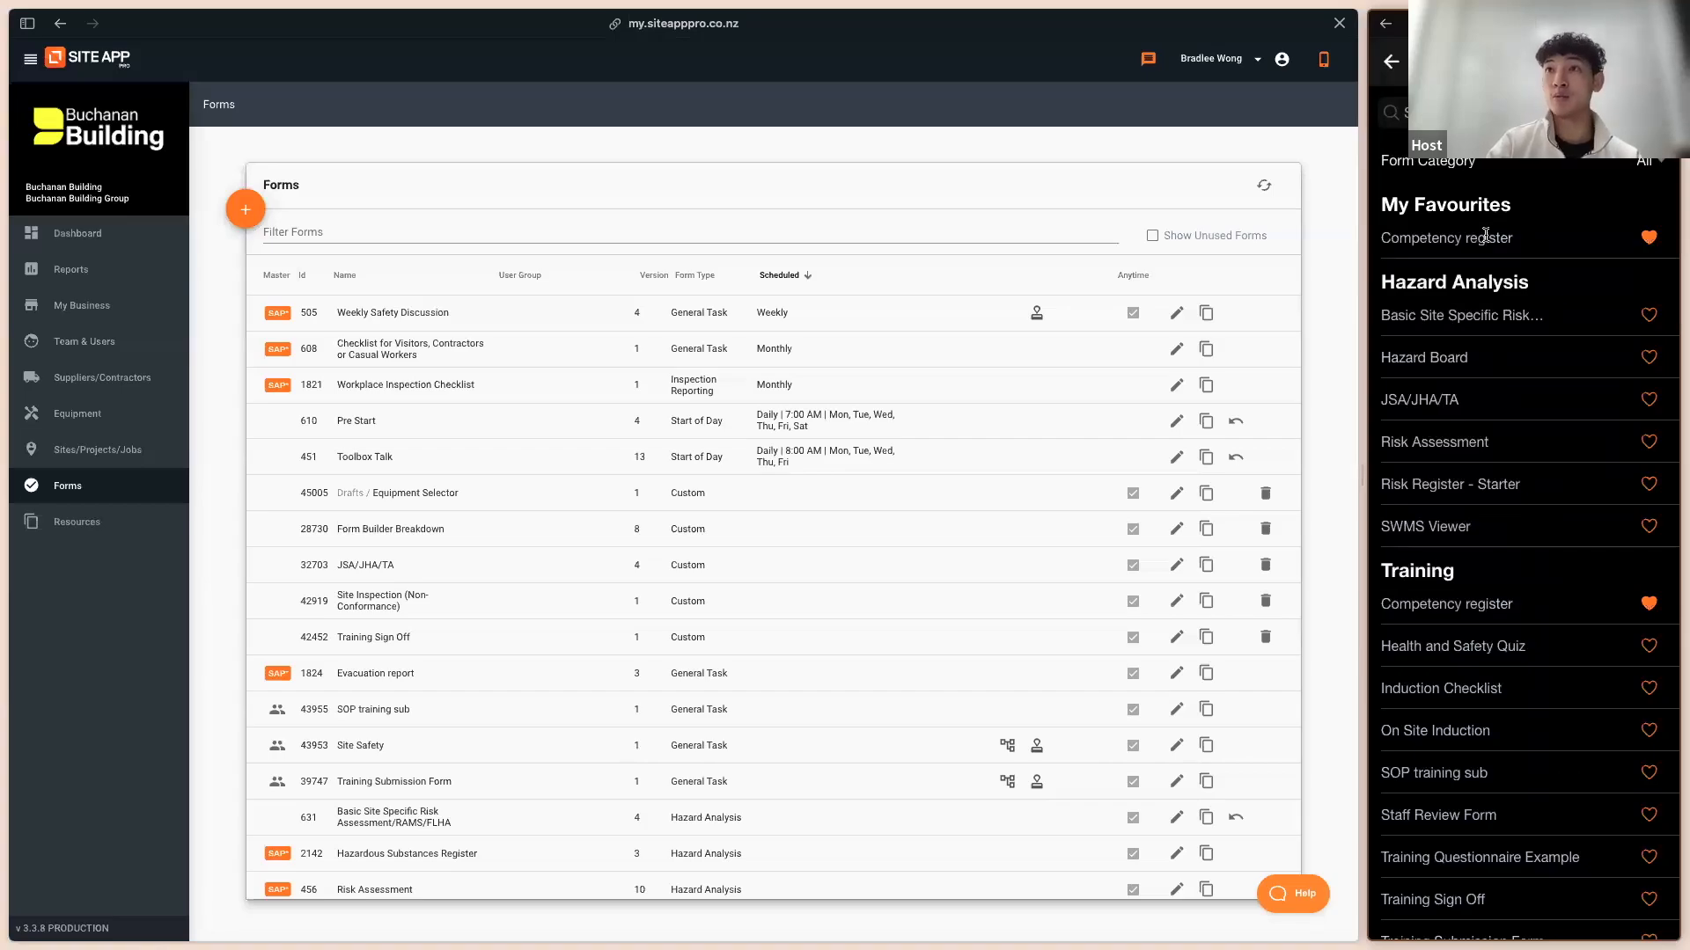
click(1642, 243)
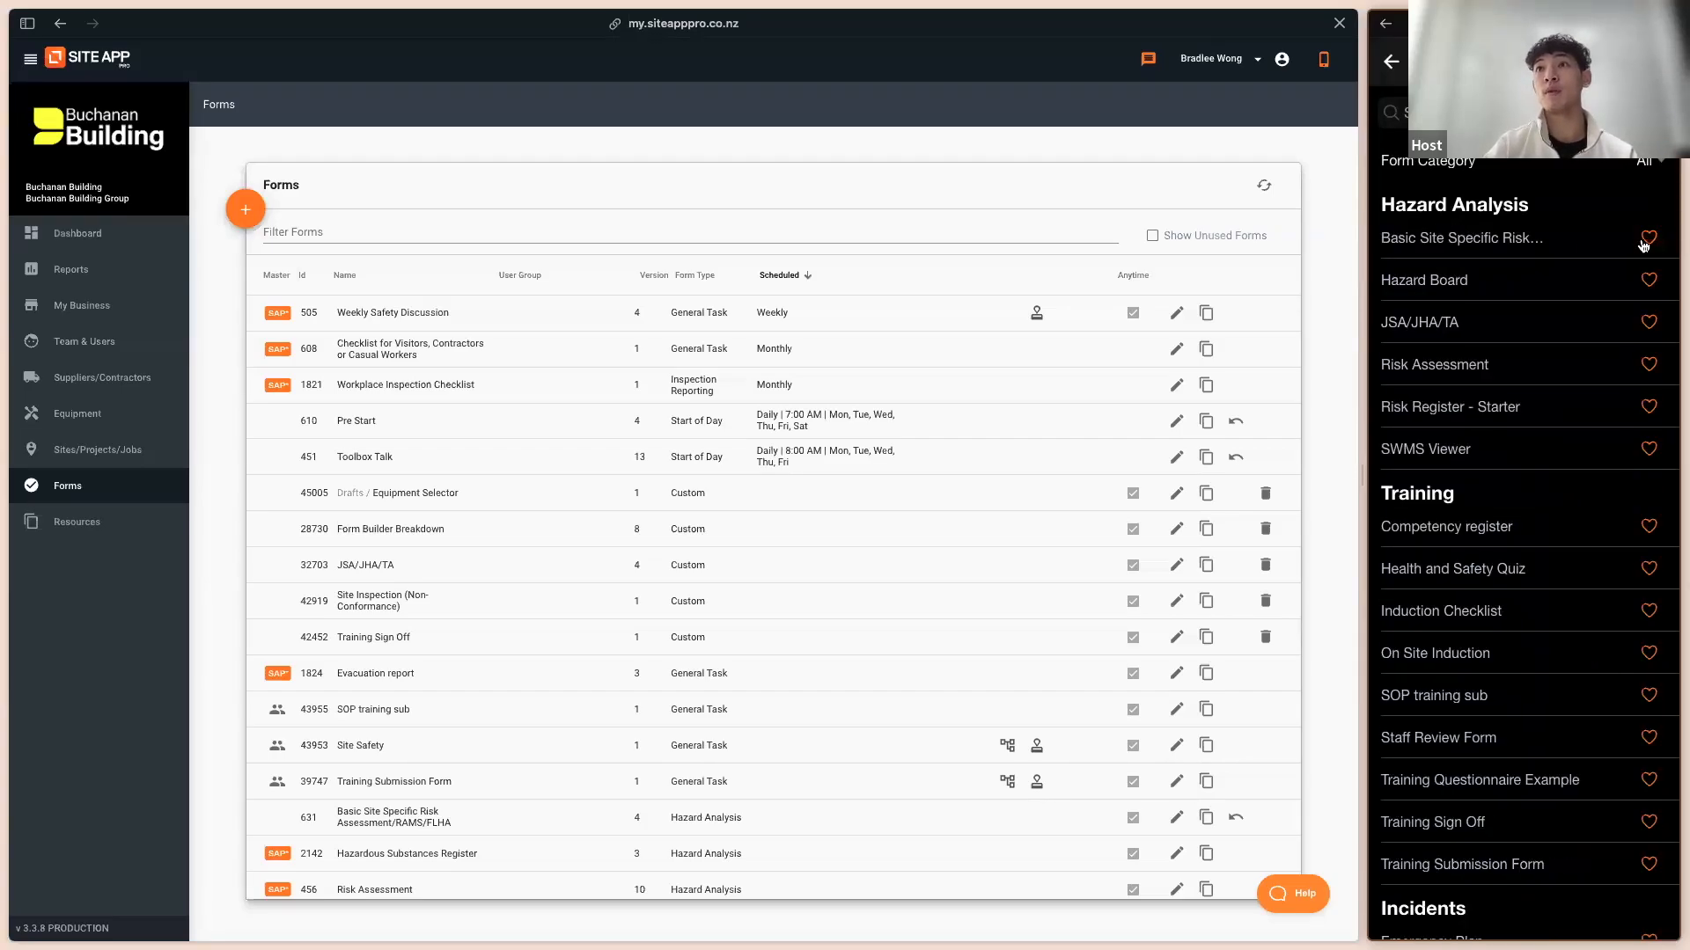
click(1389, 62)
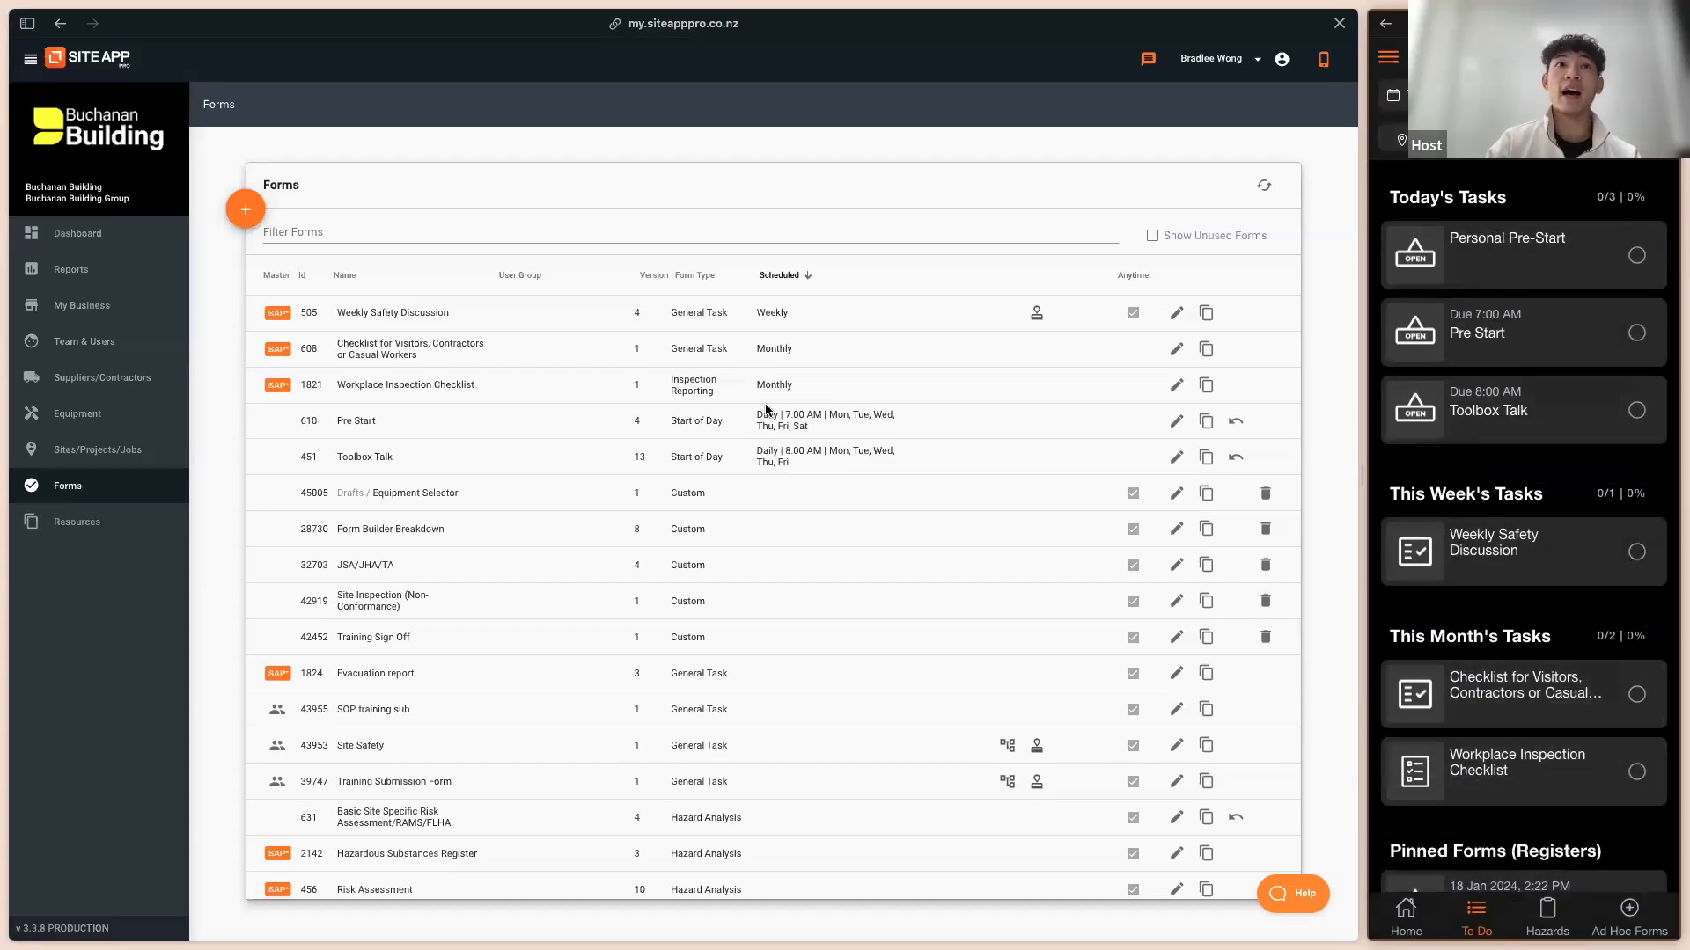
Step: Check the Toolbox Talk form's schedule in the Forms list and open that form for editing
click(640, 369)
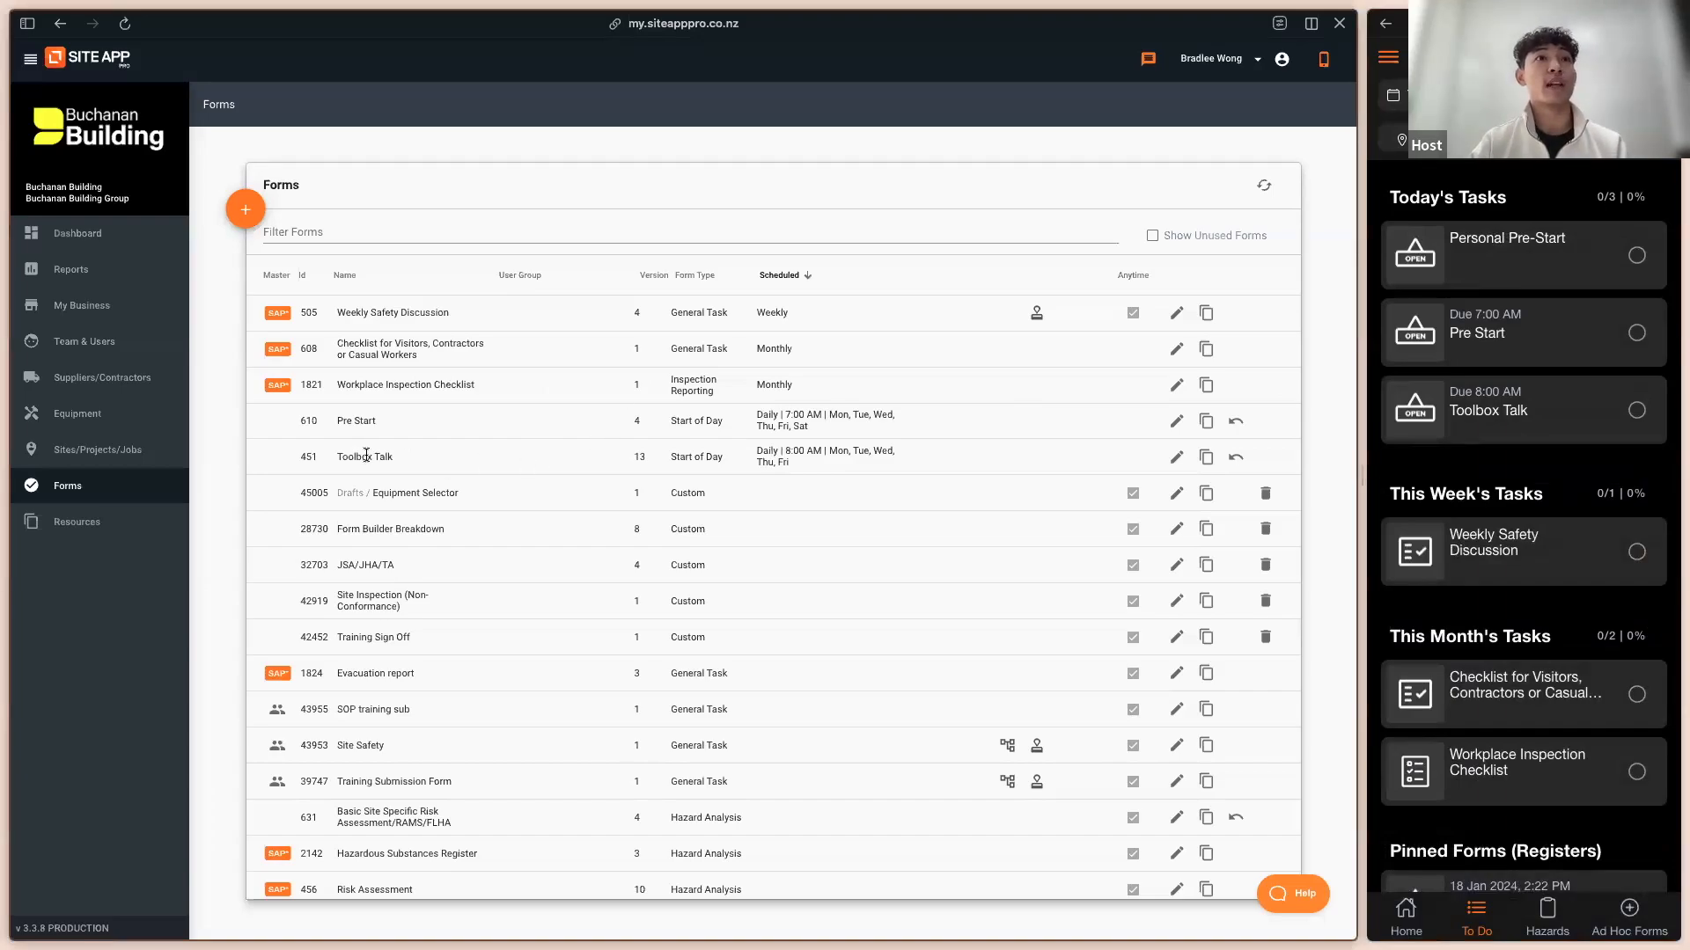
drag(340, 458, 376, 458)
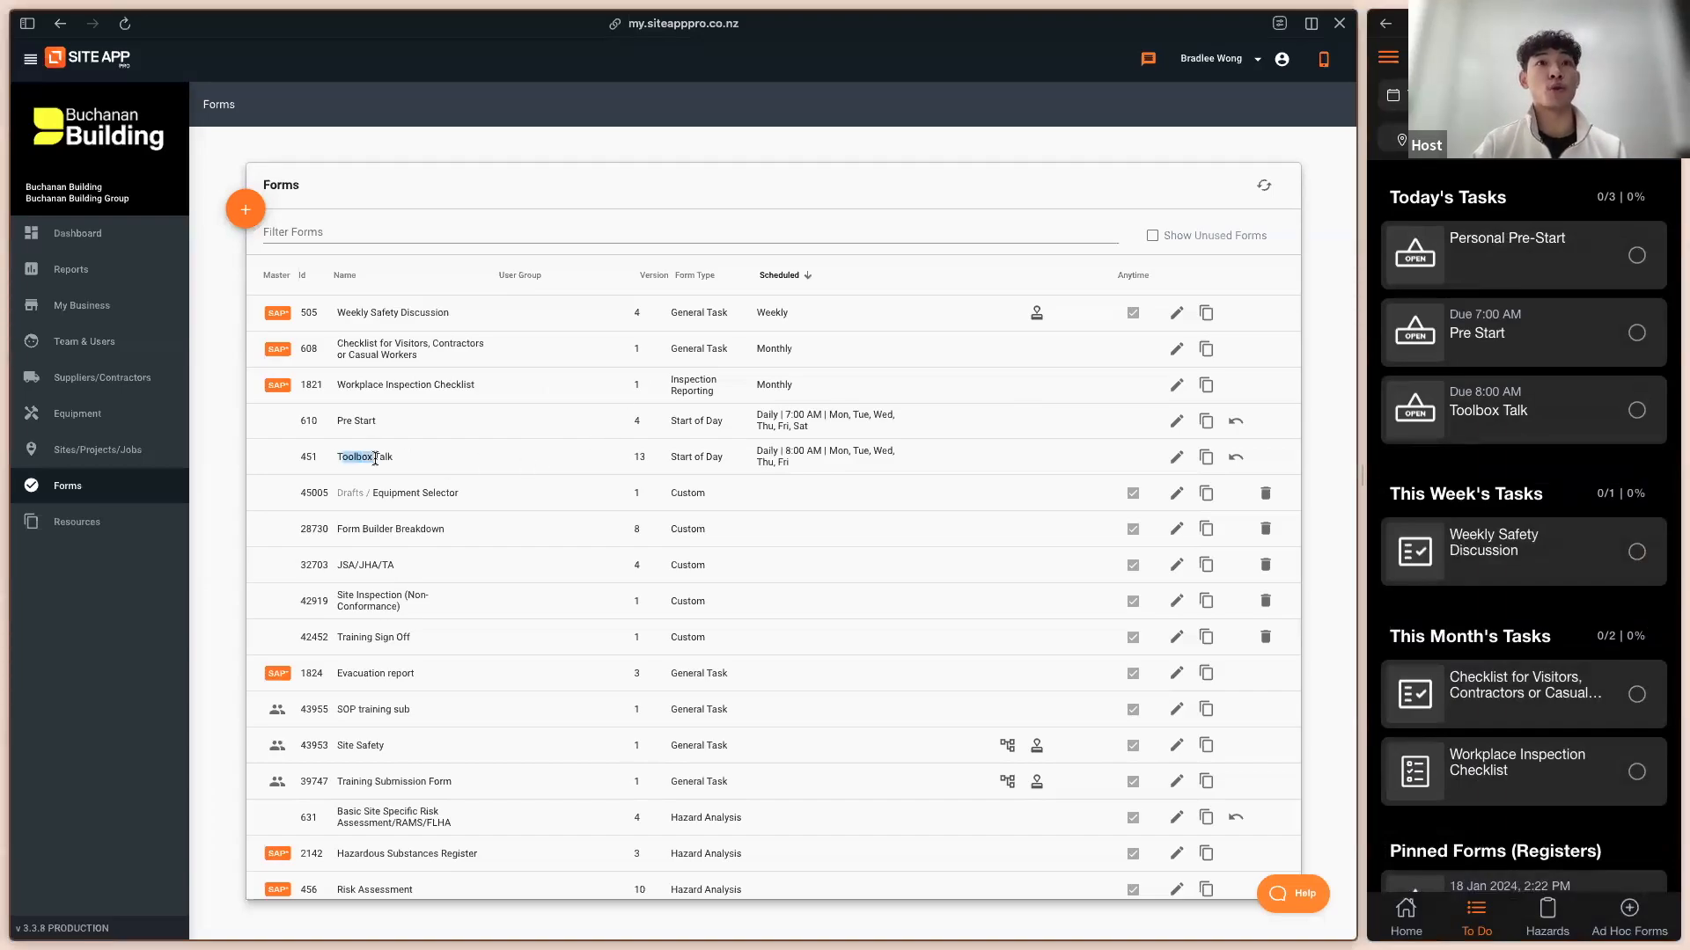
click(800, 463)
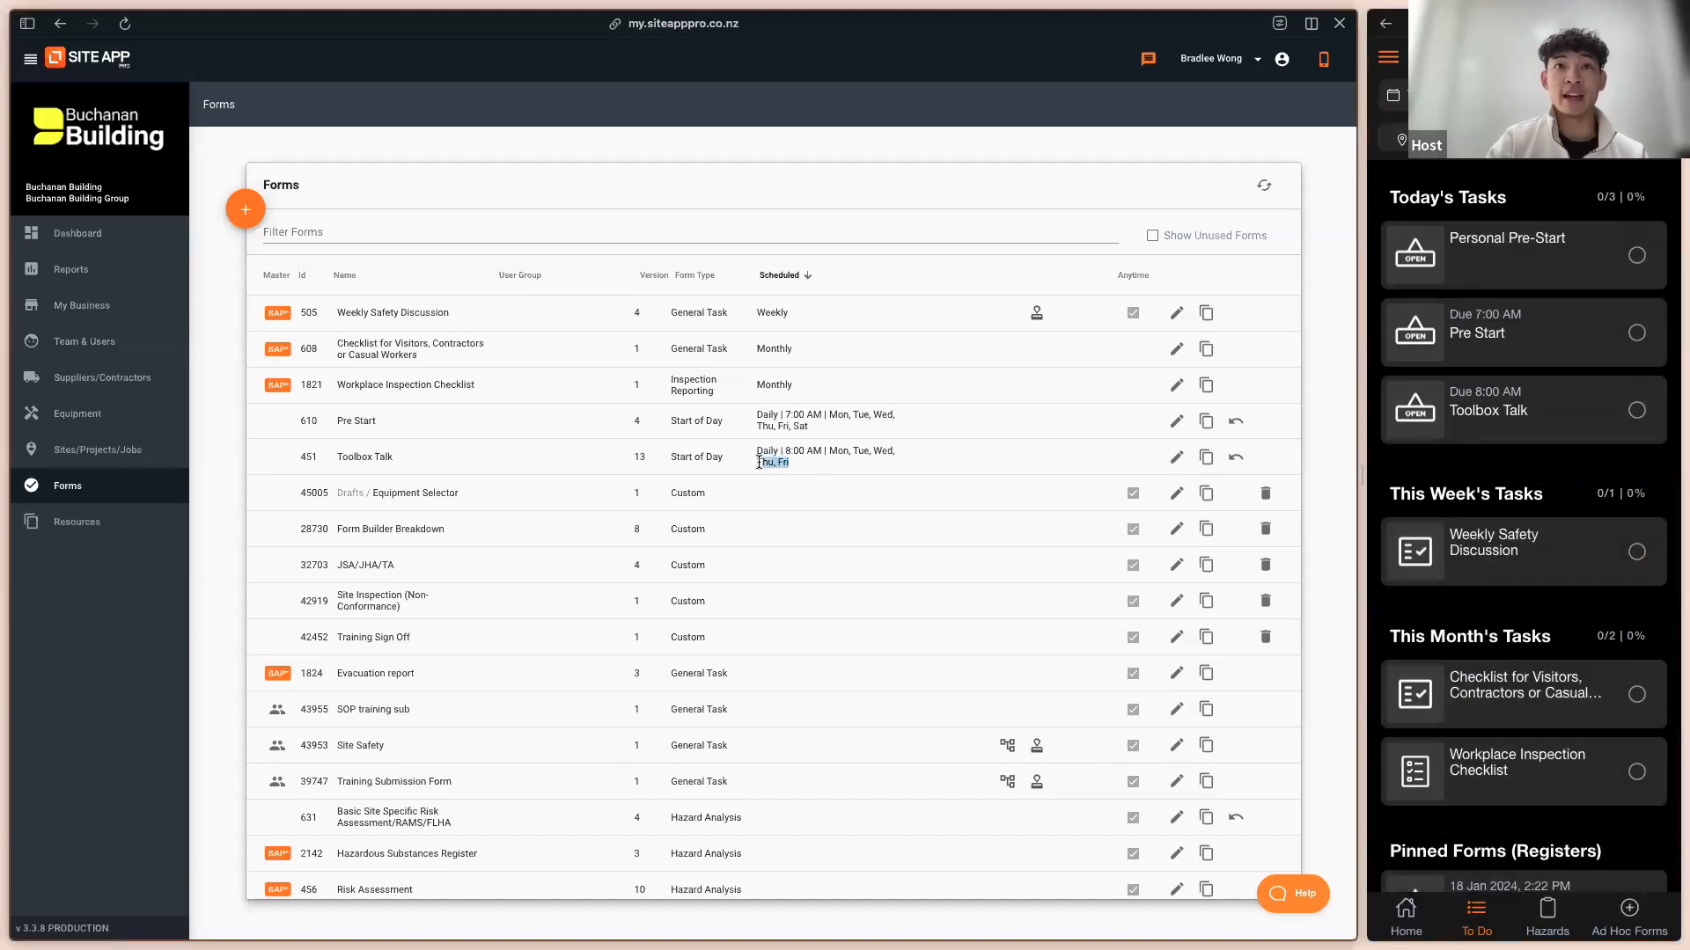
drag(800, 463, 750, 461)
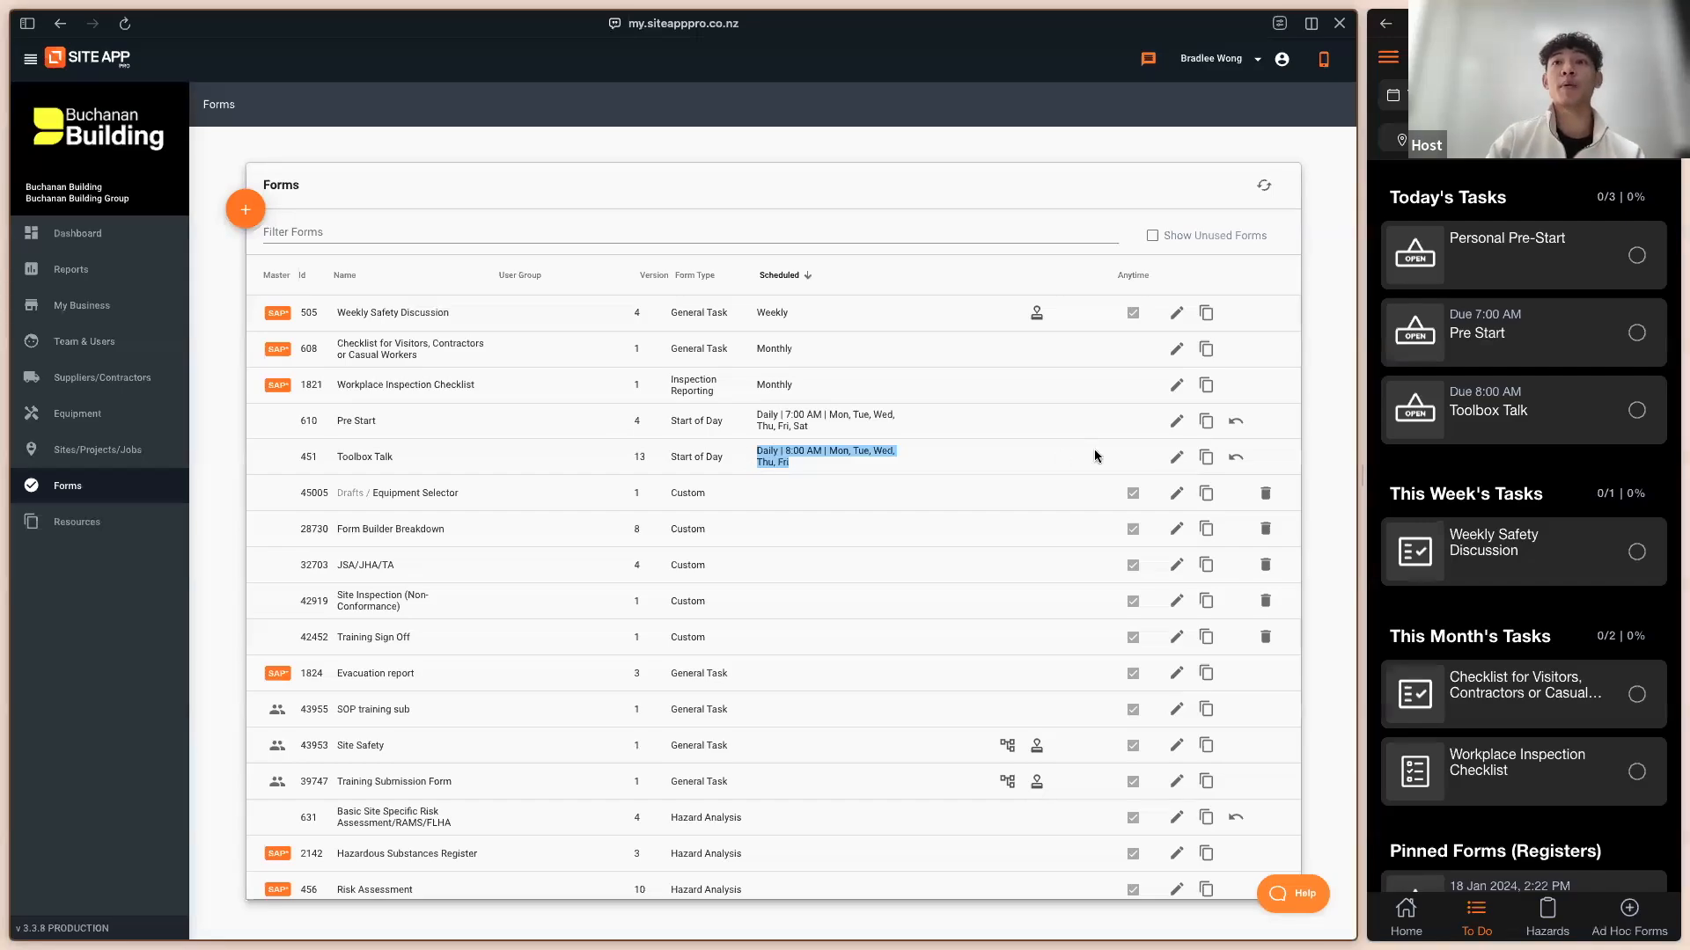
click(1177, 461)
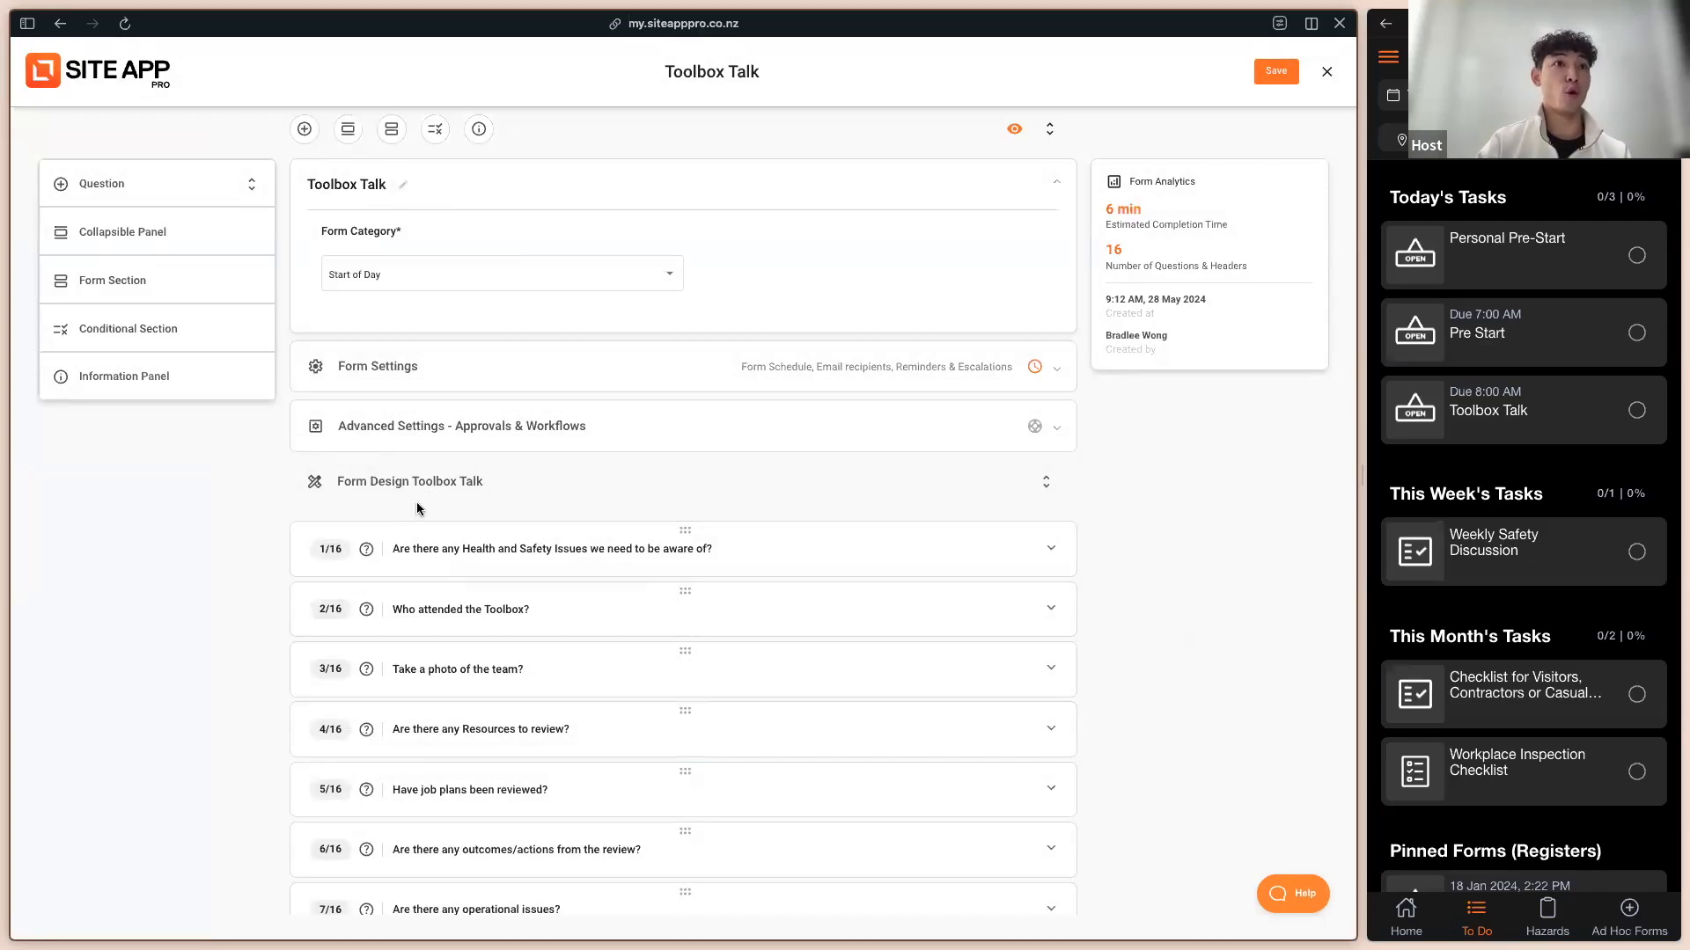
Step: Expand the Toolbox Talk form's settings and view its Form Completion Schedule
click(362, 370)
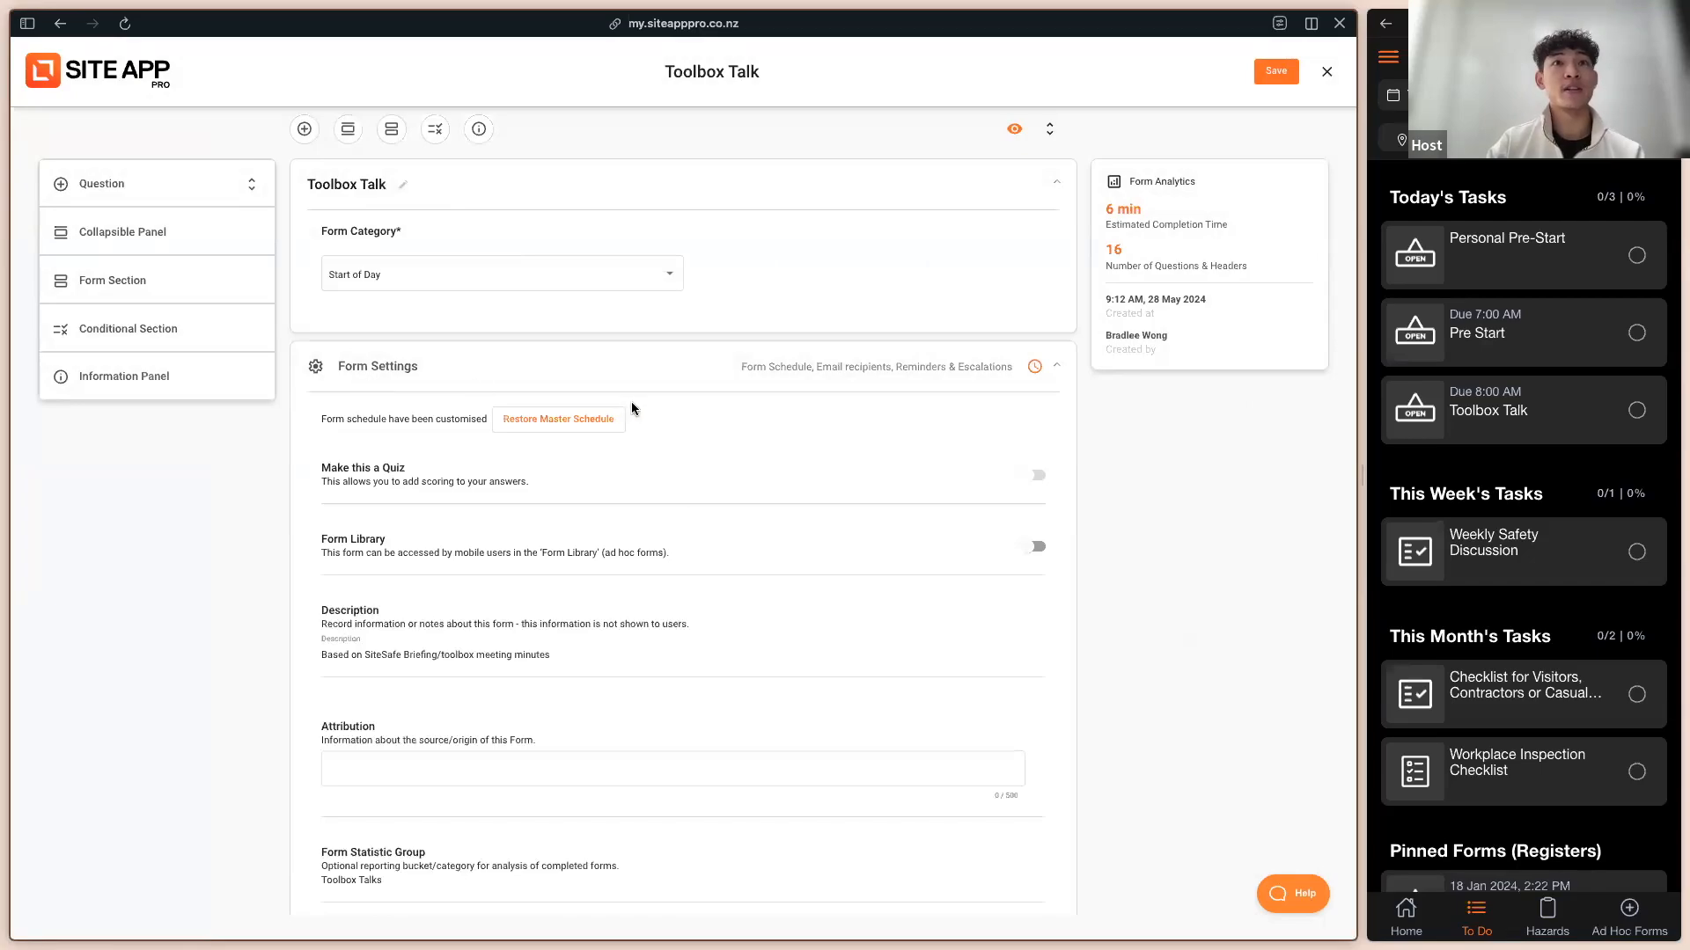
scroll(641, 414, down, 5)
scroll(641, 414, down, 1)
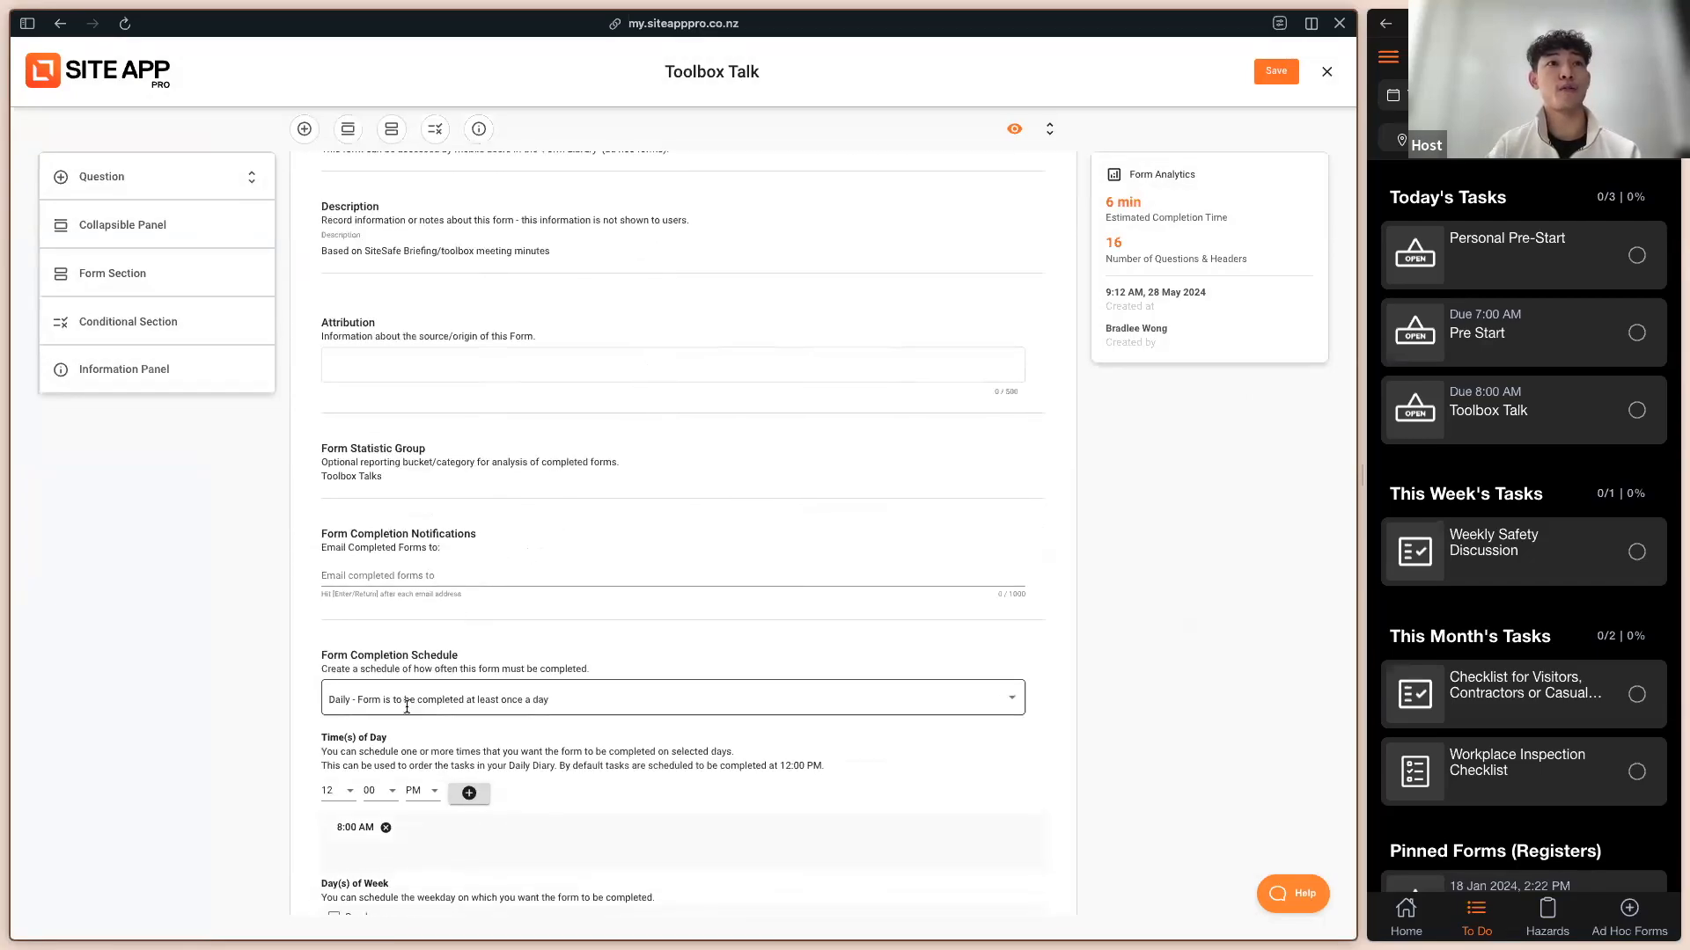
Step: Change the Toolbox Talk form's completion schedule to Weekly and save the form
scroll(380, 683, down, 1)
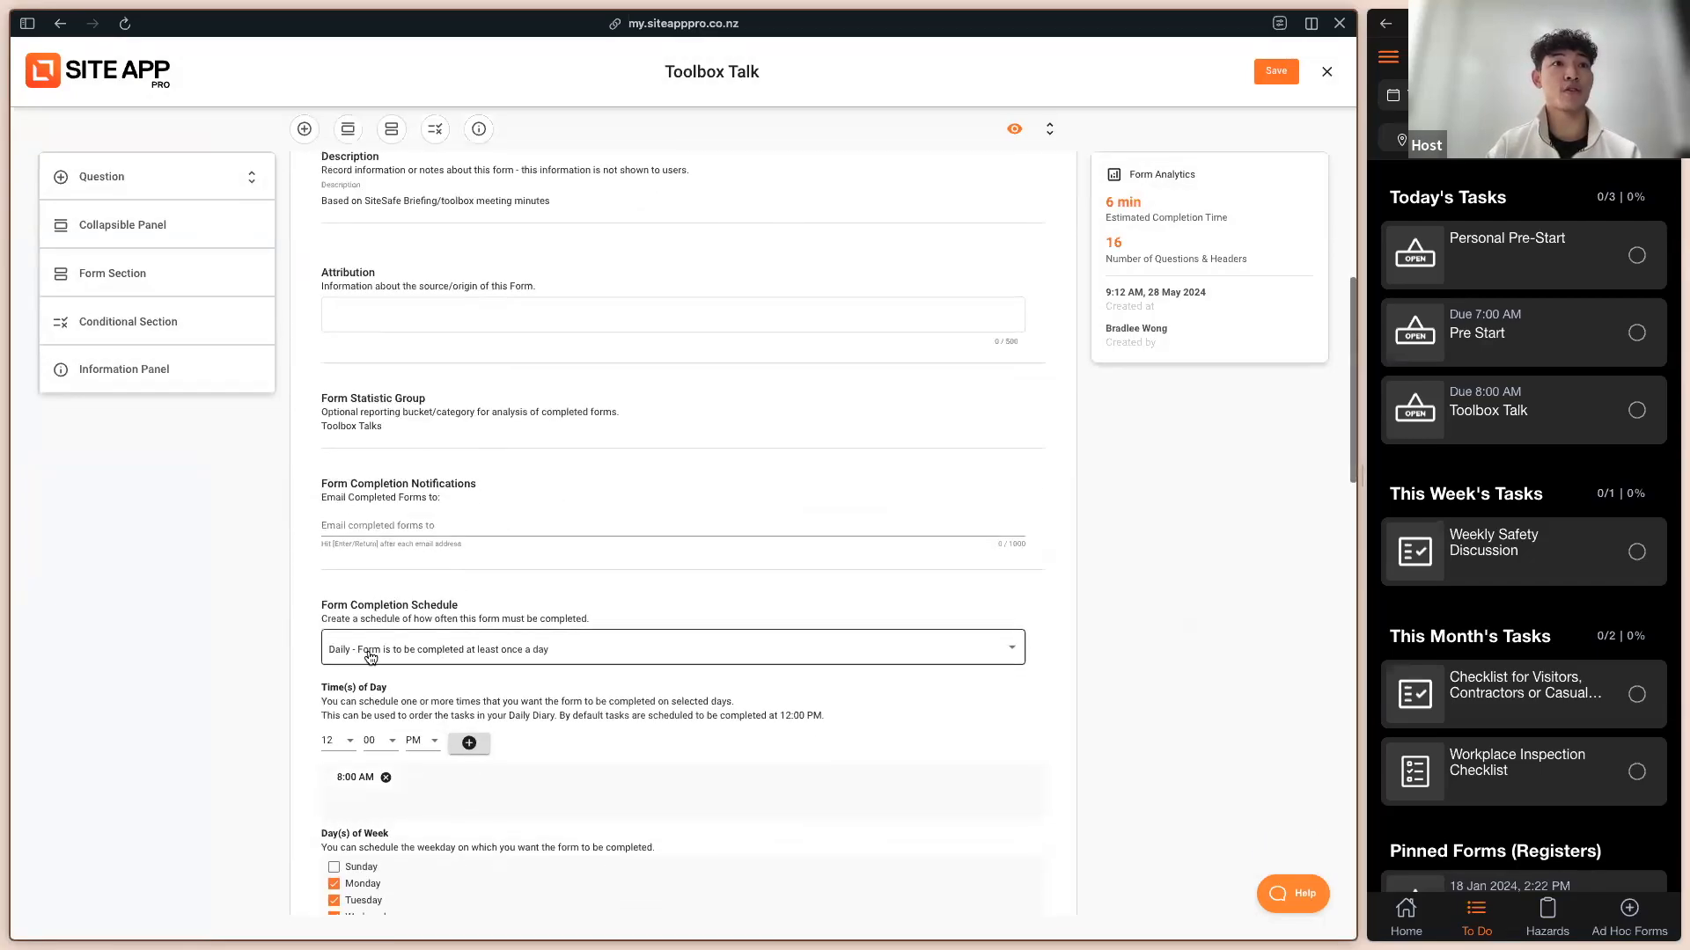
click(350, 660)
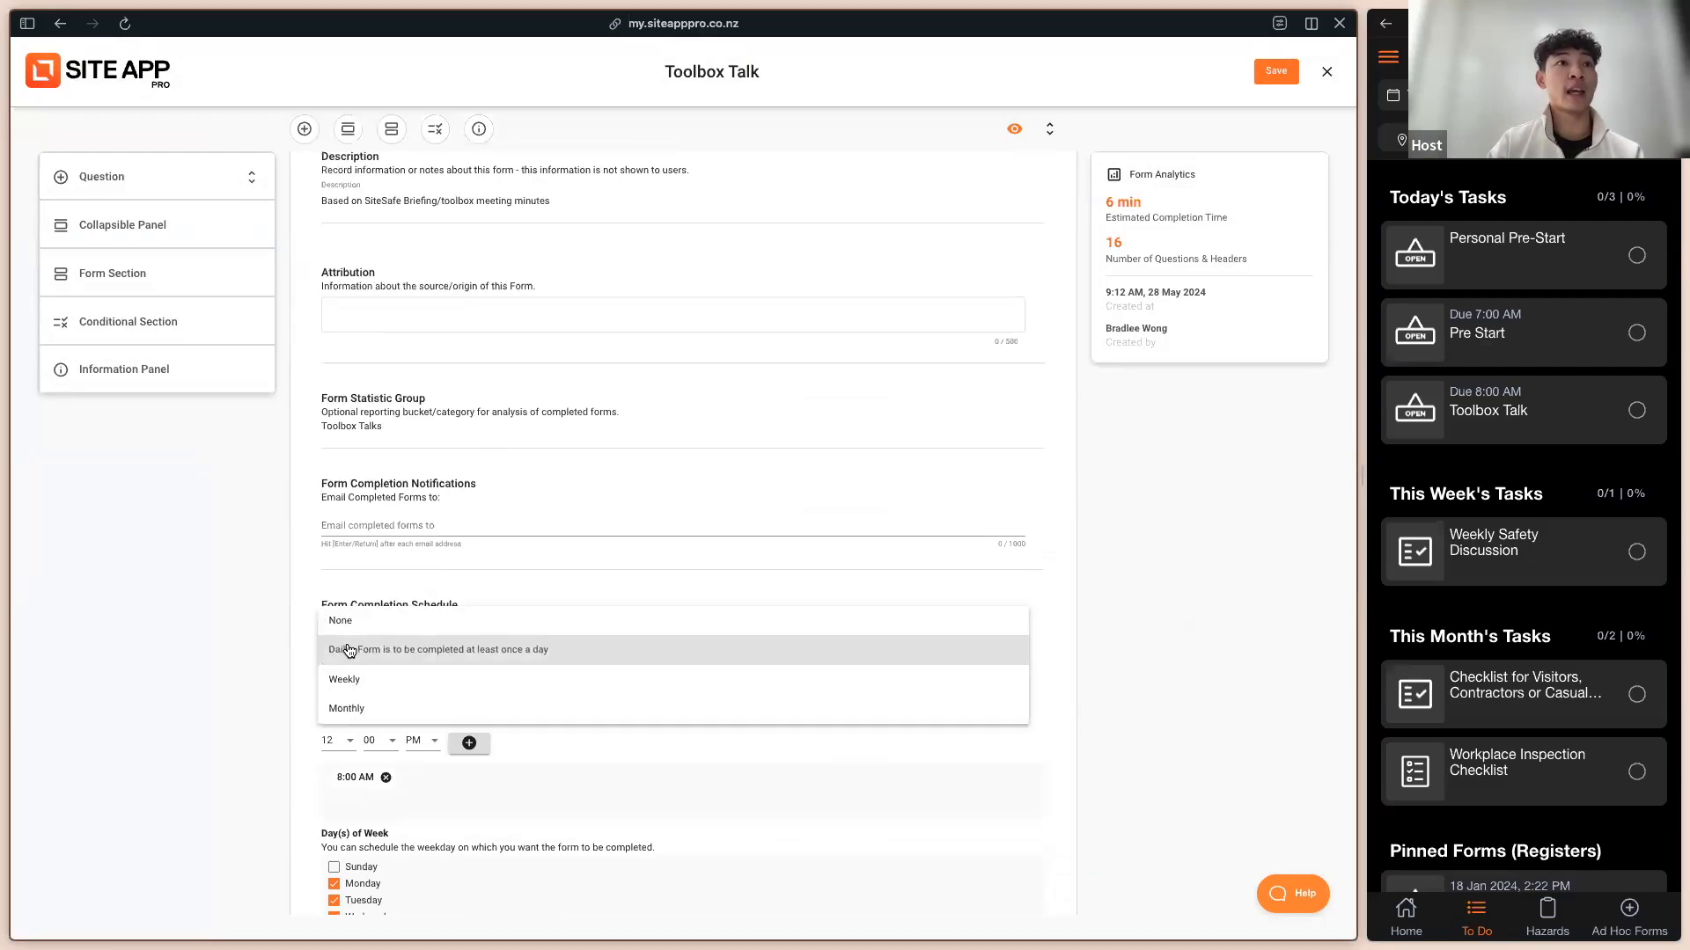
click(354, 682)
scroll(455, 679, down, 1)
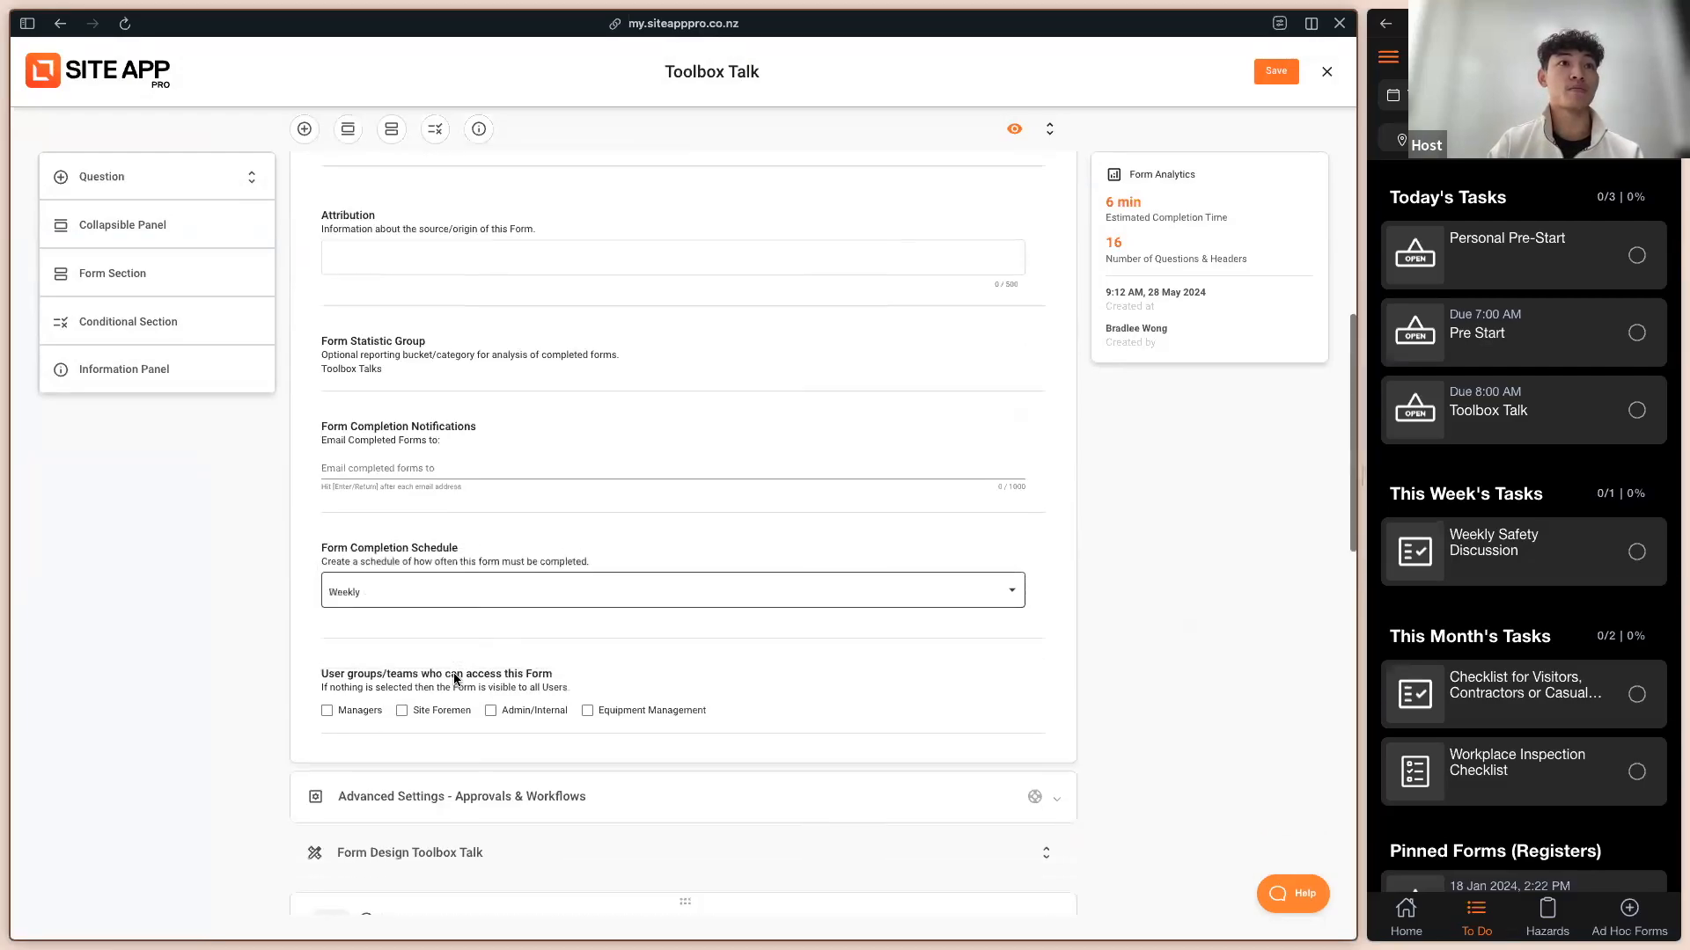
click(1278, 78)
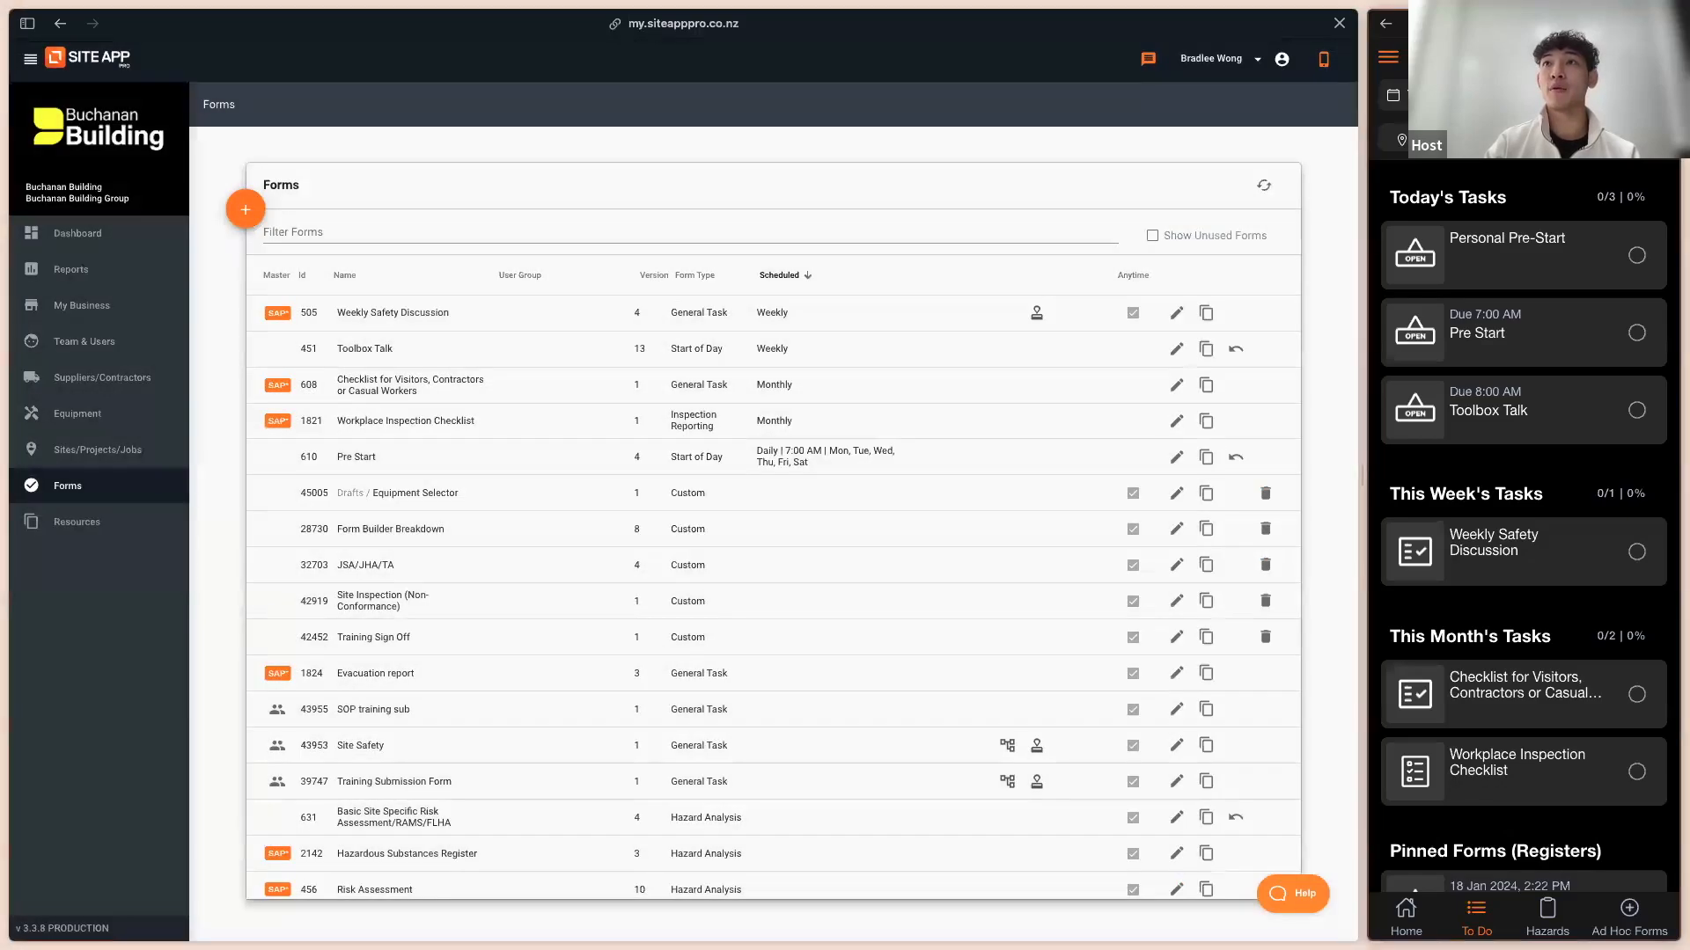
Step: Reload the mobile to-do list, open Toolbox Talk from this week's tasks and look through its questions
click(1450, 24)
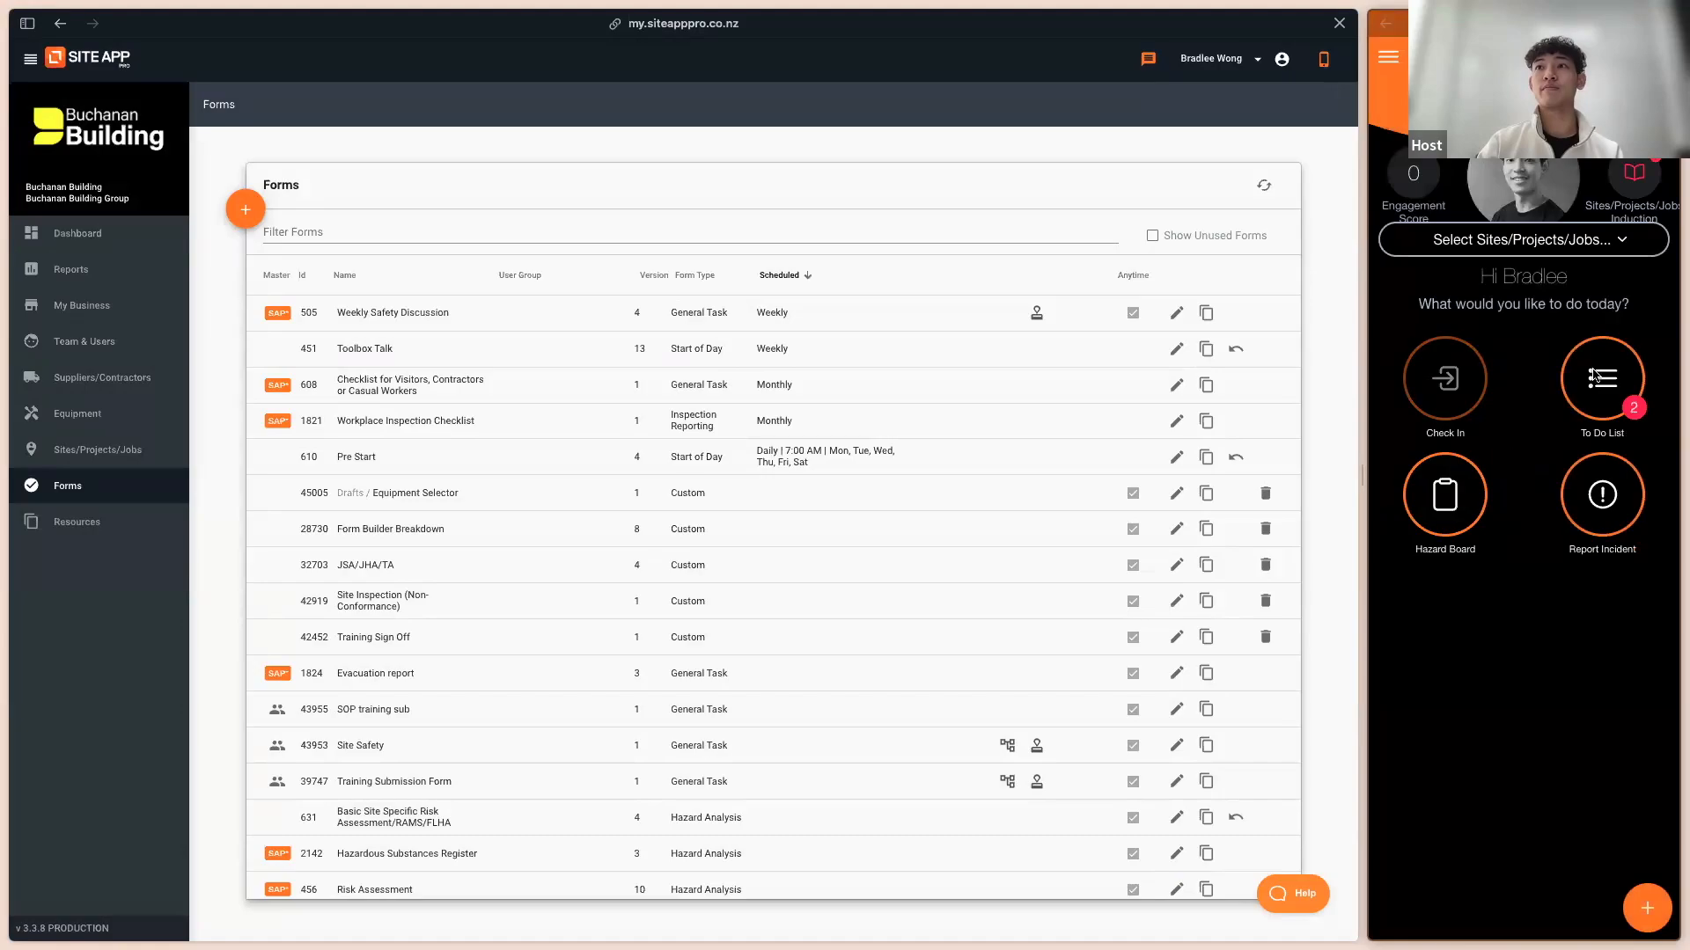
click(1595, 403)
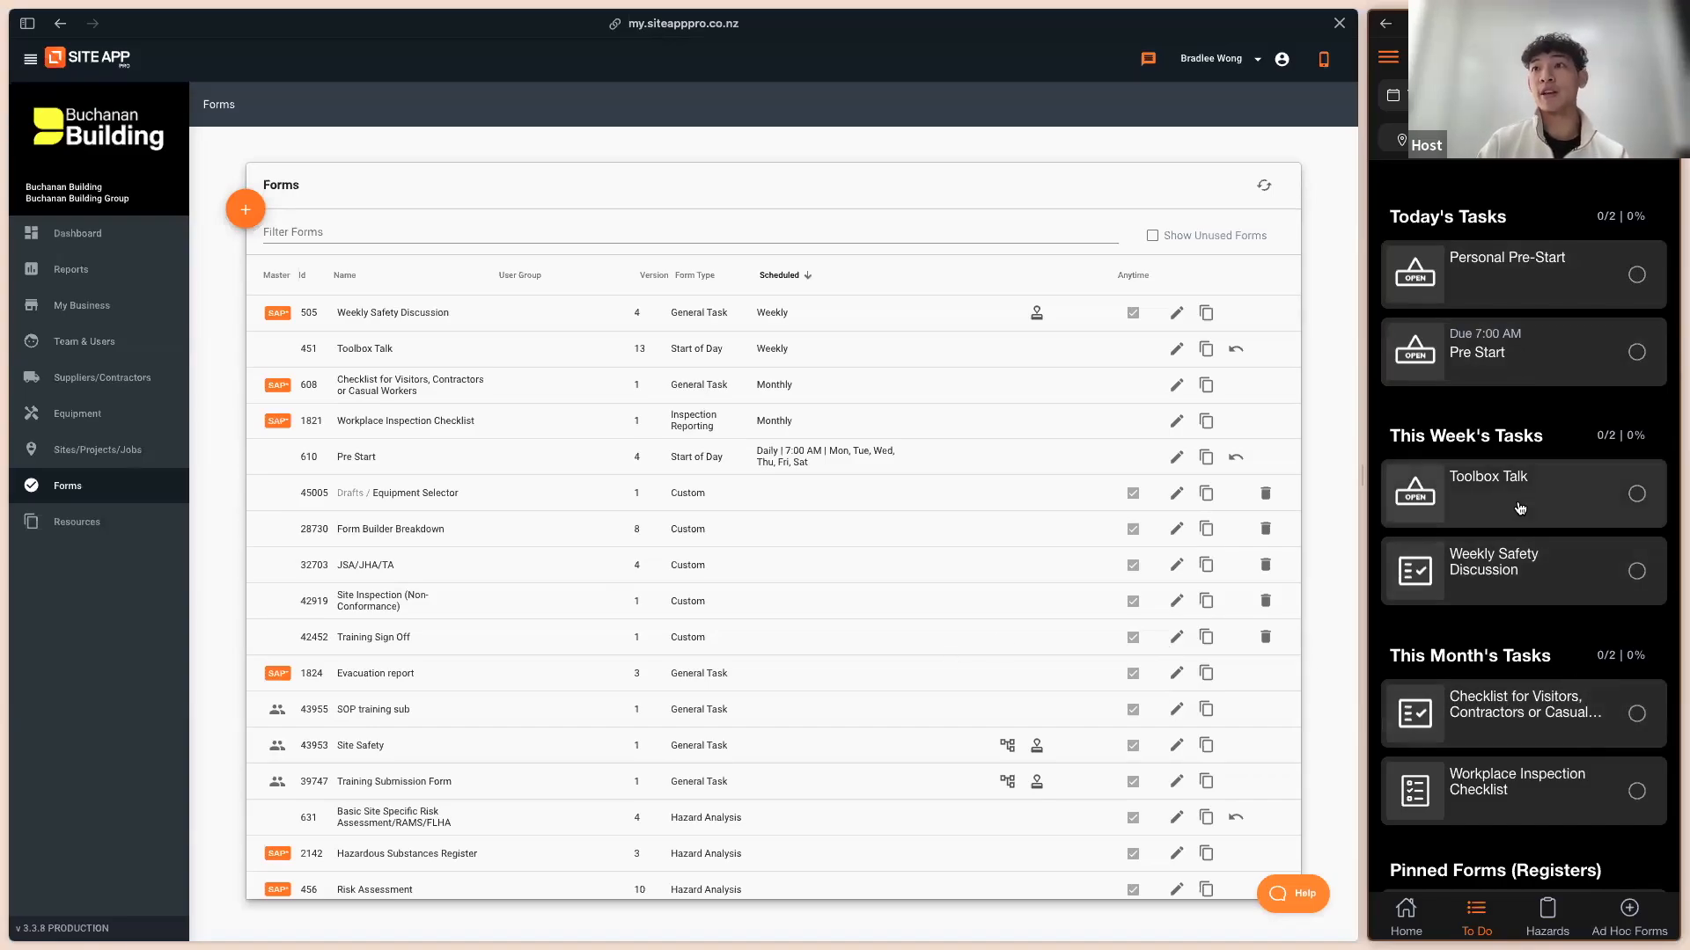
click(1465, 483)
scroll(1540, 340, down, 1)
scroll(1541, 339, up, 1)
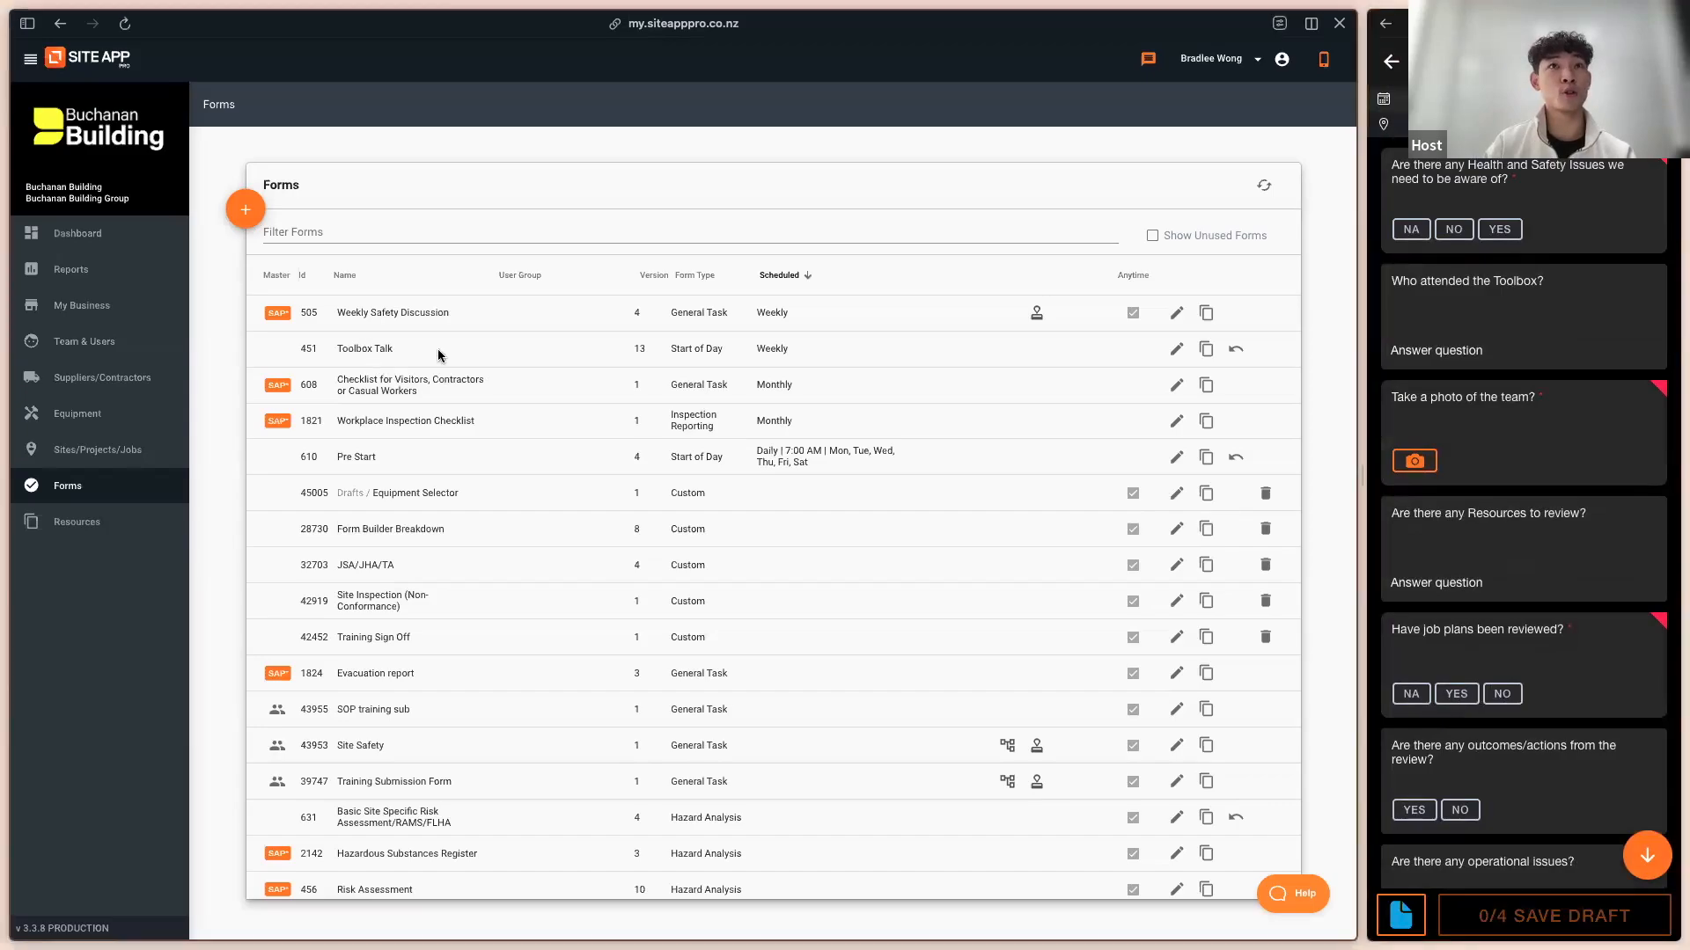
Step: Open the Toolbox Talk form for editing and expand its first question to view the question text and prompt
click(1177, 352)
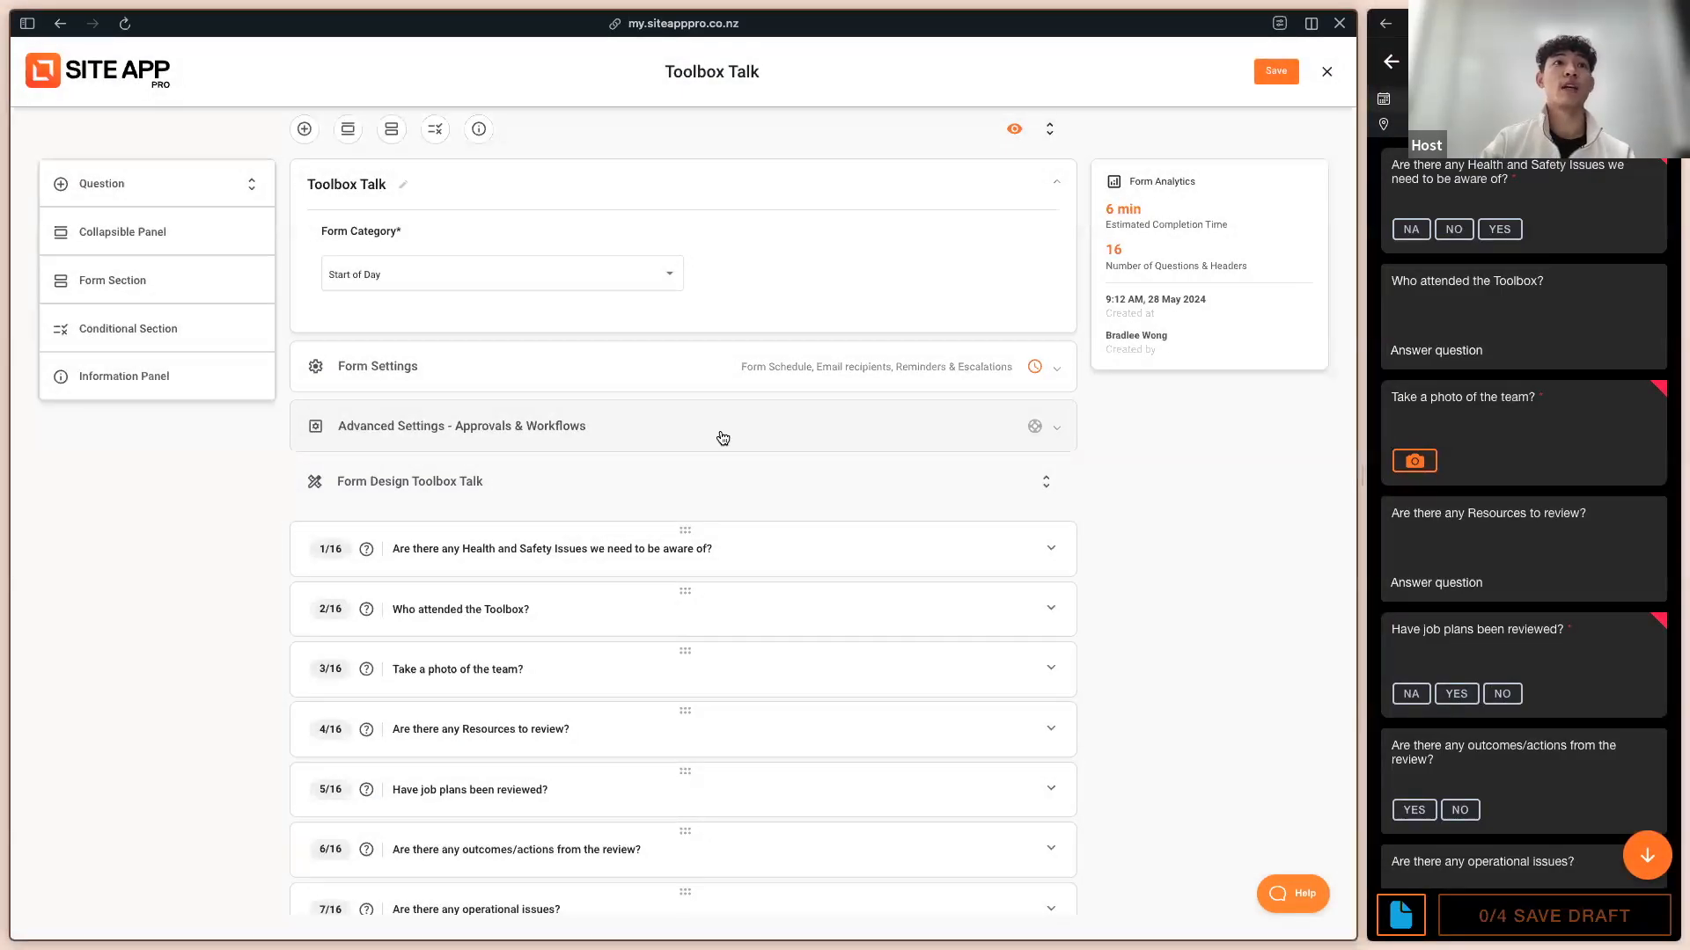
scroll(721, 431, down, 5)
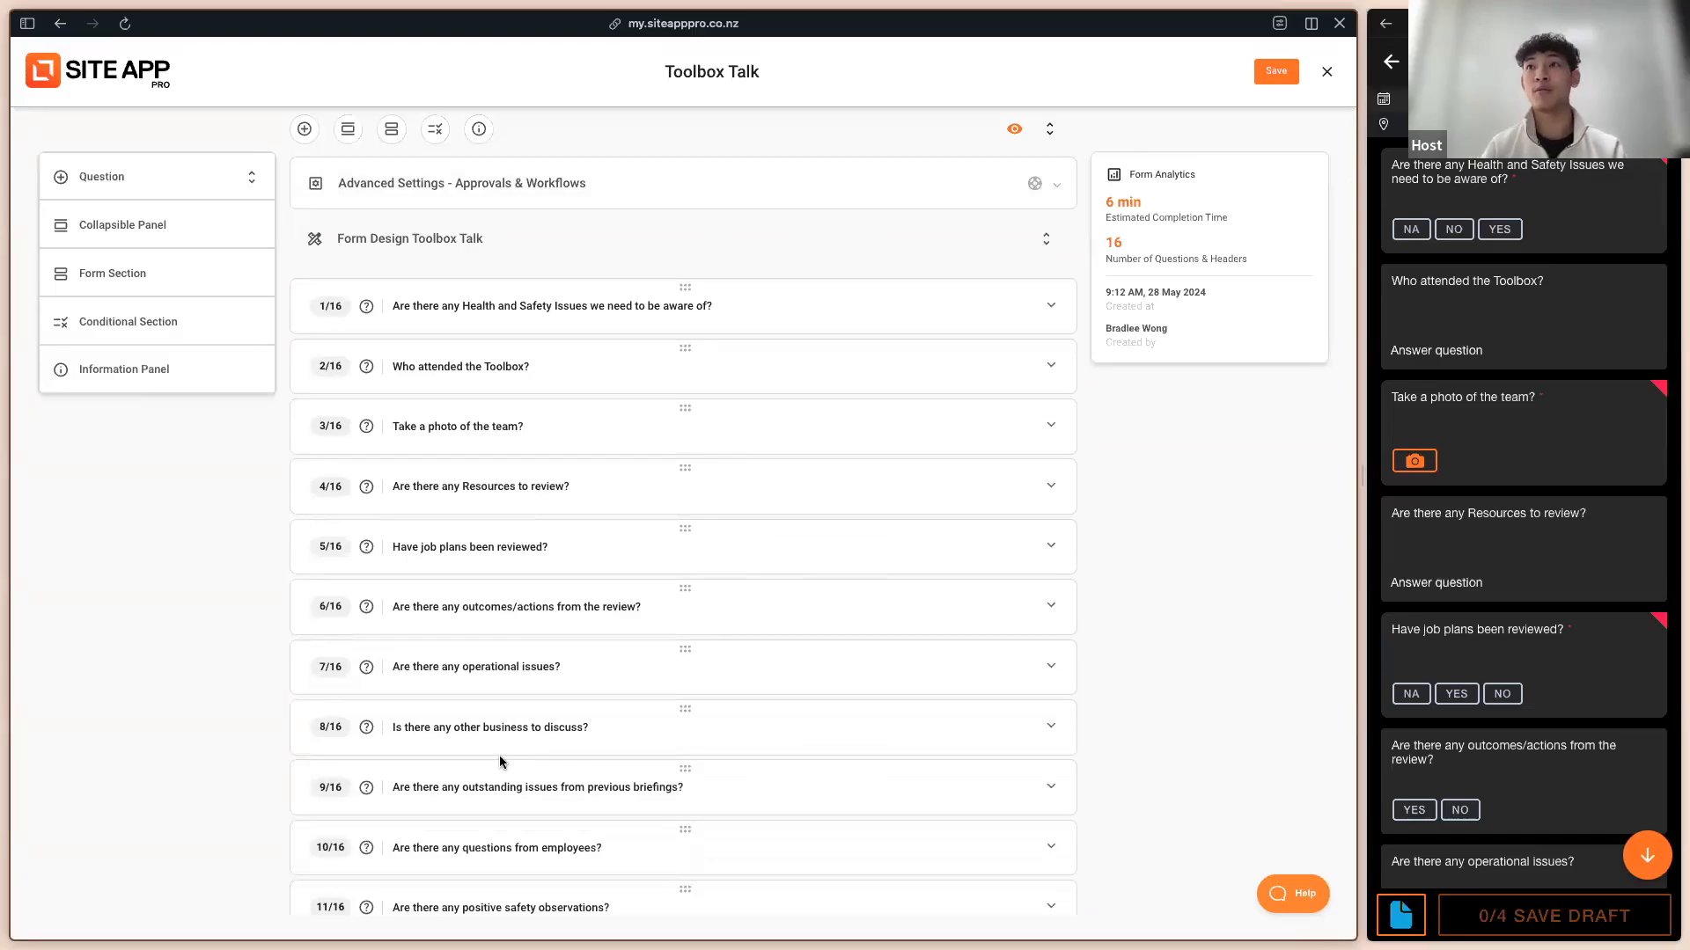
click(592, 315)
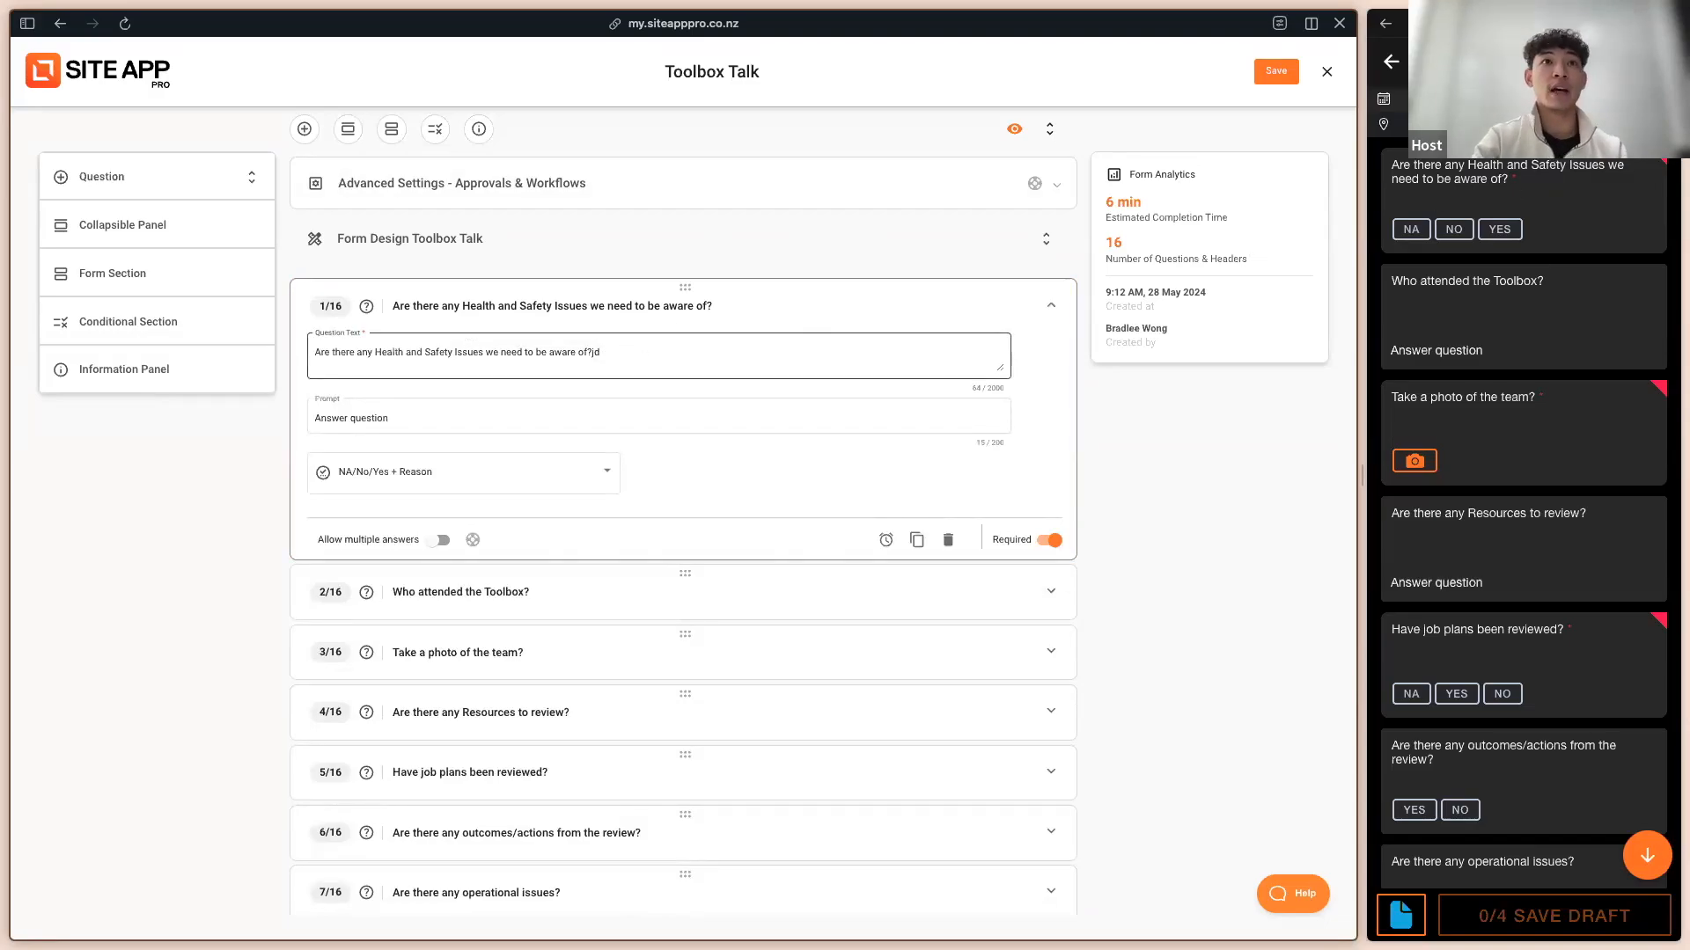
click(553, 415)
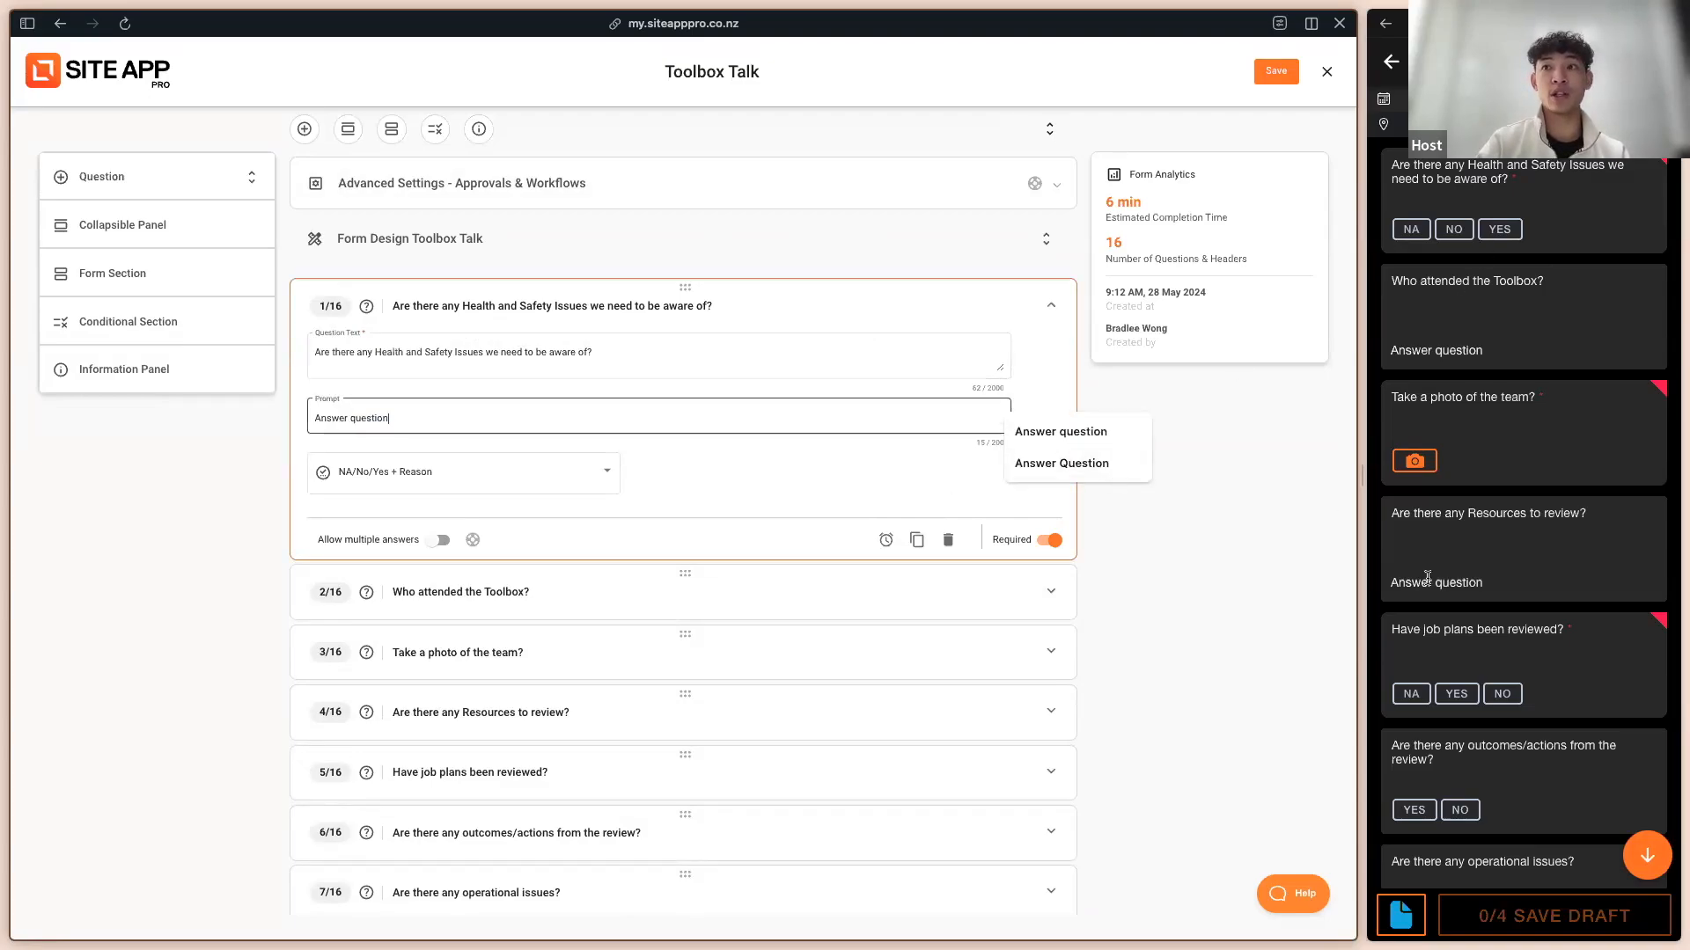
Step: Review the full range of answer types available for the first question, from Short Text to Risk Matrix, without choosing another
click(416, 478)
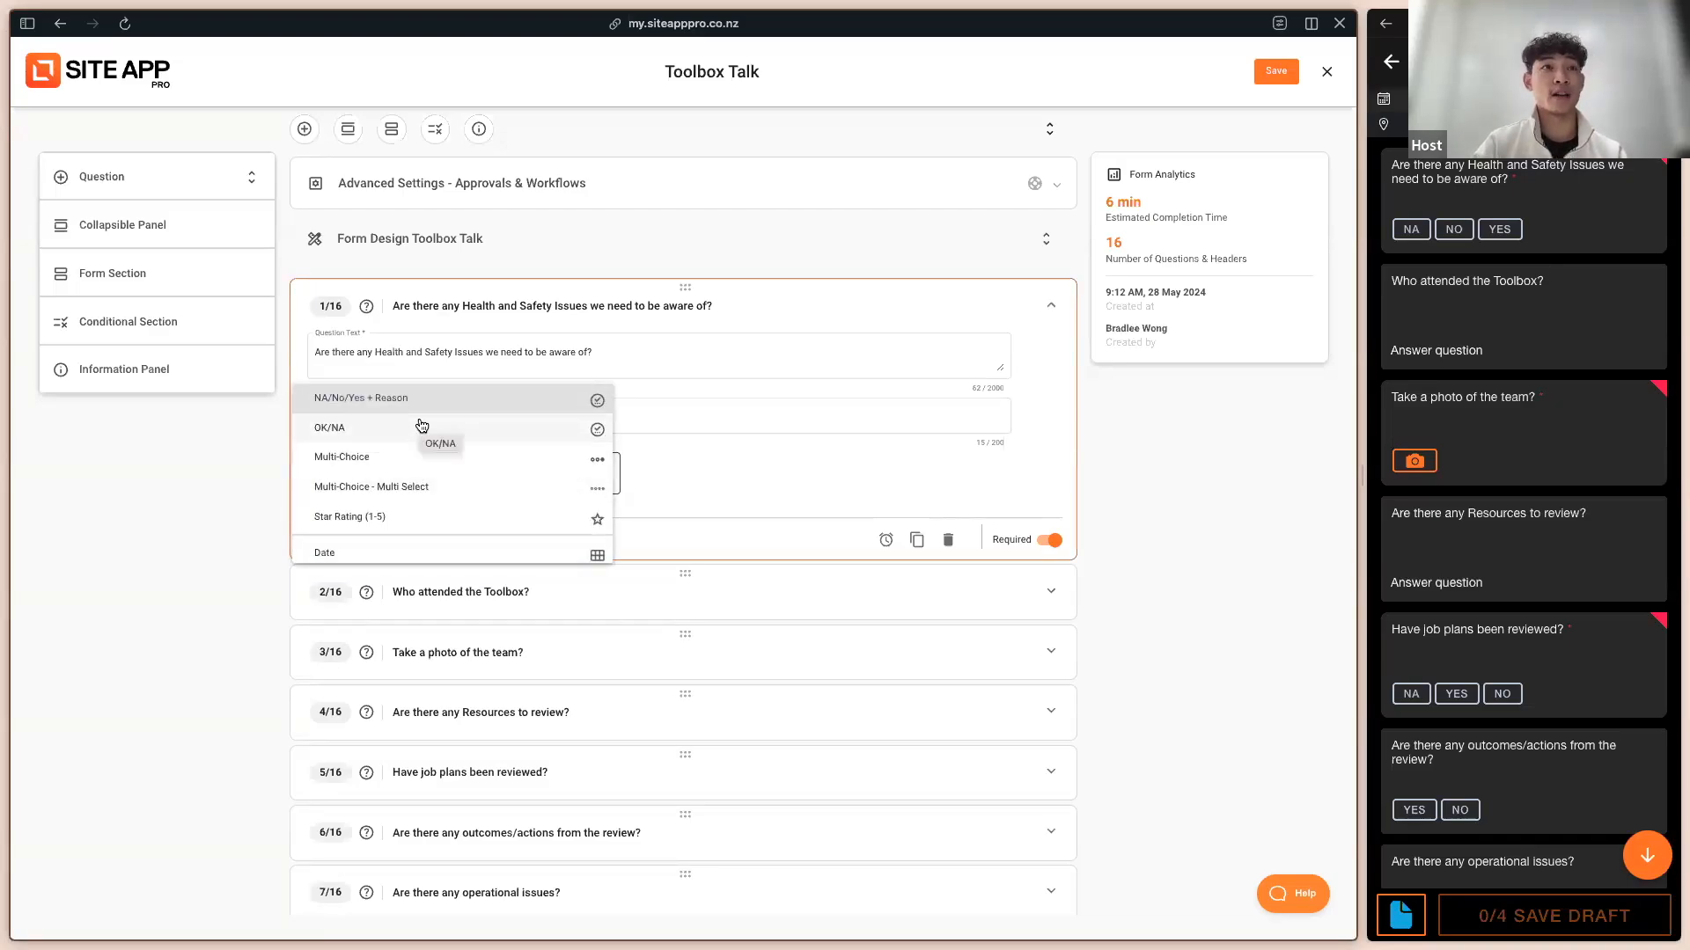
scroll(422, 431, up, 4)
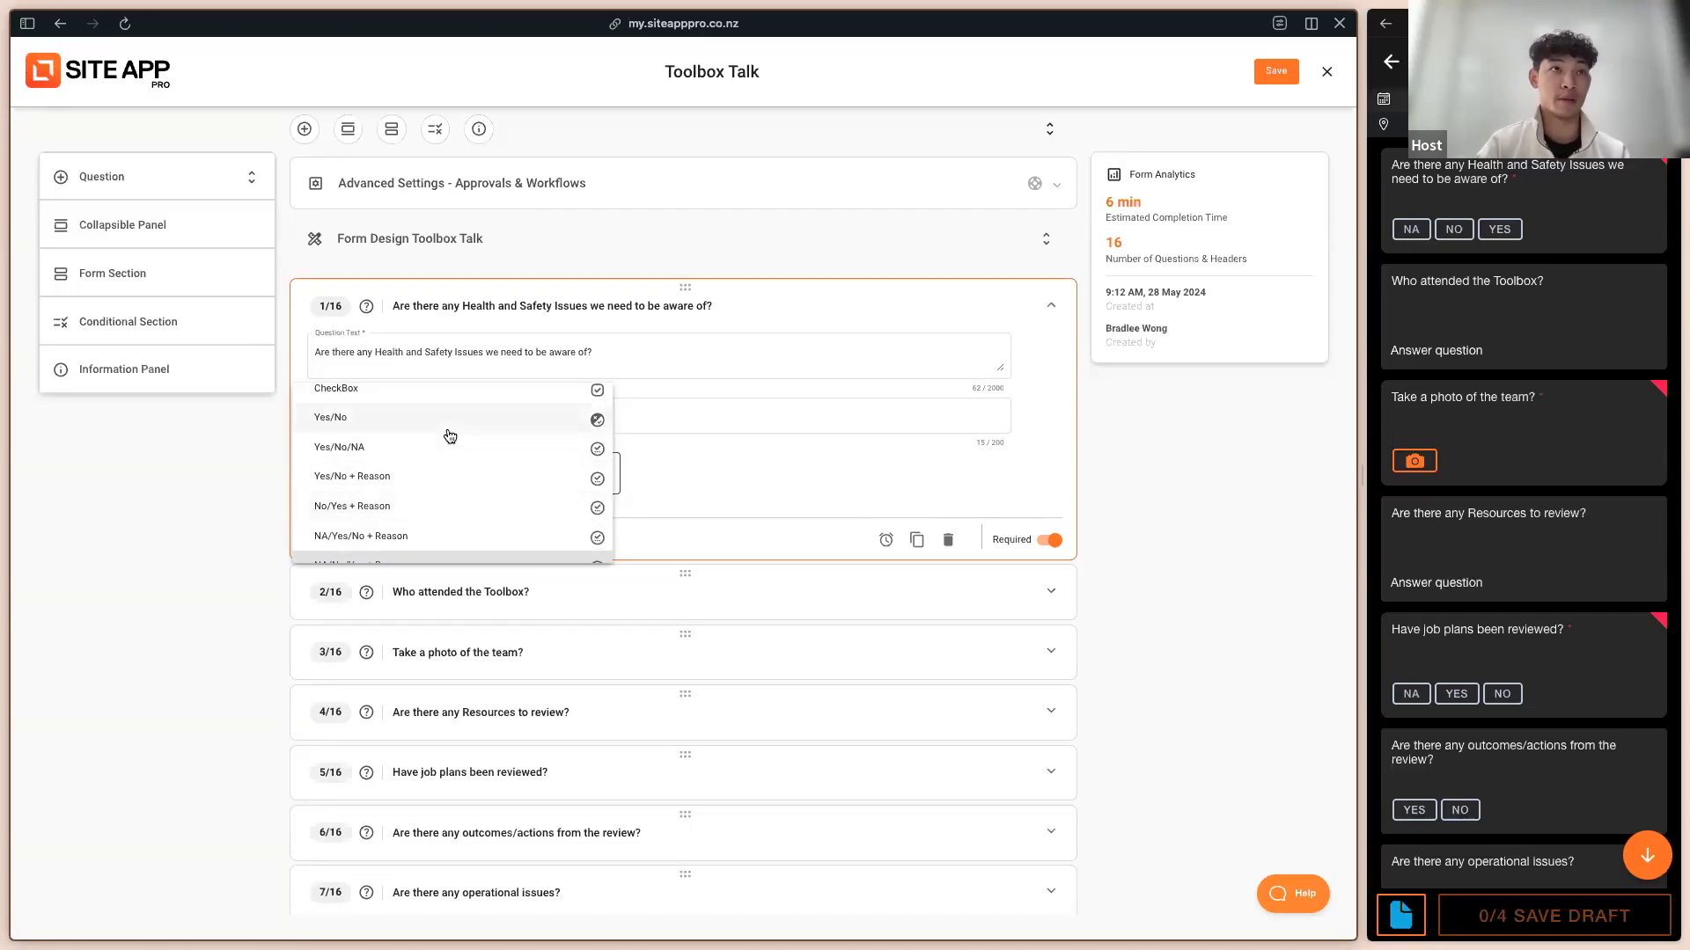
scroll(472, 445, up, 3)
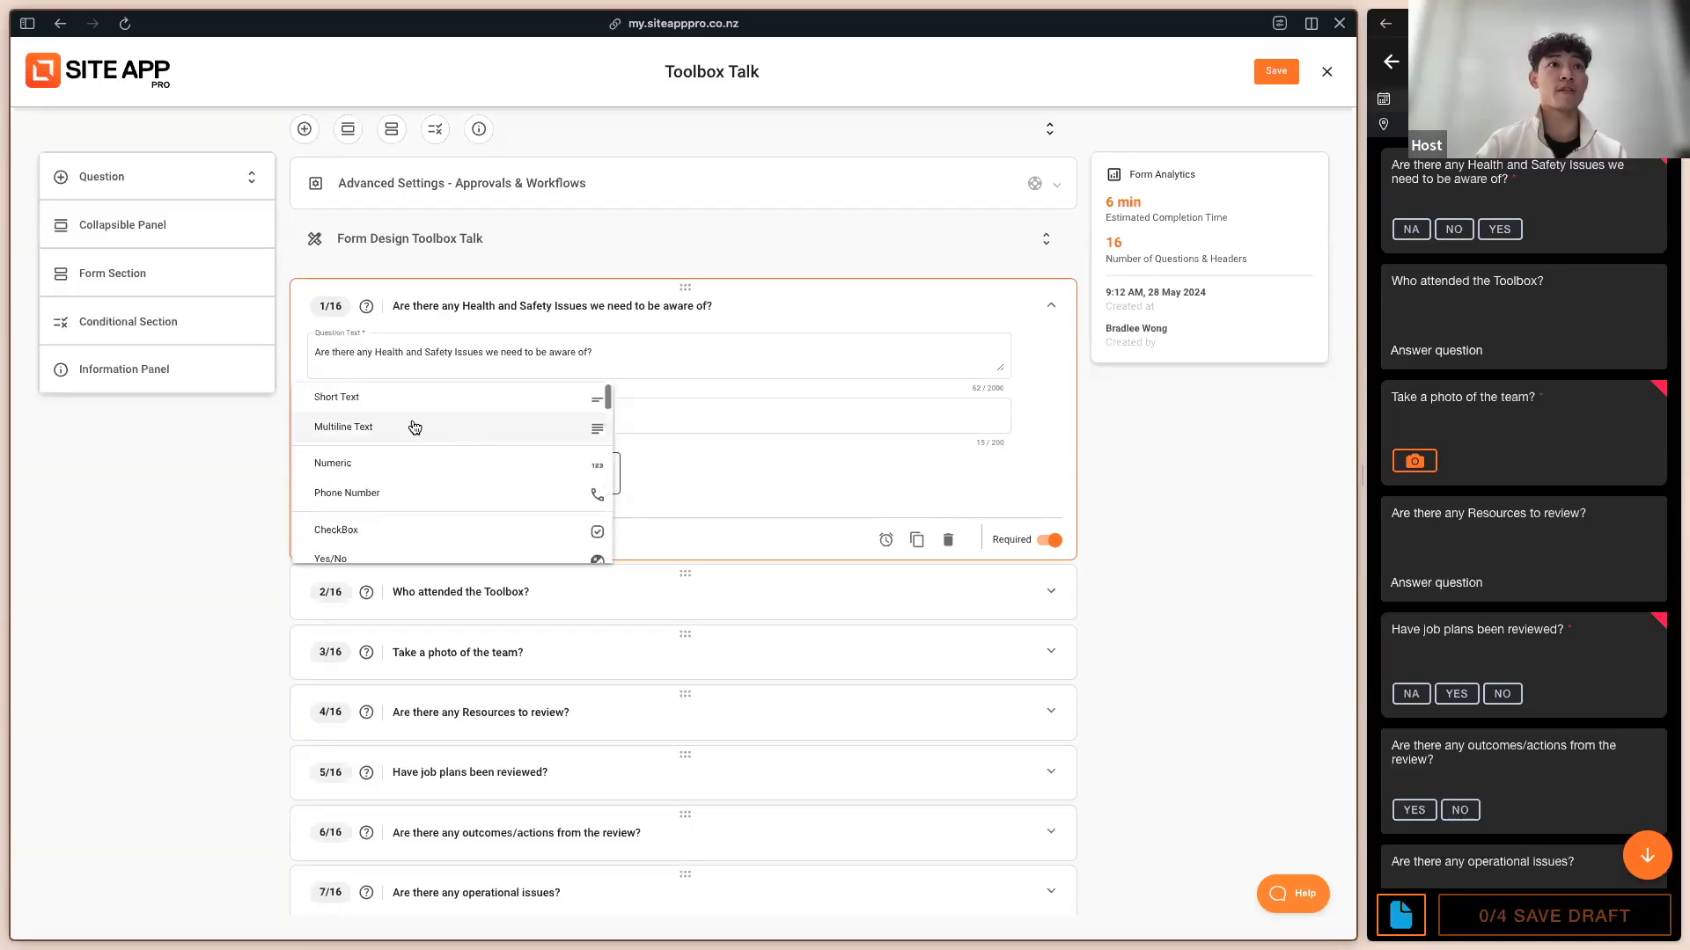
scroll(435, 460, down, 1)
scroll(429, 475, down, 2)
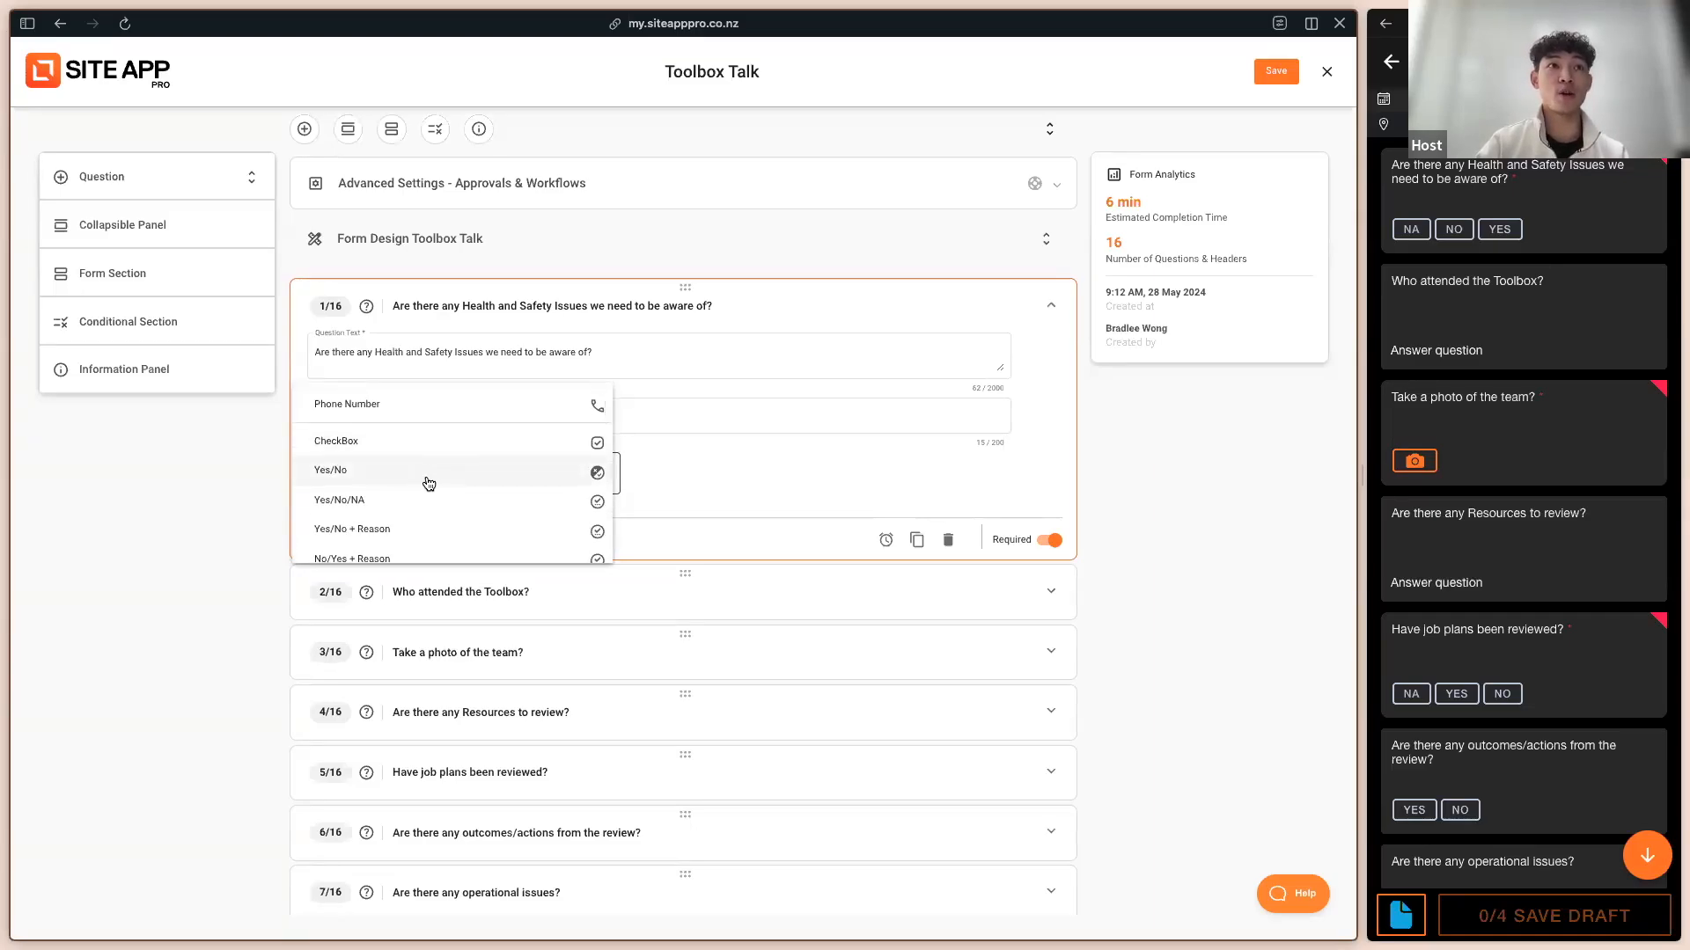
scroll(435, 486, down, 3)
scroll(427, 491, down, 3)
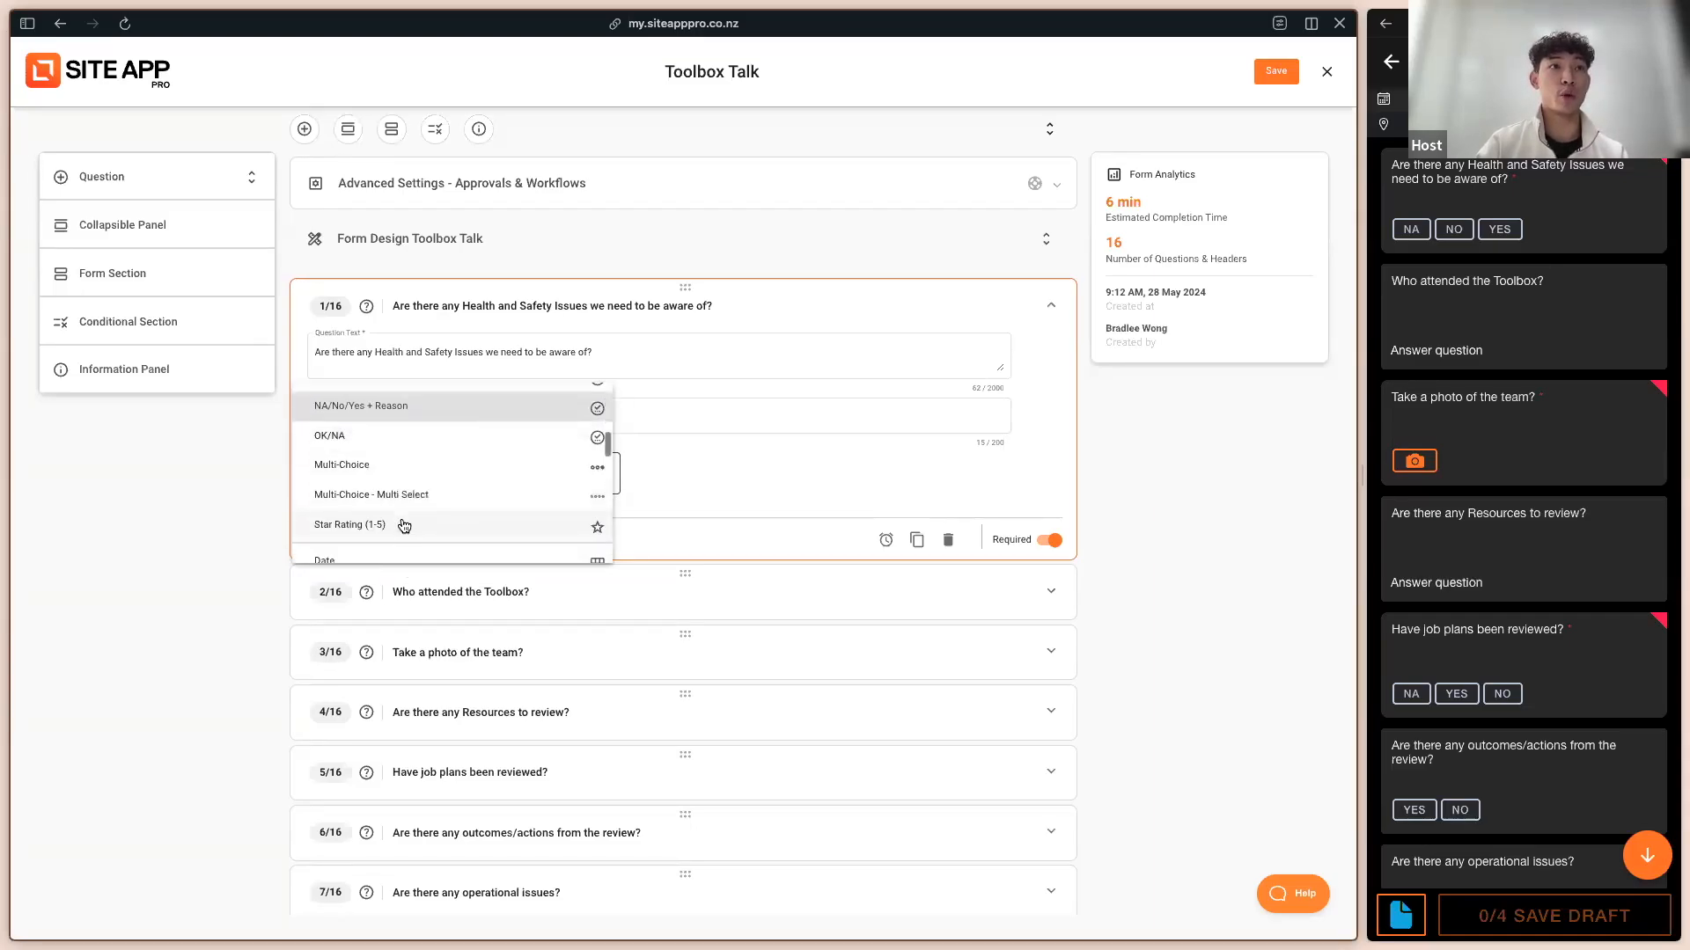
scroll(442, 484, down, 4)
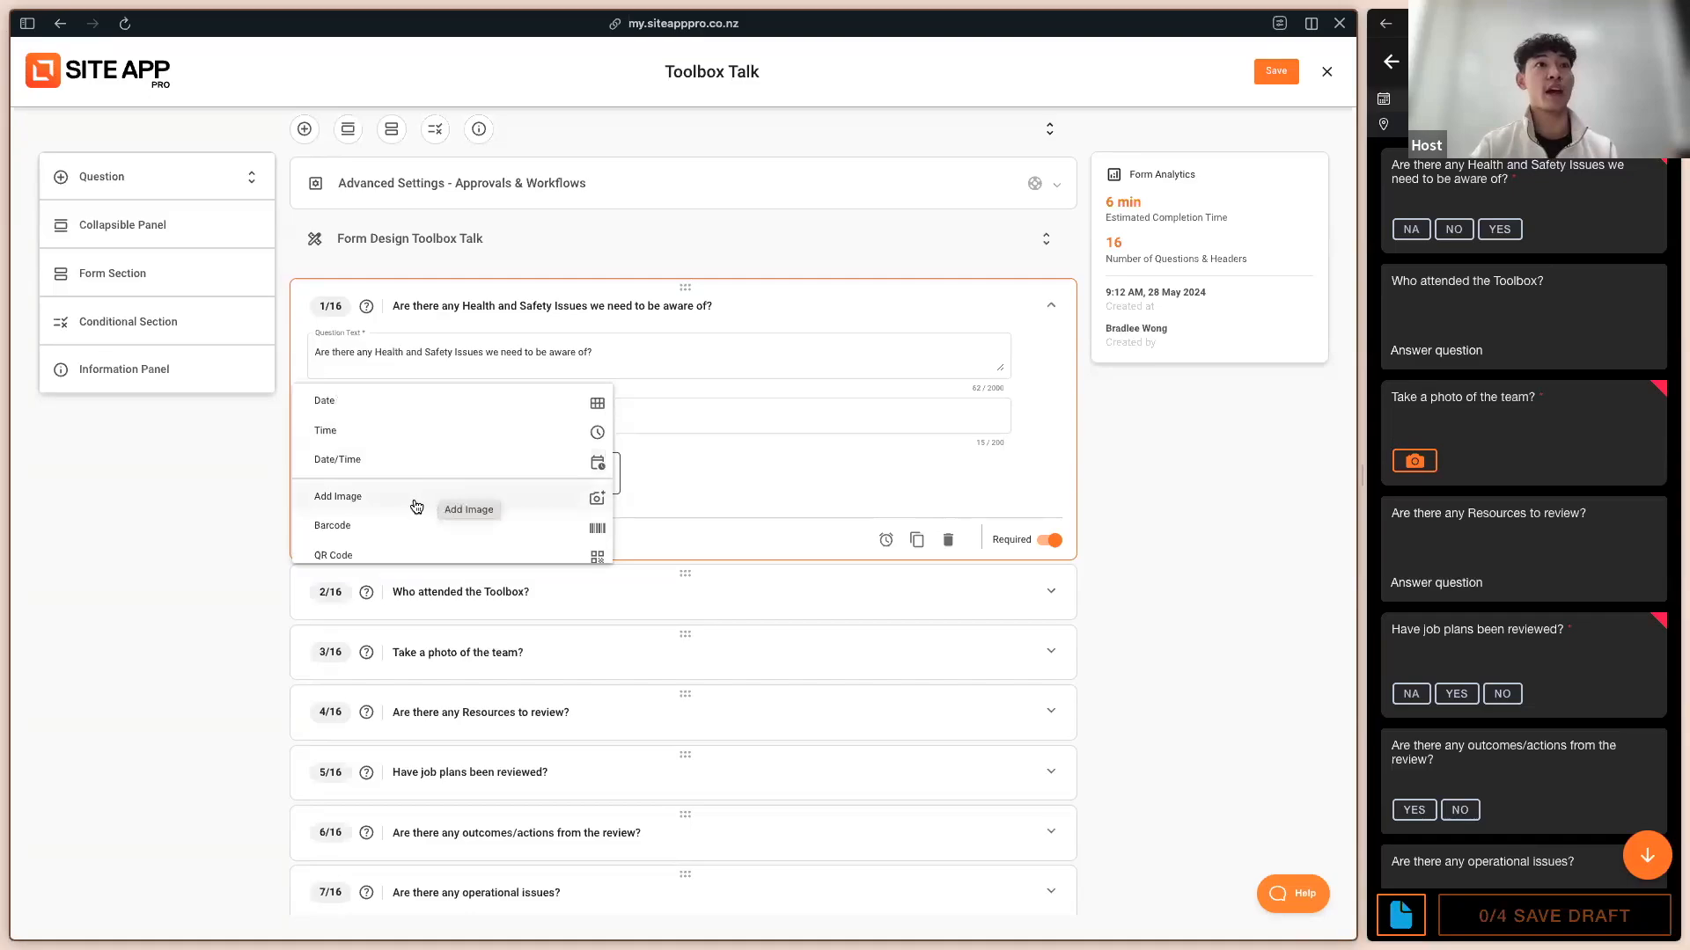
scroll(425, 508, down, 2)
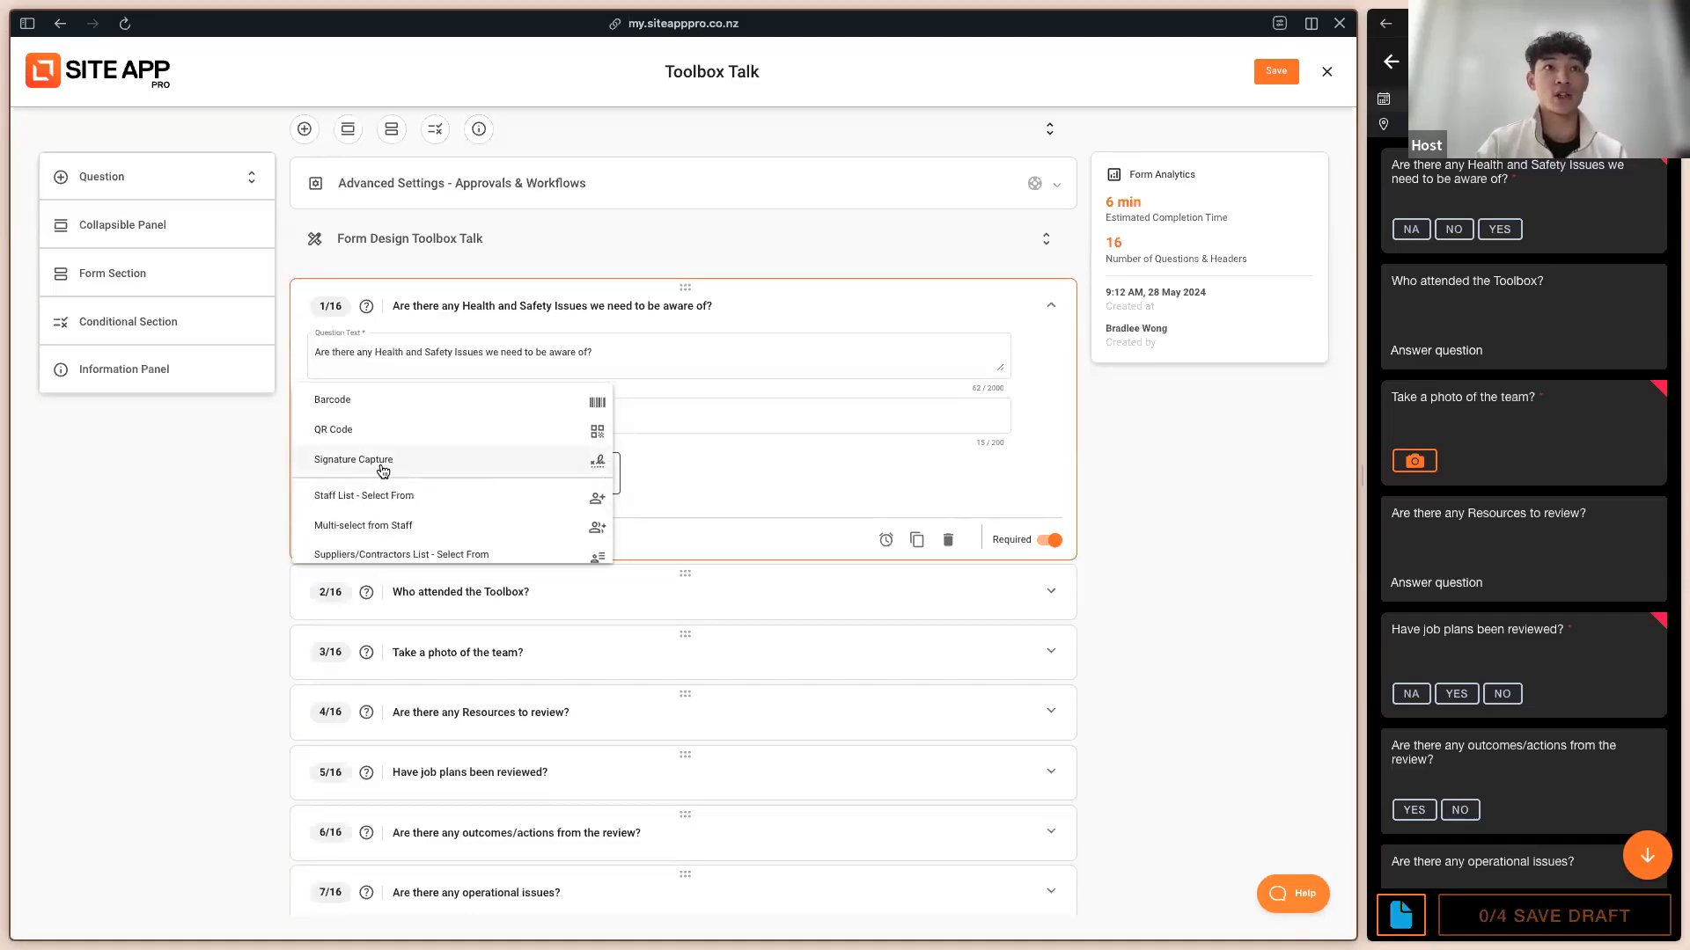
scroll(391, 458, down, 3)
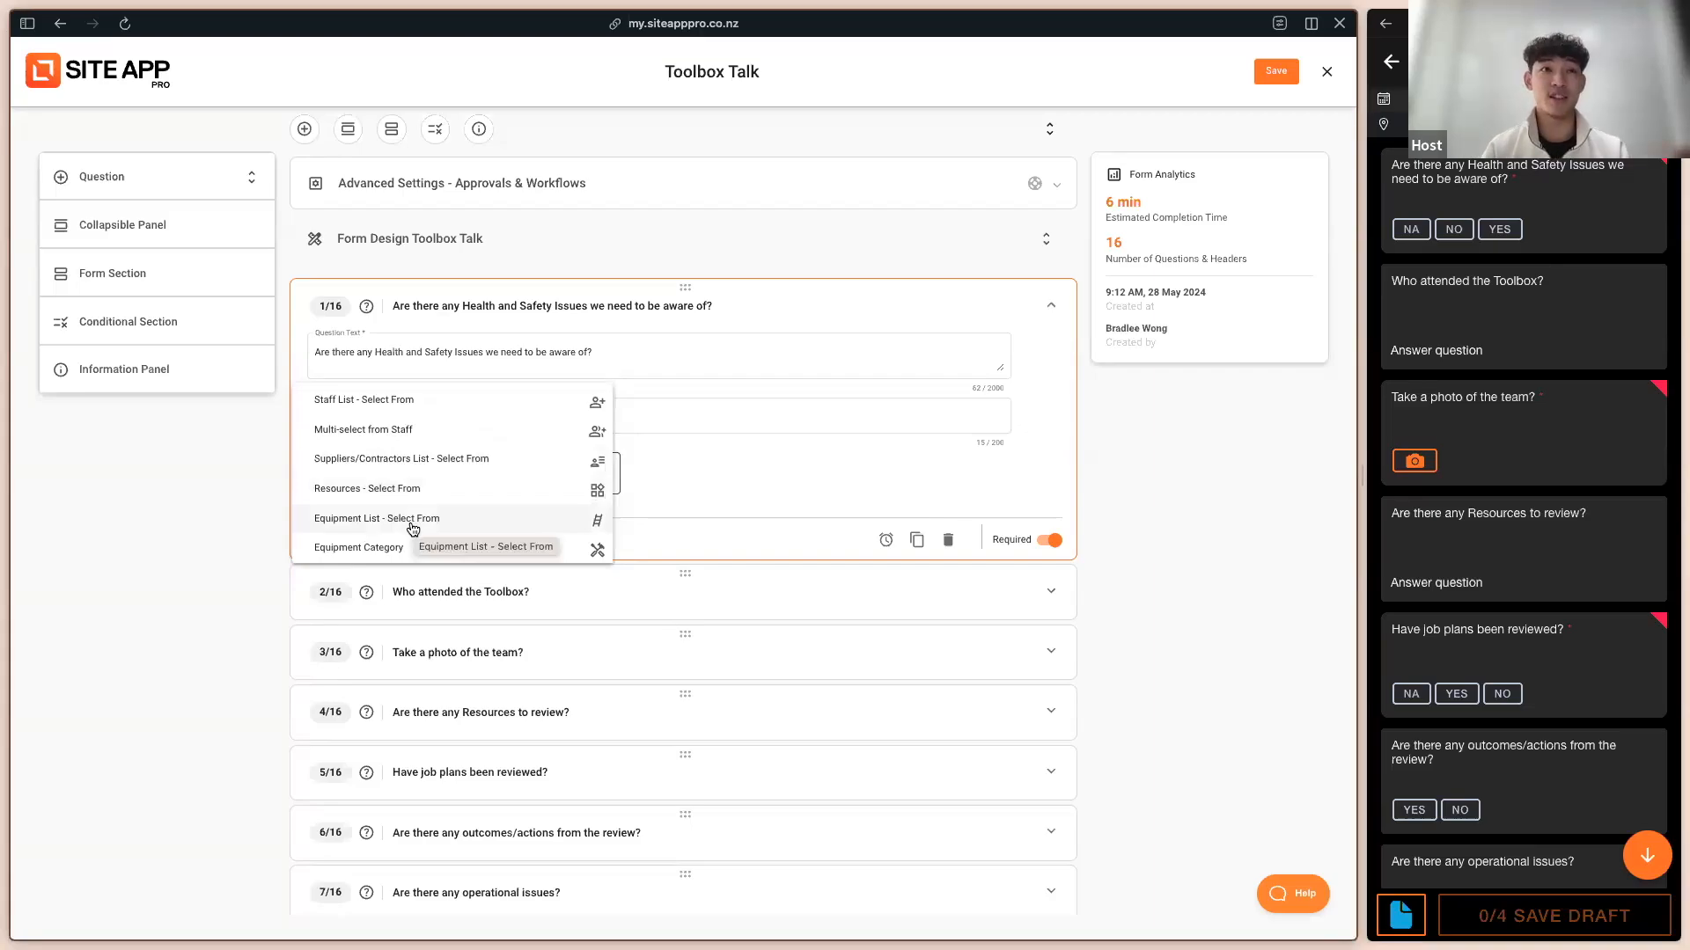
scroll(471, 525, up, 1)
scroll(469, 519, up, 1)
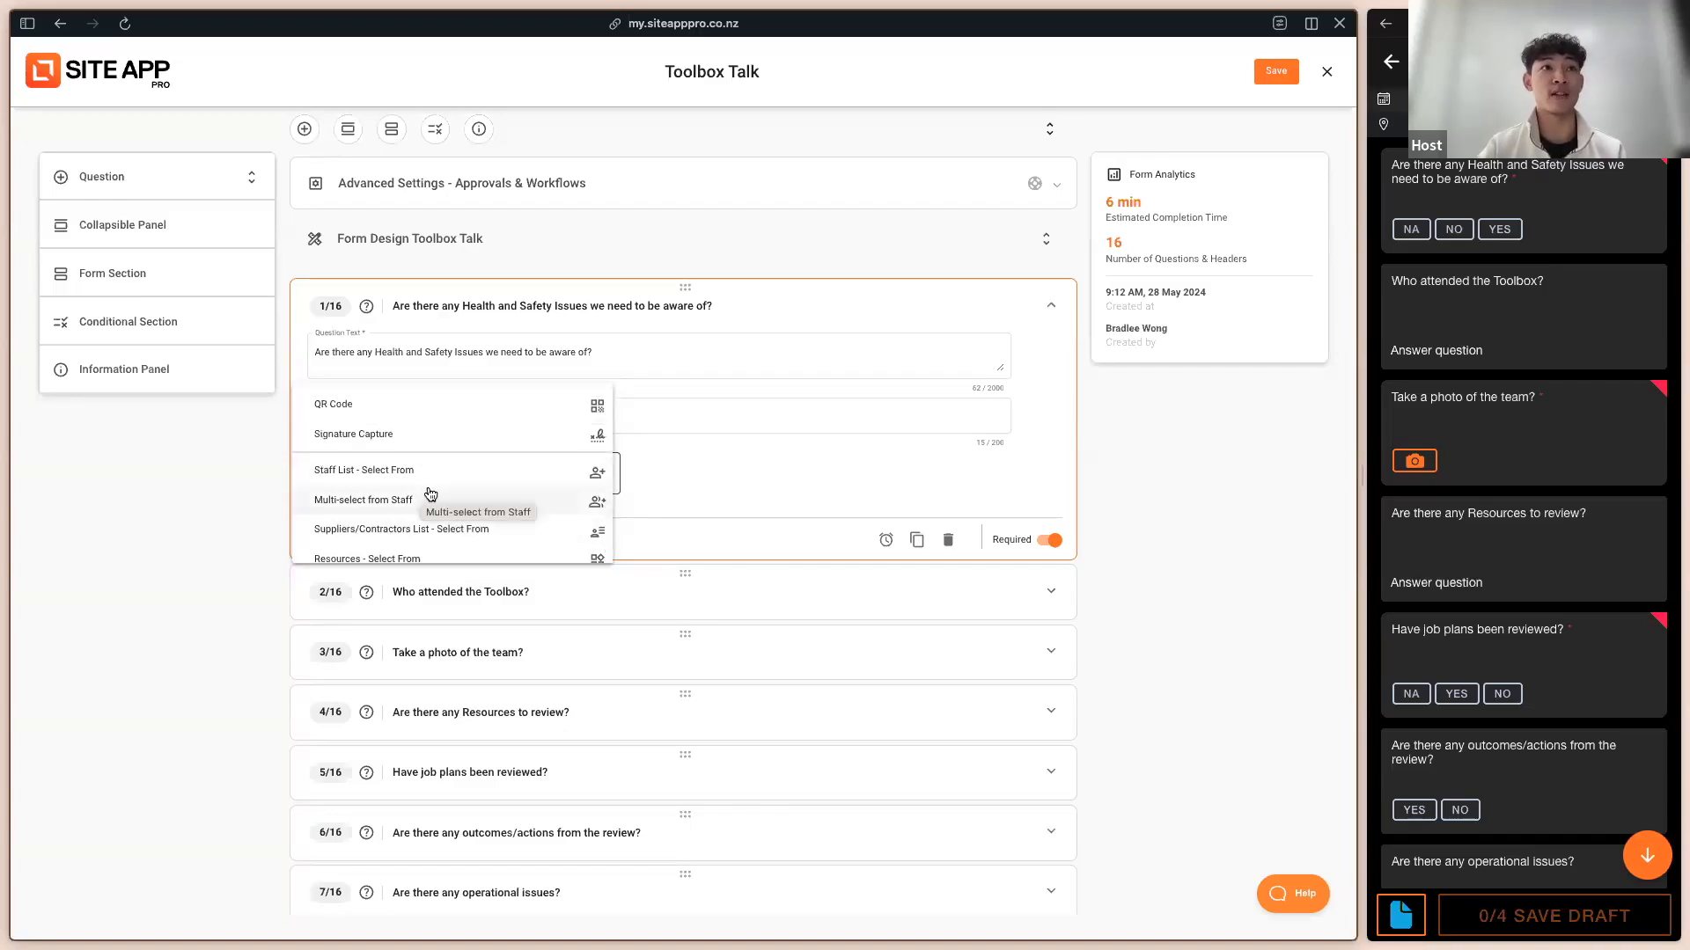
scroll(425, 512, down, 6)
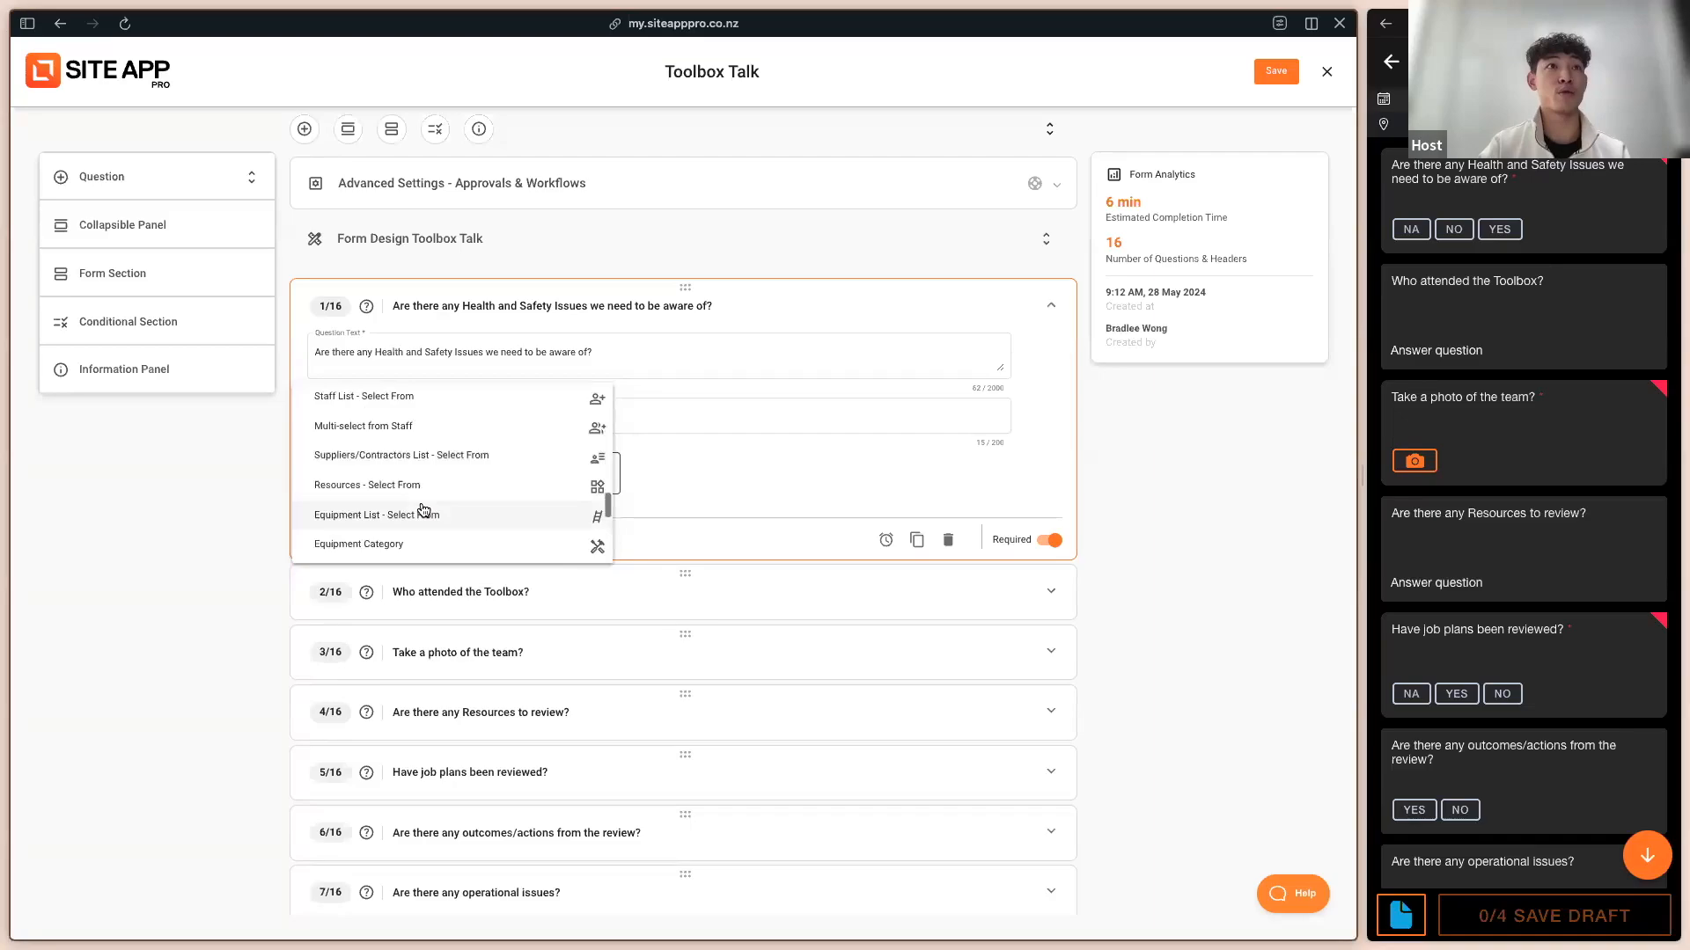
scroll(412, 515, down, 1)
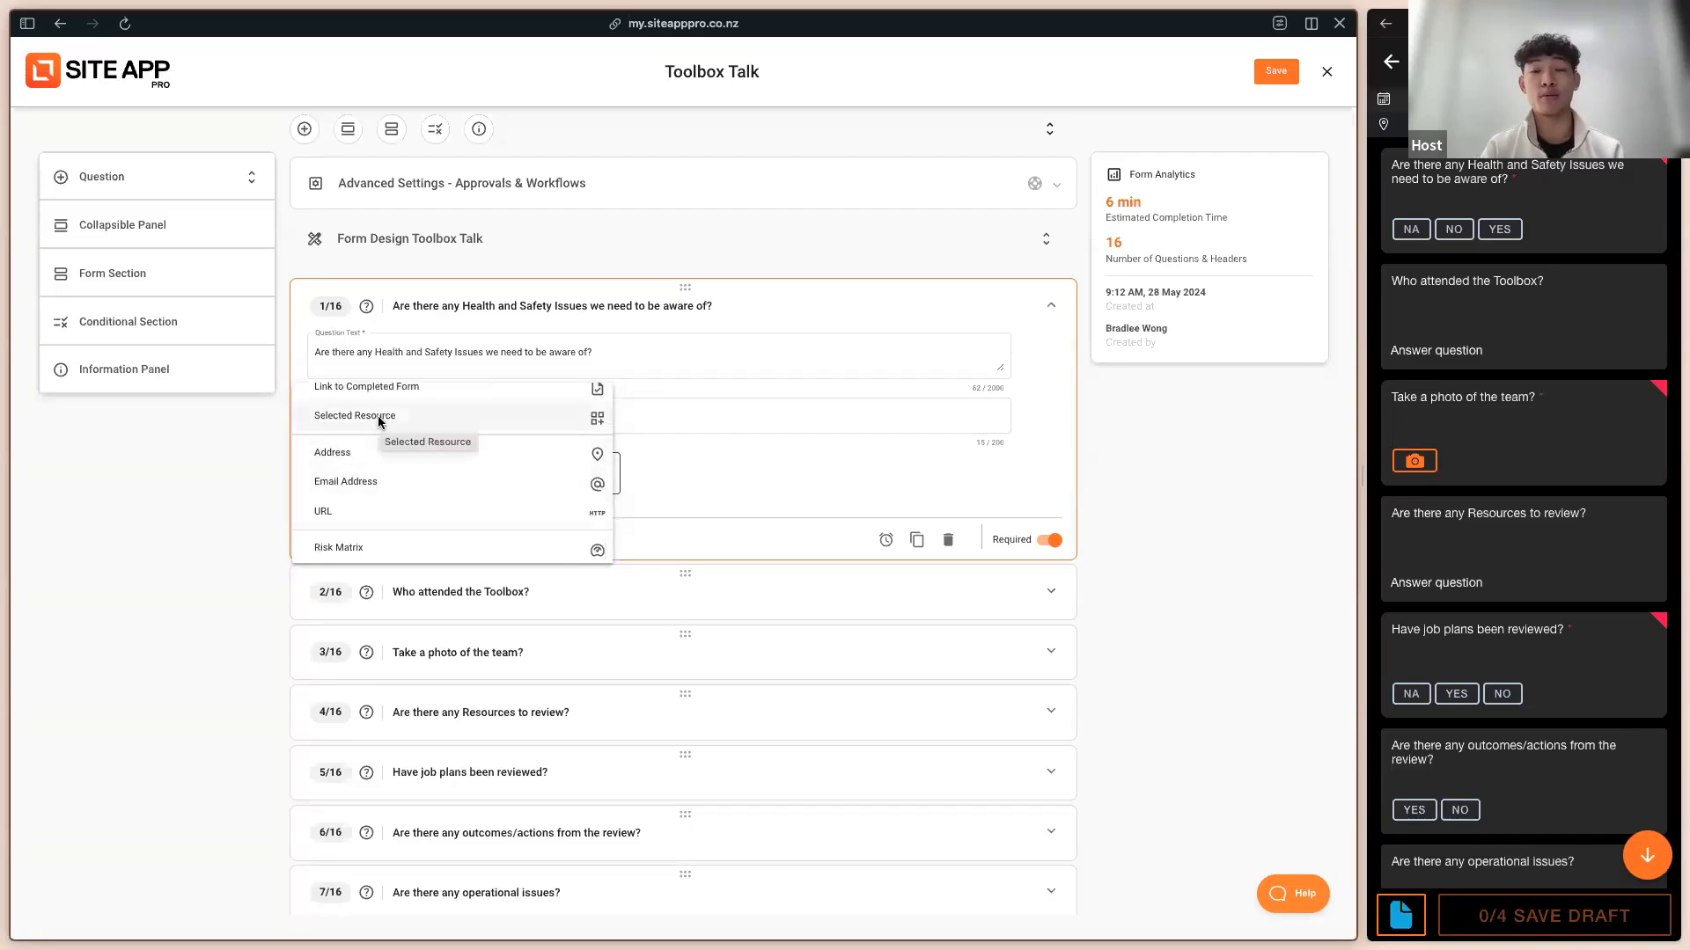
scroll(378, 435, up, 4)
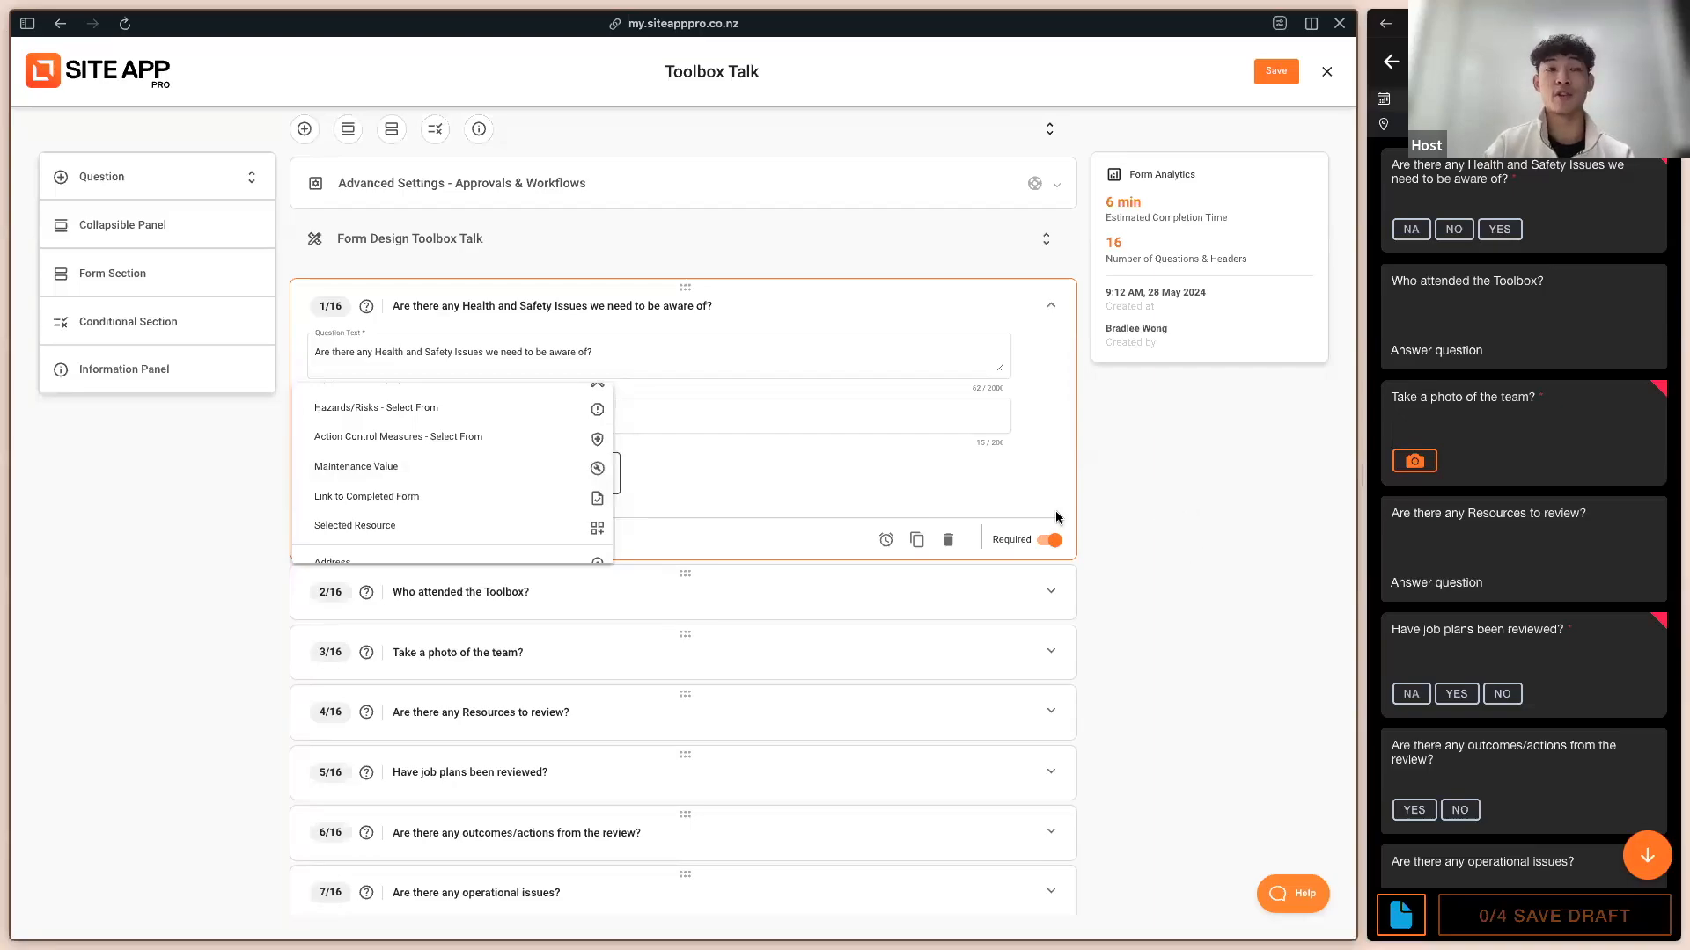
scroll(497, 506, down, 2)
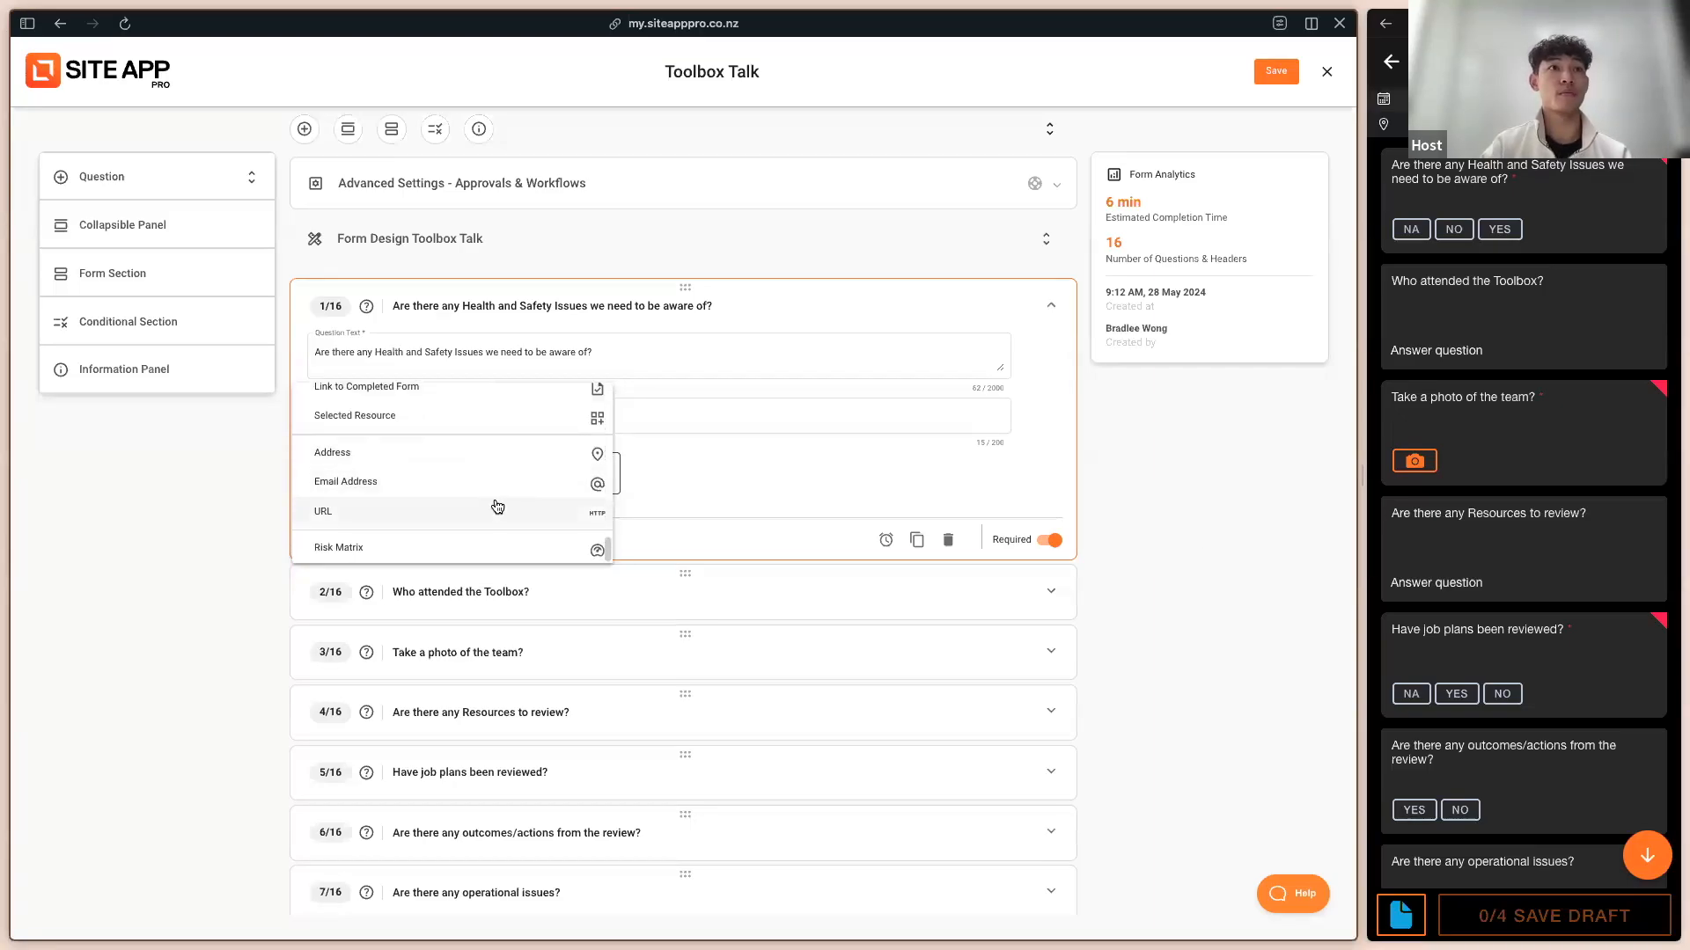
click(842, 484)
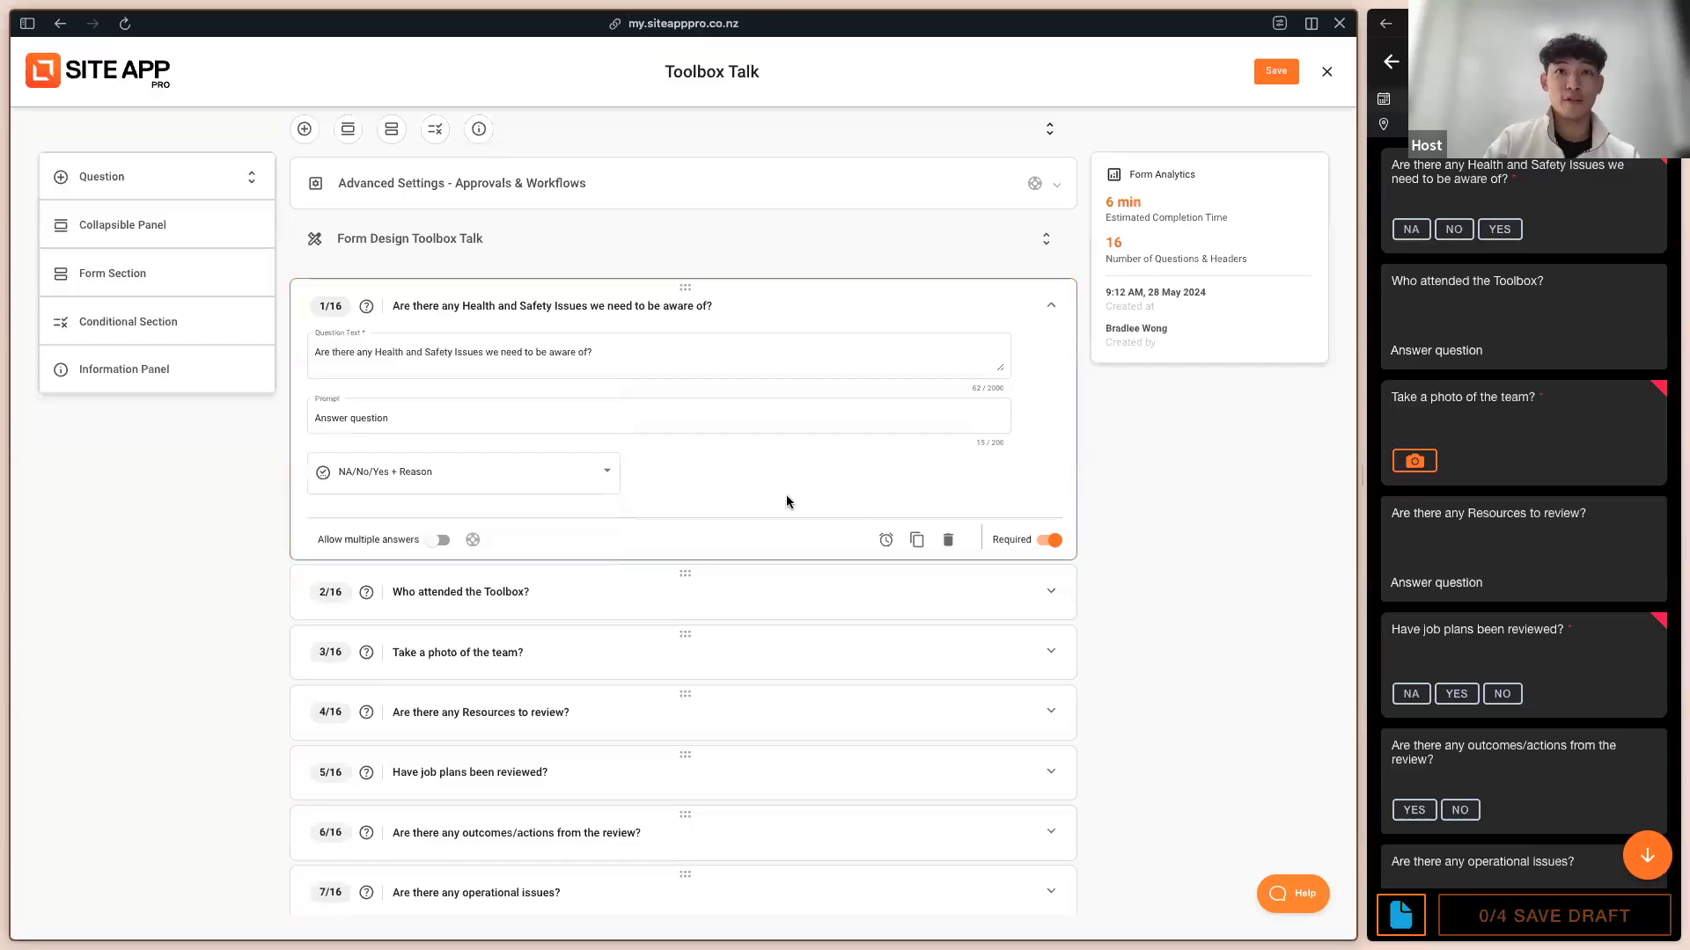
Step: Duplicate the Health and Safety Issues question and delete the copy
click(916, 540)
click(948, 826)
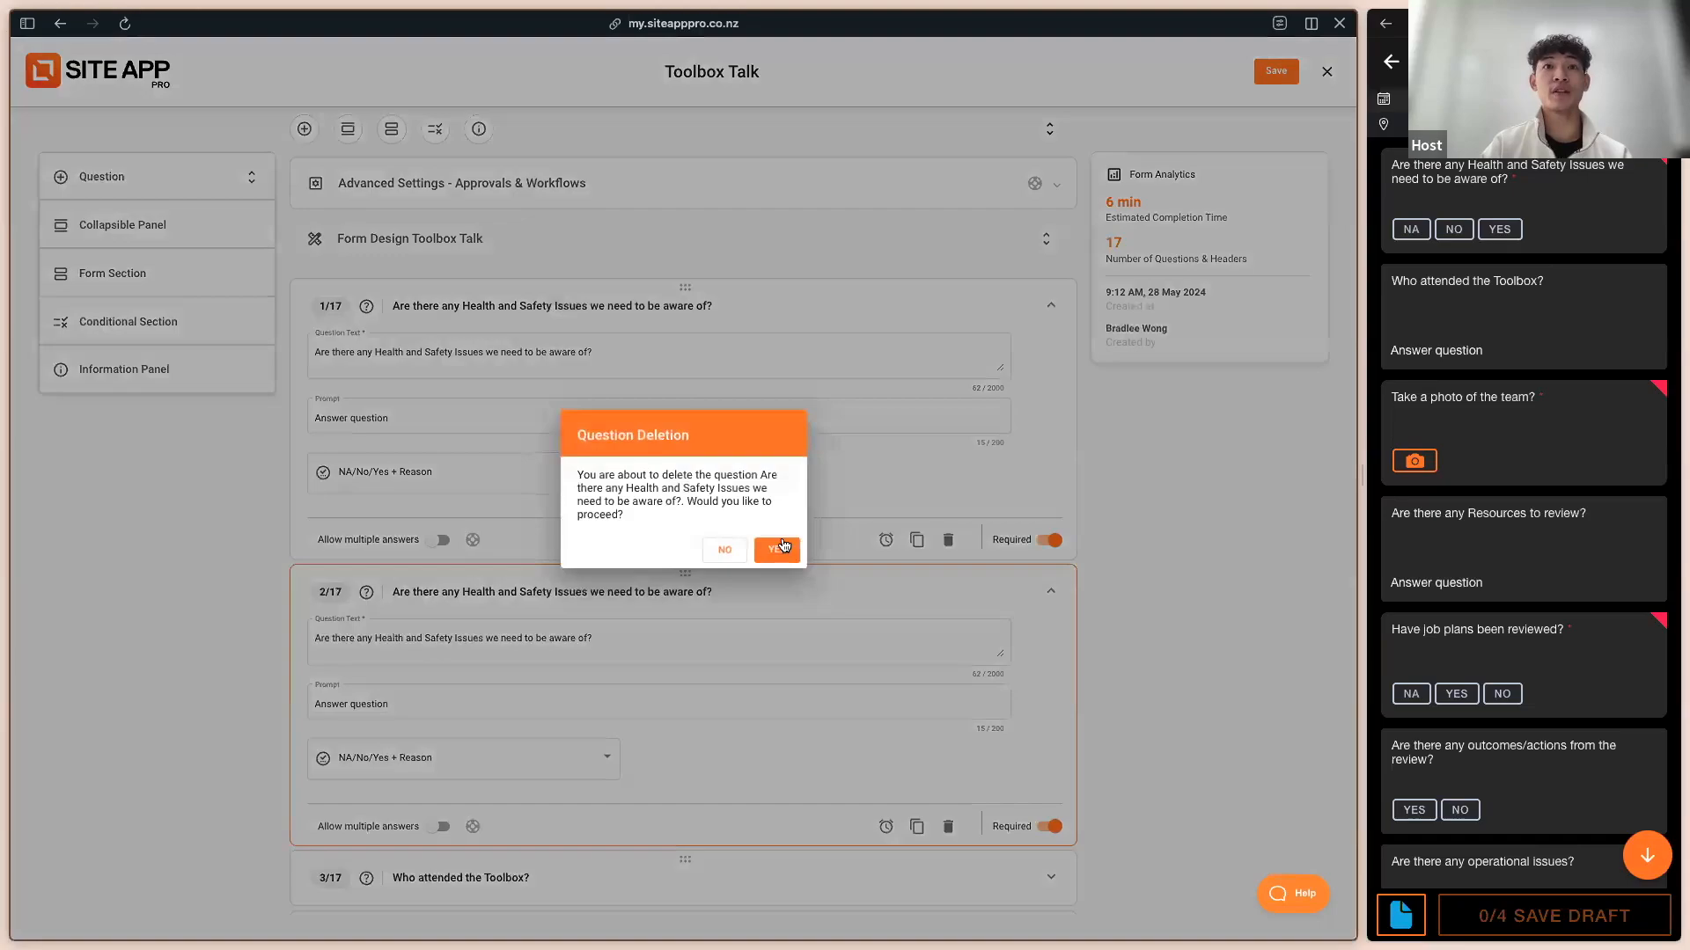
click(778, 550)
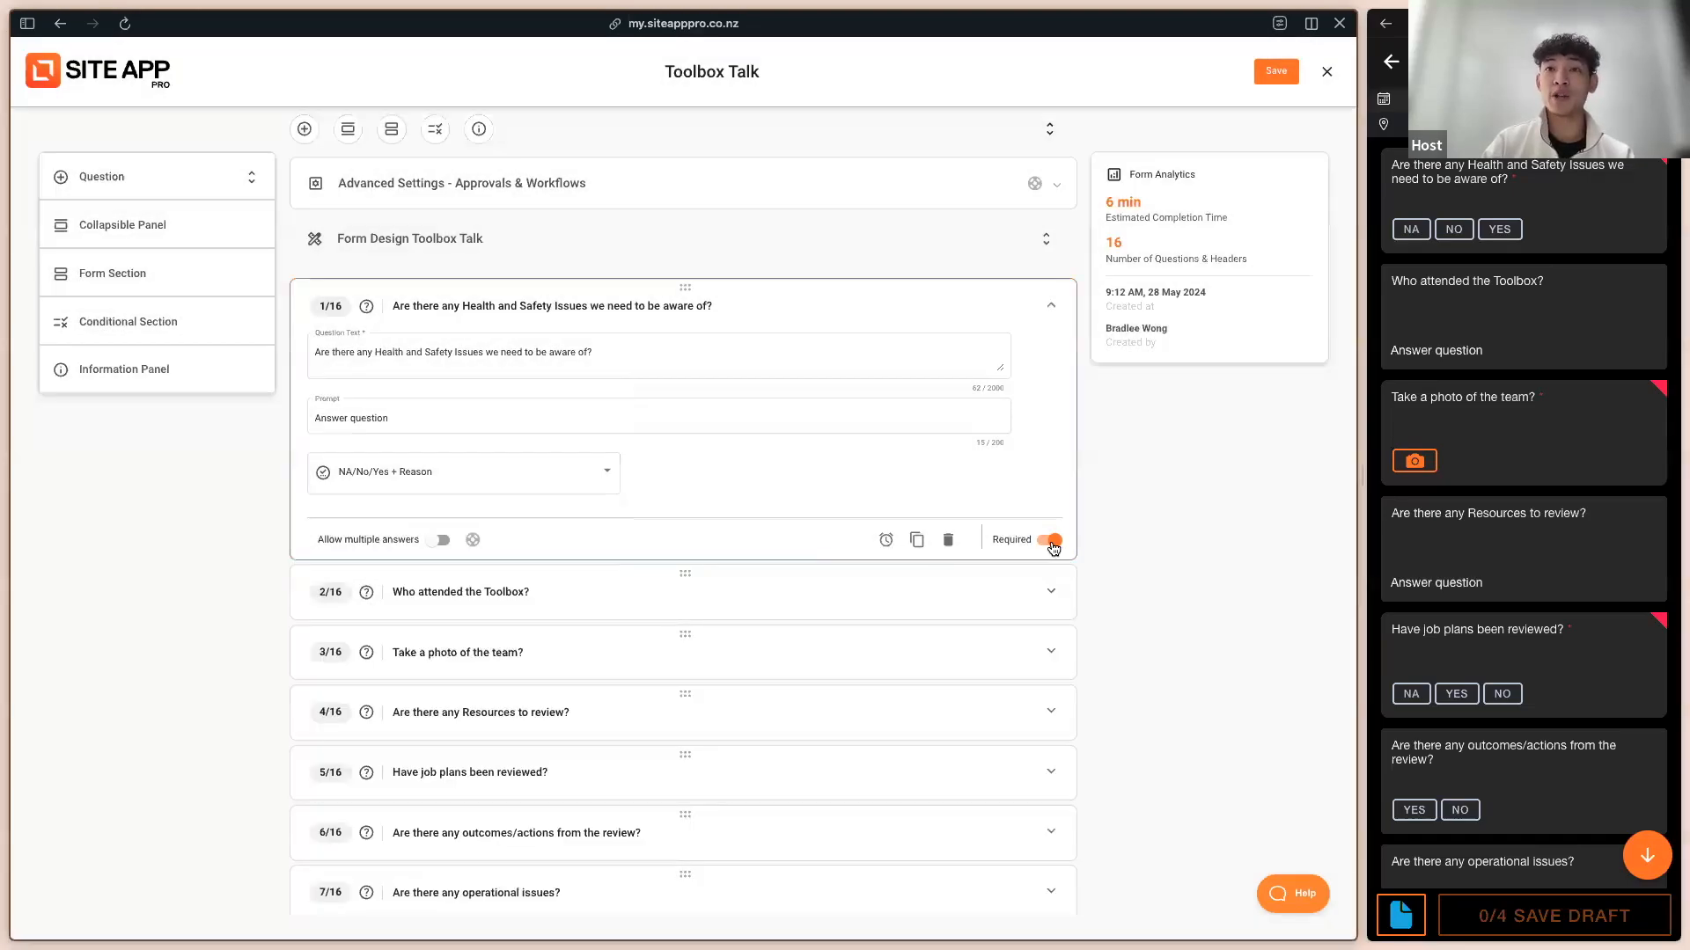
Step: Switch the first question's Required setting off and on again, and collapse the question
click(1053, 544)
click(1053, 544)
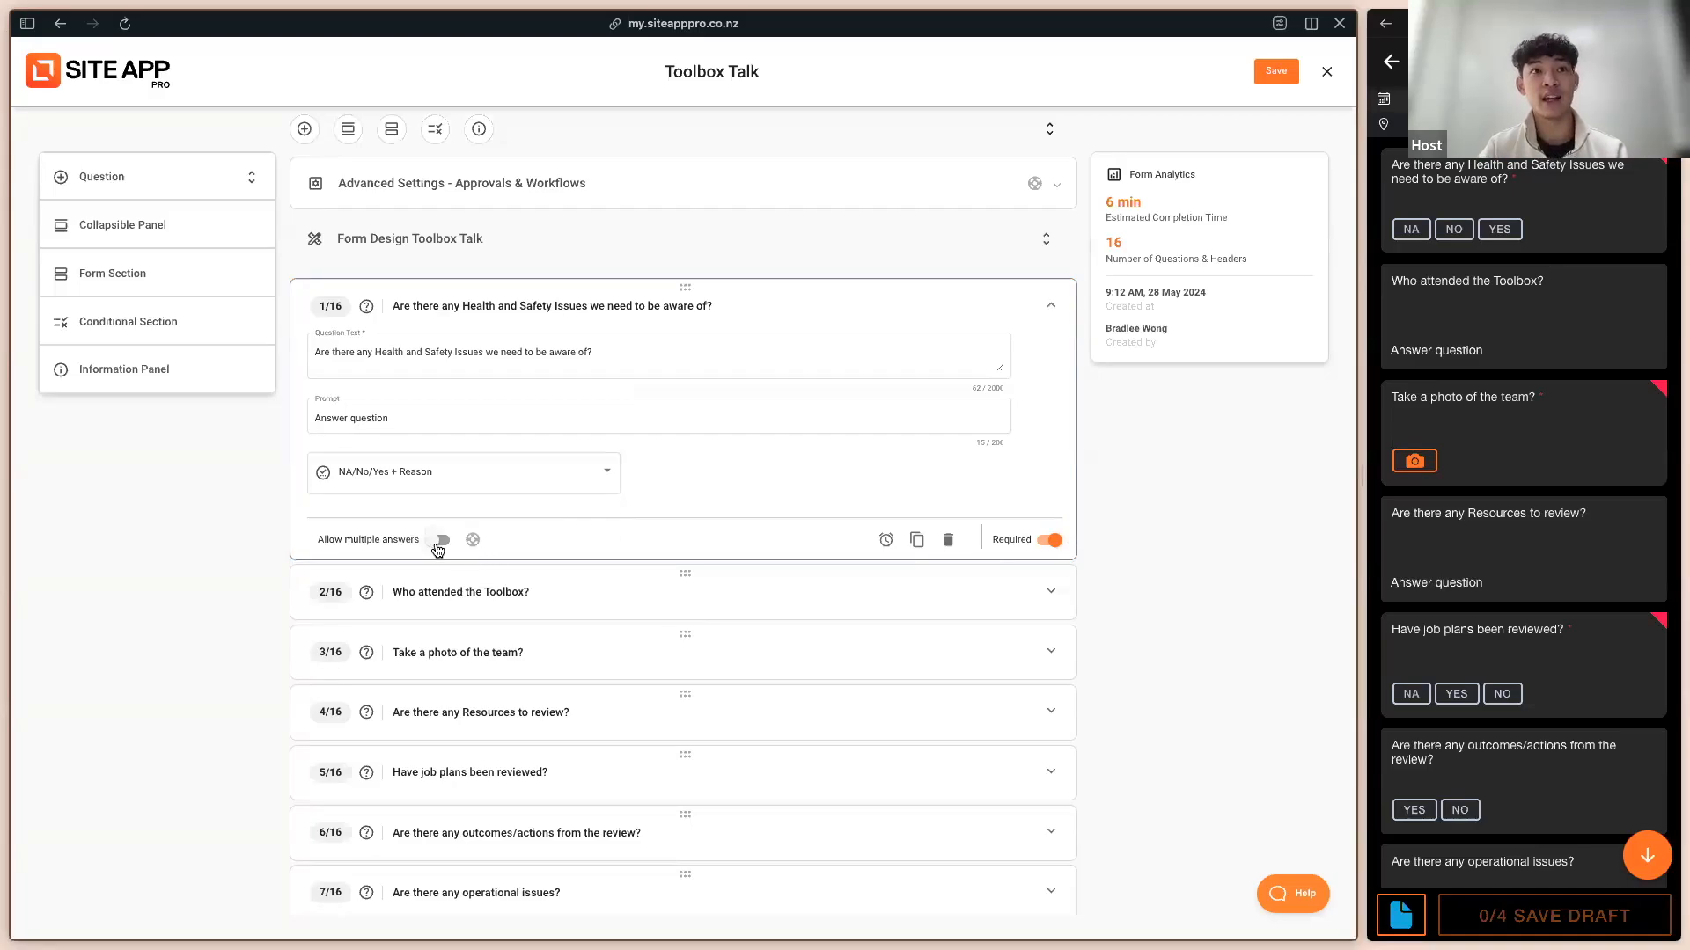
click(853, 320)
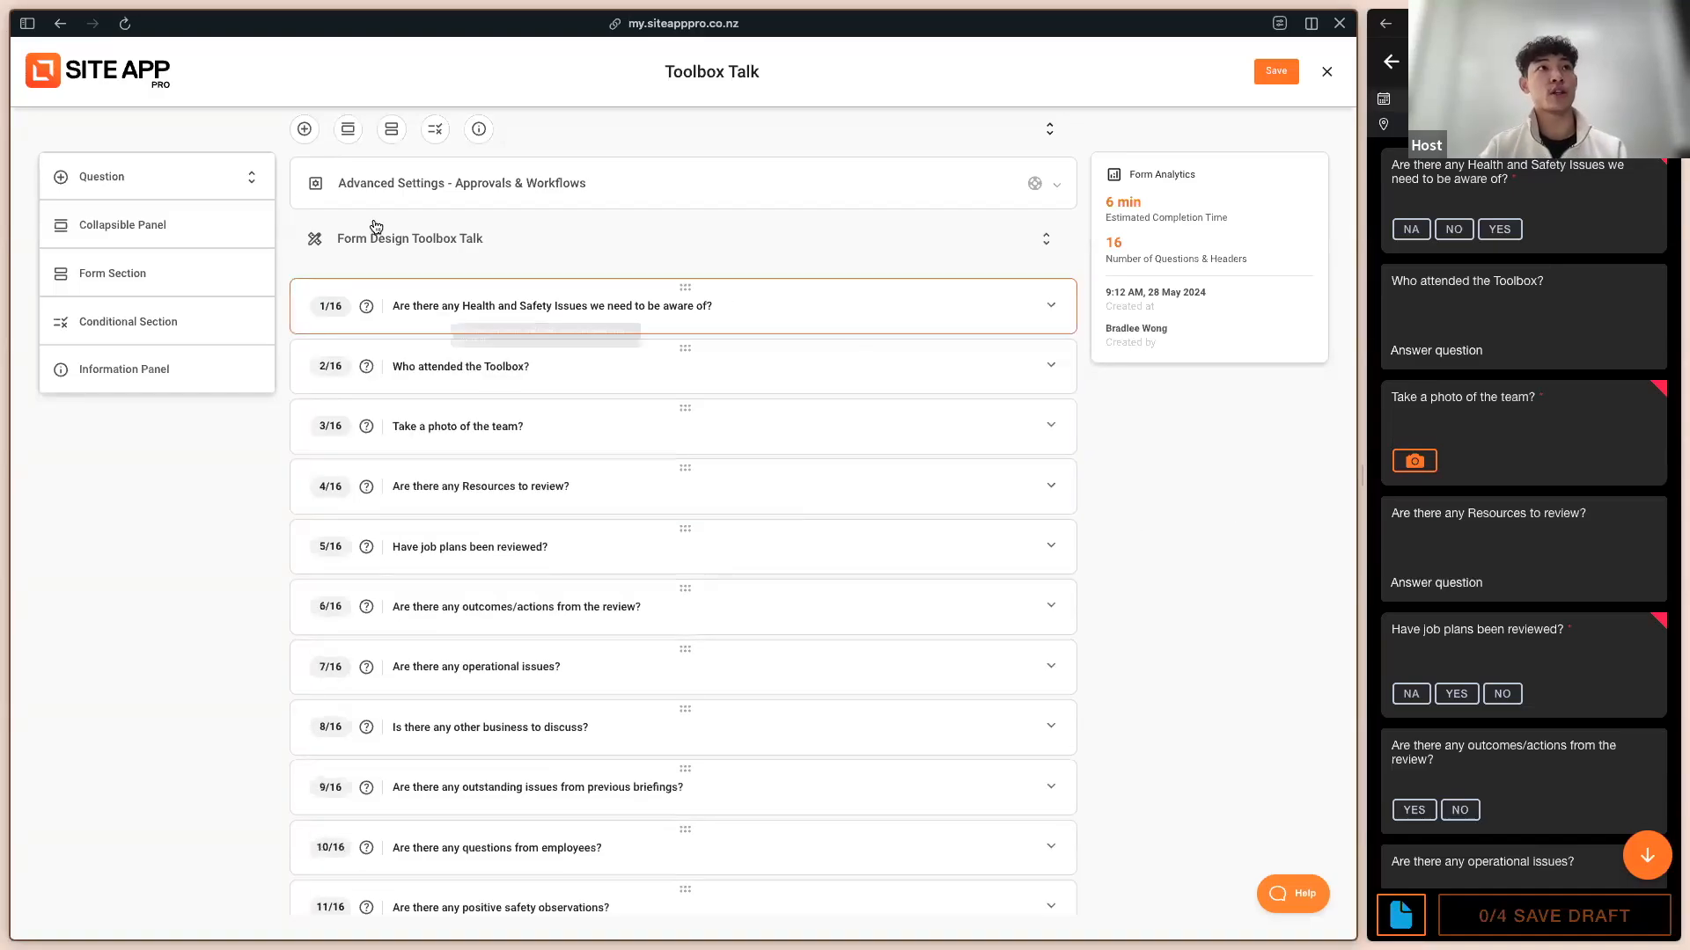
Step: Add a Yes/No question below the first question of the form and delete it again
click(156, 179)
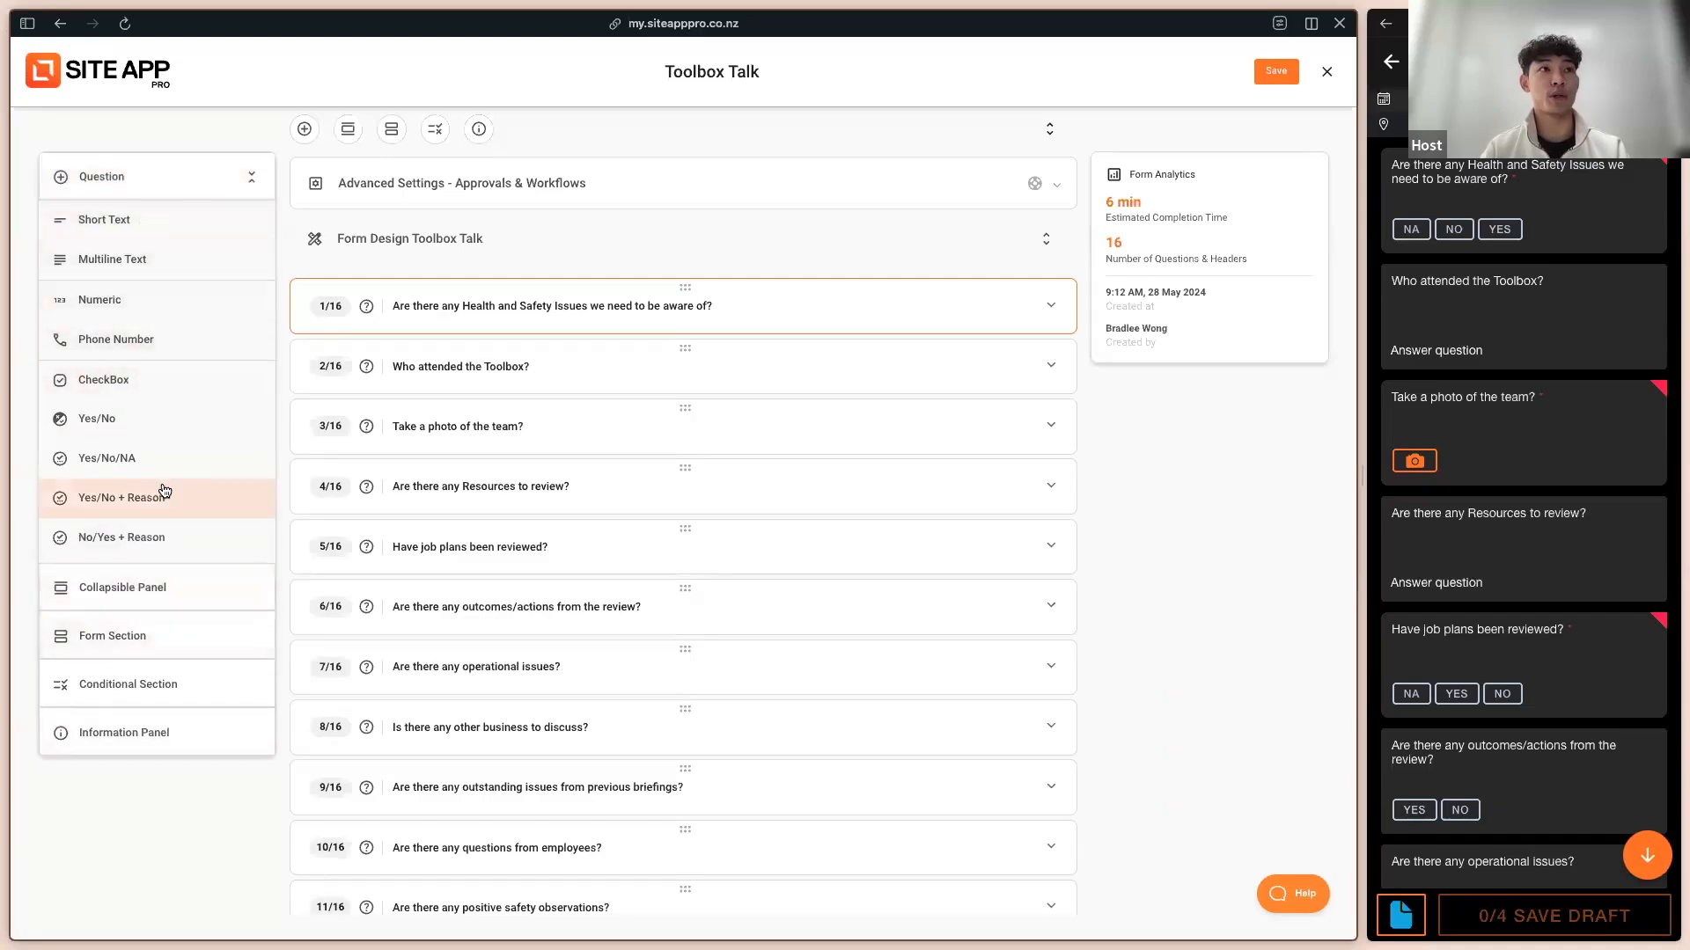
scroll(136, 430, down, 3)
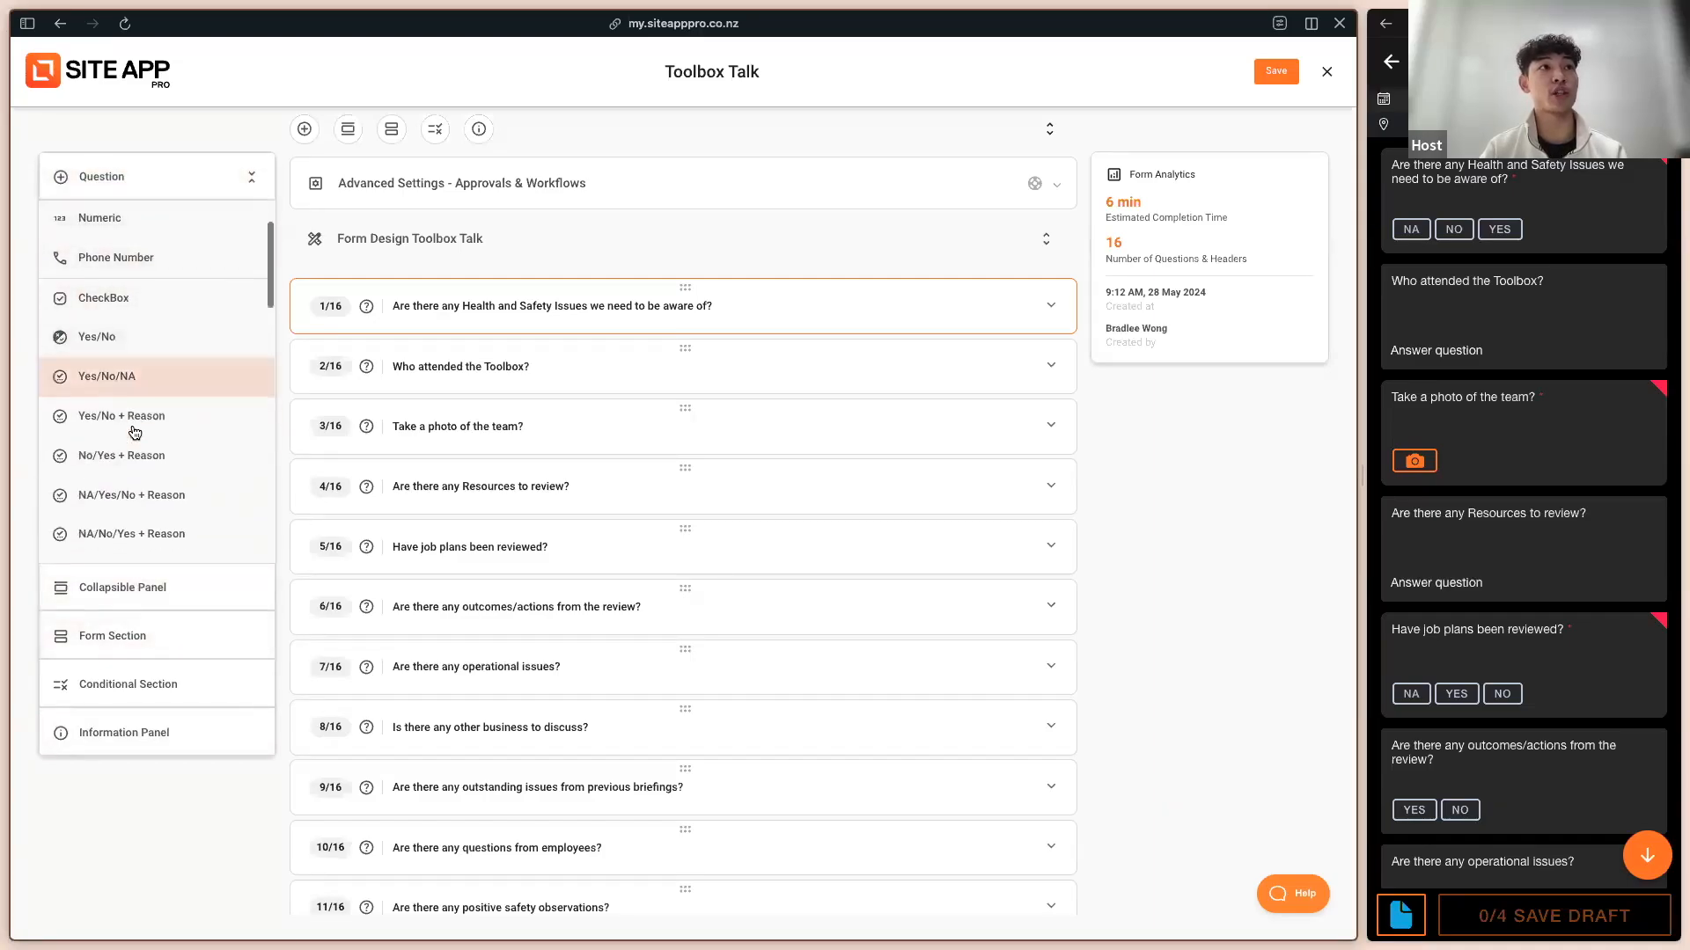
scroll(154, 493, up, 2)
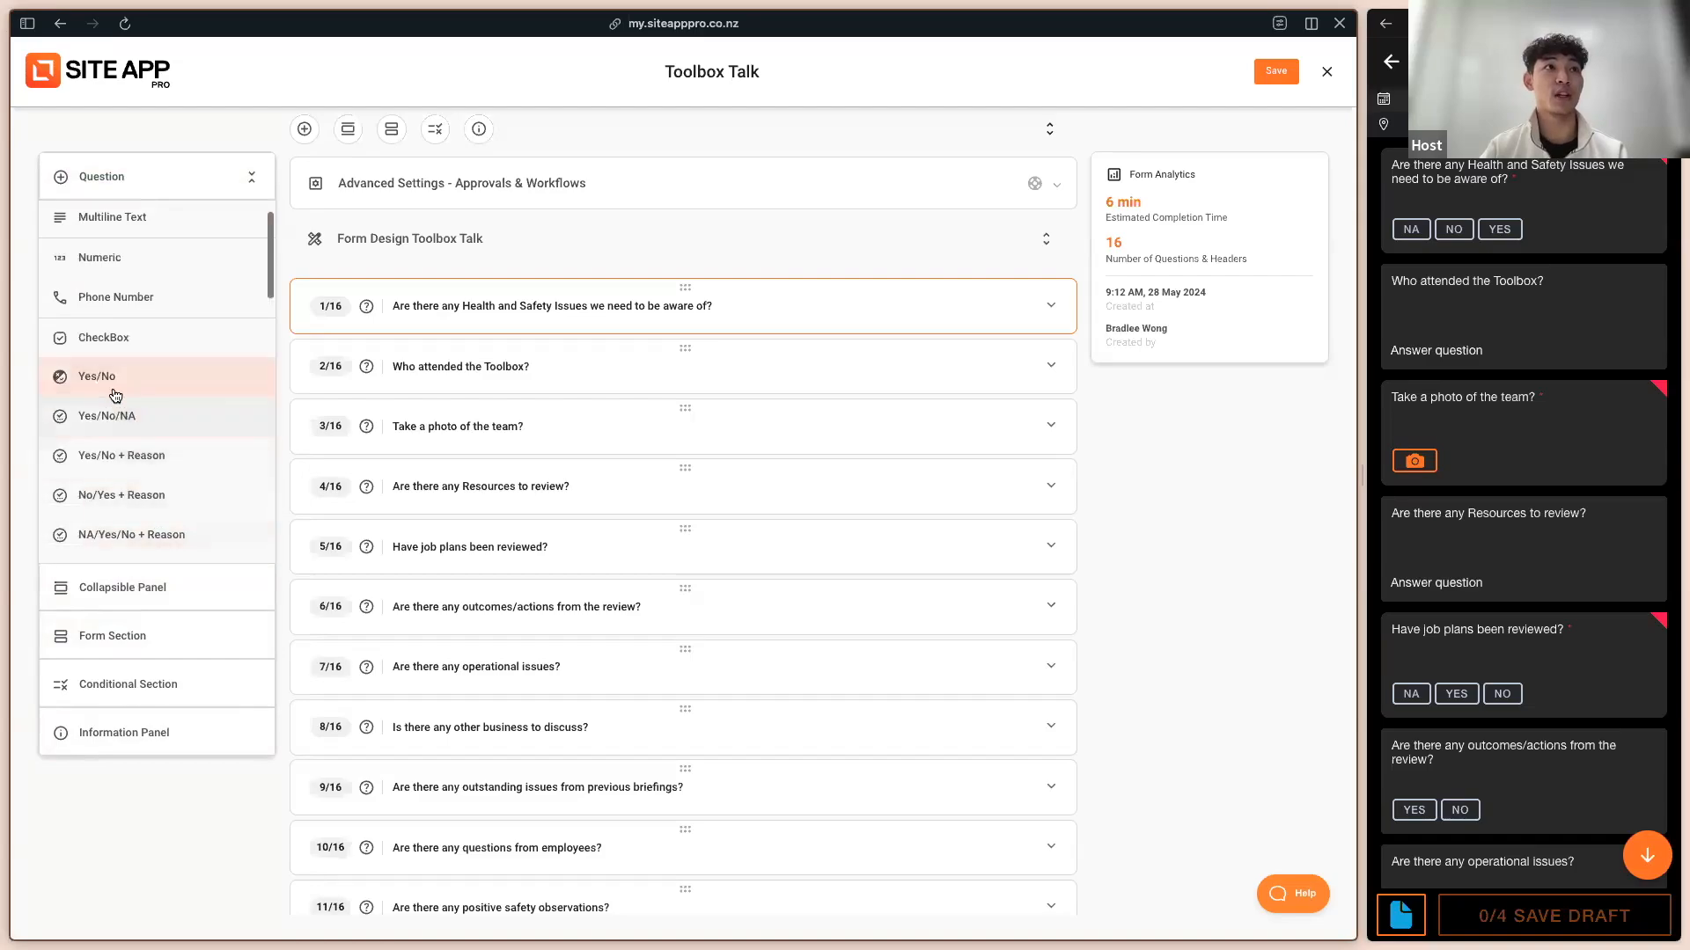
click(104, 376)
scroll(378, 383, up, 3)
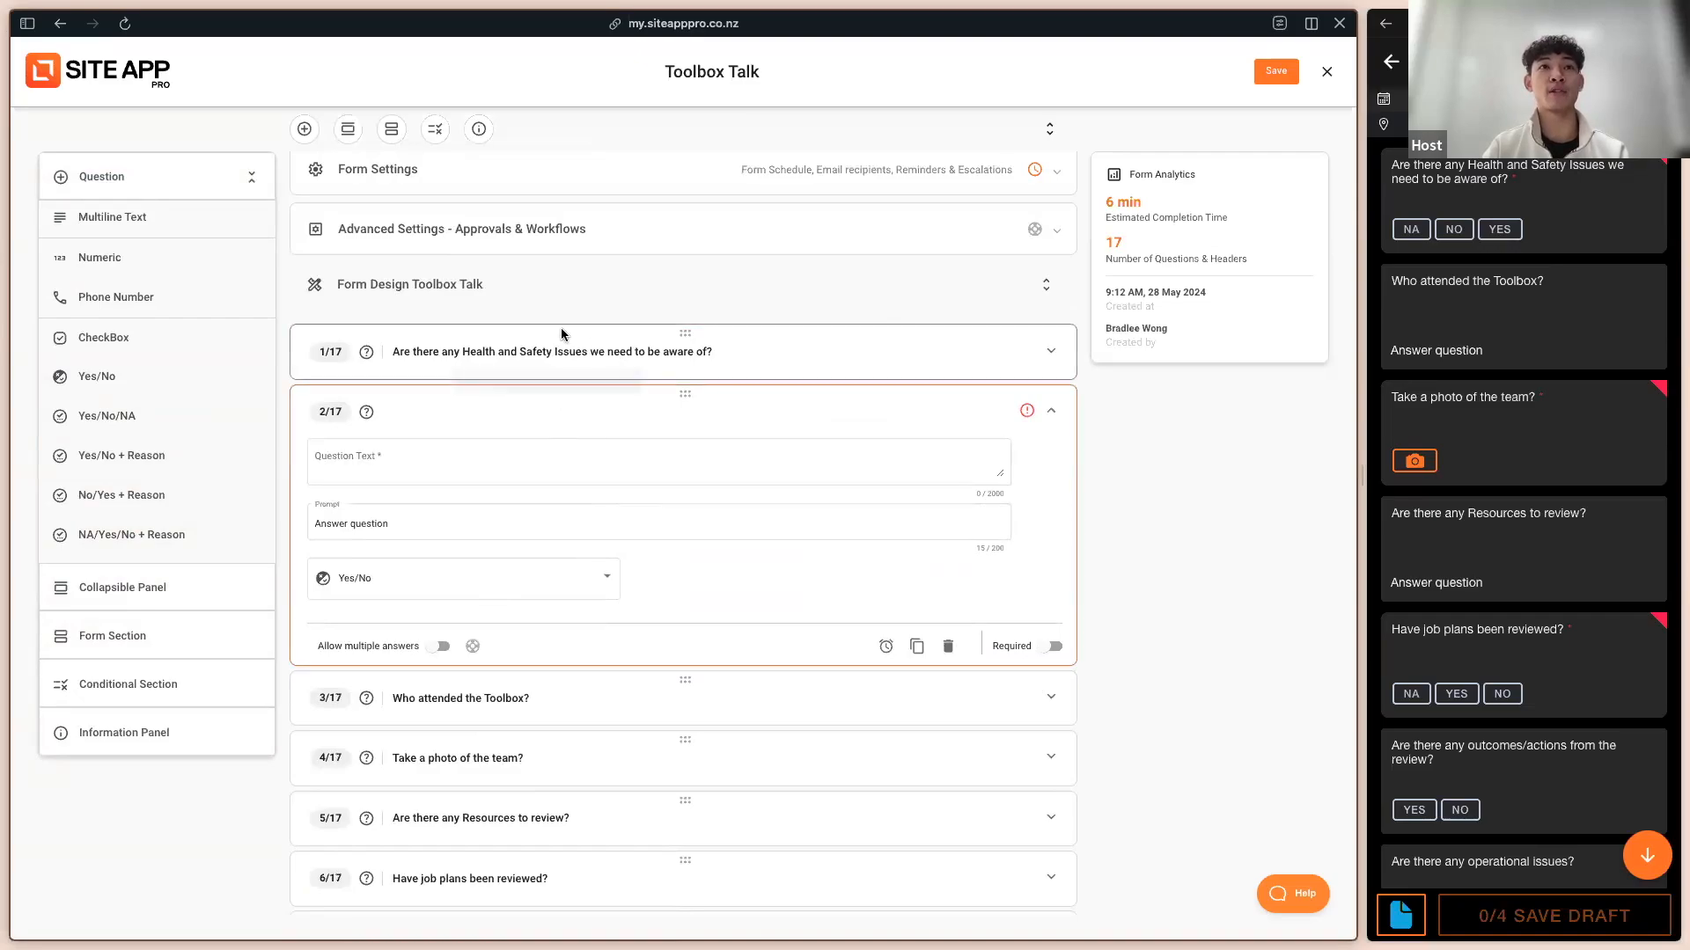
click(948, 646)
click(773, 536)
Step: Open the instant help answers for the form editor
scroll(855, 422, up, 3)
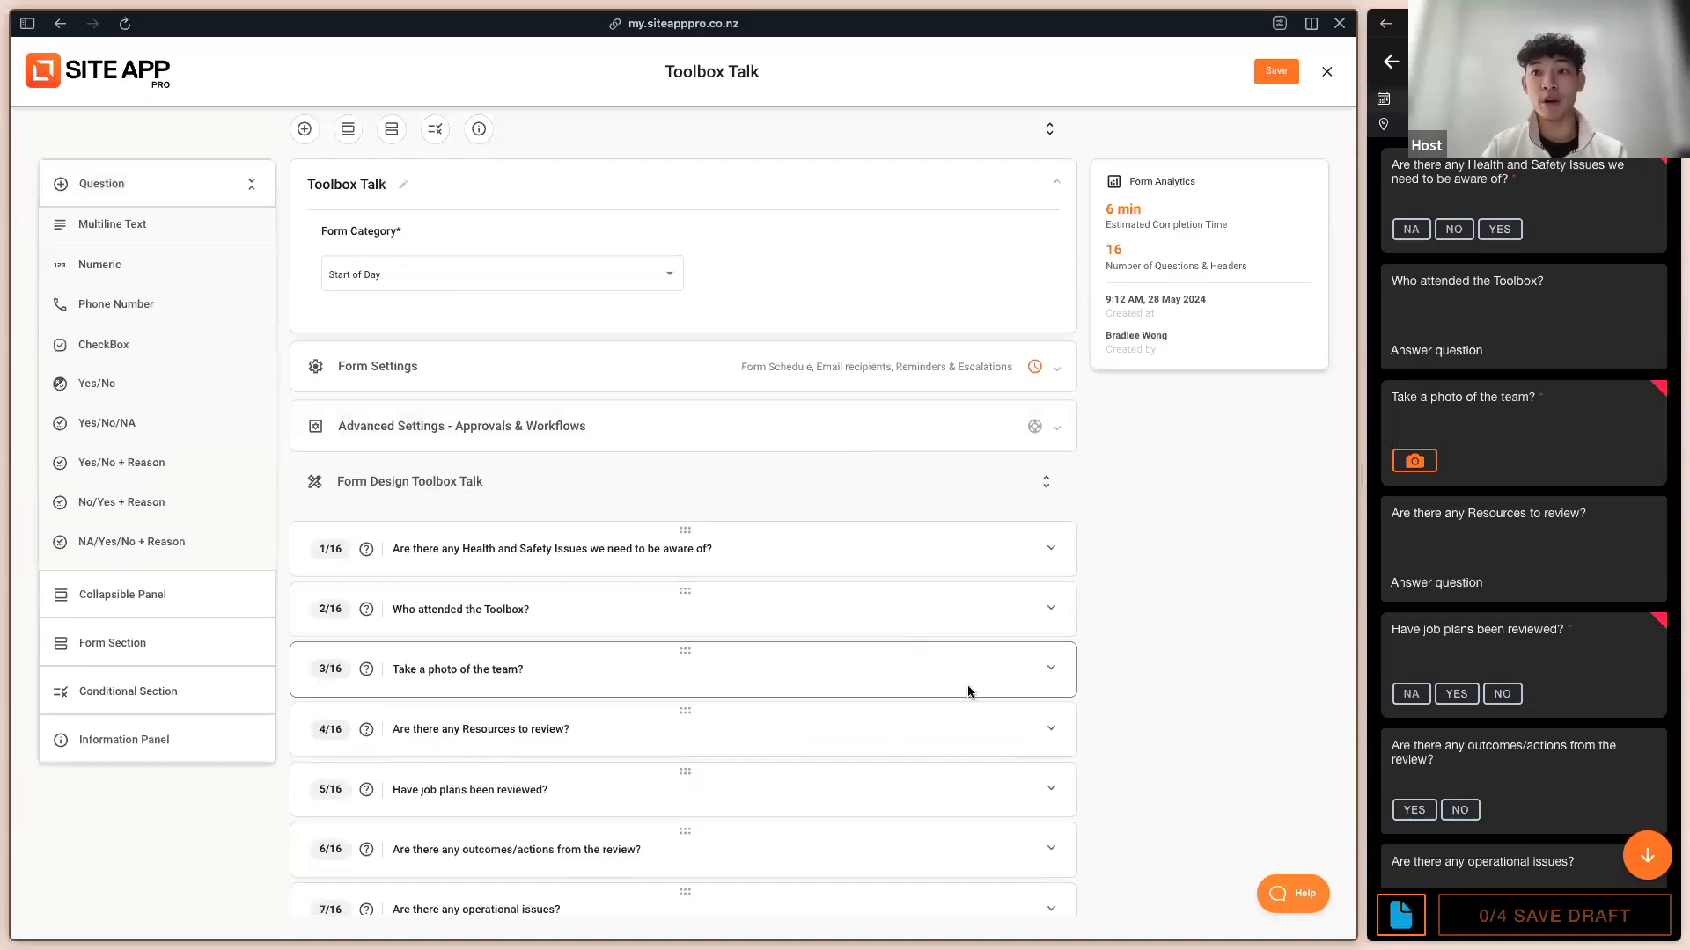
click(1277, 898)
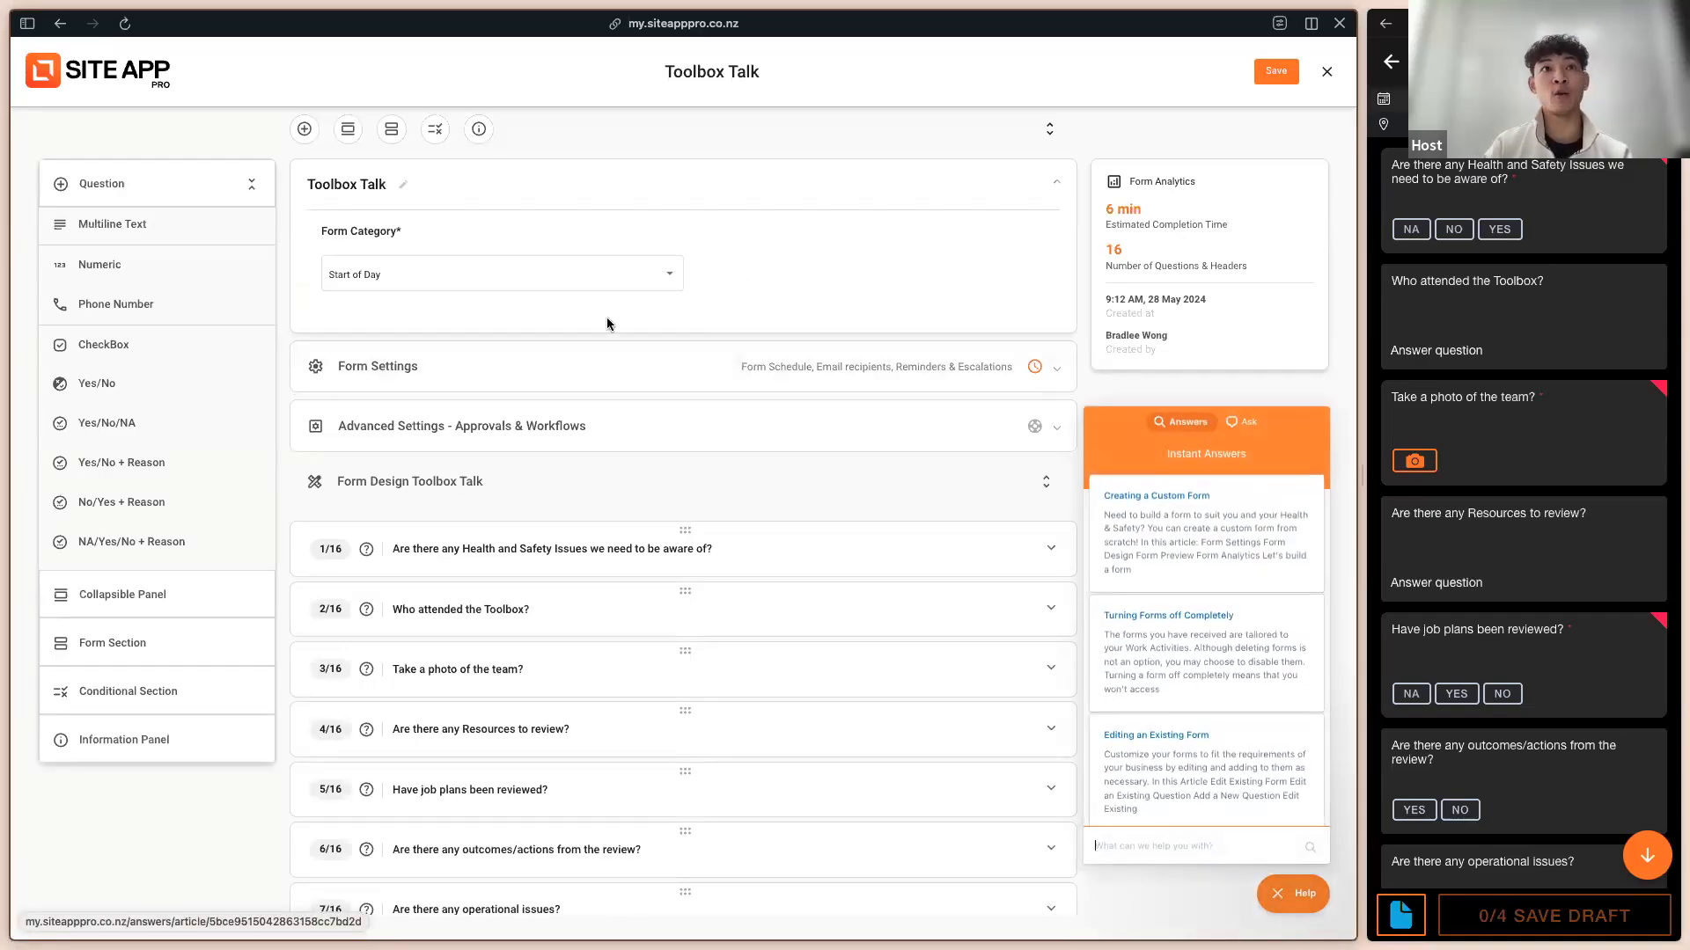
Step: Search the instant help answers for "form", look through the listed articles, and close the help
click(1166, 834)
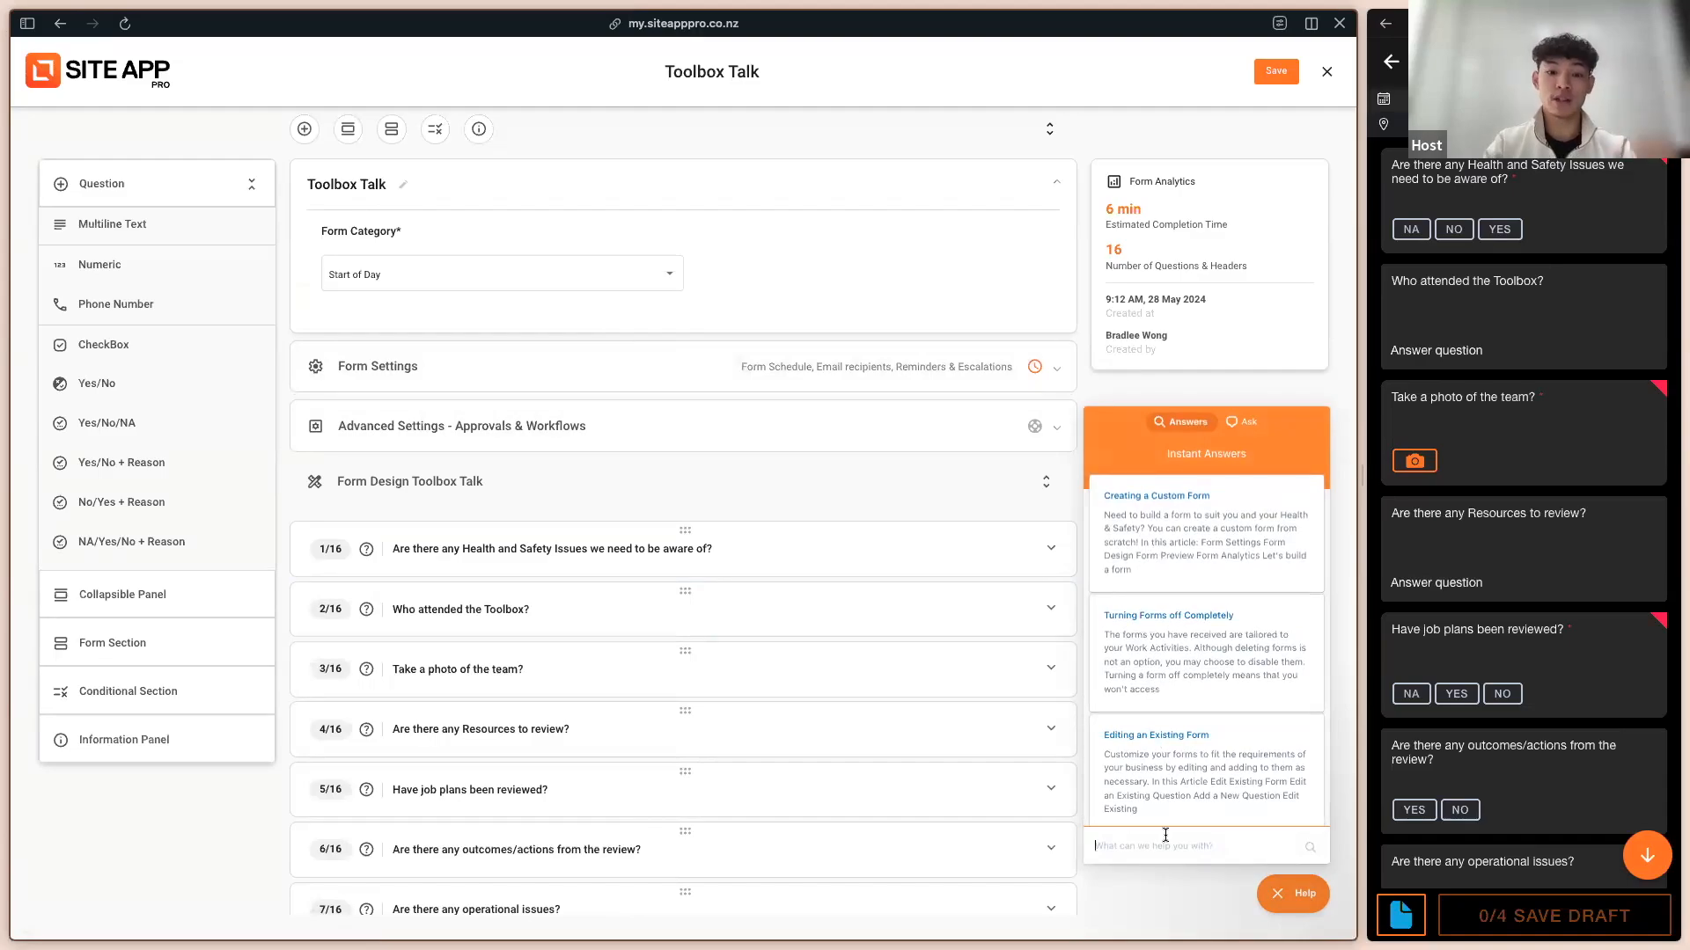
text(form)
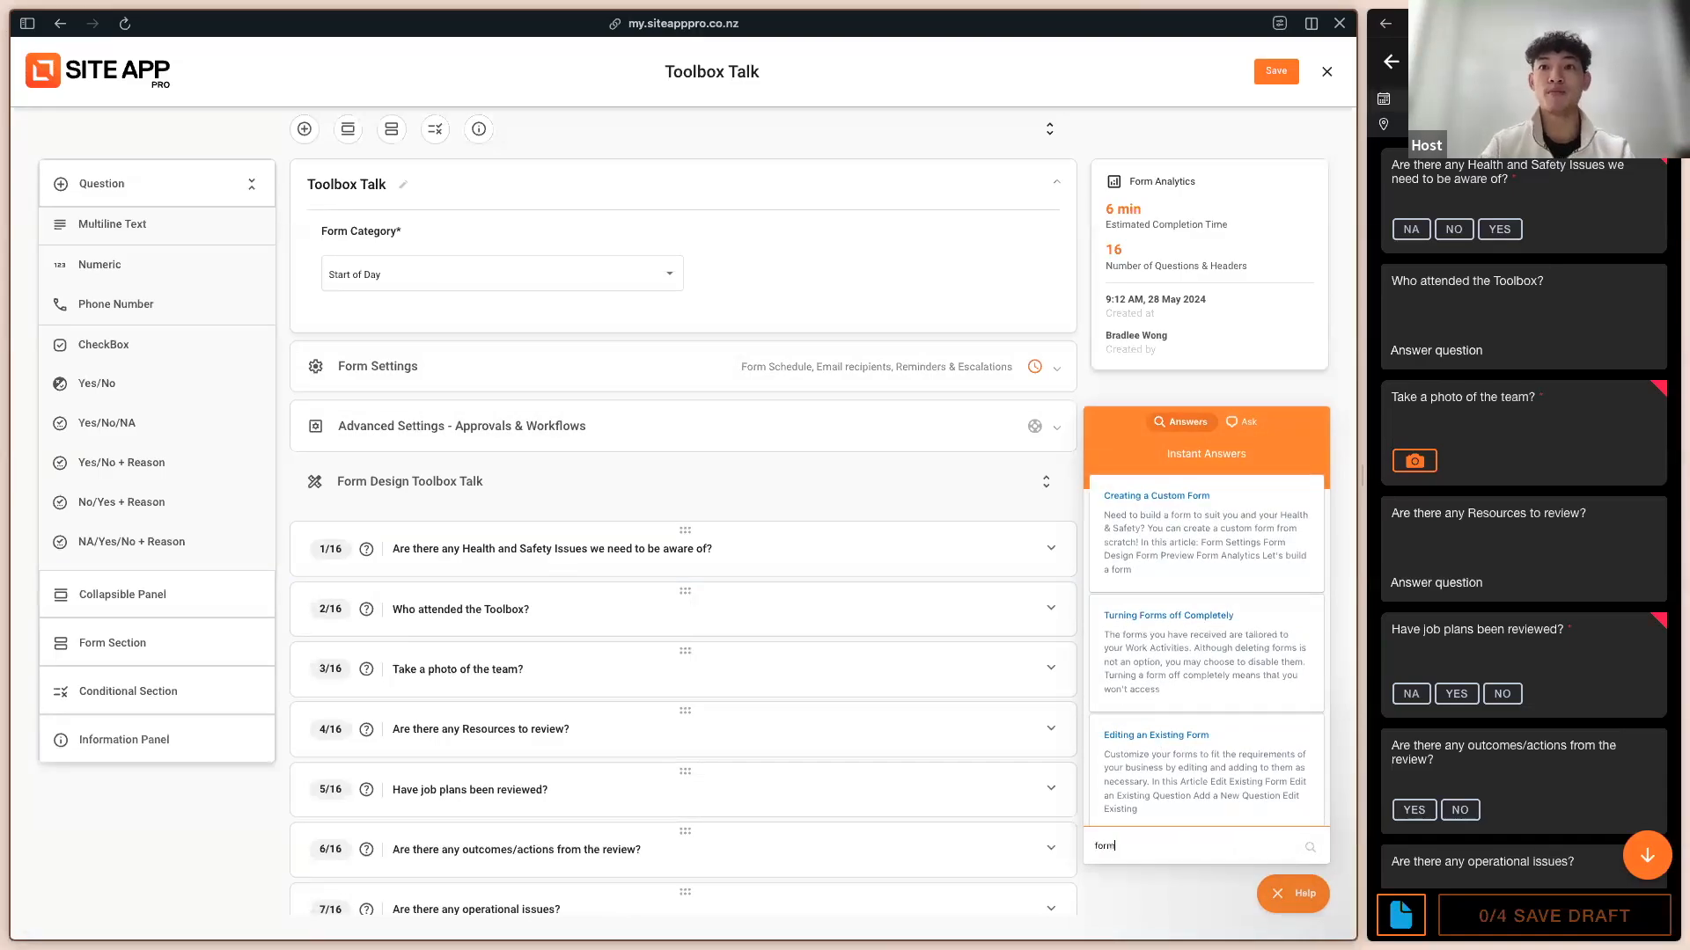
key(Return)
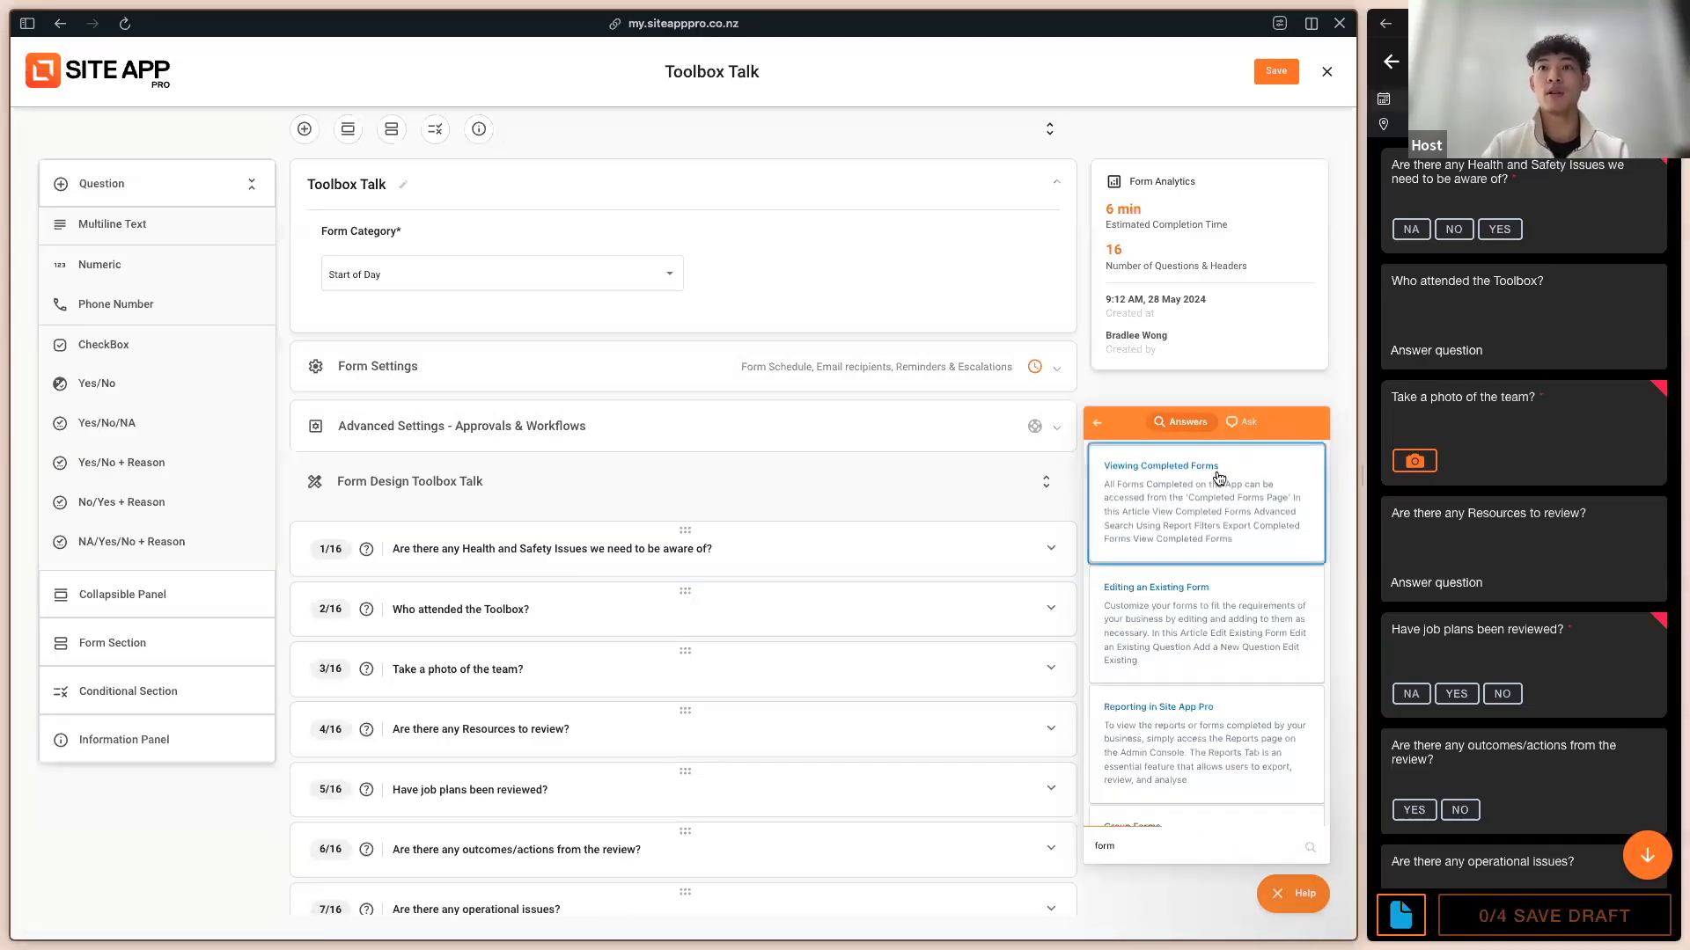
scroll(1190, 778, down, 1)
click(1285, 893)
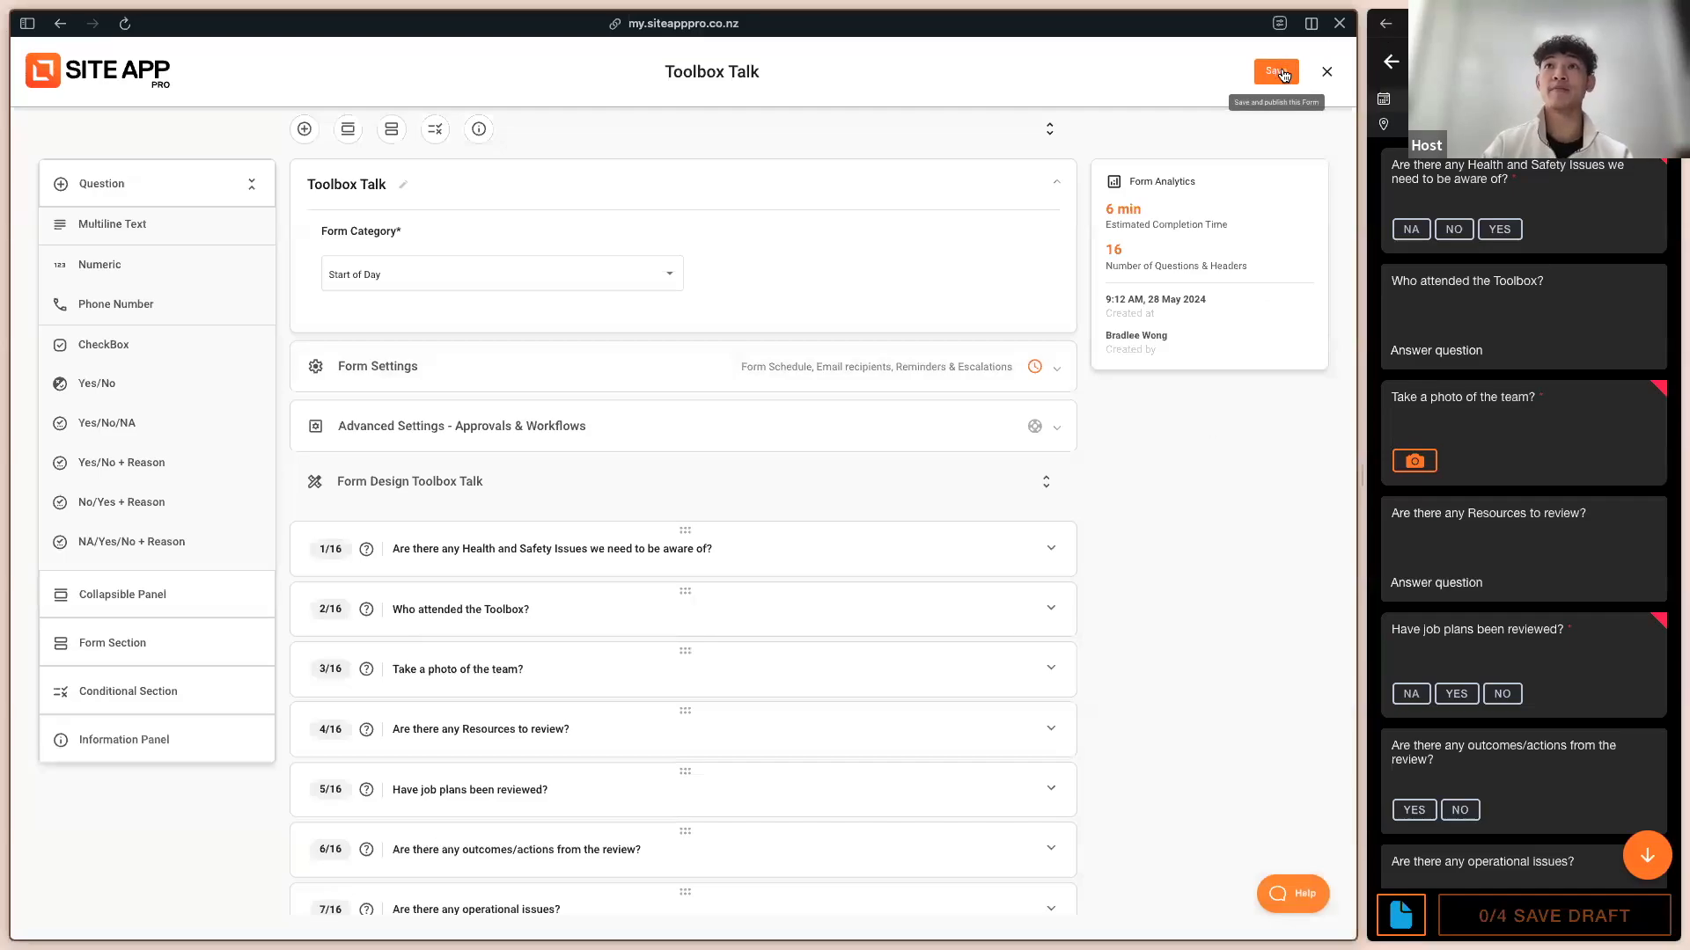
Step: Close the Toolbox Talk form without saving its changes and open the Risk Register - Starter form for editing
click(1326, 71)
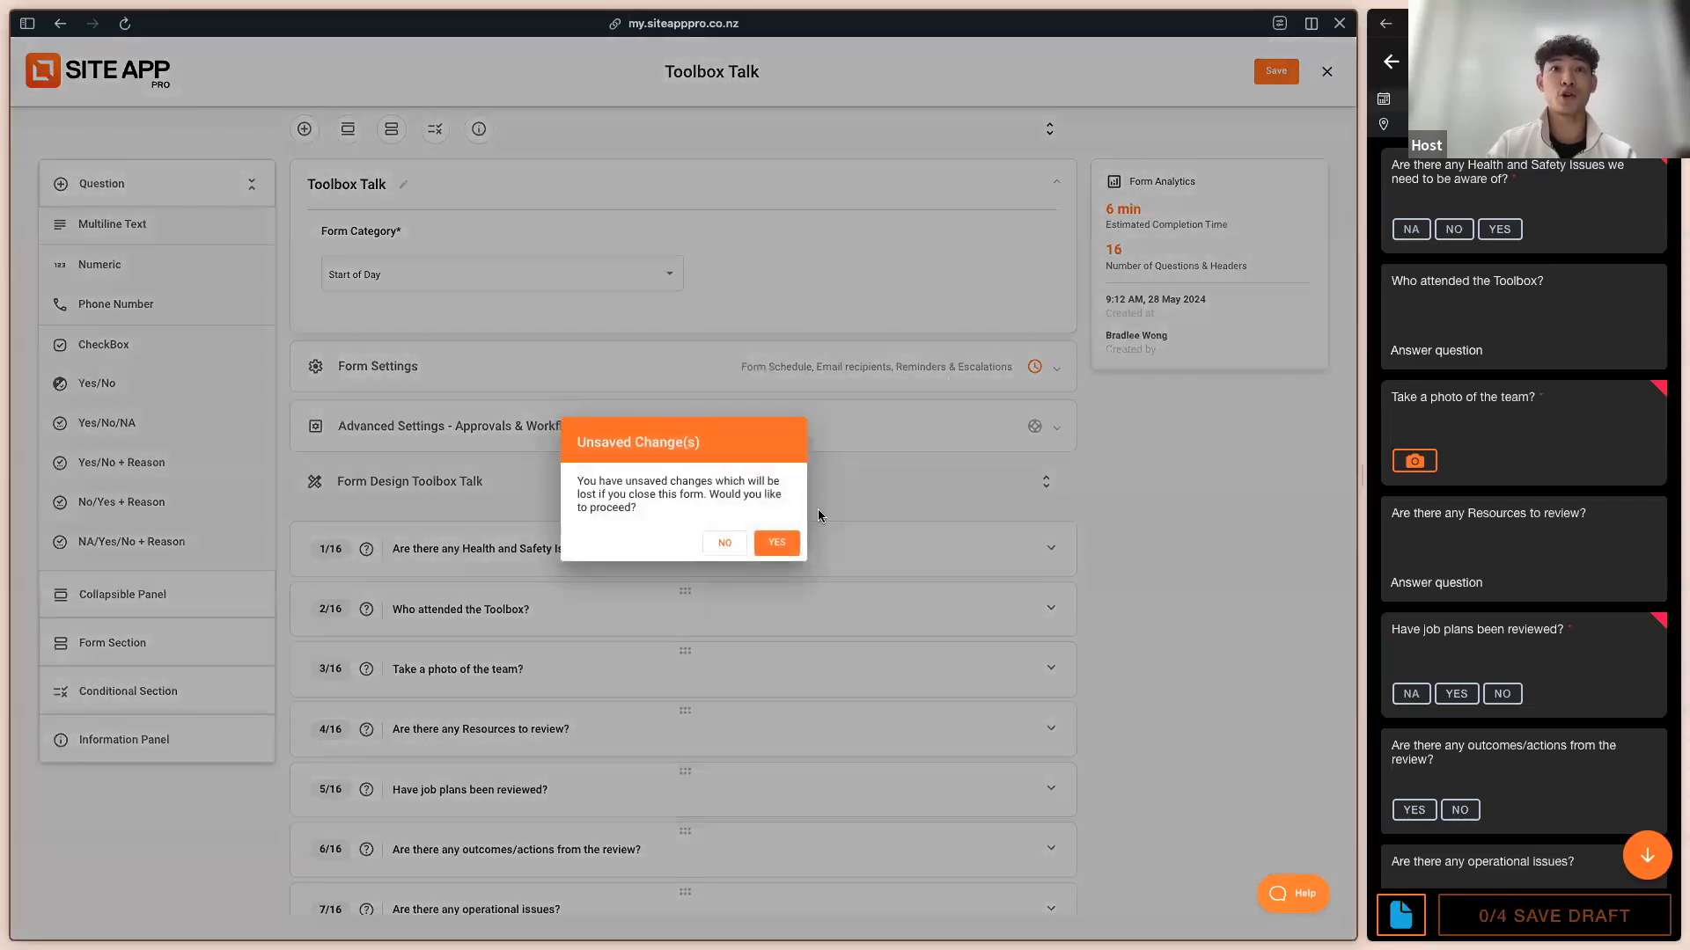
click(778, 545)
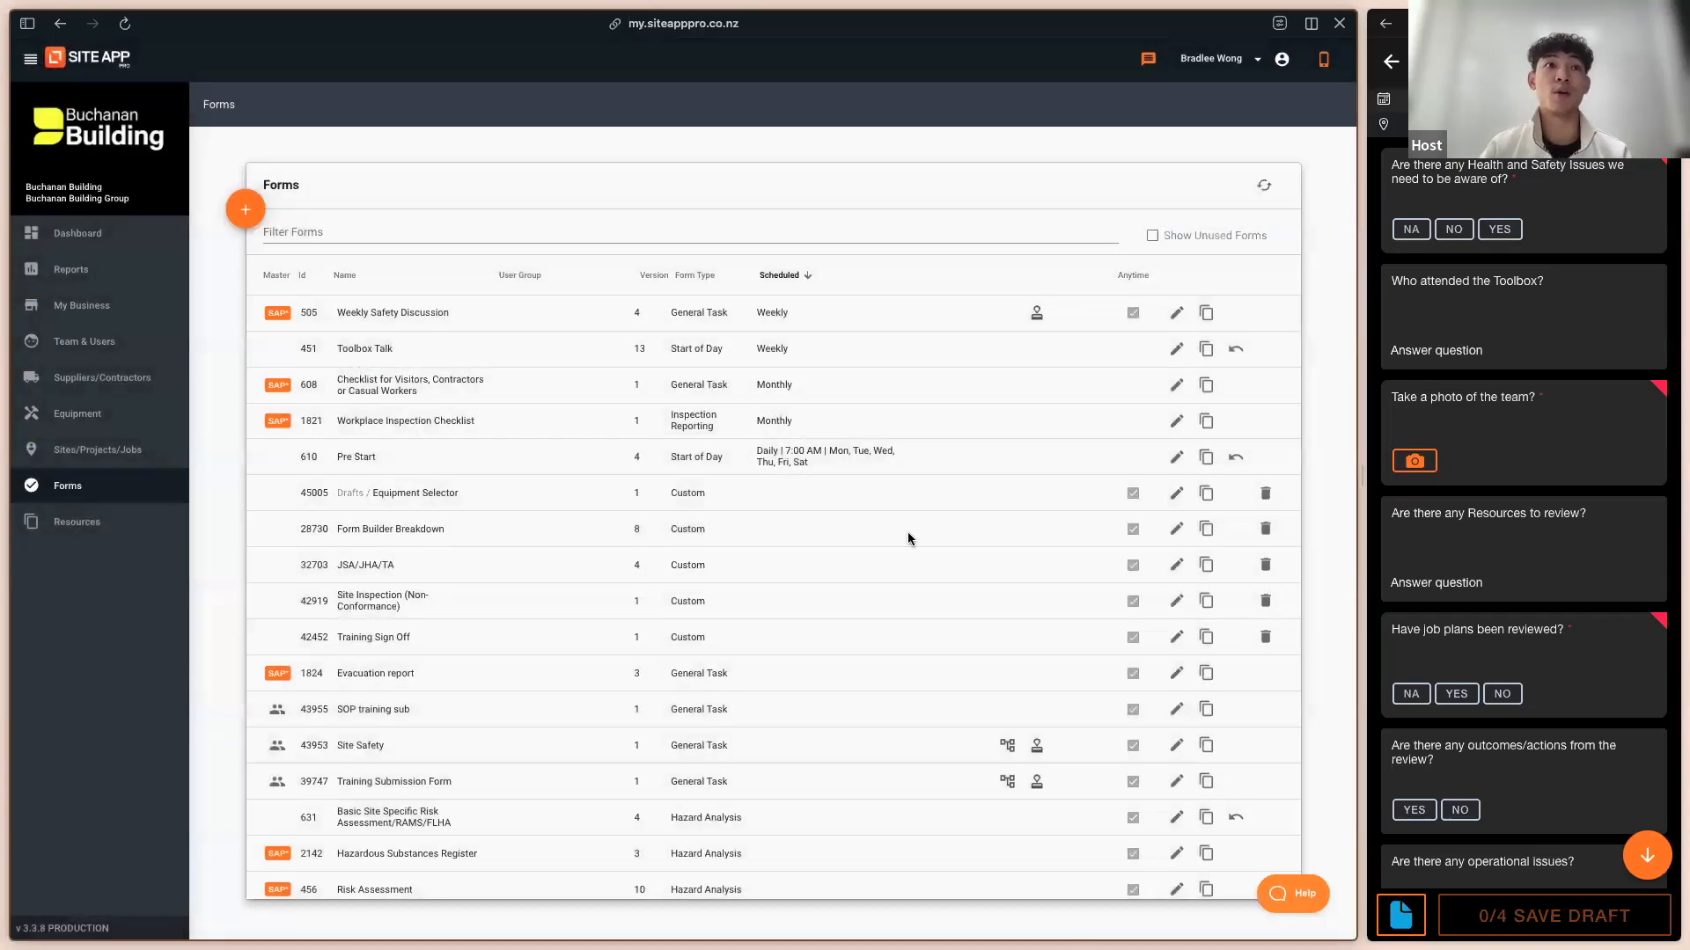
scroll(663, 511, down, 1)
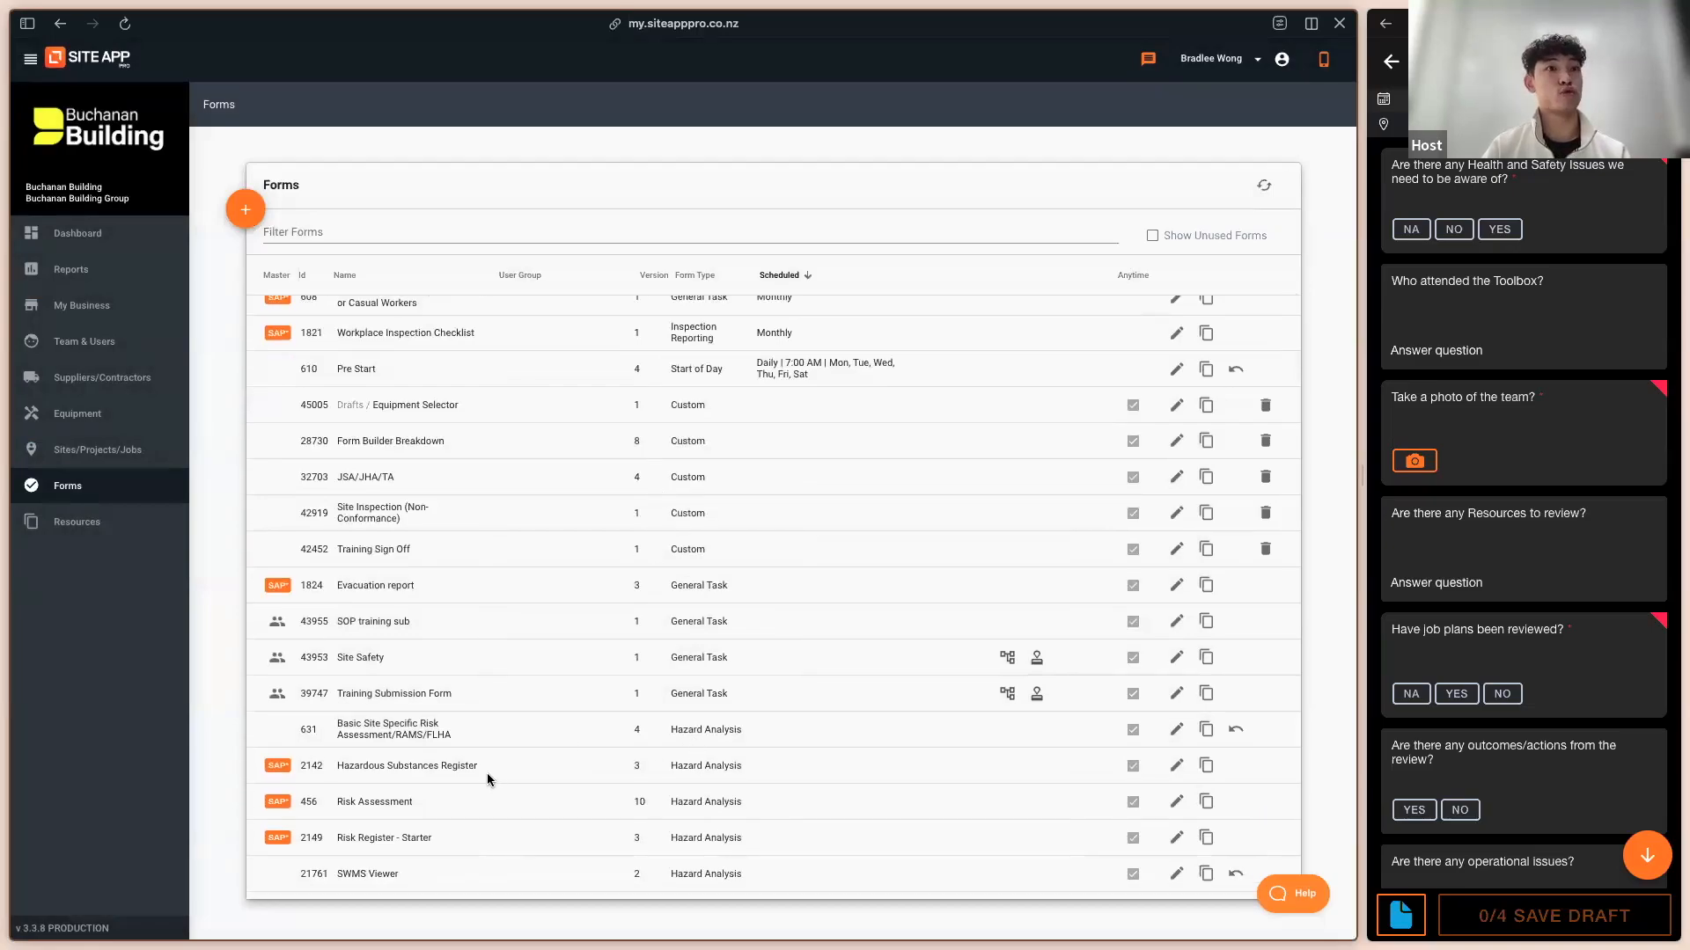
scroll(487, 778, down, 2)
scroll(483, 784, down, 1)
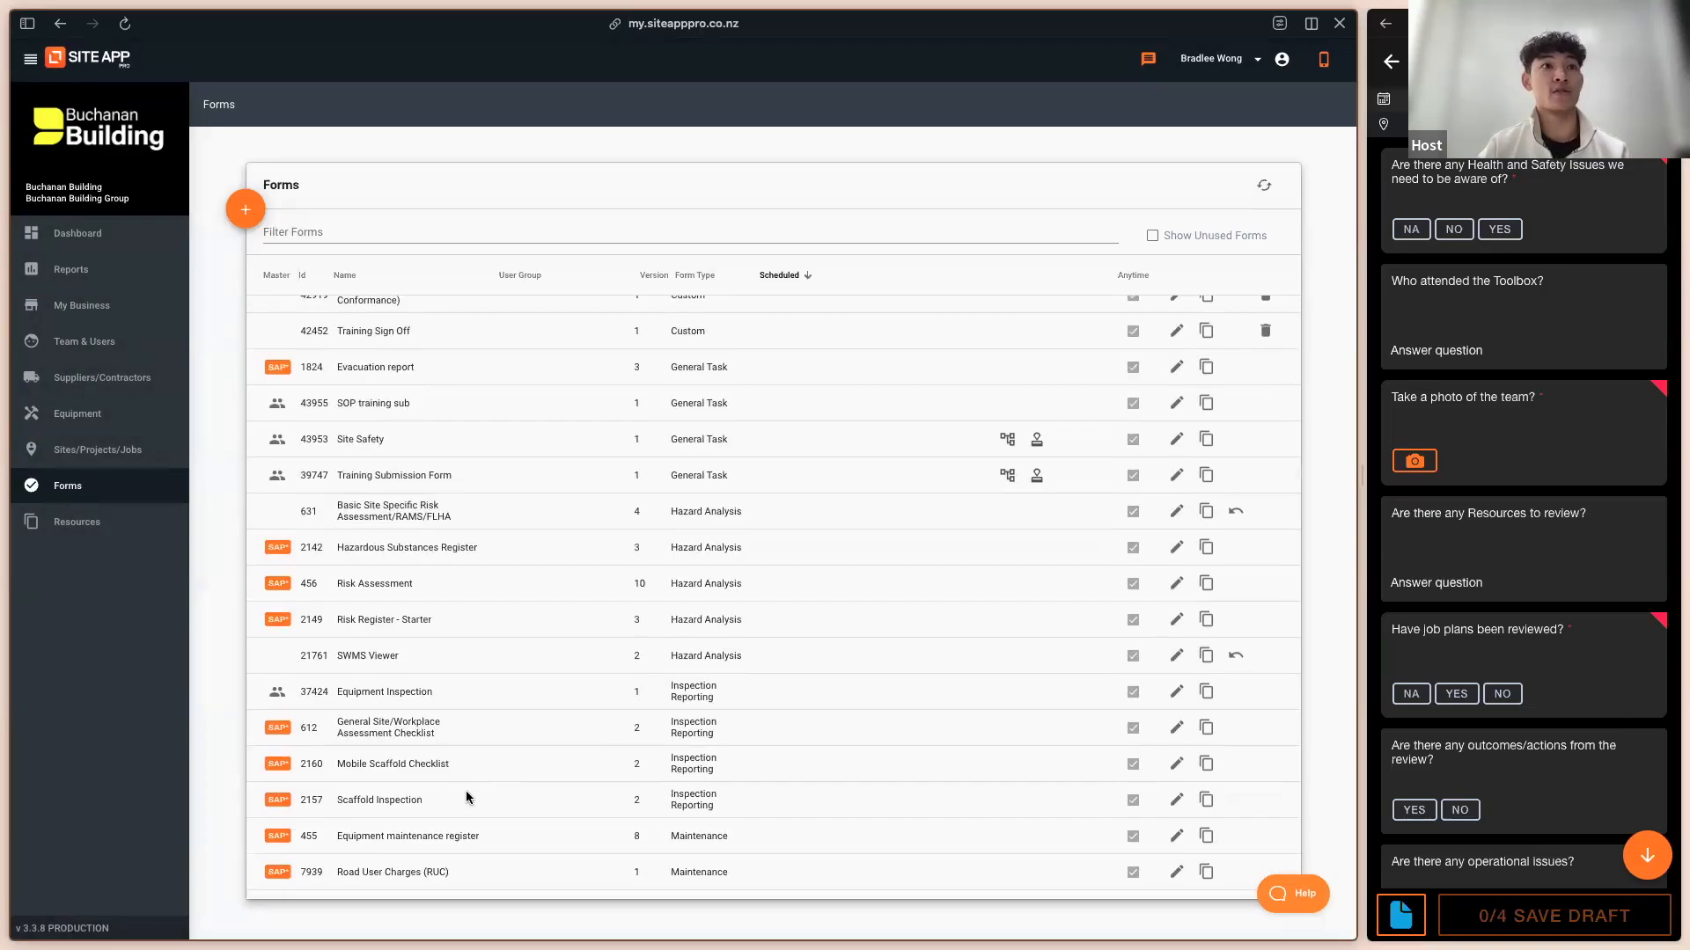
scroll(390, 704, up, 1)
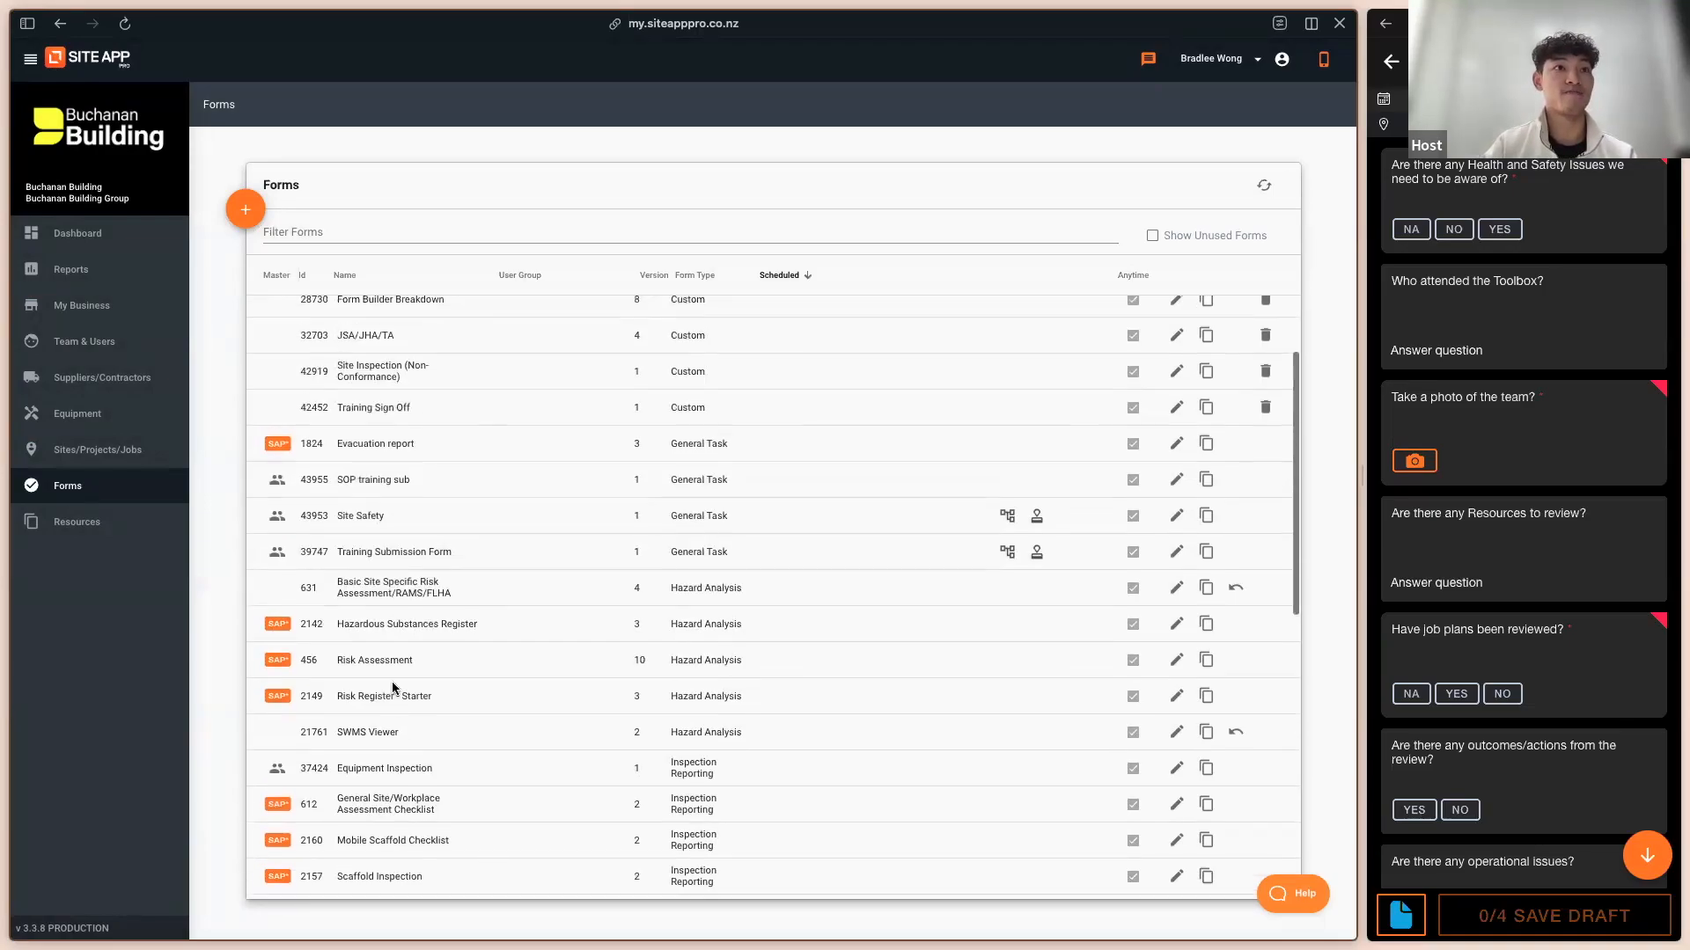
mouse_move(358, 698)
mouse_down()
mouse_move(438, 701)
mouse_move(366, 704)
mouse_up()
click(366, 704)
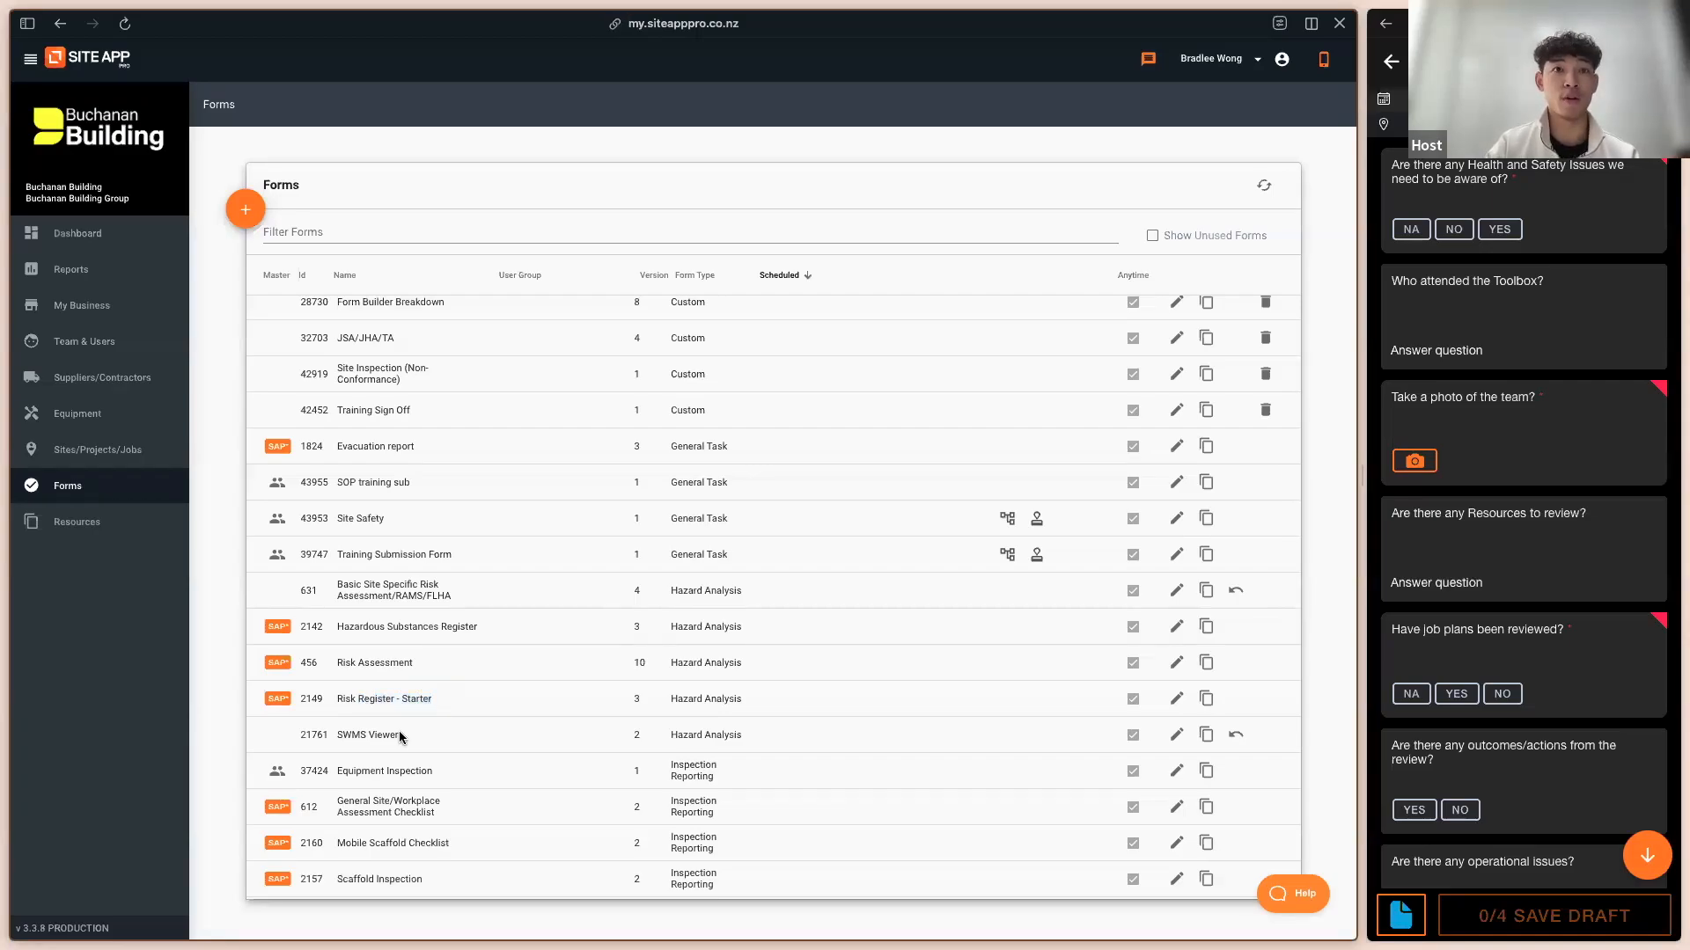
drag(336, 700, 431, 700)
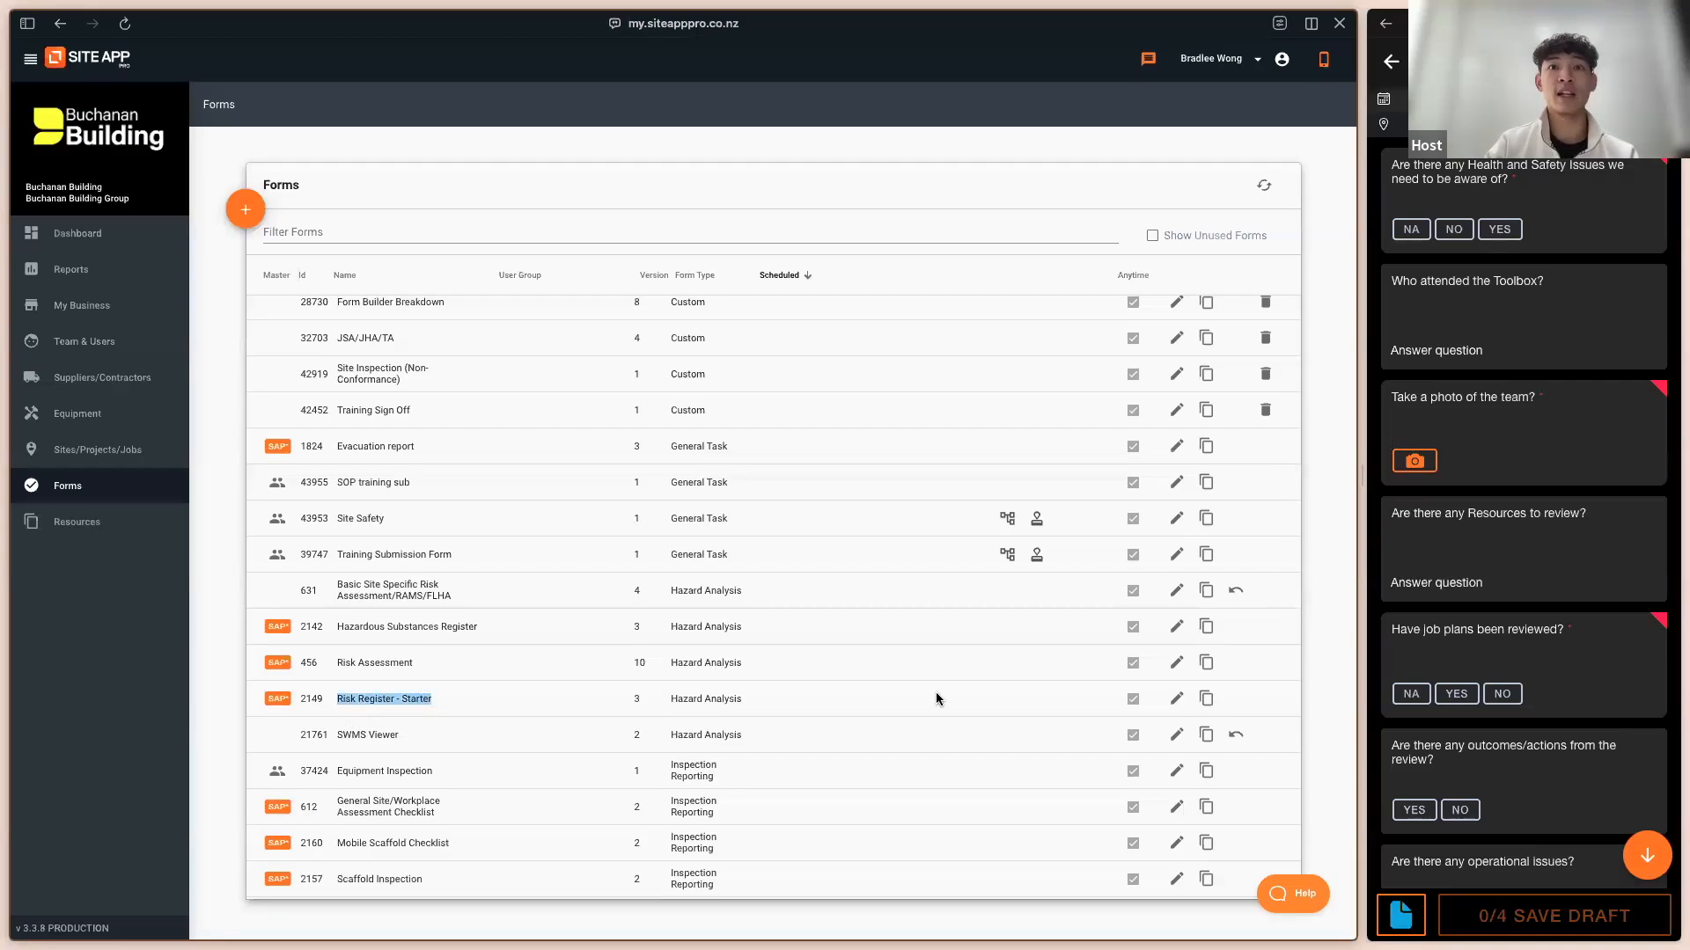
click(1177, 700)
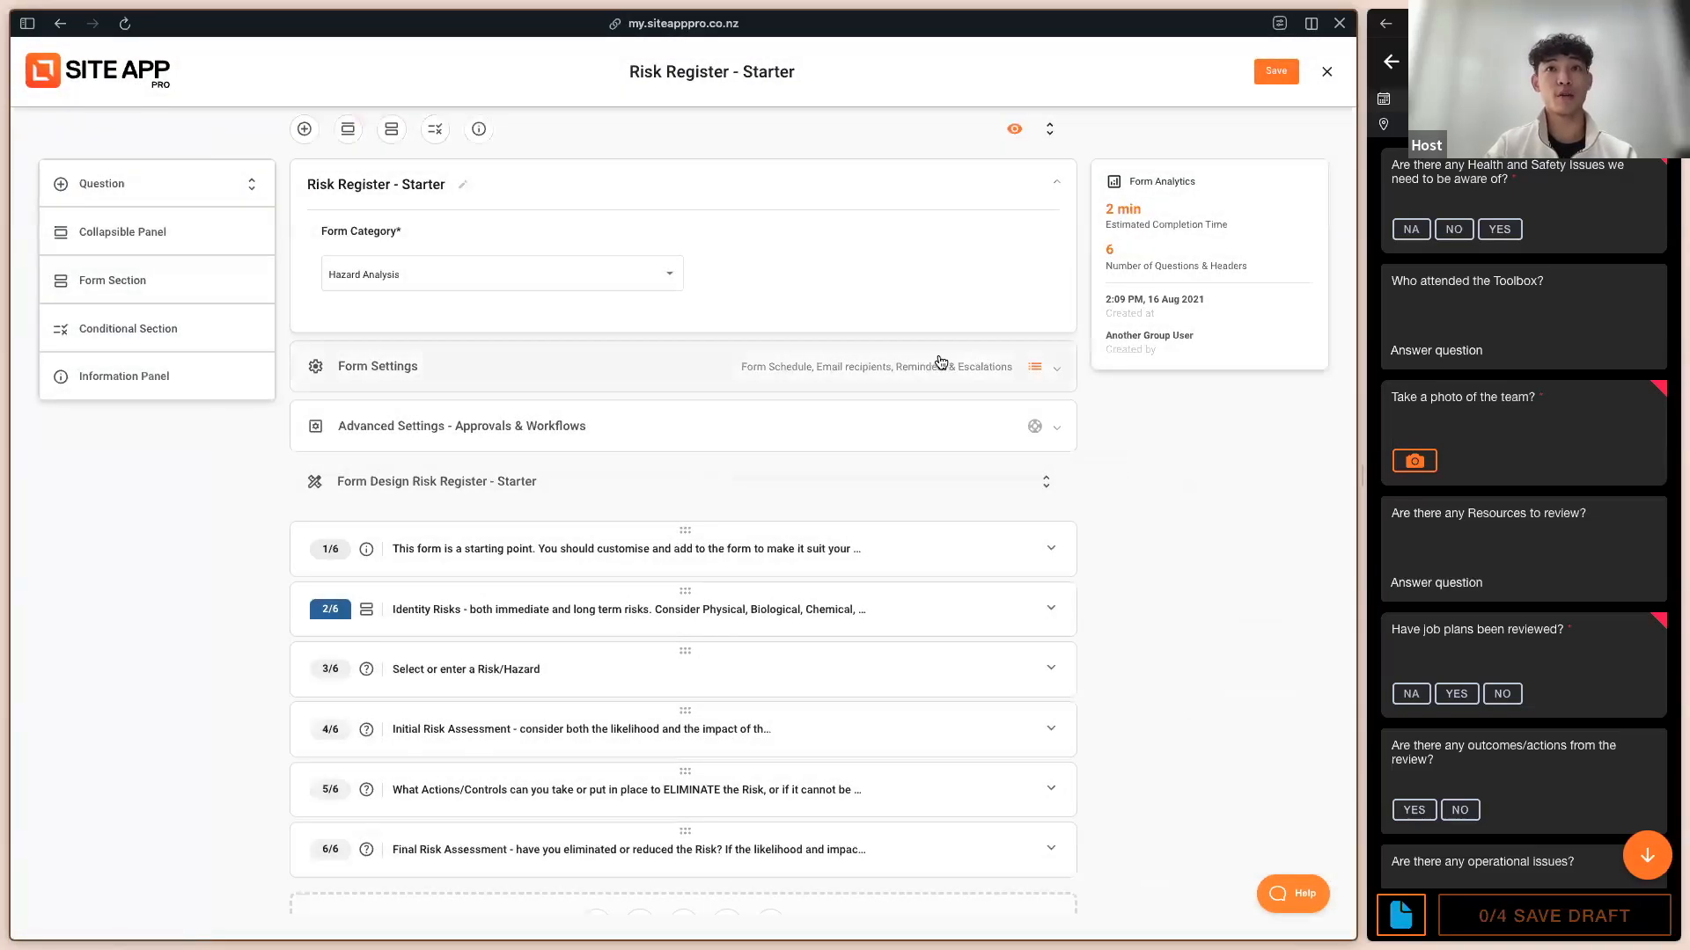
Step: Expand the form settings of Risk Register - Starter and turn off its Form Library availability for mobile users
click(938, 364)
scroll(627, 450, down, 3)
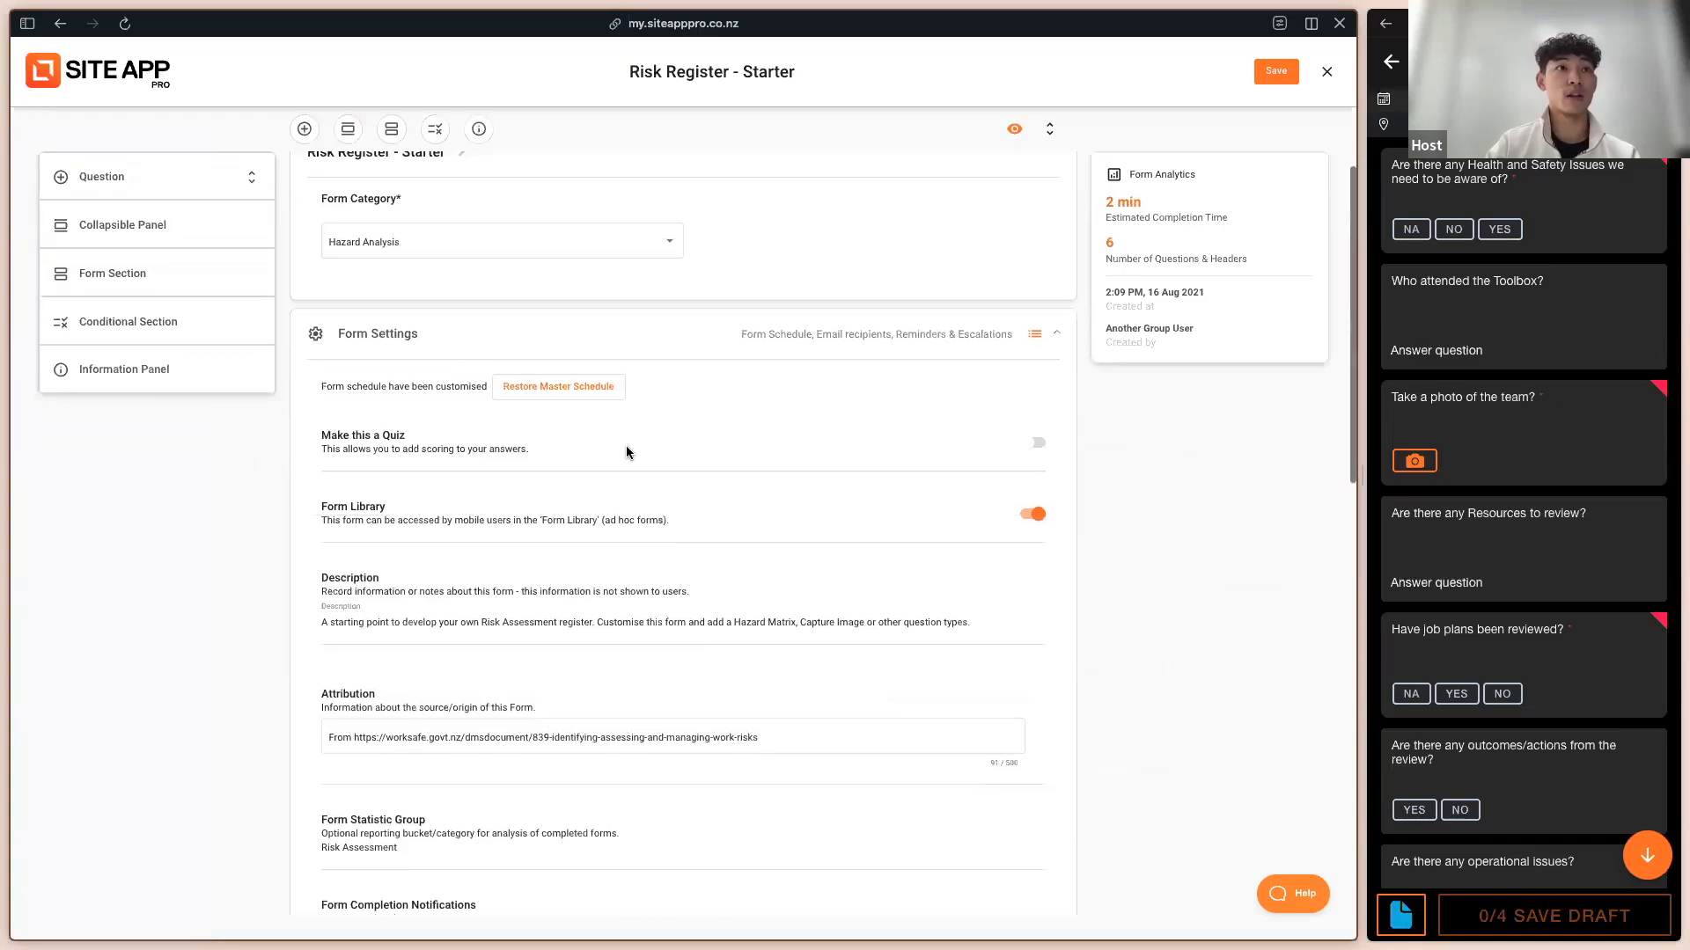
drag(359, 382, 384, 382)
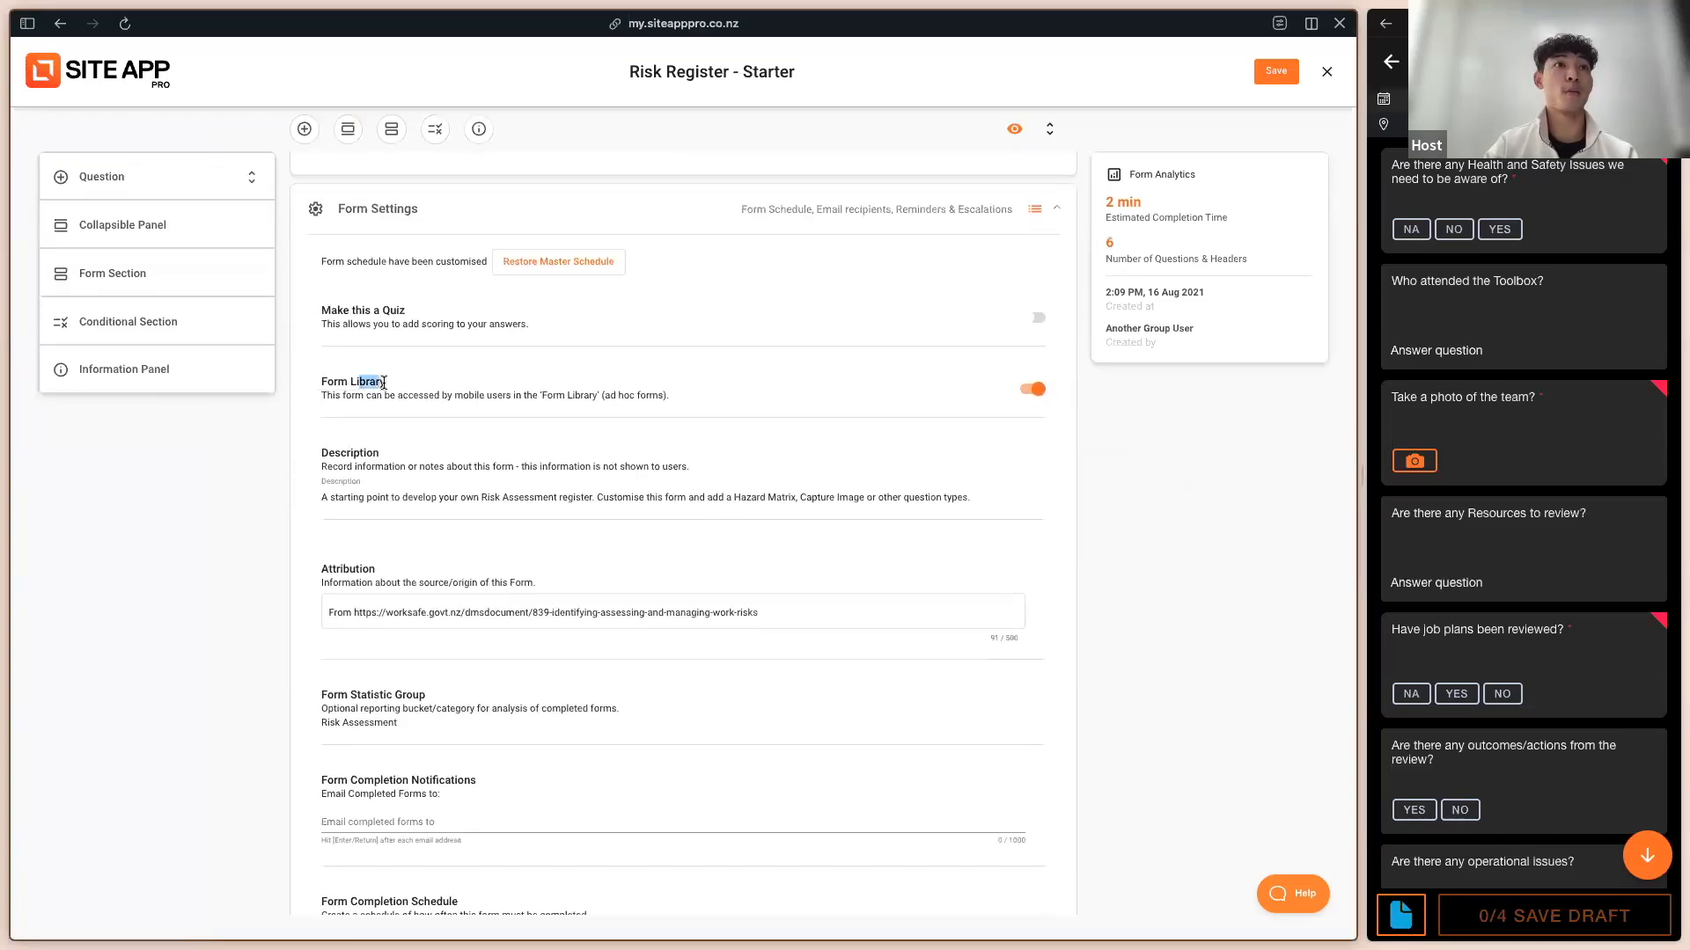
click(1023, 400)
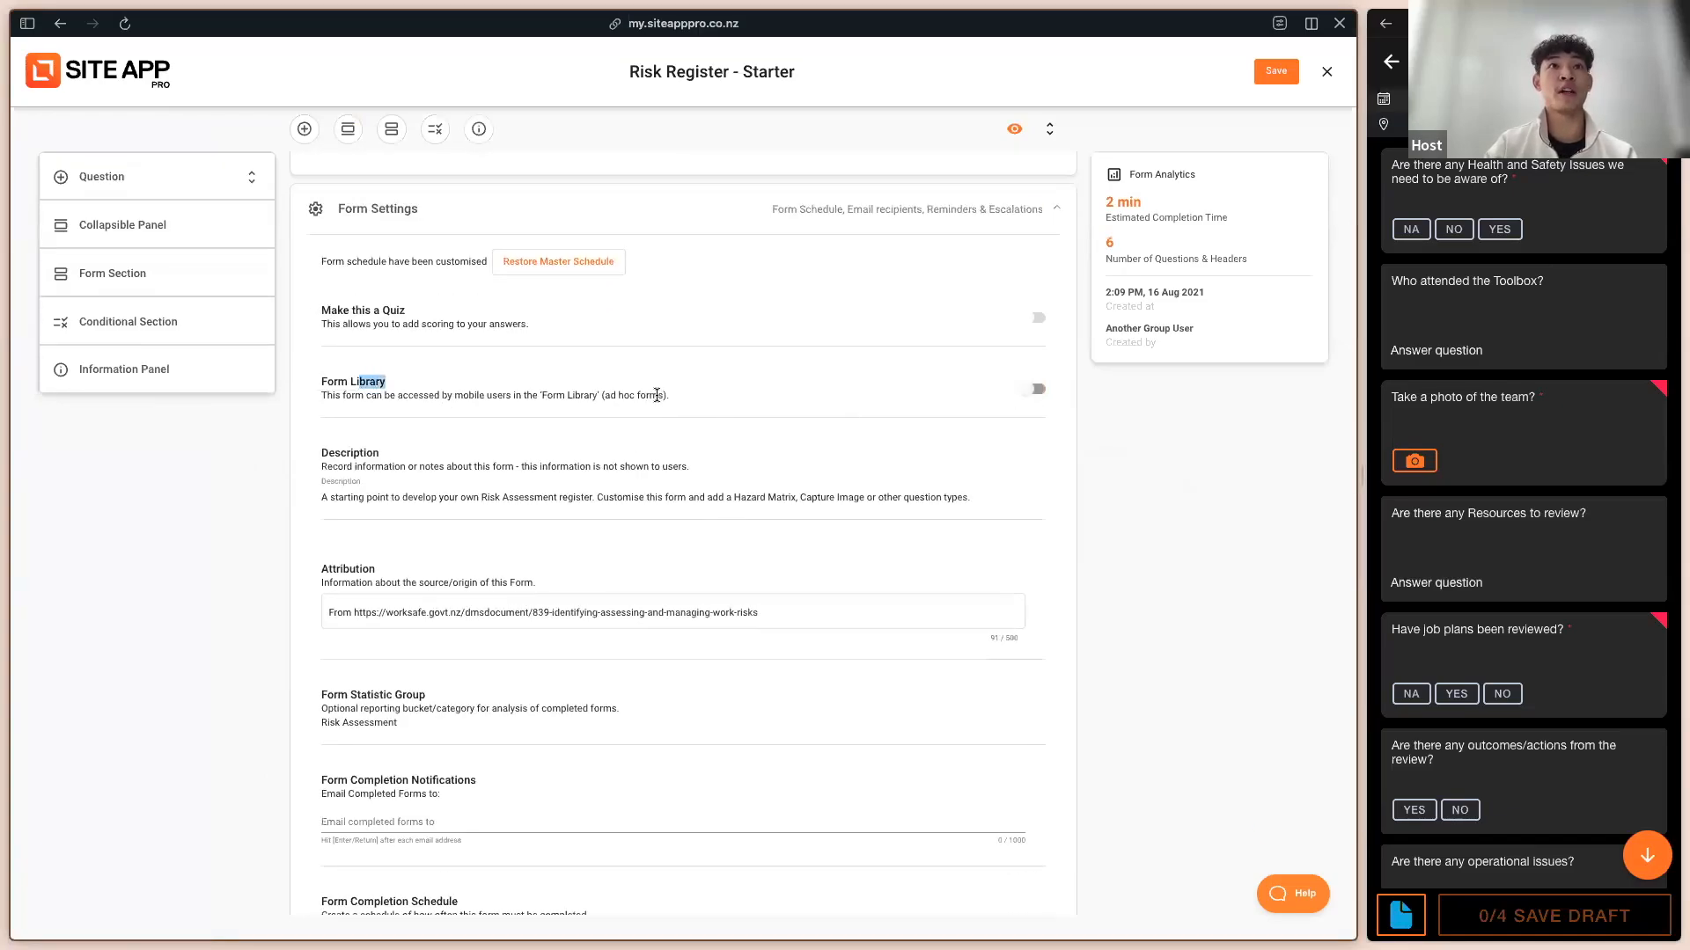
drag(660, 397, 601, 397)
click(776, 406)
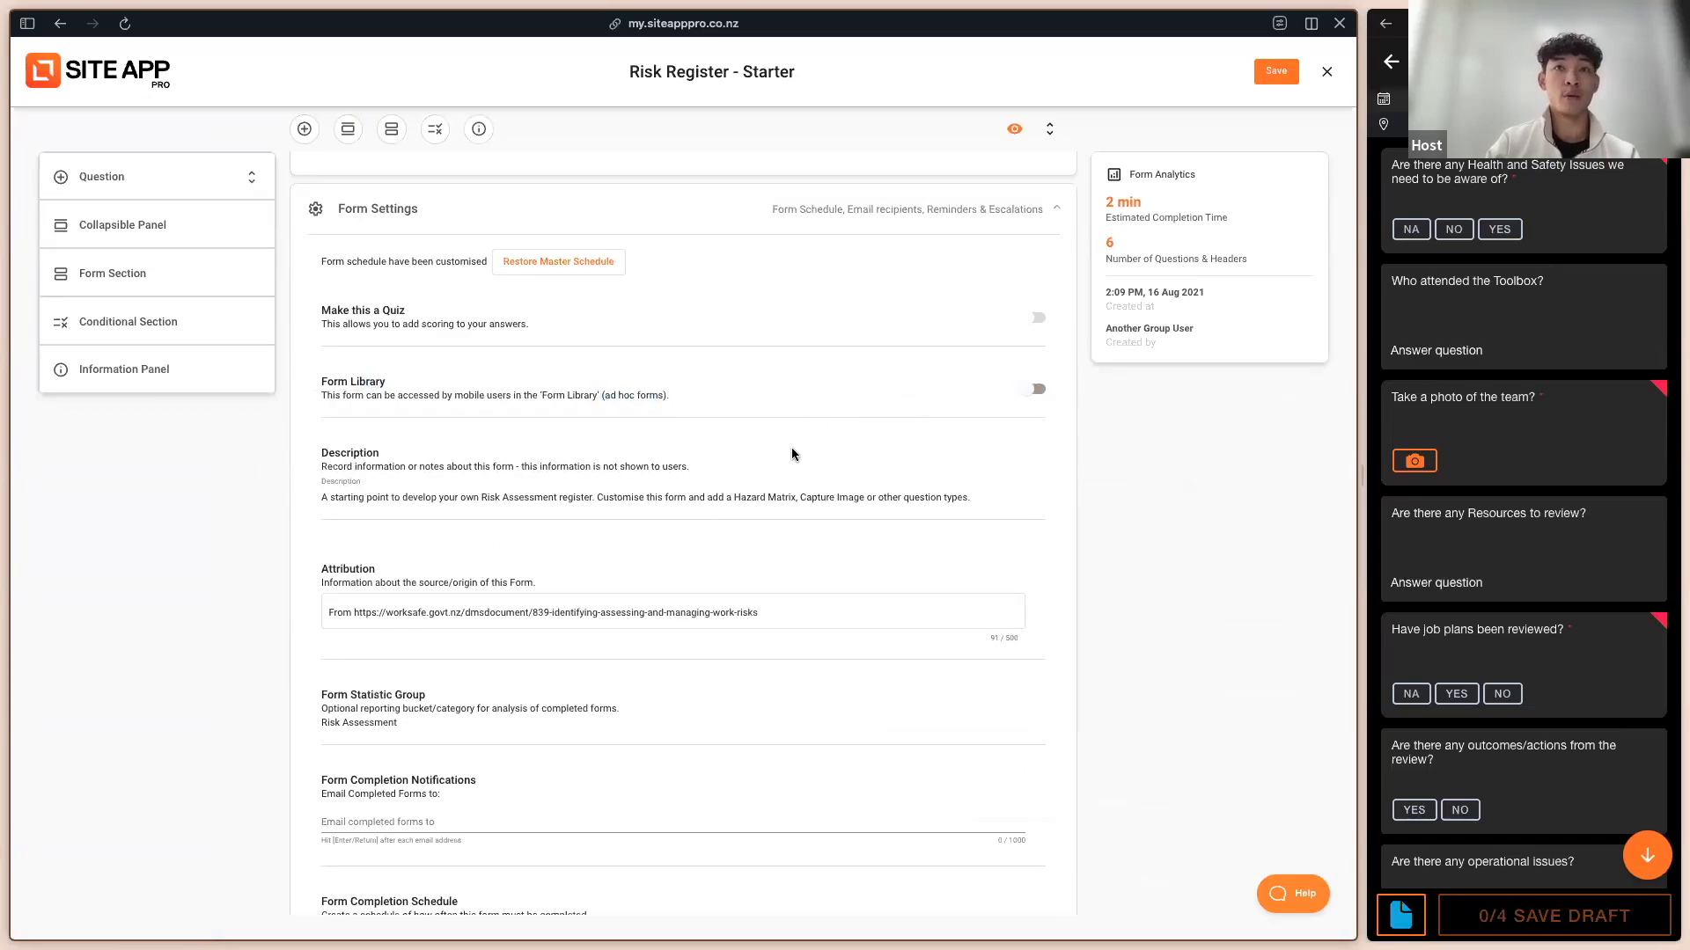
Step: Set the form completion schedule to None and save the Risk Register - Starter form
scroll(650, 471, down, 3)
click(360, 673)
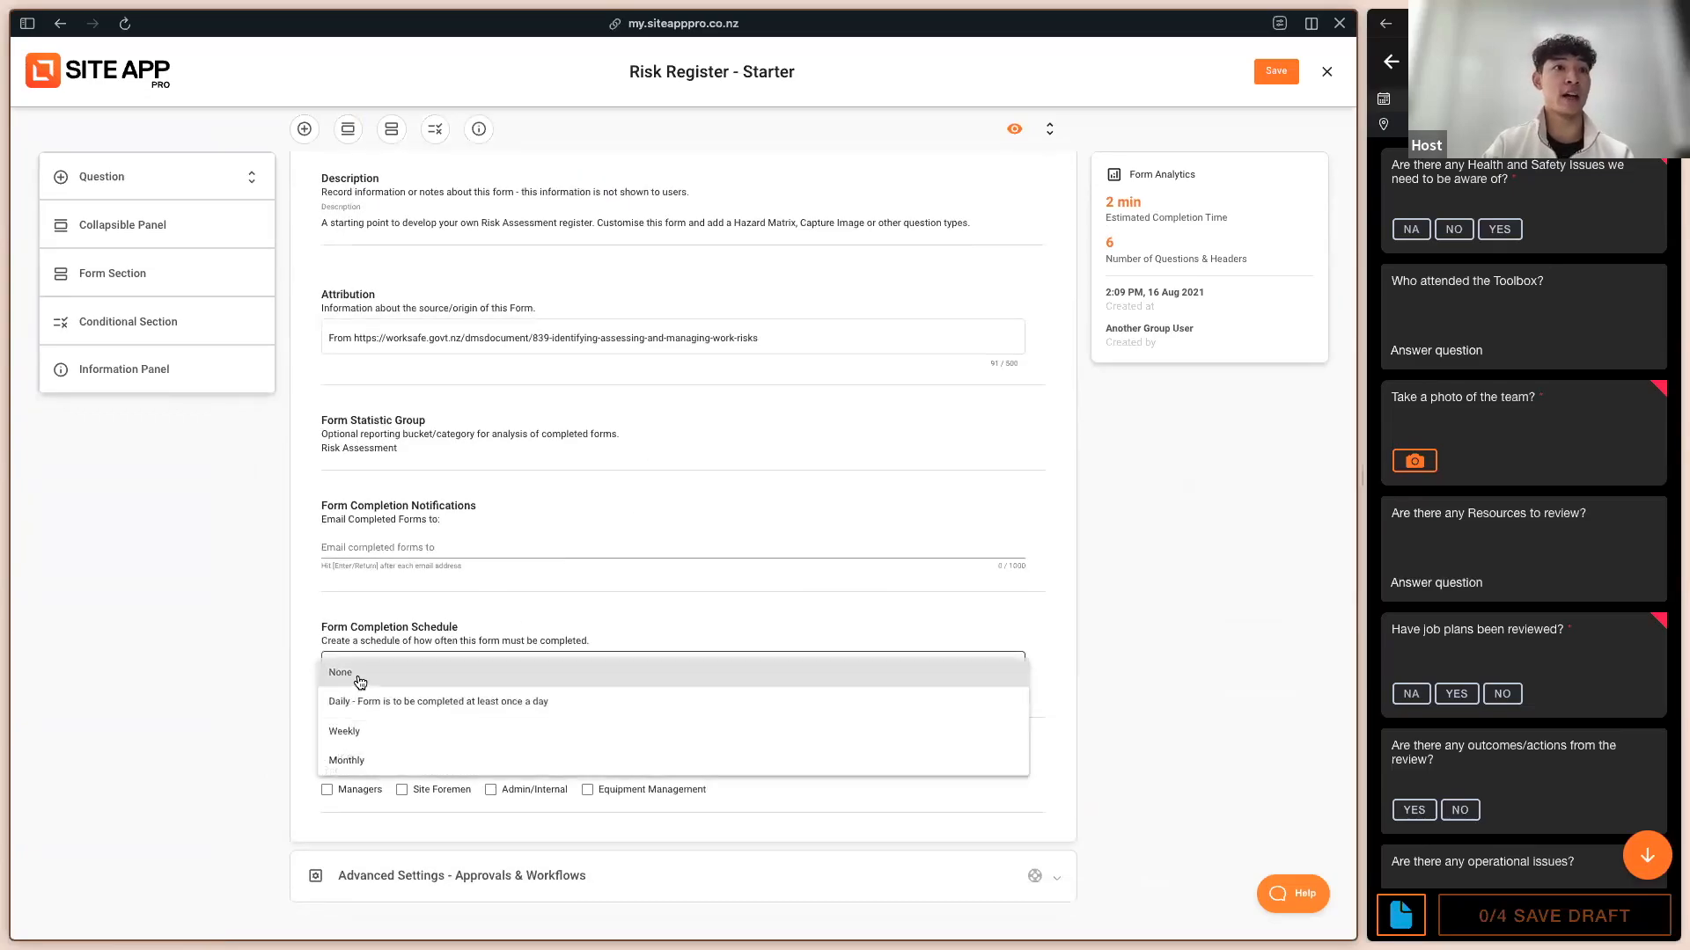
click(360, 676)
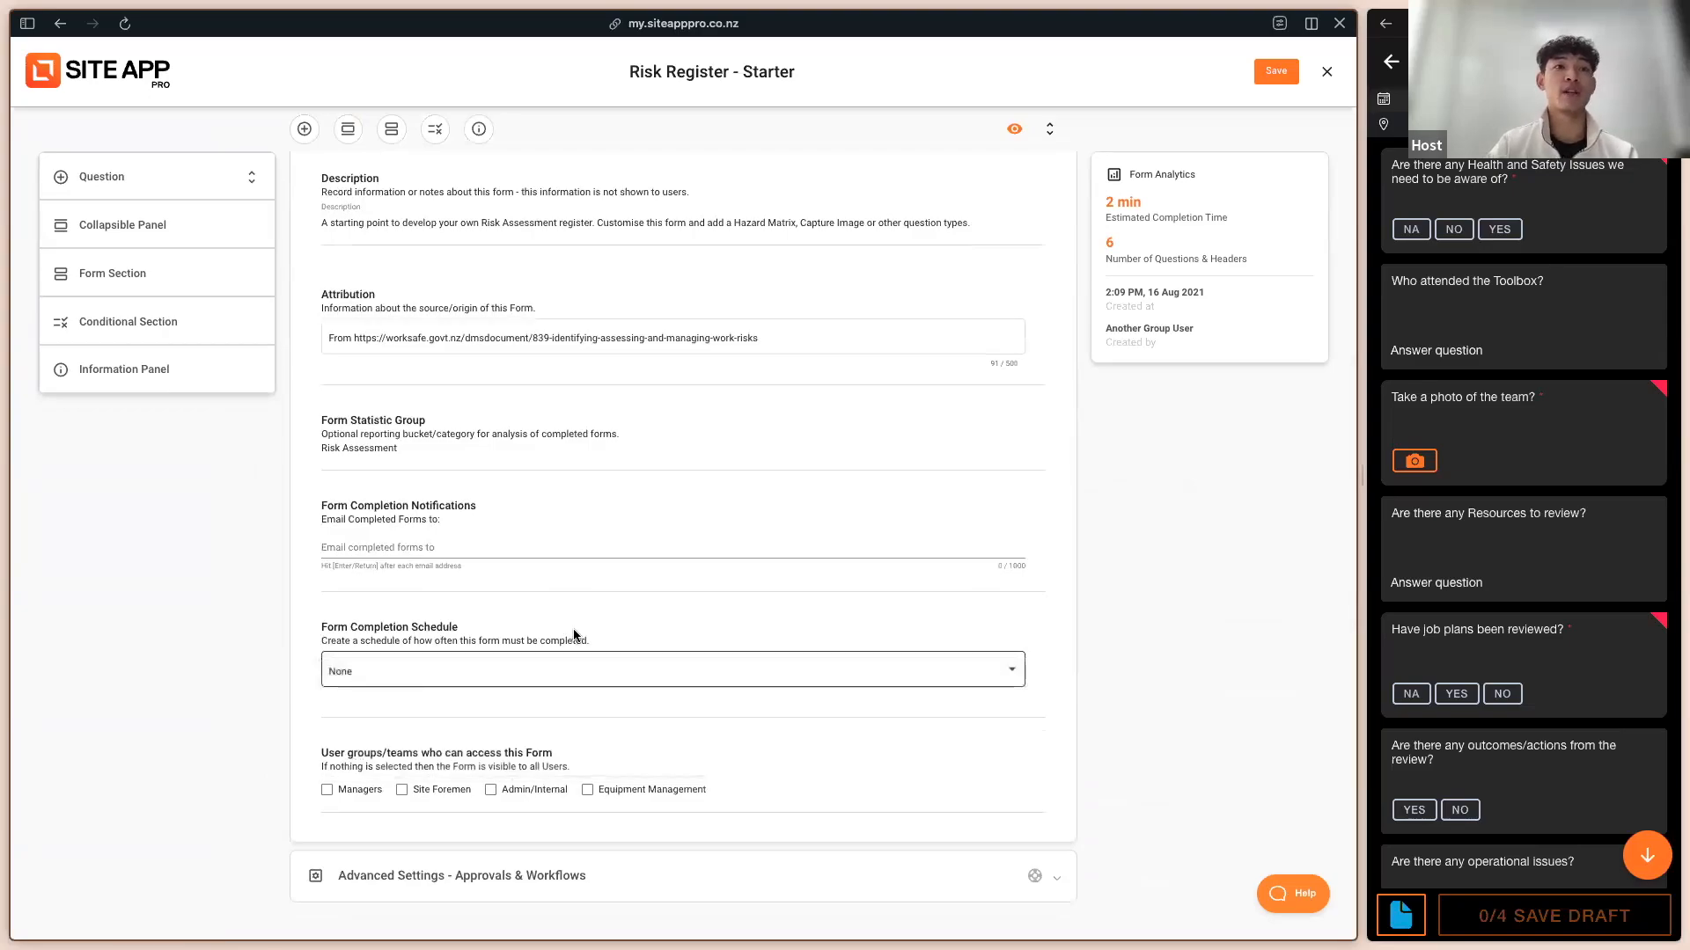
scroll(573, 630, up, 2)
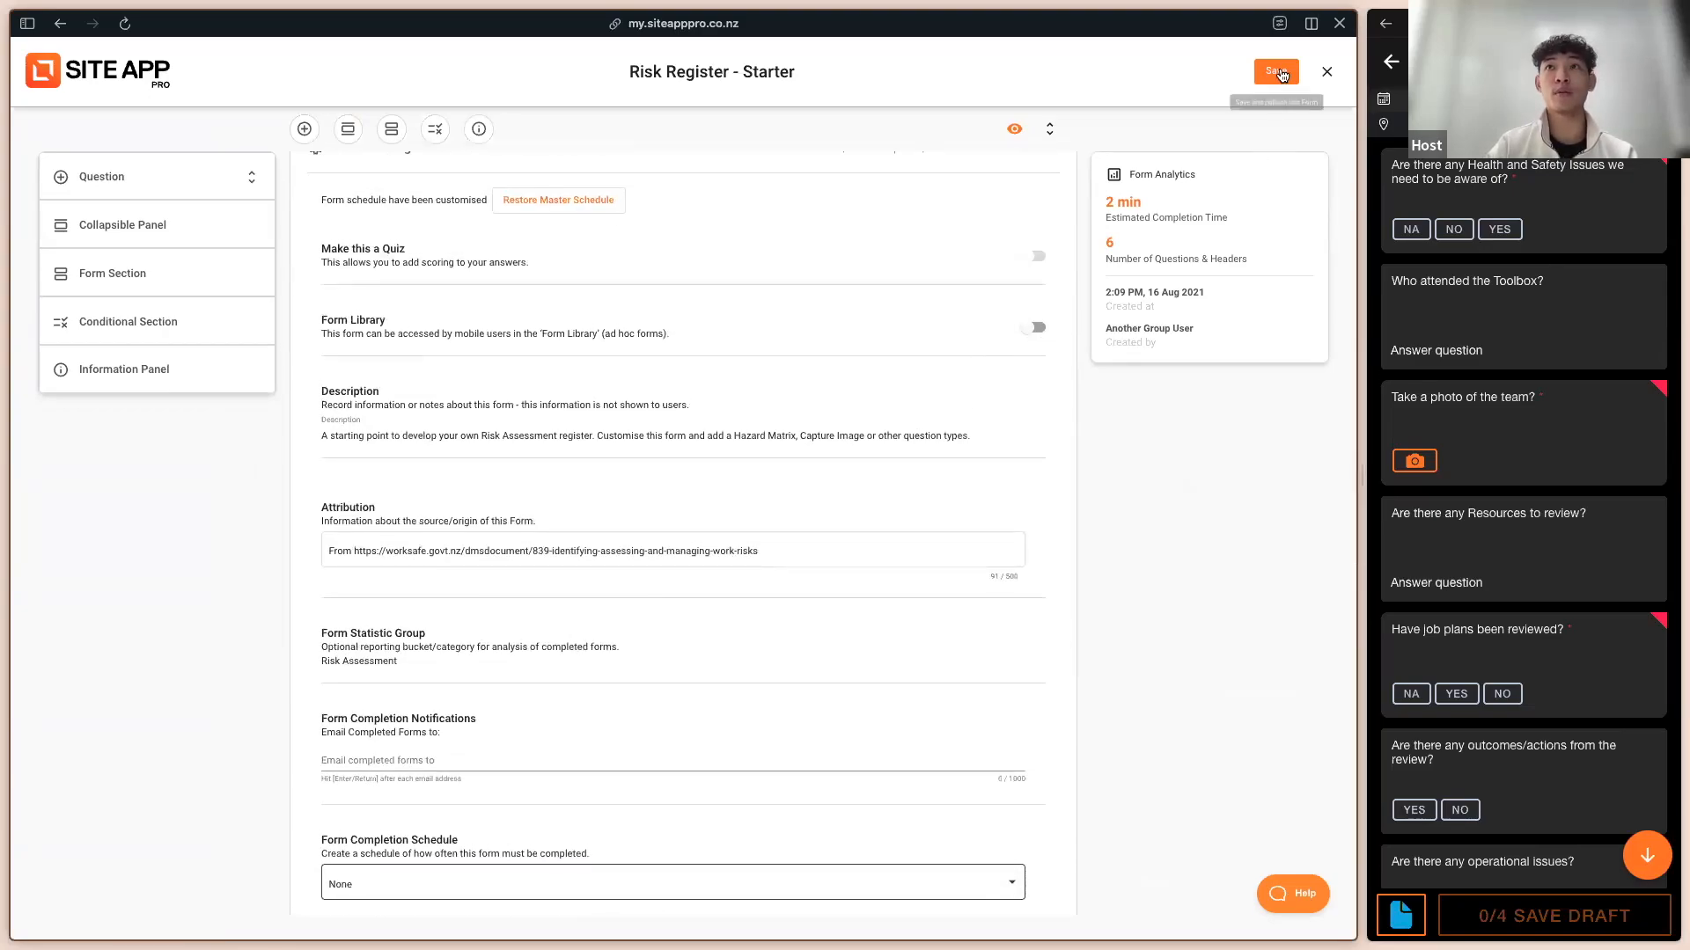
click(1277, 72)
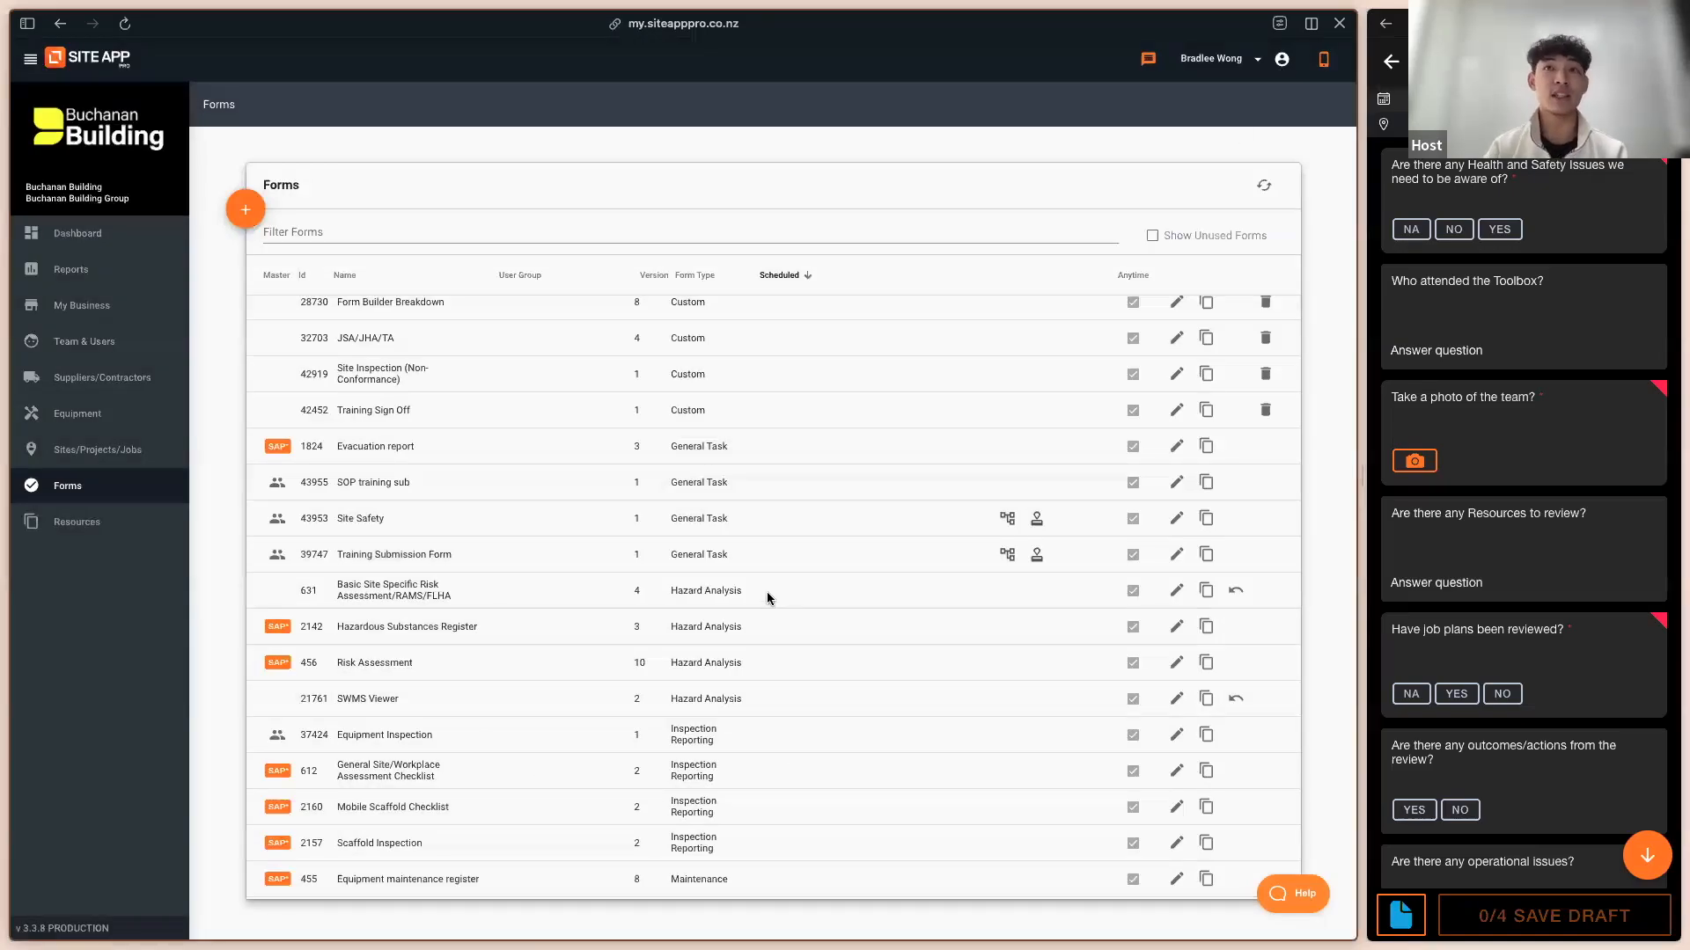
Step: Include unused forms in the forms list, review the ones flagged as unused, and hide them again
scroll(836, 585, down, 1)
scroll(818, 585, up, 4)
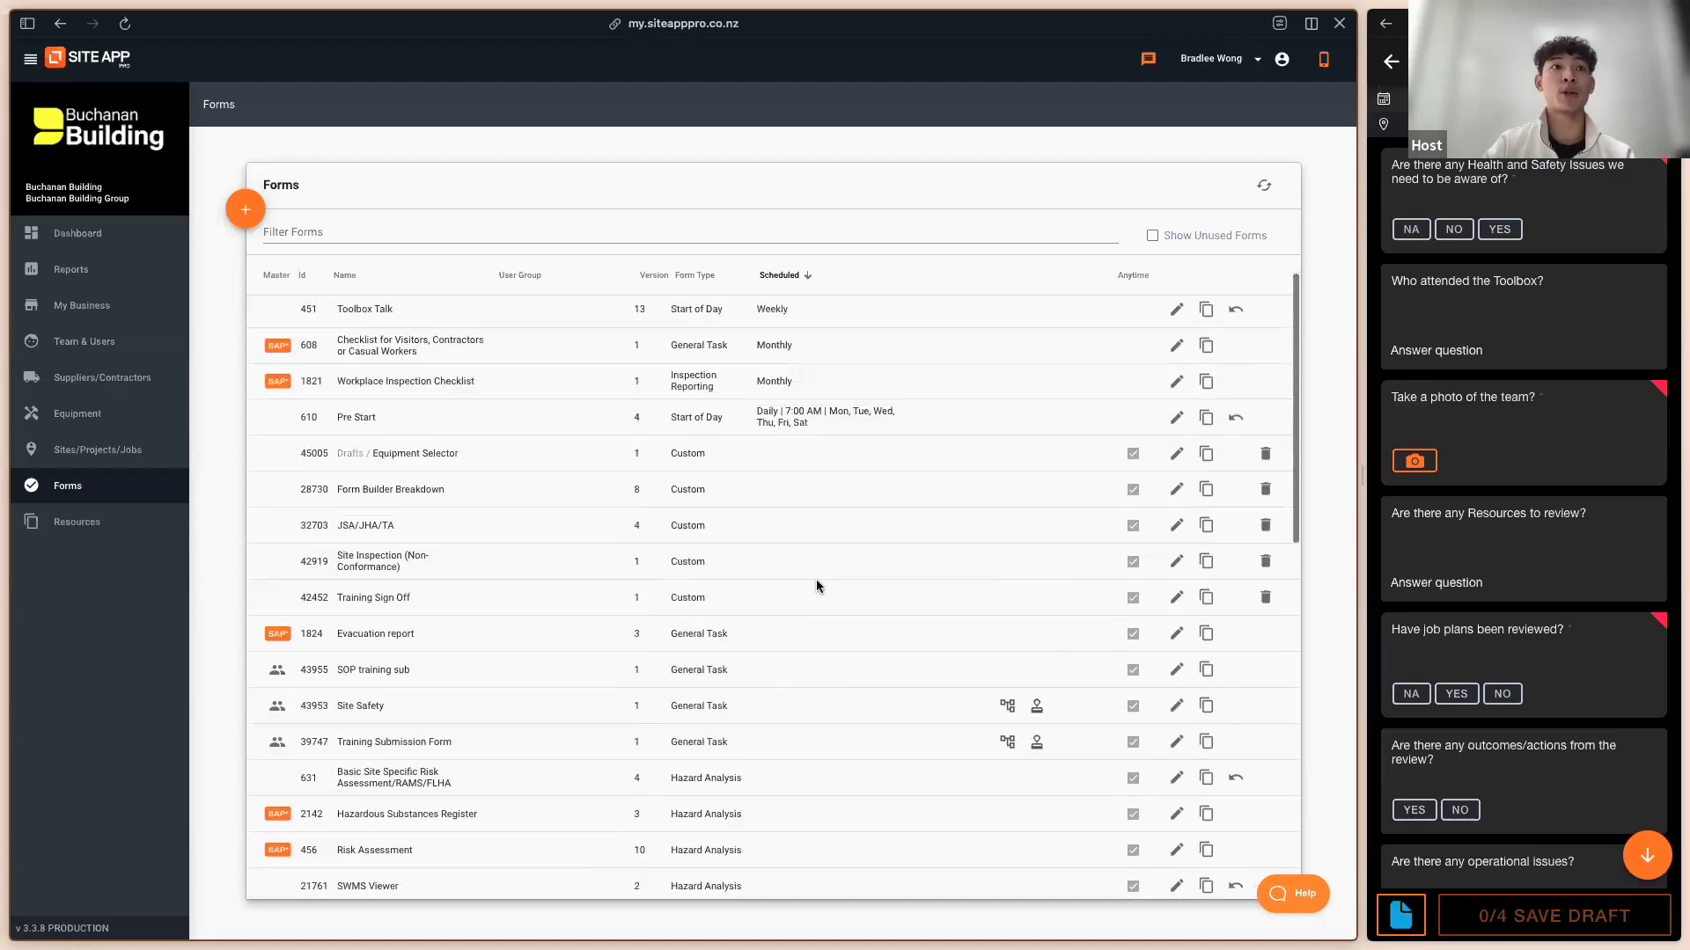
click(1152, 236)
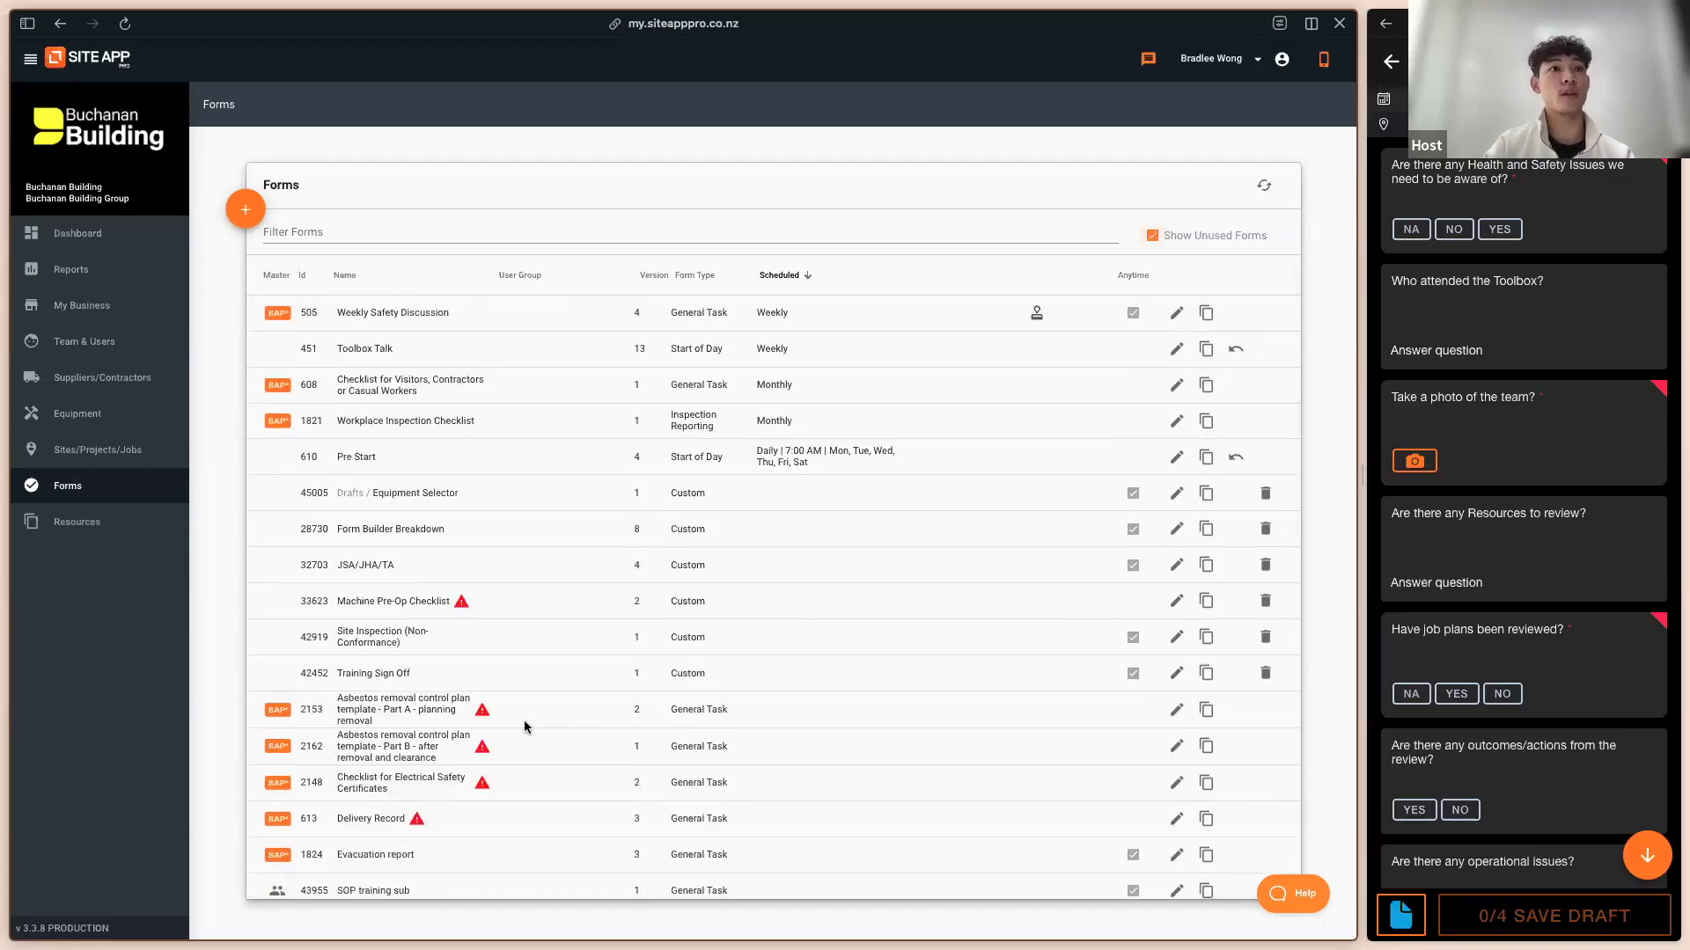
drag(493, 792, 476, 780)
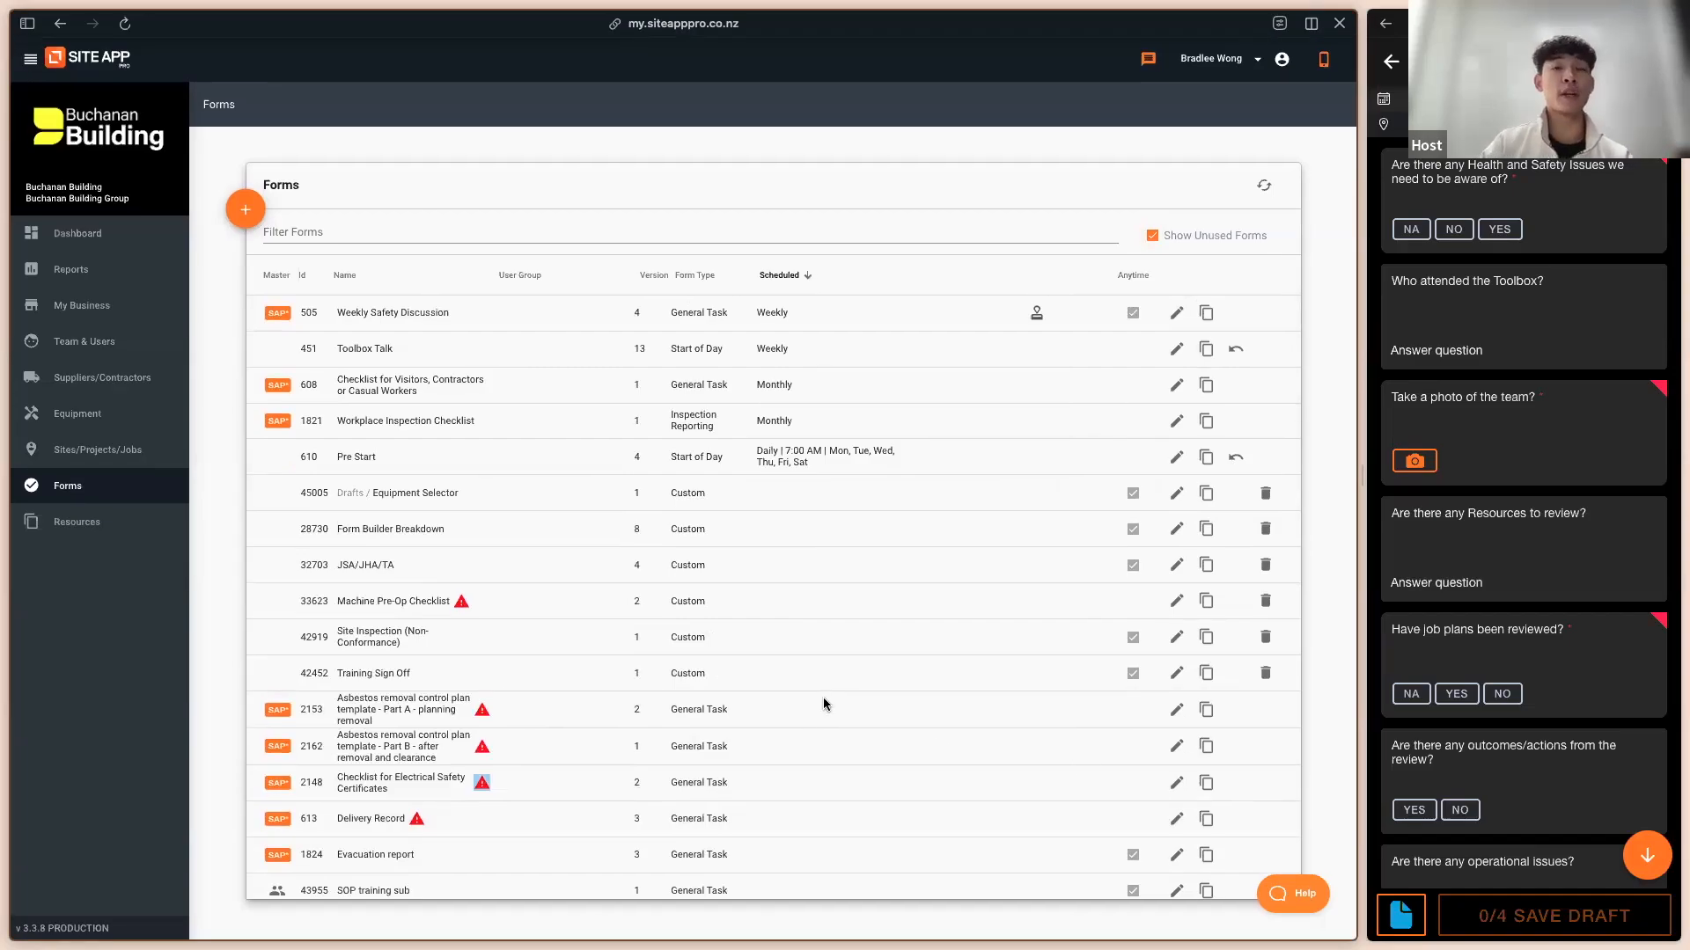
scroll(607, 683, down, 5)
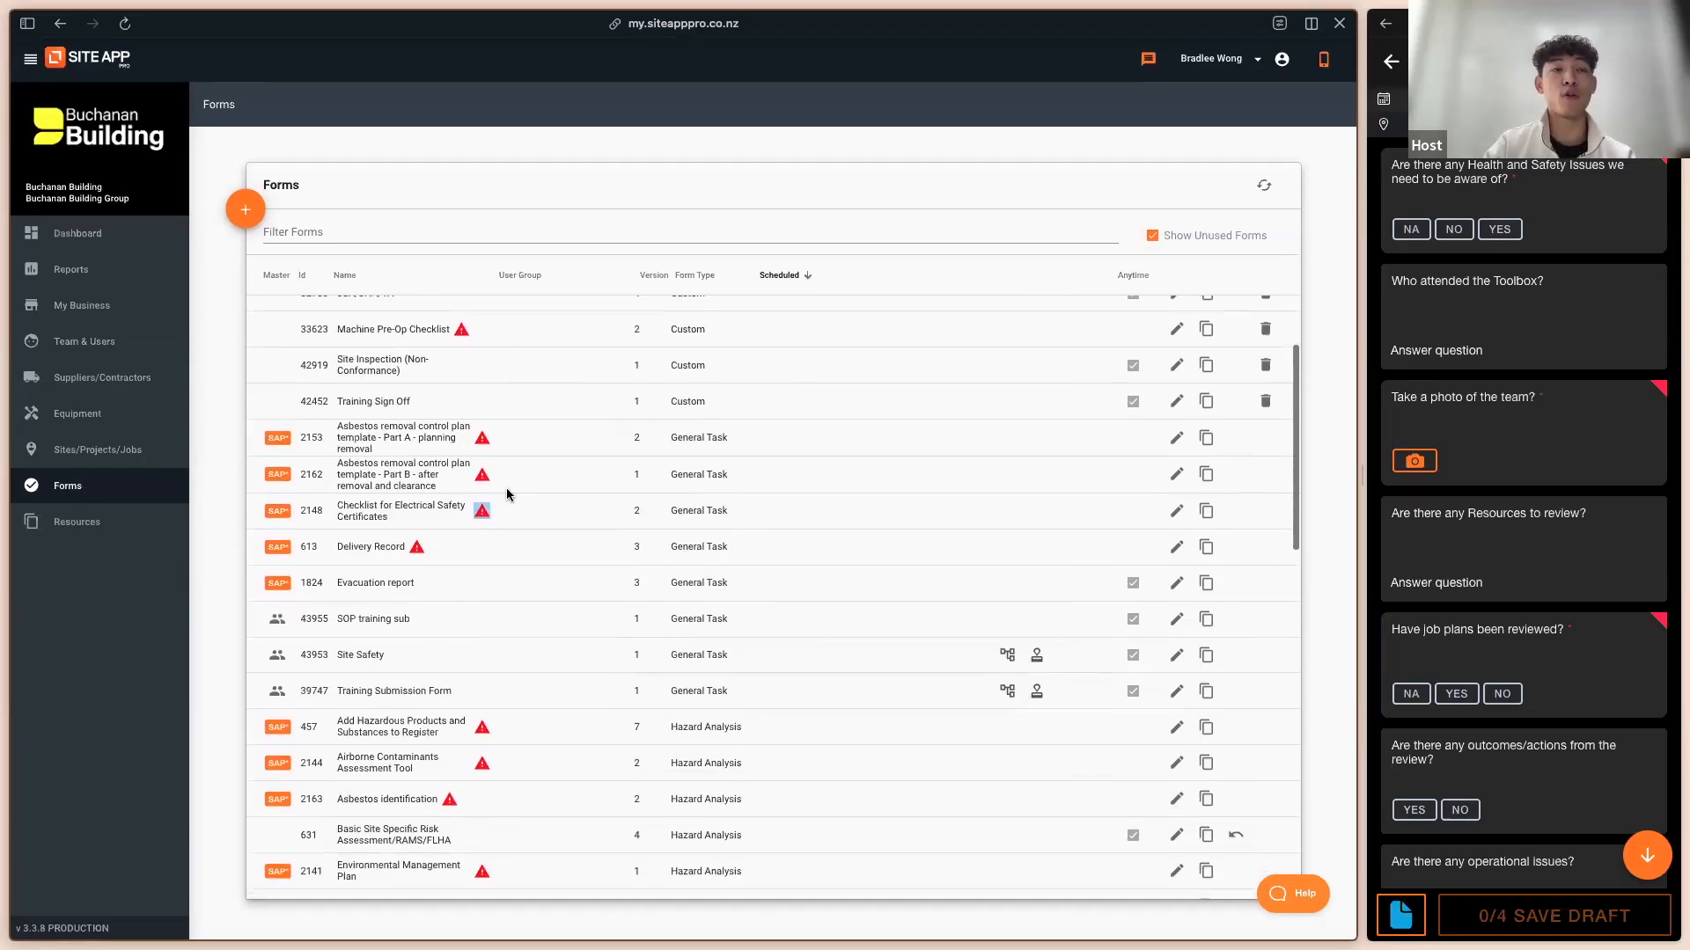
scroll(477, 463, down, 4)
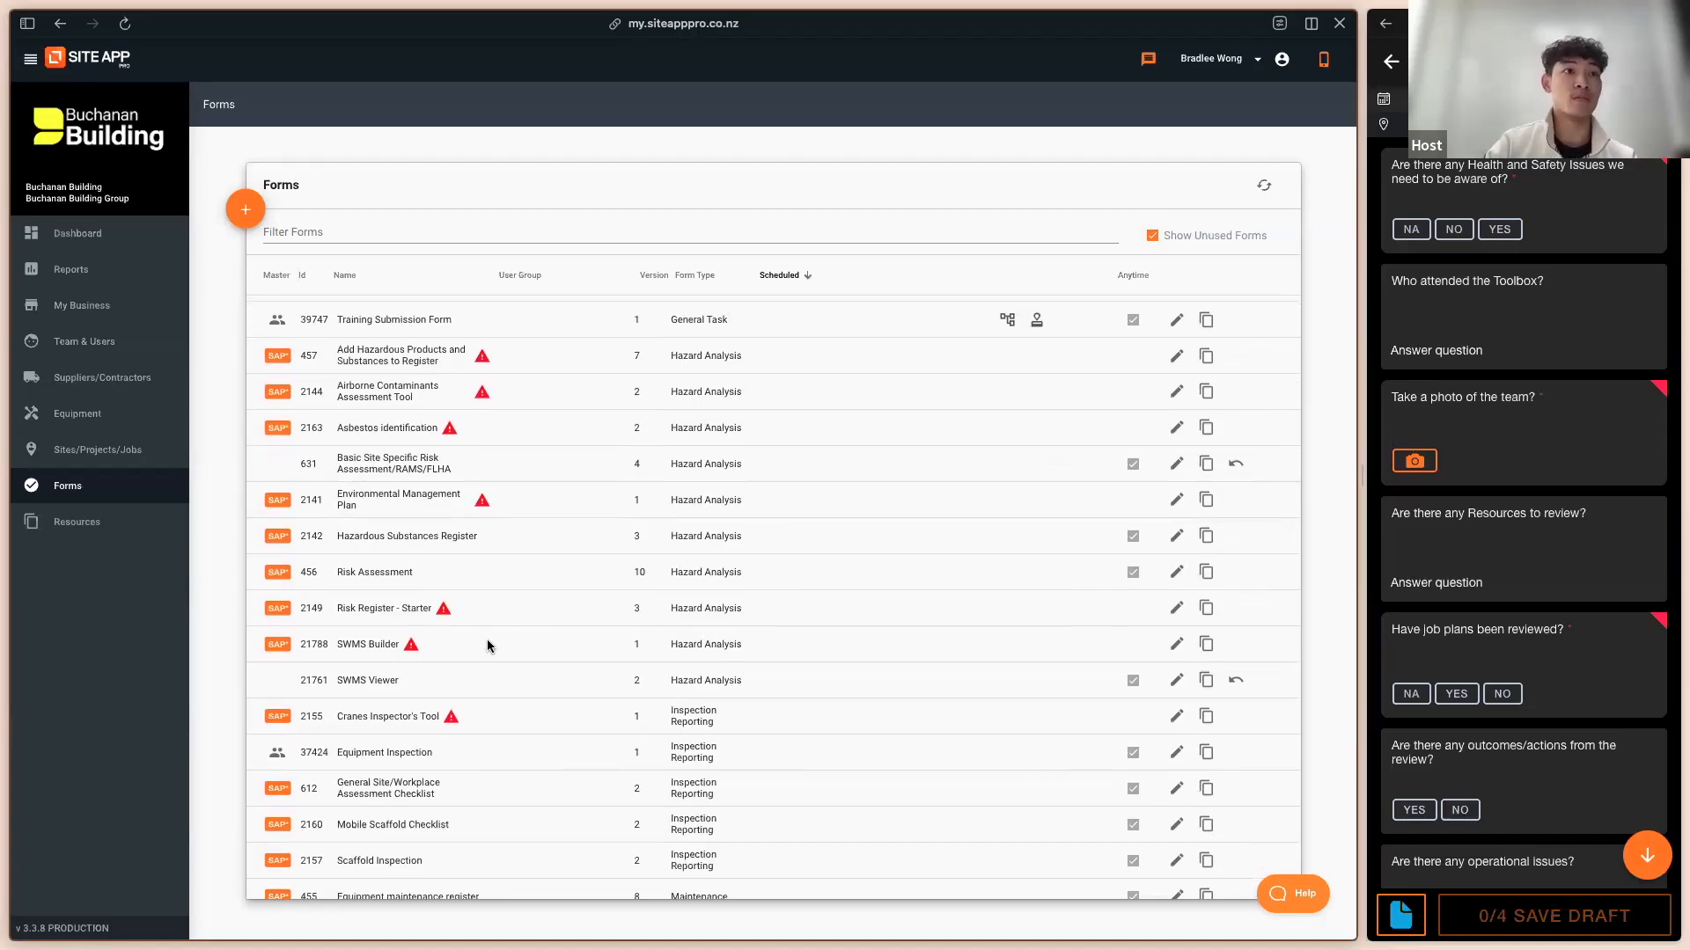
scroll(488, 647, up, 10)
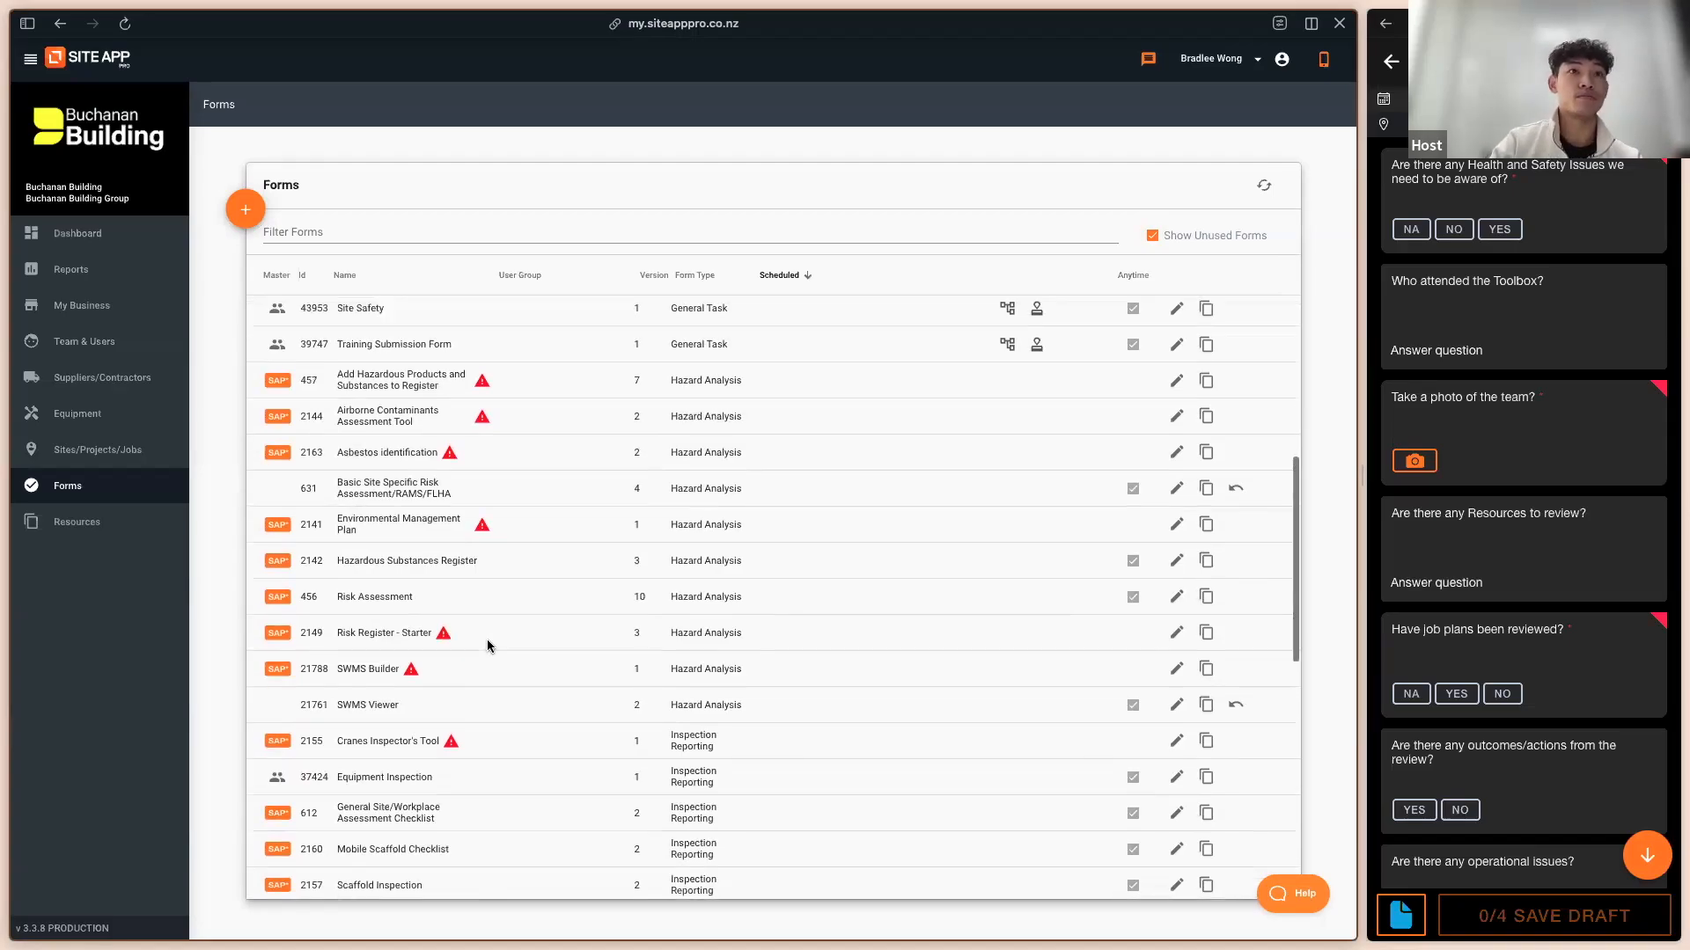
click(1154, 238)
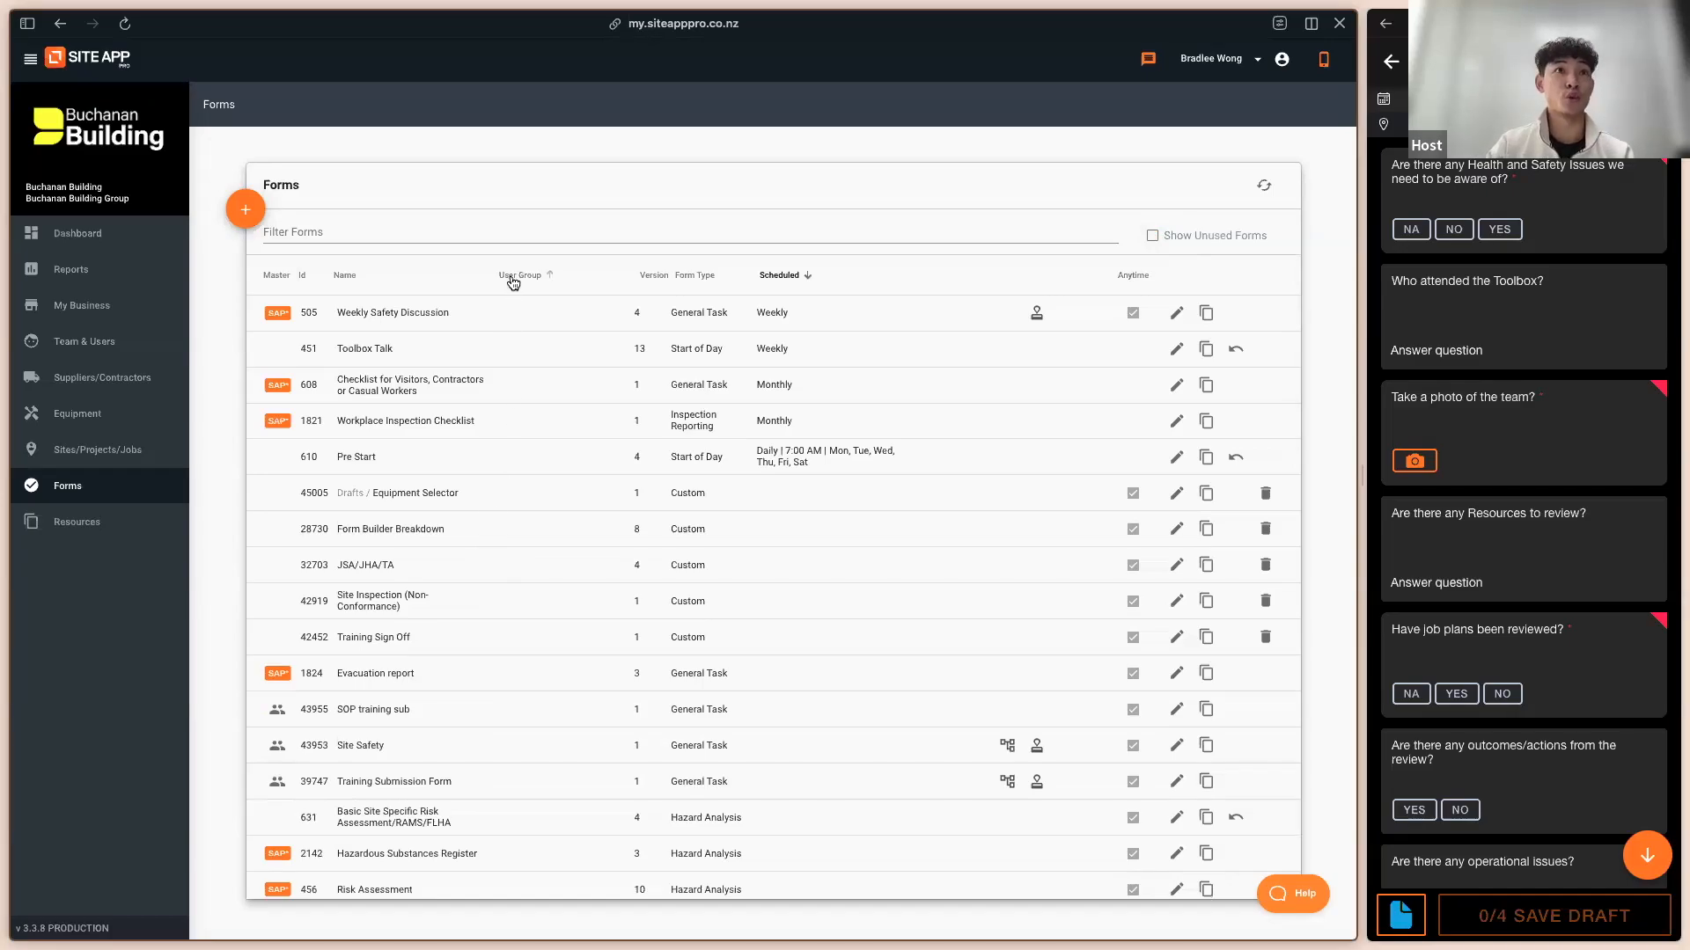
Step: Return the mobile app to its to-do list and examine the Toolbox Talk entry in the forms list
scroll(517, 280, down, 1)
click(1391, 62)
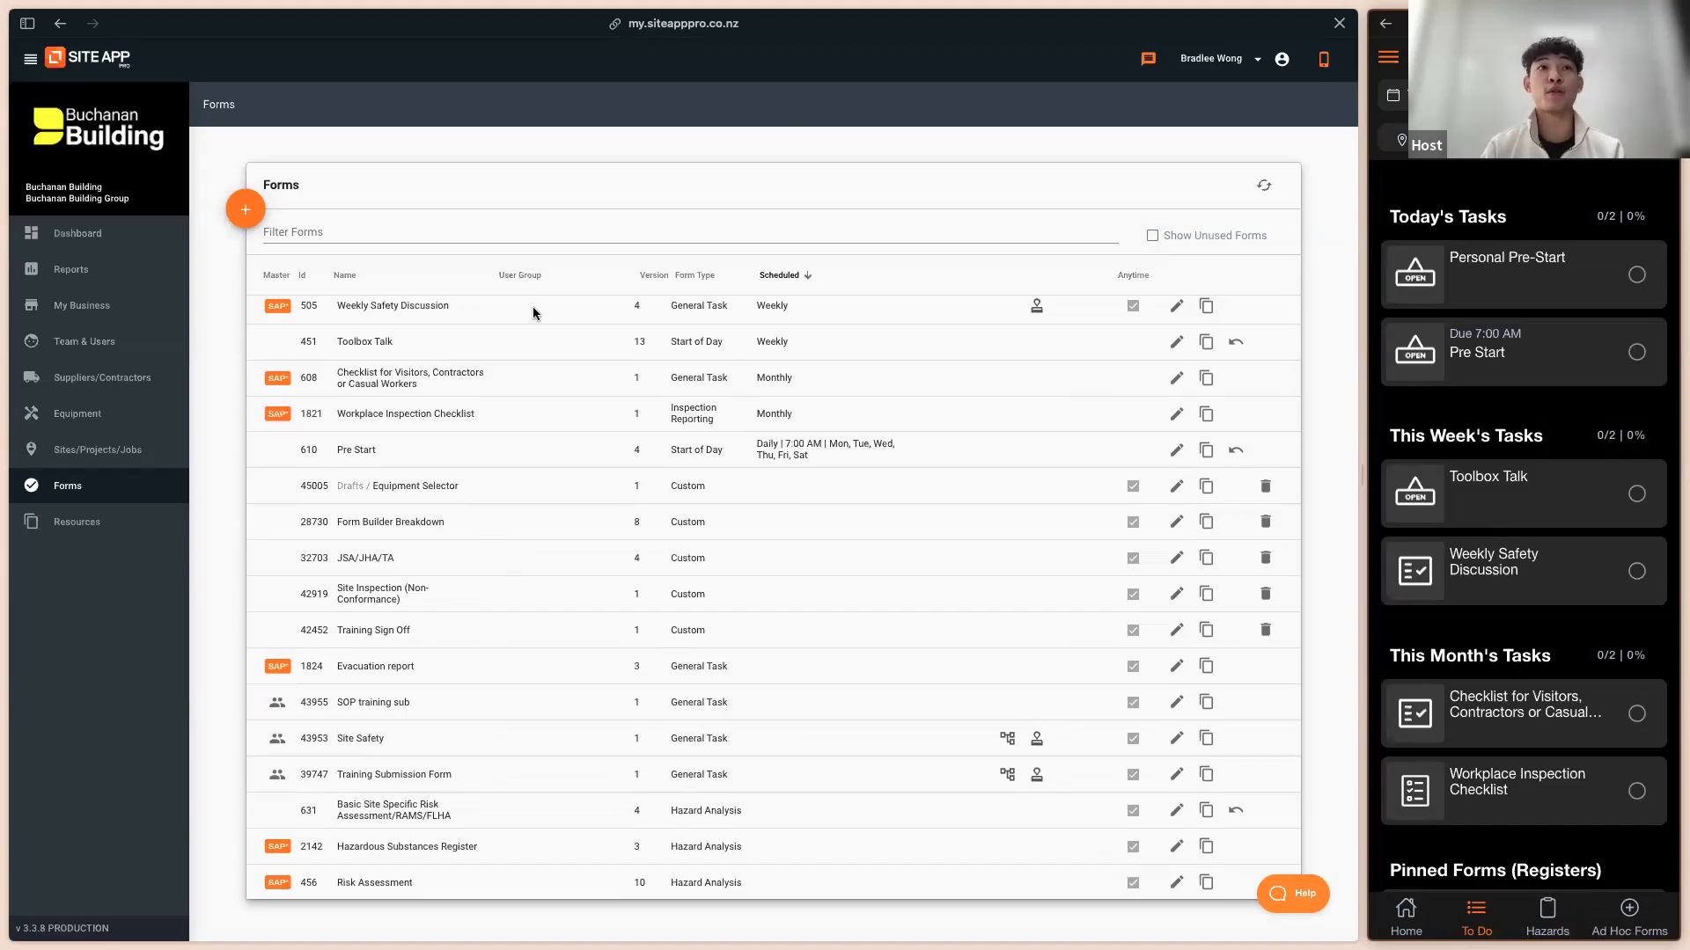
drag(392, 343, 337, 343)
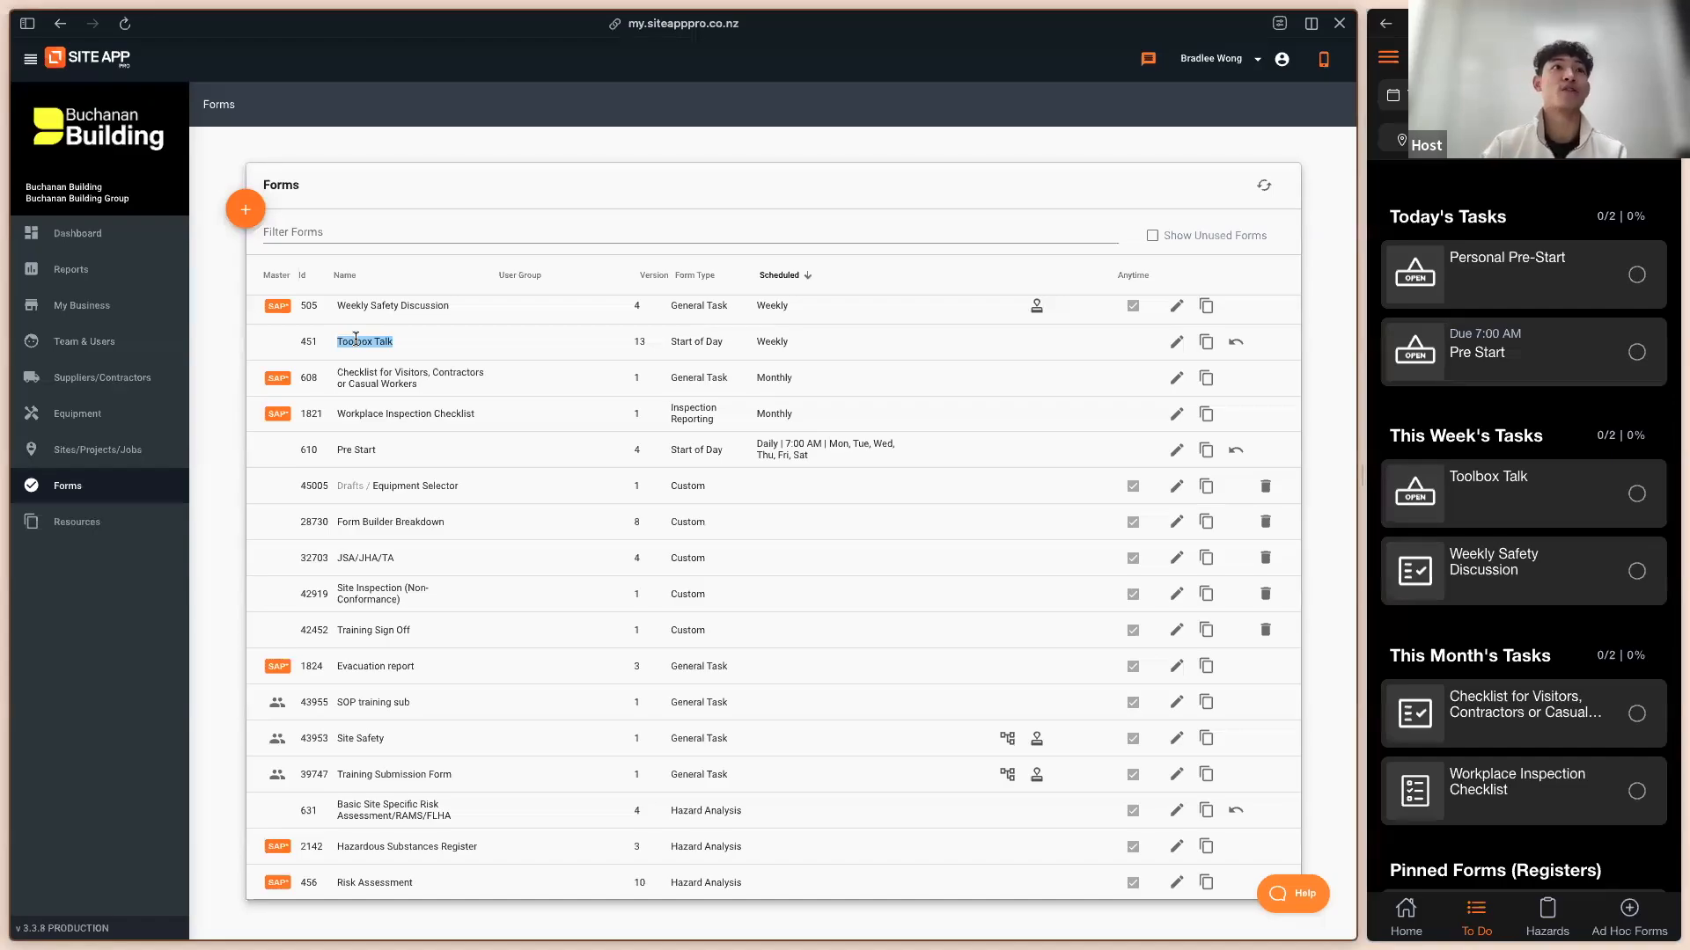
click(630, 351)
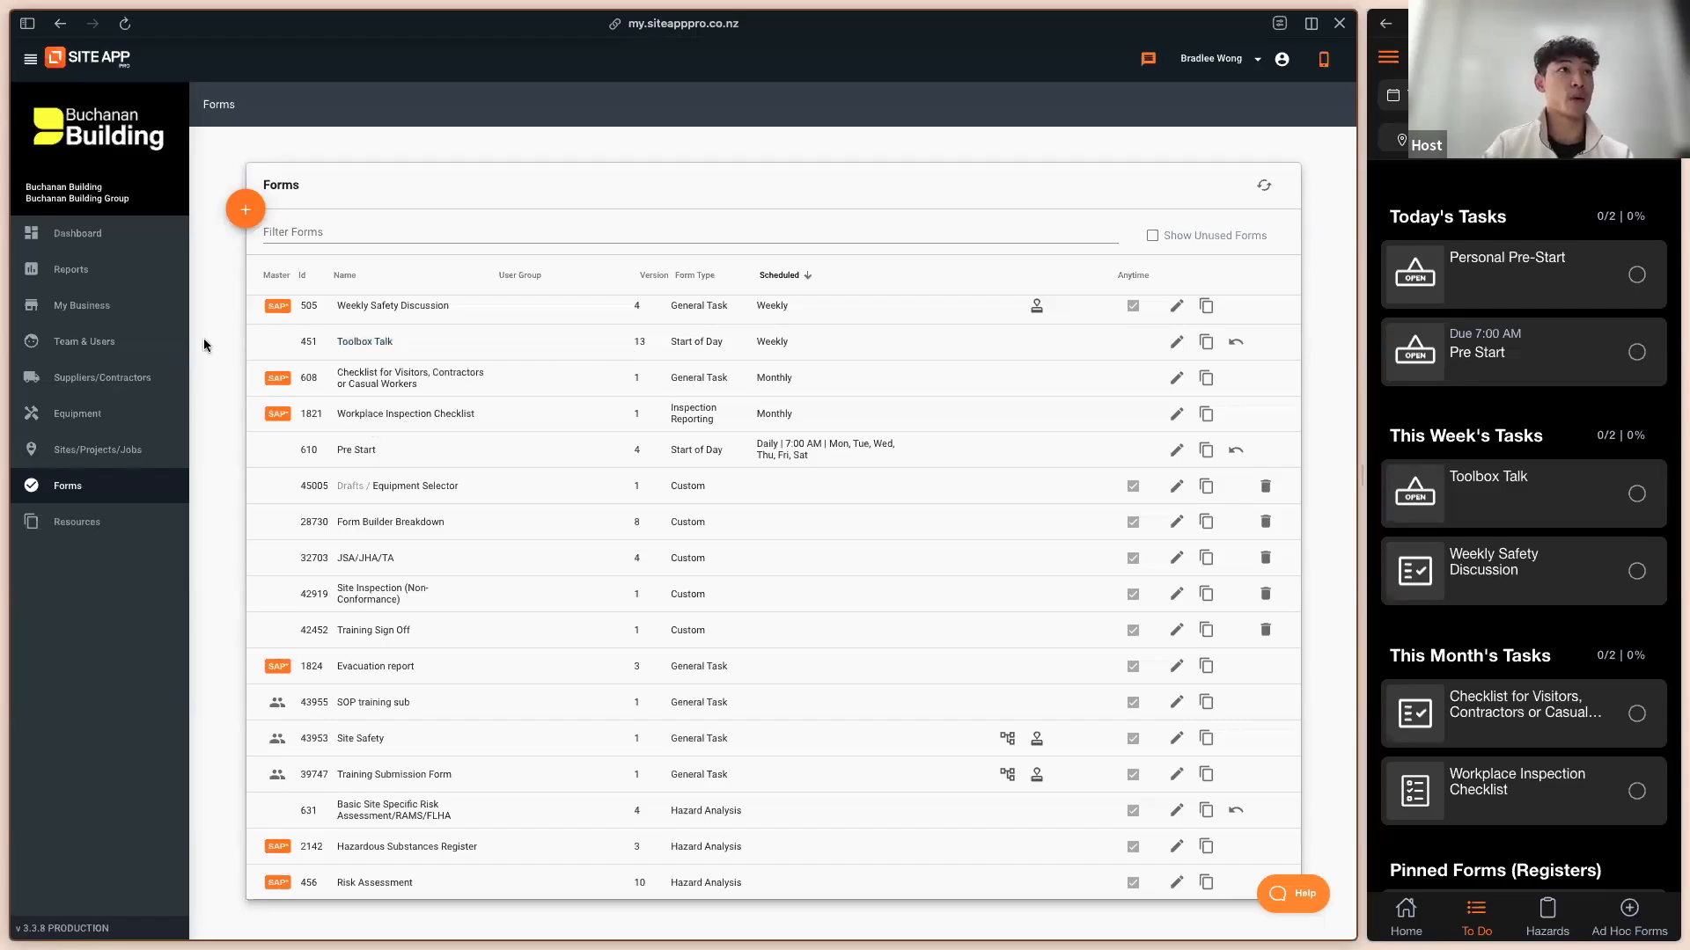
Step: Open the My Business settings and locate the User Group section
click(131, 321)
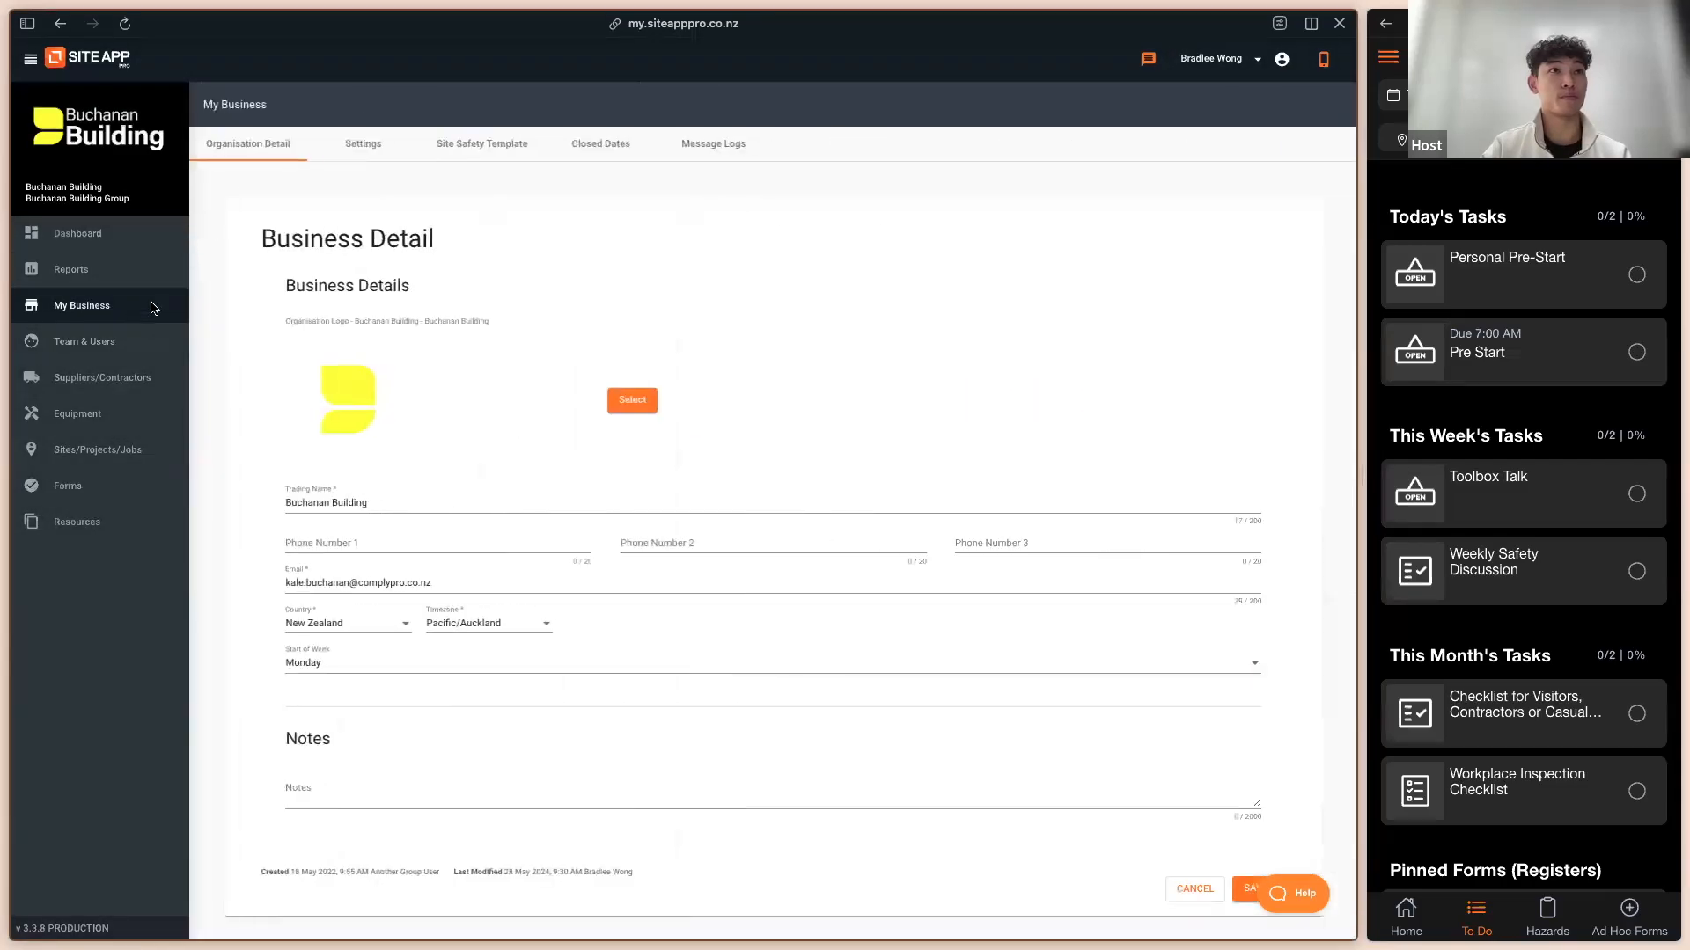
click(353, 162)
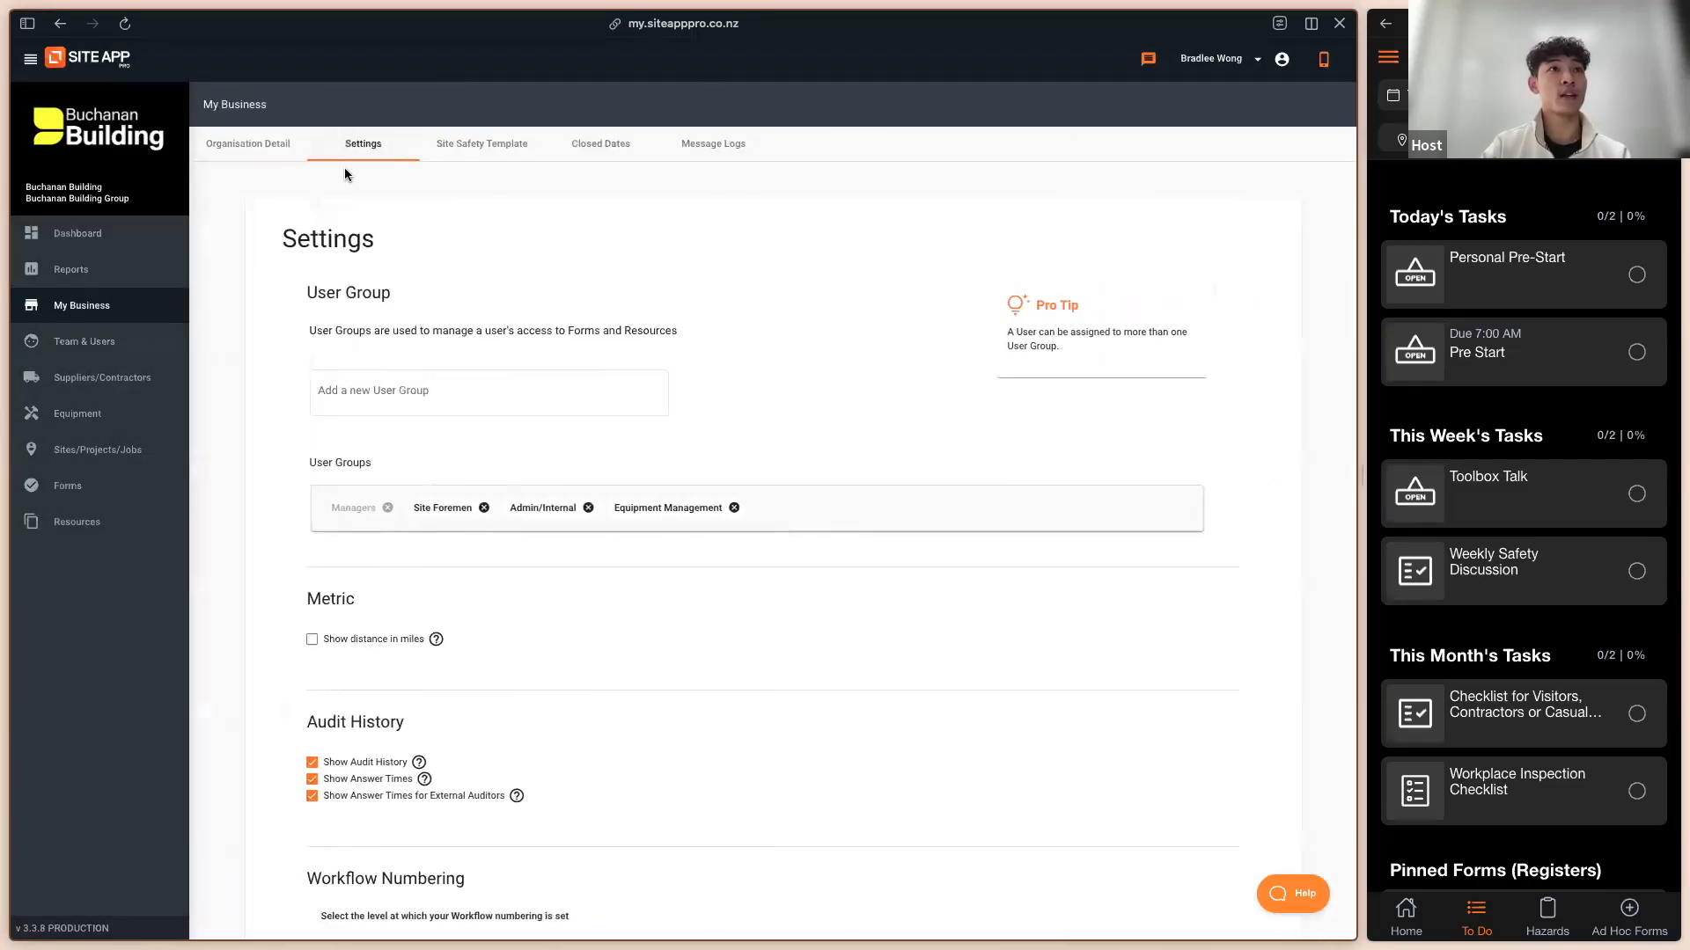
drag(309, 294, 391, 296)
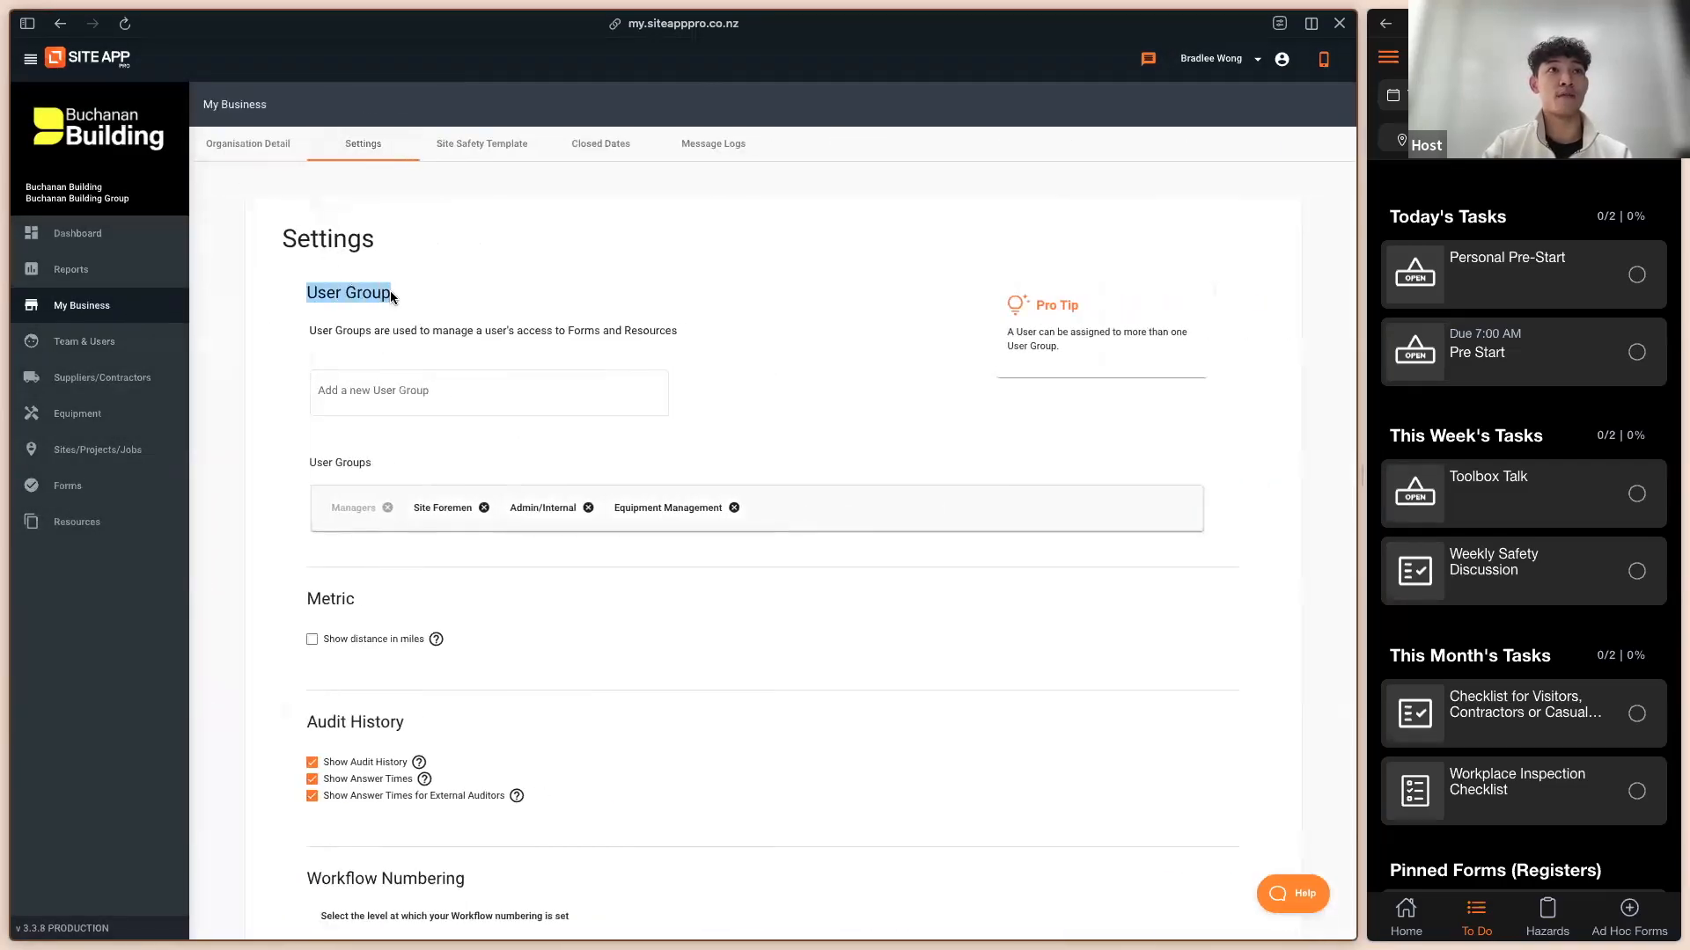
Step: Enter Site Foremen as the name for a new user group, and clear the entry without adding it
click(454, 405)
click(454, 405)
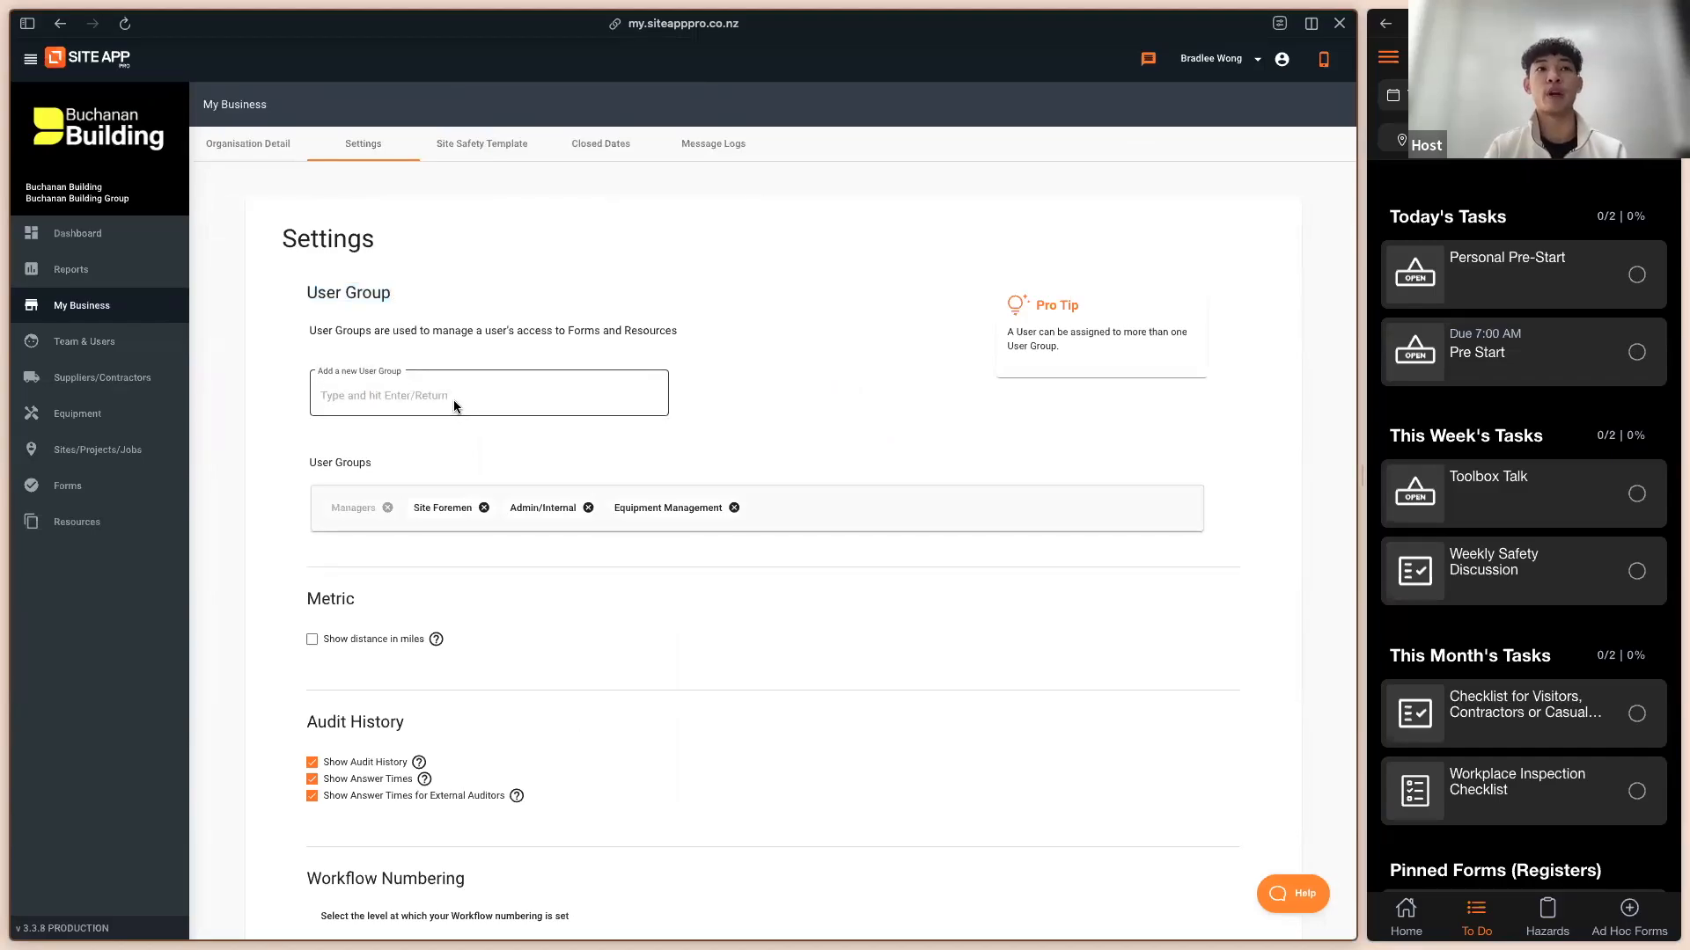
text(S)
key(BackSpace)
text(SIte FOrem)
key(BackSpace)
key(BackSpace)
key(BackSpace)
key(BackSpace)
text(oremen)
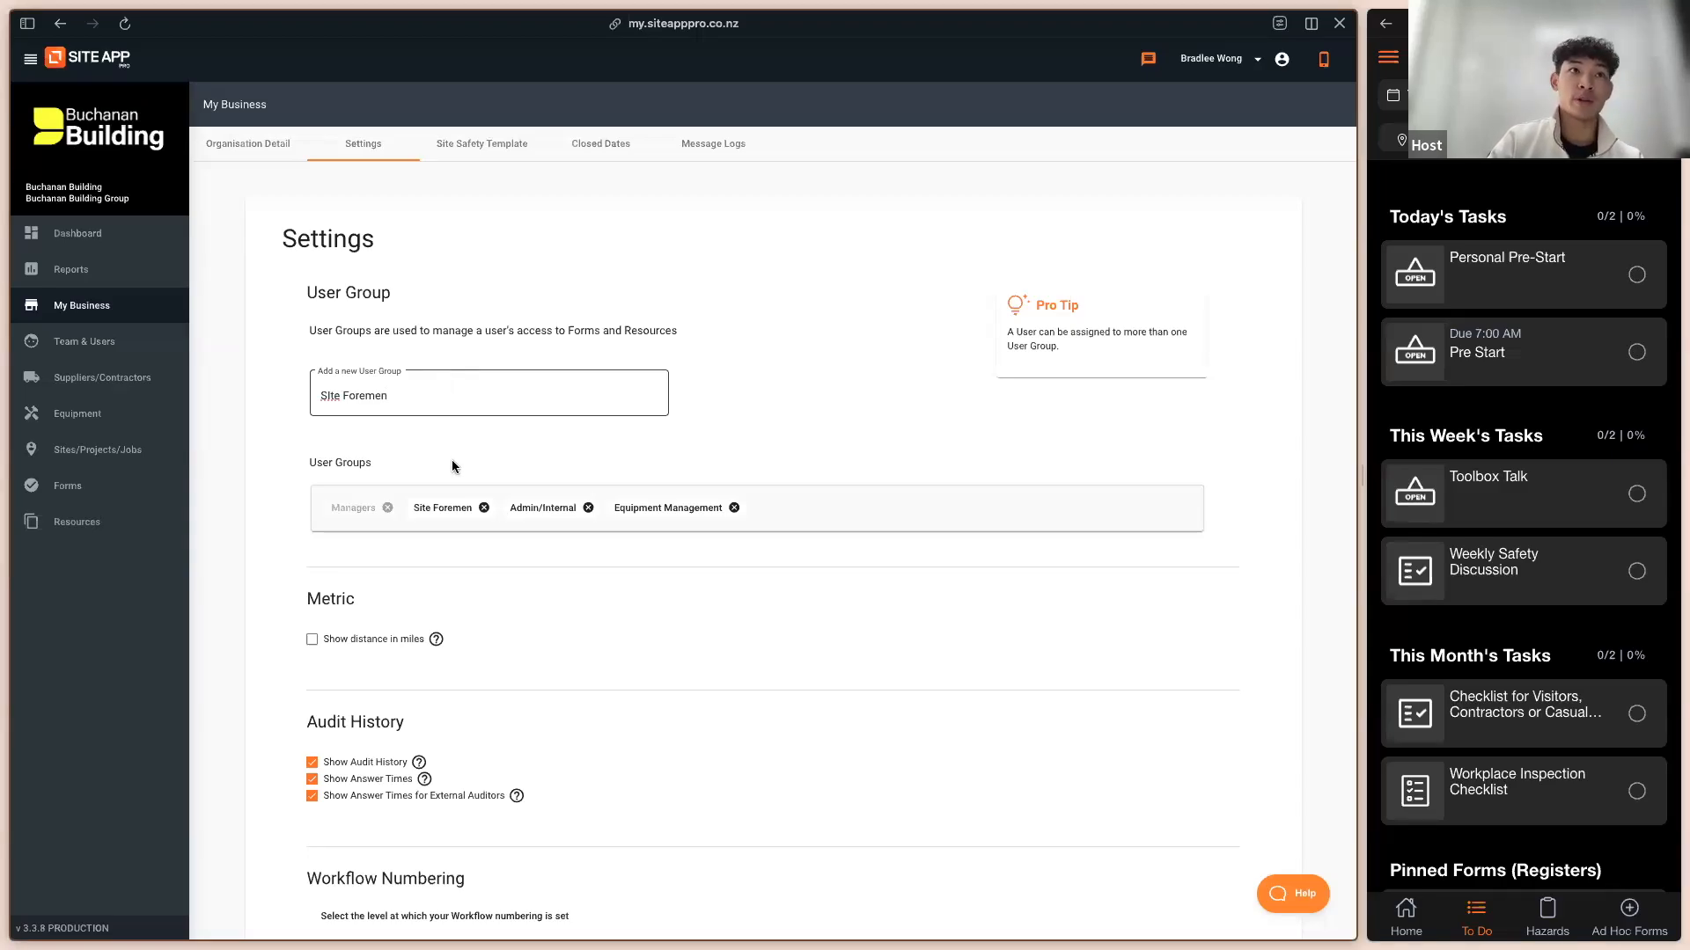
drag(392, 396, 279, 388)
key(BackSpace)
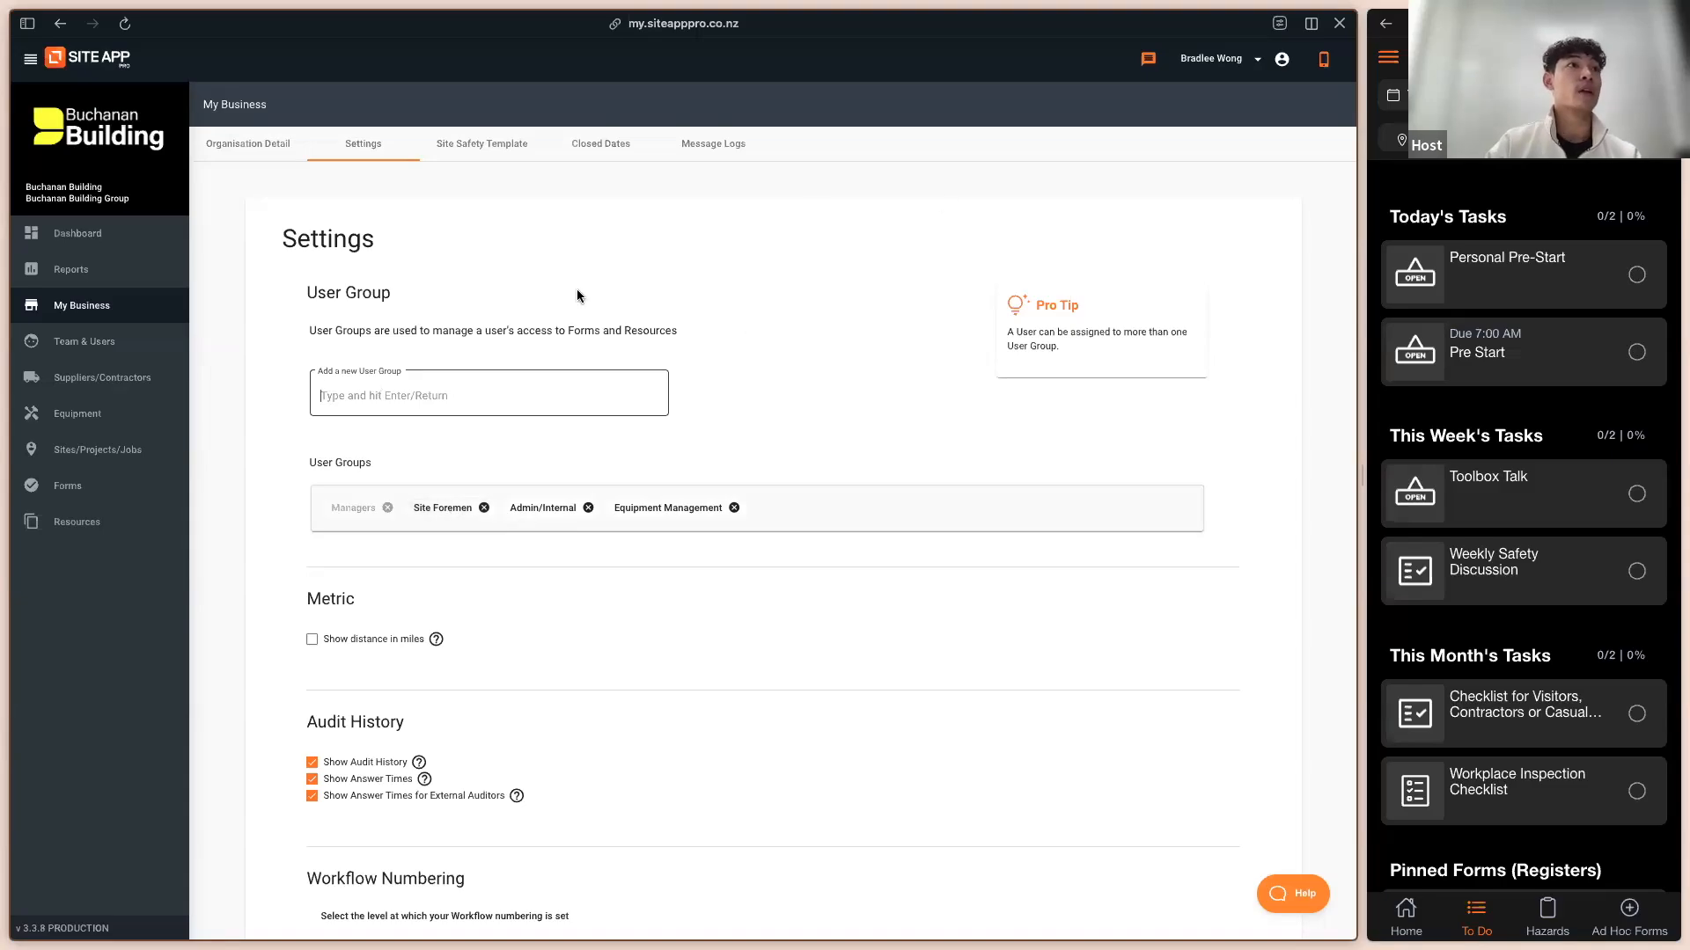
Step: Assign the Tablet Manager whose position is Team Lead to the Site Foremen user group and save the staff record
click(128, 351)
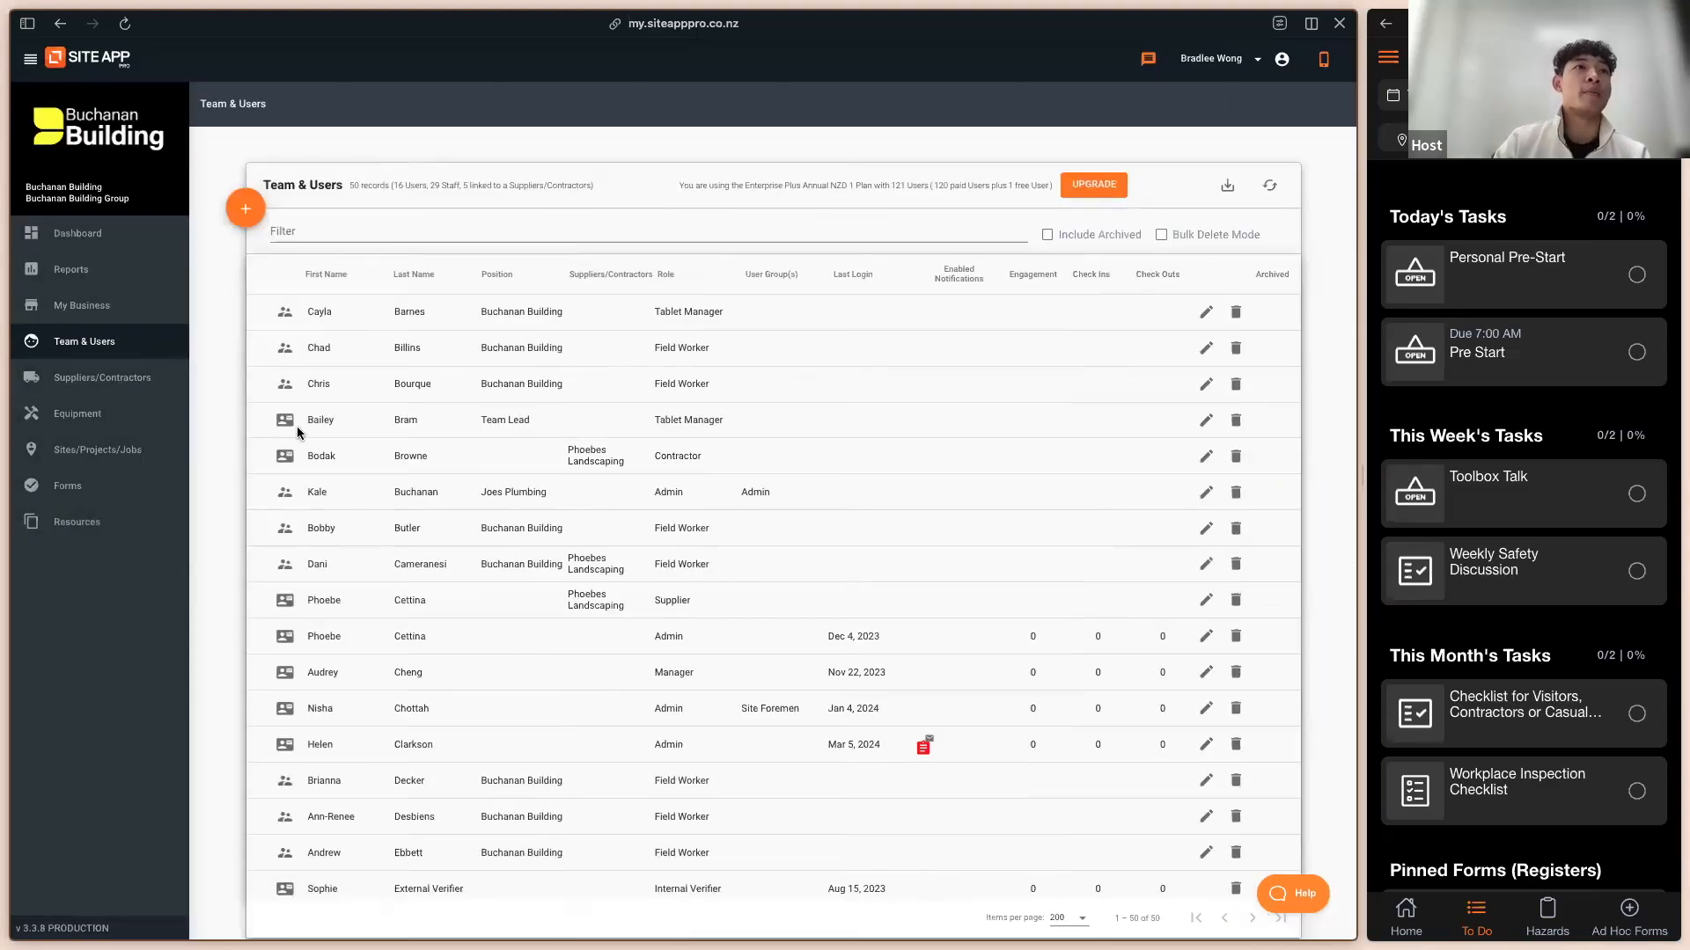
drag(320, 420, 356, 422)
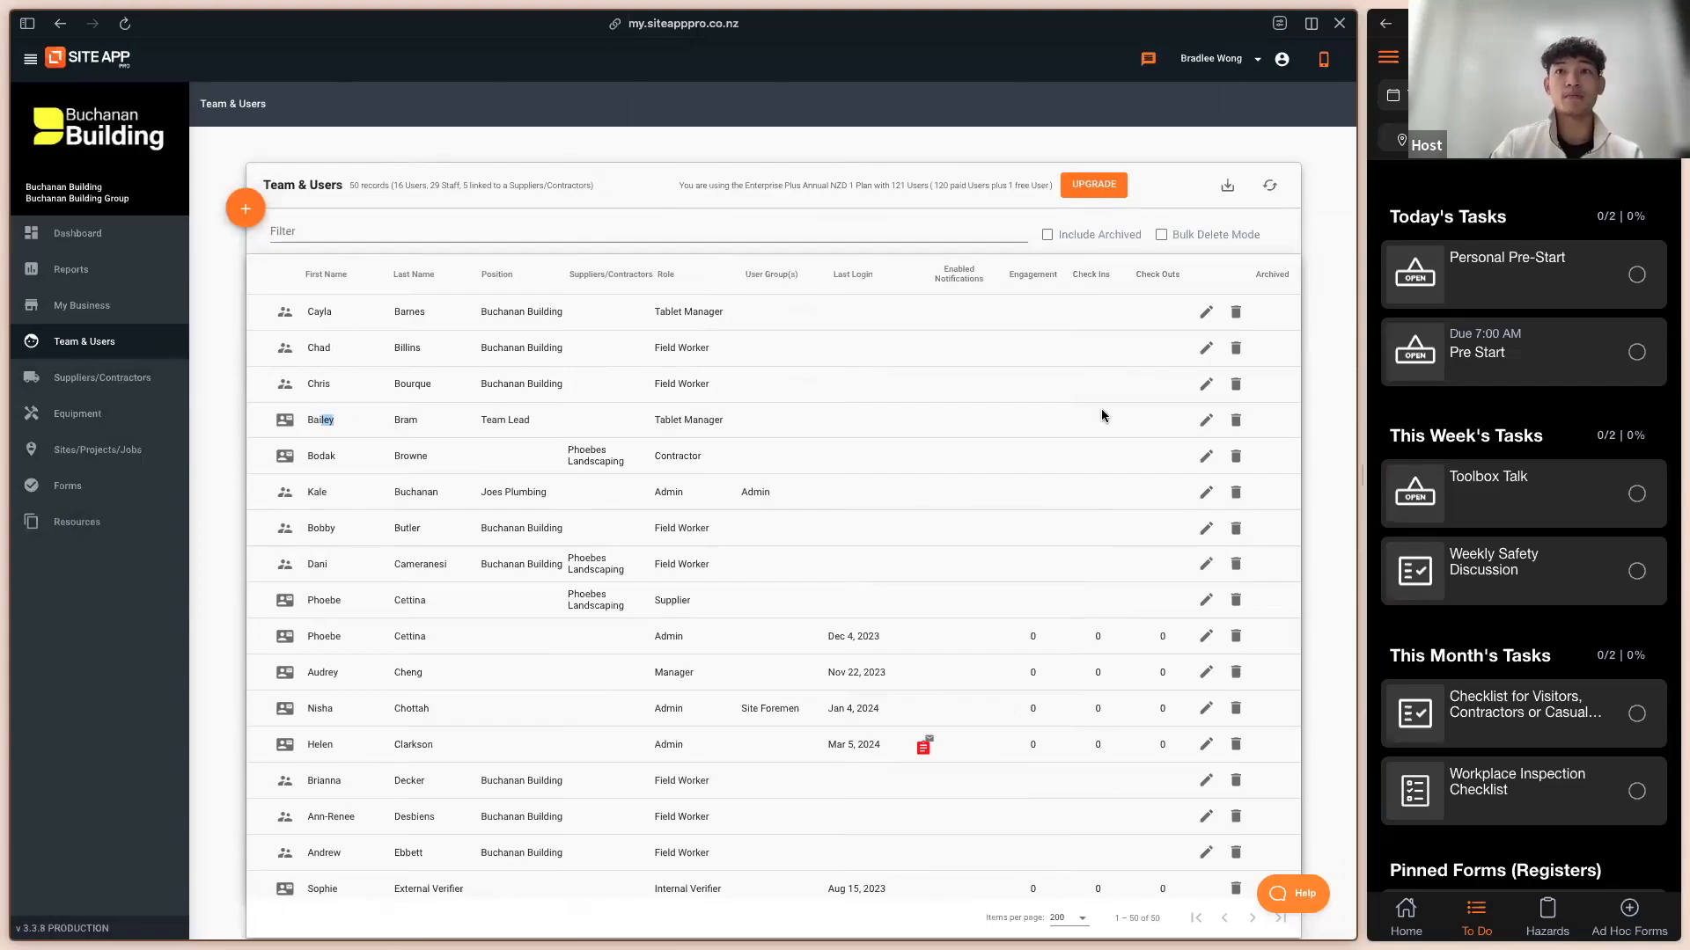
click(1208, 423)
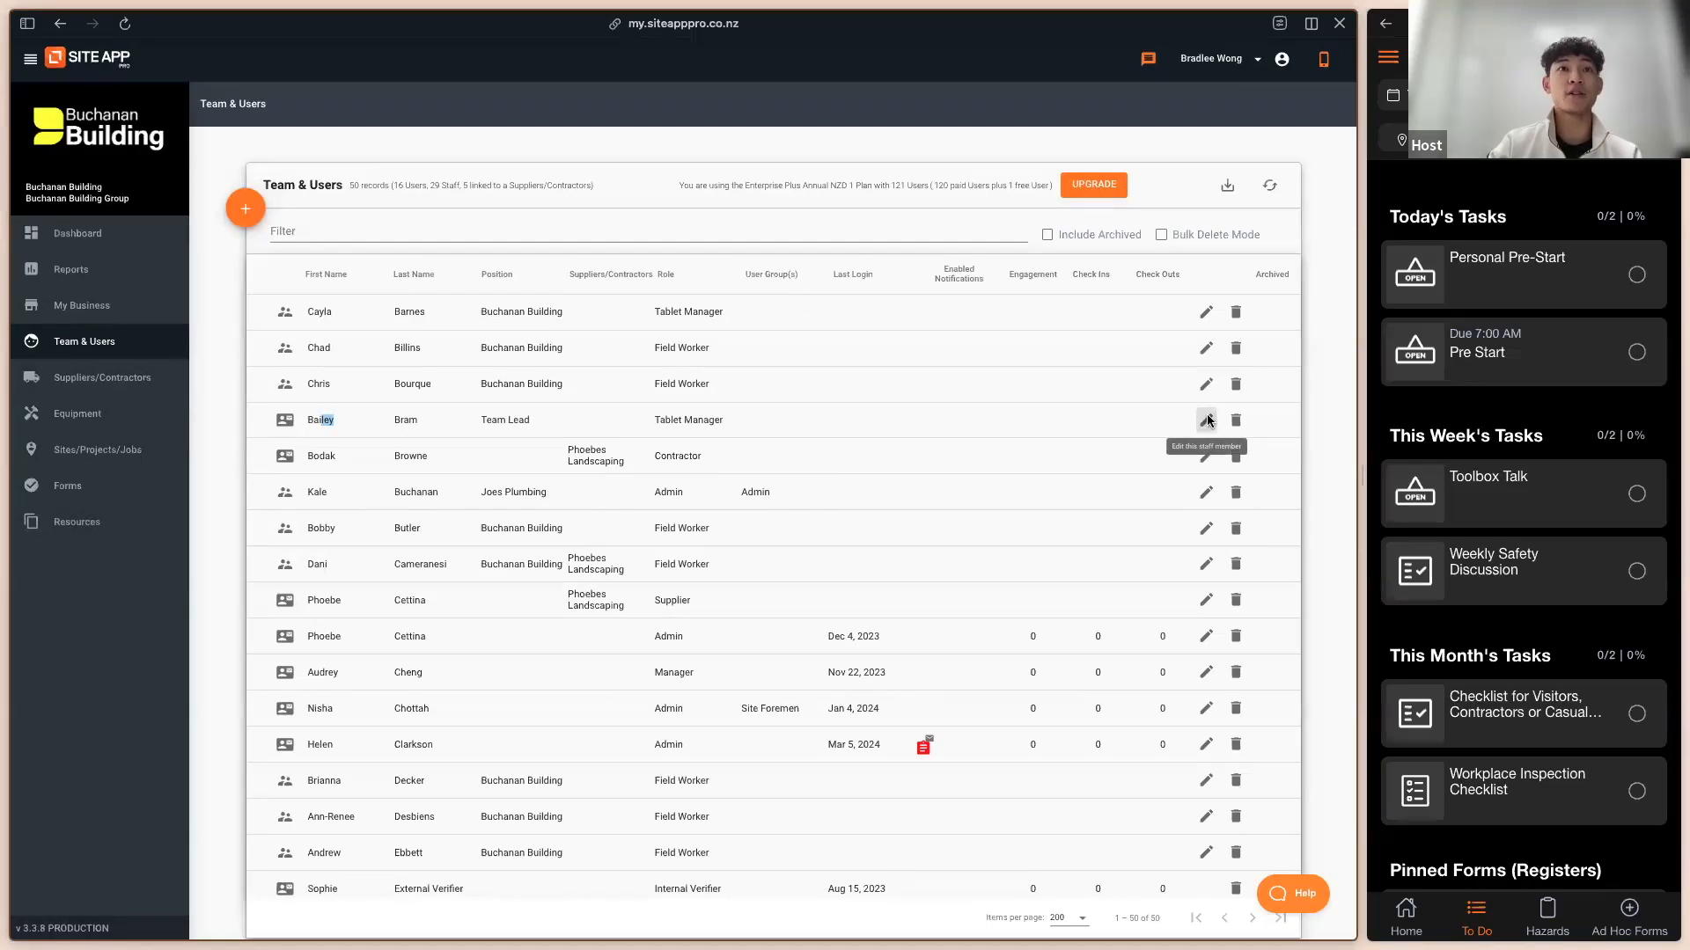
scroll(815, 470, down, 1)
scroll(815, 475, down, 2)
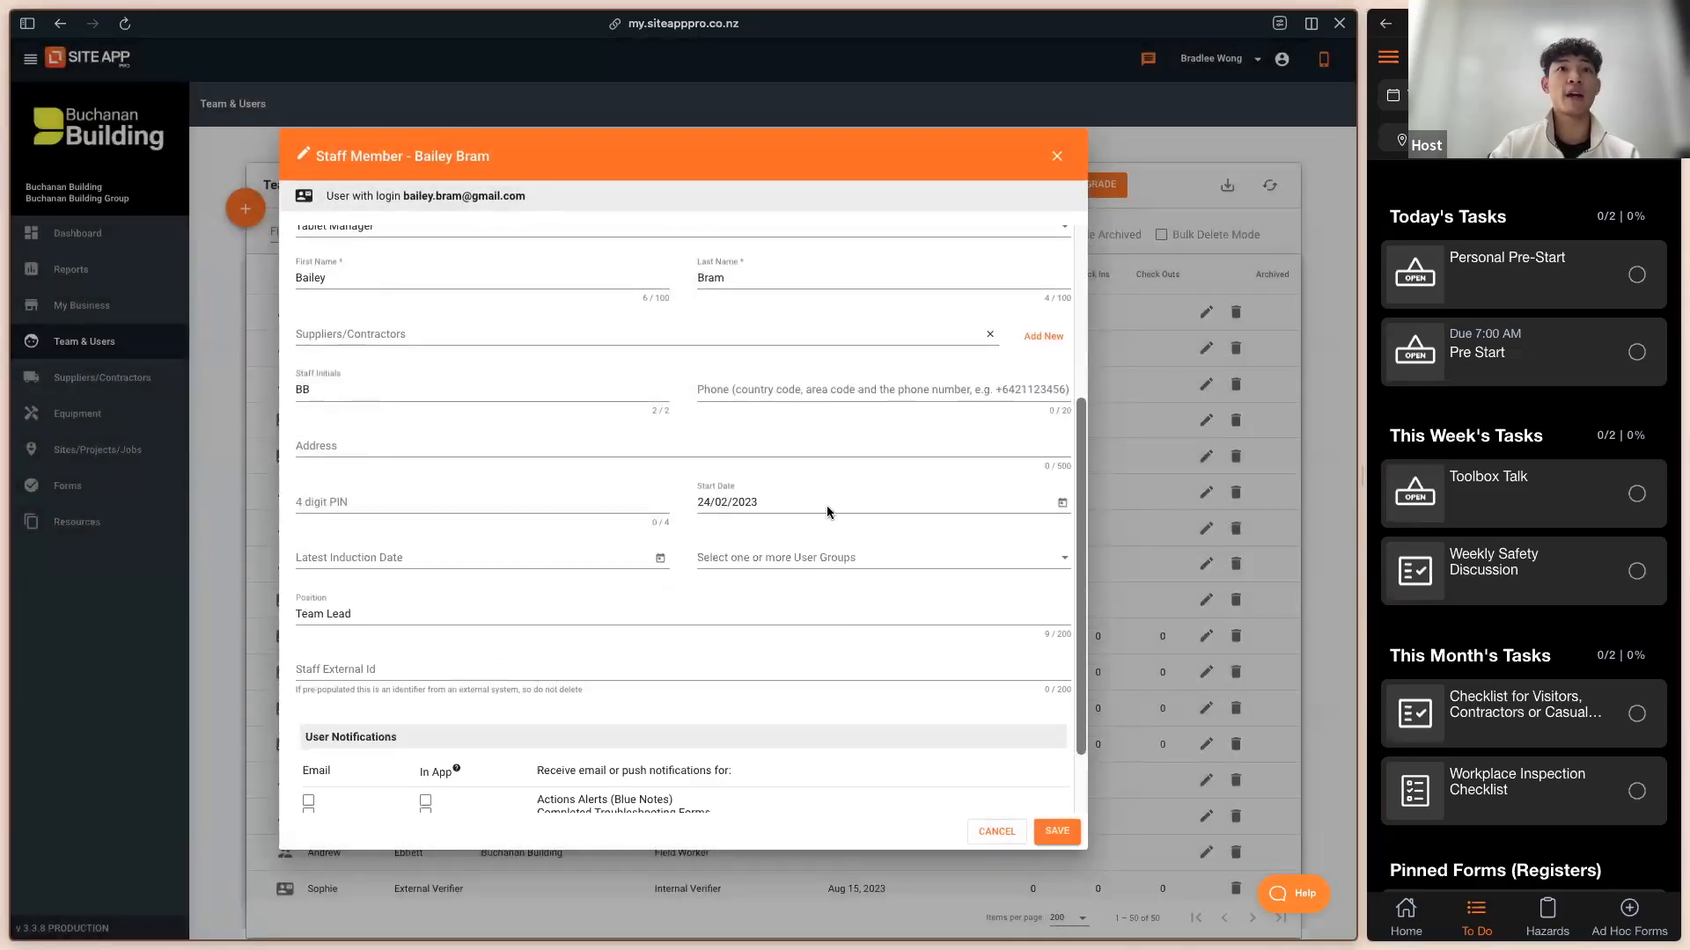
click(847, 560)
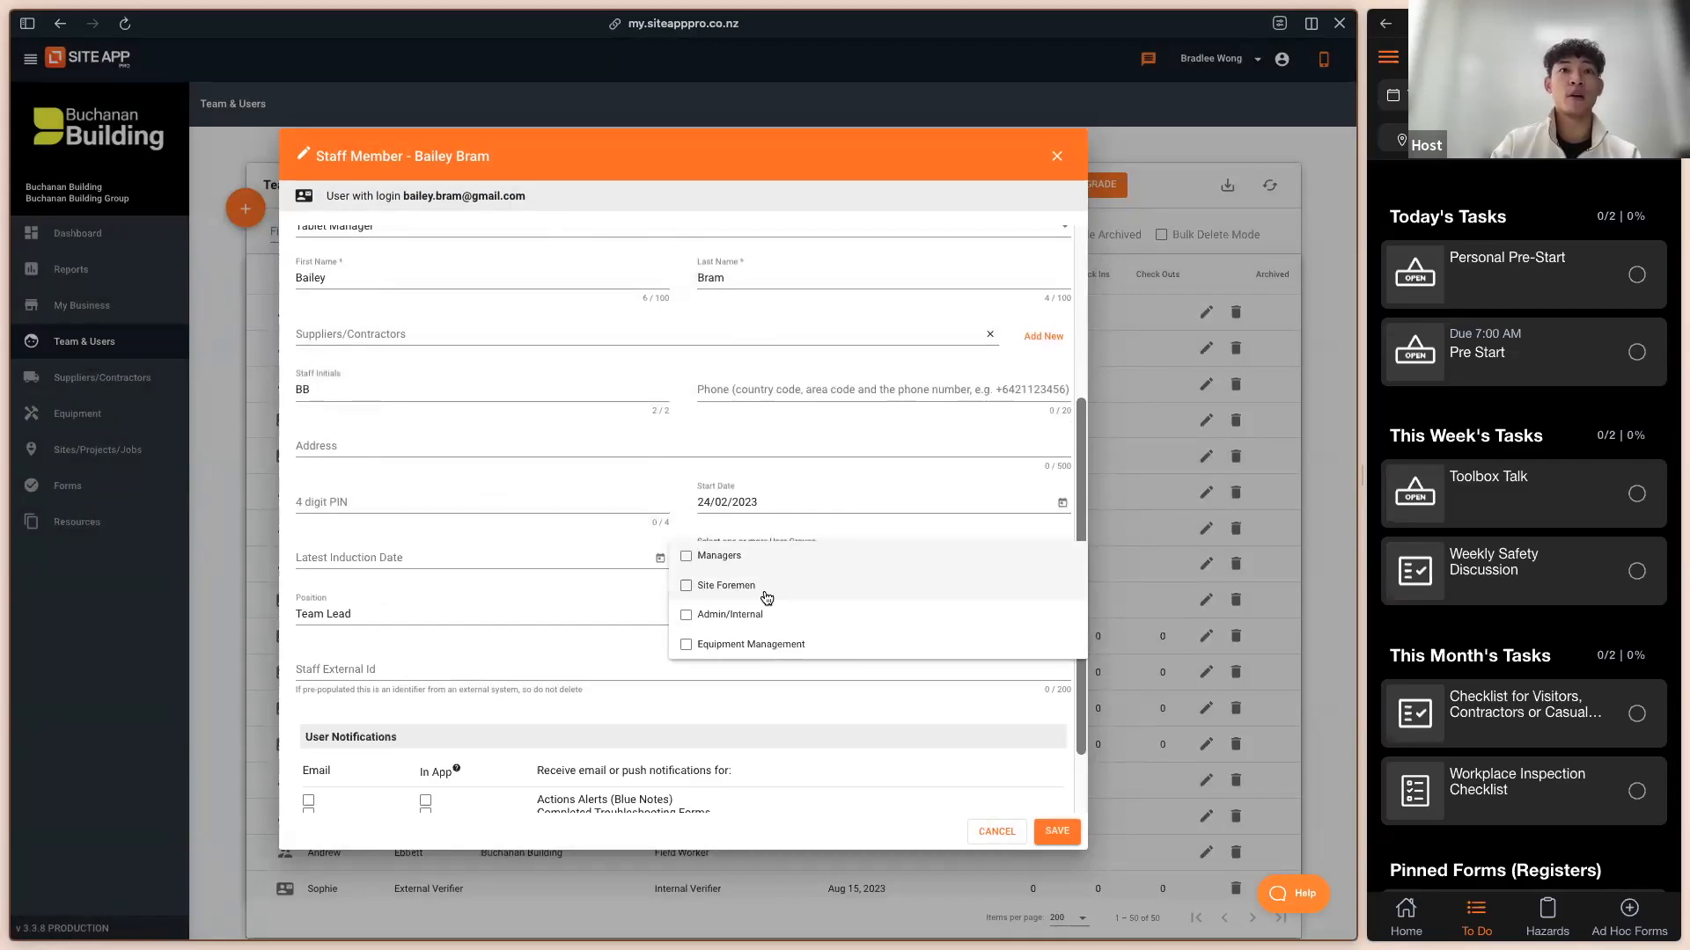
click(715, 595)
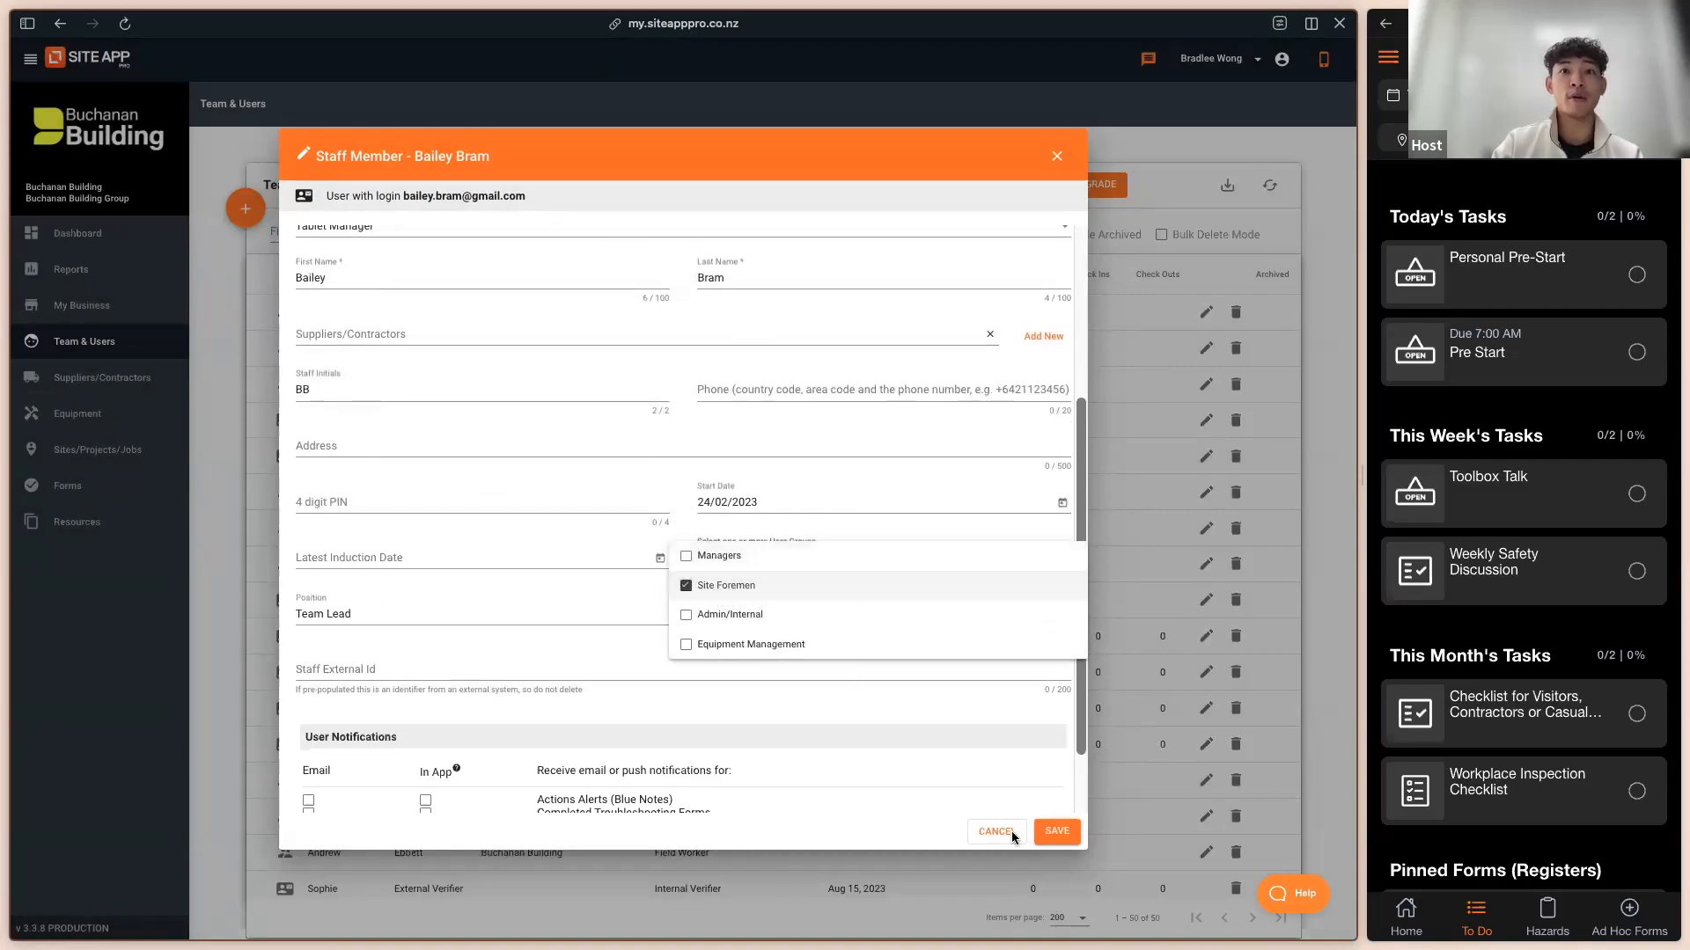
click(1055, 831)
click(1056, 831)
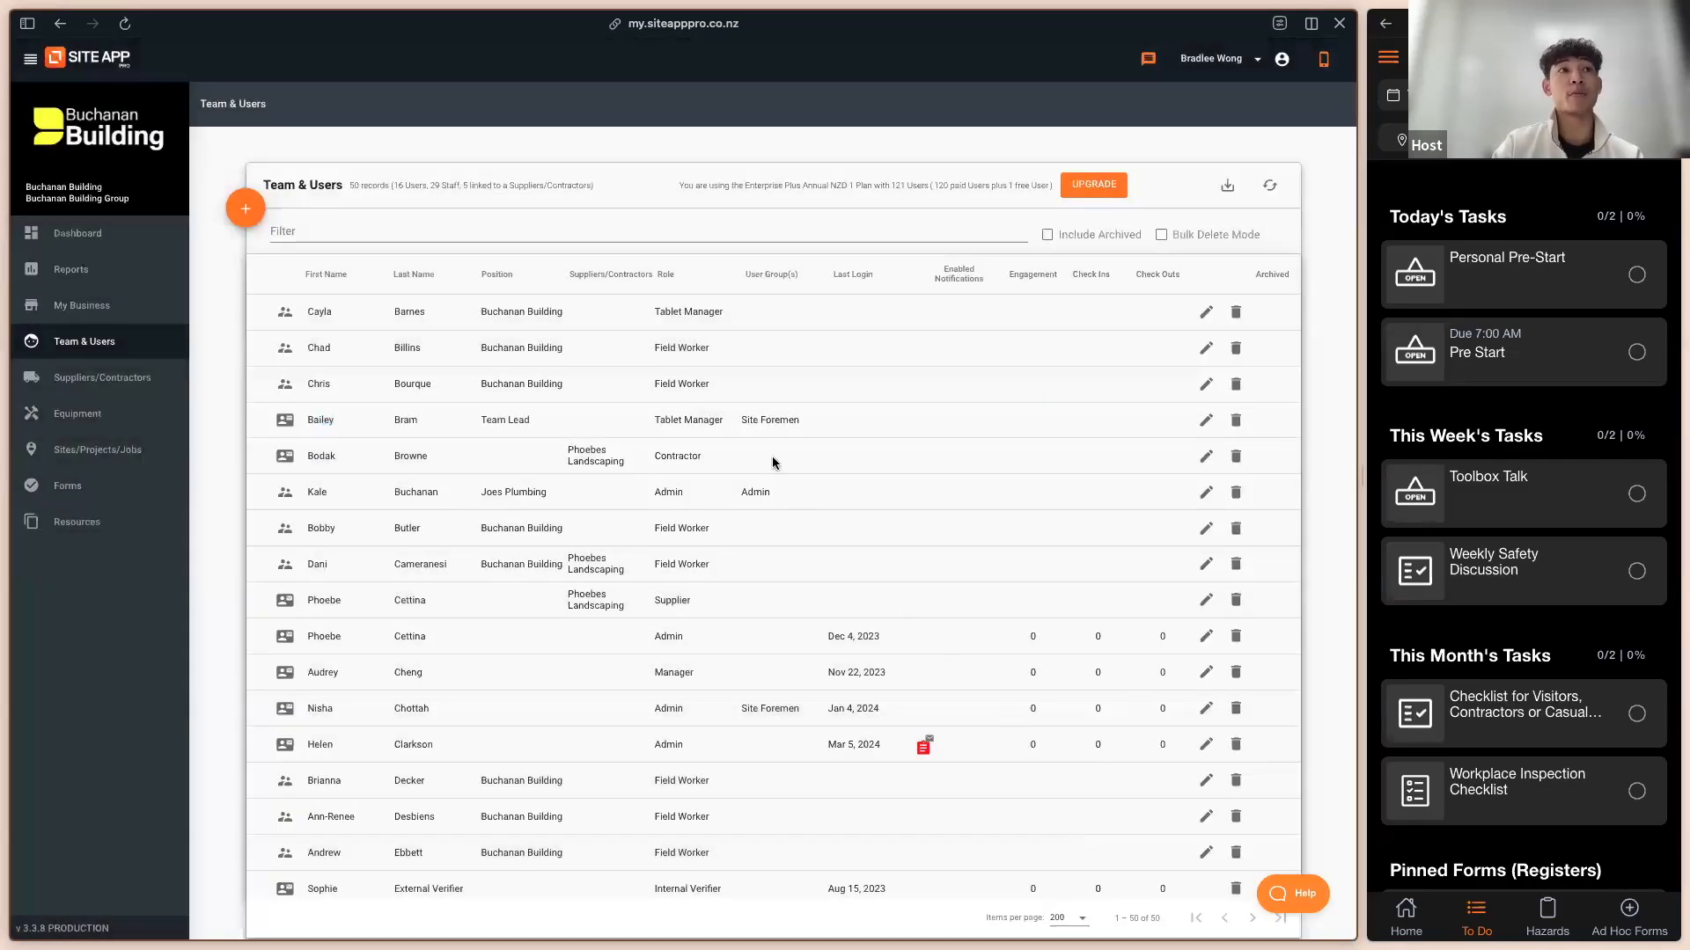
Step: Sort the forms list by schedule, and restrict the Toolbox Talk form to the Site Foremen user group, saving the form
click(56, 483)
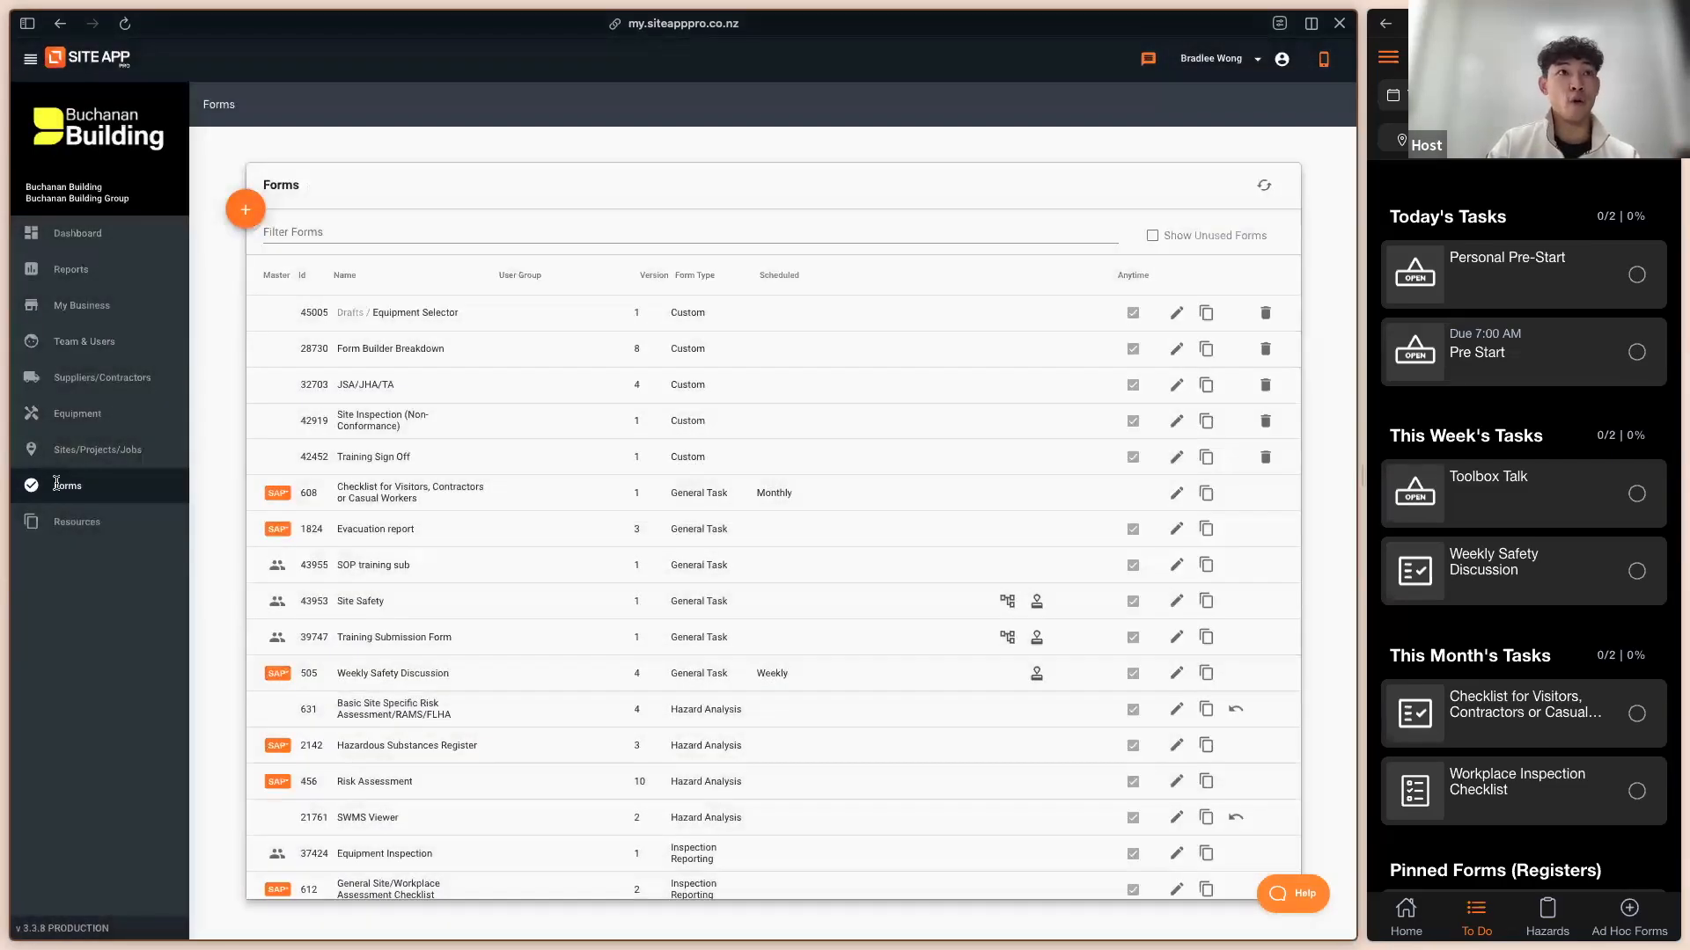
click(766, 277)
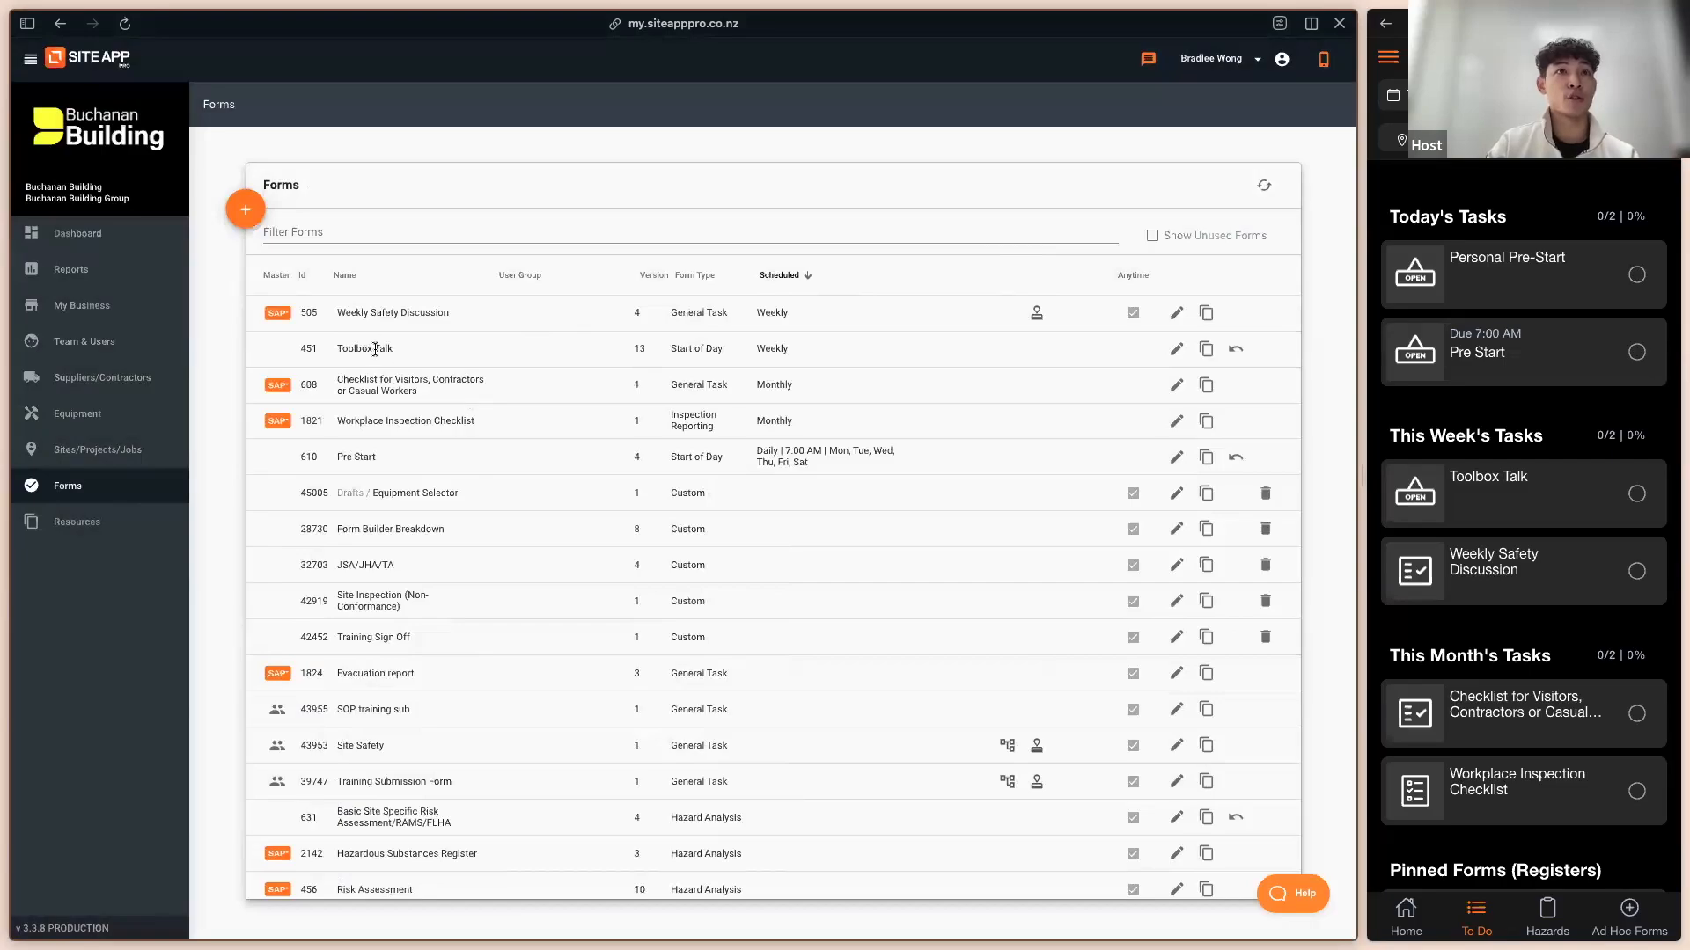
click(1177, 349)
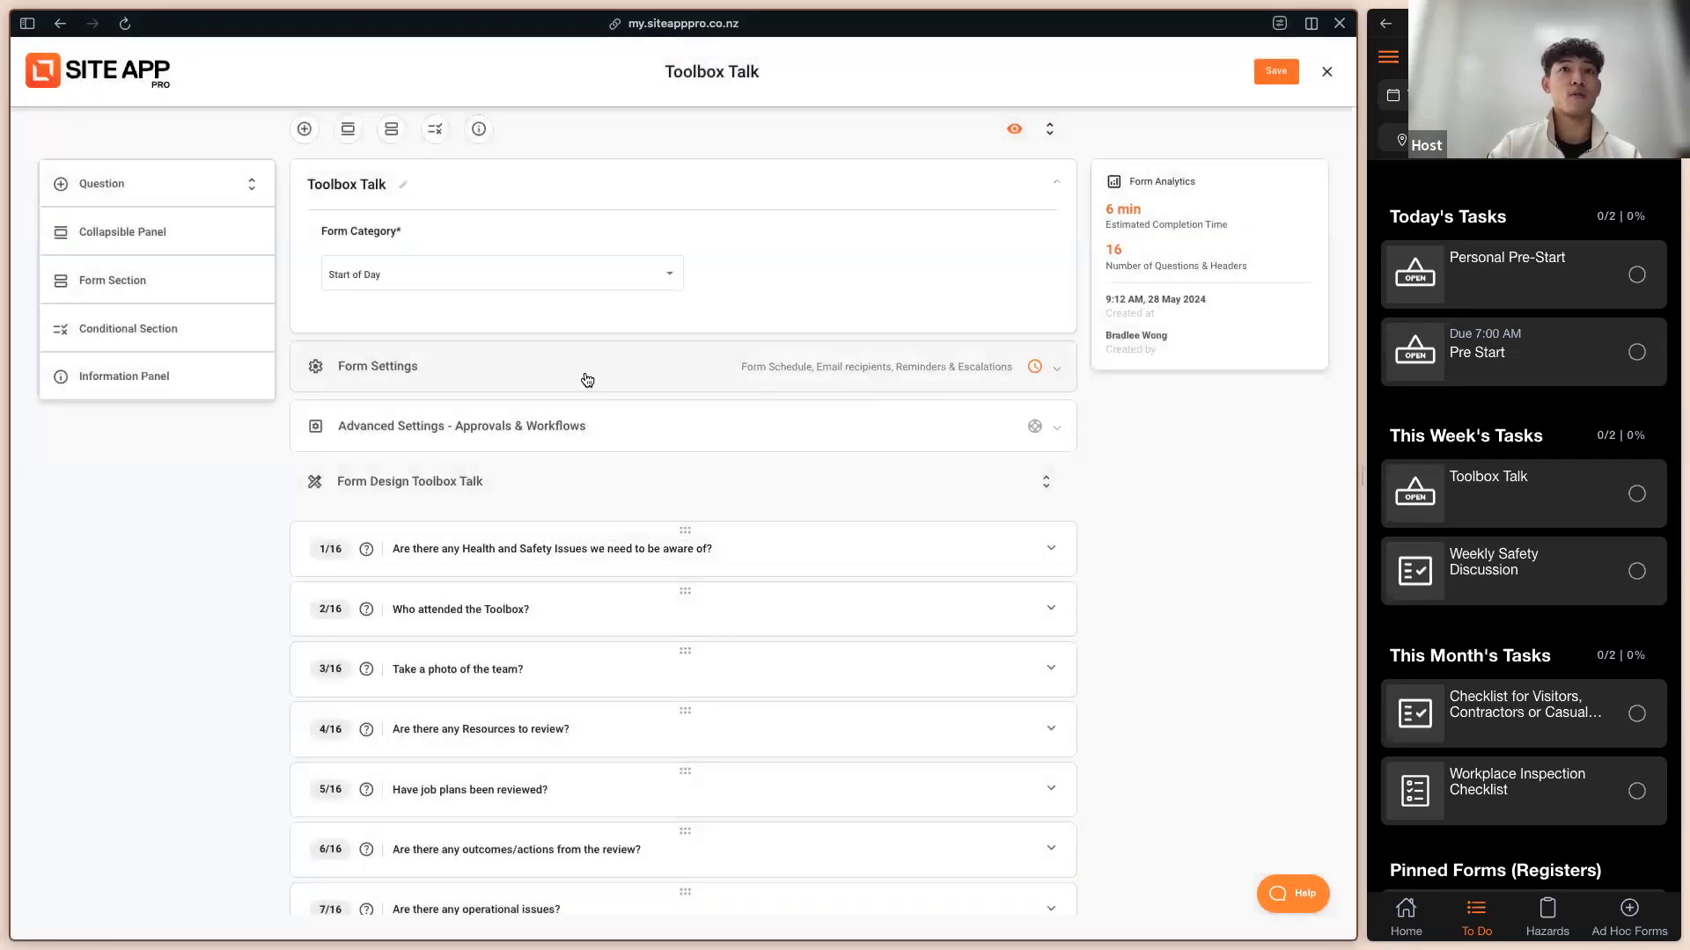
click(587, 380)
scroll(790, 396, down, 3)
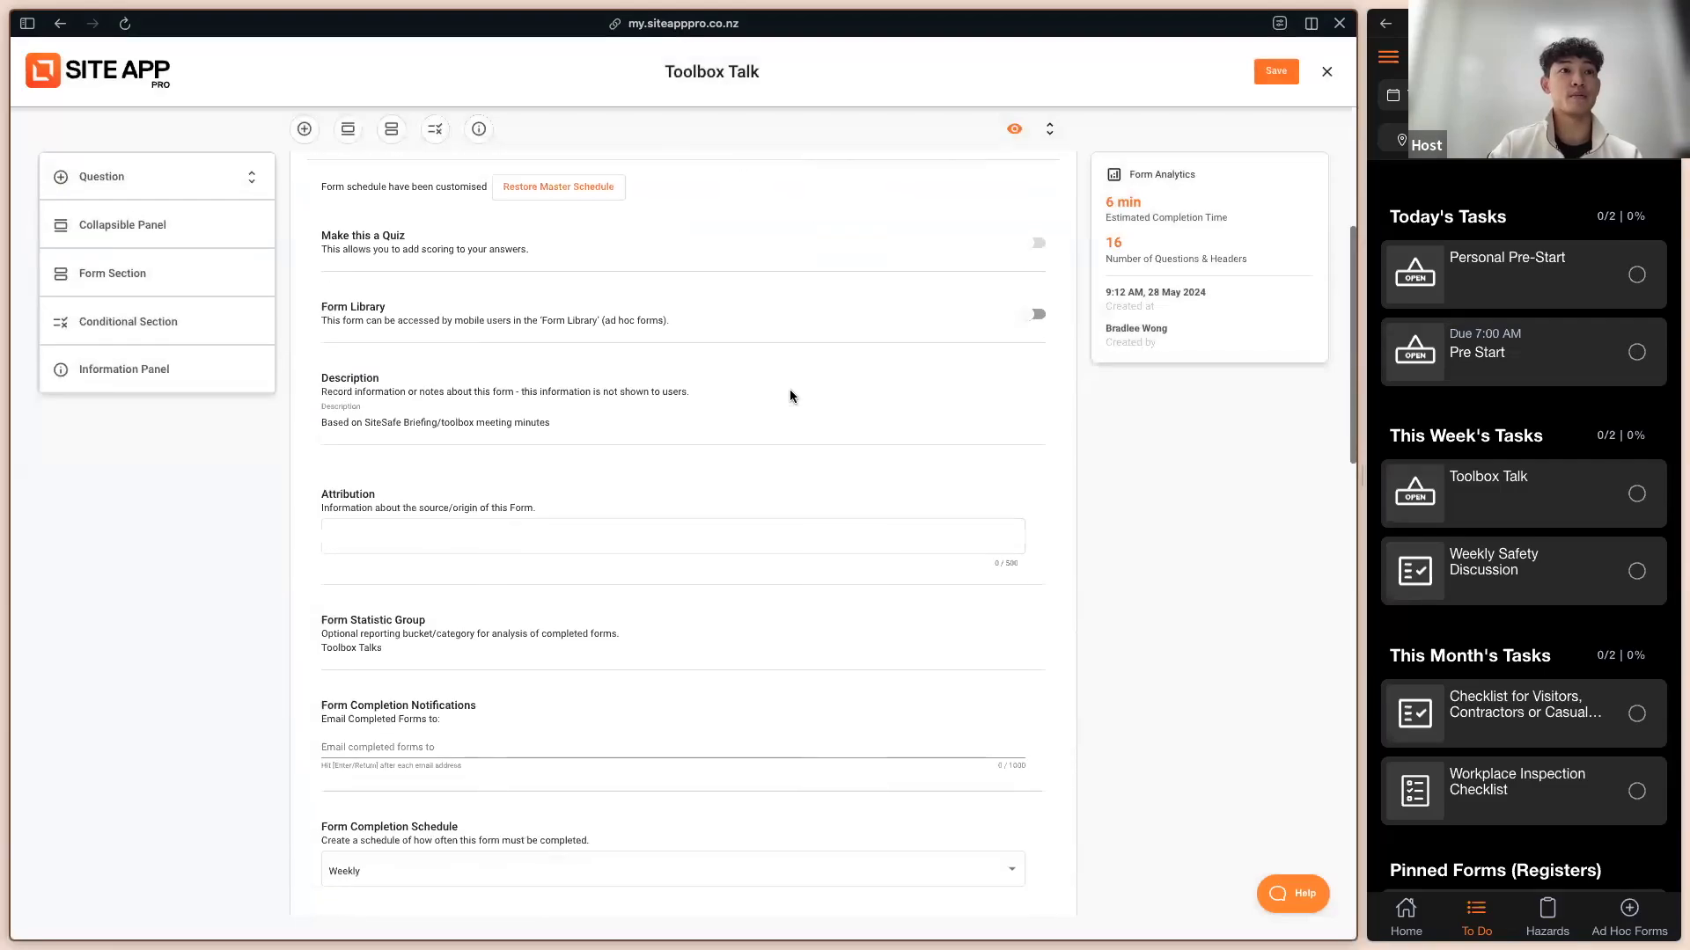
scroll(790, 396, down, 3)
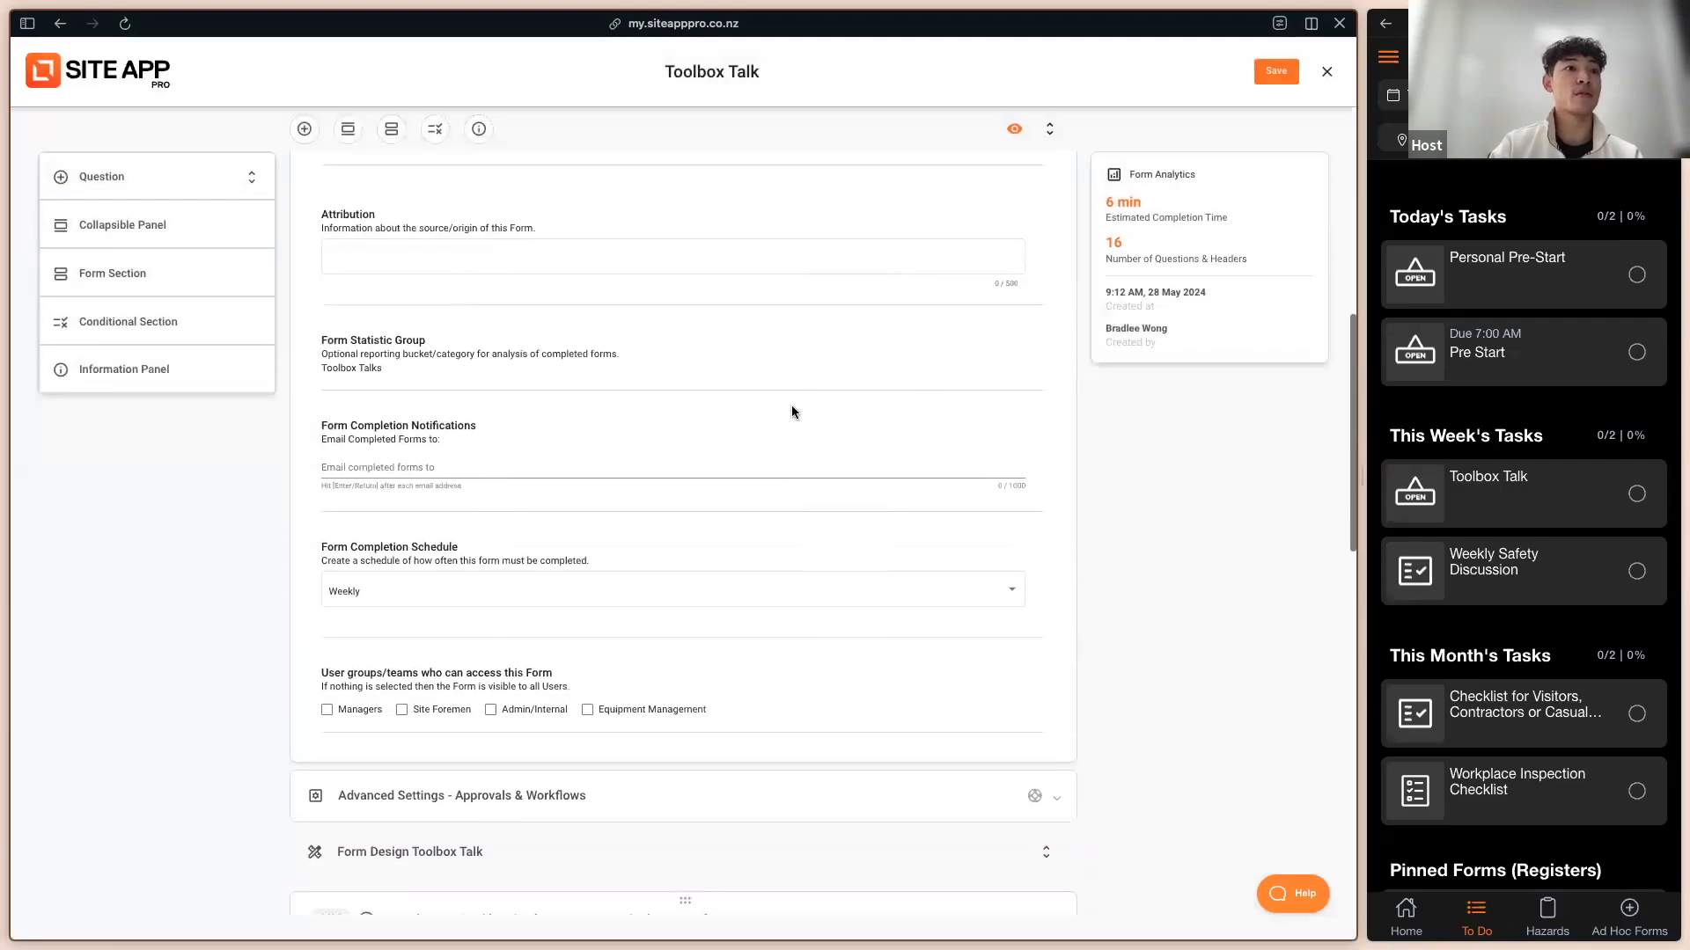
click(405, 715)
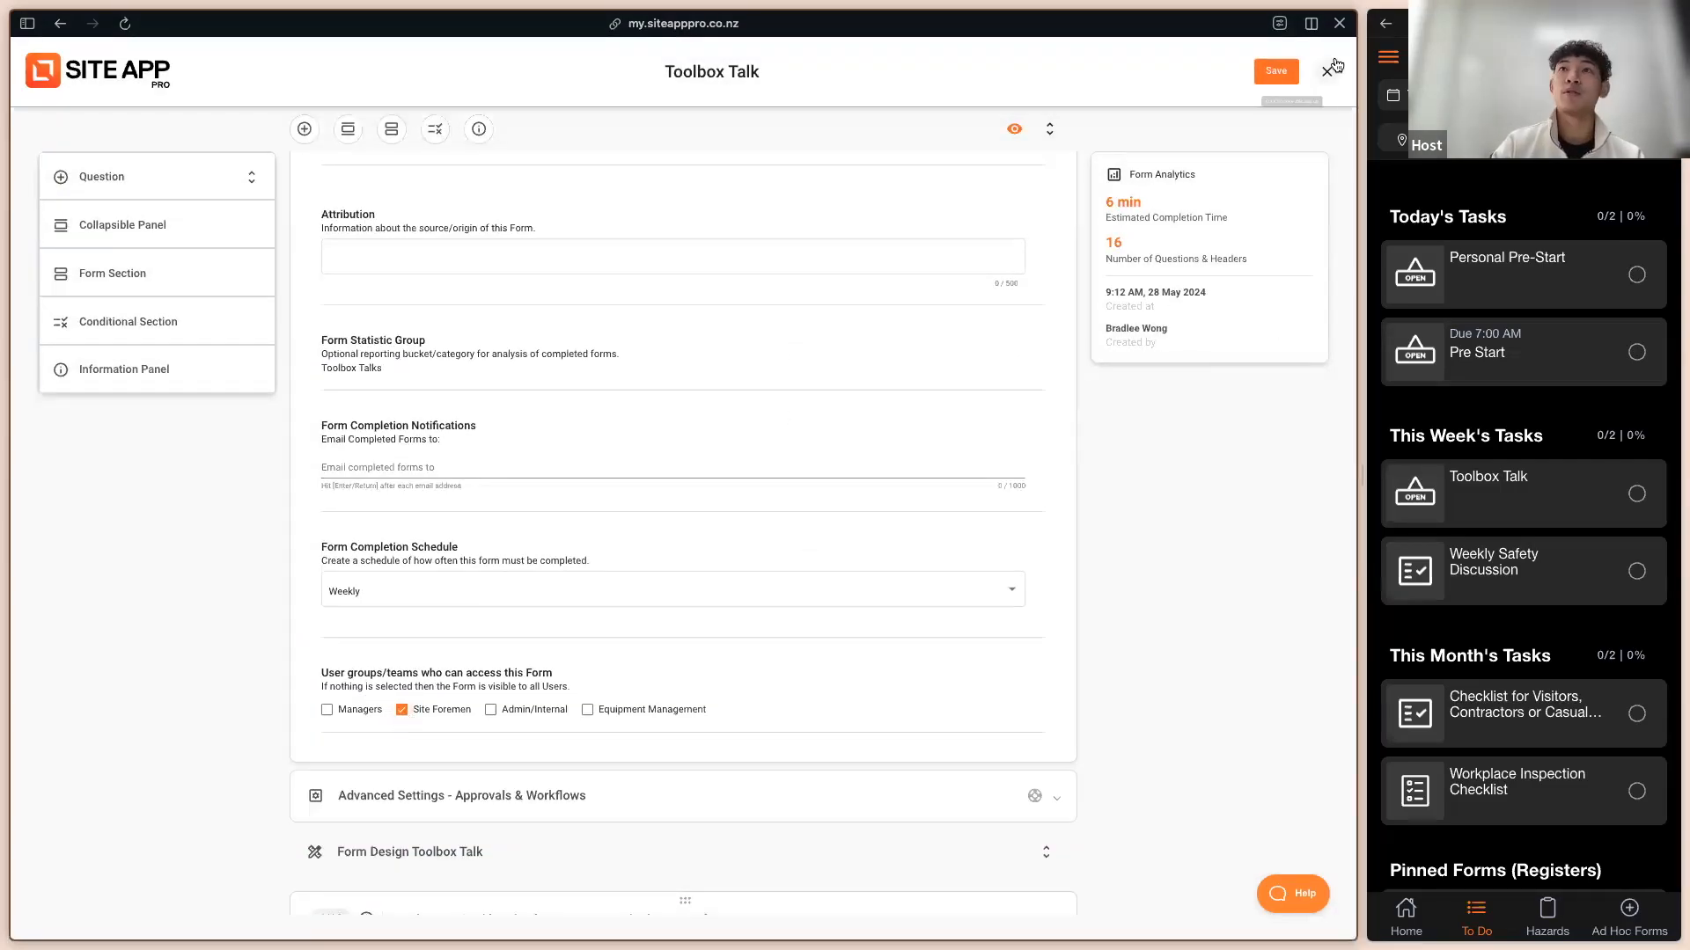
click(1267, 80)
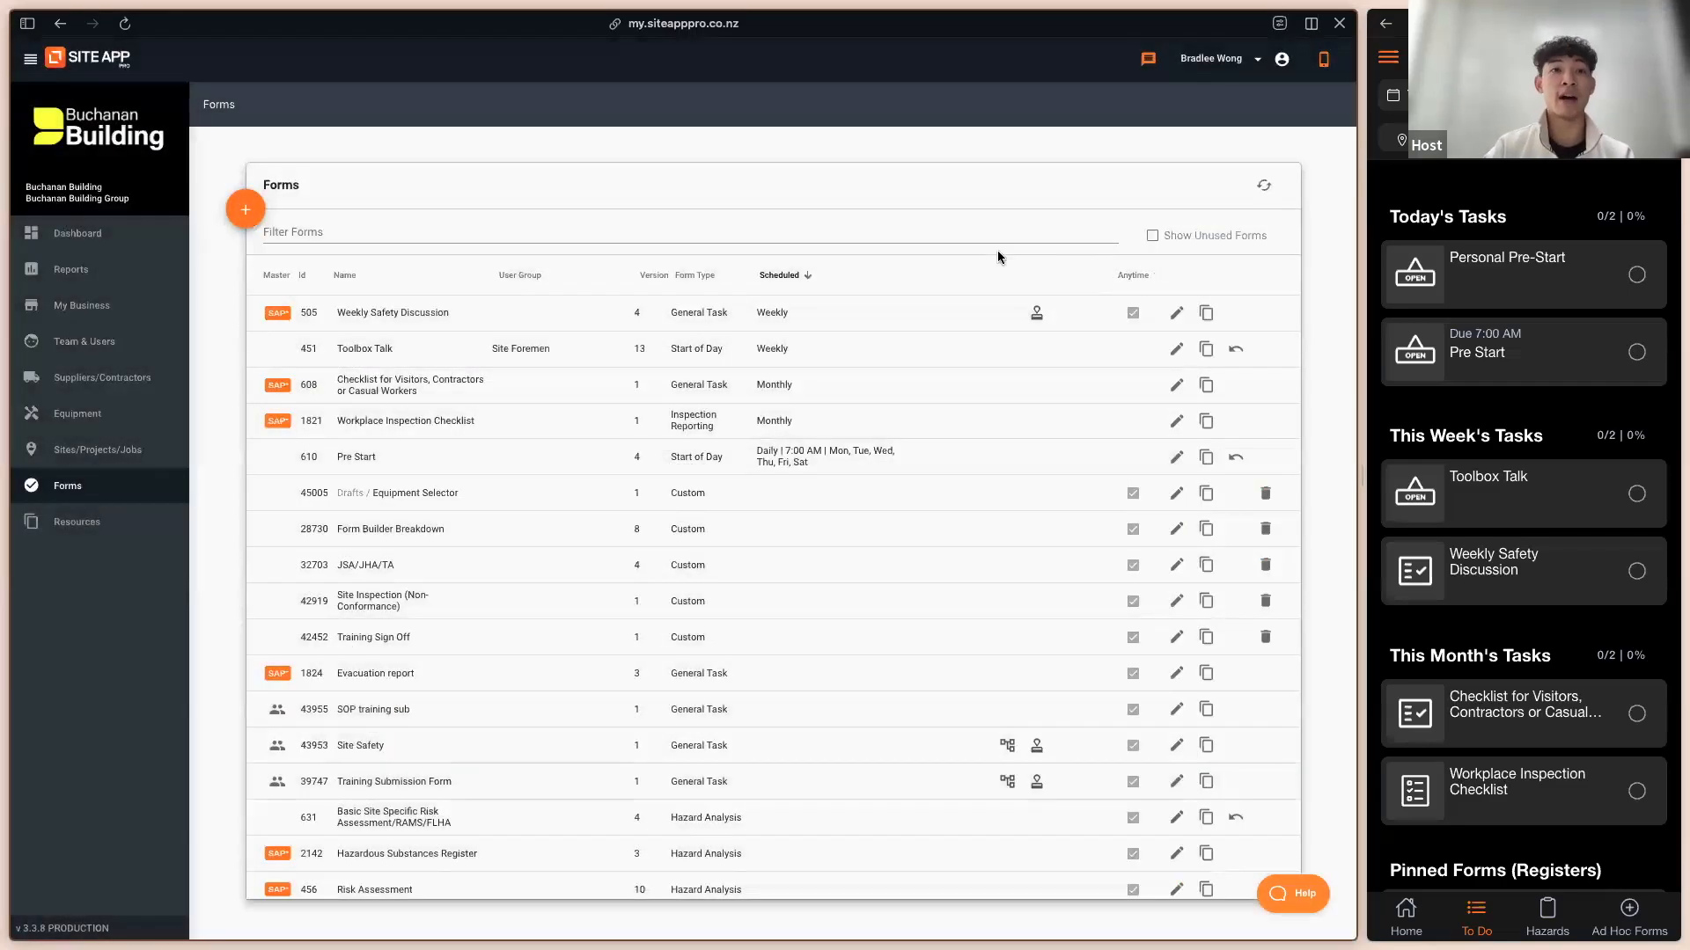
Step: Reload the mobile app's to-do list and check This Week's Tasks for the Toolbox Talk form
drag(394, 352, 300, 351)
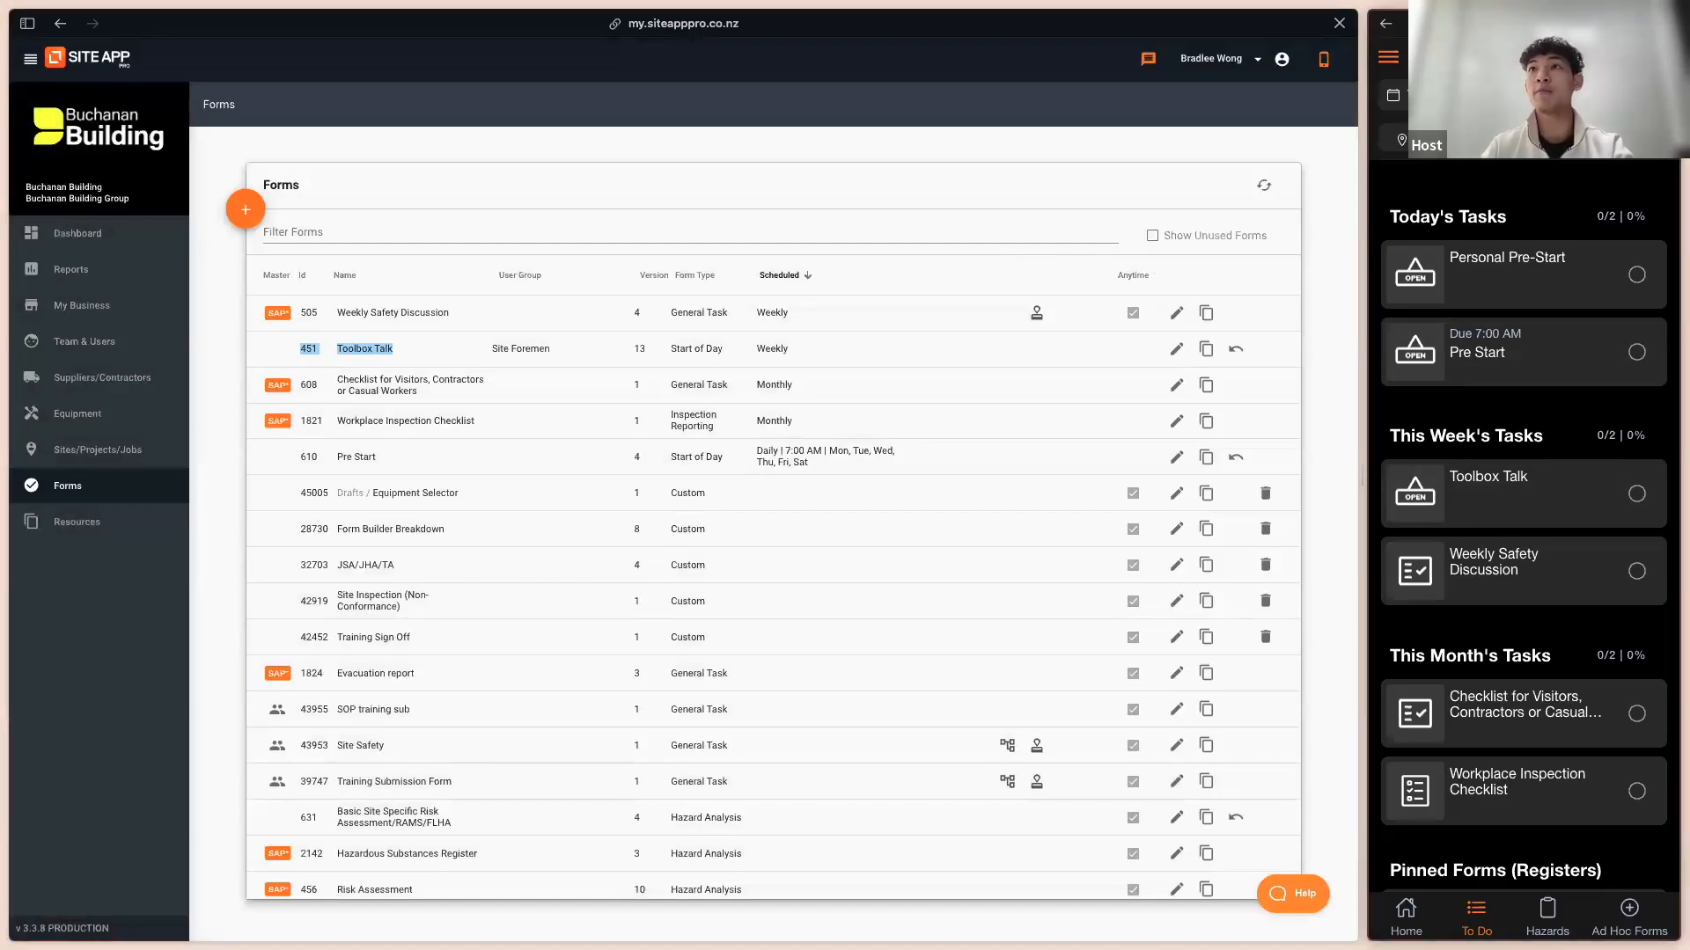
click(1450, 24)
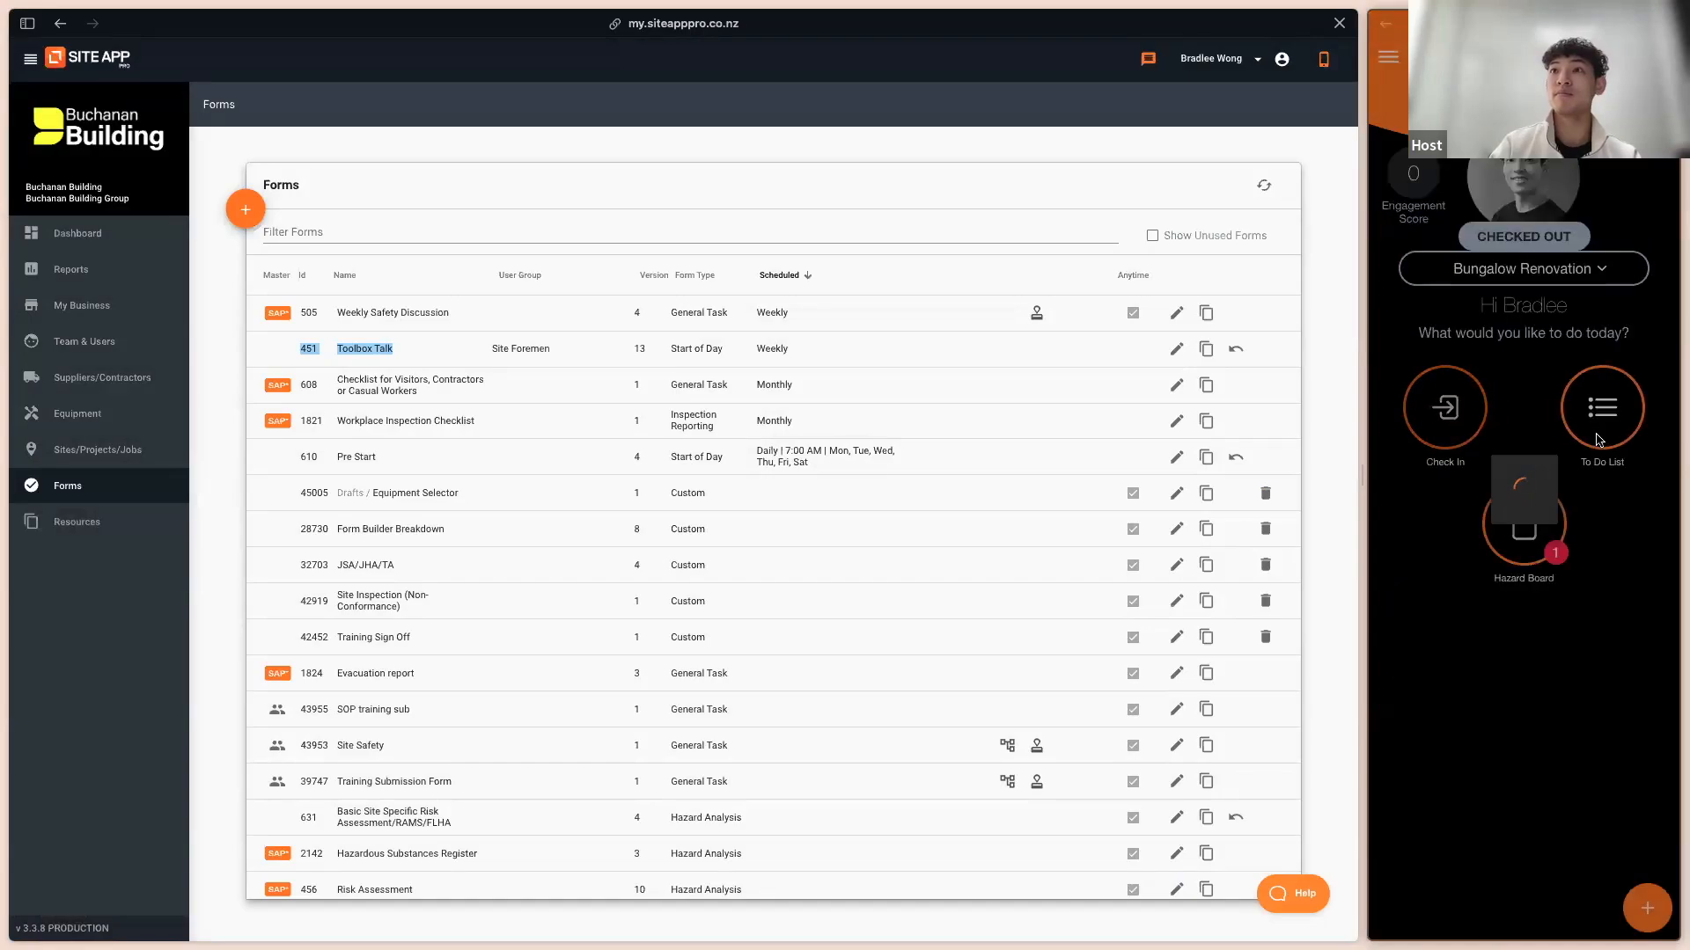
click(1599, 439)
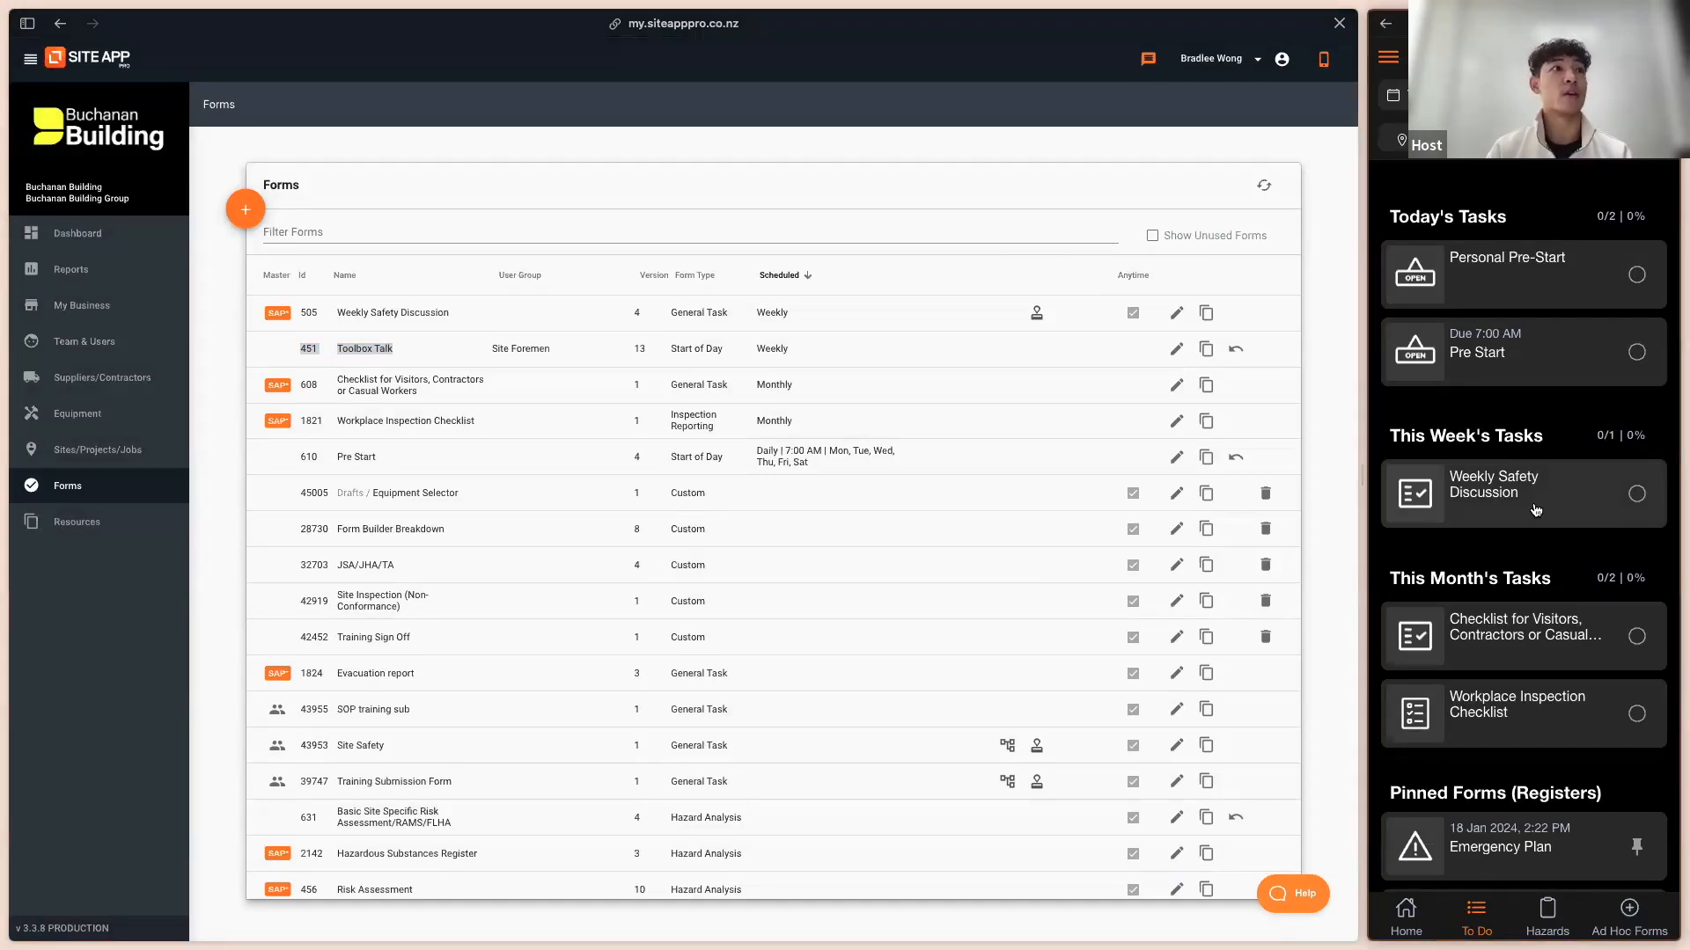
Step: Open a blank new record in Sites/Projects/Jobs, review its detail fields, and cancel it without saving
click(100, 461)
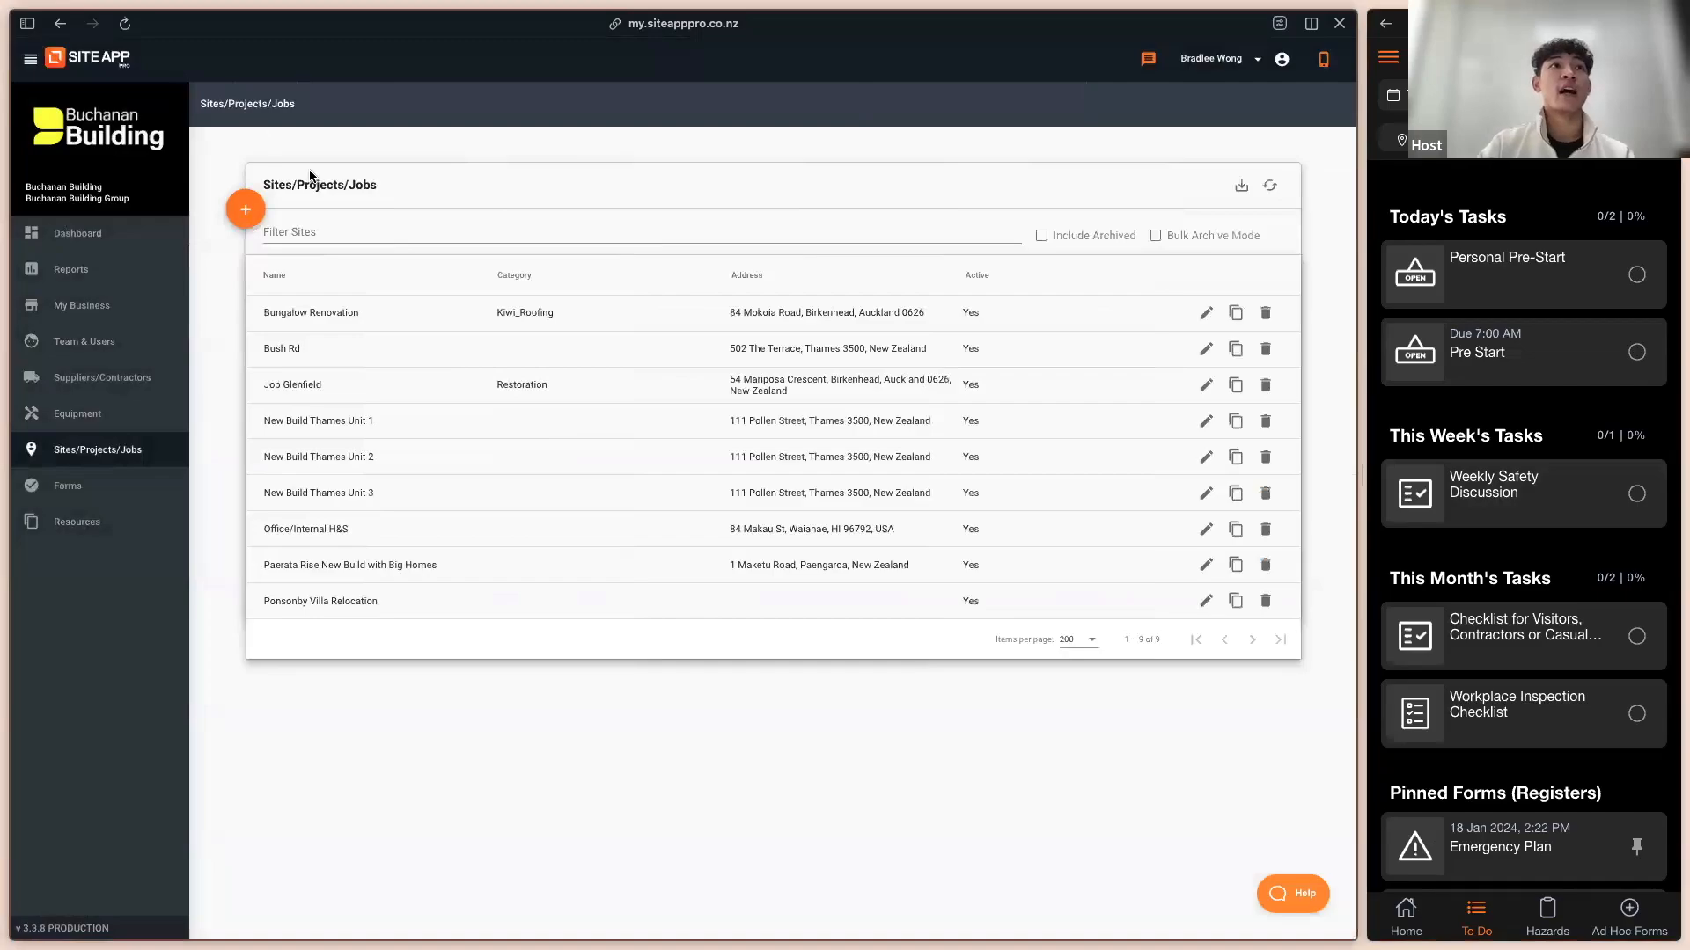
click(243, 214)
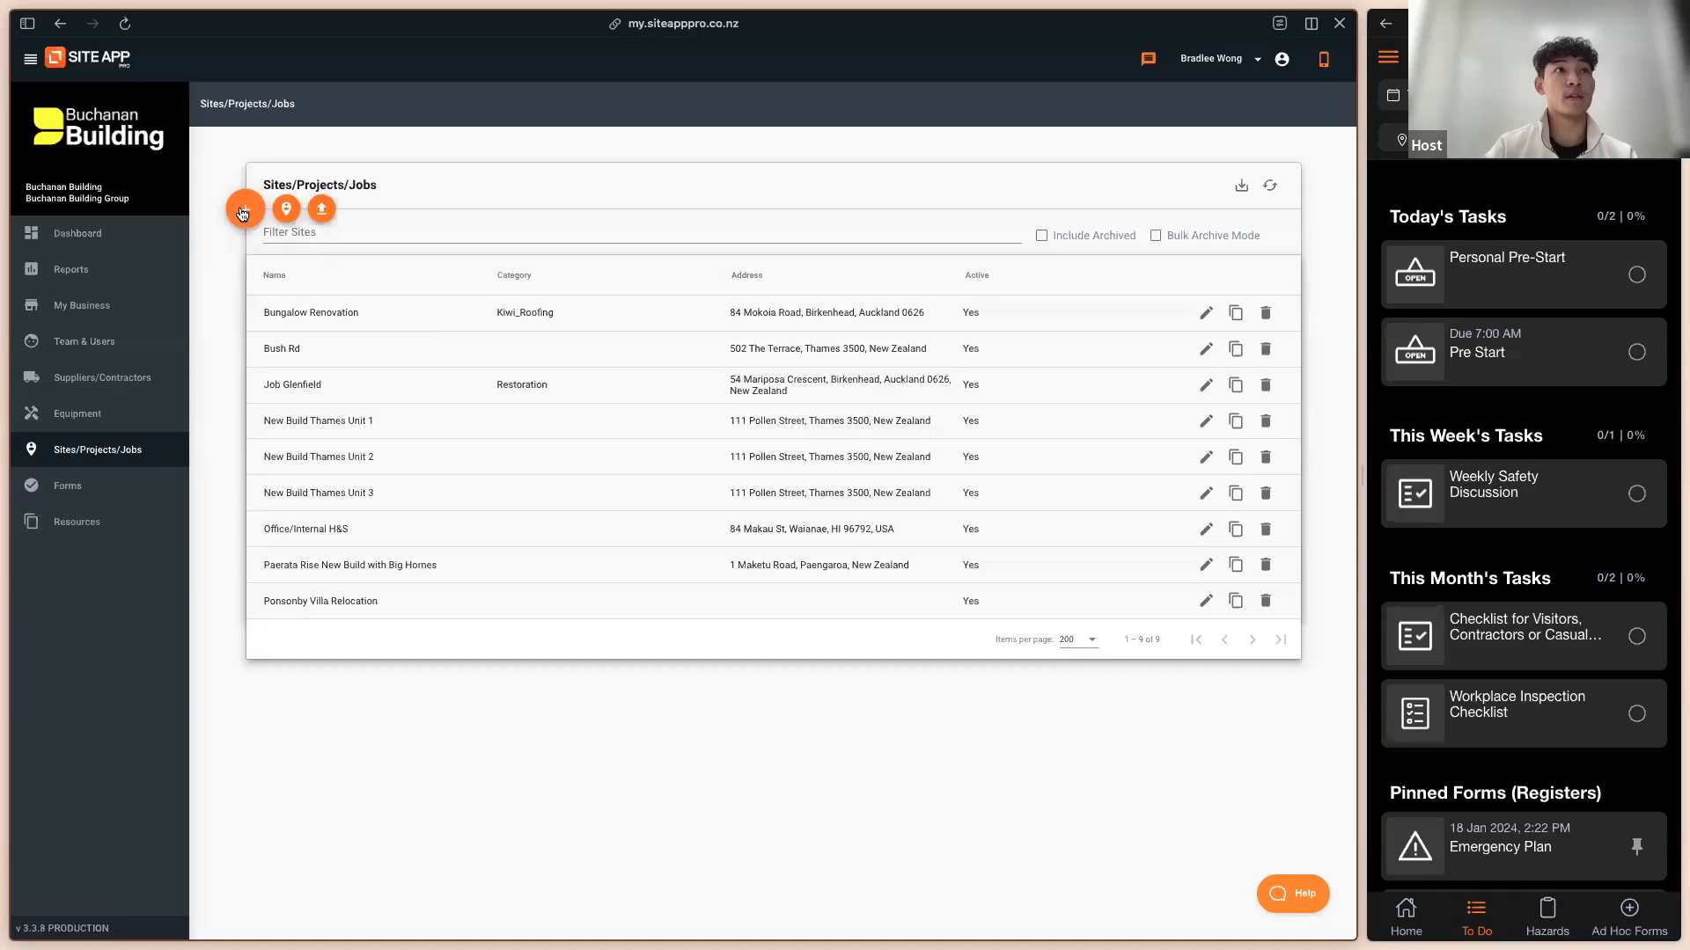
click(287, 211)
click(287, 270)
click(219, 417)
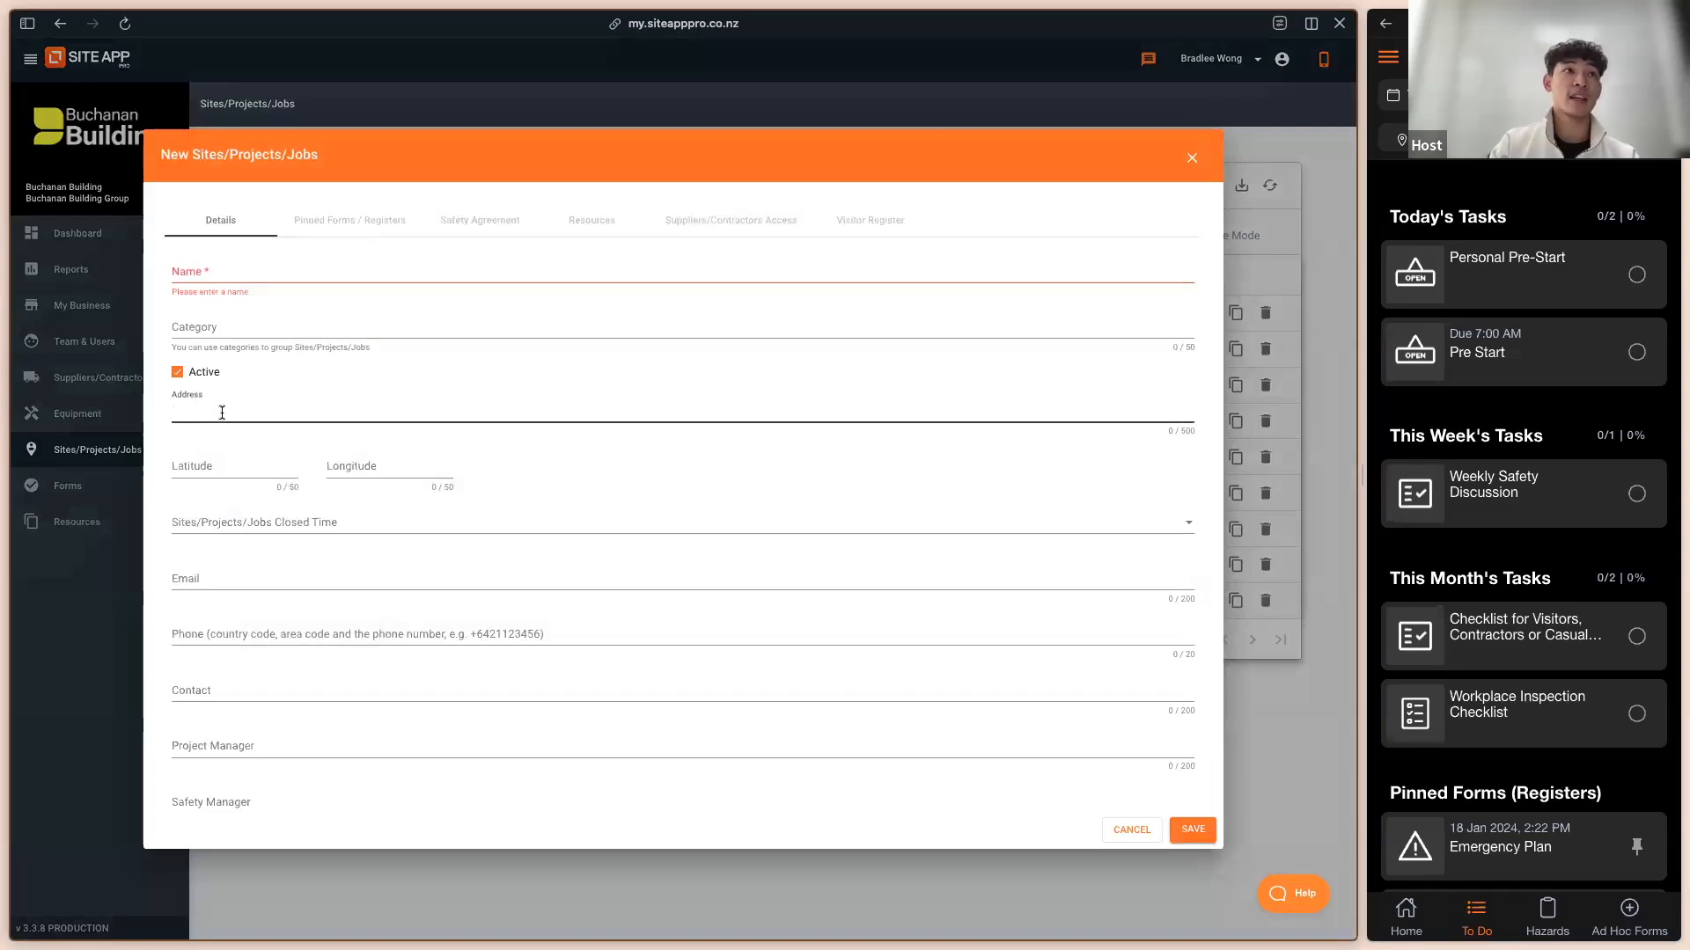
click(215, 335)
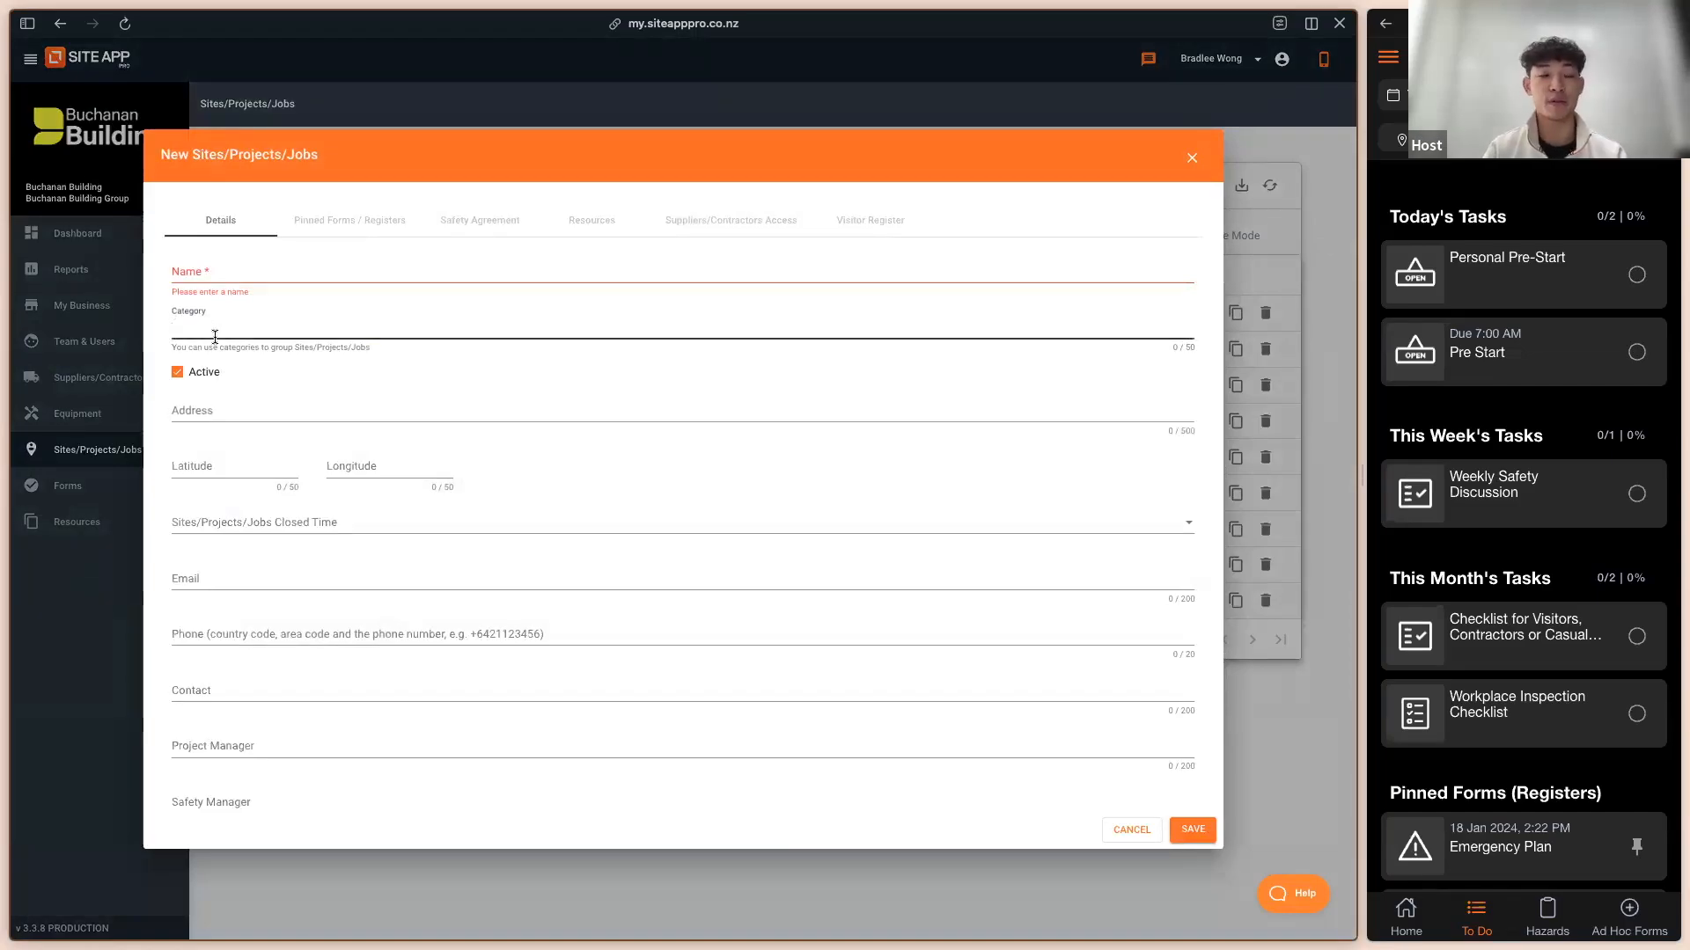
scroll(285, 449, down, 2)
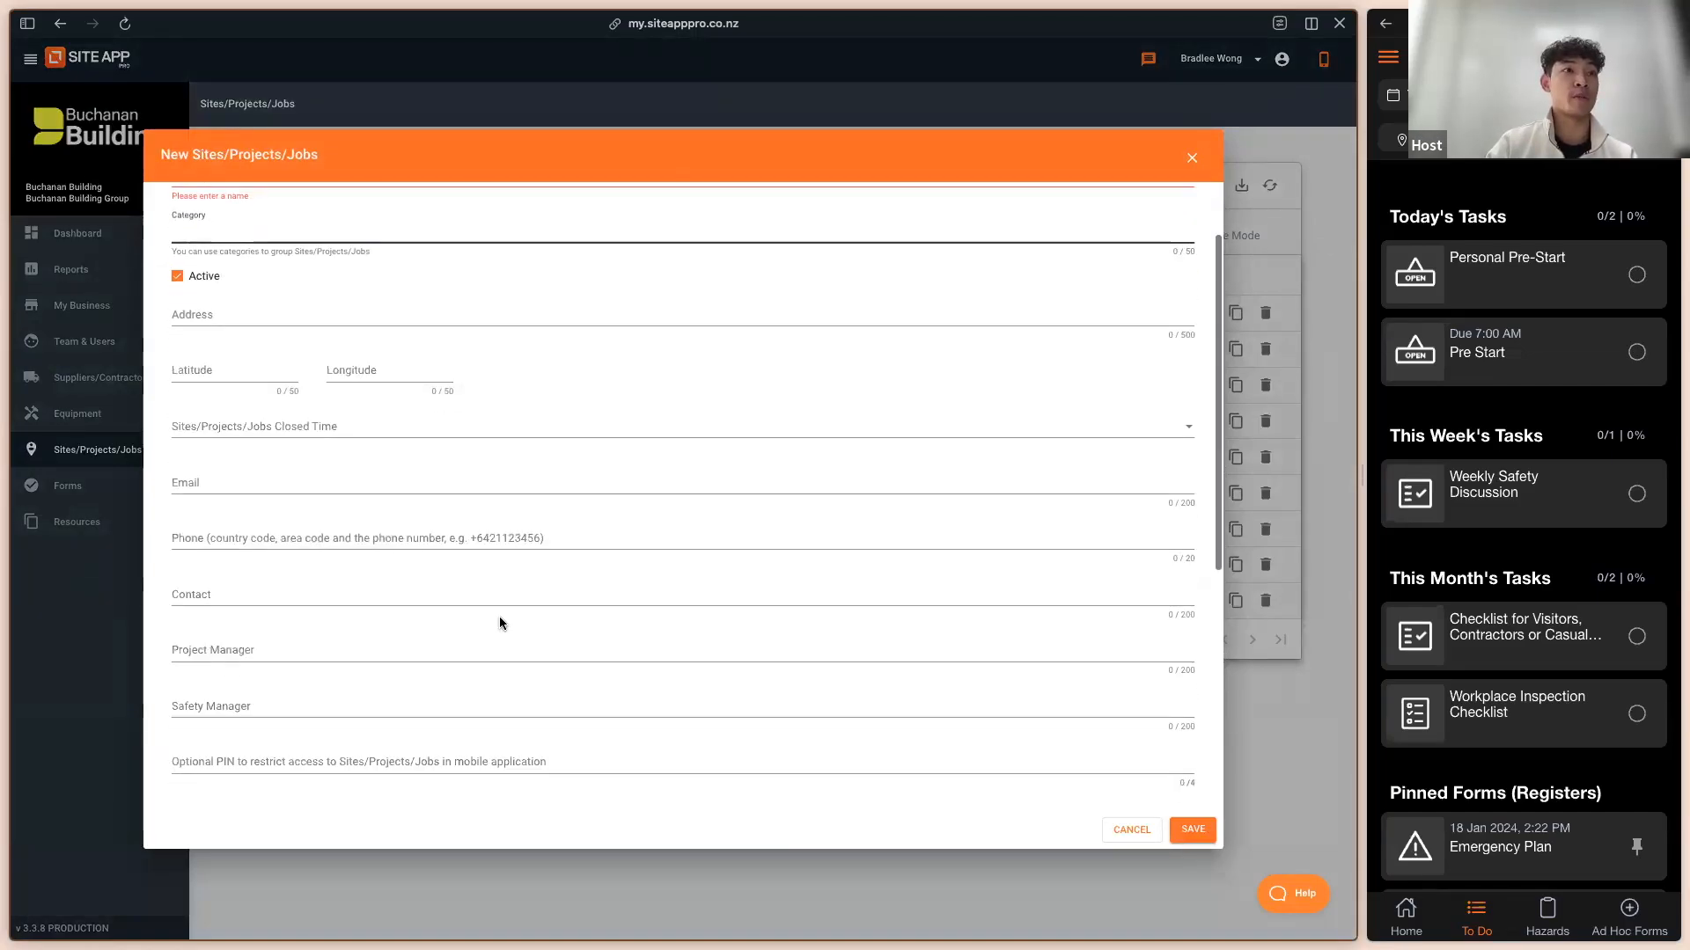
scroll(313, 472, up, 2)
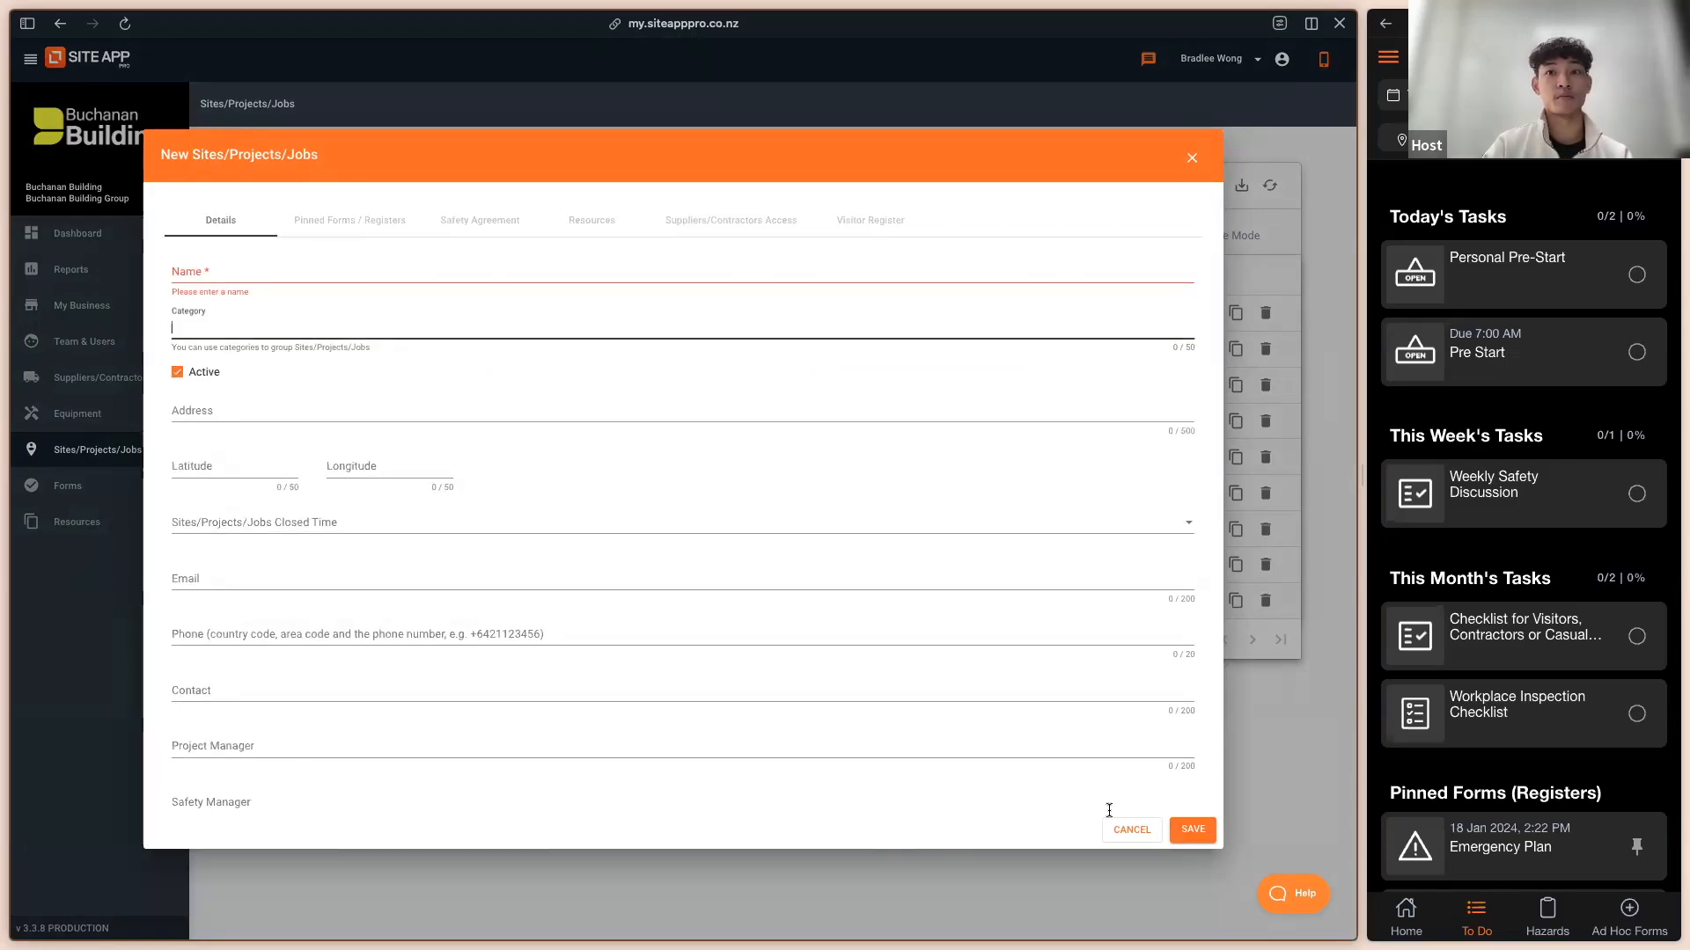
click(1131, 830)
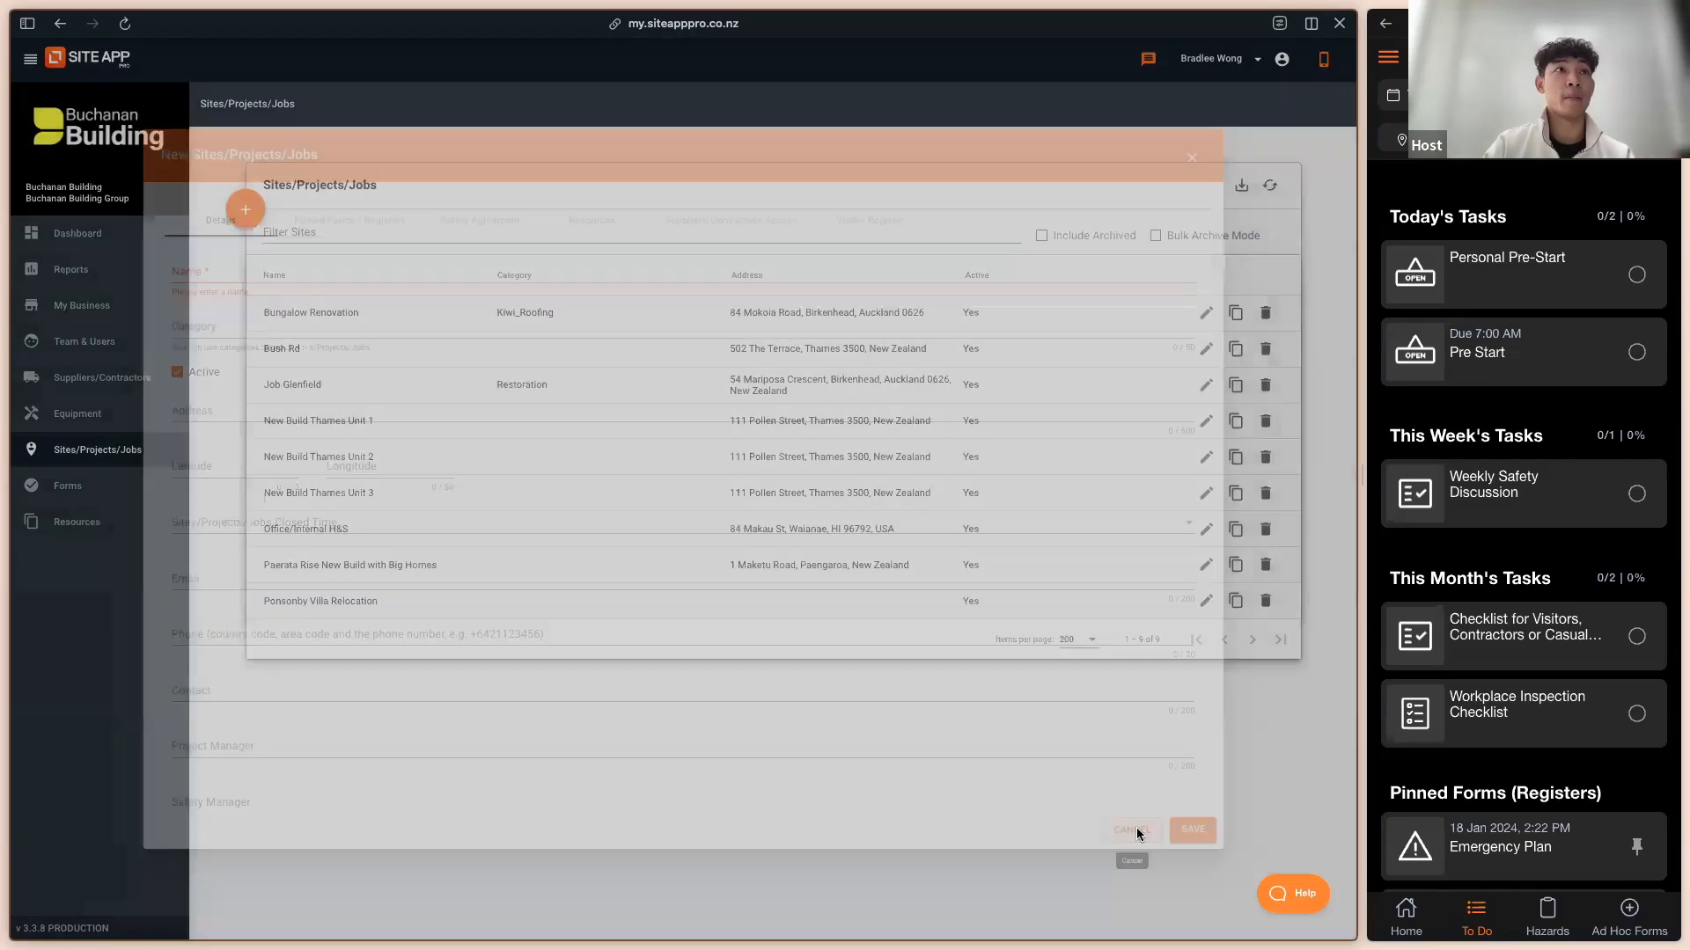
Step: Review the bulk upload instructions for Sites/Projects/Jobs and close them without uploading a file
click(246, 217)
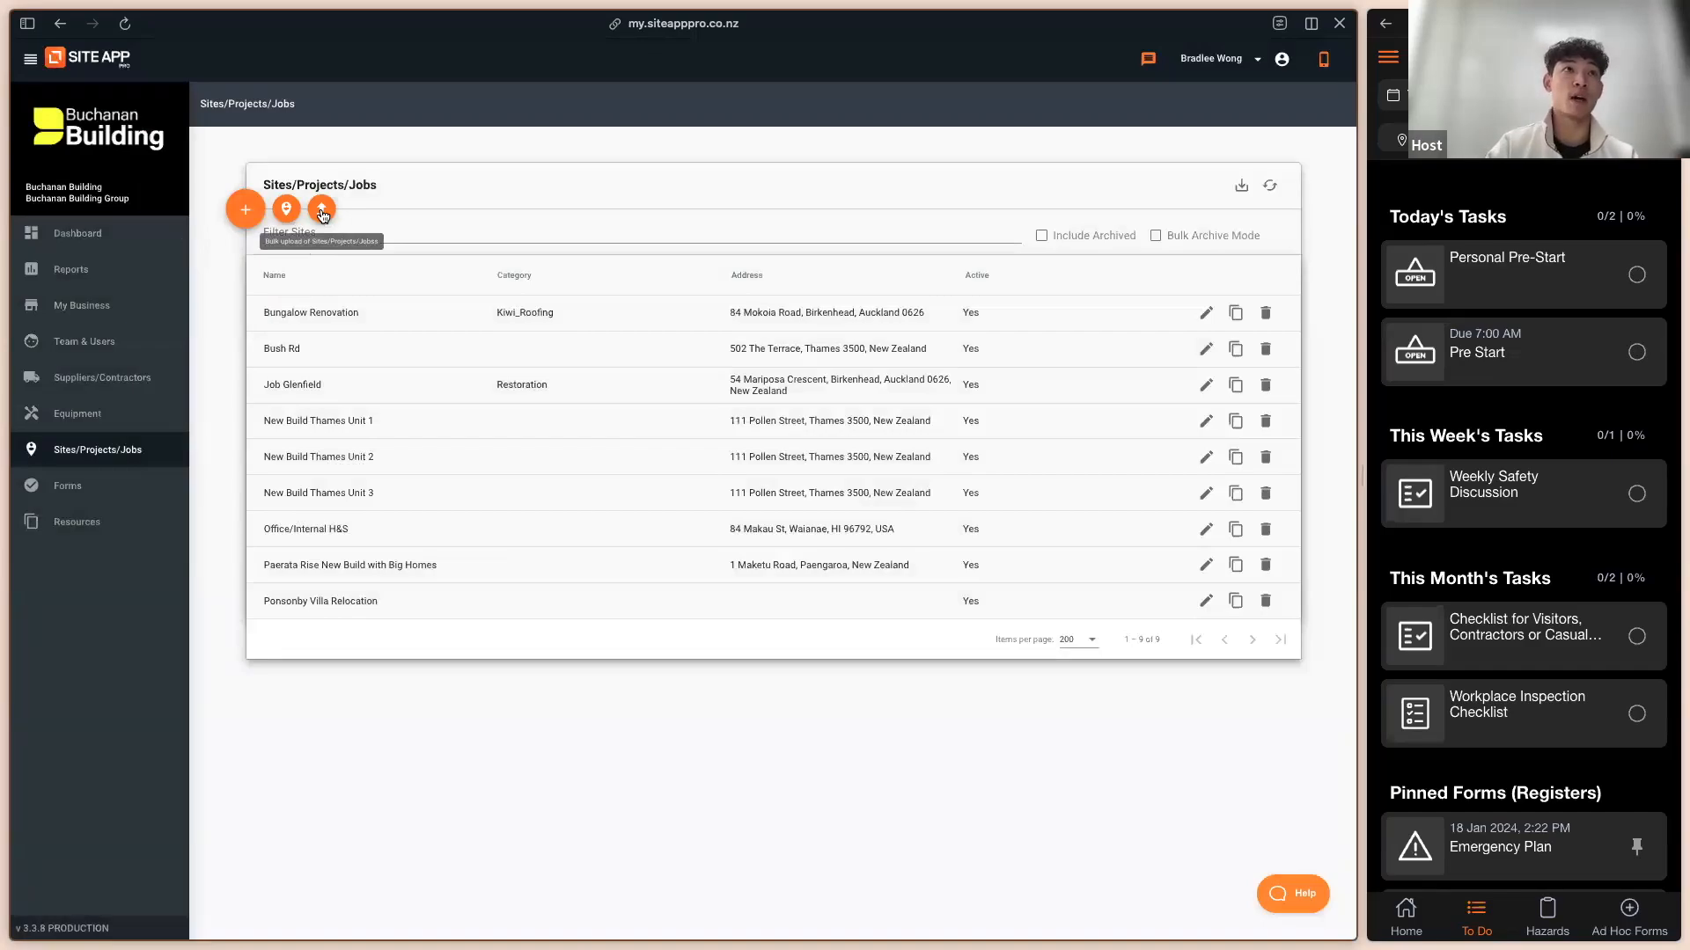
click(322, 211)
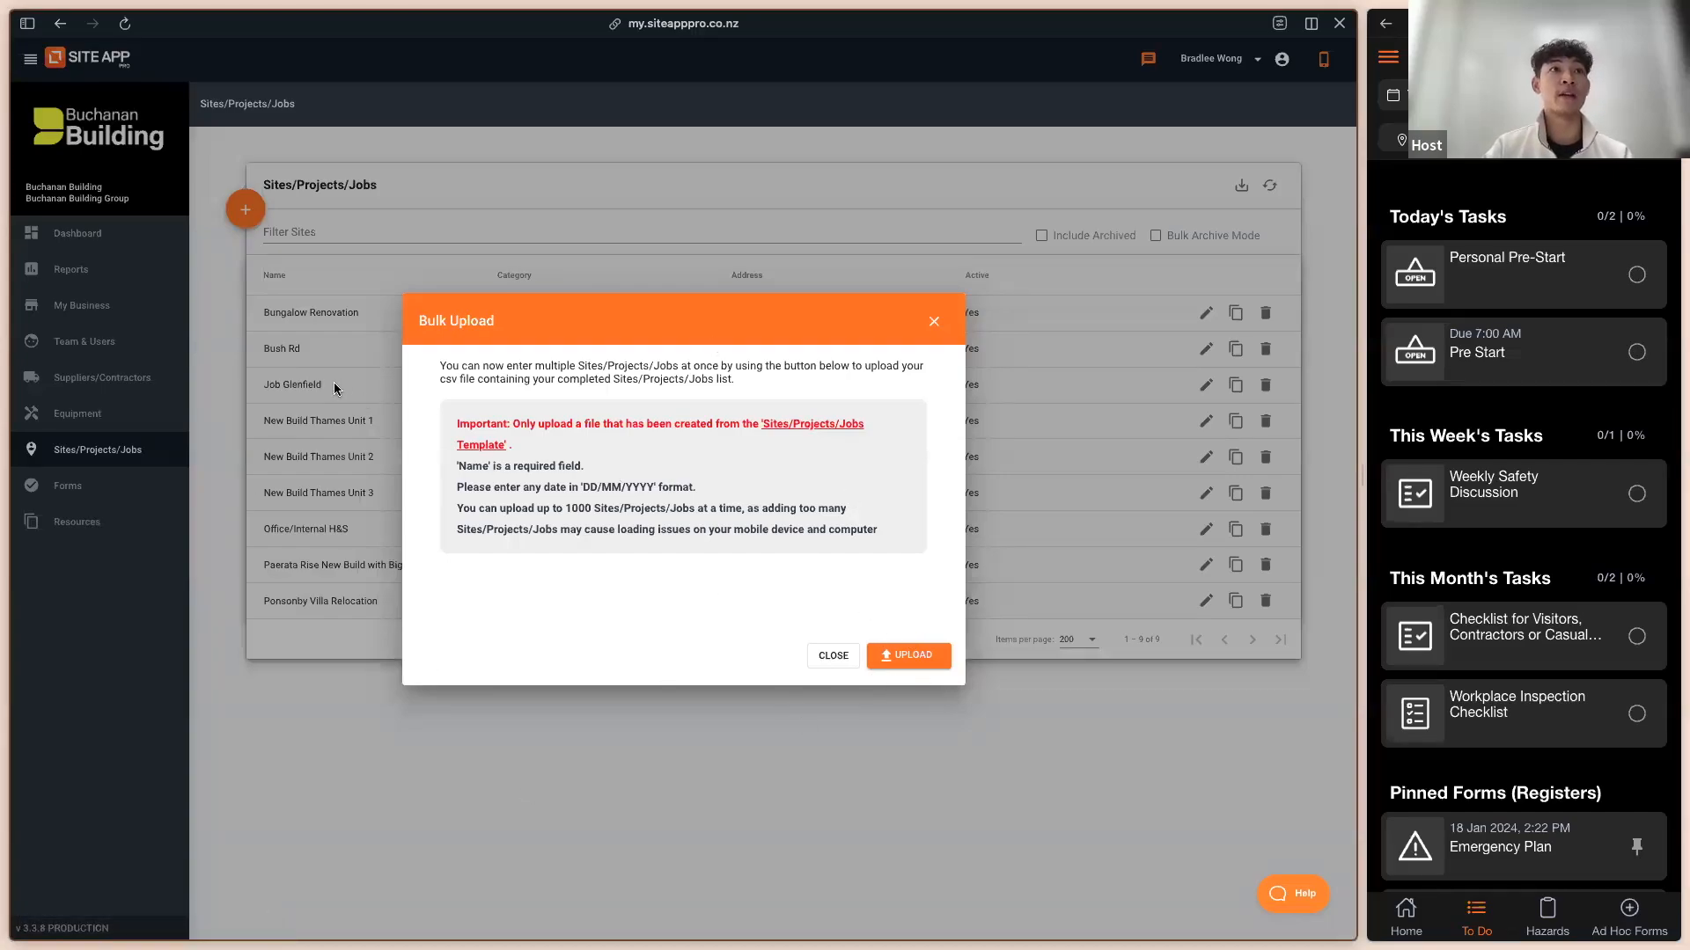
click(834, 658)
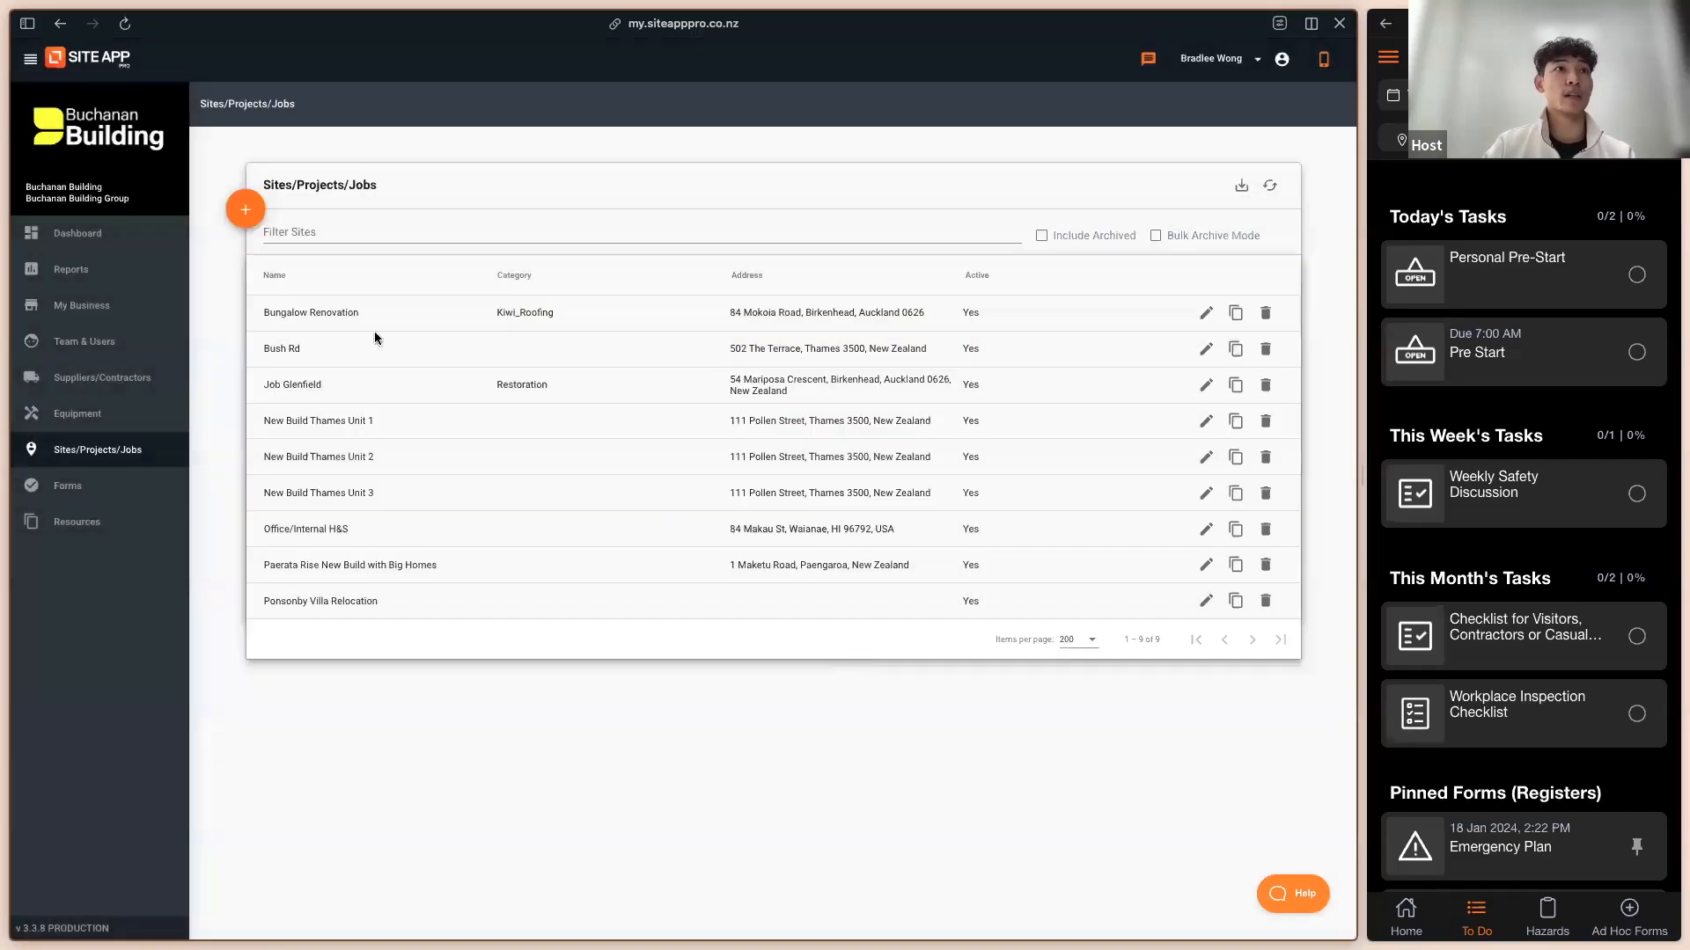
Step: Open the Bungalow Renovation site record and examine its details and Hazard Board
drag(265, 327, 319, 321)
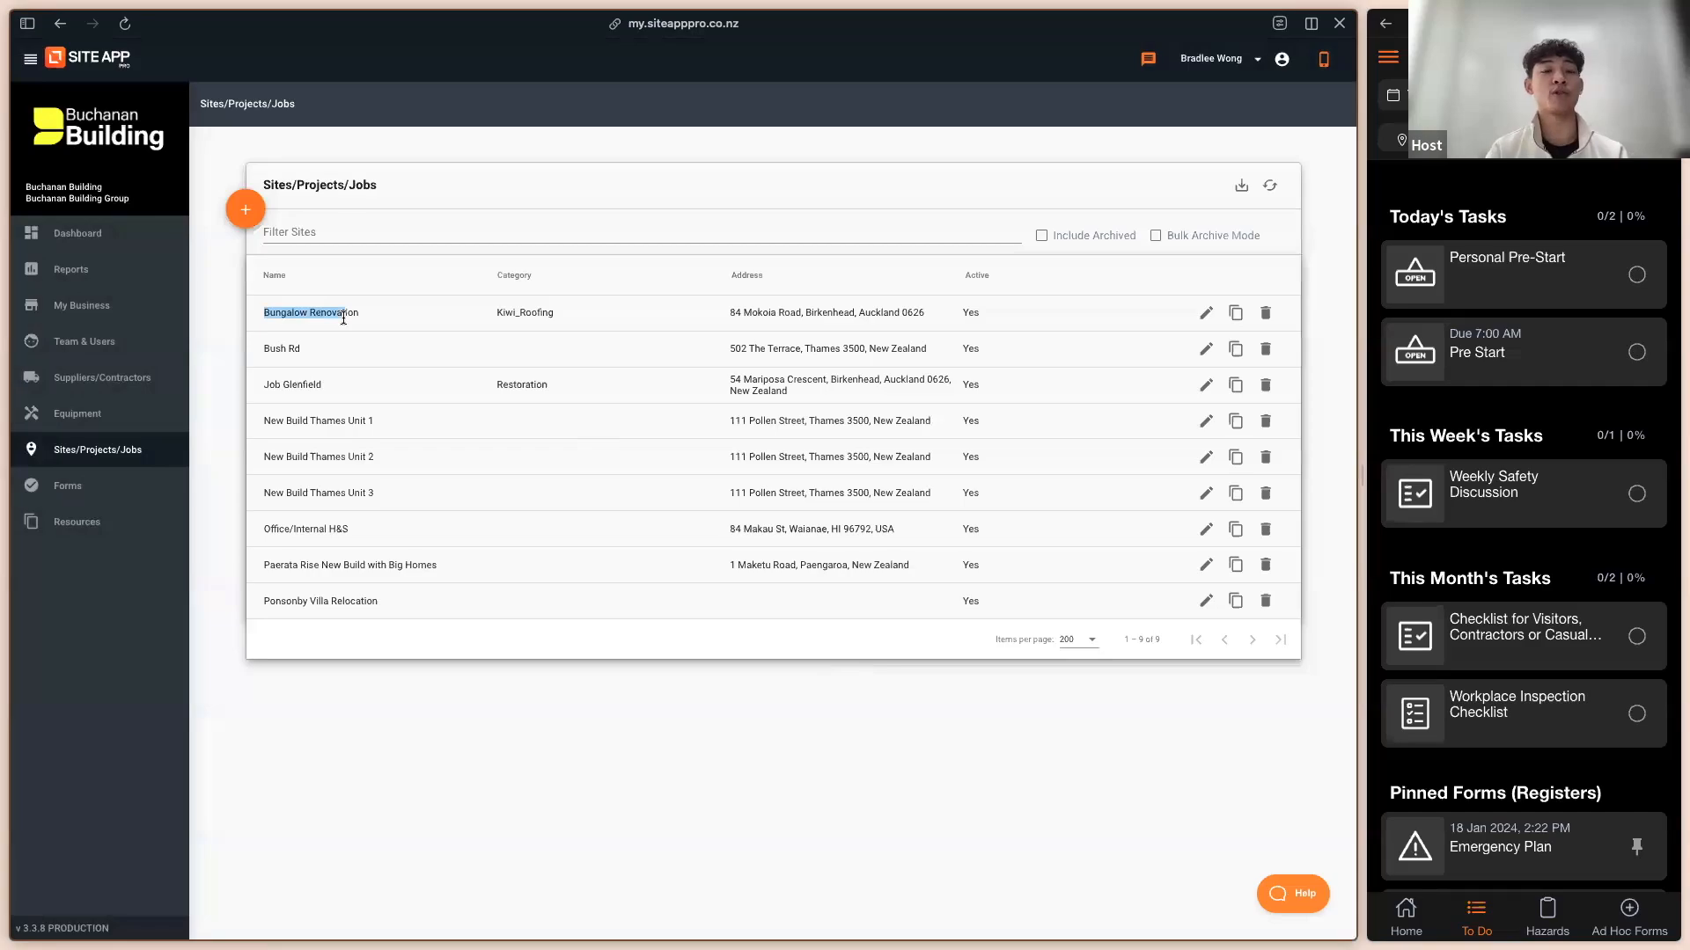
triple_click(342, 315)
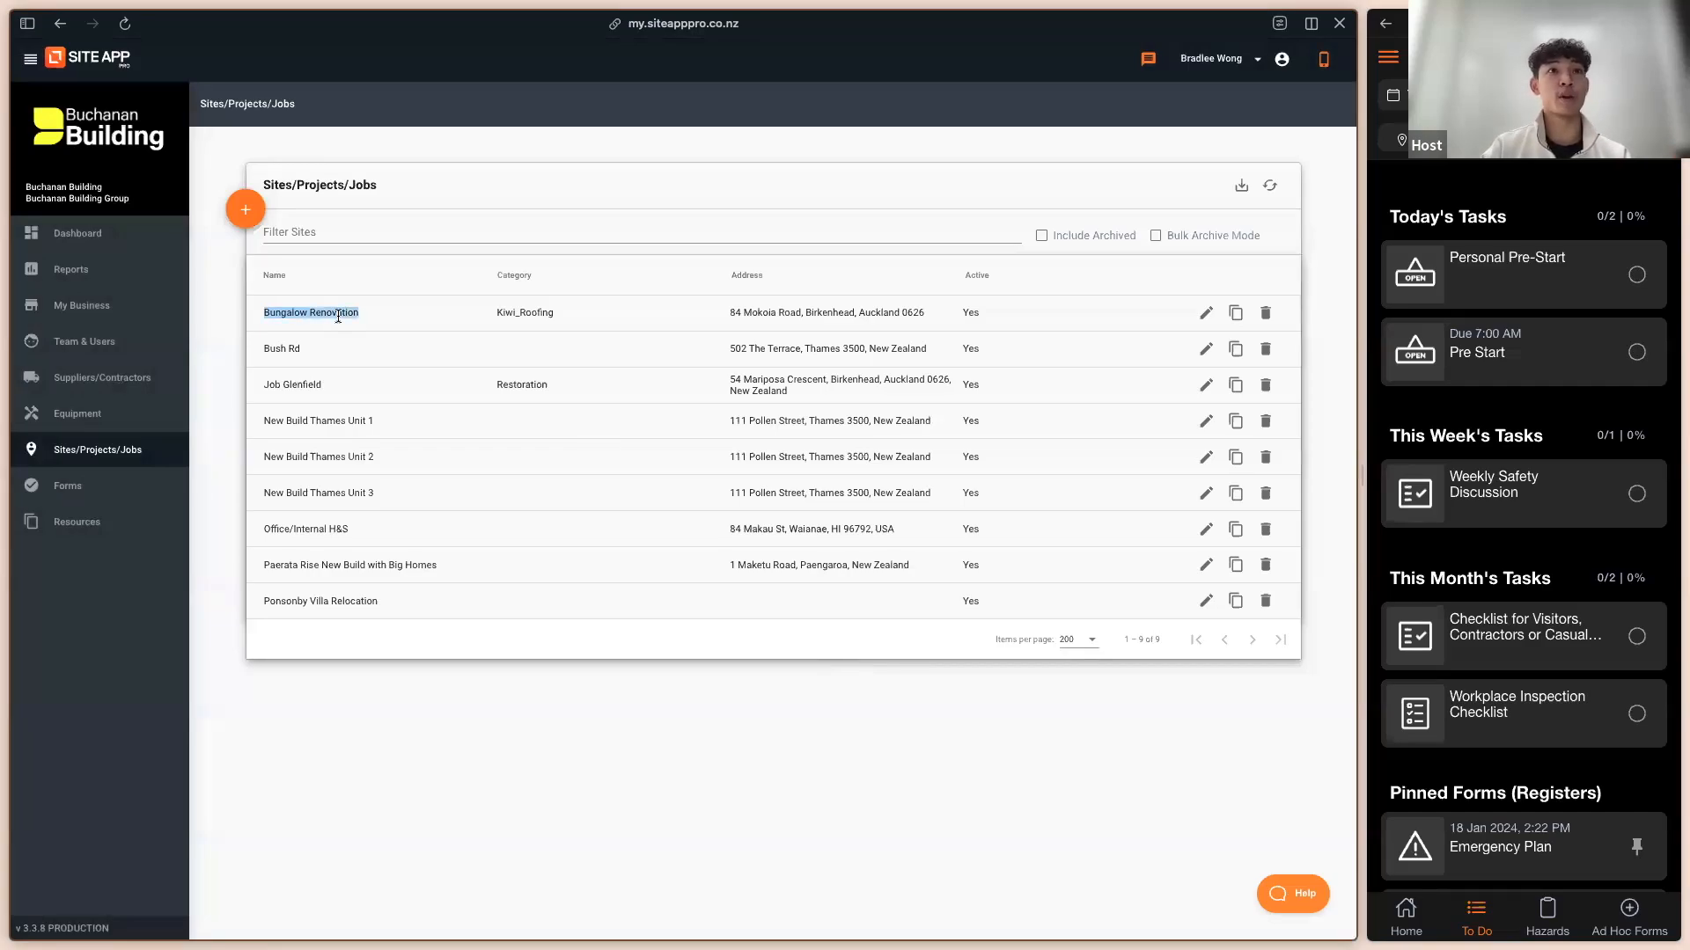
click(1205, 317)
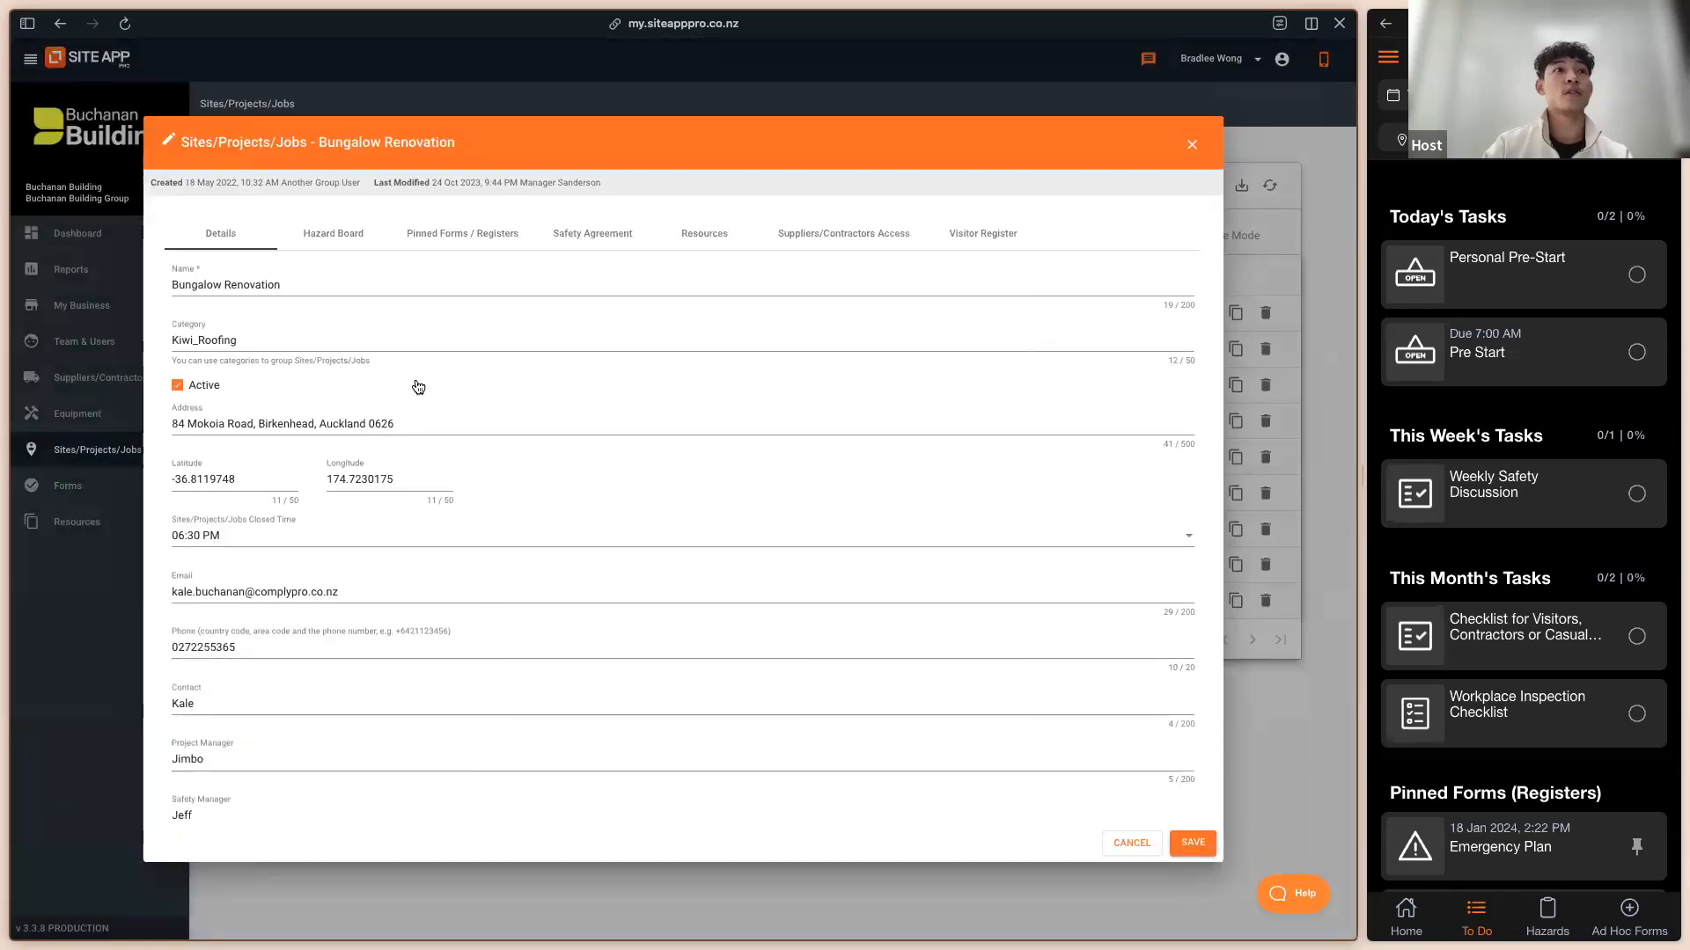
scroll(413, 412, down, 6)
scroll(412, 414, up, 6)
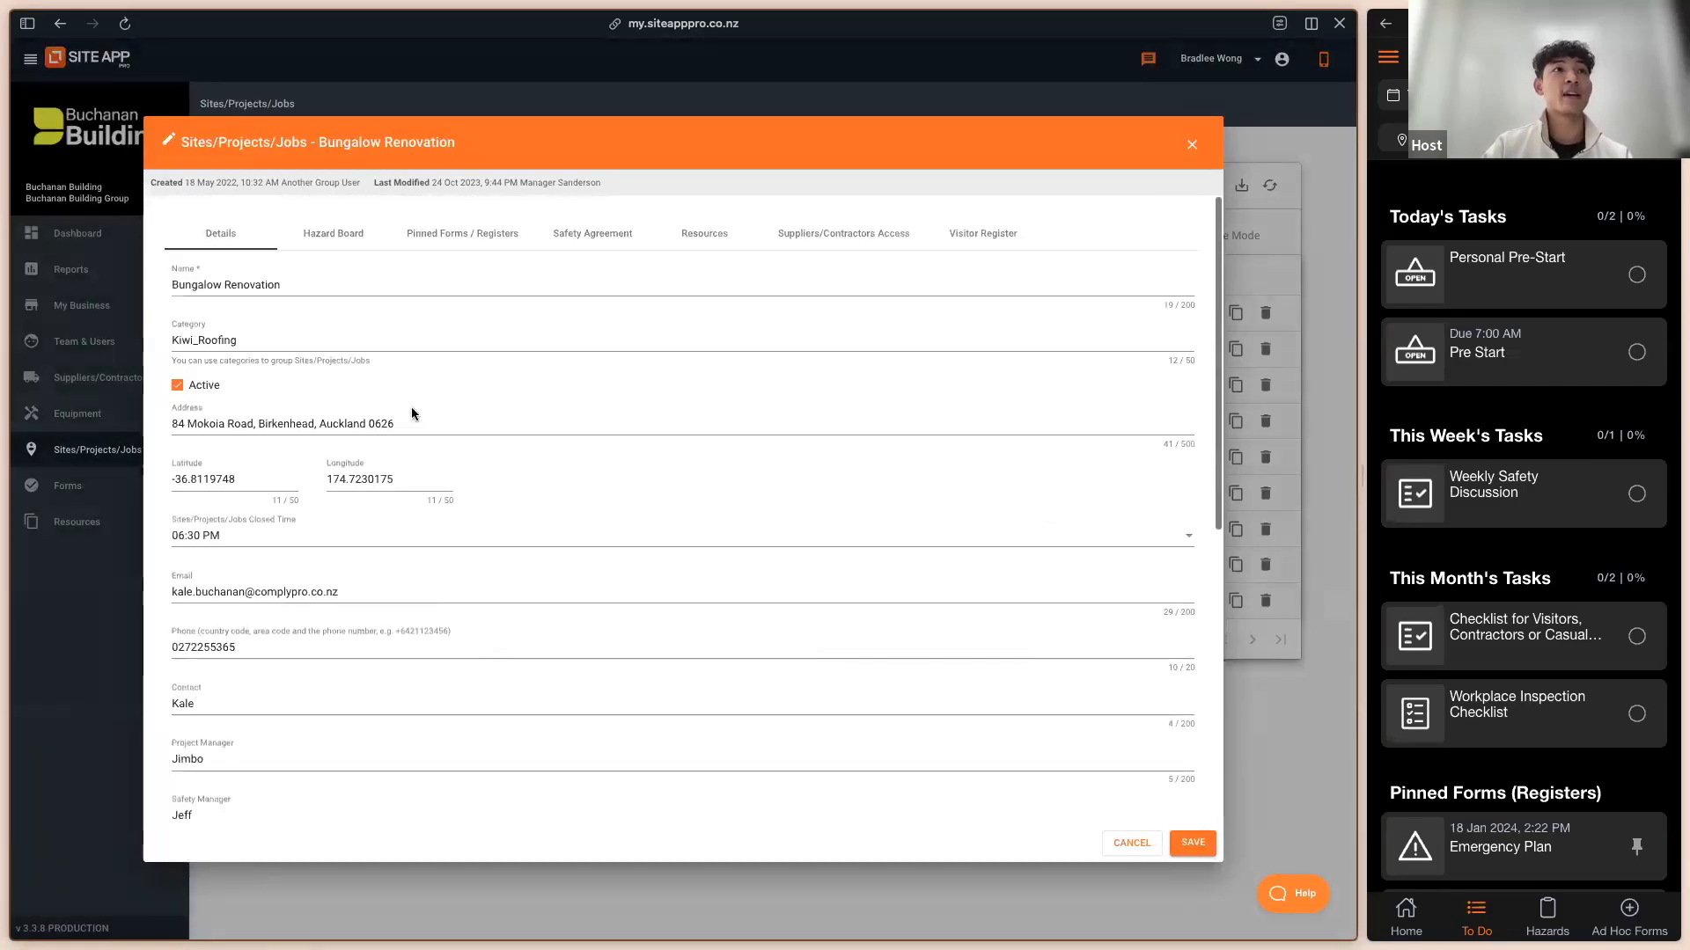
click(355, 242)
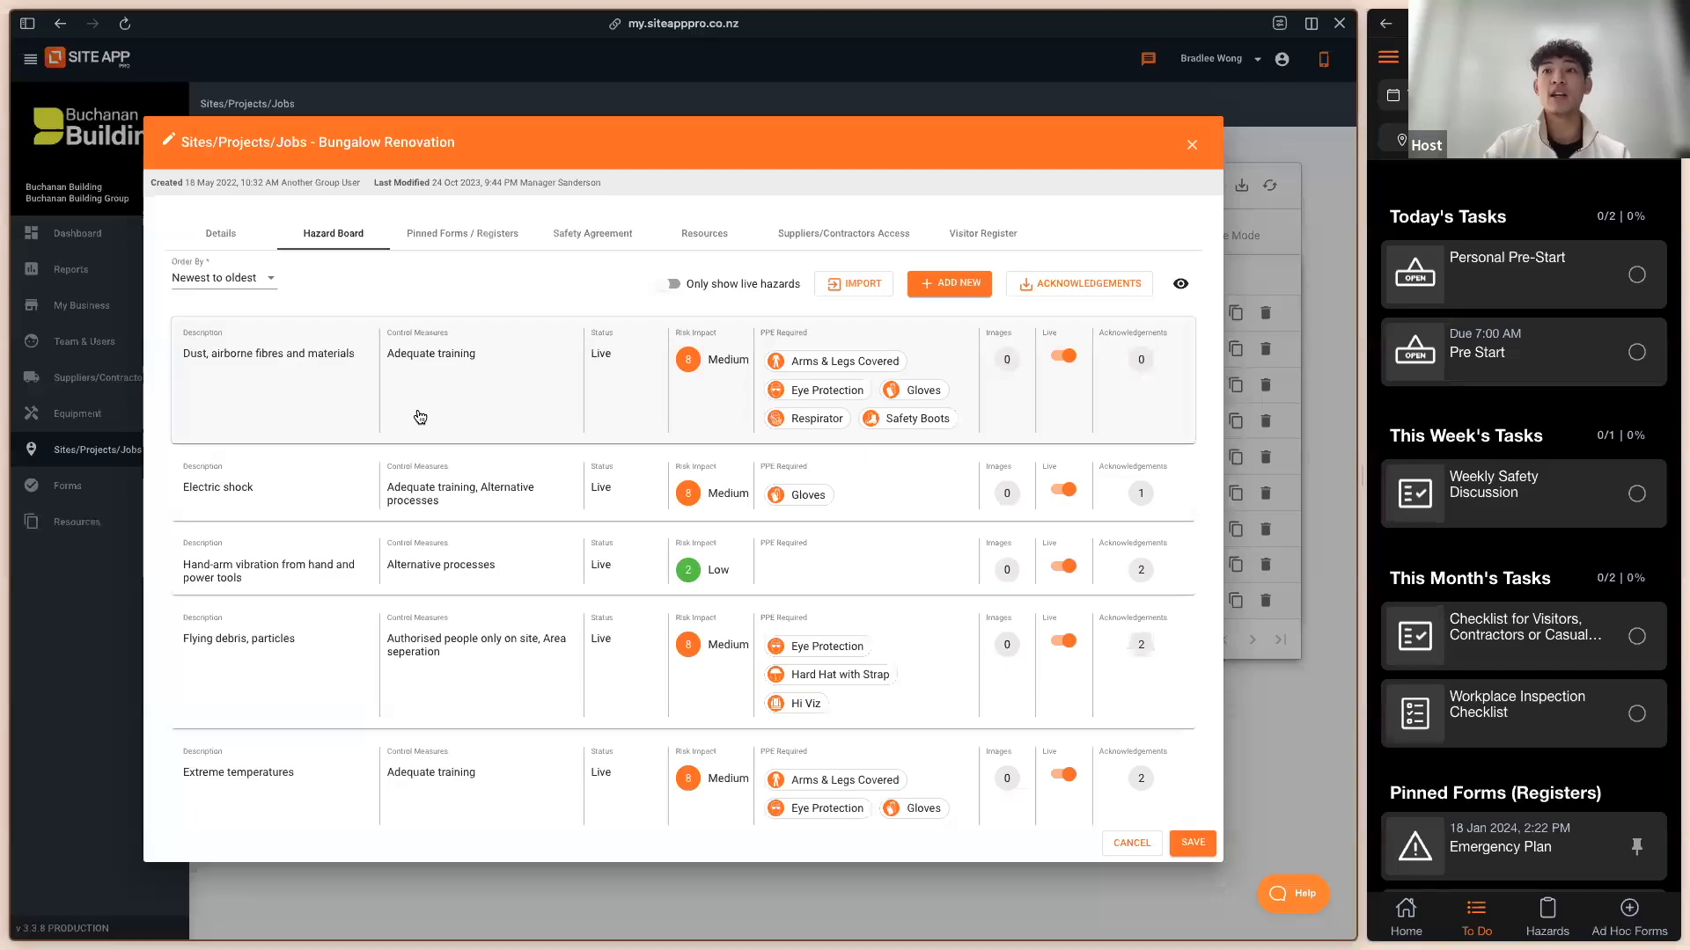
Step: Open the Bungalow Renovation Hazard Board in the mobile app and read through its live hazards
click(1417, 919)
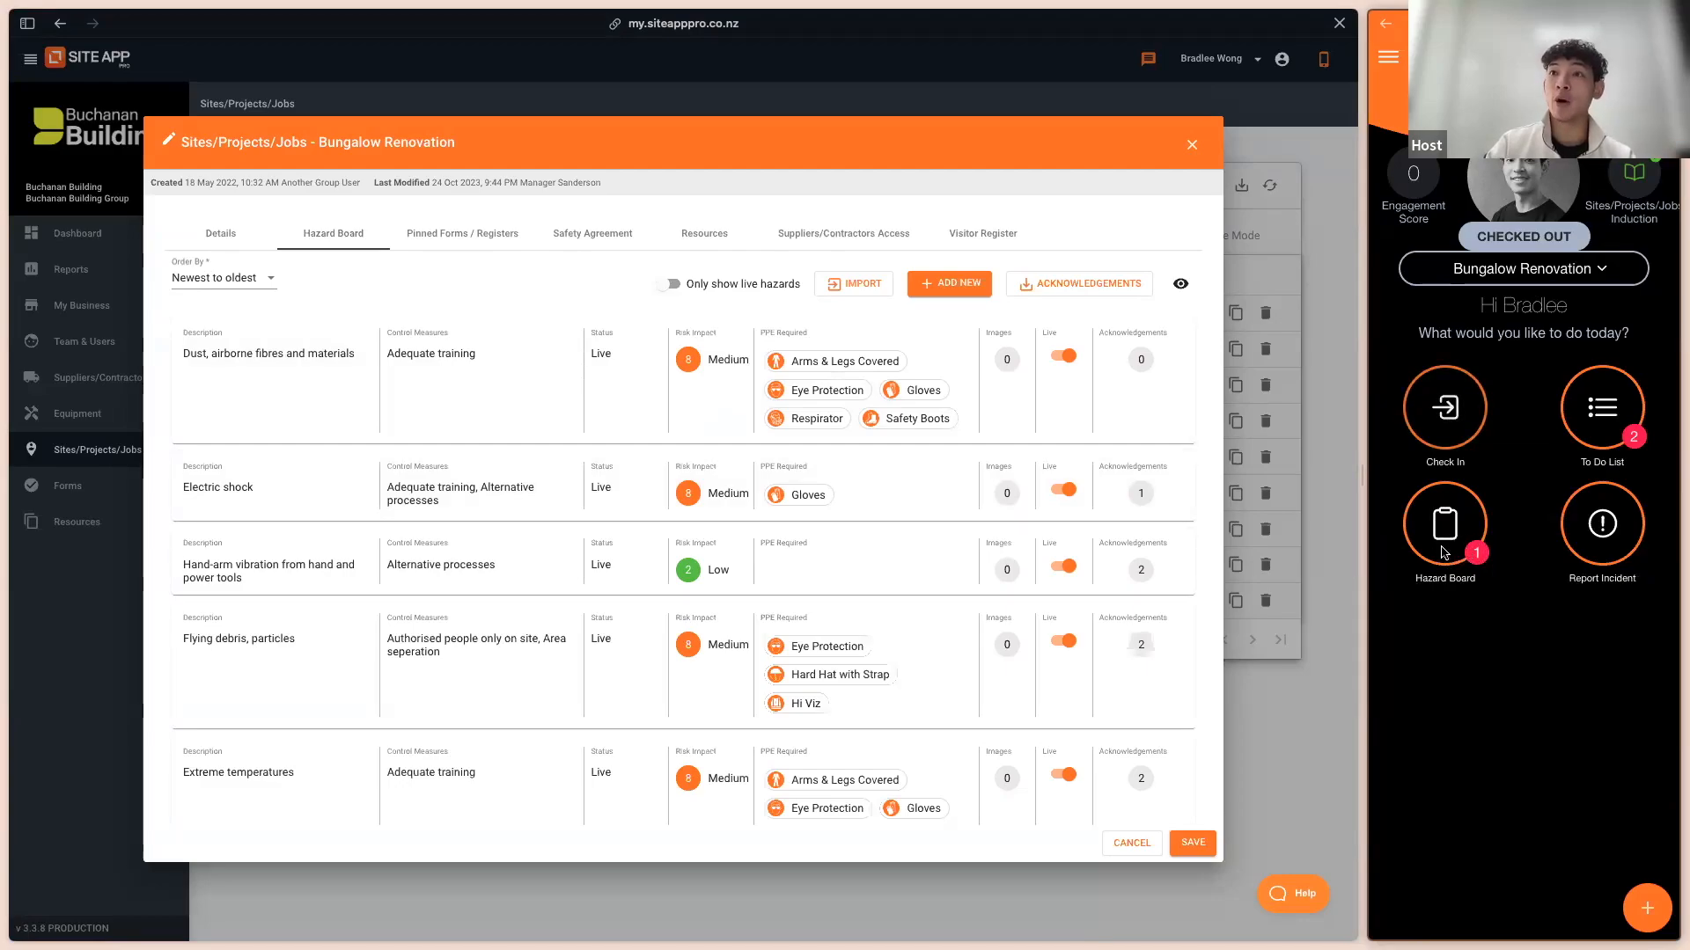
click(1461, 554)
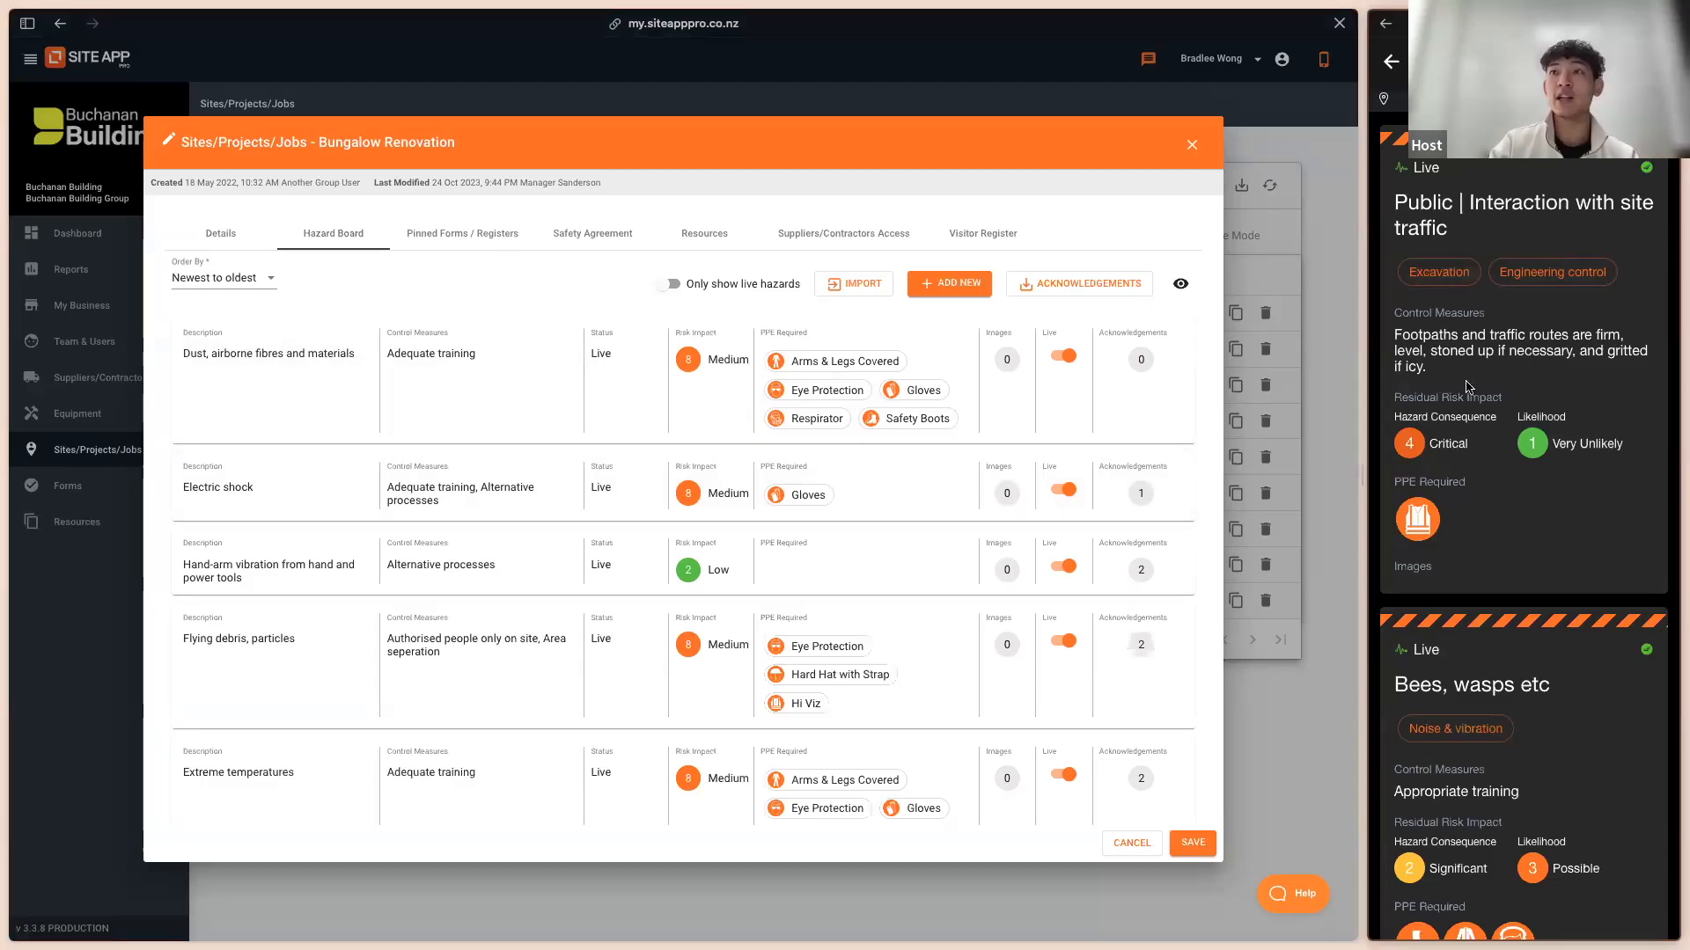
scroll(1483, 402, down, 3)
scroll(1483, 402, down, 20)
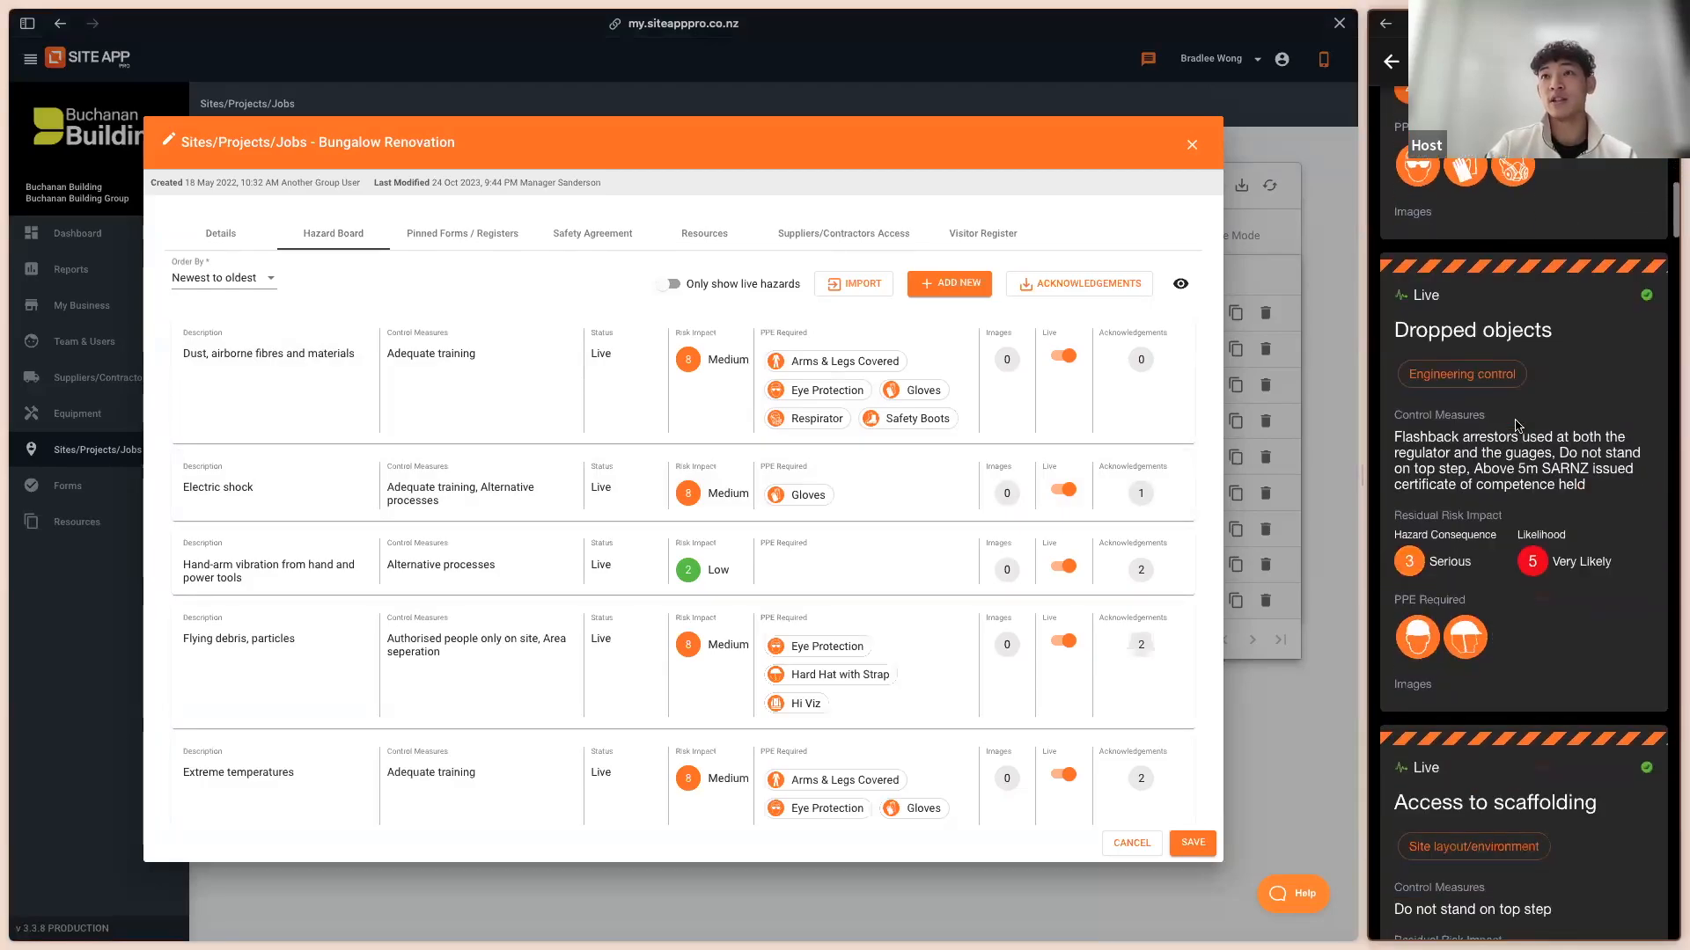
scroll(1520, 431, down, 20)
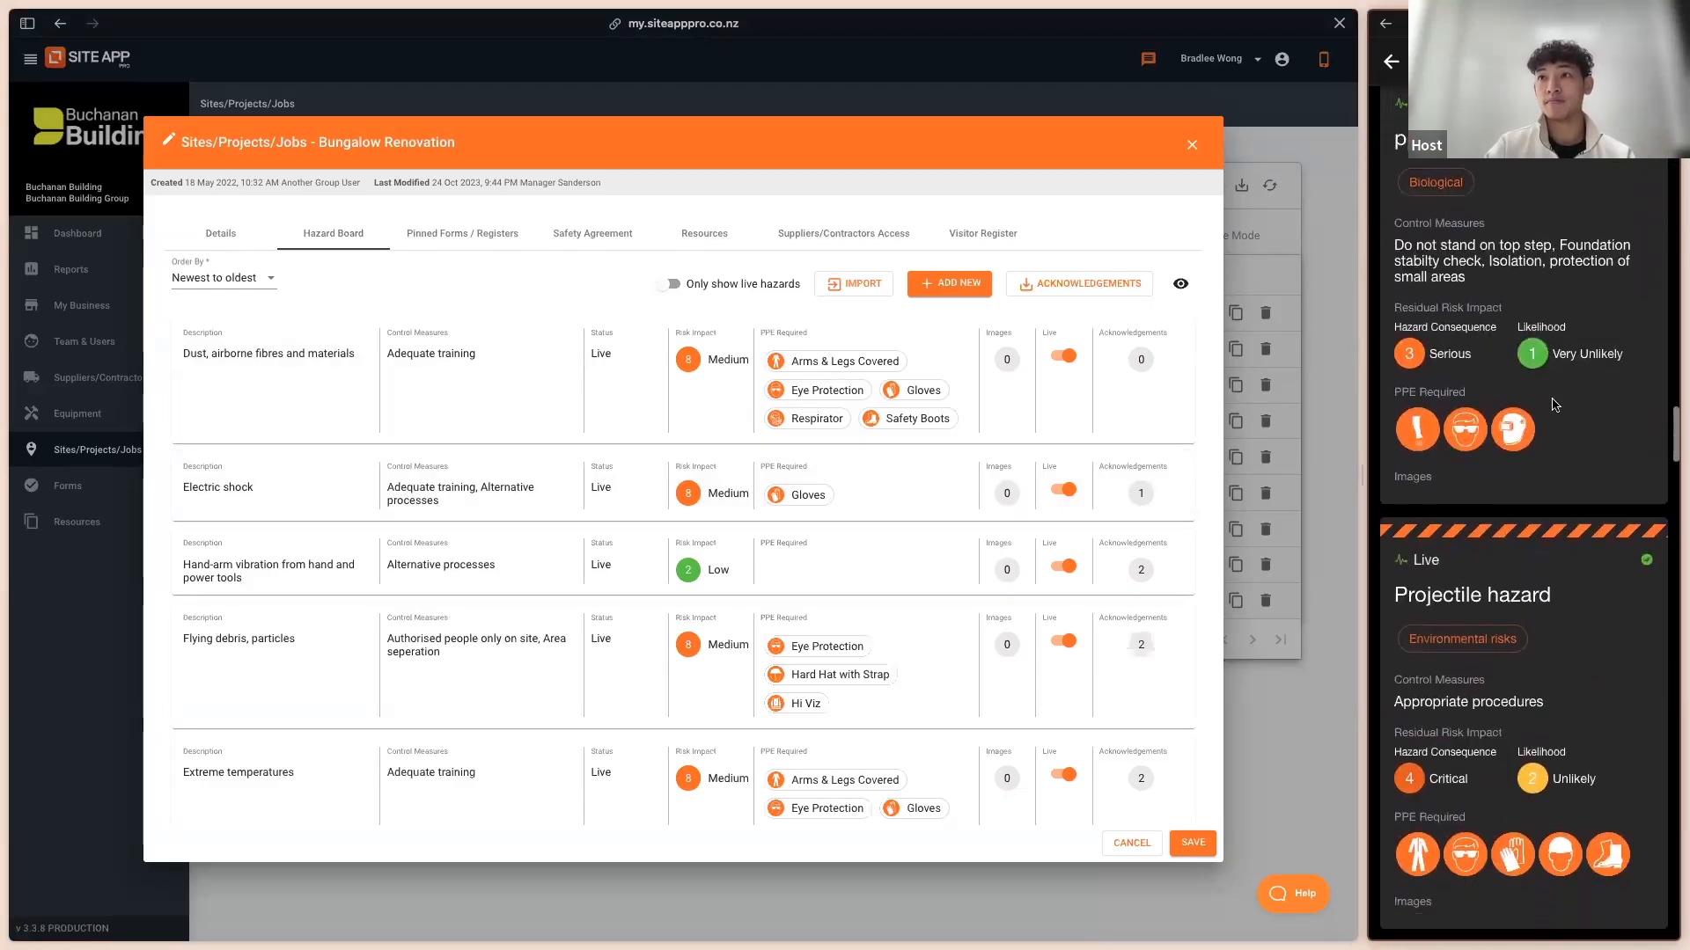
scroll(1603, 364, down, 20)
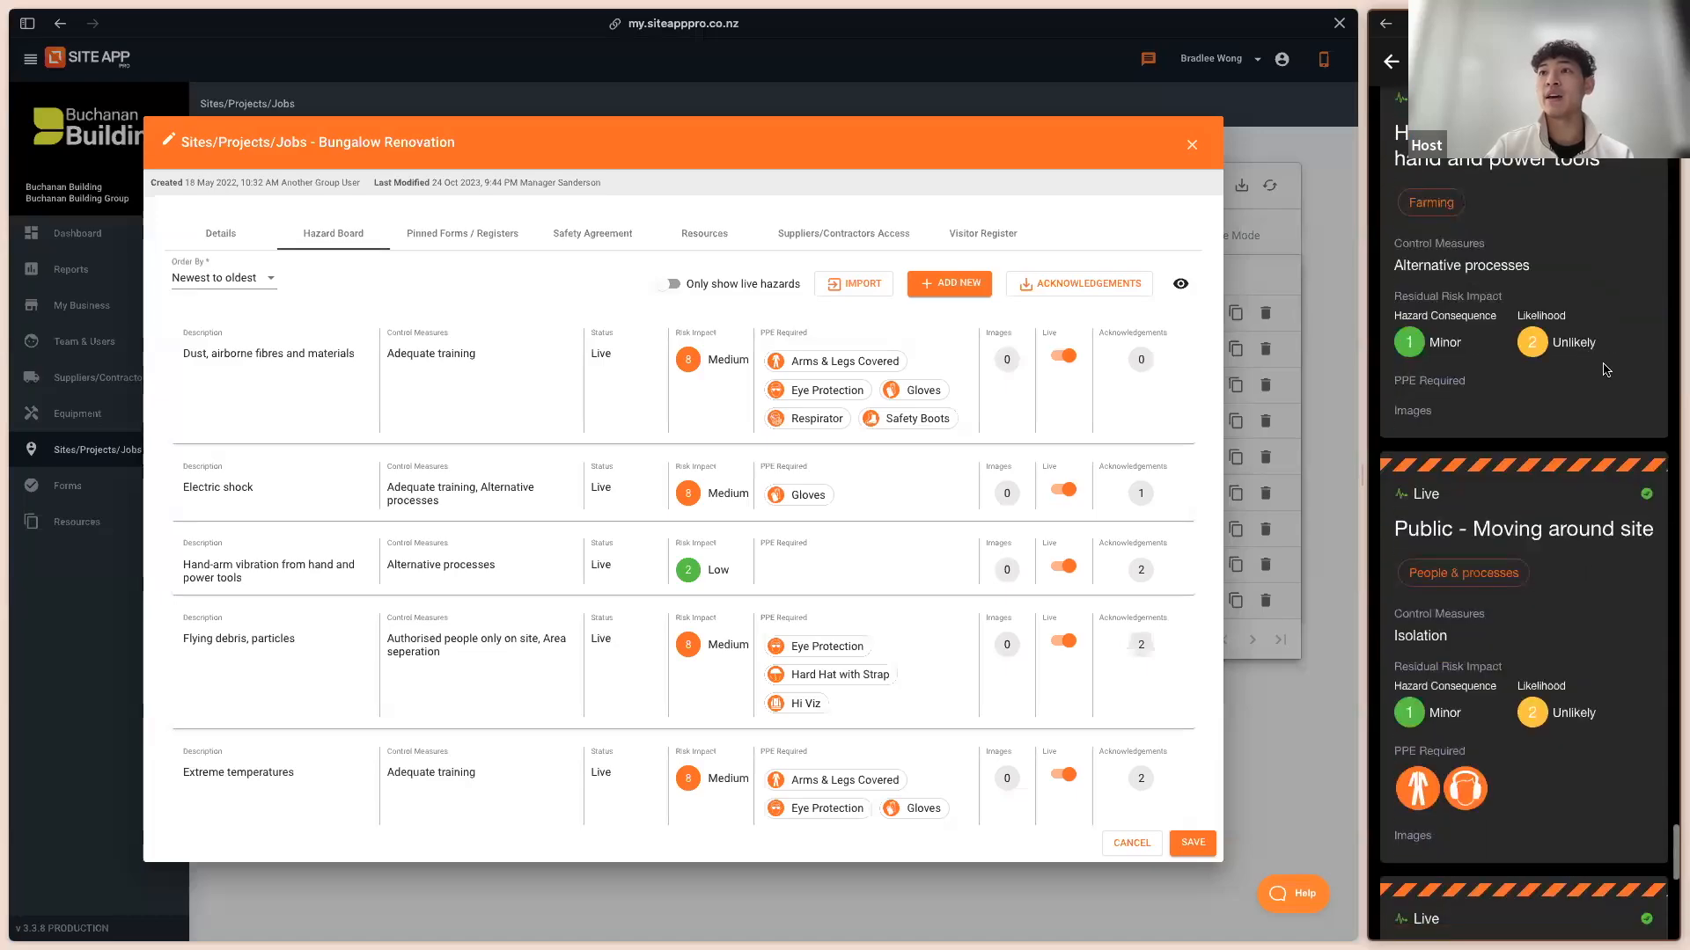
Step: View the "Dust, airborne fibres and materials" hazard in the mobile app and acknowledge the board as read and understood
drag(1488, 554, 1424, 535)
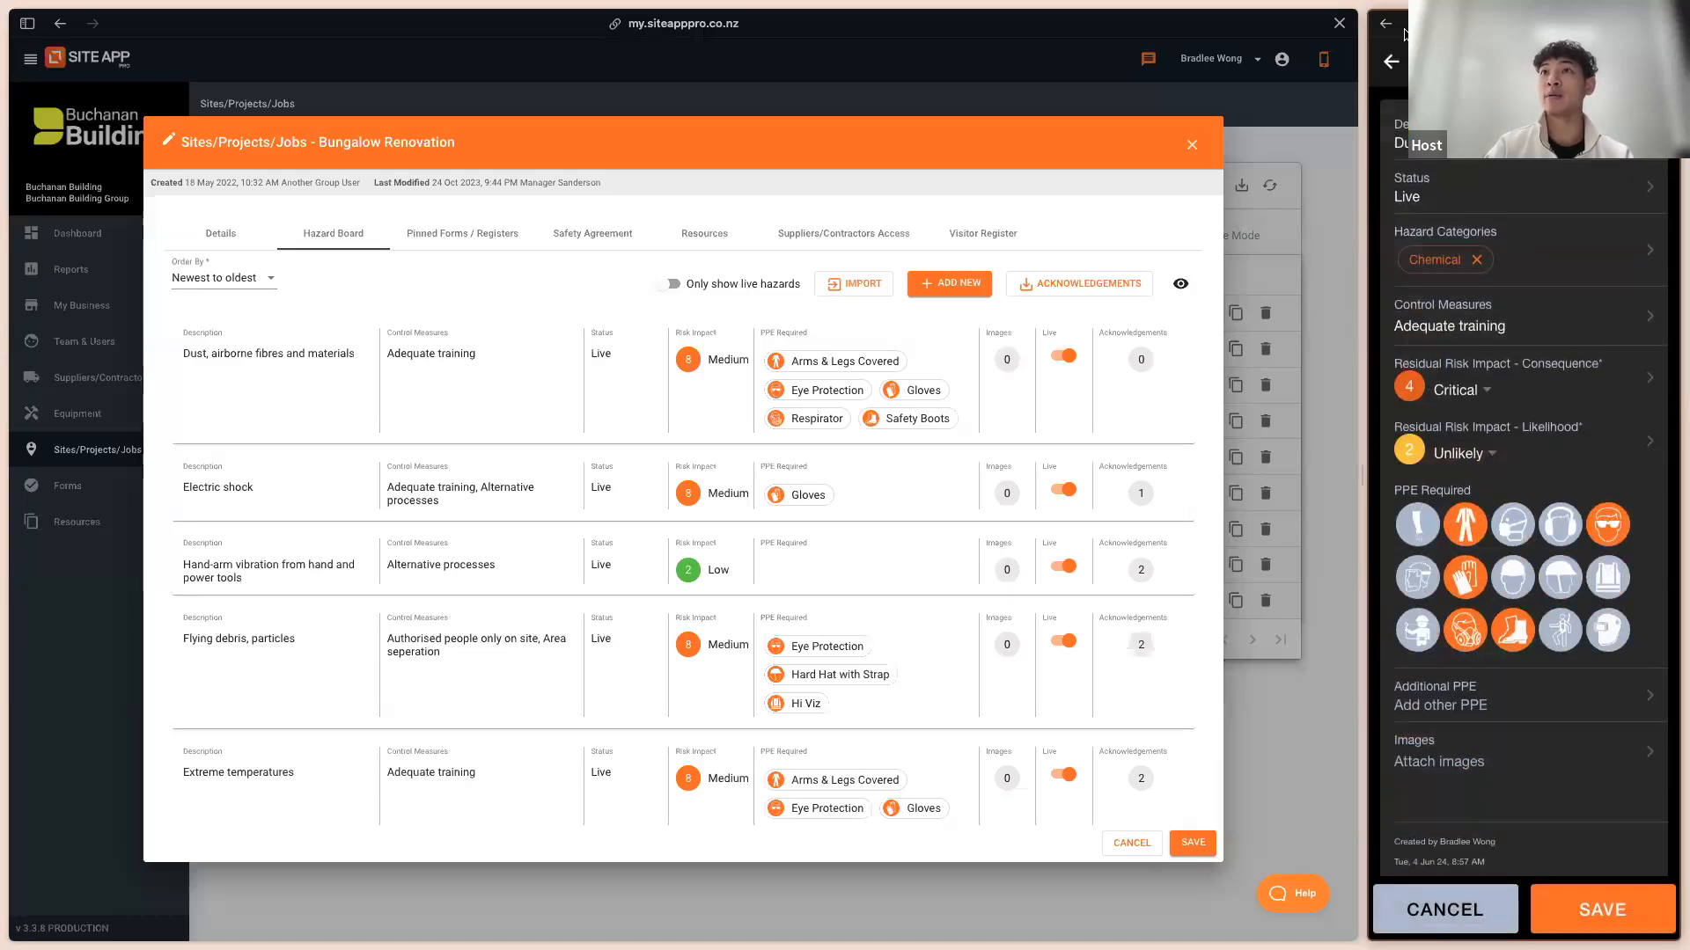
click(1392, 62)
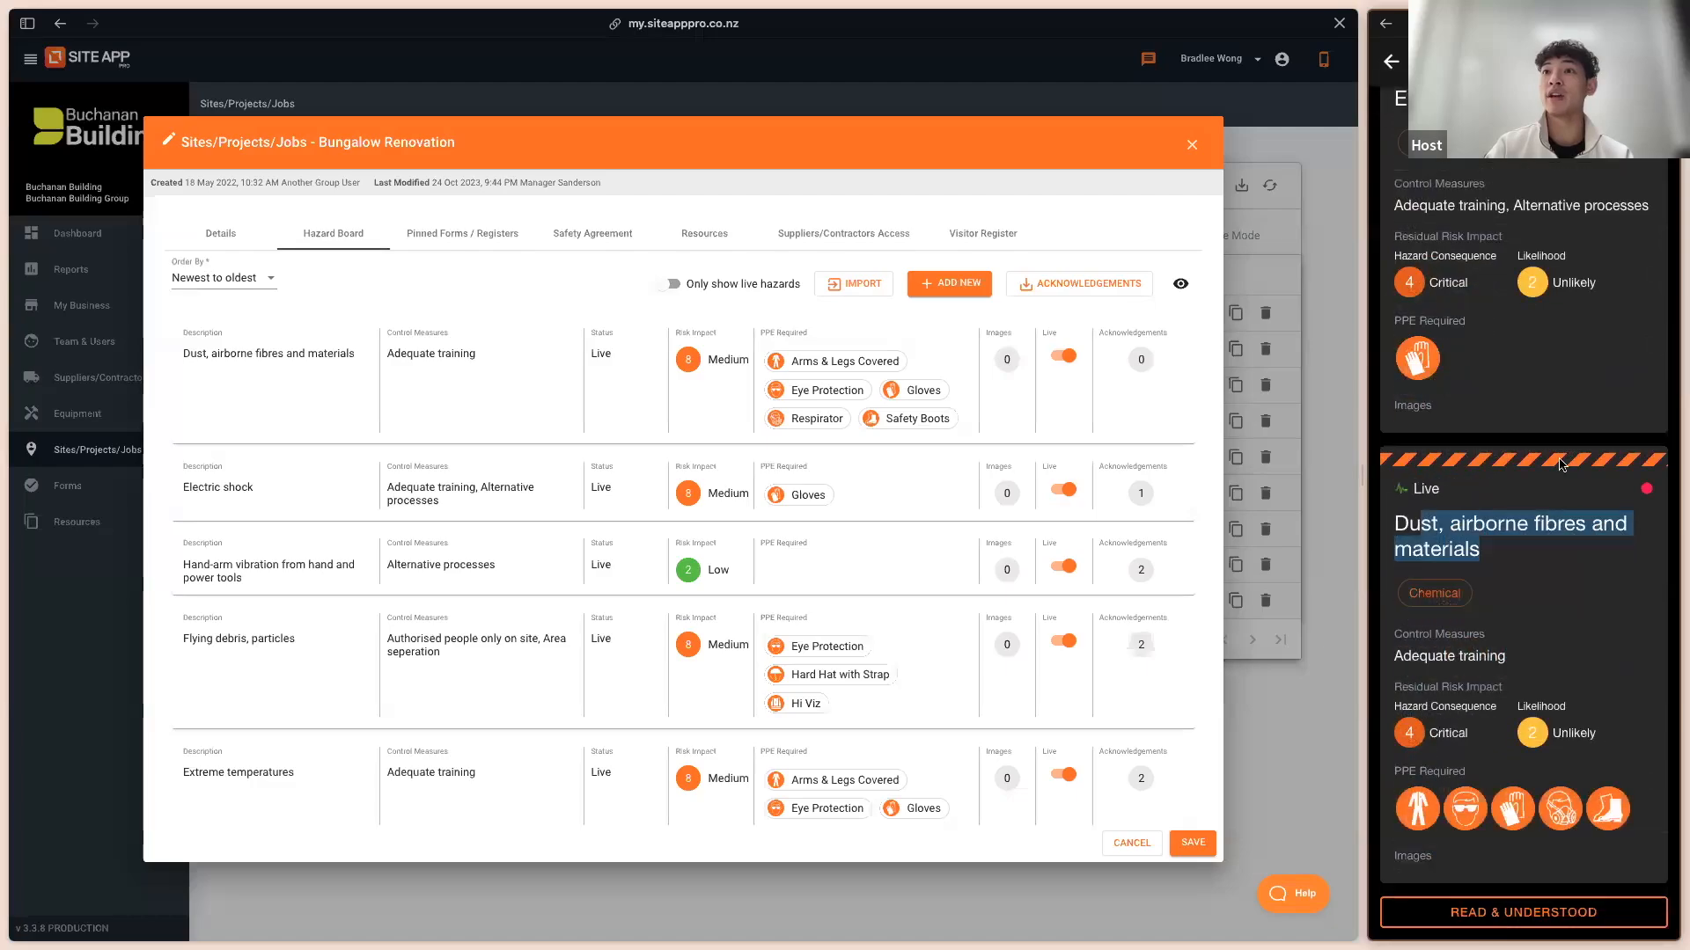
click(1507, 915)
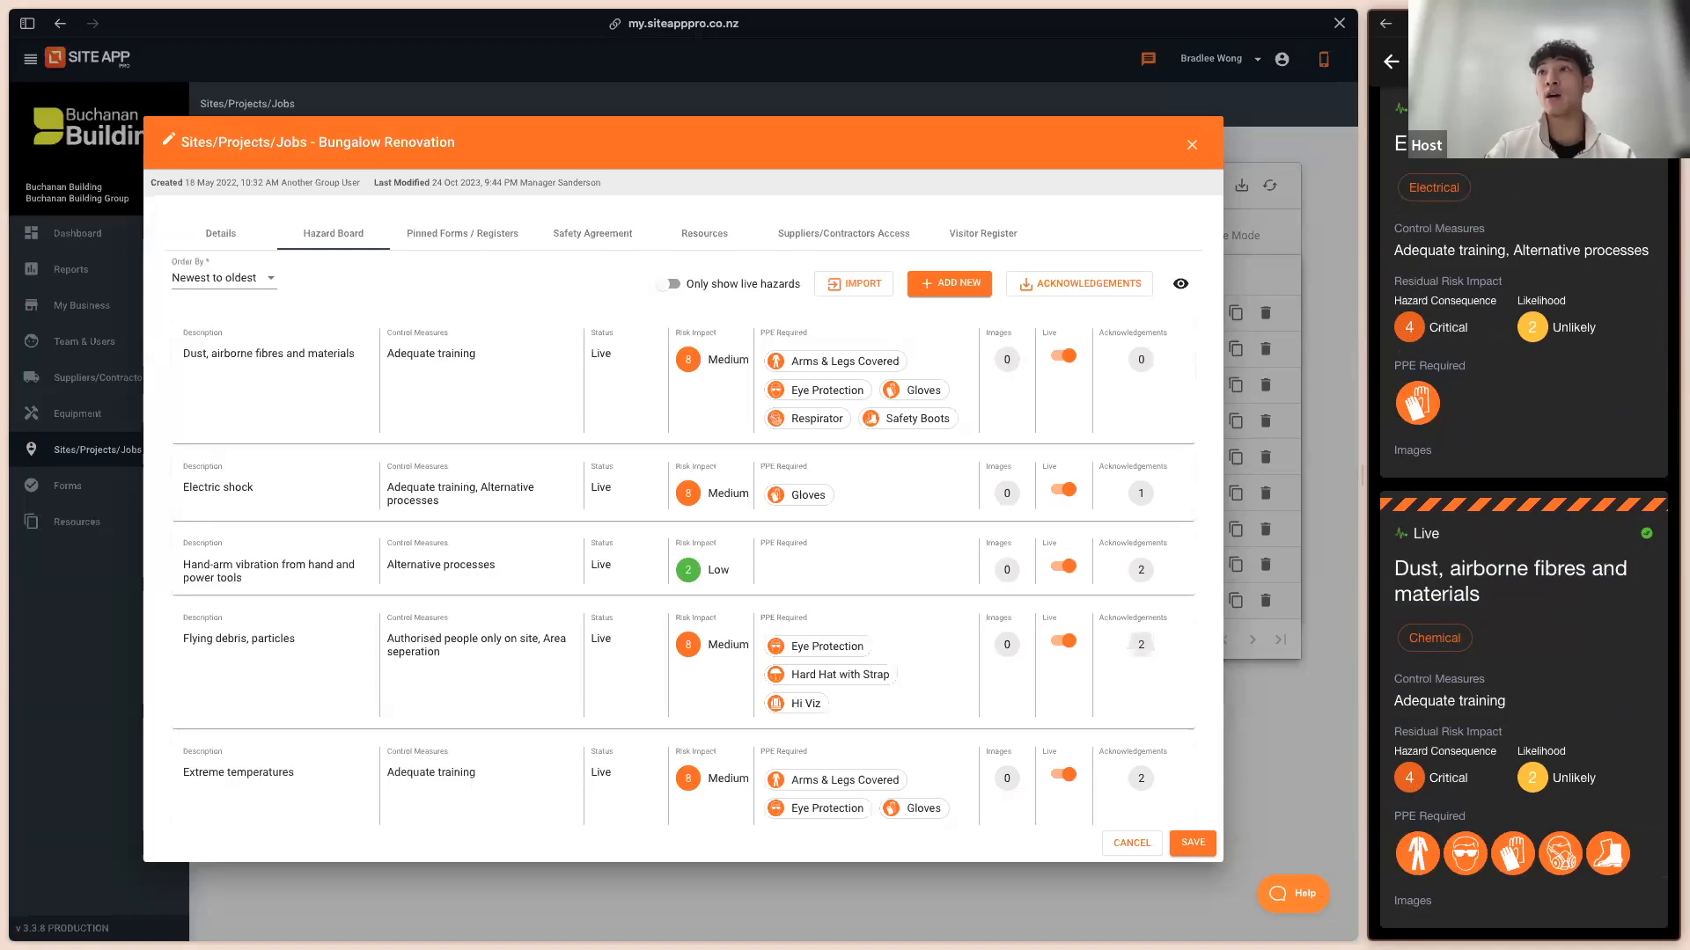
Step: Review the blank new hazard form in the mobile app and in the web Hazard Board, cancelling both without saving
click(1655, 62)
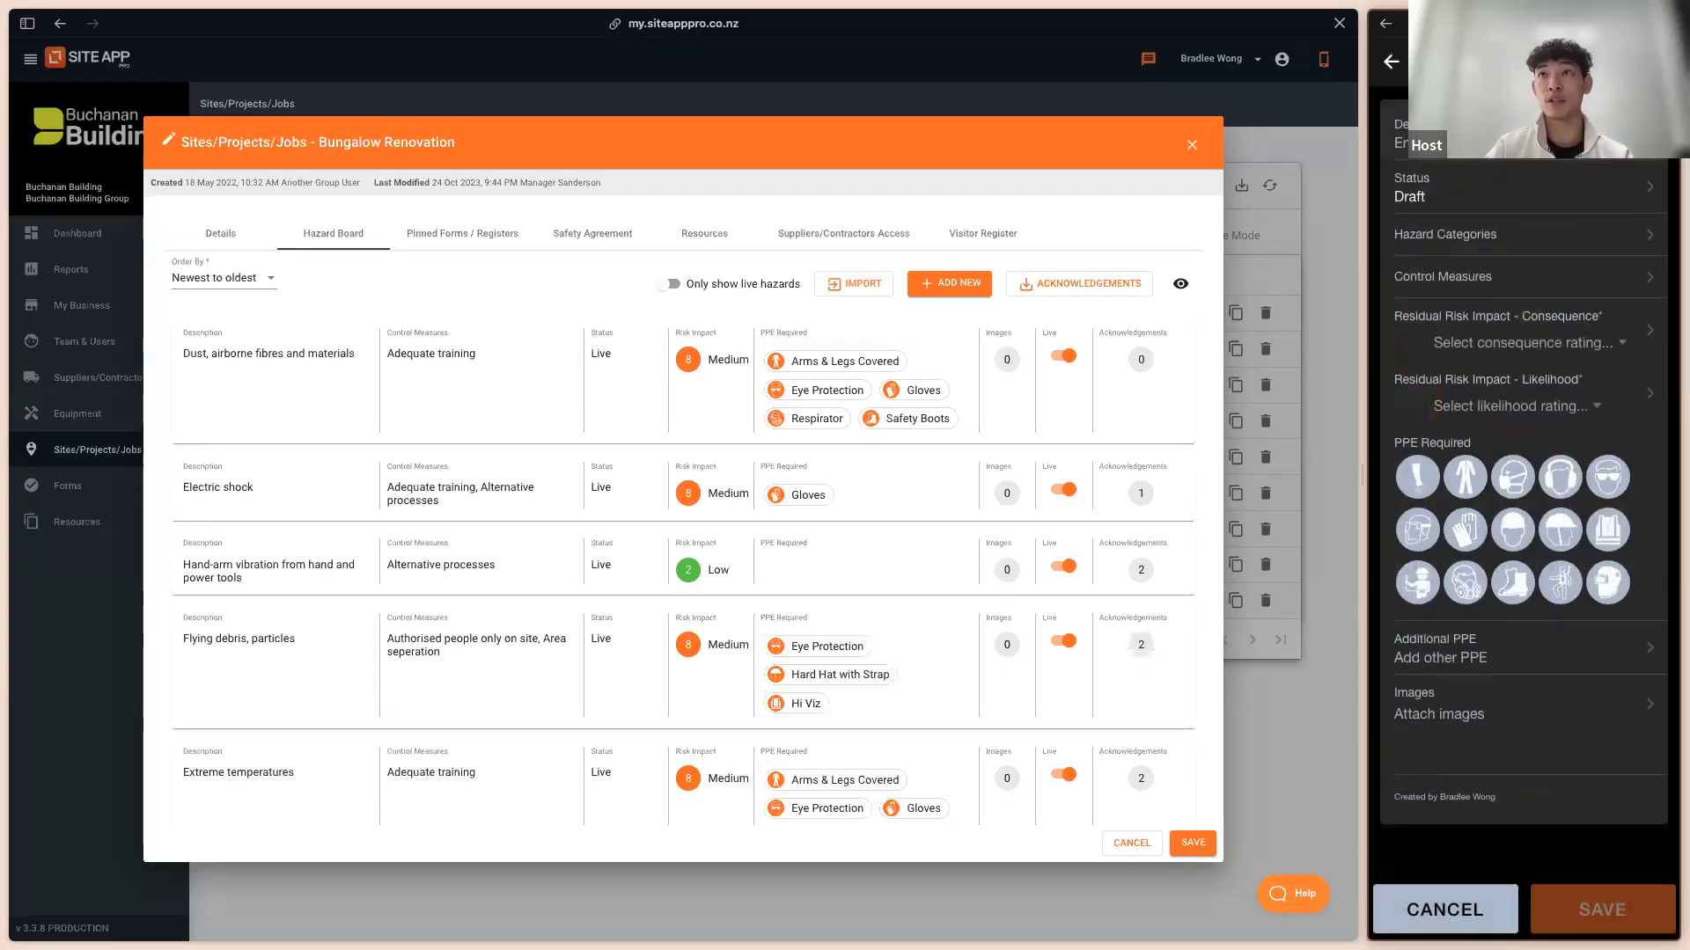
click(1438, 217)
click(1438, 218)
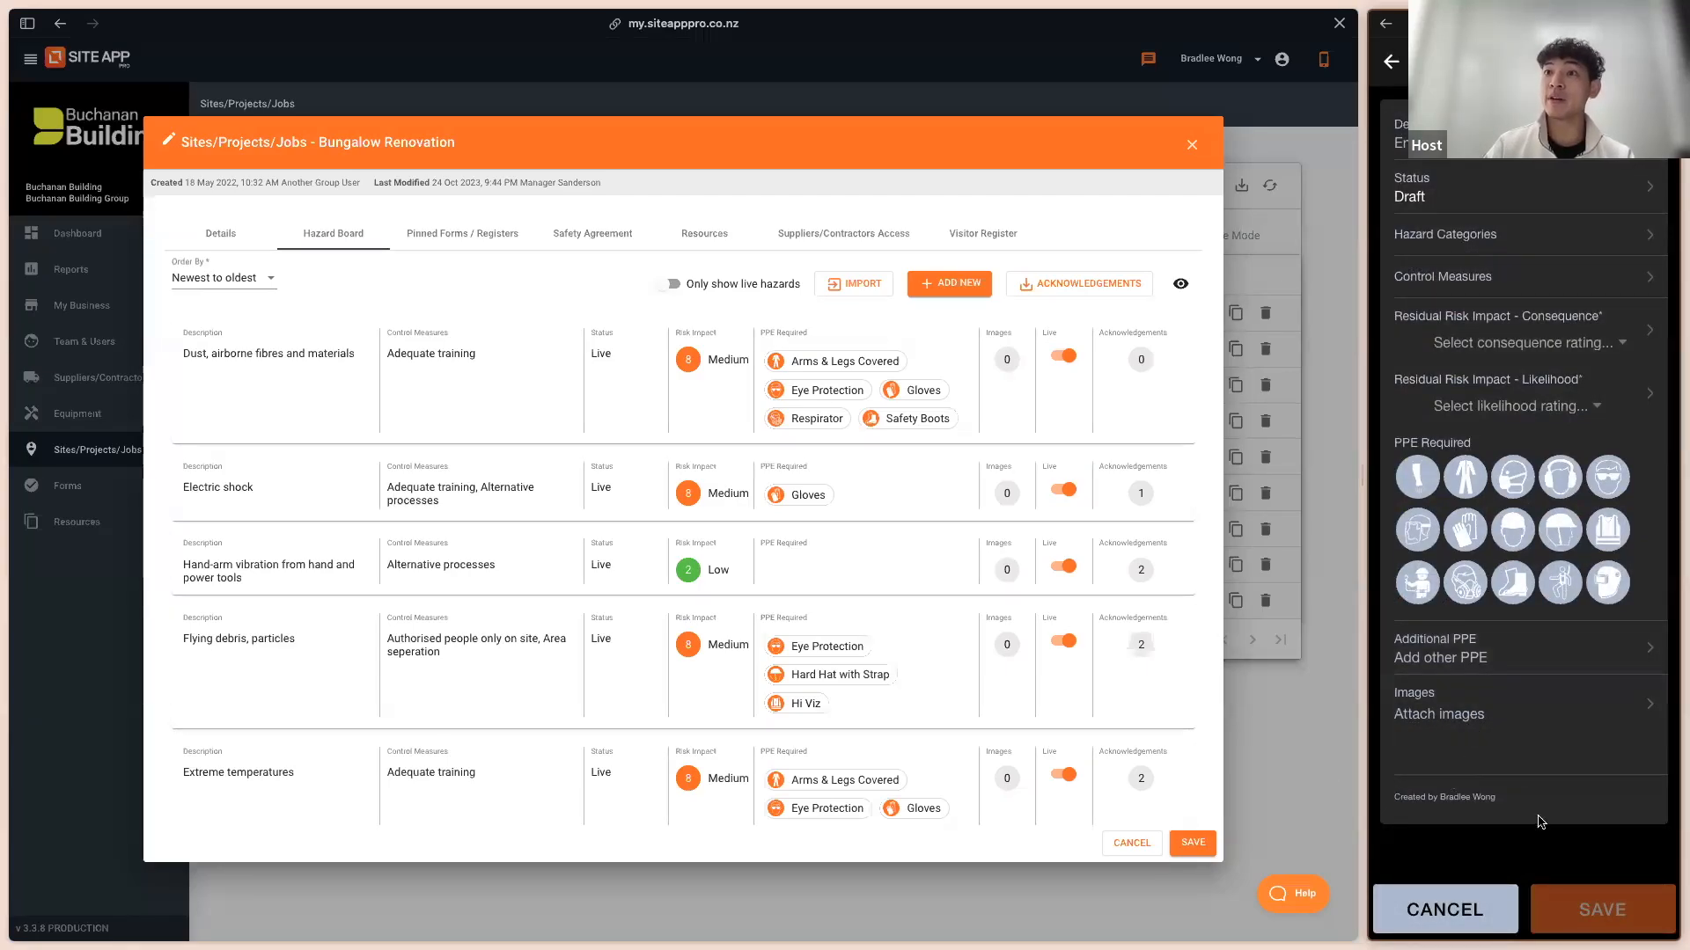
click(1571, 897)
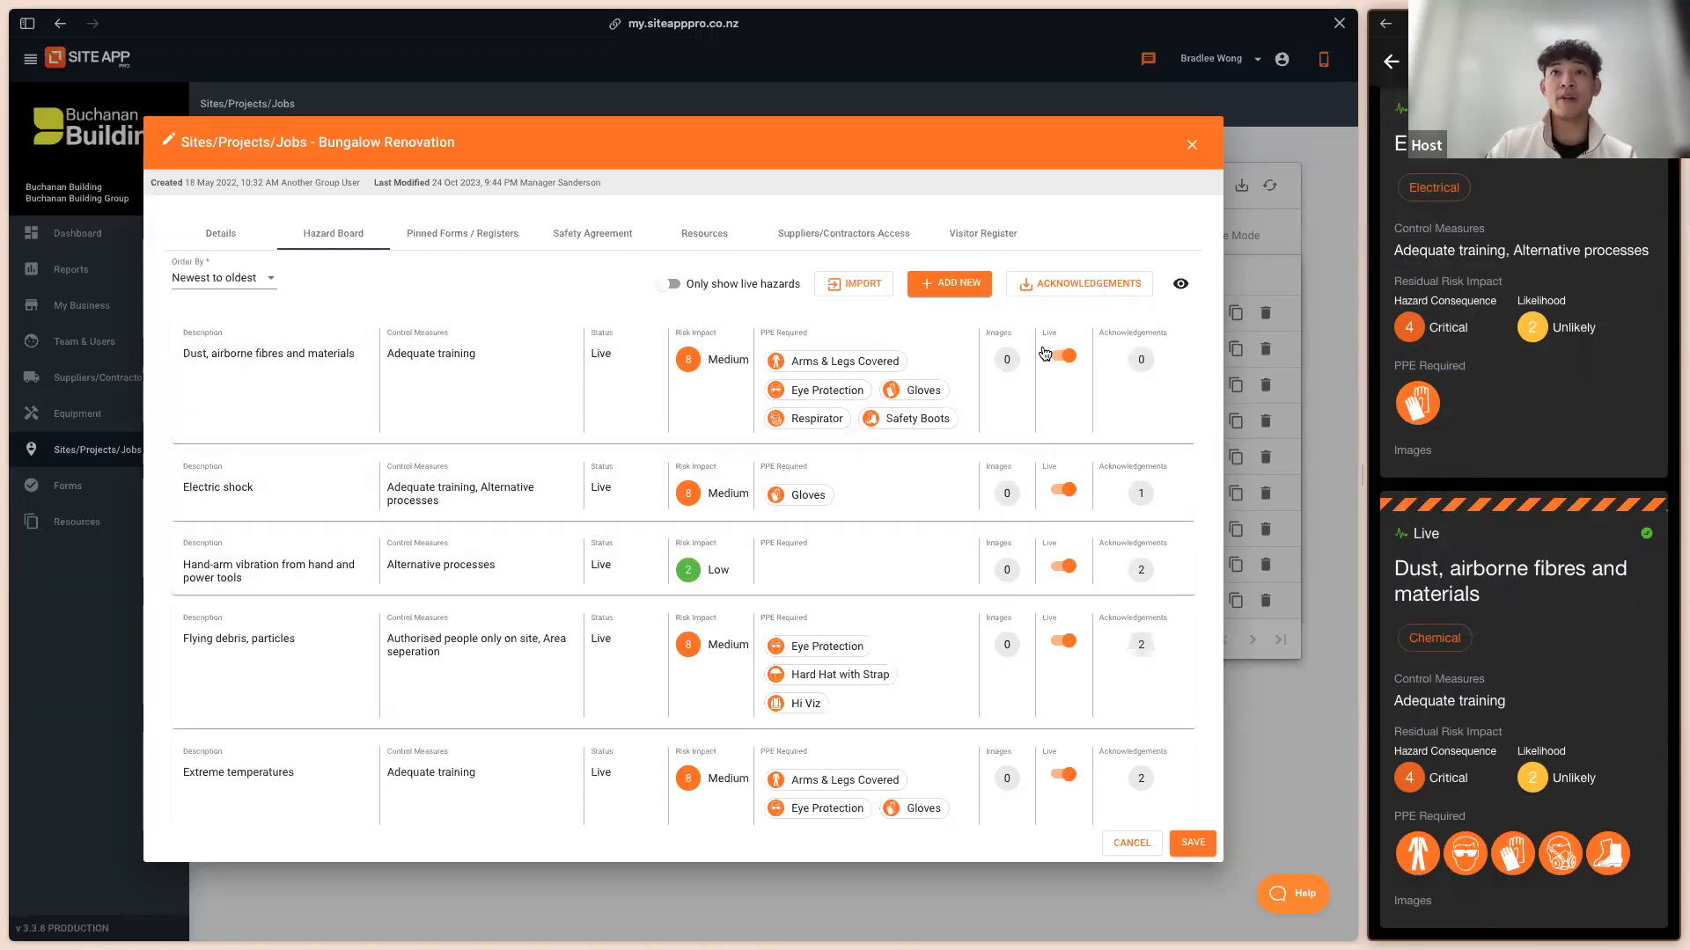
click(971, 299)
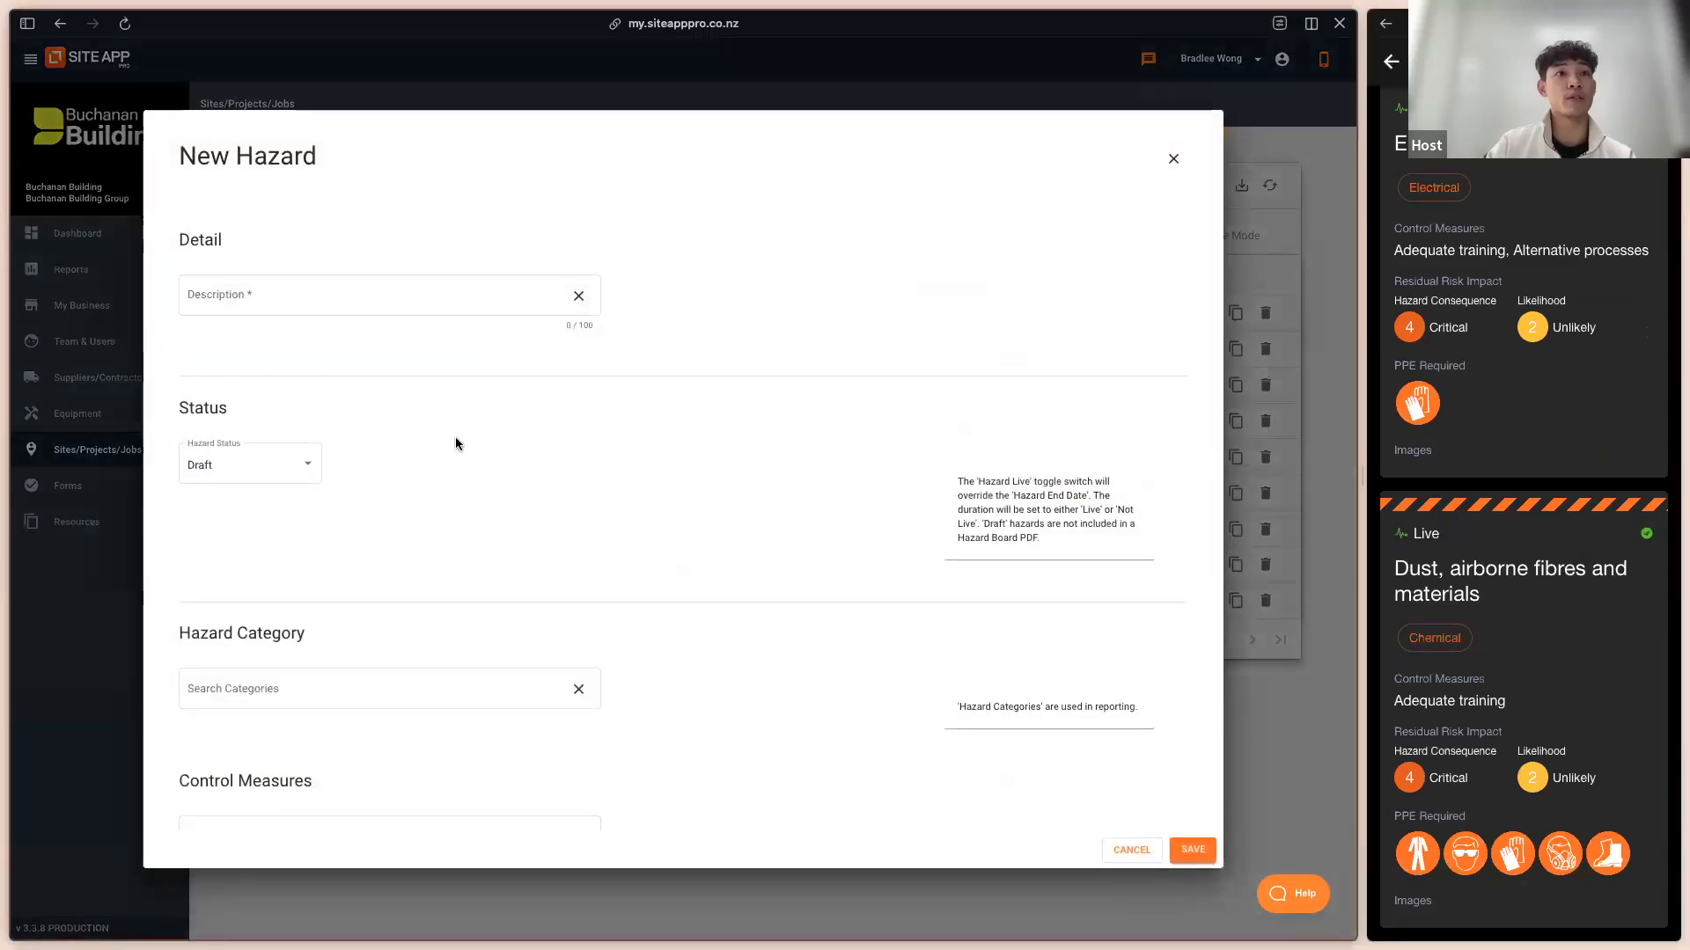
click(1126, 850)
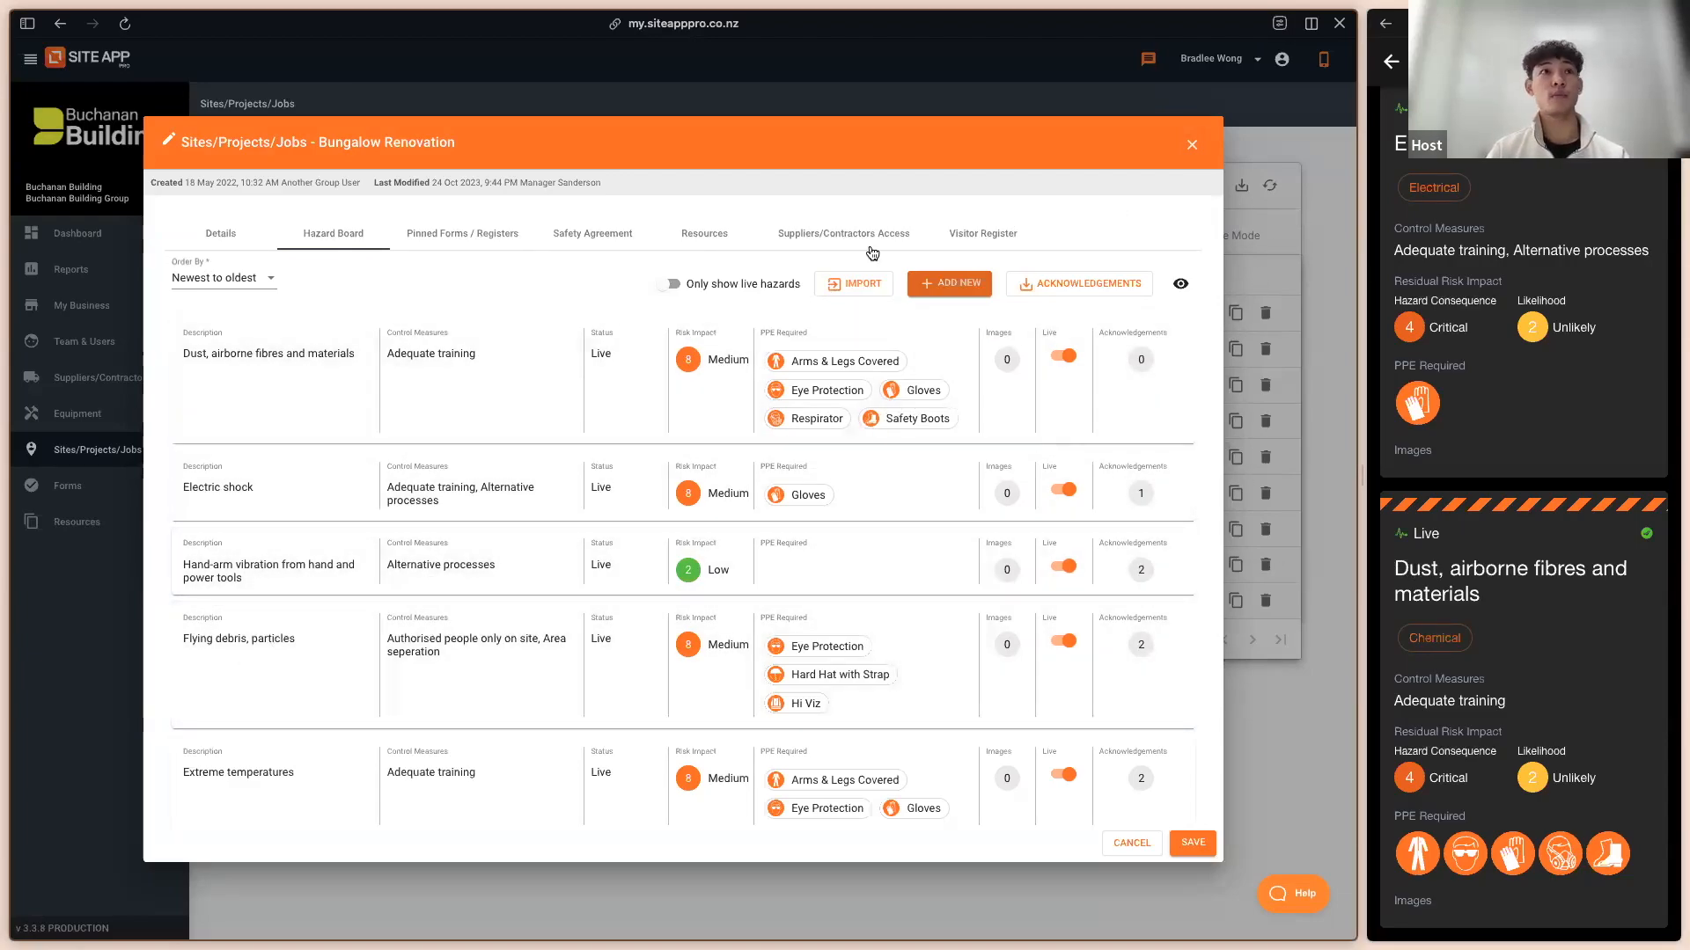
Step: Open the site's Pinned Forms / Registers and locate the same pinned forms in the mobile app's to-do list
click(435, 242)
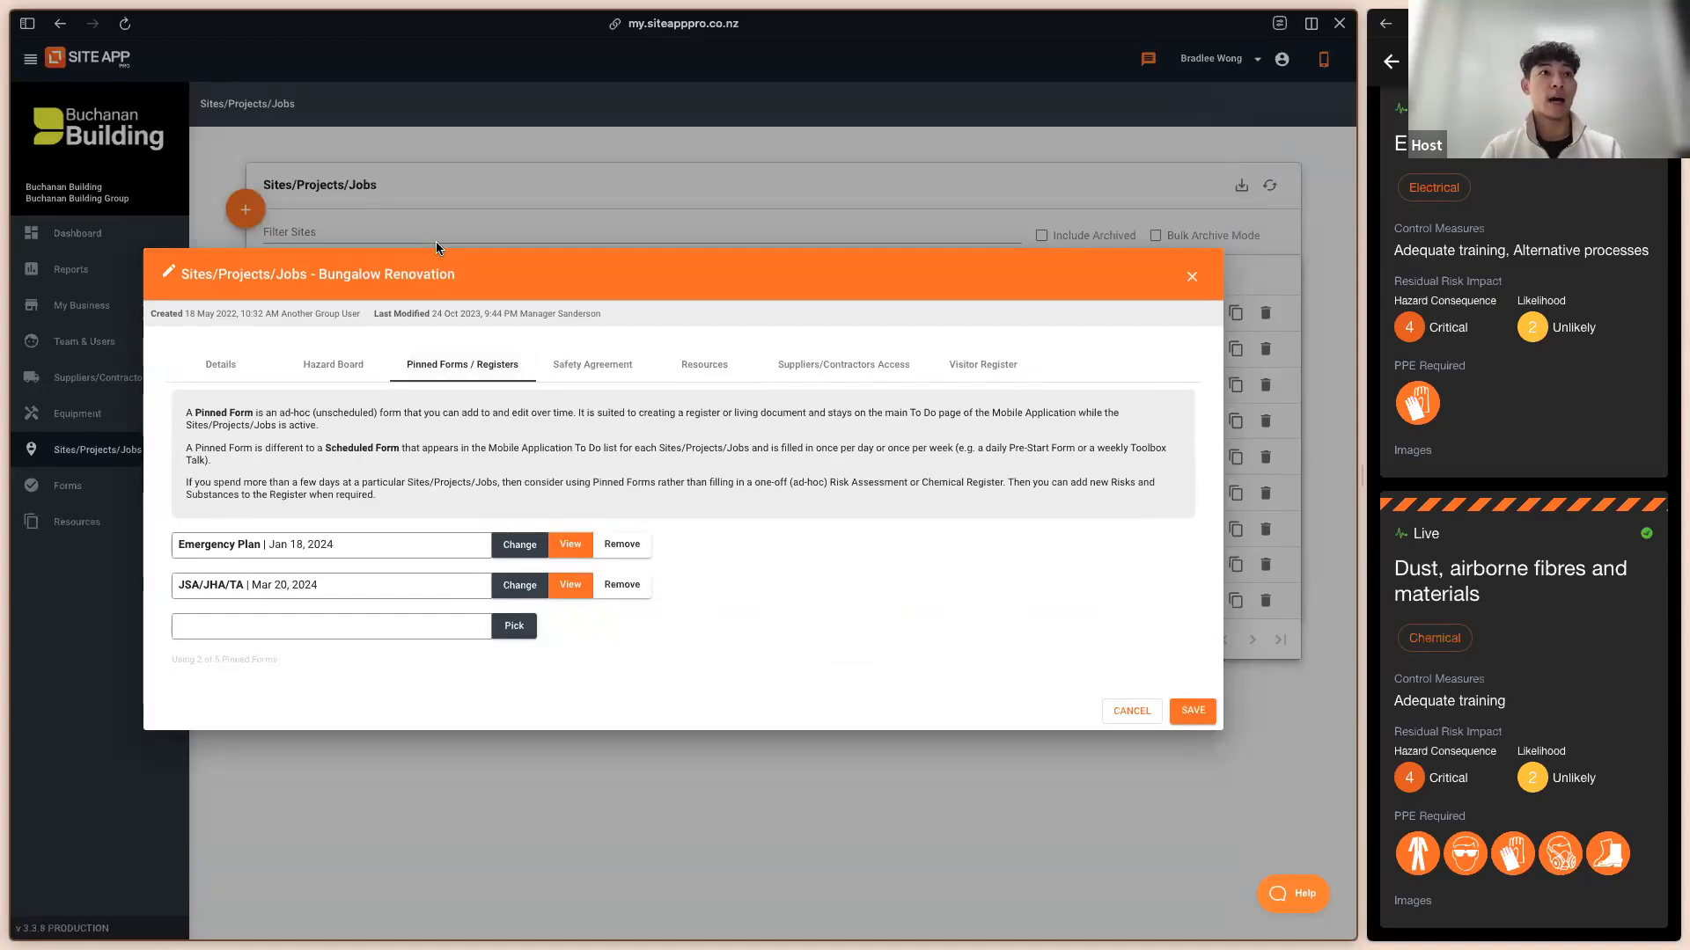
click(1391, 62)
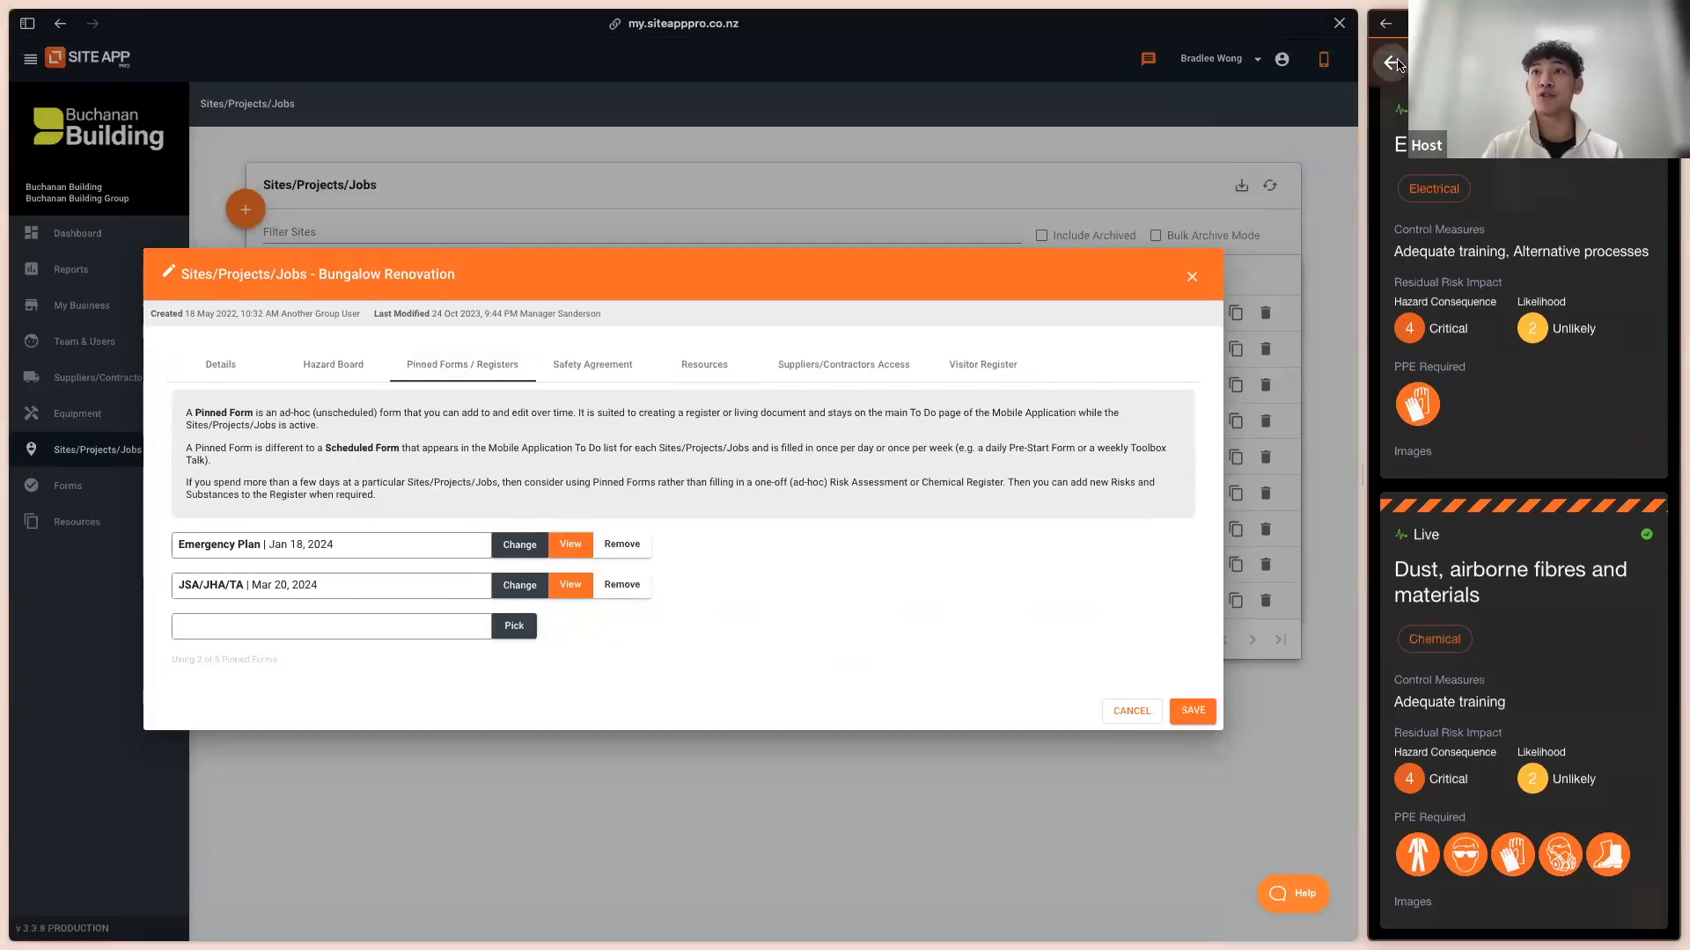
click(1624, 437)
scroll(1584, 616, down, 2)
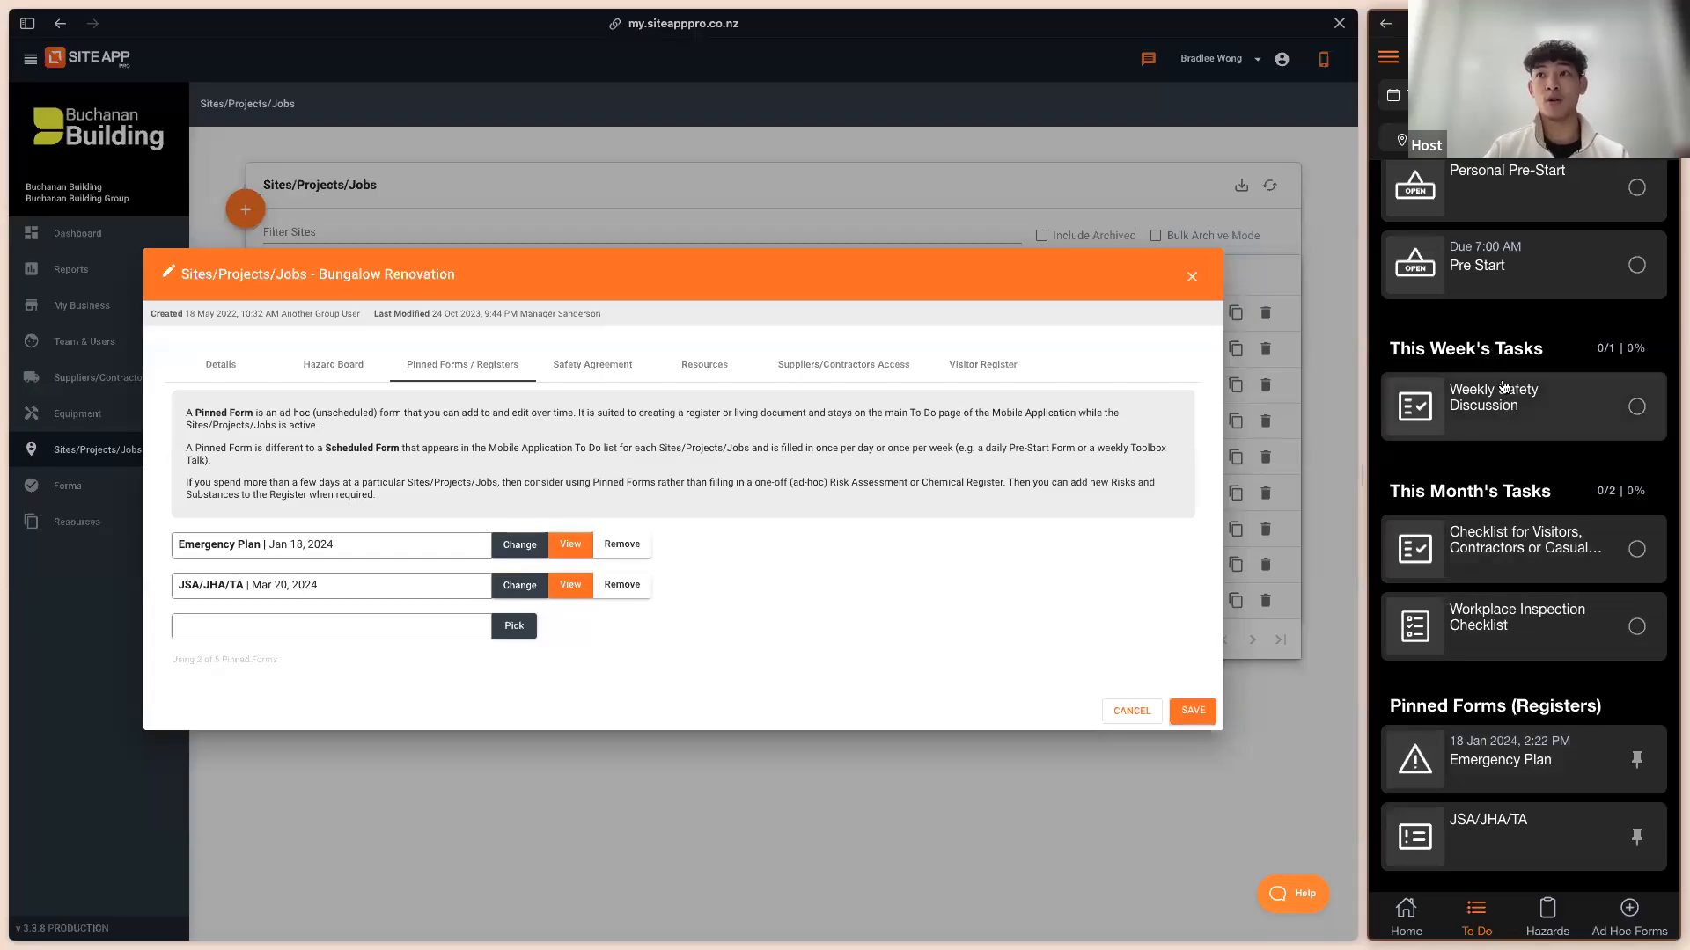
Step: Open the pinned Emergency Plan form in the mobile app, read its answers, and return to the to-do list
click(1517, 753)
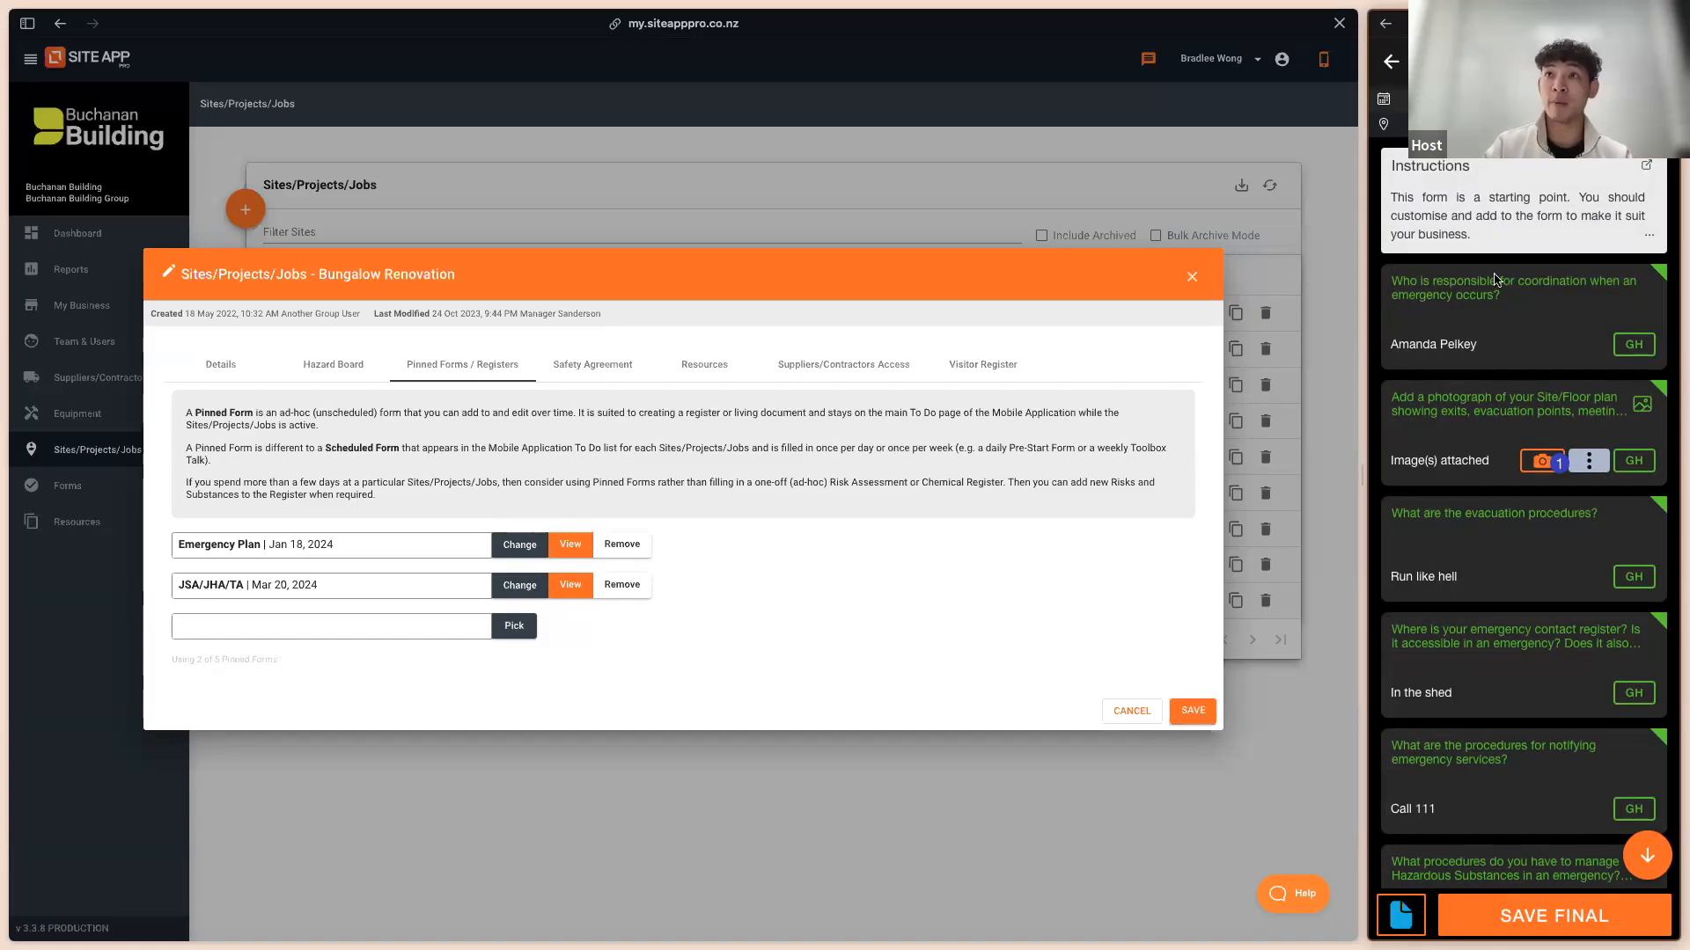
scroll(1479, 396, down, 3)
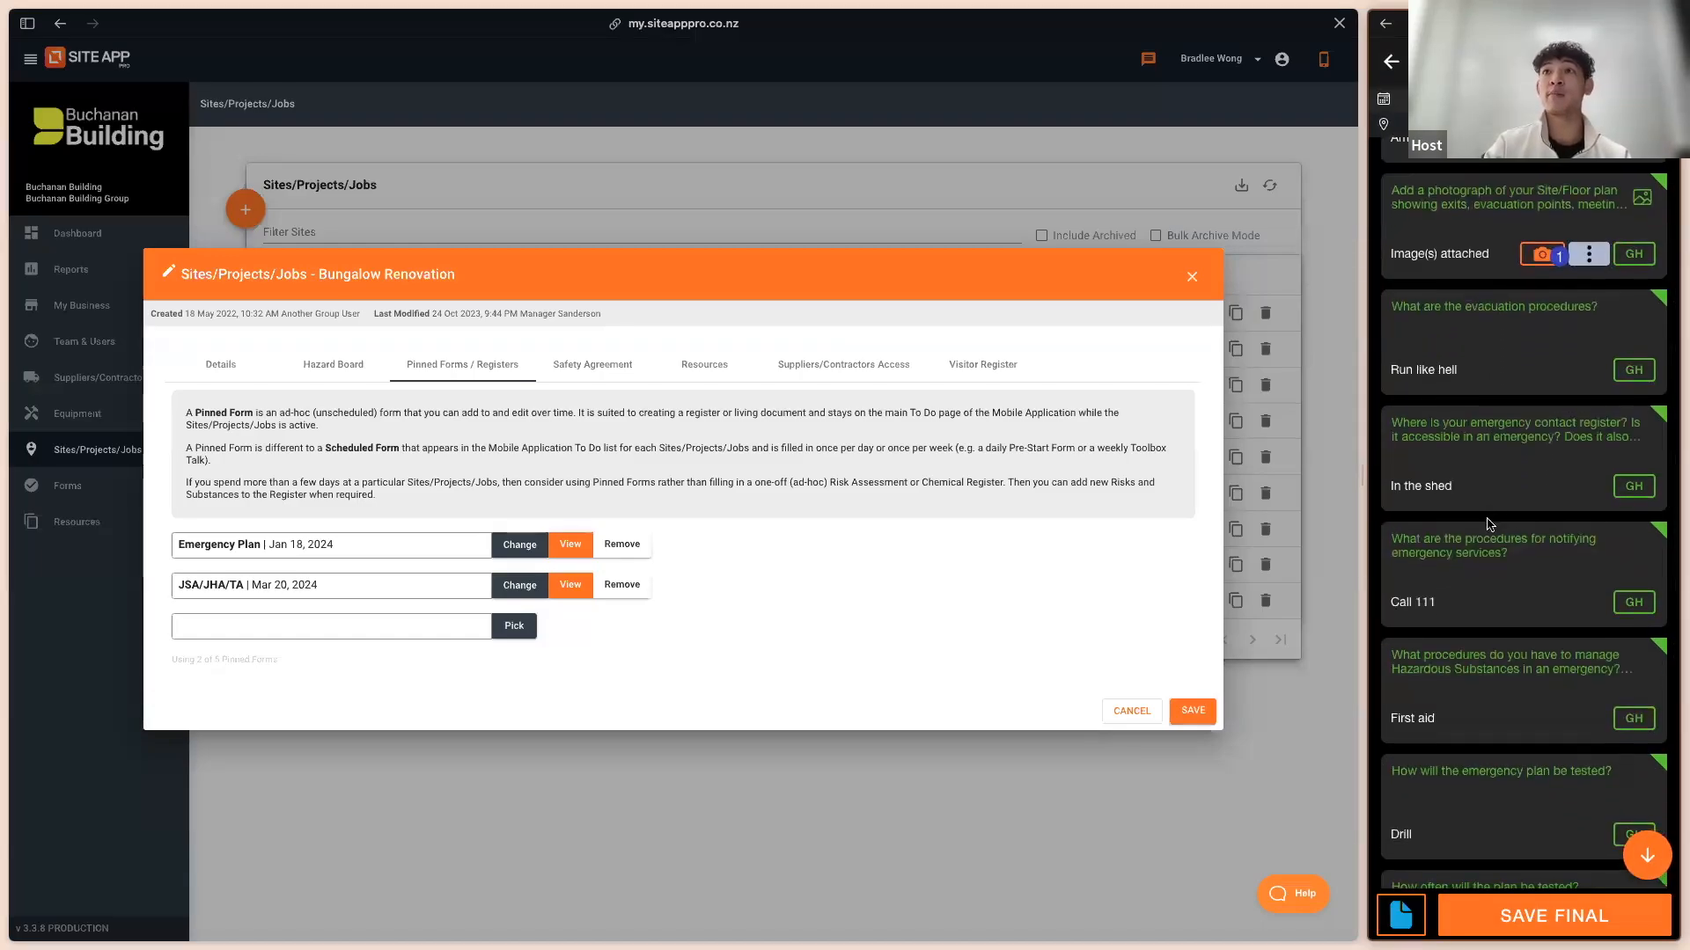
click(1392, 60)
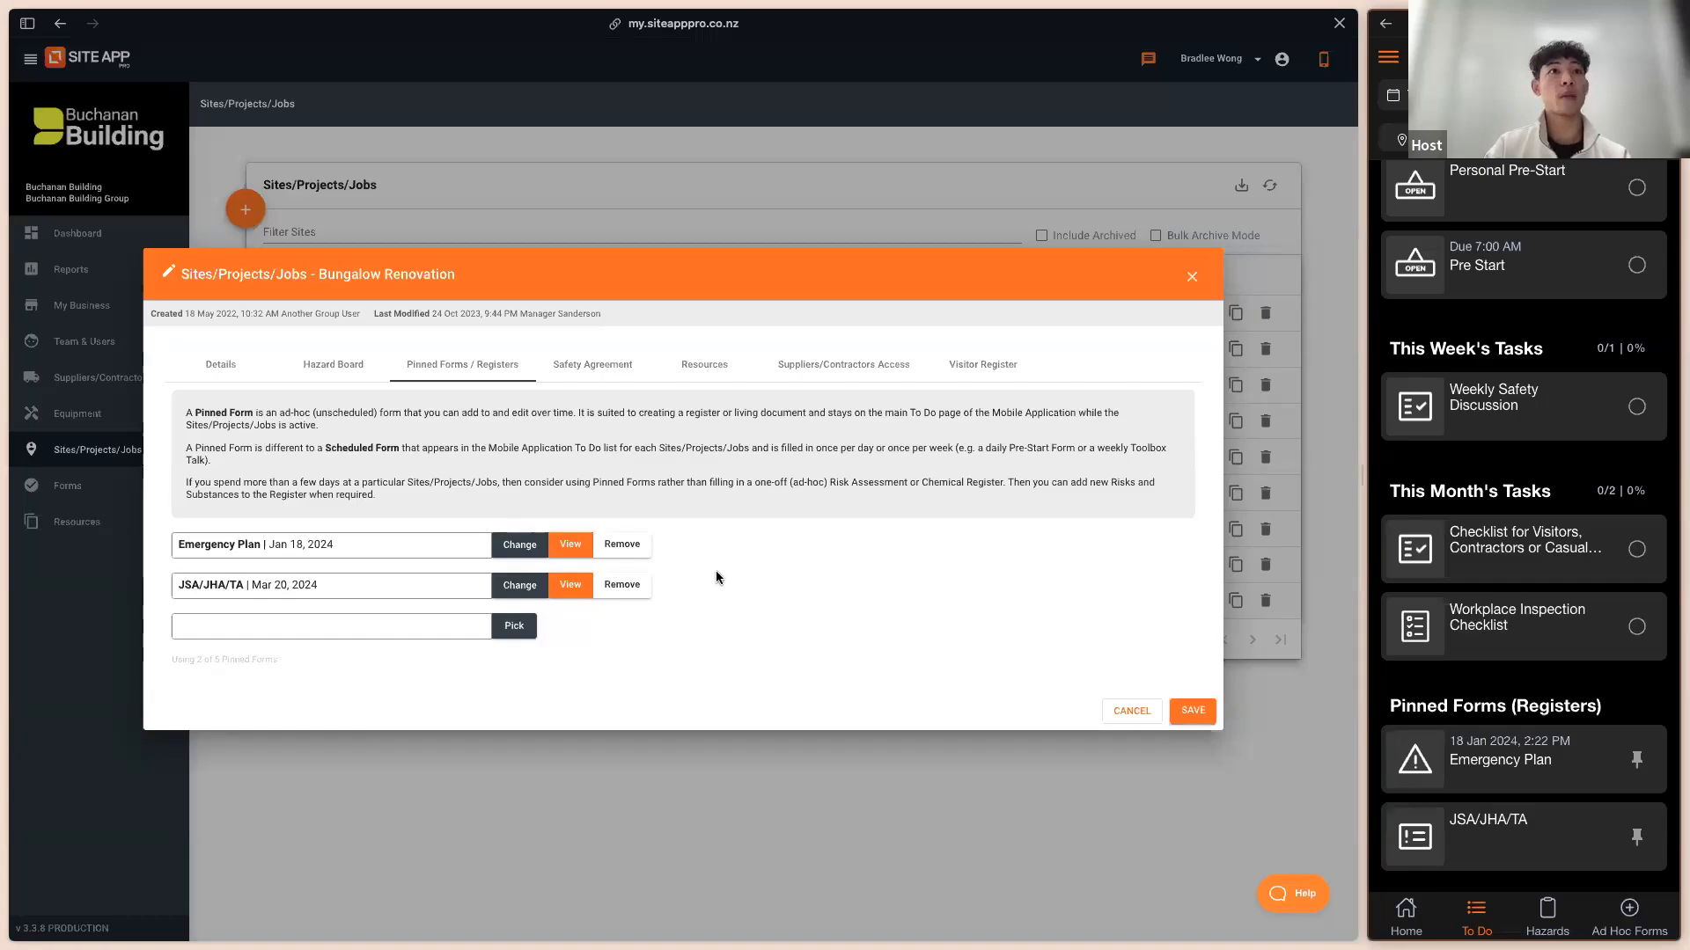
Step: Open the site's Safety Agreement and review the contractor role and contact fields in its first section
click(601, 384)
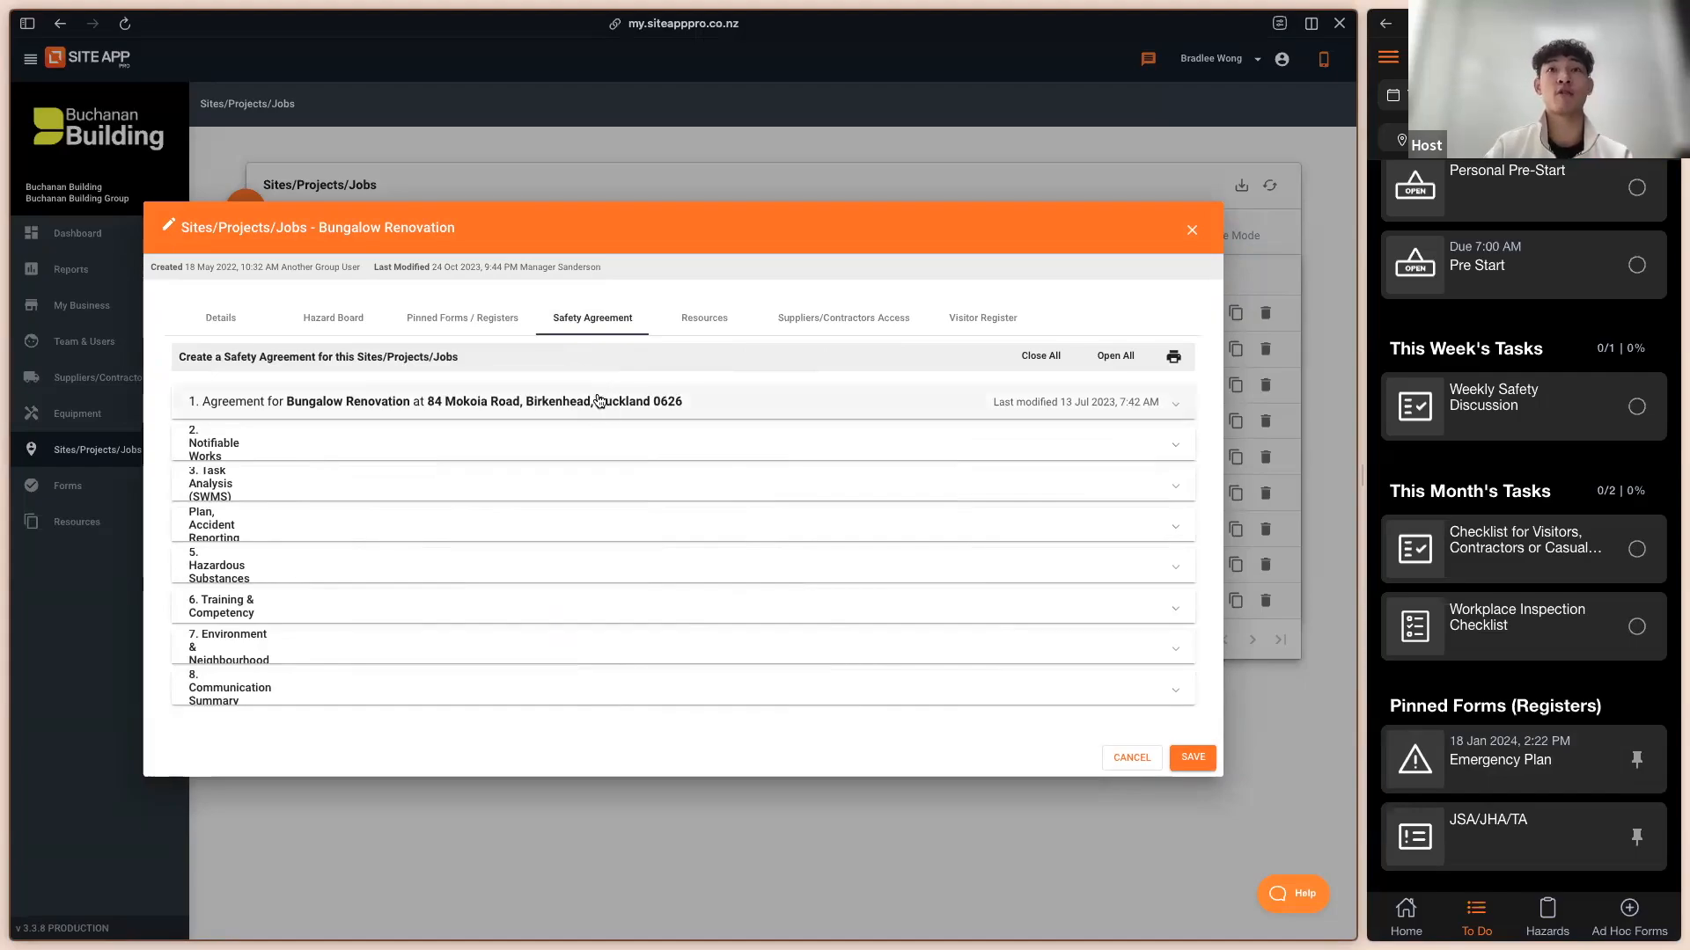
click(478, 417)
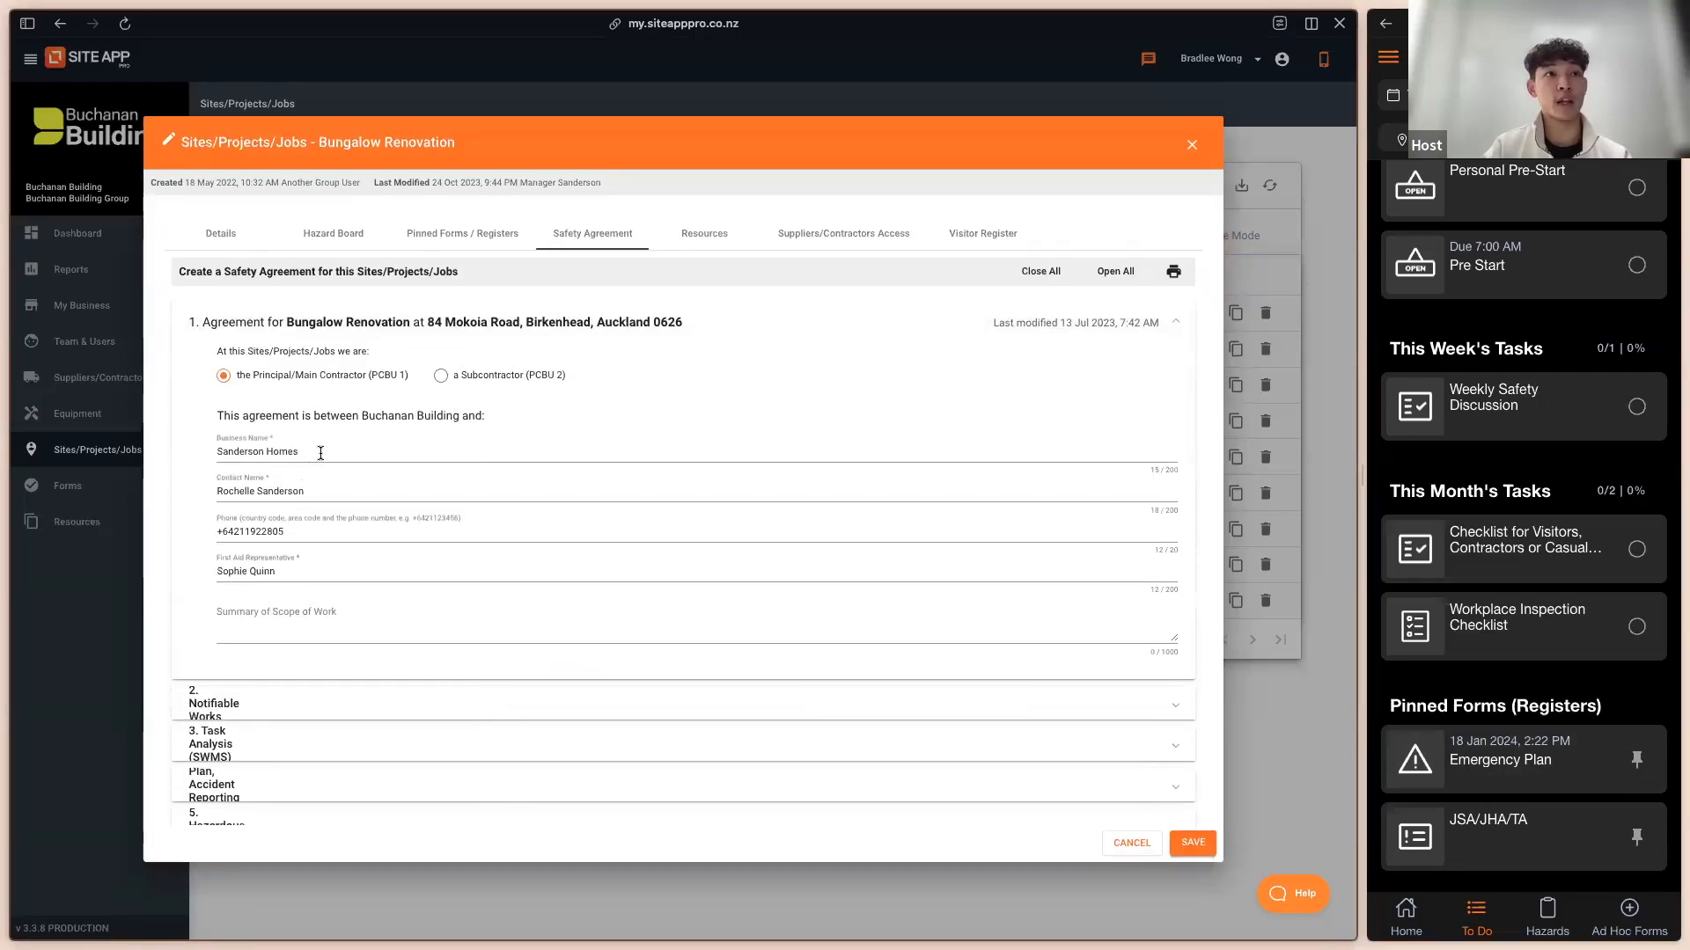
scroll(408, 683, down, 1)
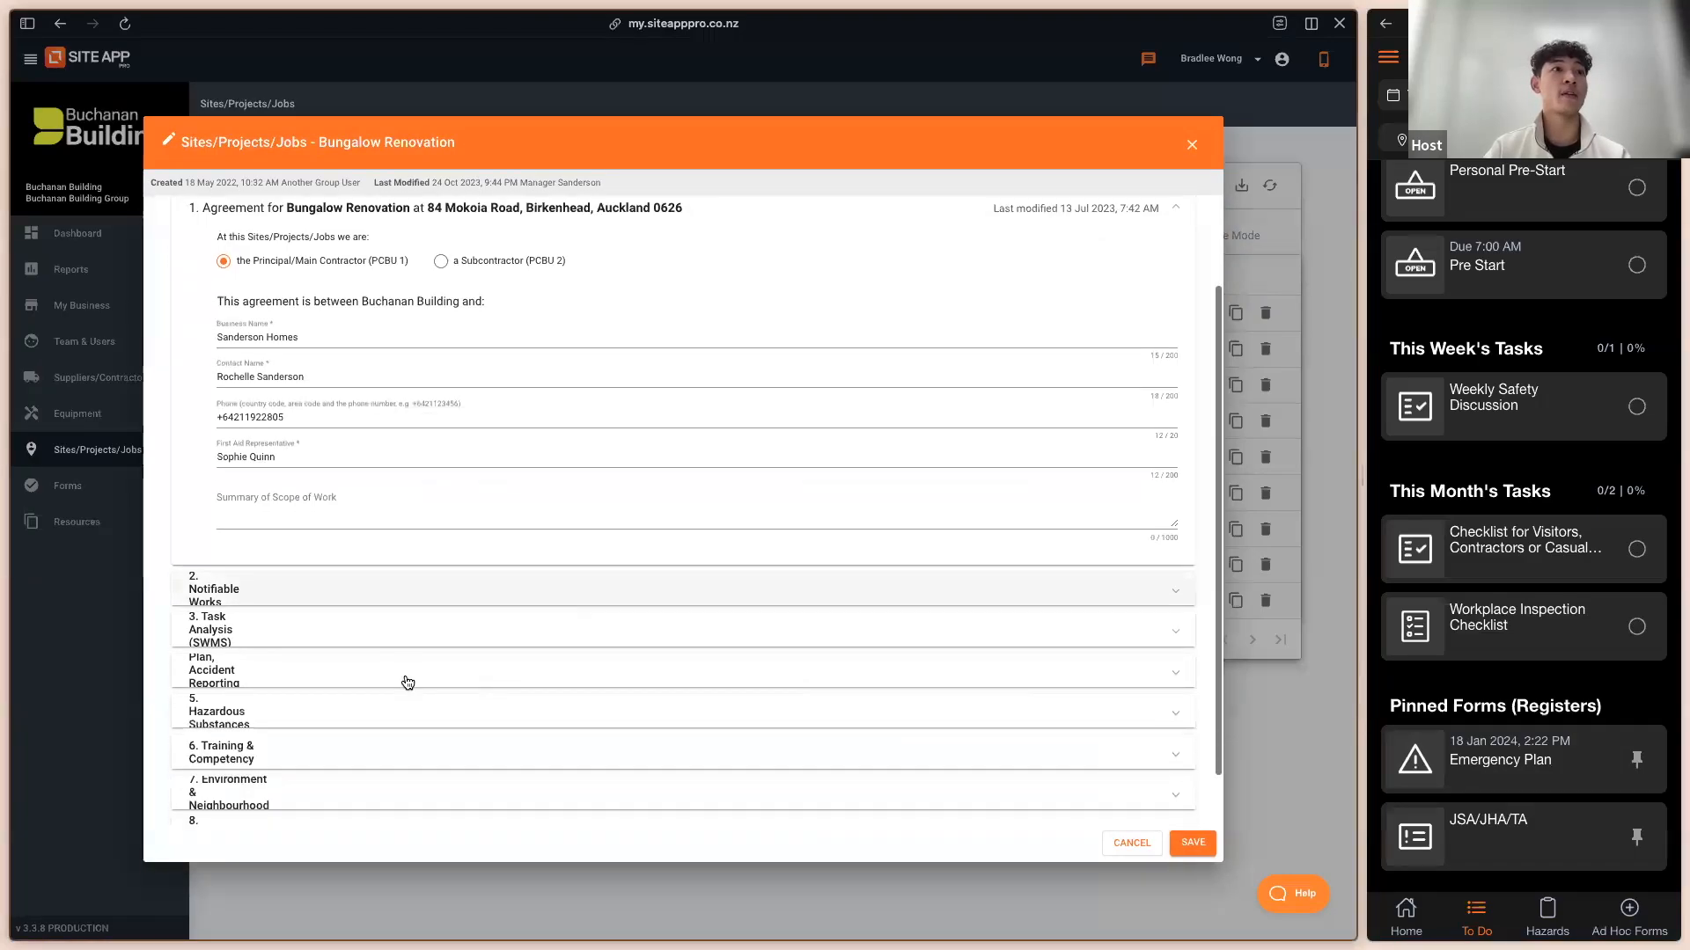
scroll(407, 683, down, 1)
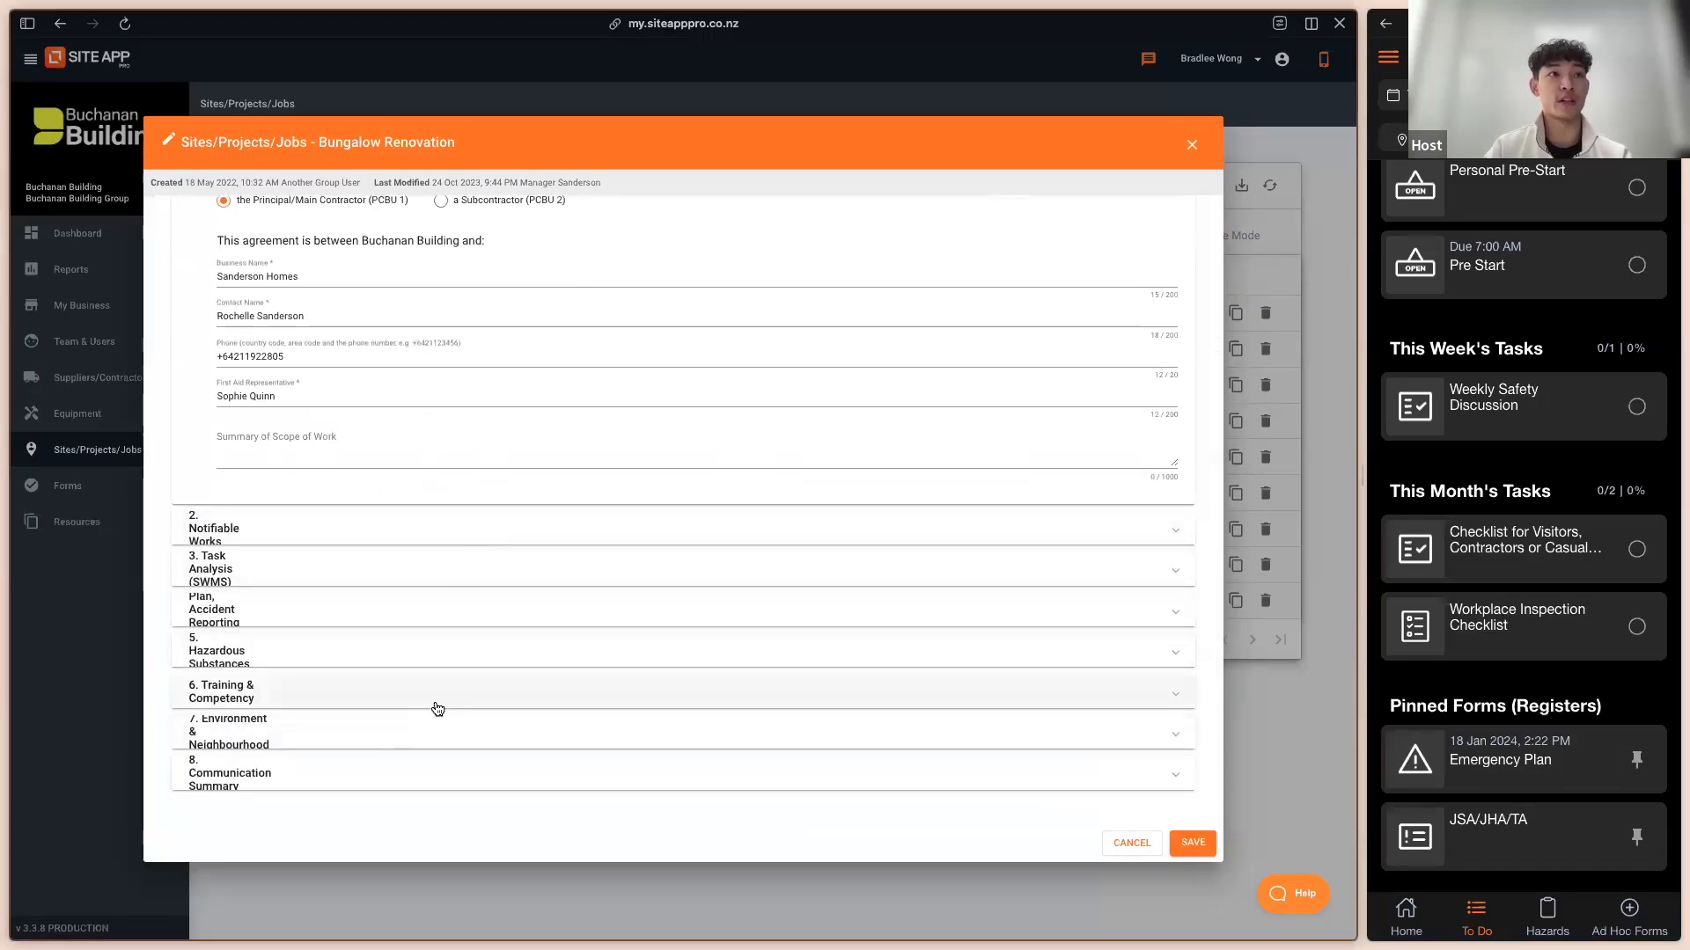
Step: Expand the Task Analysis (SWMS) section of the Safety Agreement and review its task checklist and saved form picker
click(295, 586)
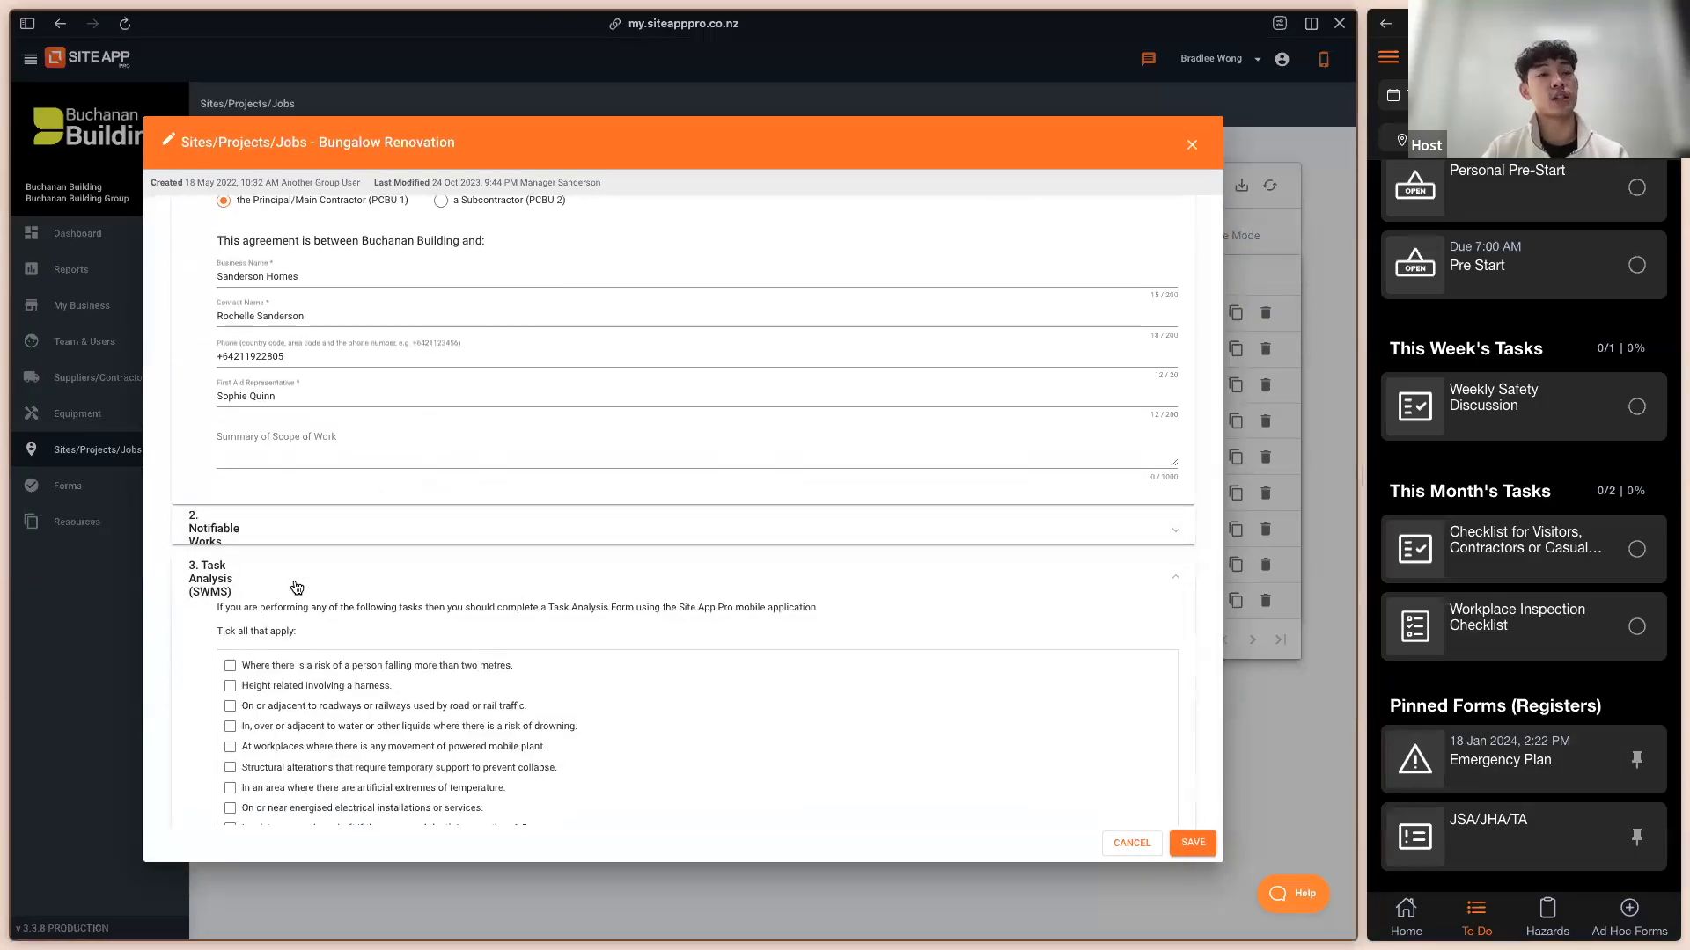
scroll(296, 587, down, 3)
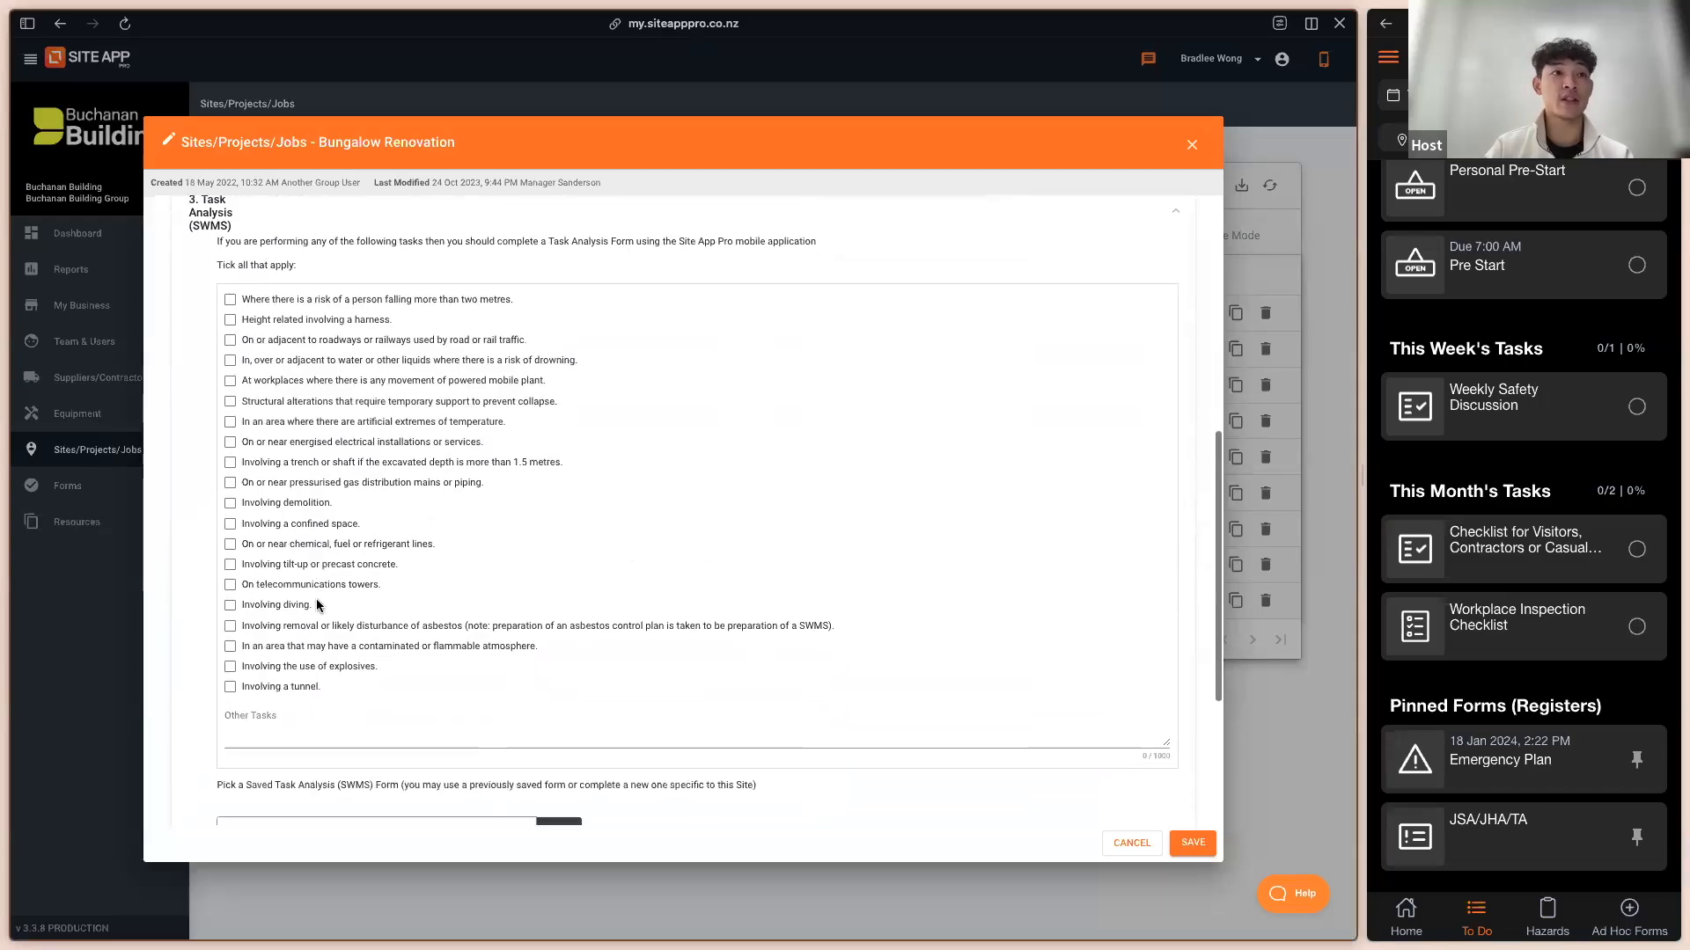
scroll(318, 605, down, 1)
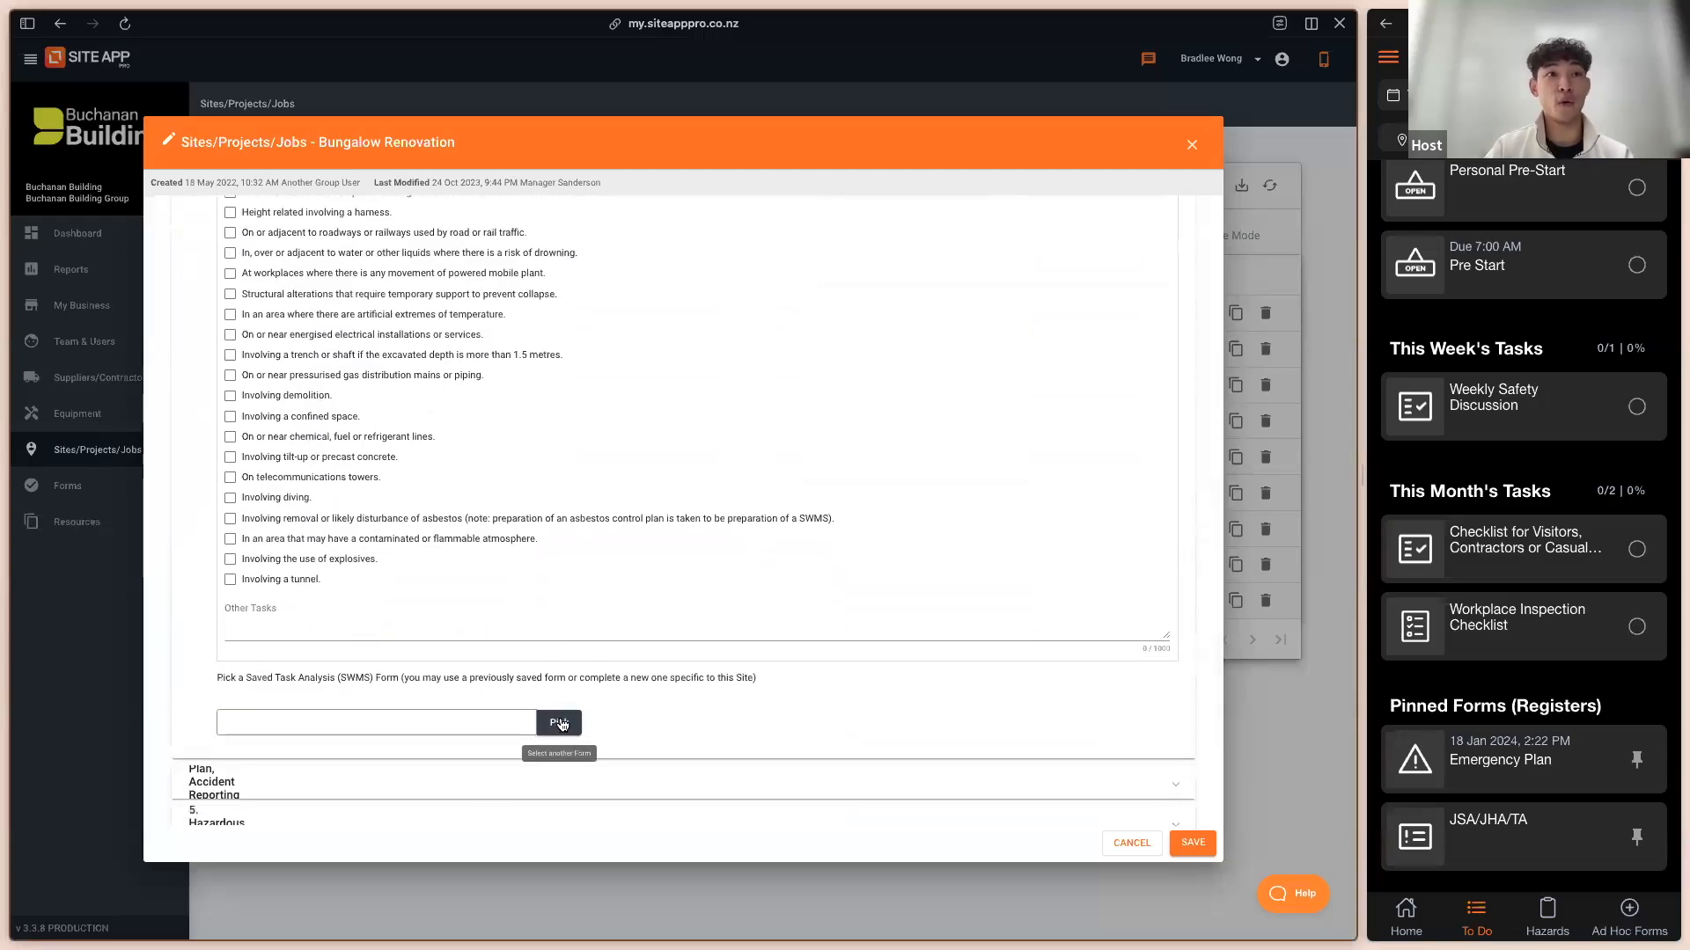
scroll(512, 704, up, 1)
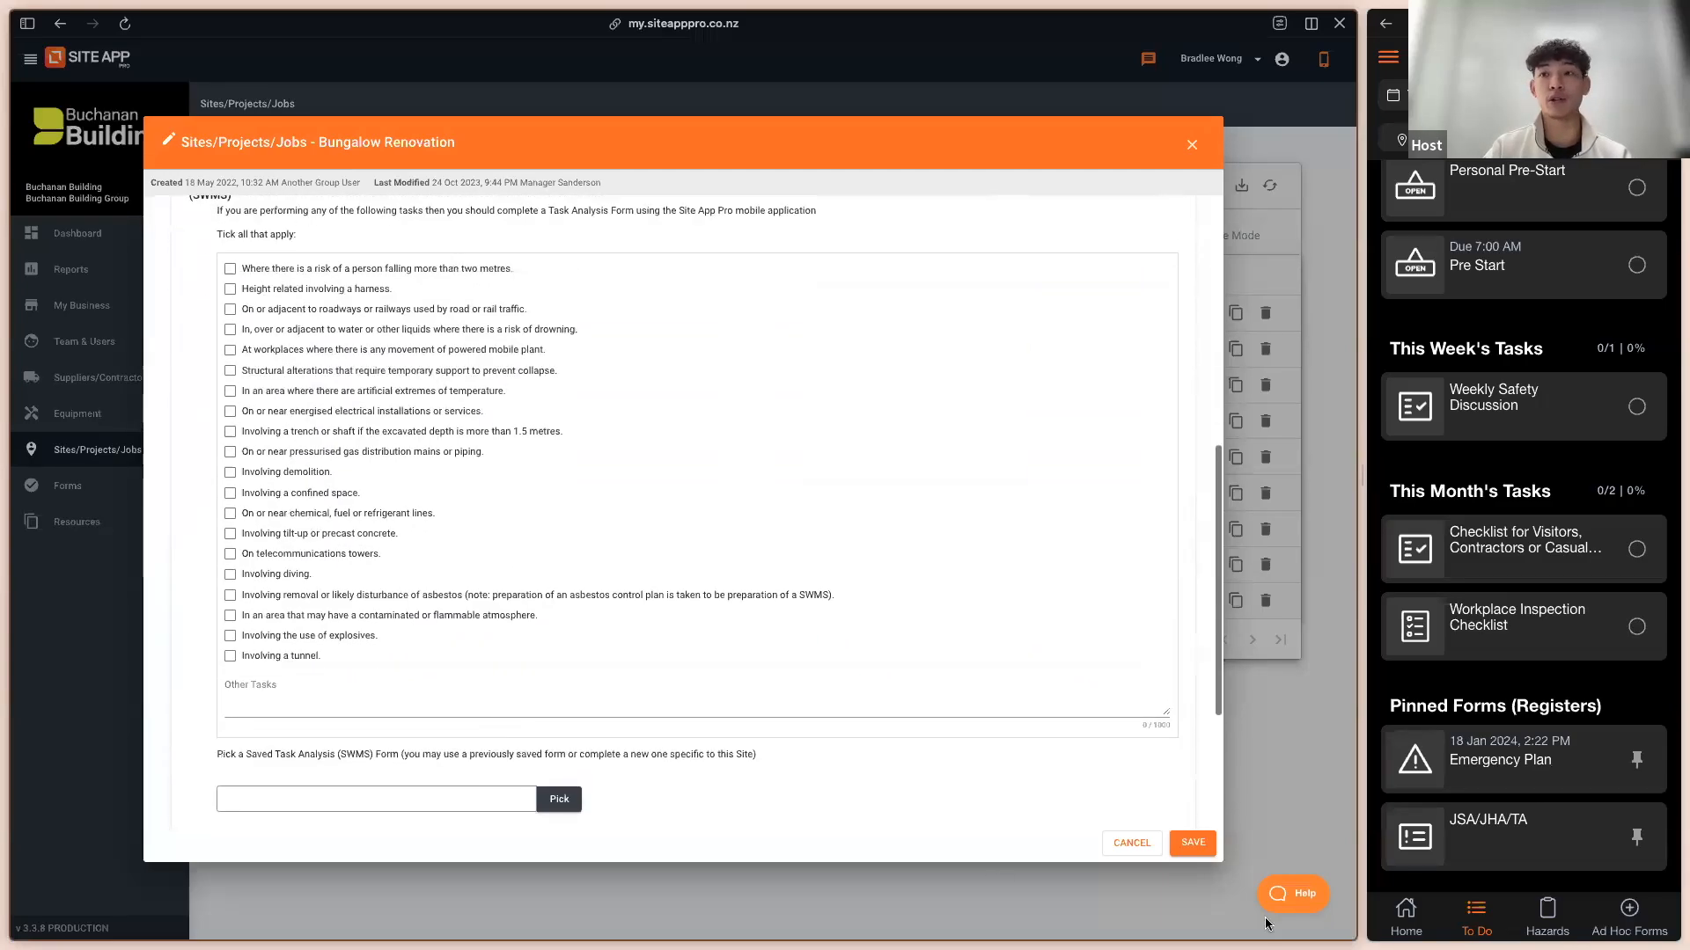
scroll(663, 634, down, 1)
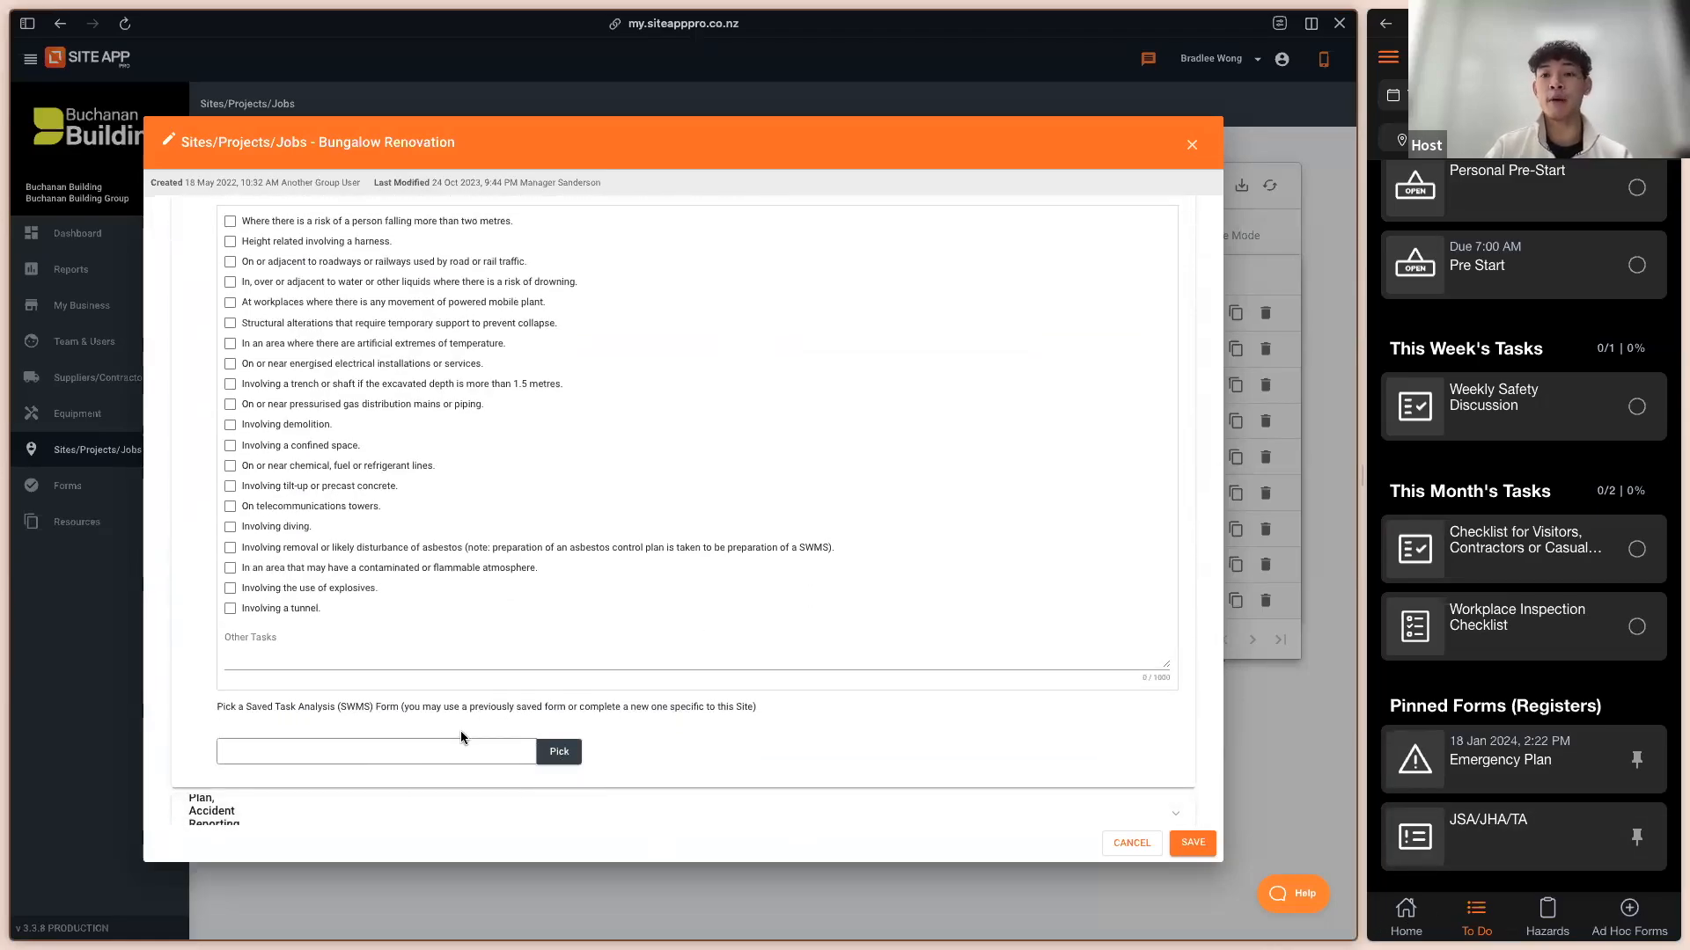
scroll(473, 732, down, 1)
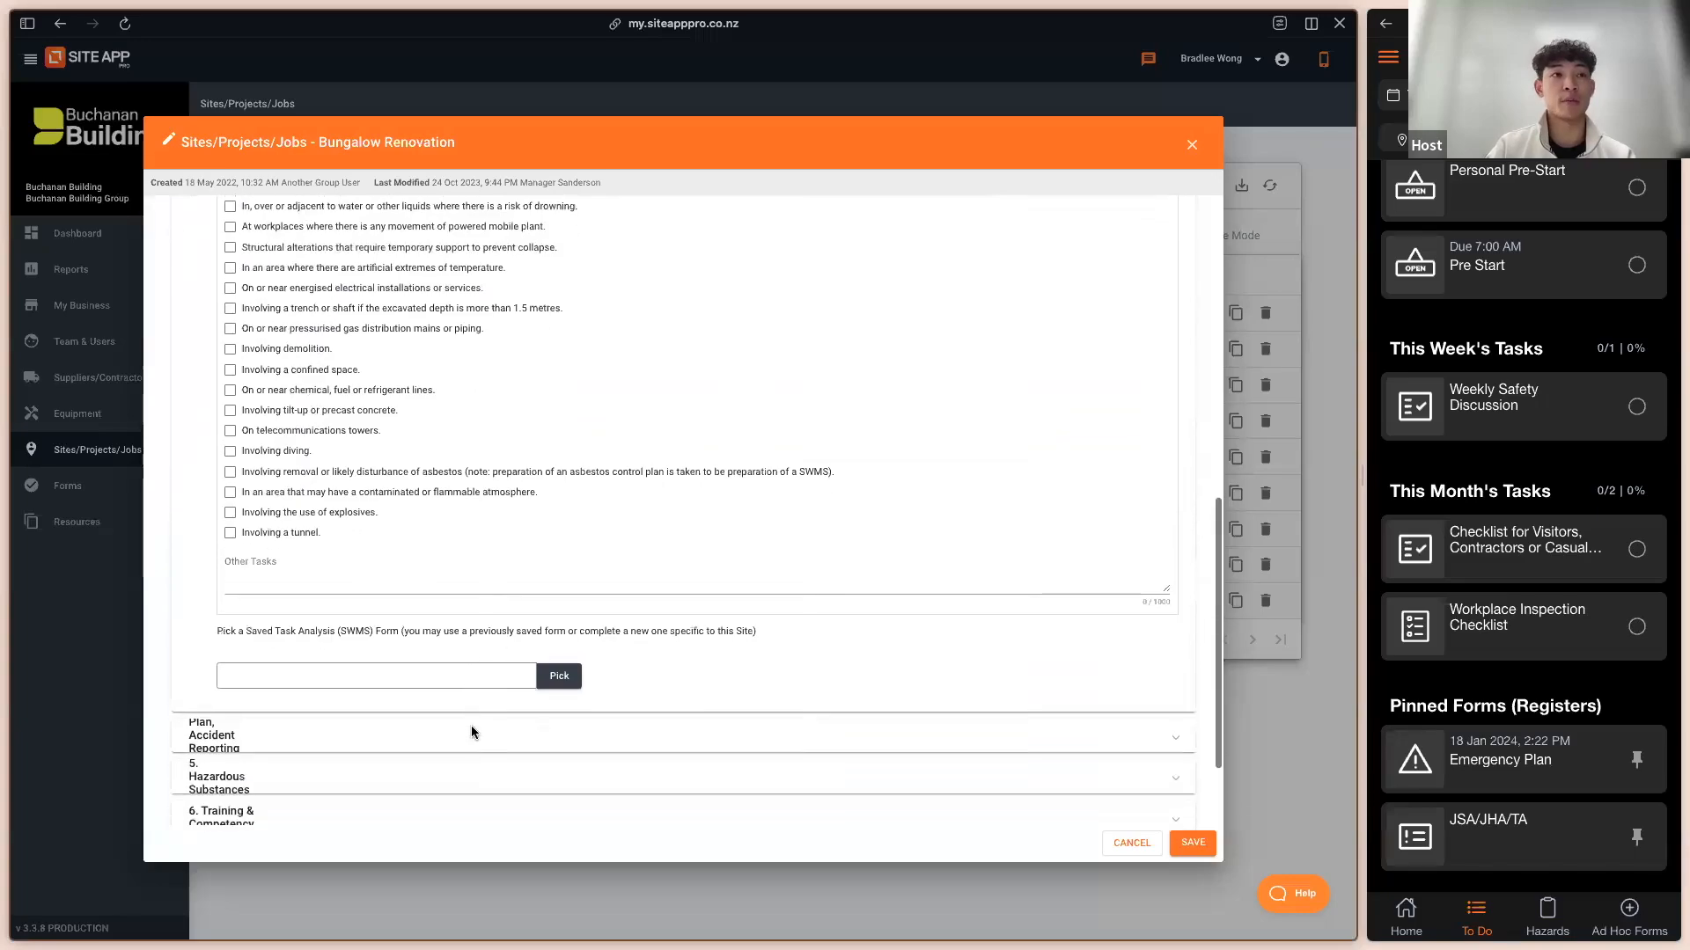
scroll(362, 733, down, 1)
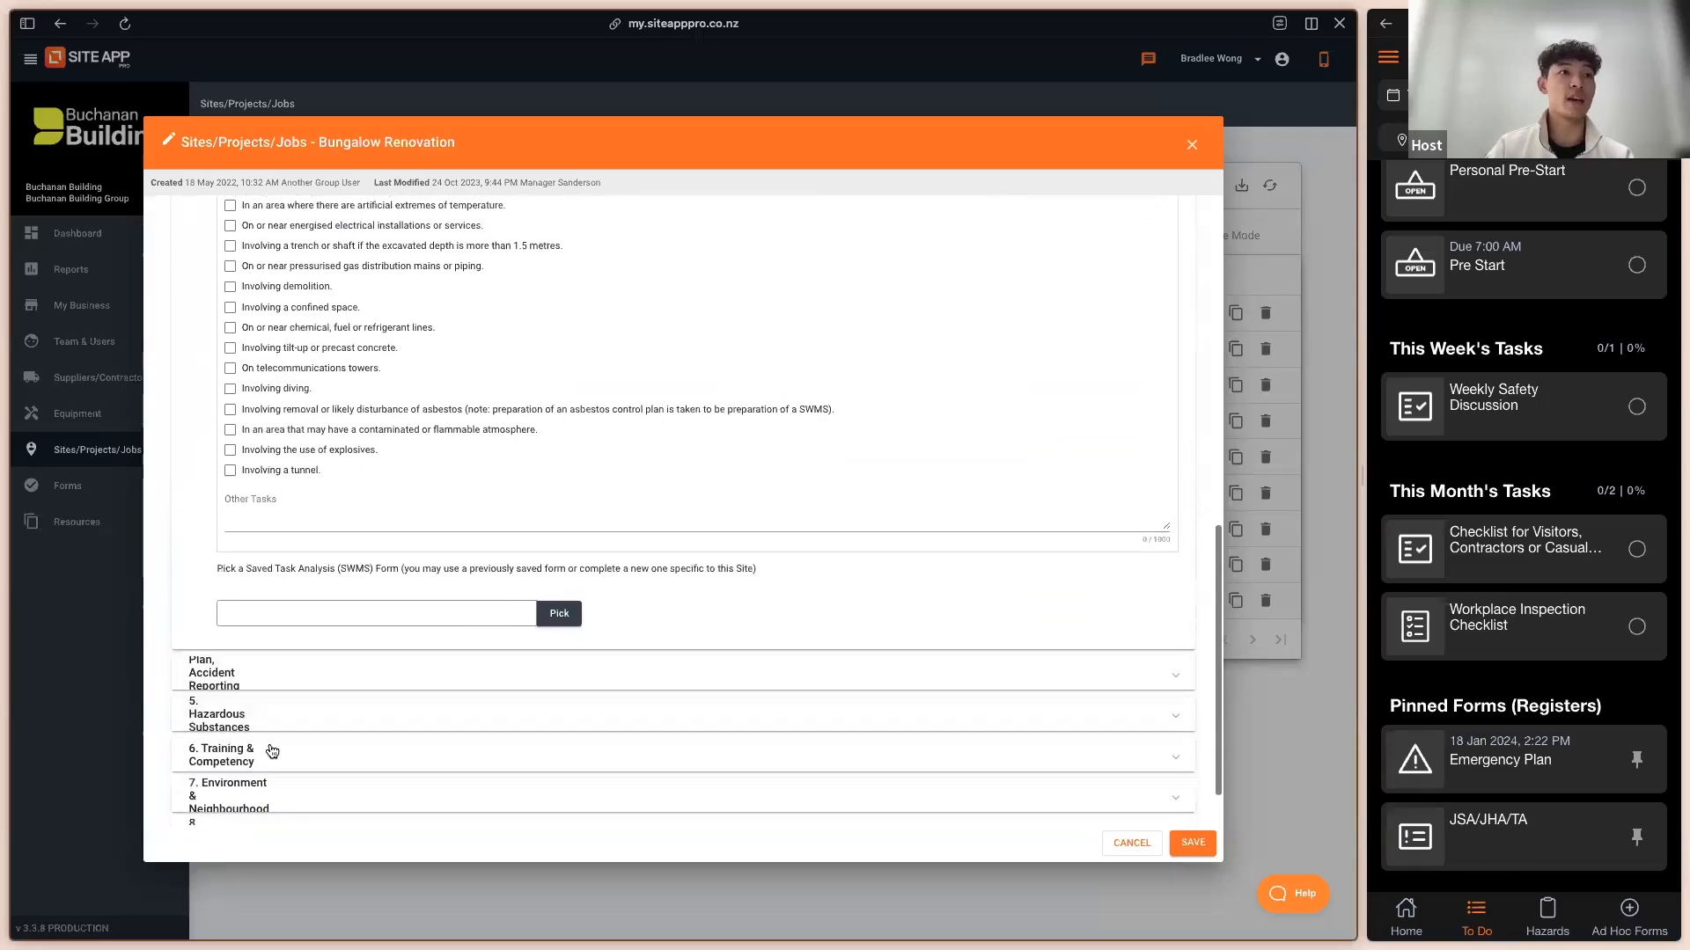
Step: Expand the Emergency Plan, Accident Reporting & Recording section and review its requirements, form picker and notification options
click(248, 677)
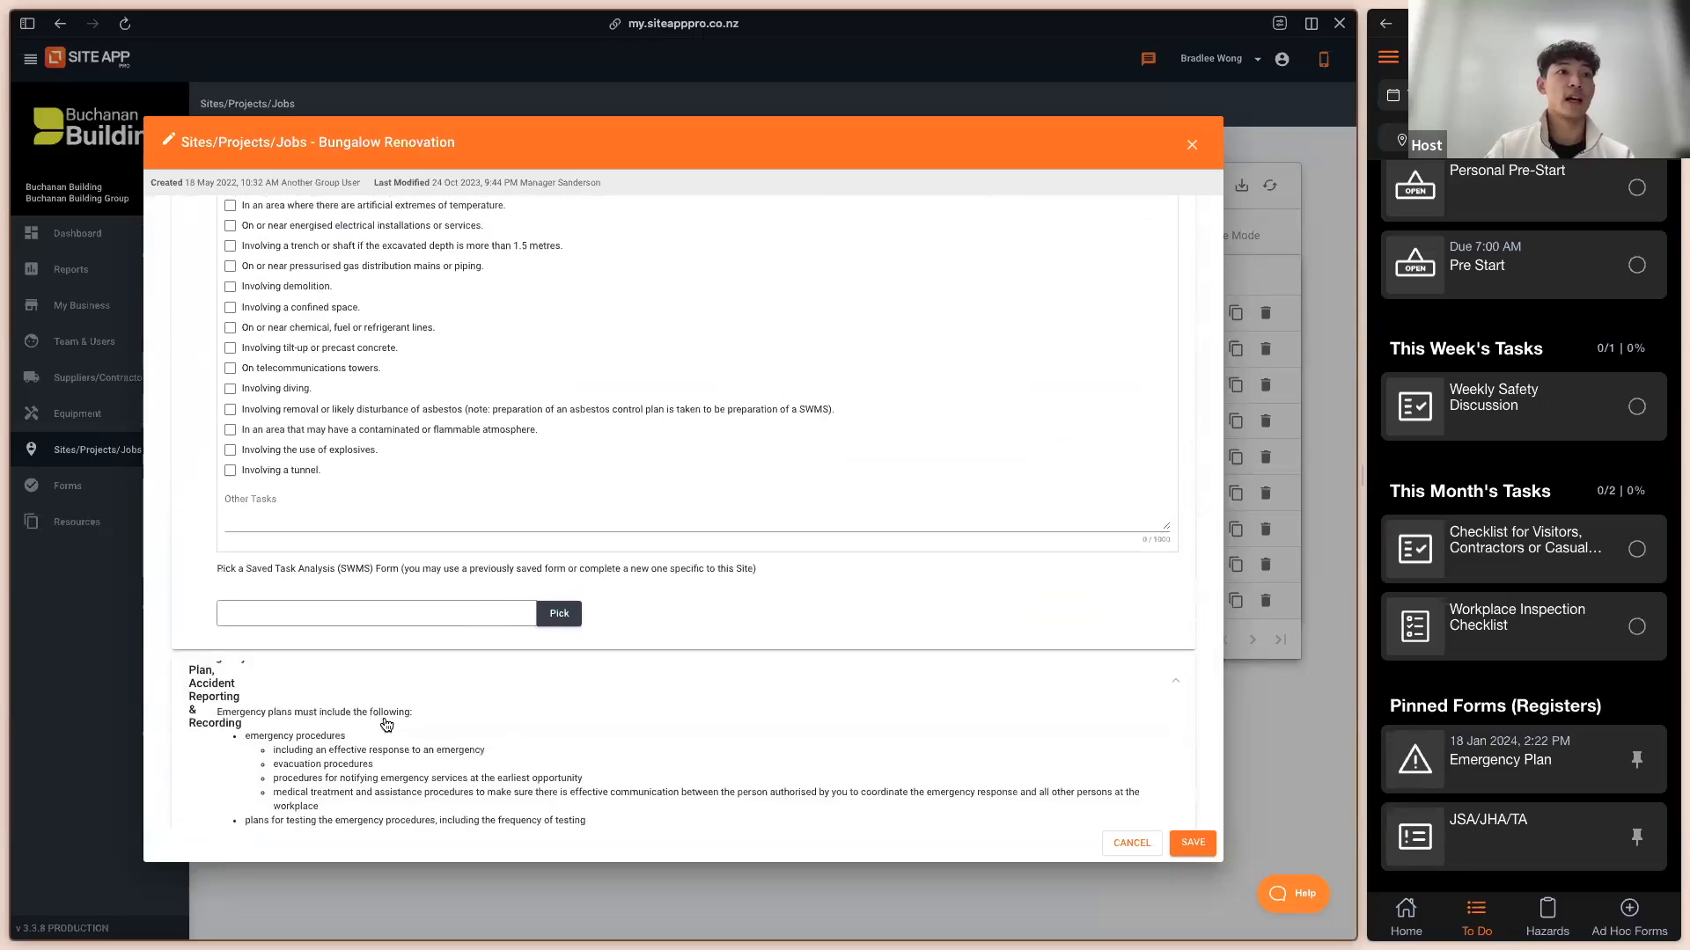
scroll(386, 724, down, 5)
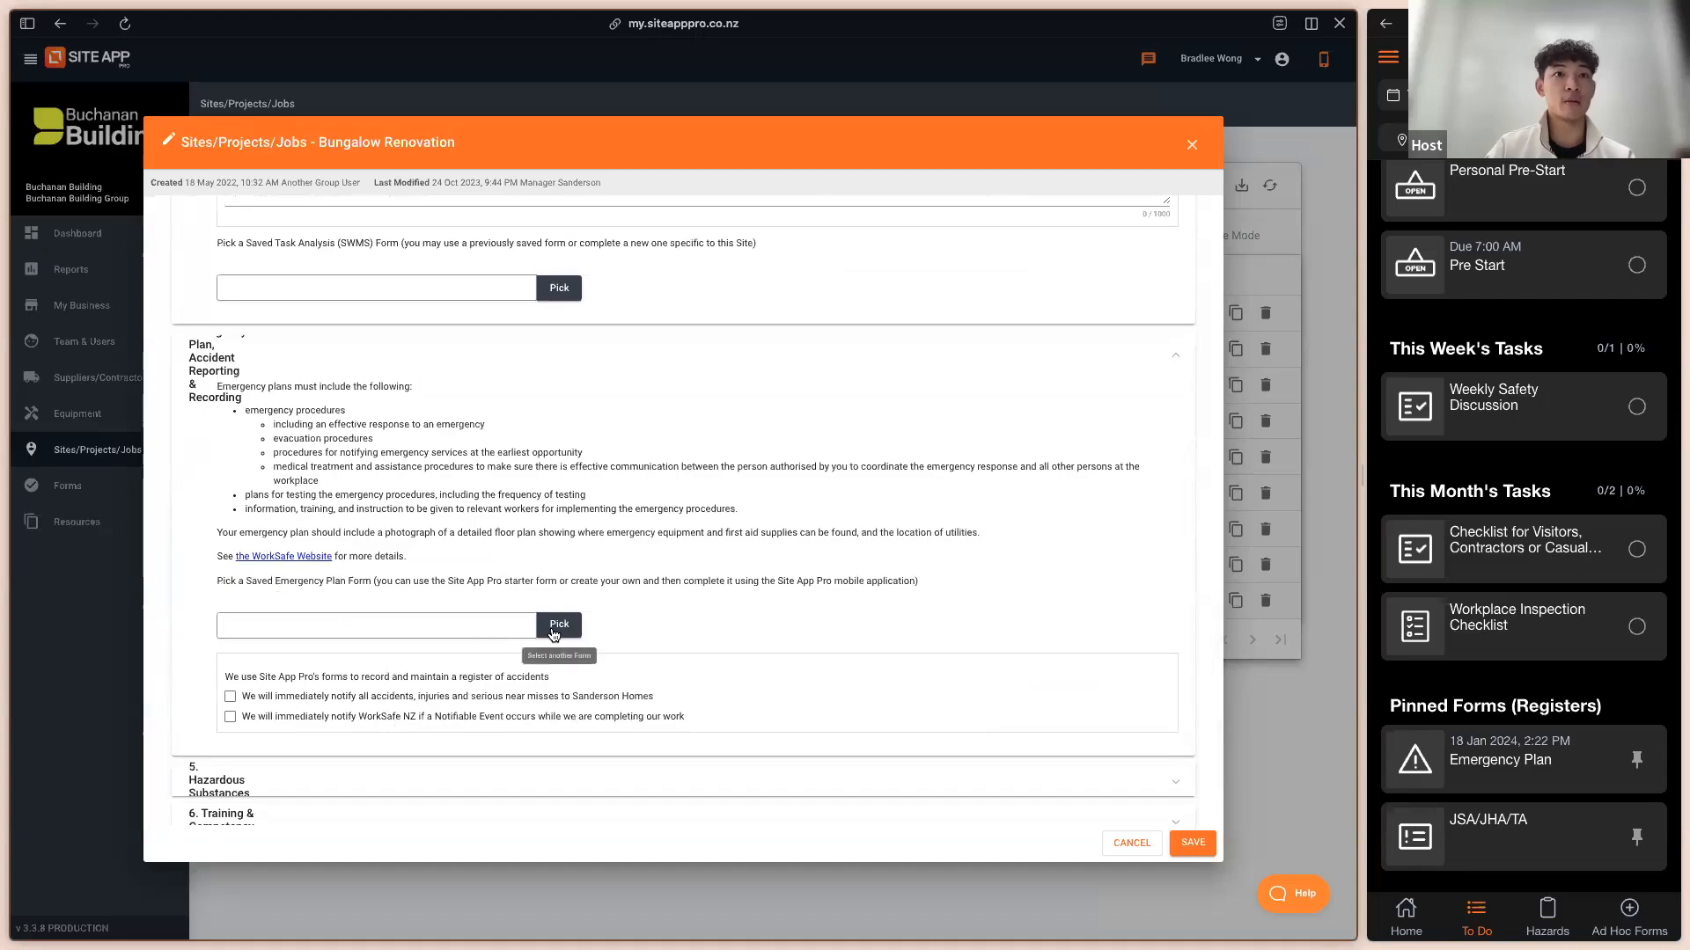
scroll(237, 422, up, 1)
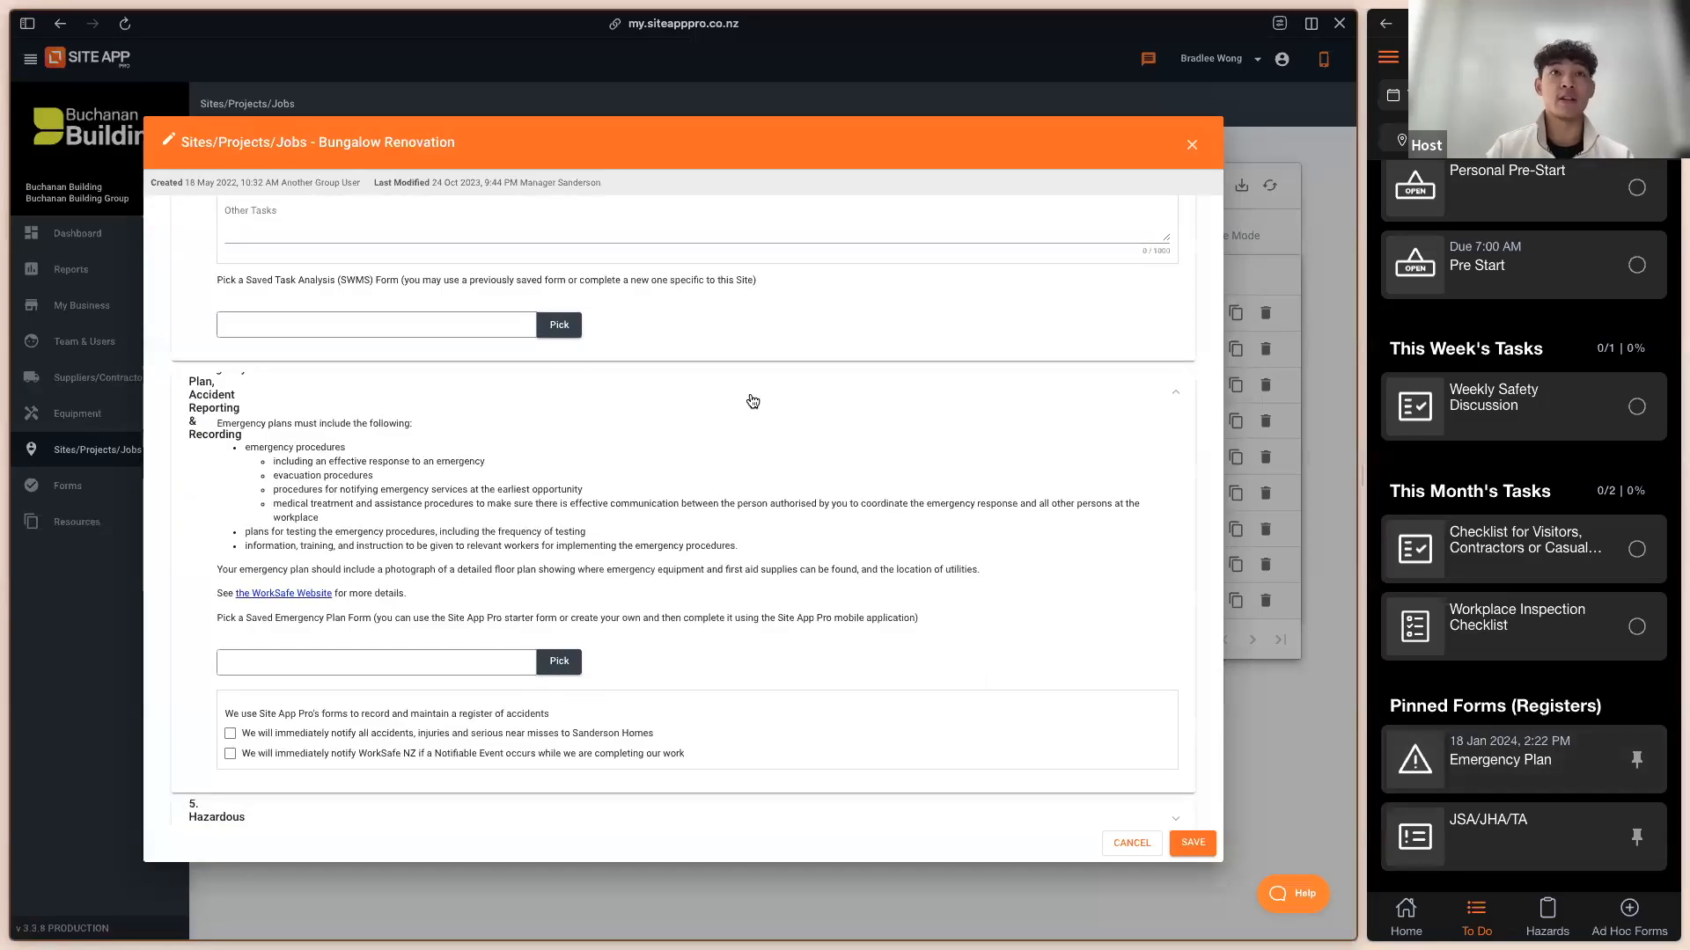
Step: Collapse the agreement details, Task Analysis (SWMS) and Emergency Plan sections of the Safety Agreement
scroll(751, 396, up, 10)
scroll(750, 401, up, 3)
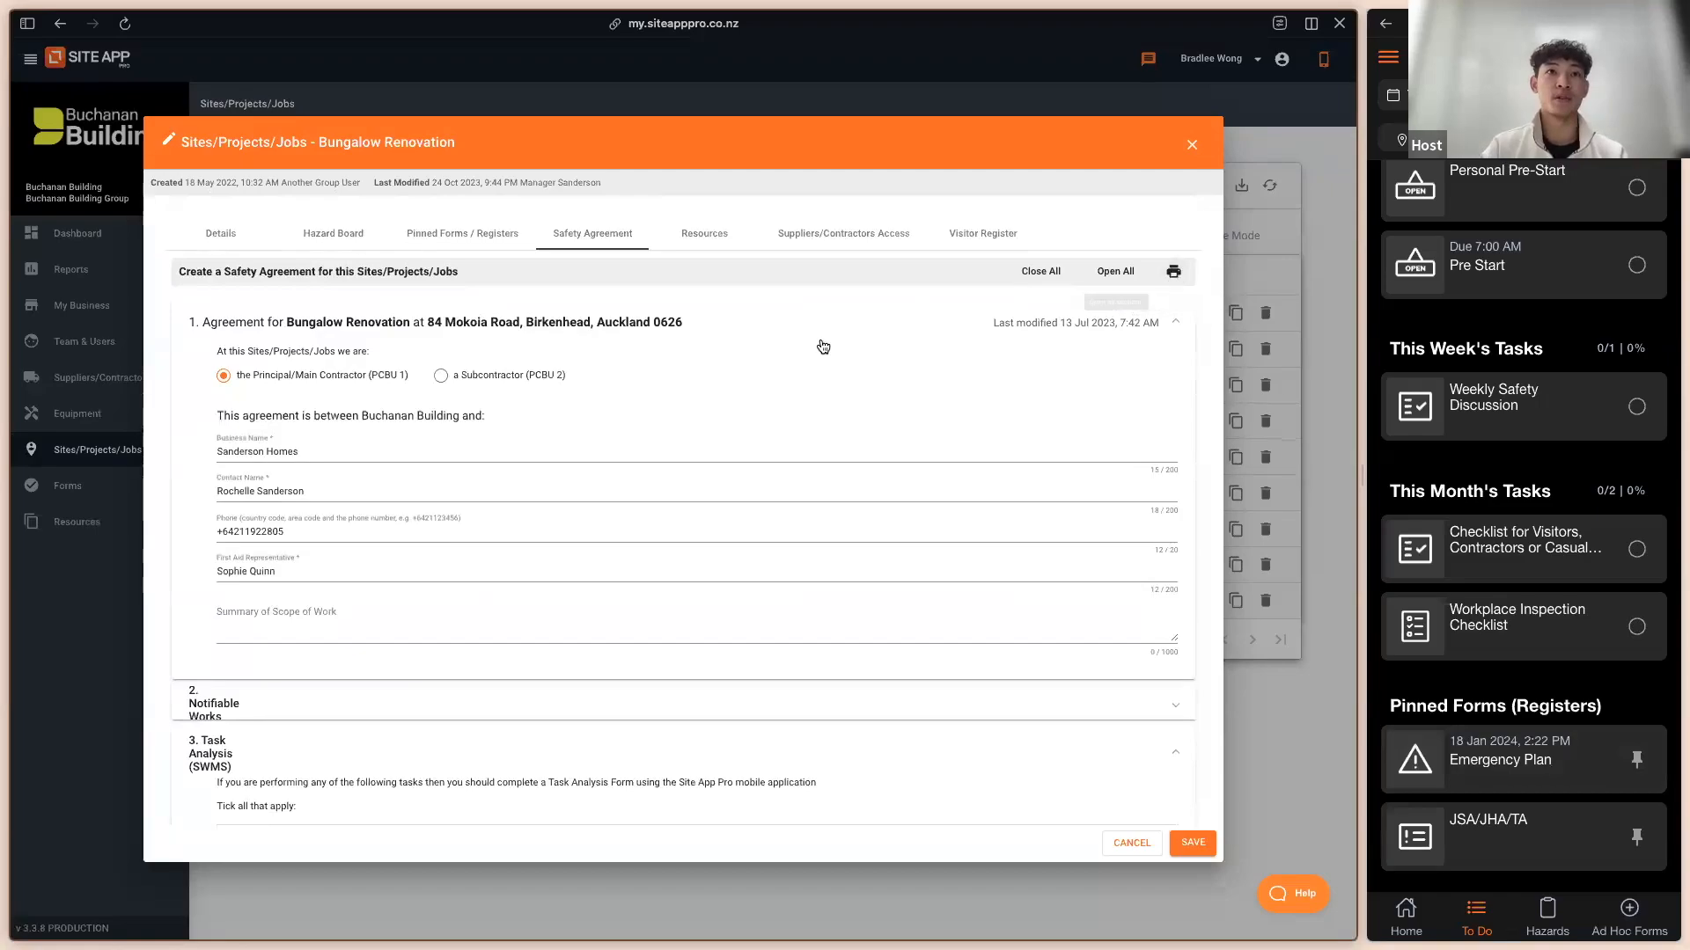
click(777, 339)
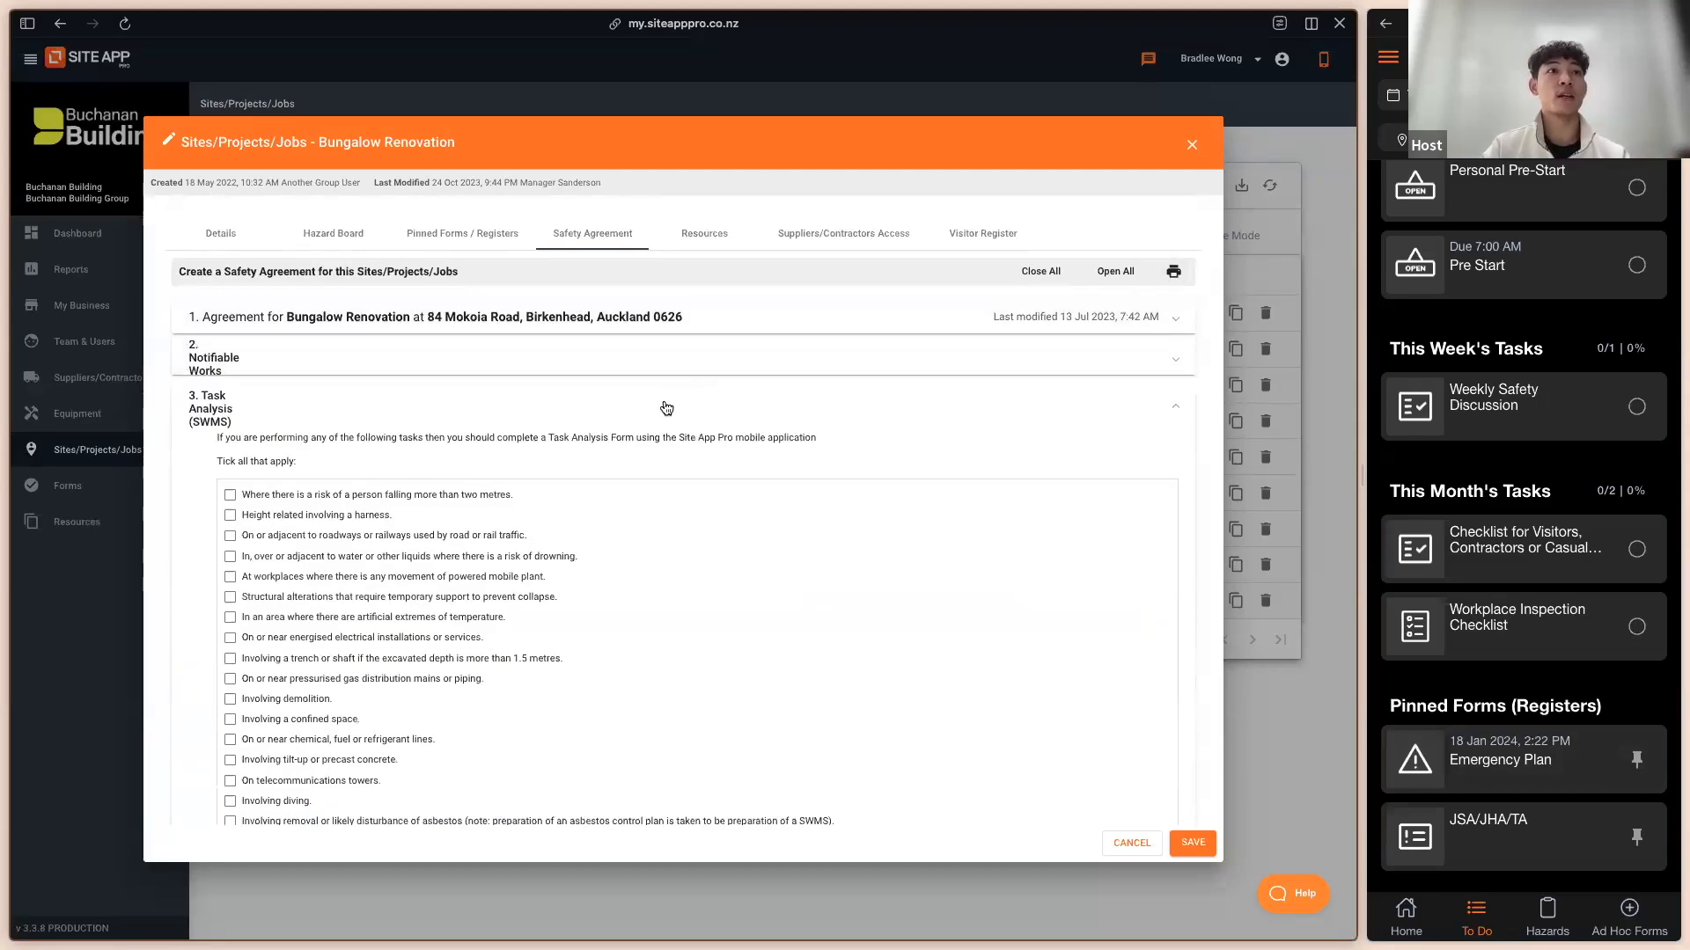
click(666, 408)
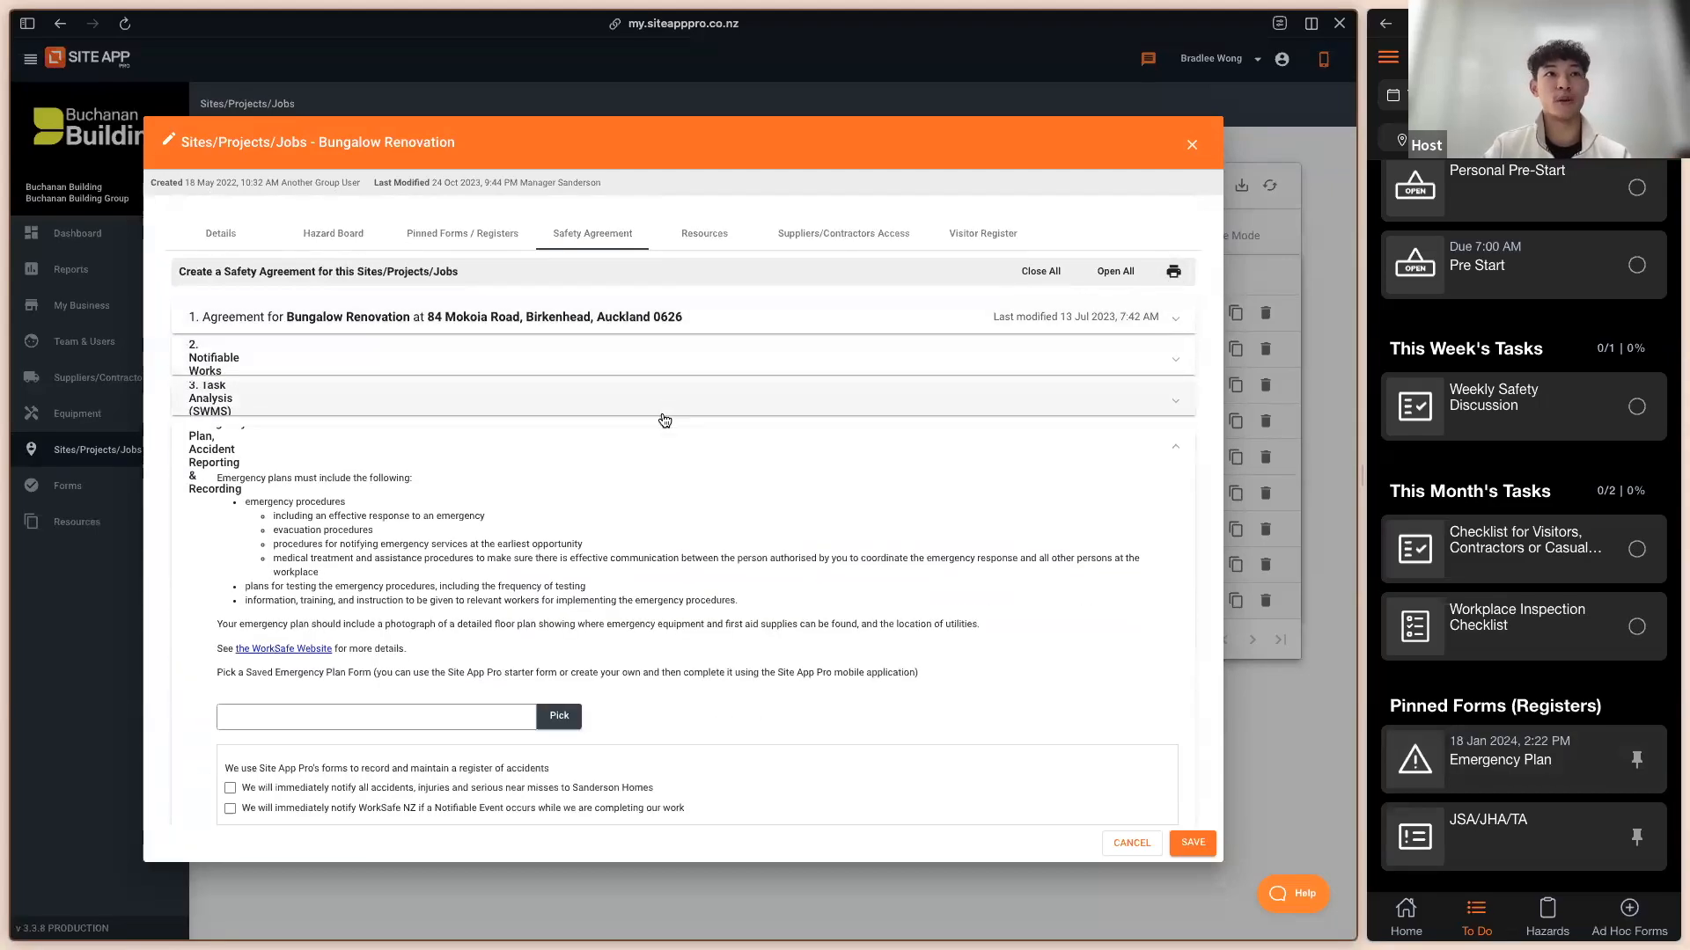
click(645, 446)
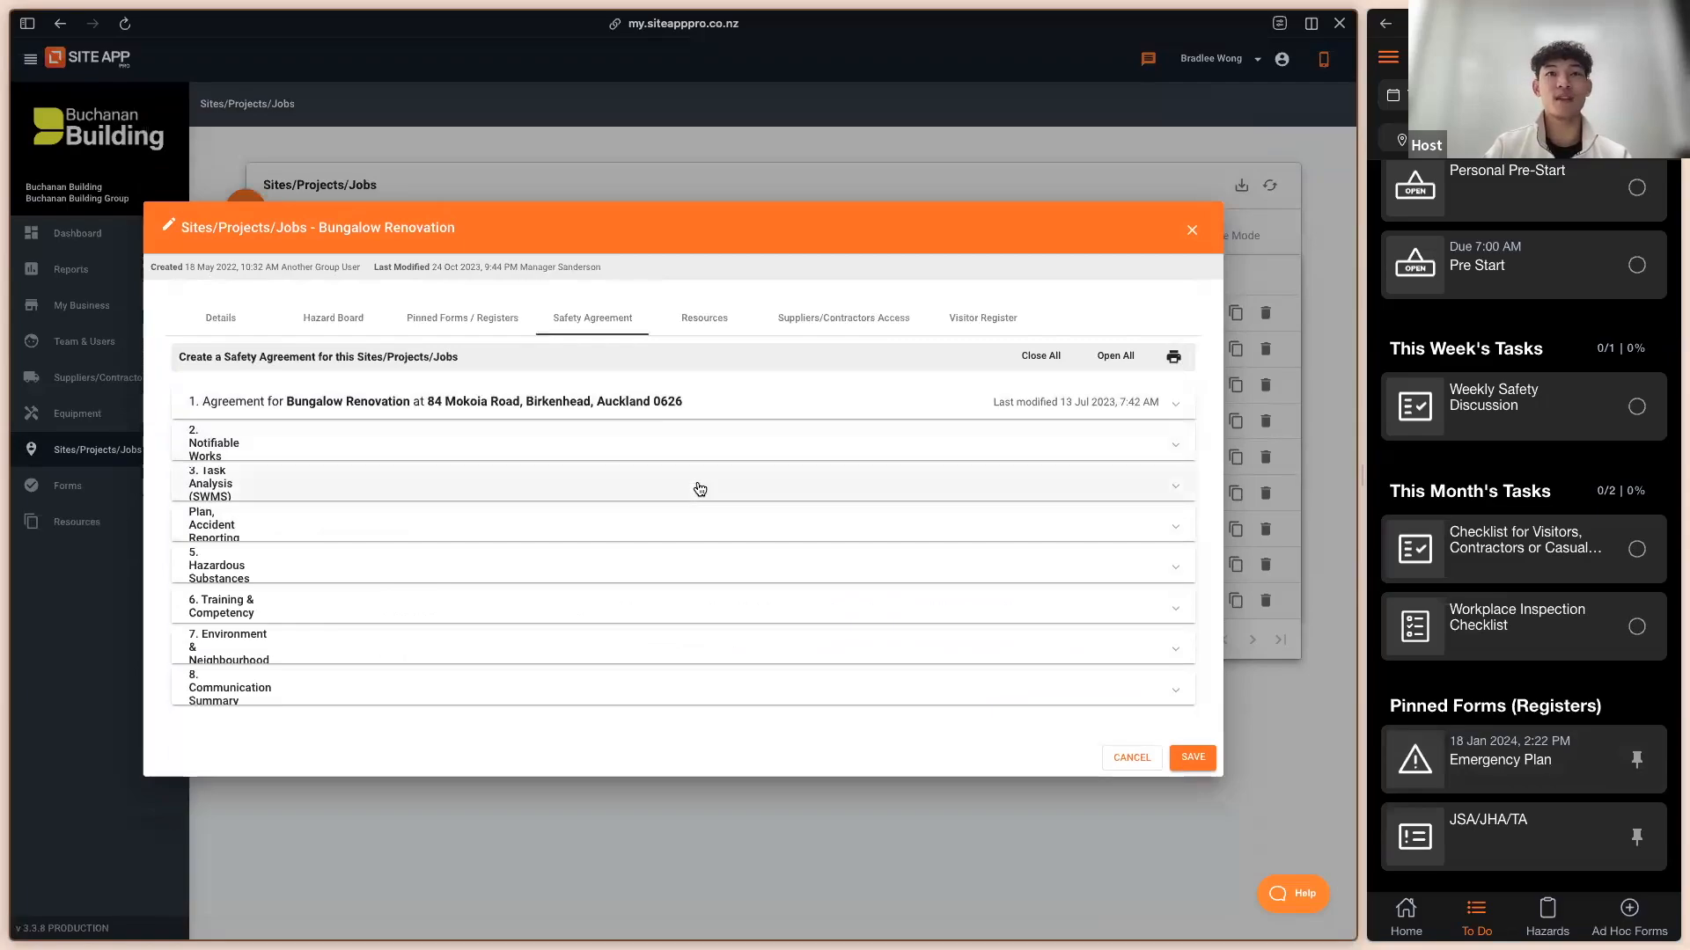
Step: View the Bungalow Renovation site's resources, inspect the fields for adding a certificate or permit, and cancel without adding one
click(695, 320)
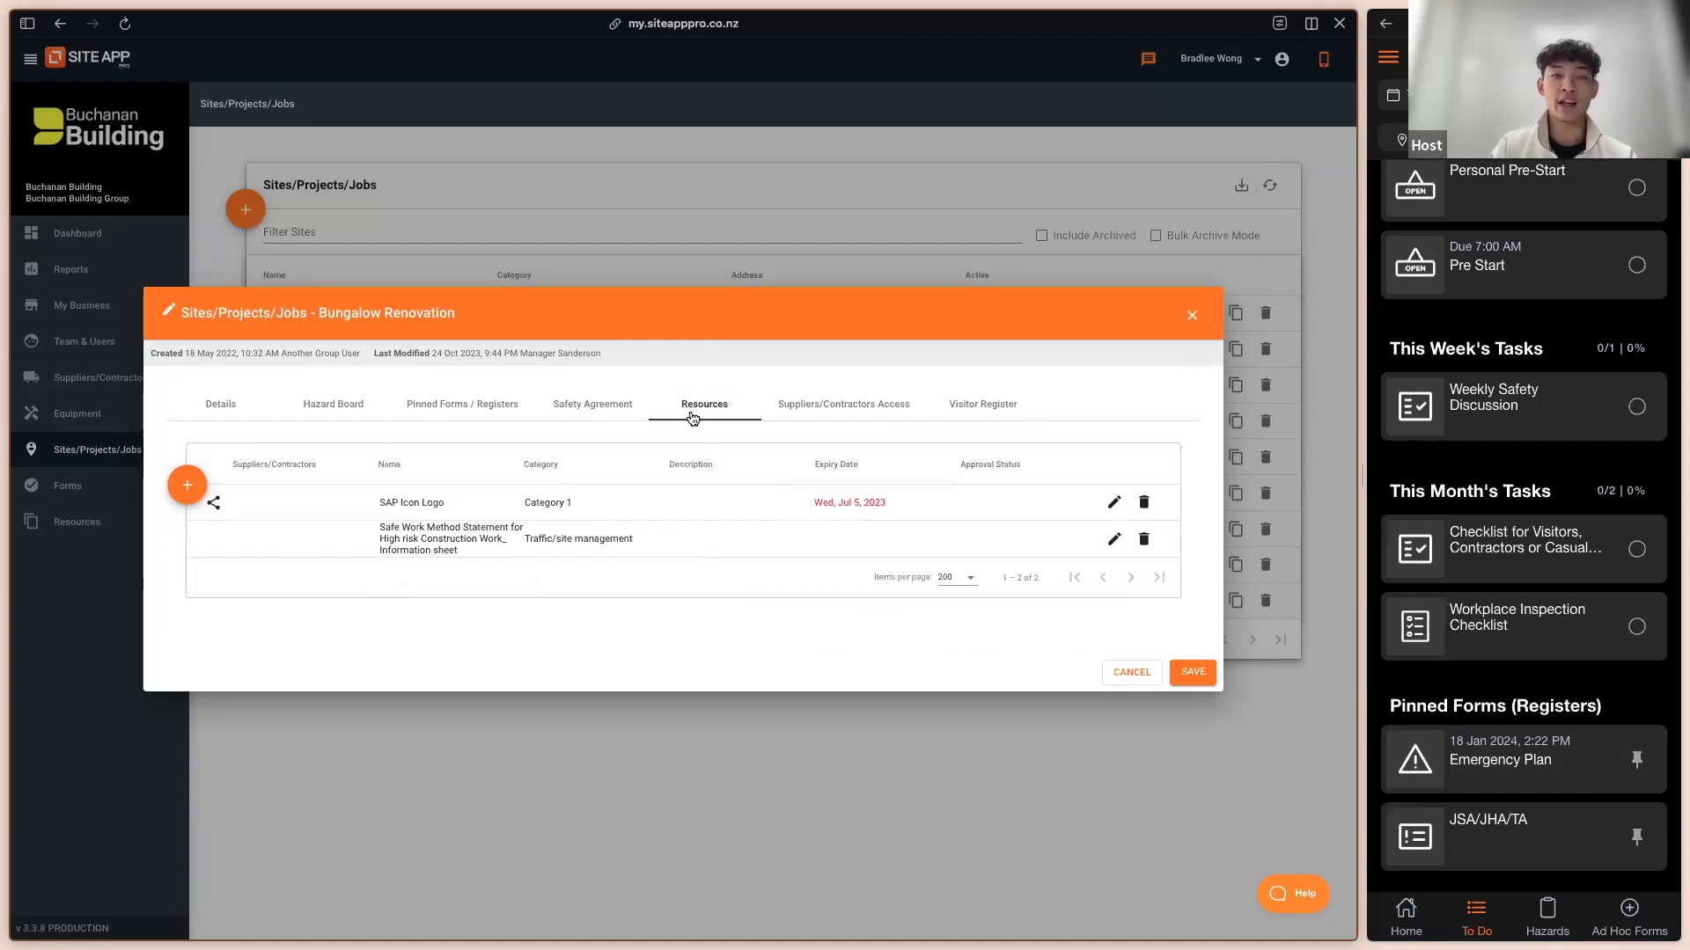
drag(463, 313, 336, 317)
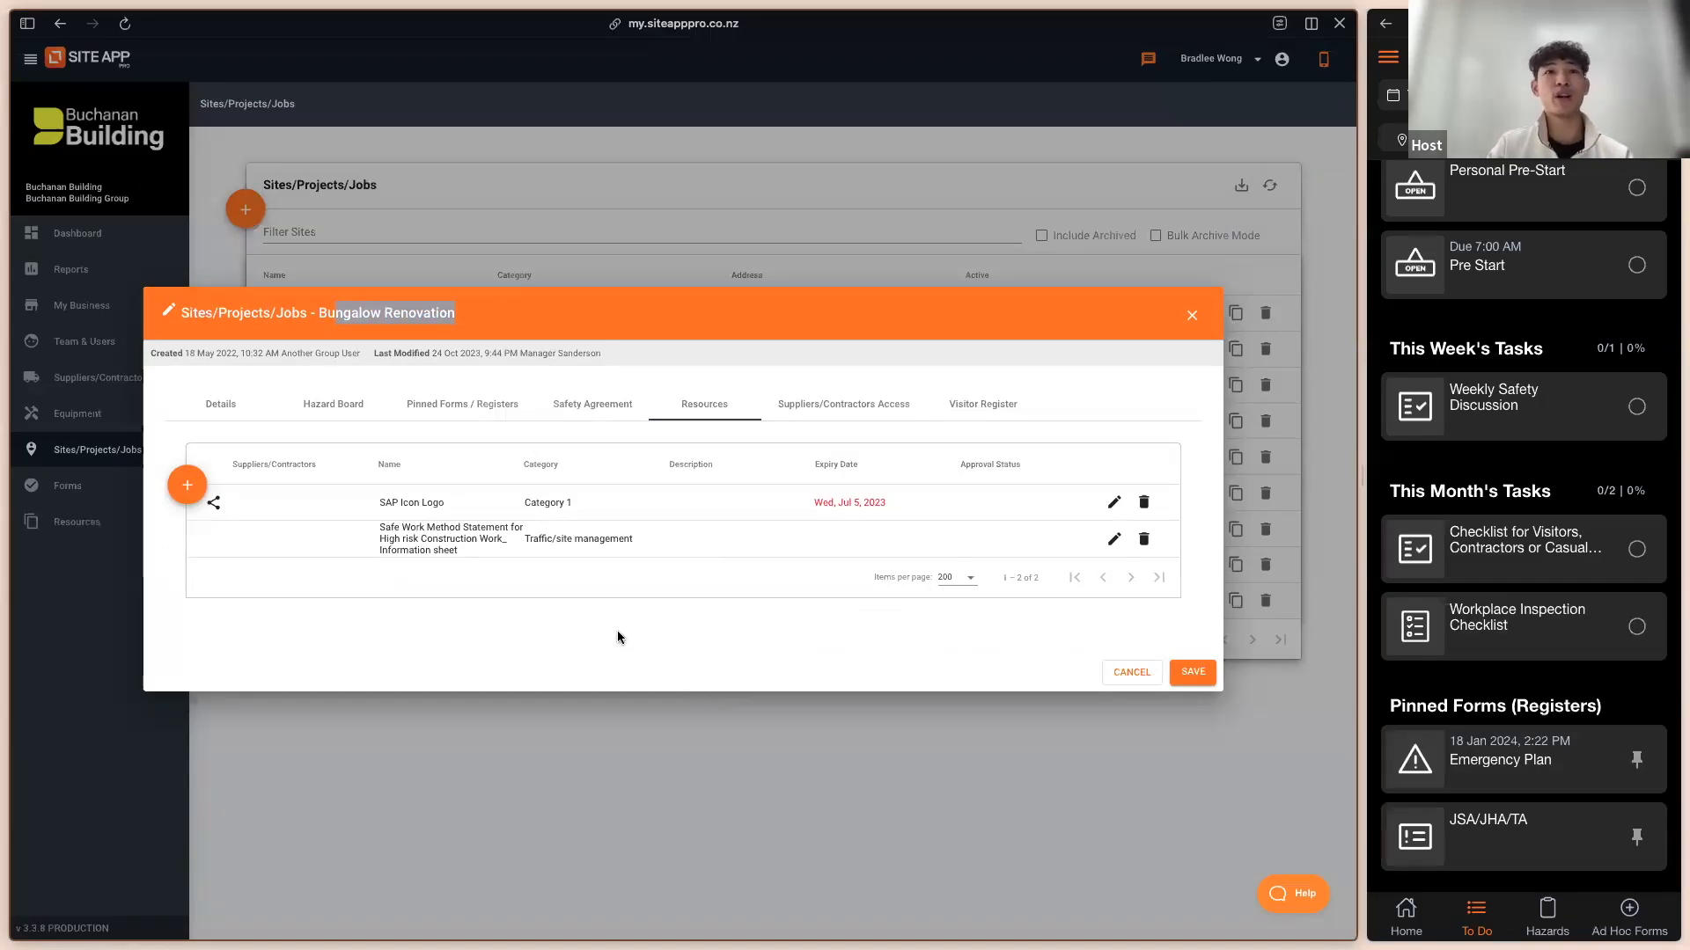
click(187, 485)
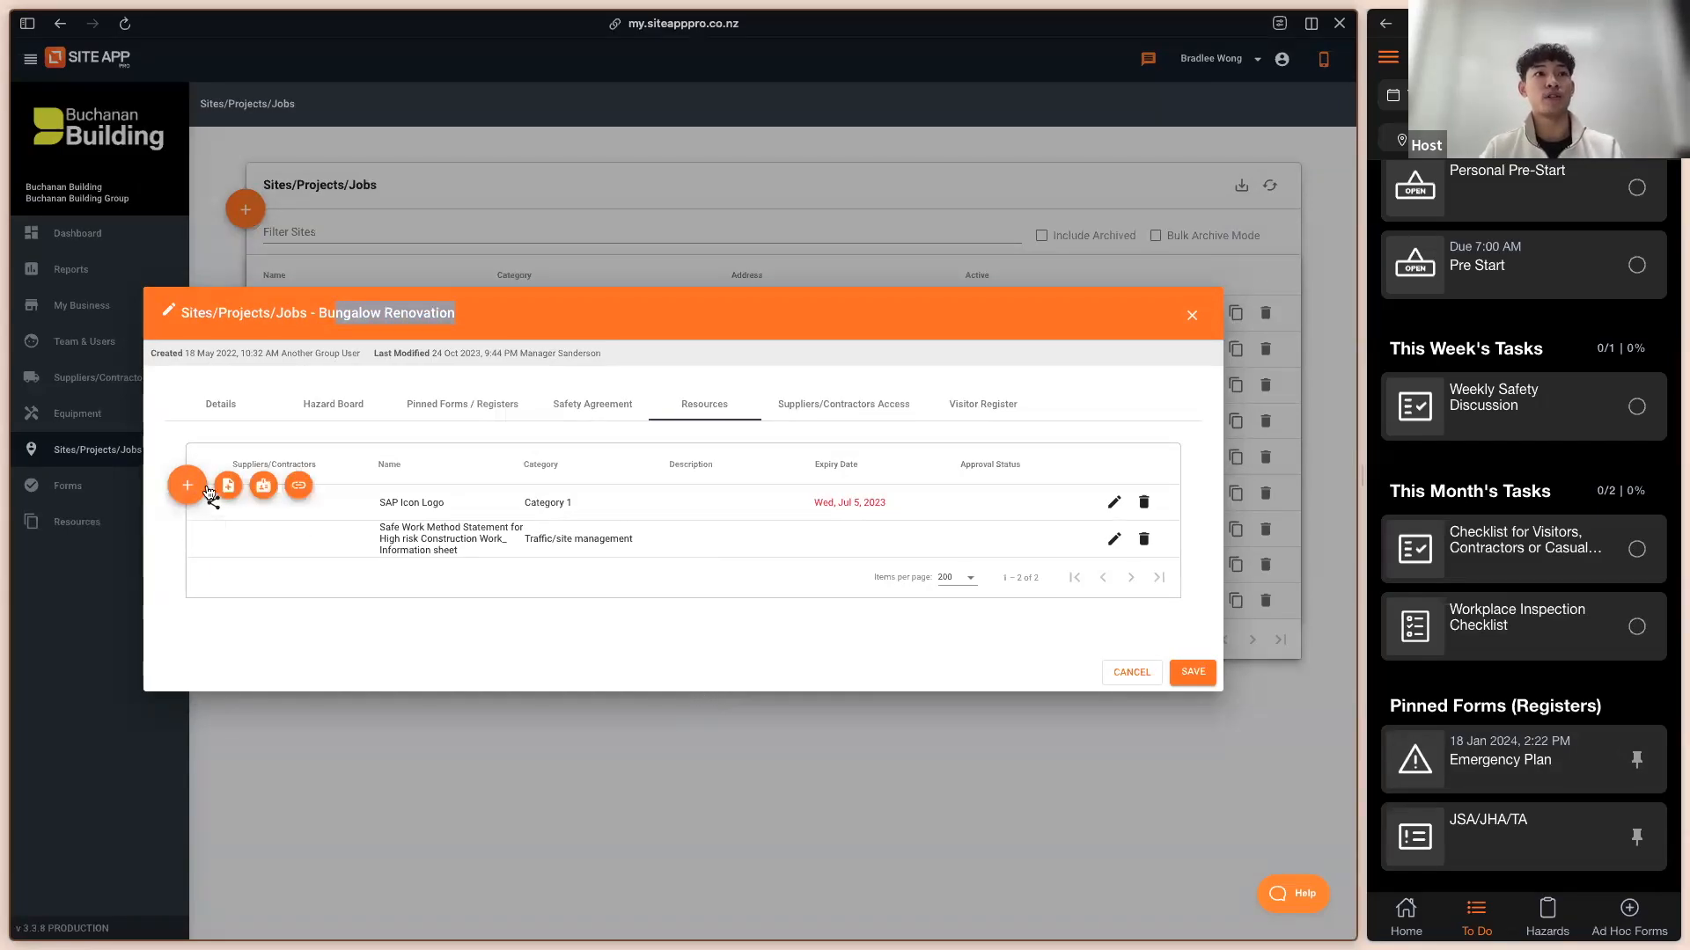
click(252, 487)
click(324, 526)
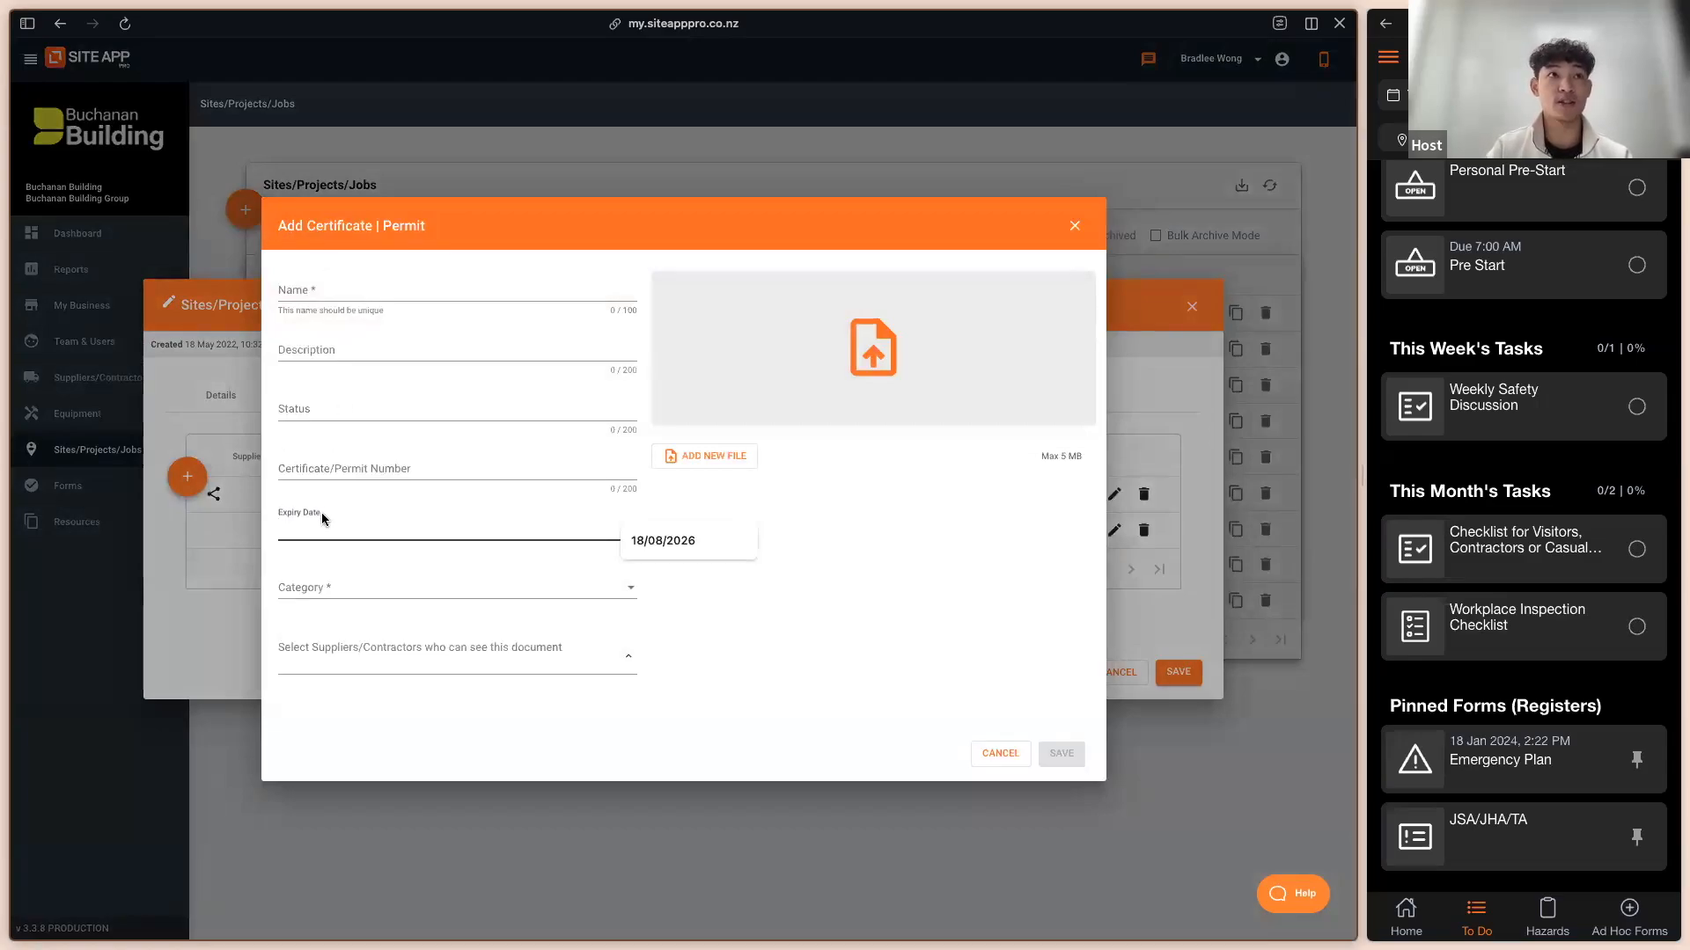
click(827, 618)
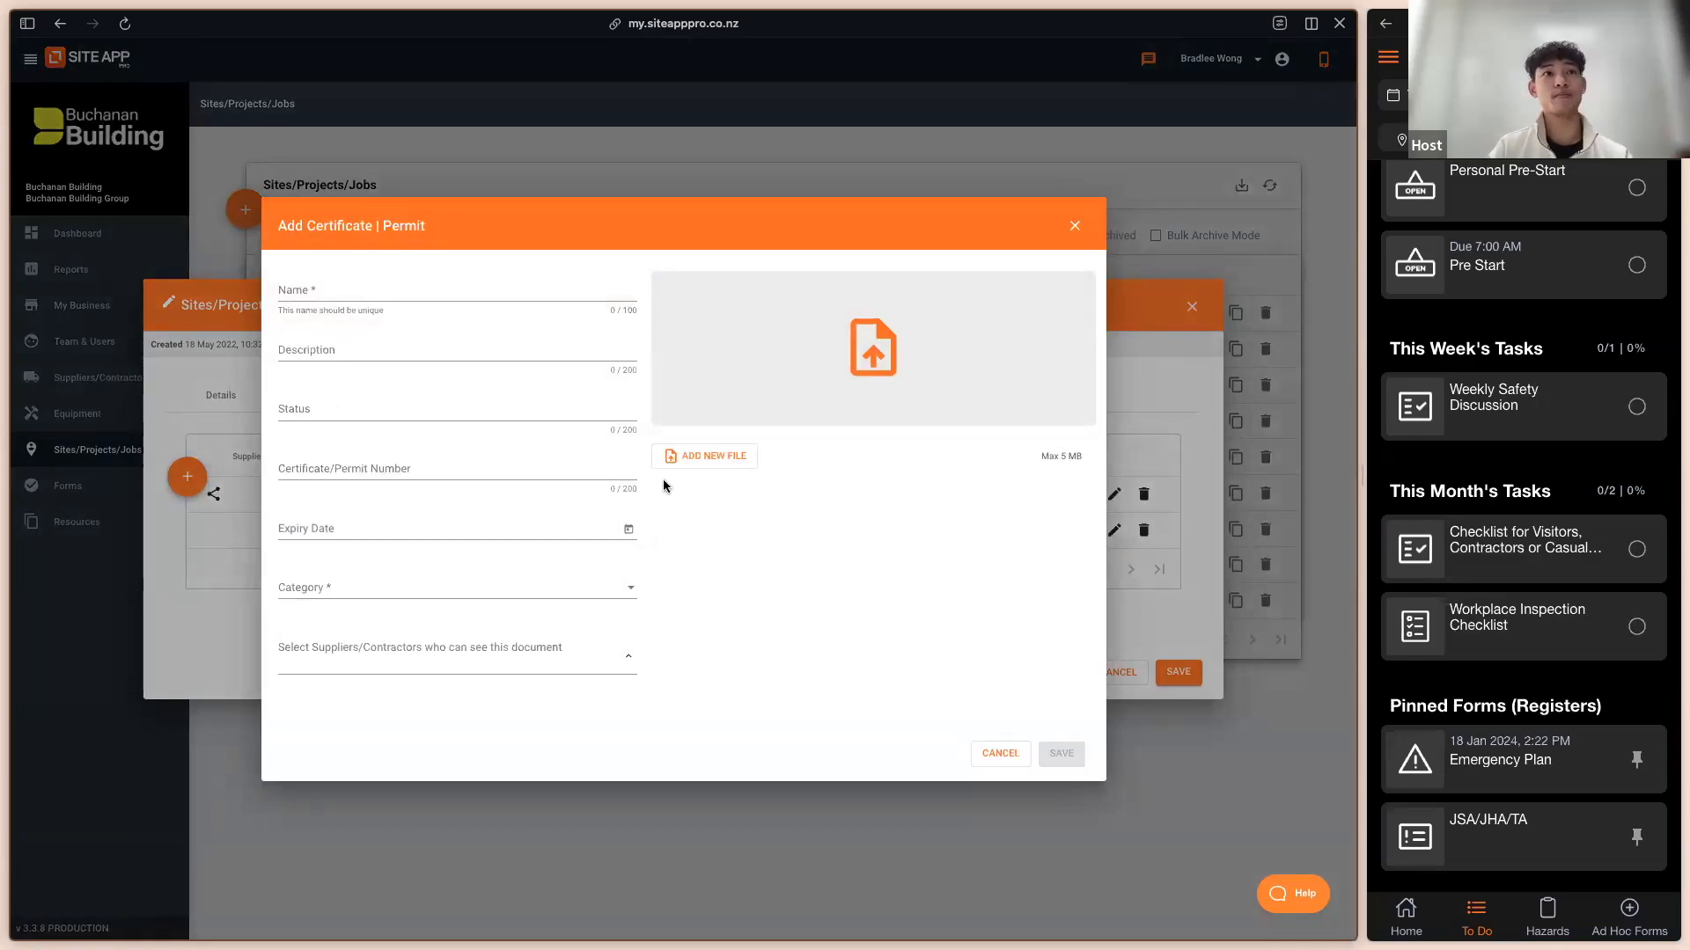
click(986, 753)
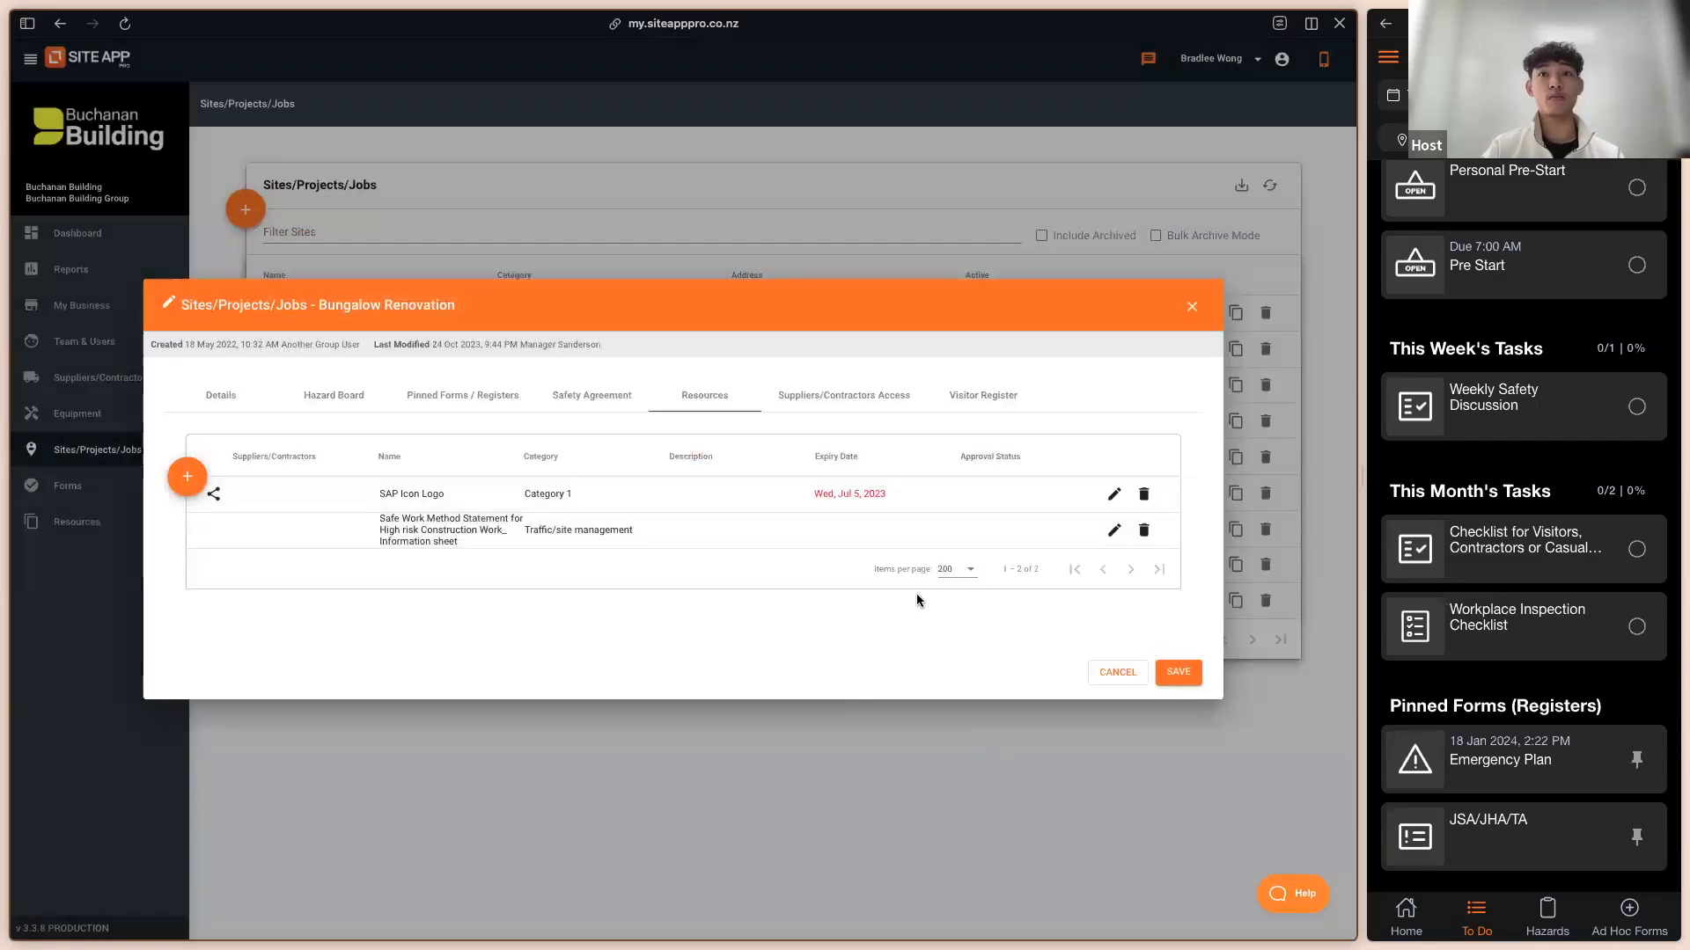
Step: Open the site's Visitor Register, review its printable QR code check-in poster, and close the poster
click(964, 402)
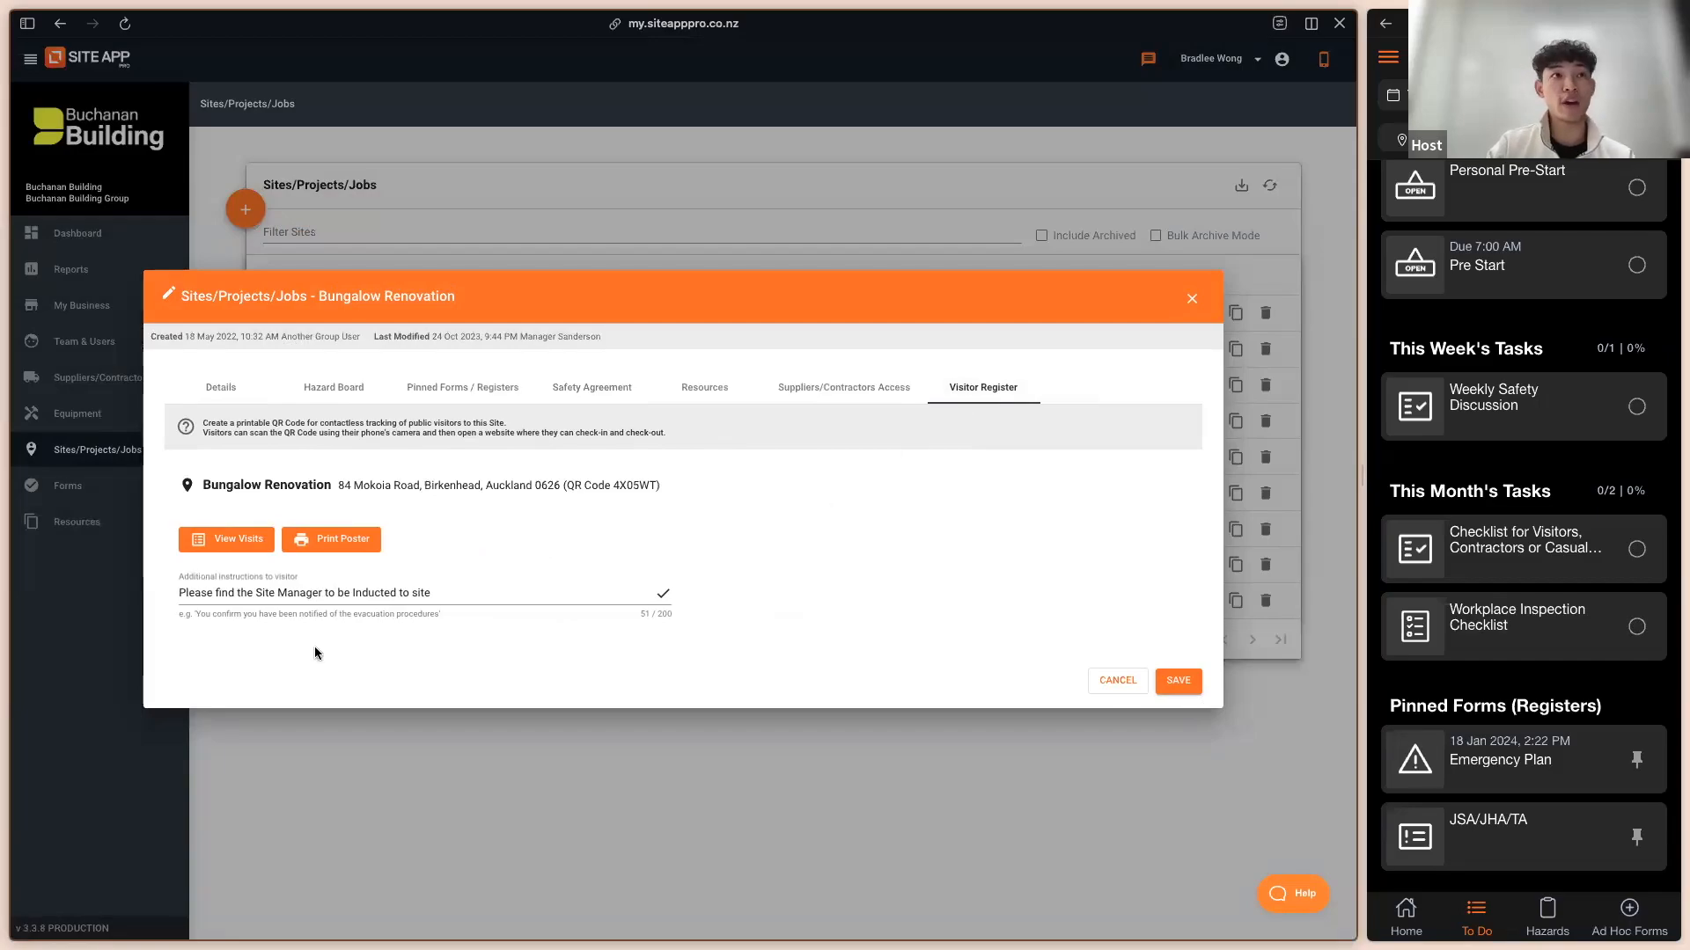
click(338, 545)
scroll(620, 605, down, 3)
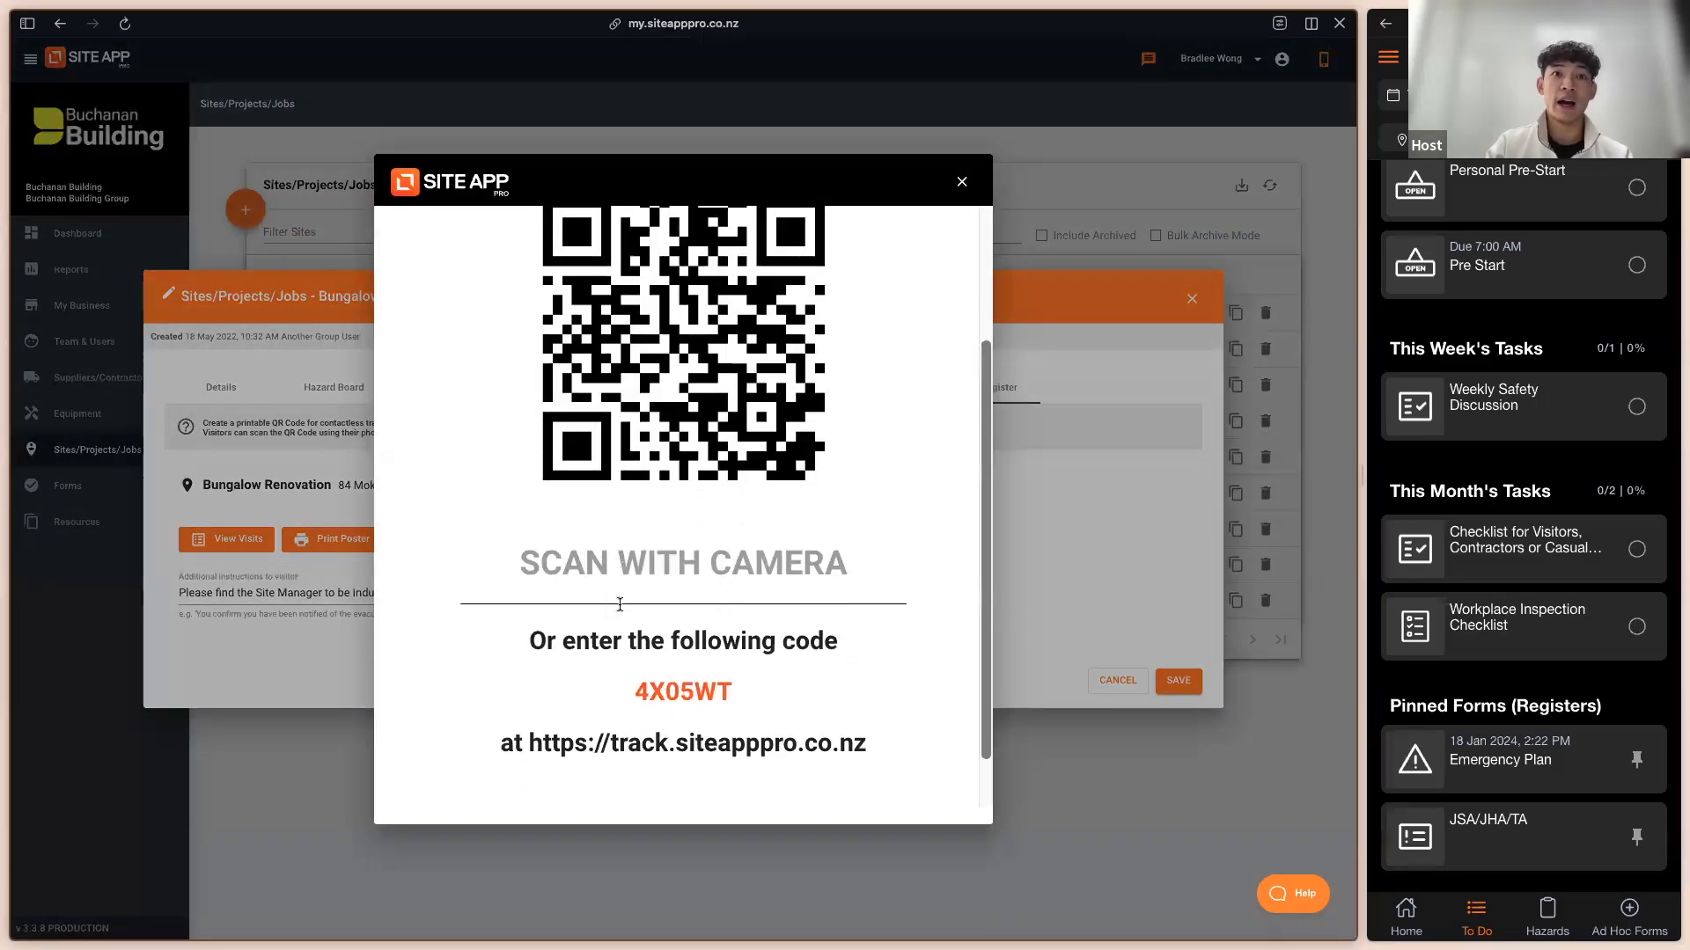
scroll(623, 603, down, 2)
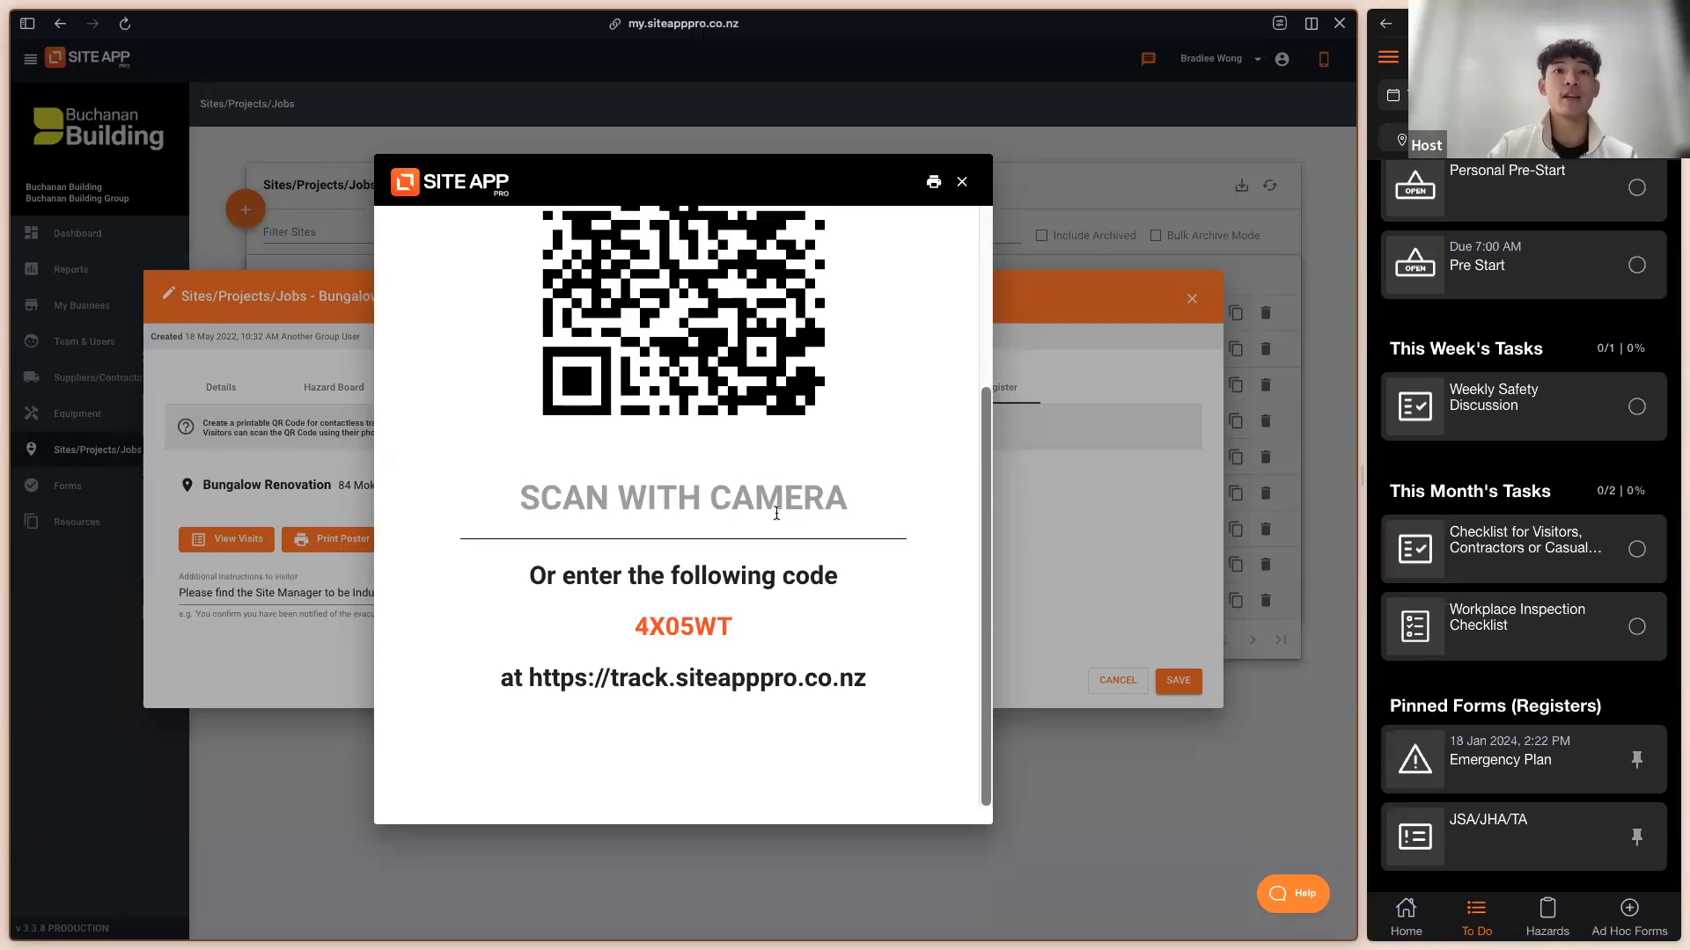
scroll(778, 514, up, 4)
scroll(776, 518, down, 3)
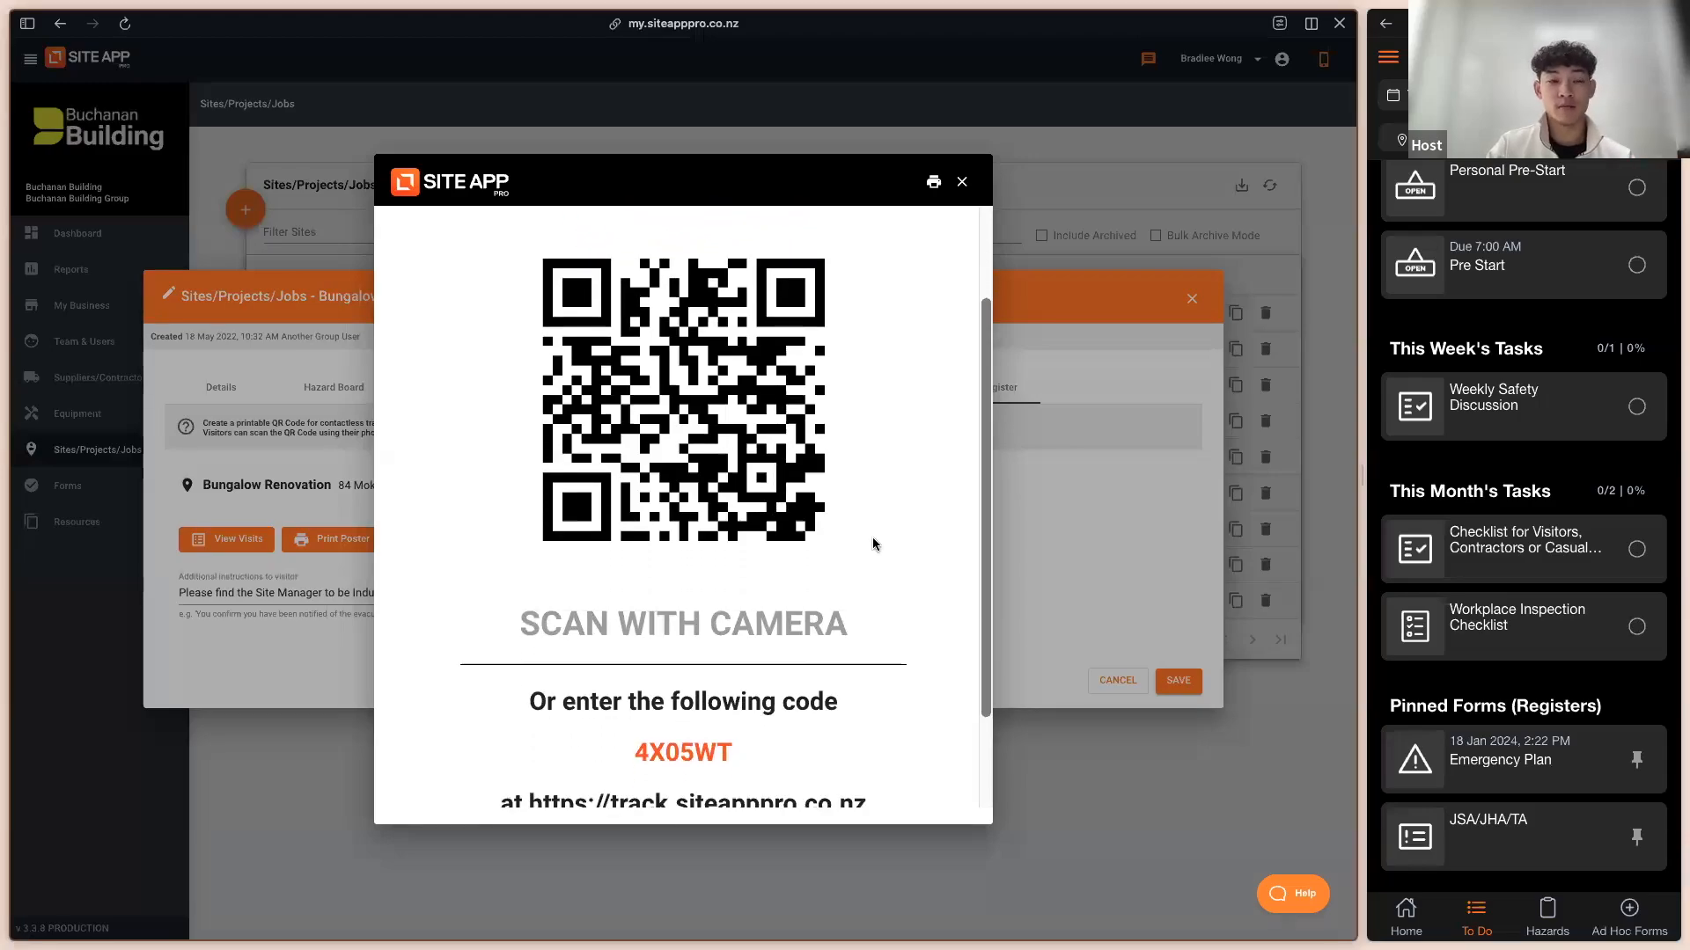
click(965, 183)
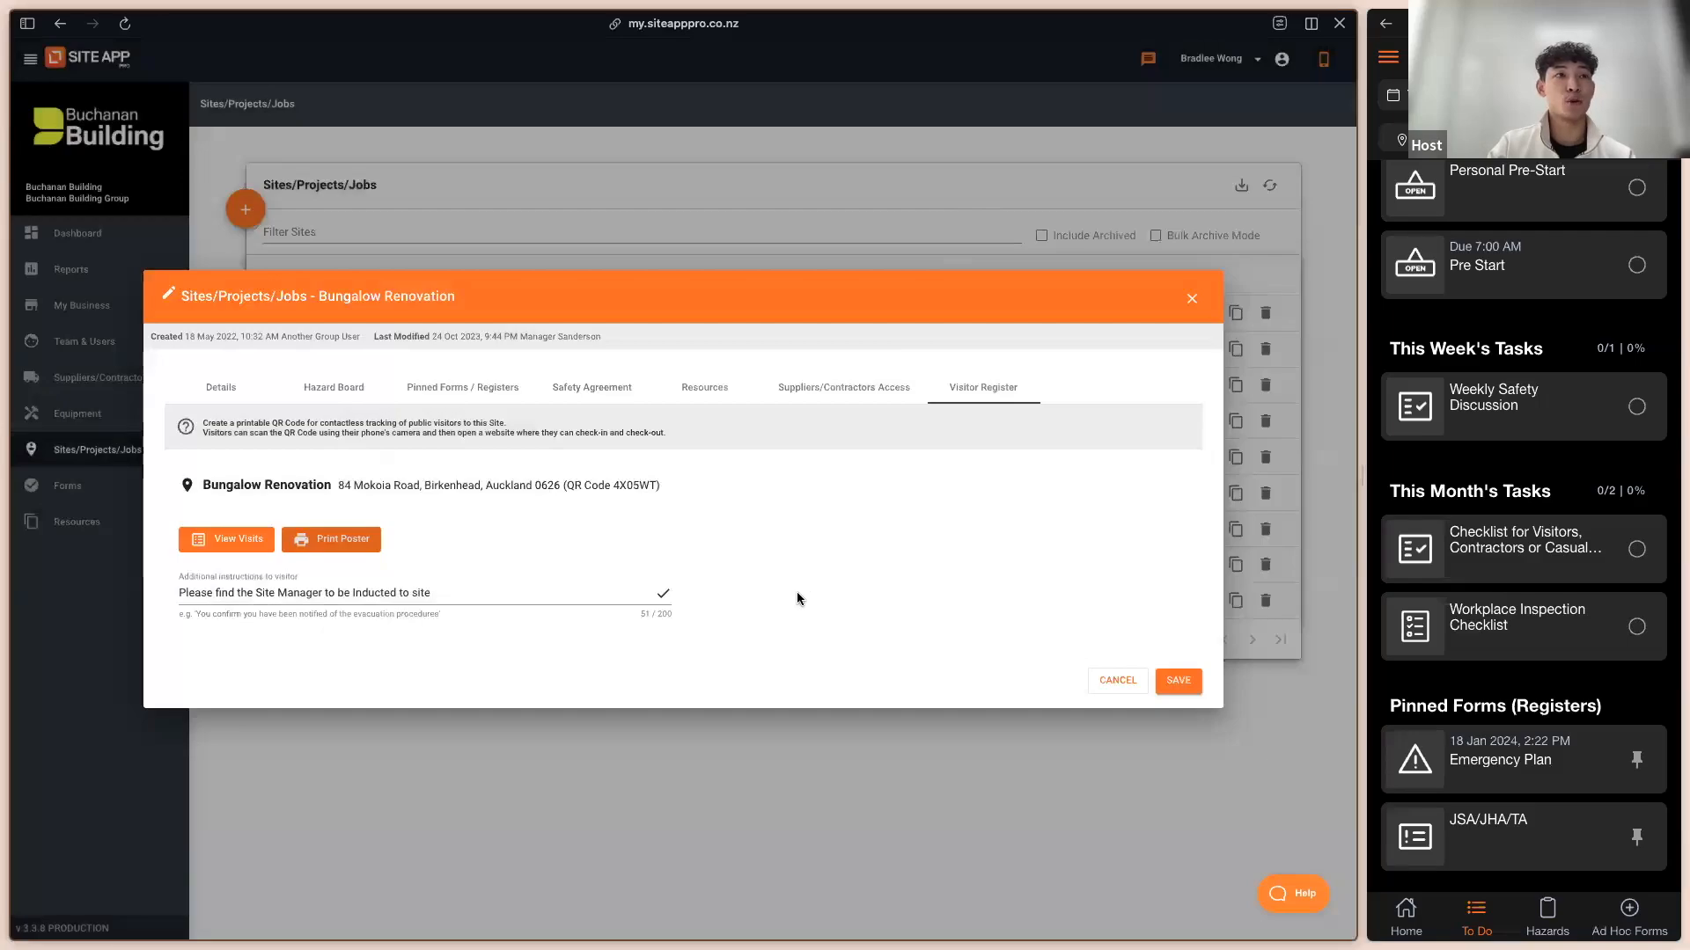
Step: Check the visitor list for Bungalow Renovation, and leave the site record without saving
click(230, 540)
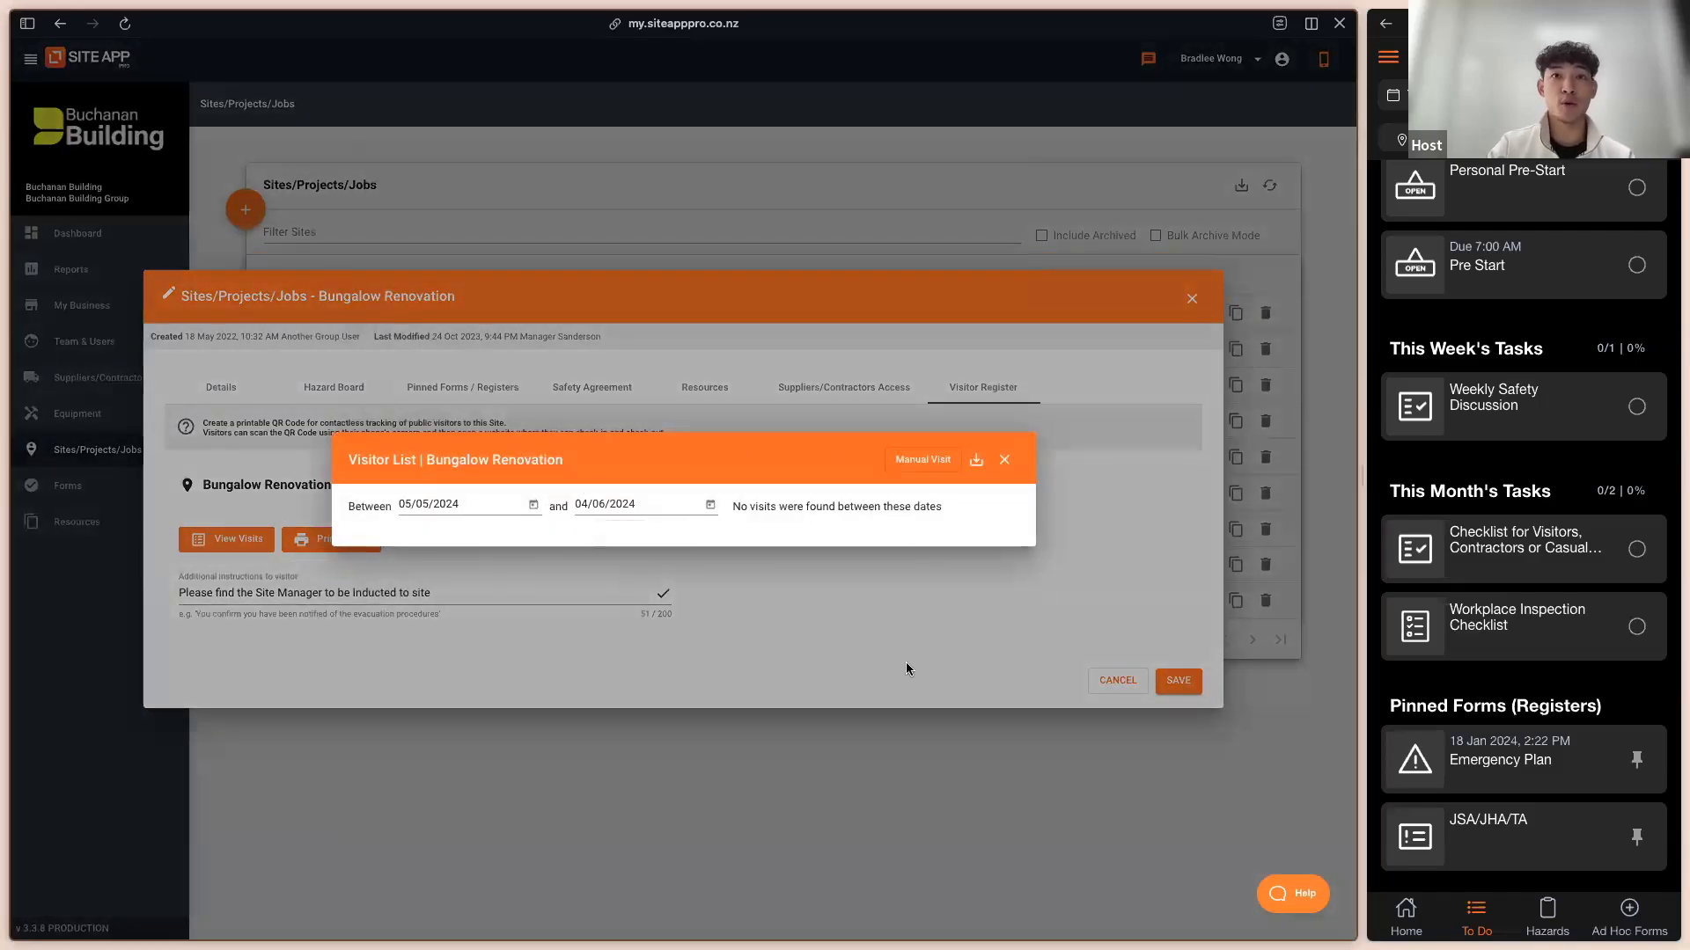
click(1004, 461)
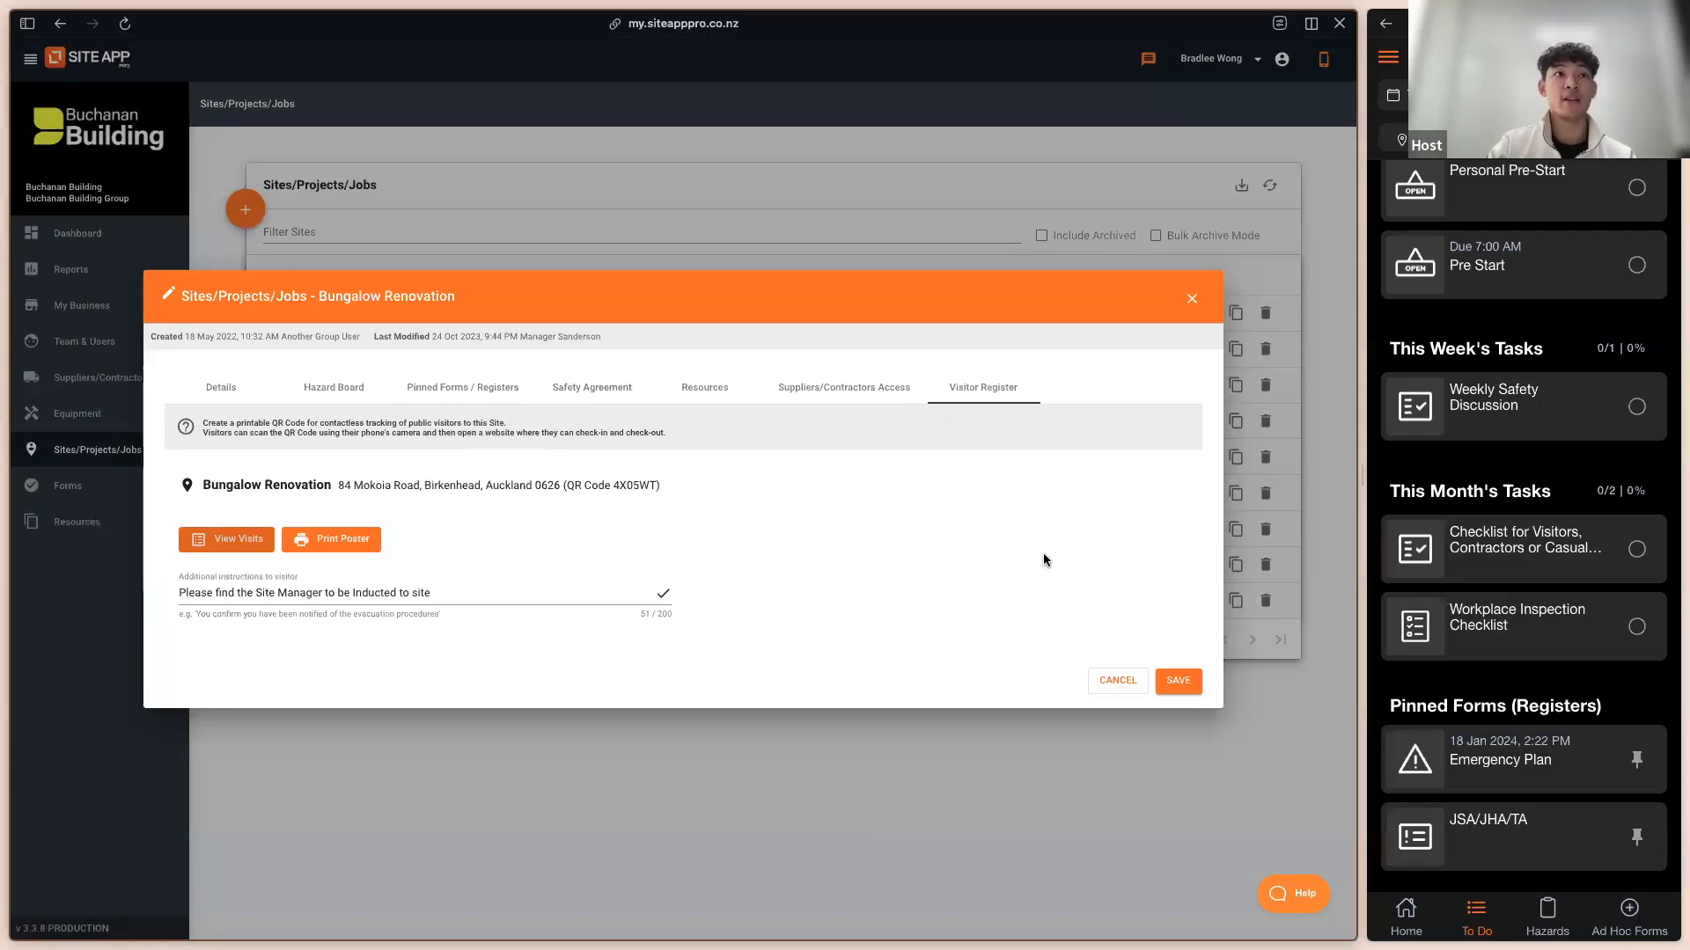
click(1117, 680)
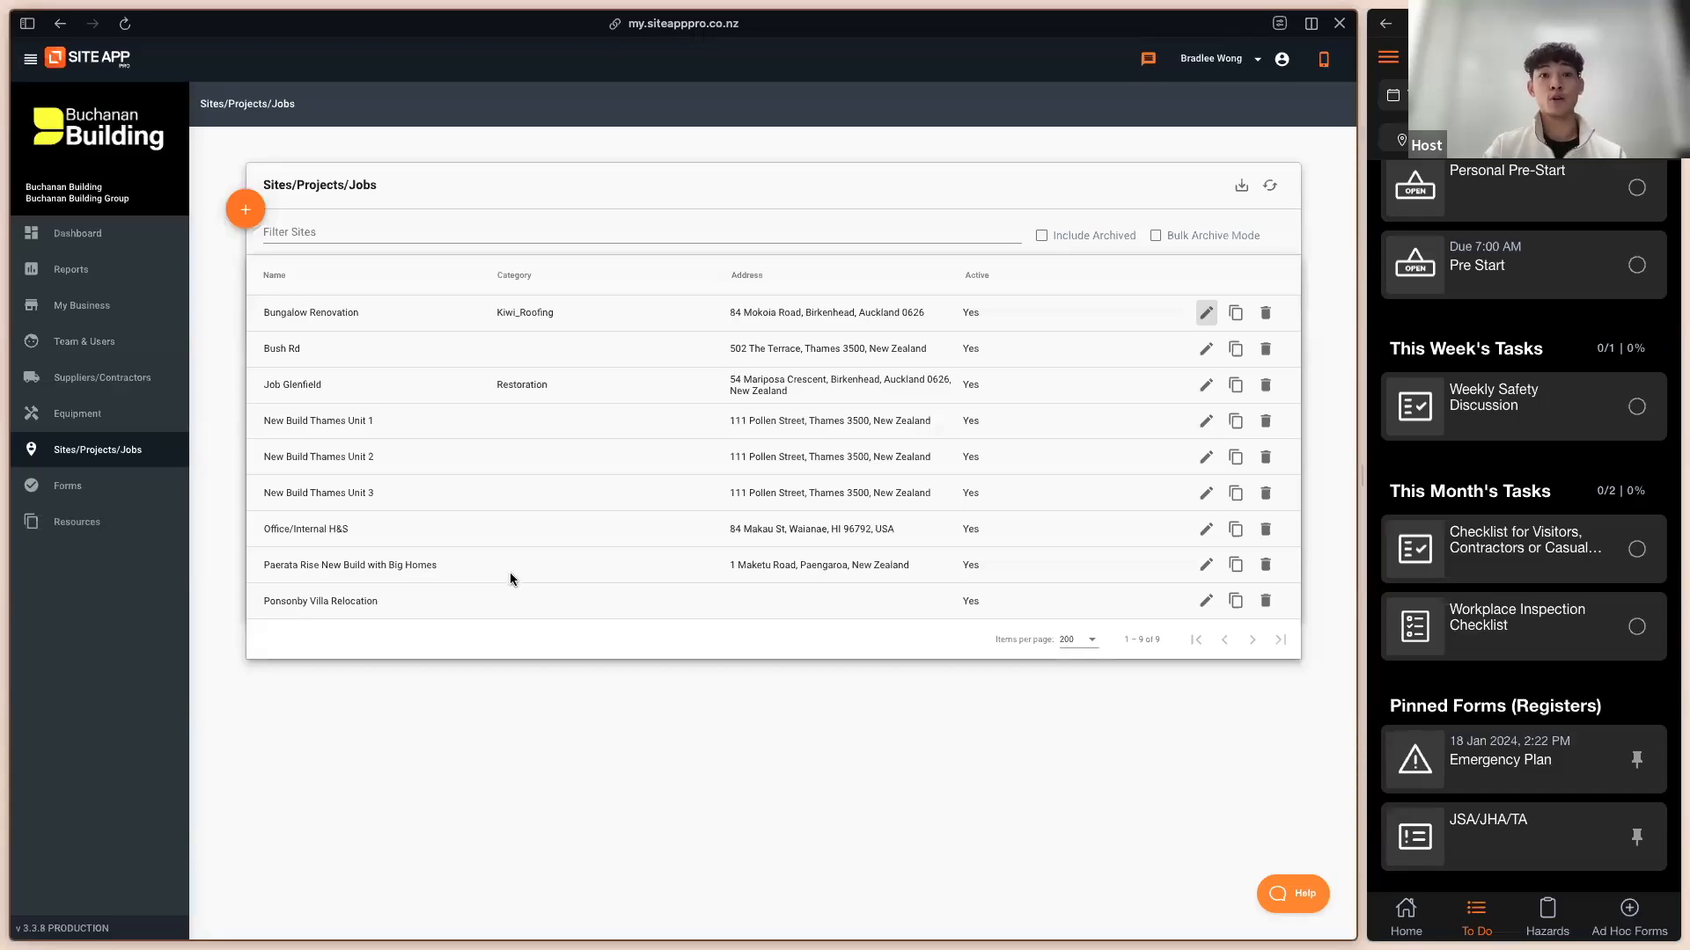
Step: Open the Equipment register, review the bulk upload instructions, and close them without uploading a file
click(146, 432)
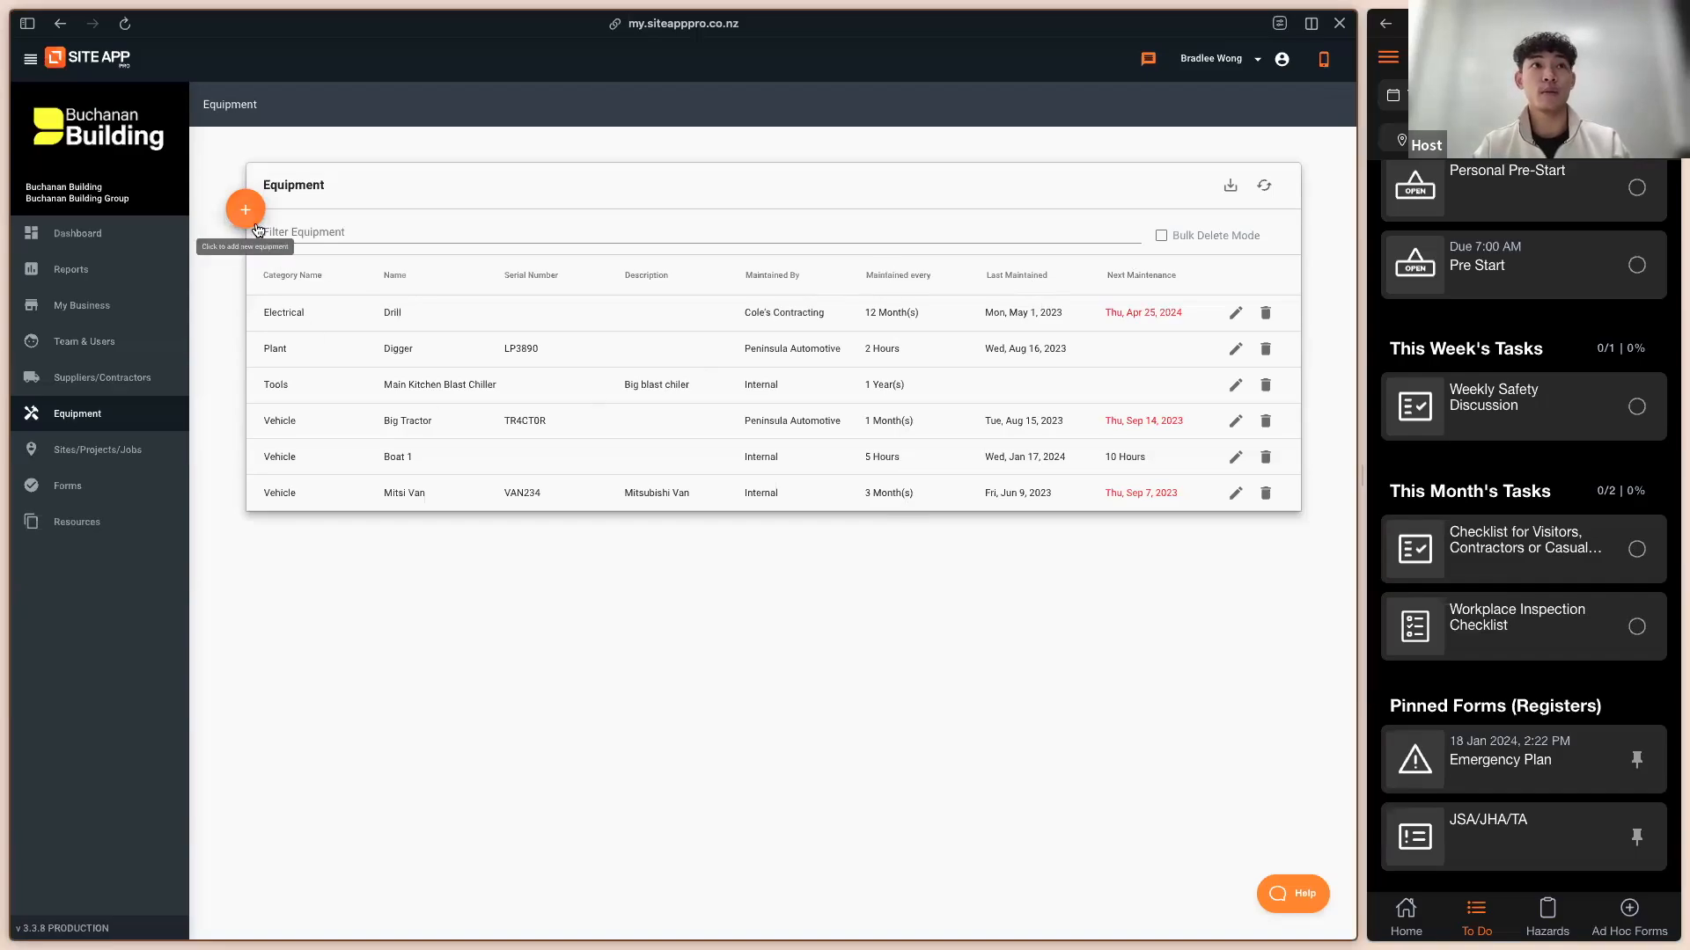
mouse_move(244, 210)
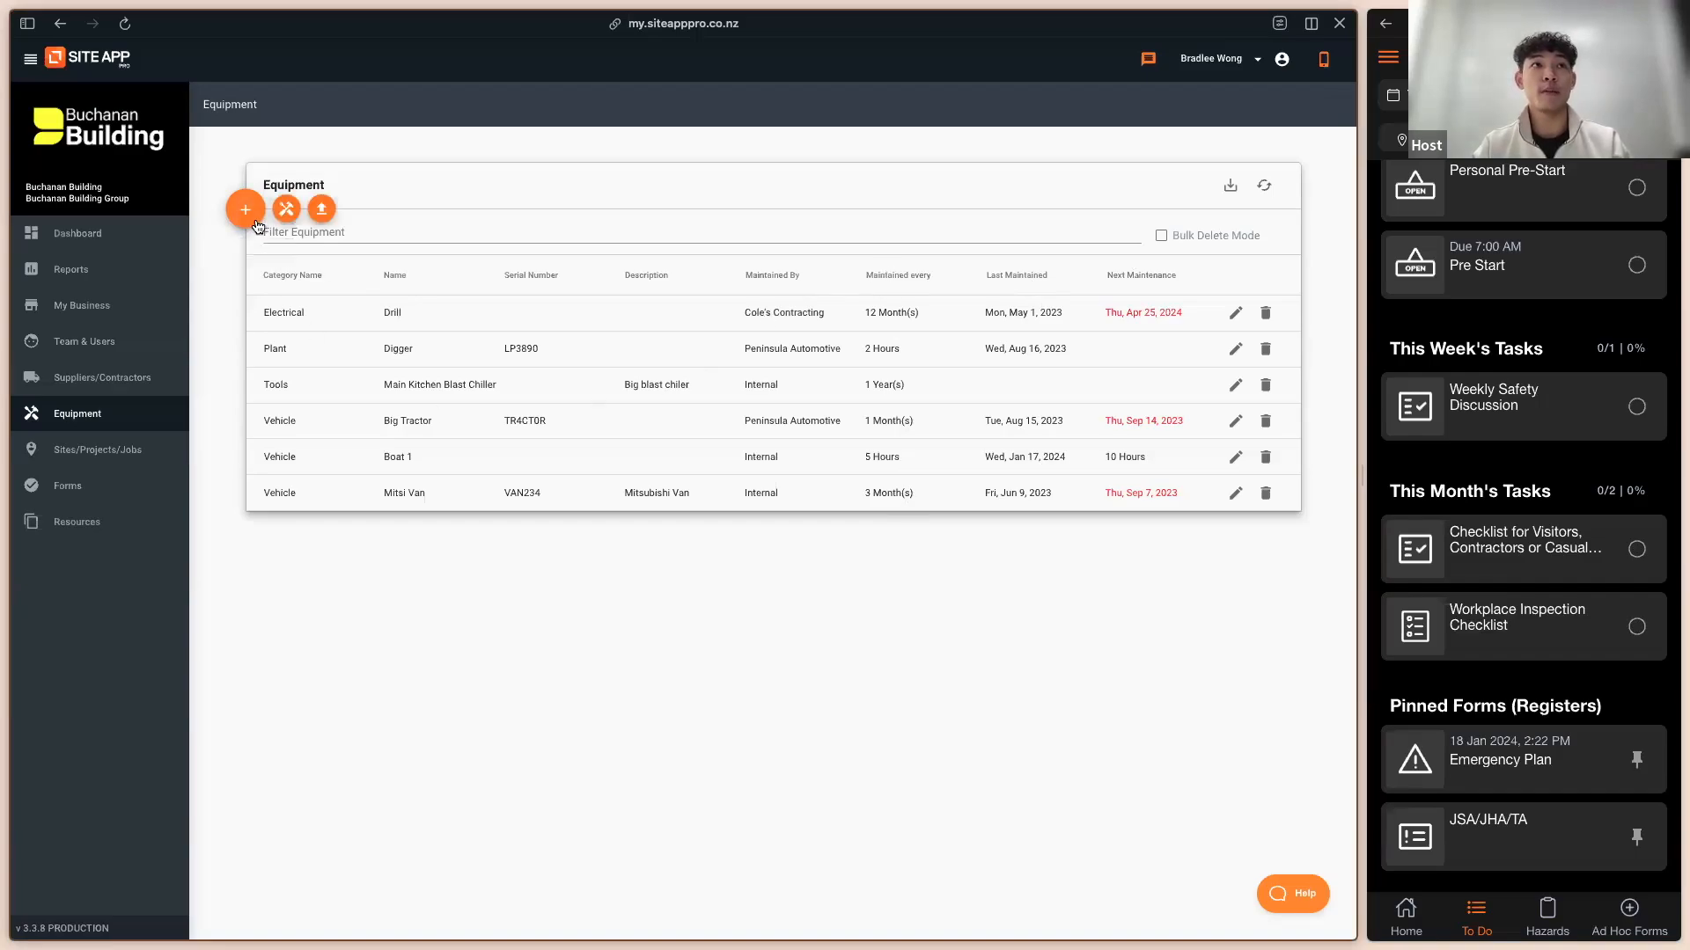
click(322, 212)
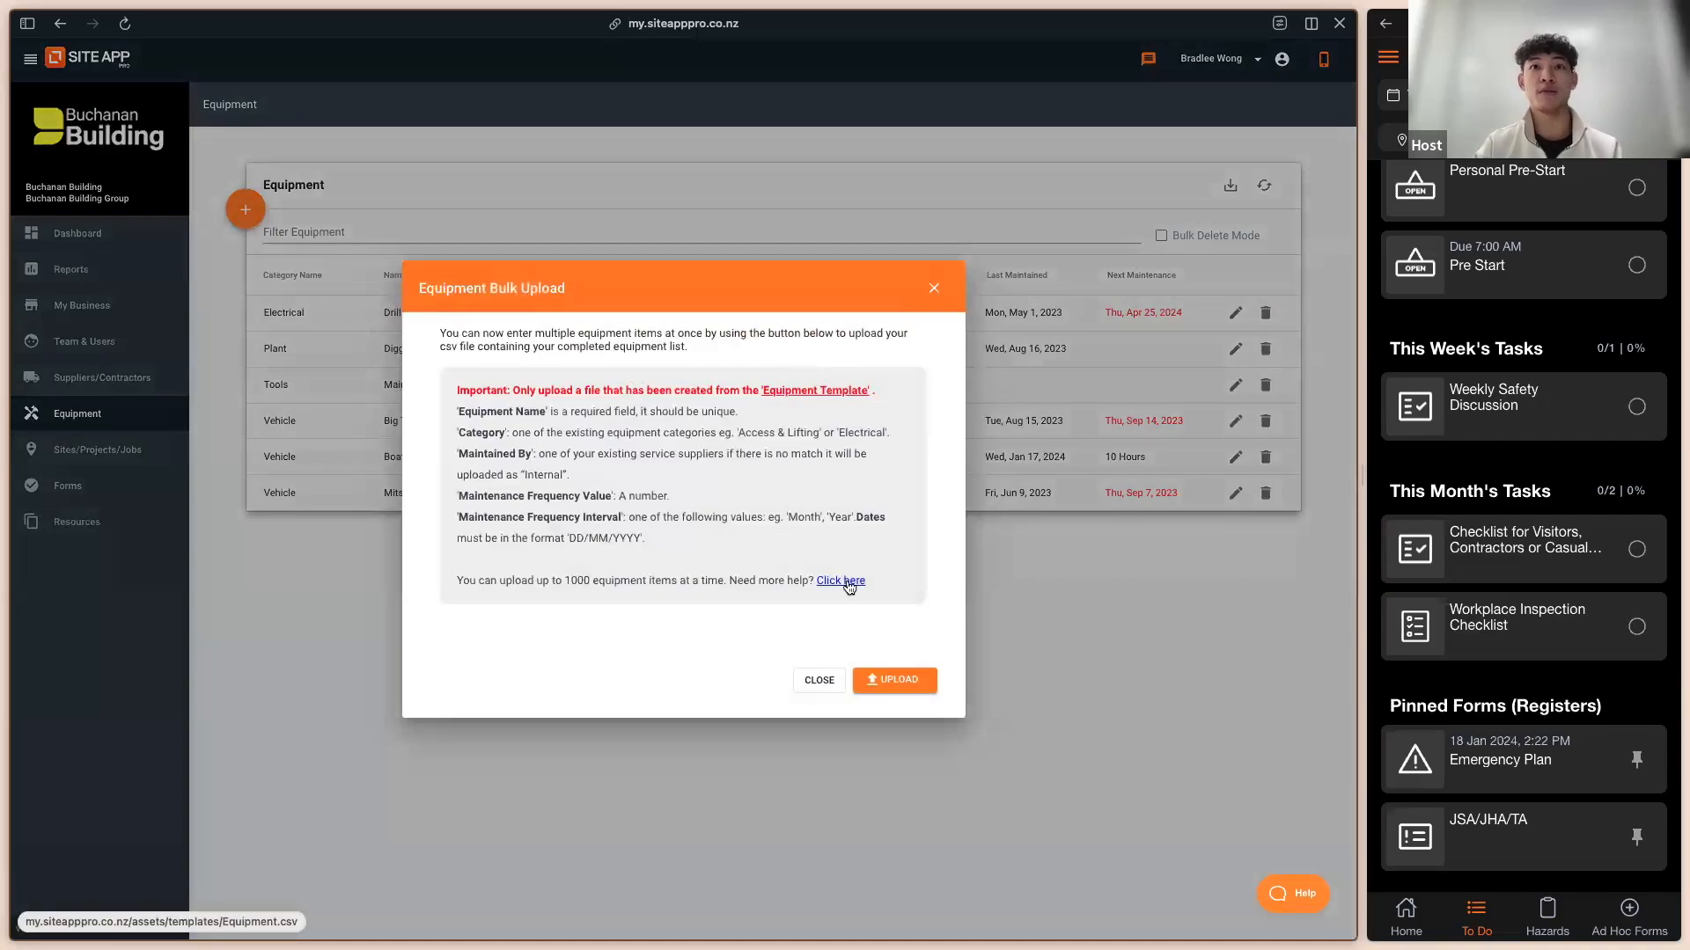
click(818, 682)
Step: Open the Mitsi Van equipment record and look through its details from the name and dates down to its resources
drag(274, 494, 412, 495)
click(416, 495)
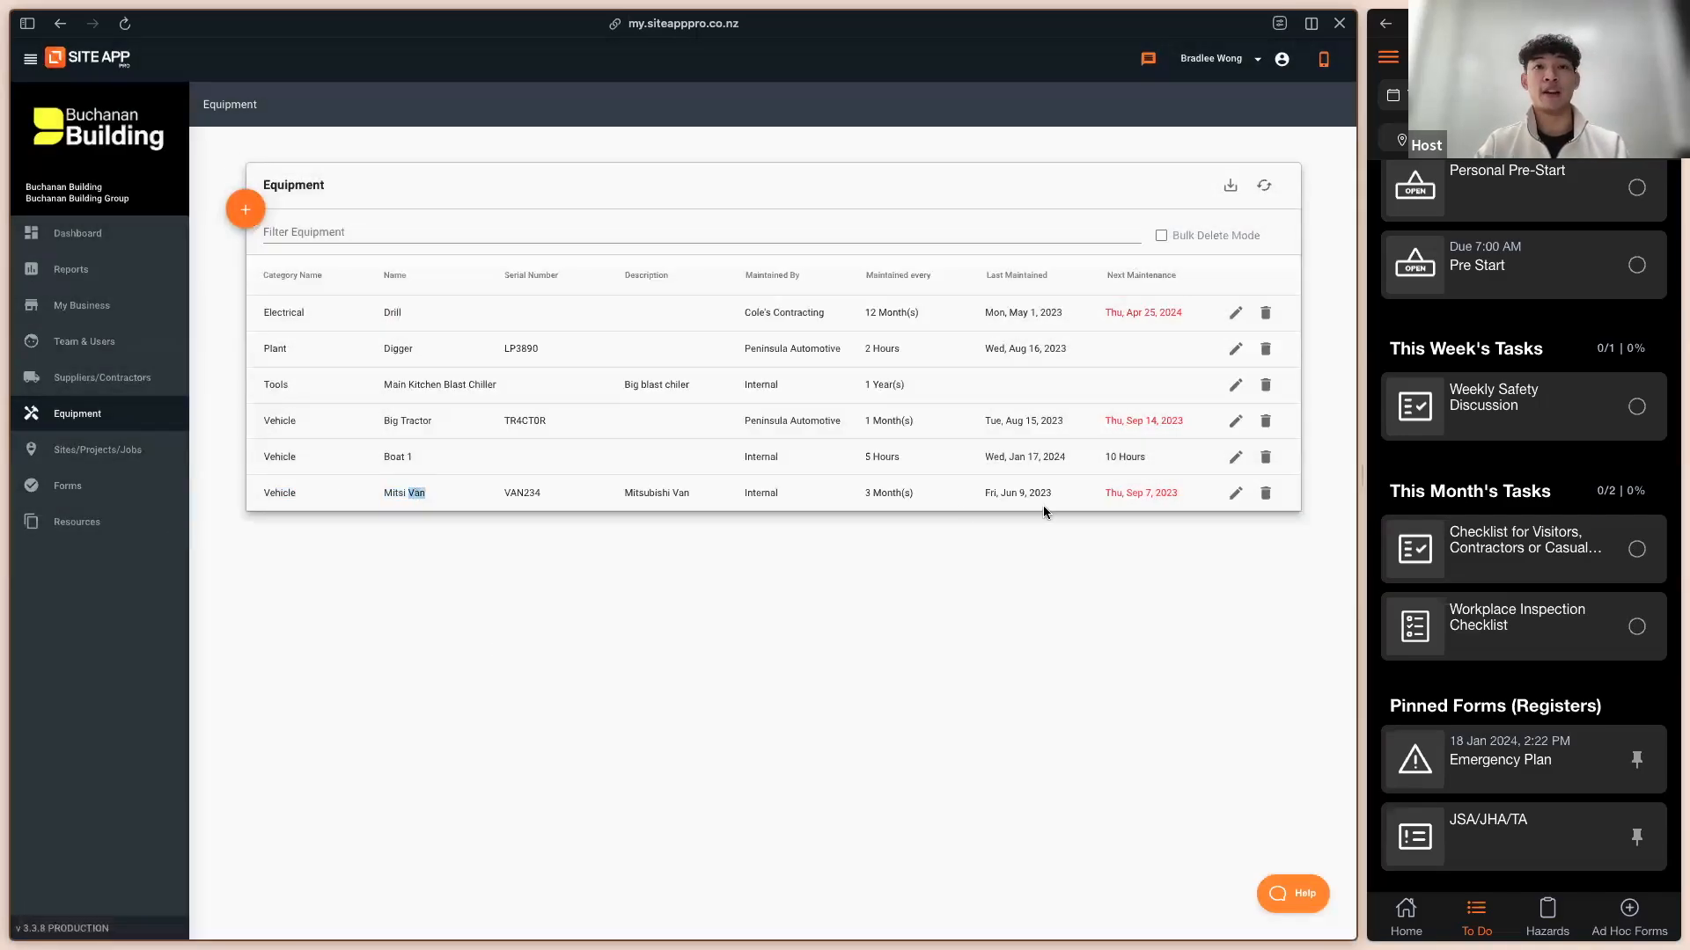
right_click(1235, 504)
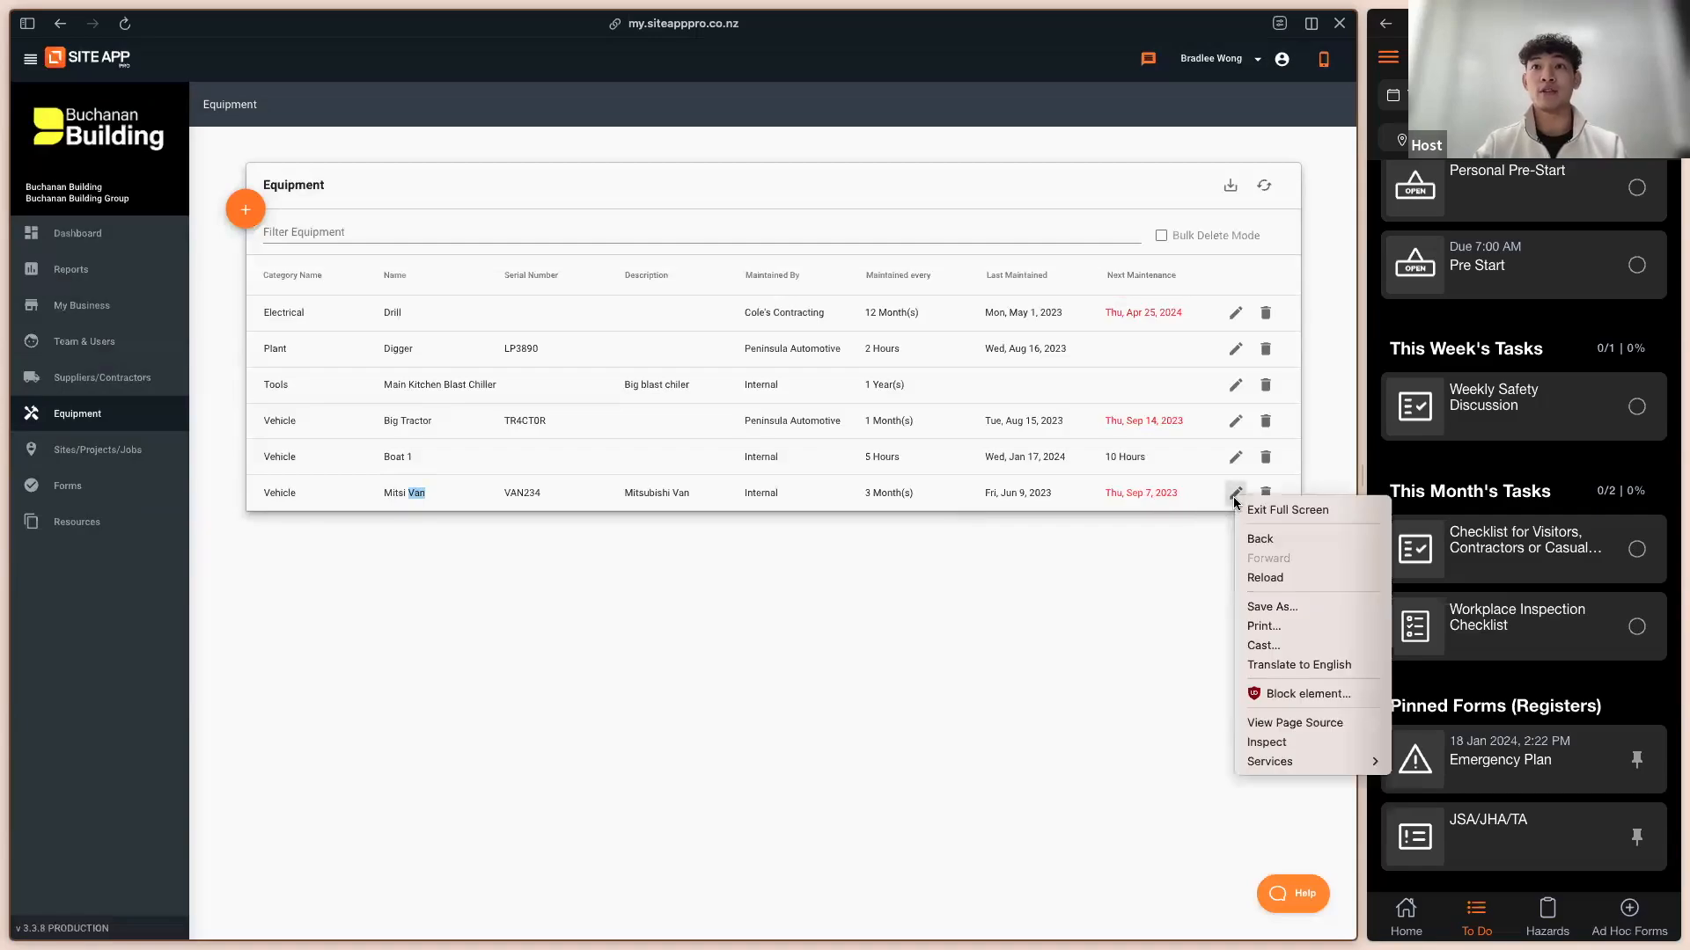
key(Escape)
click(1234, 493)
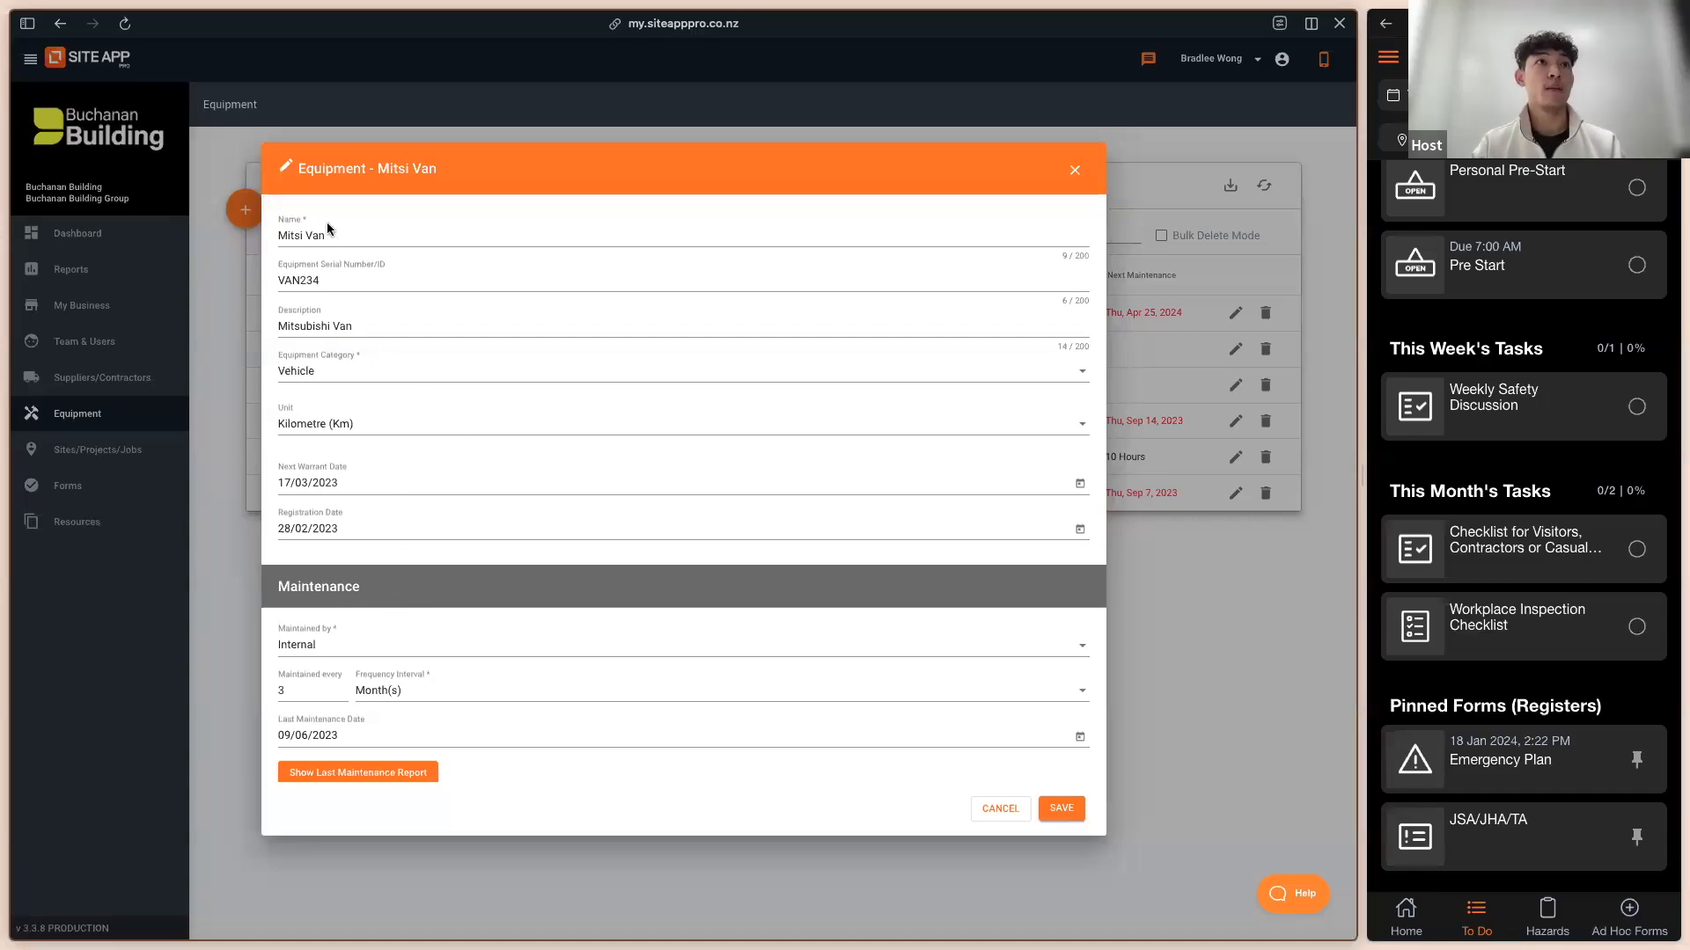
click(350, 231)
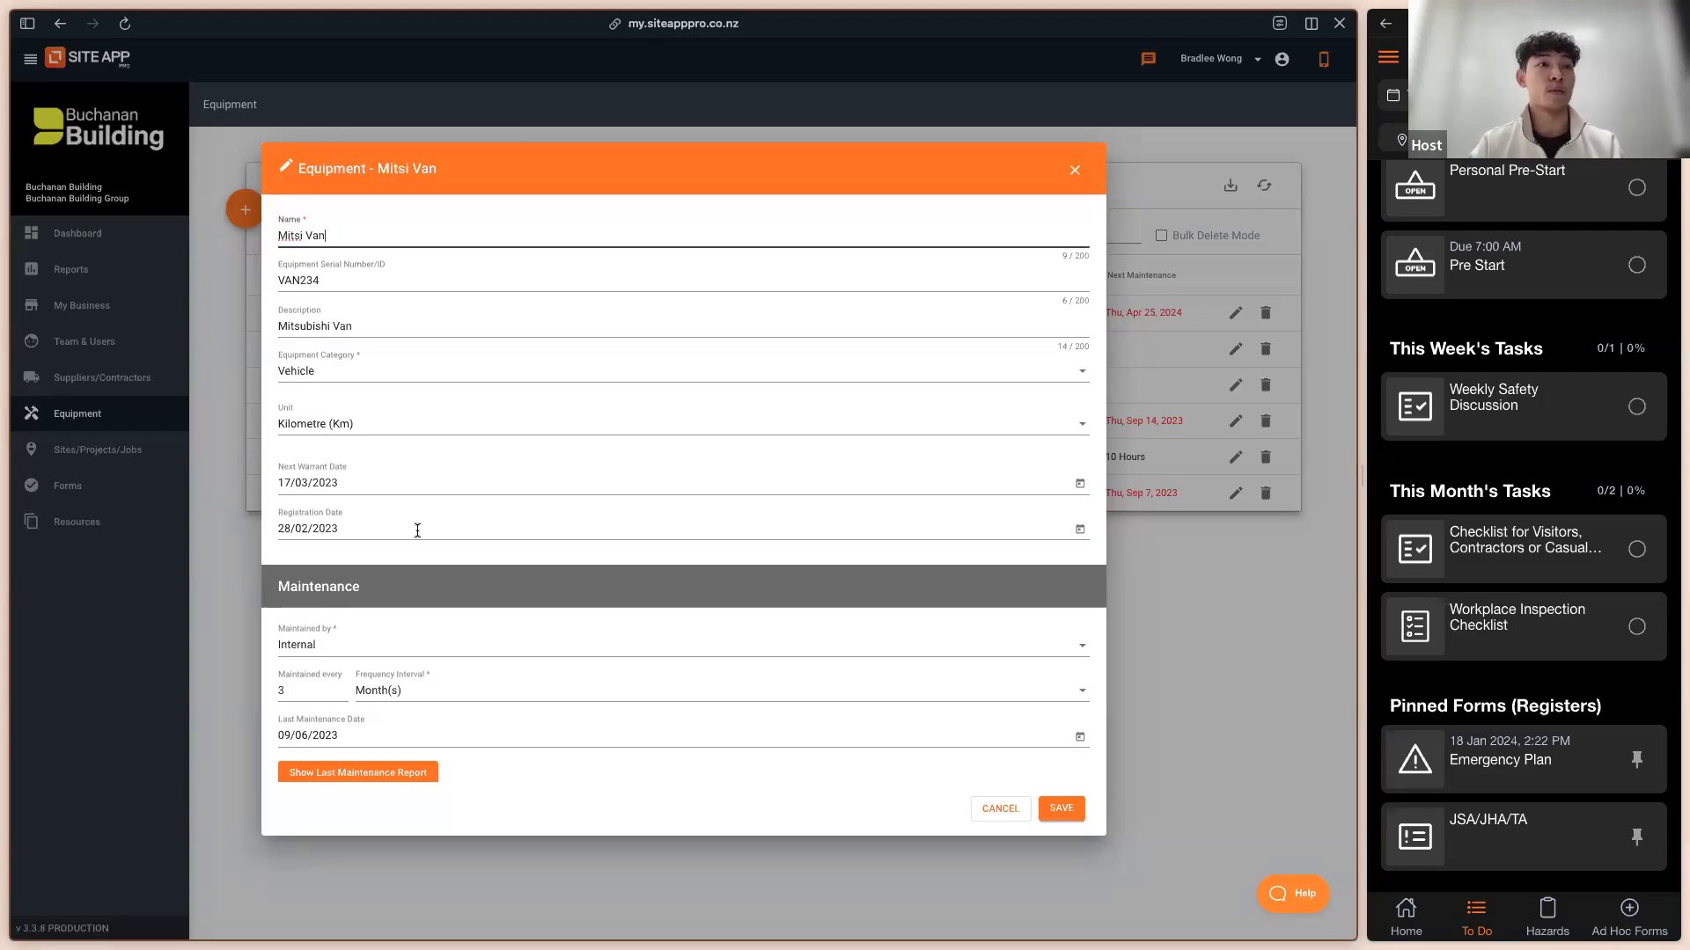
scroll(414, 533, down, 3)
scroll(390, 403, down, 1)
scroll(390, 403, down, 2)
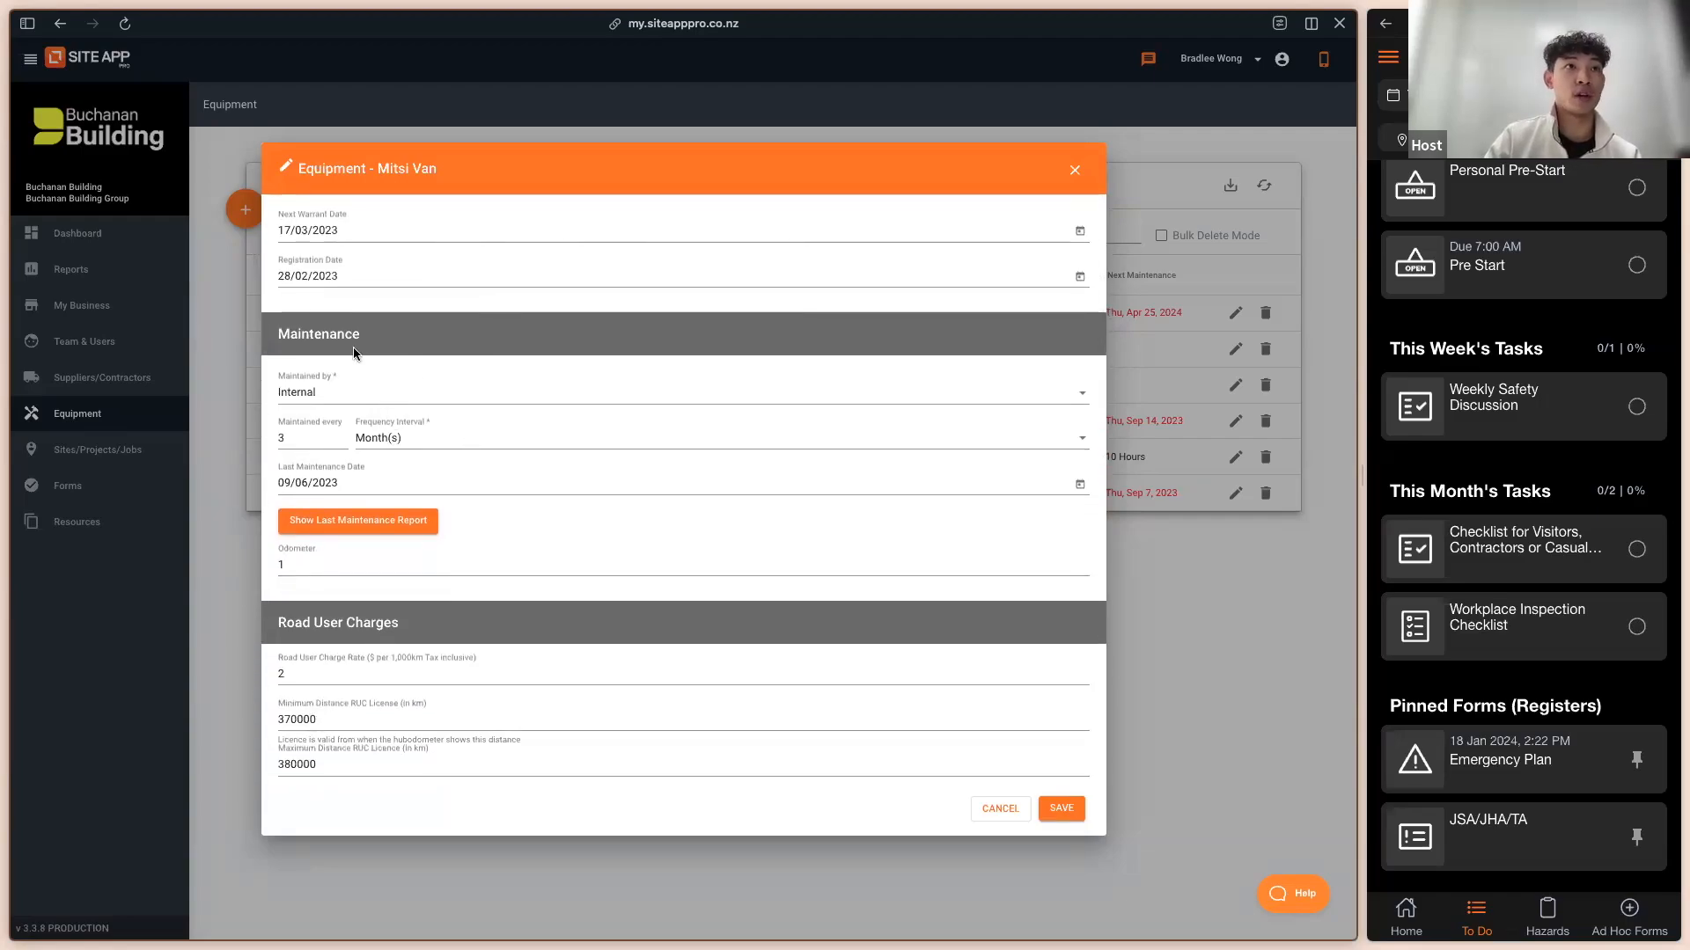
scroll(394, 704, down, 10)
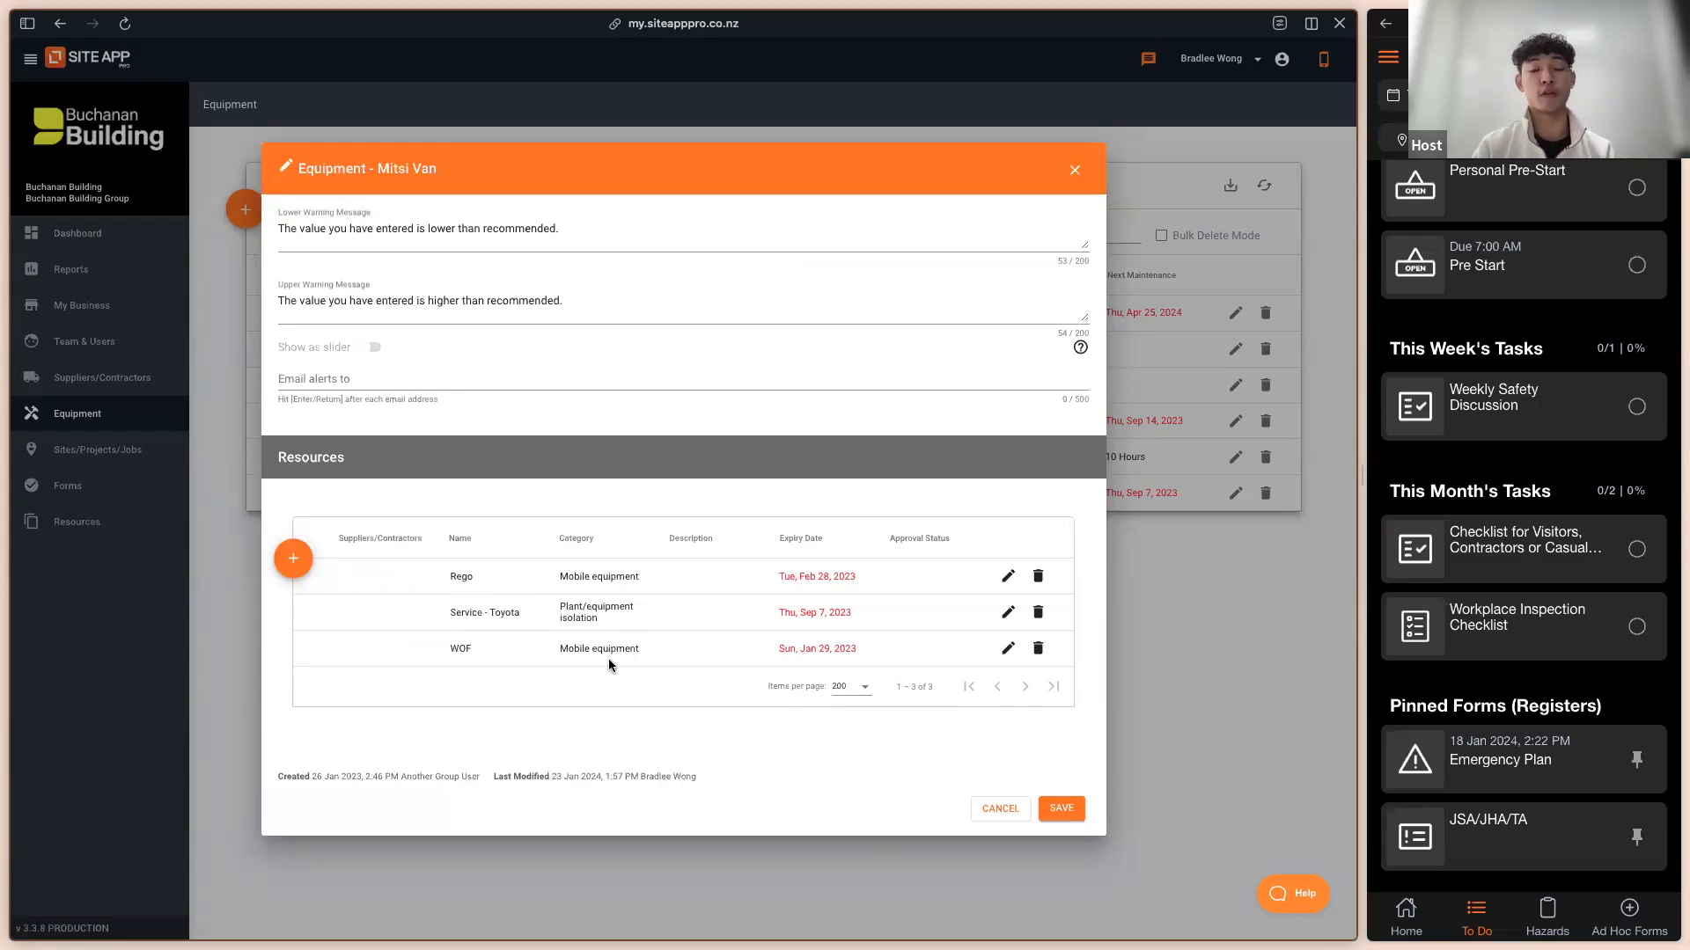
Step: Review the van's last maintenance date and its Road User Charges fields, including the distance reader value
scroll(605, 665, up, 10)
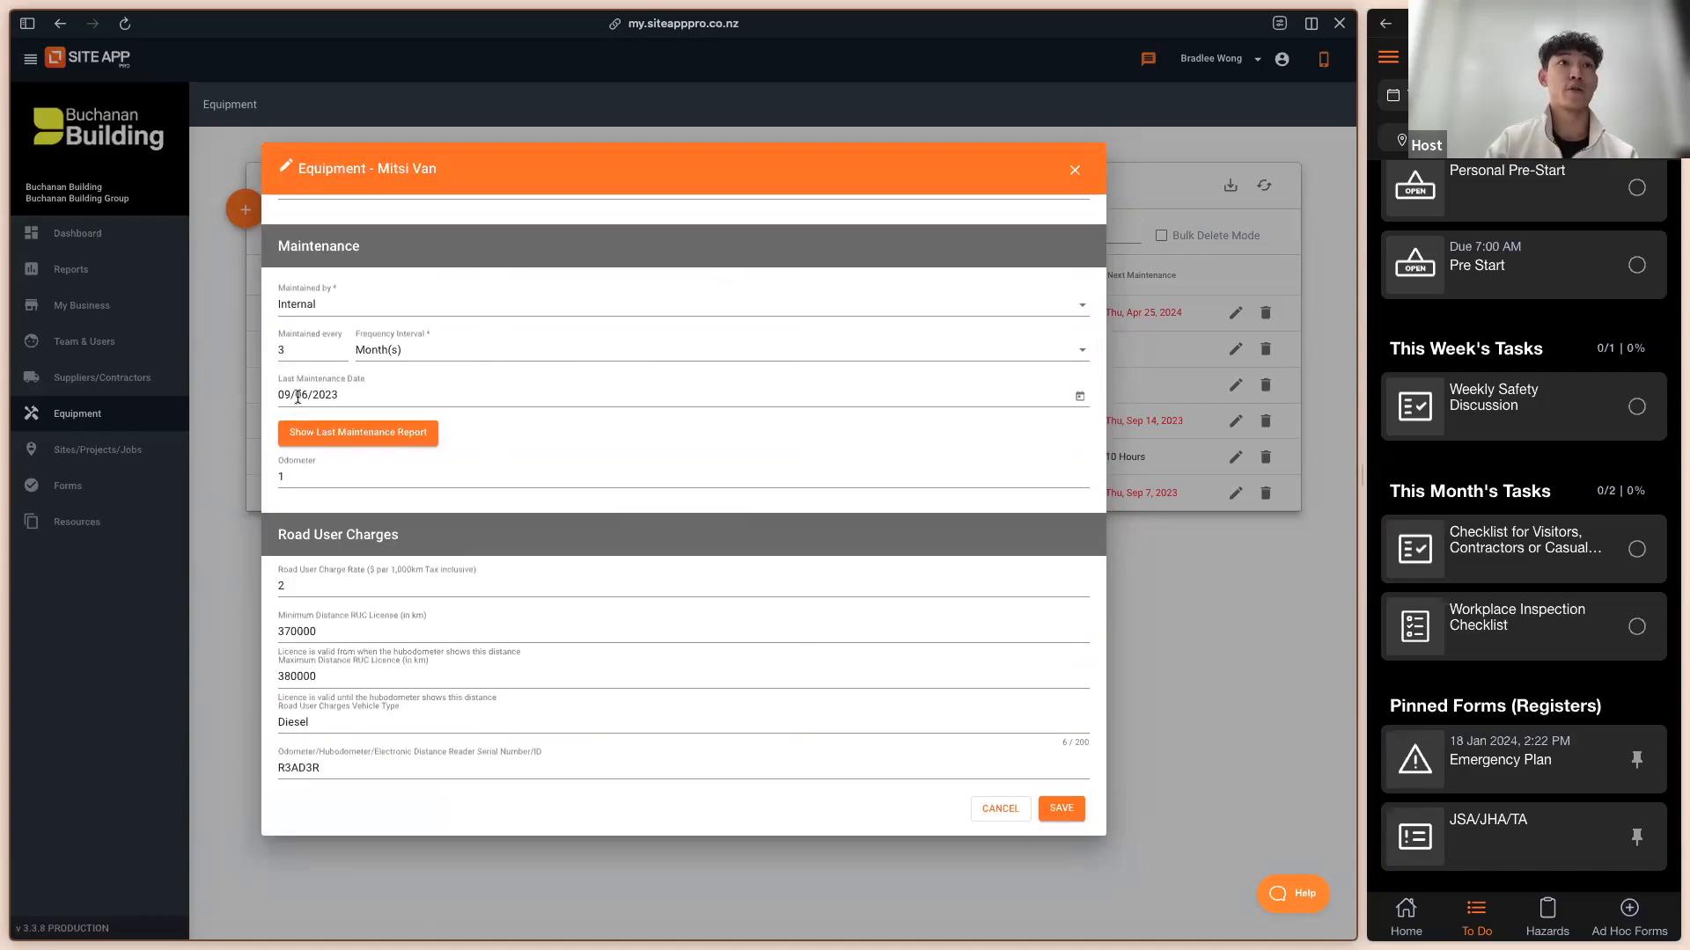
triple_click(343, 388)
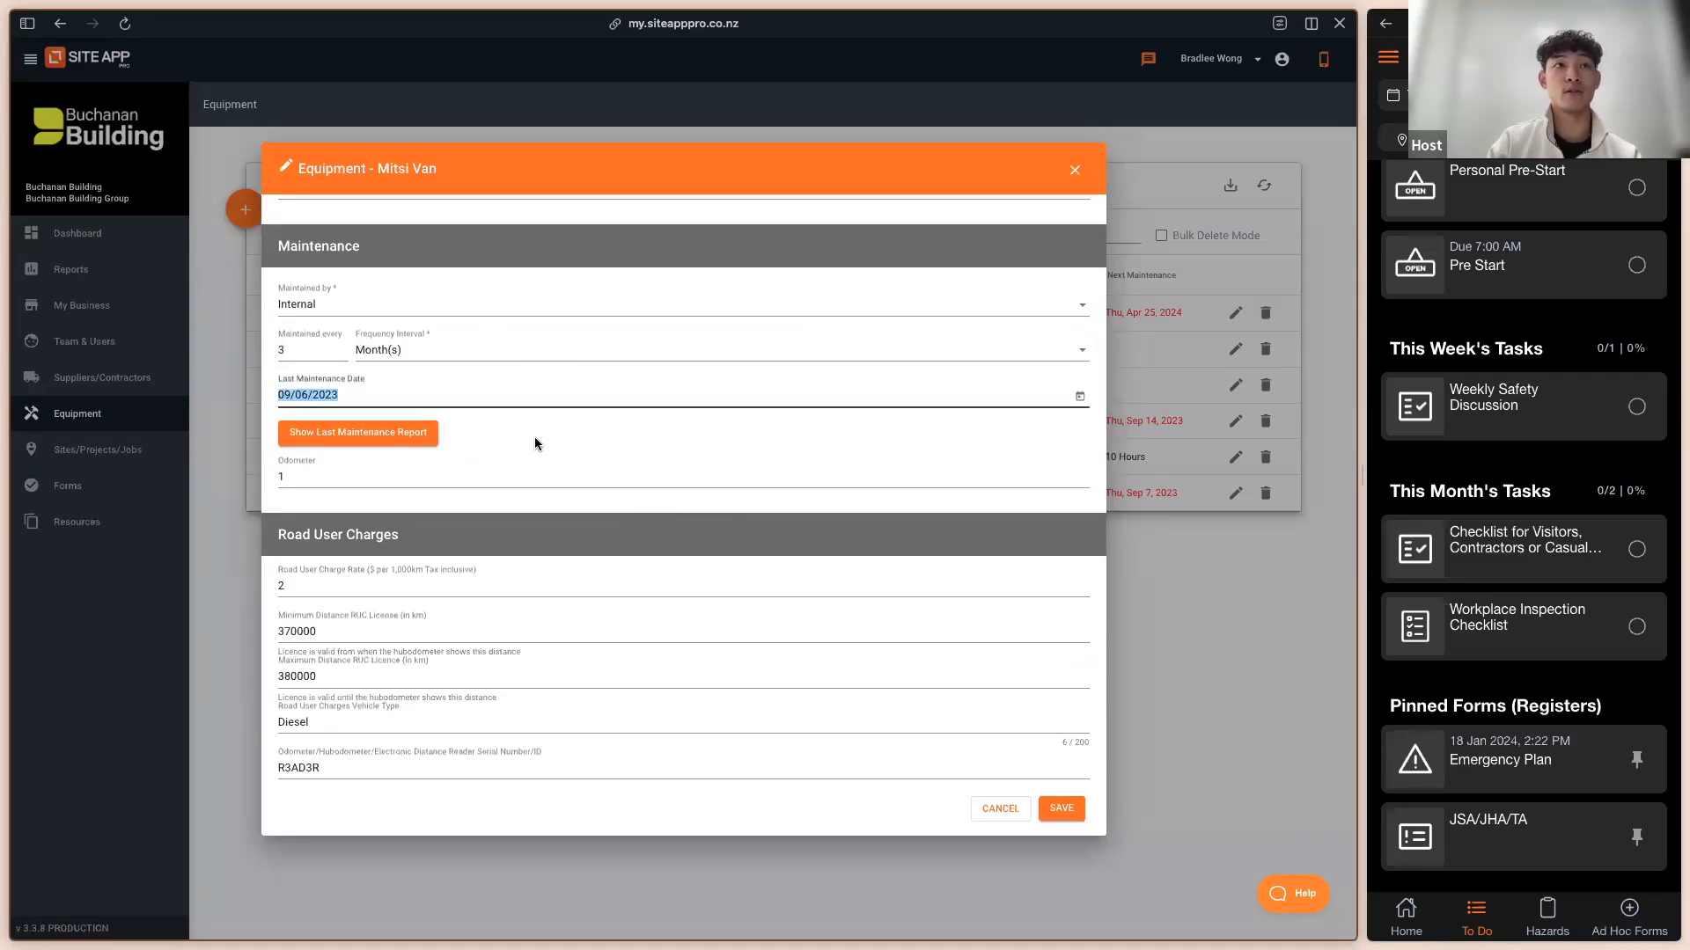
scroll(531, 456, down, 3)
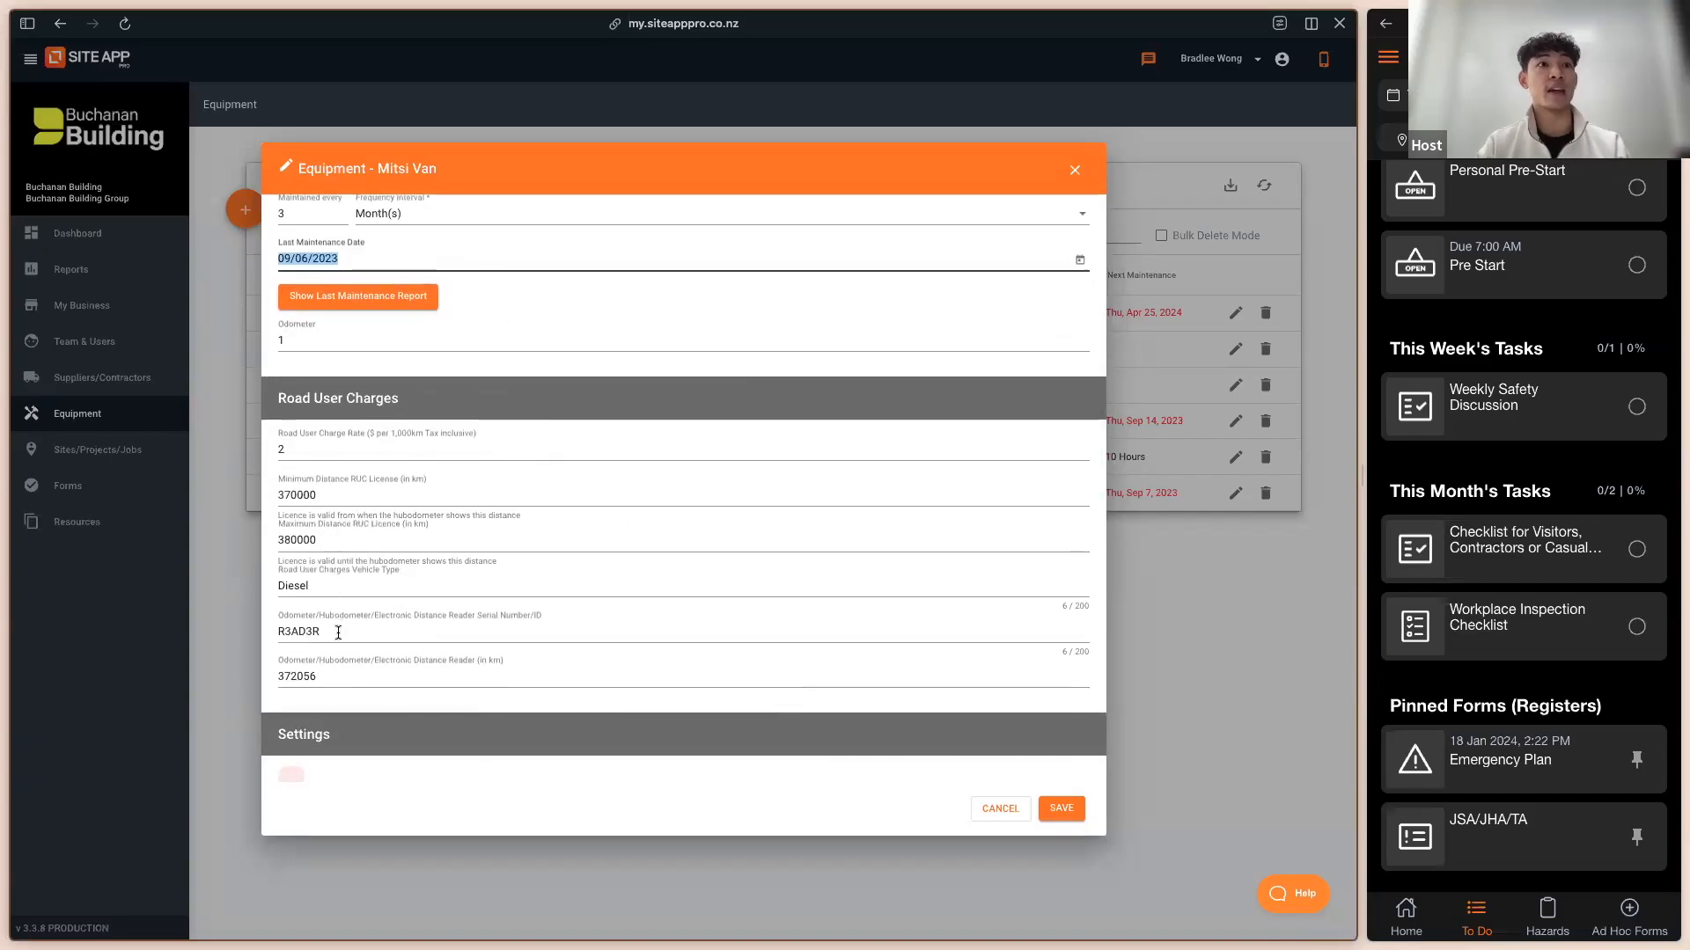
double_click(335, 680)
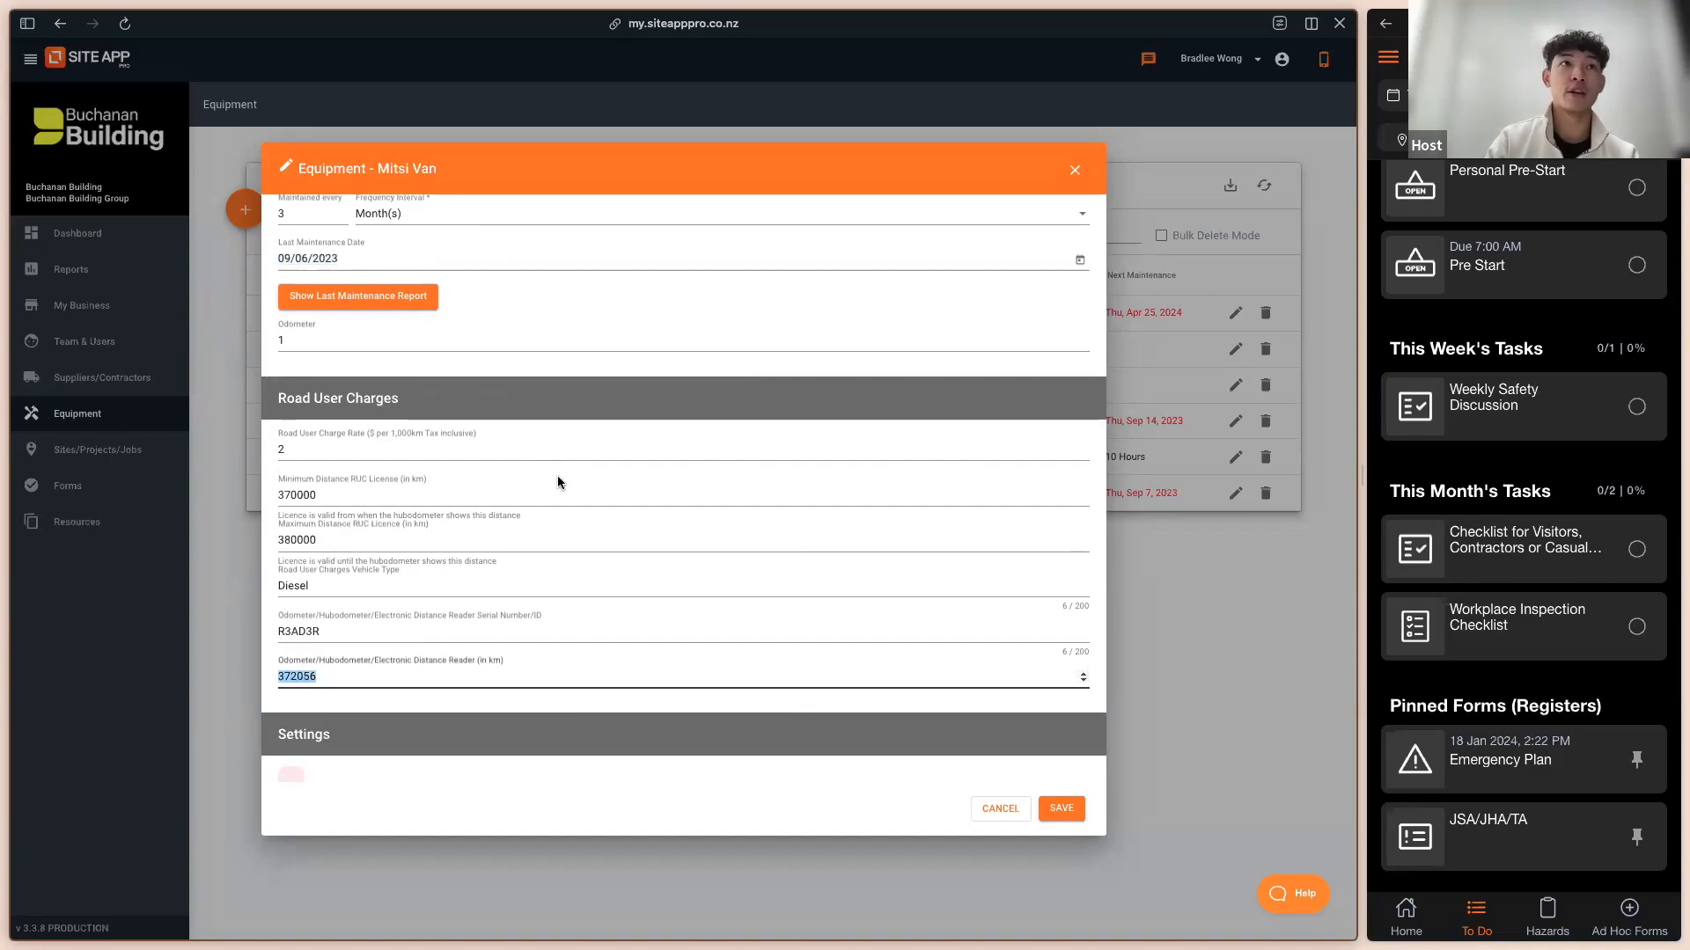
scroll(583, 456, up, 1)
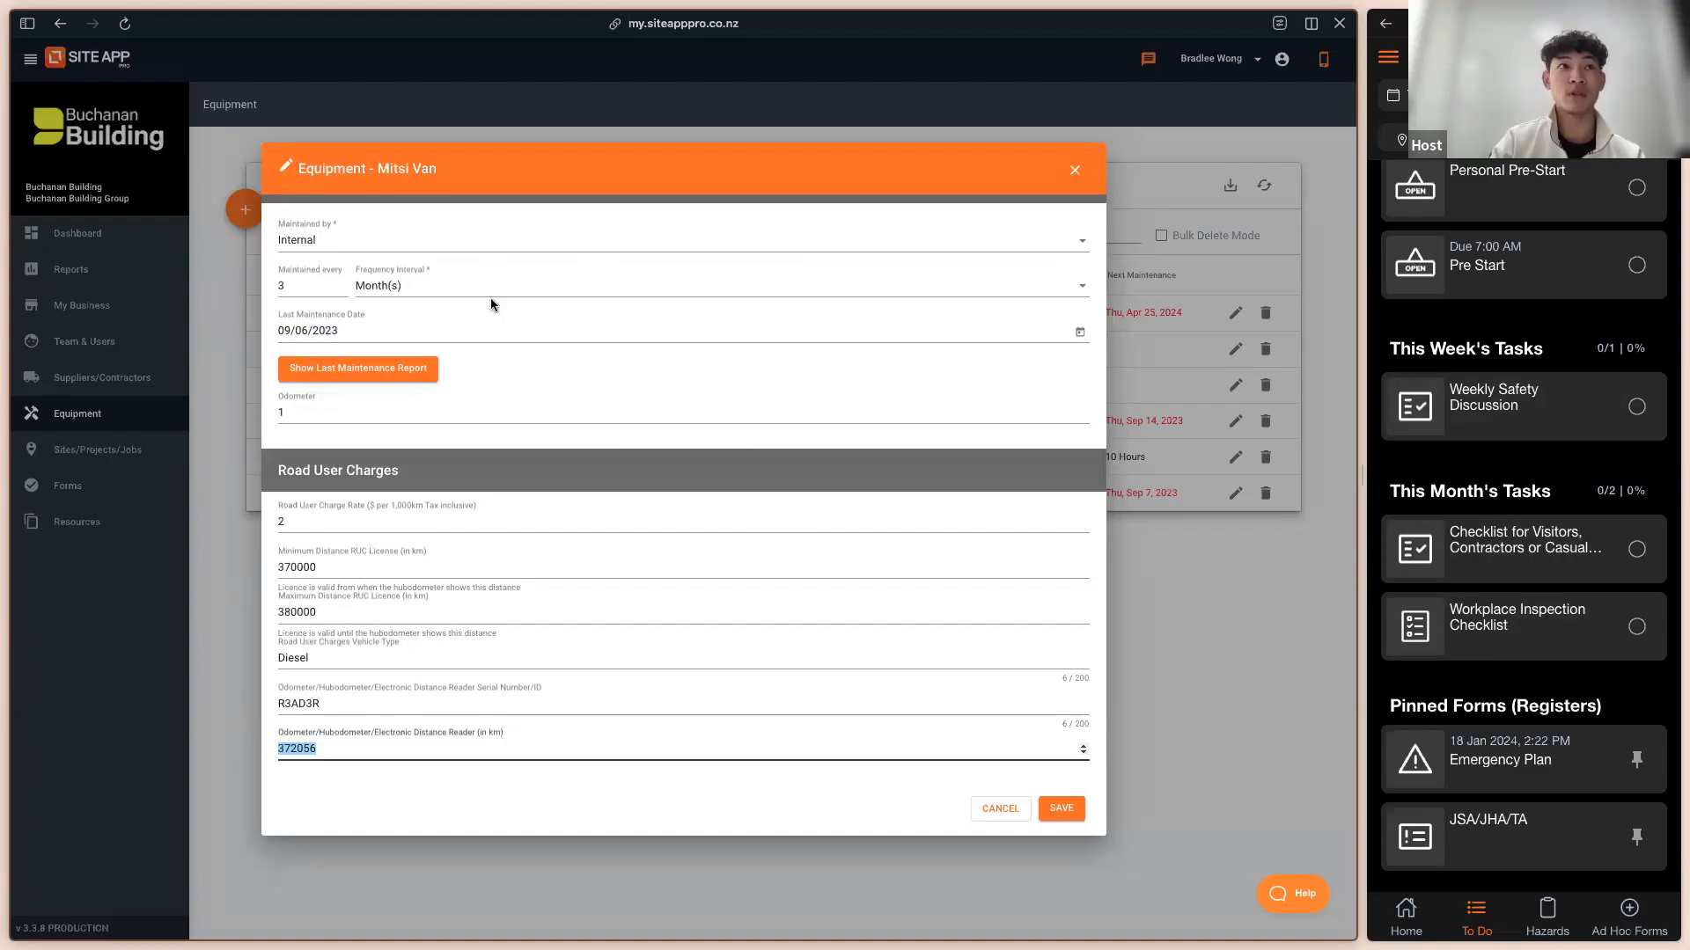
scroll(678, 532, down, 3)
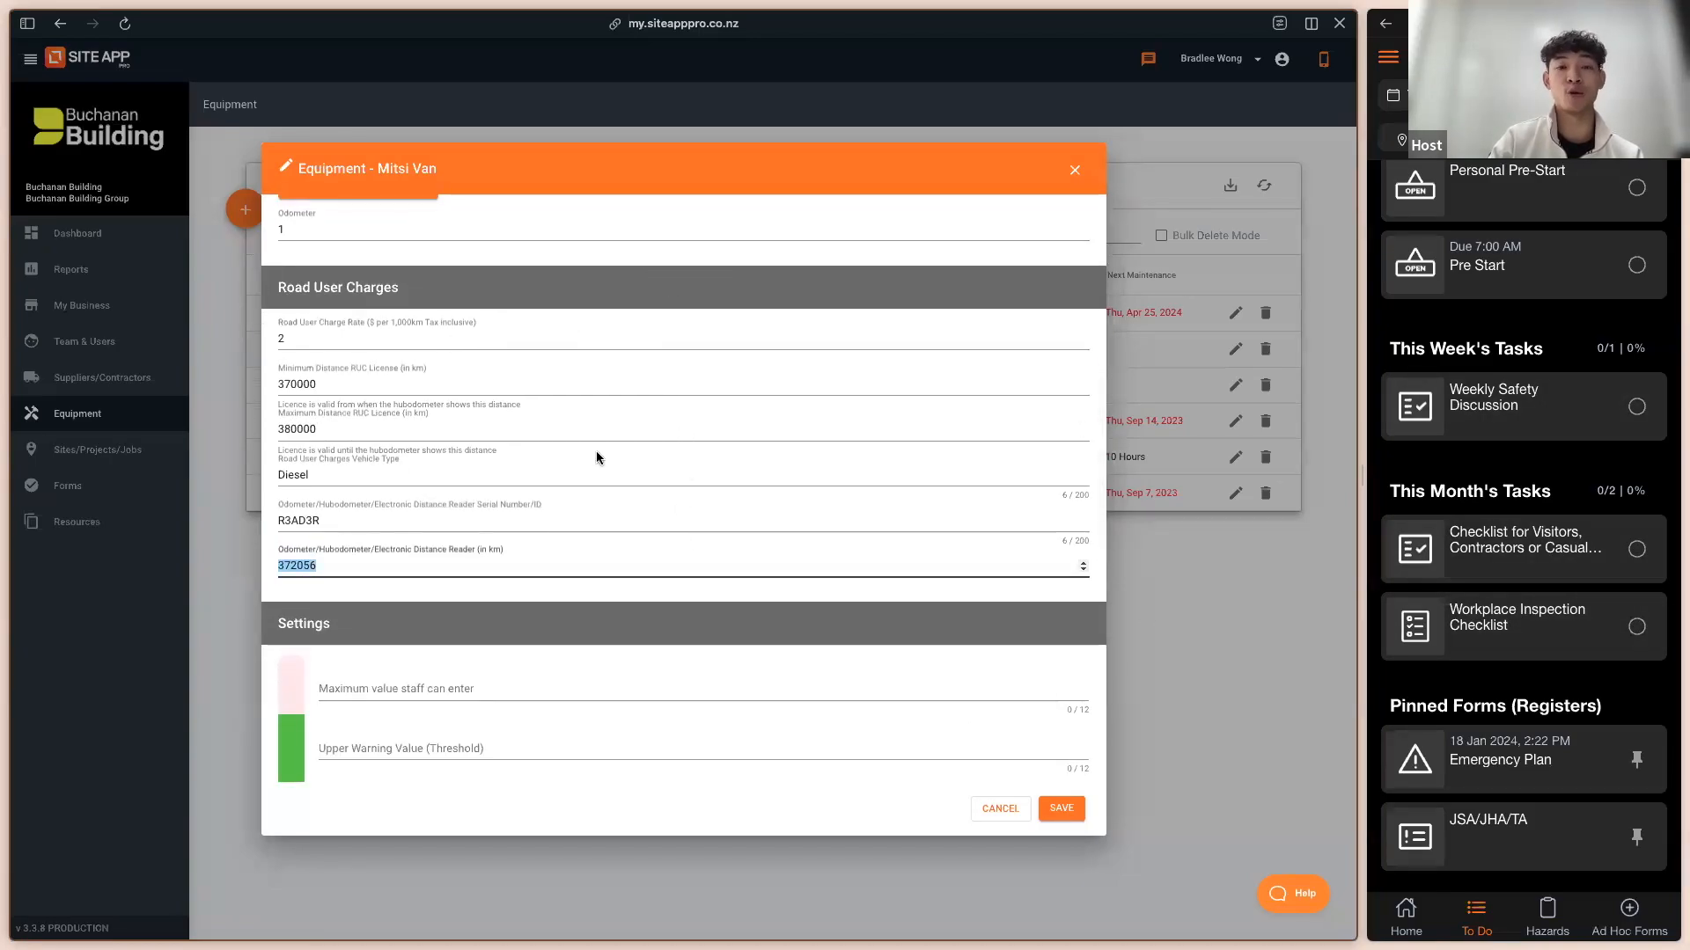
Step: Examine the Resources section of the van's record, including the Rego entry
scroll(623, 467, down, 8)
drag(370, 463, 302, 464)
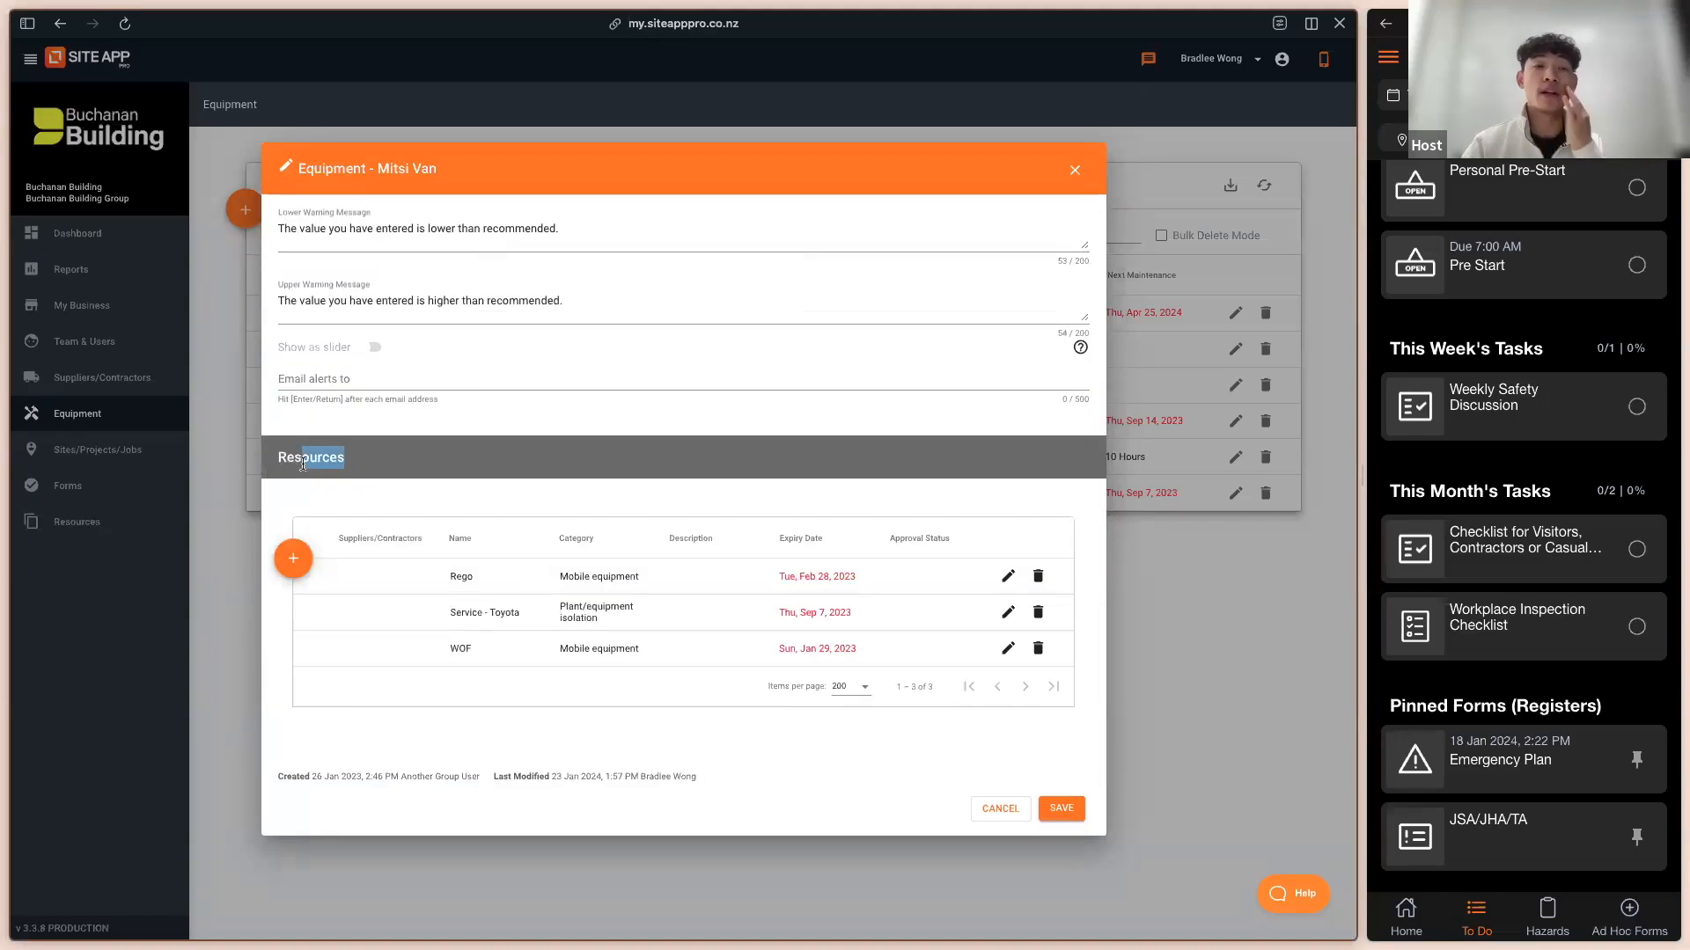
drag(453, 574, 467, 572)
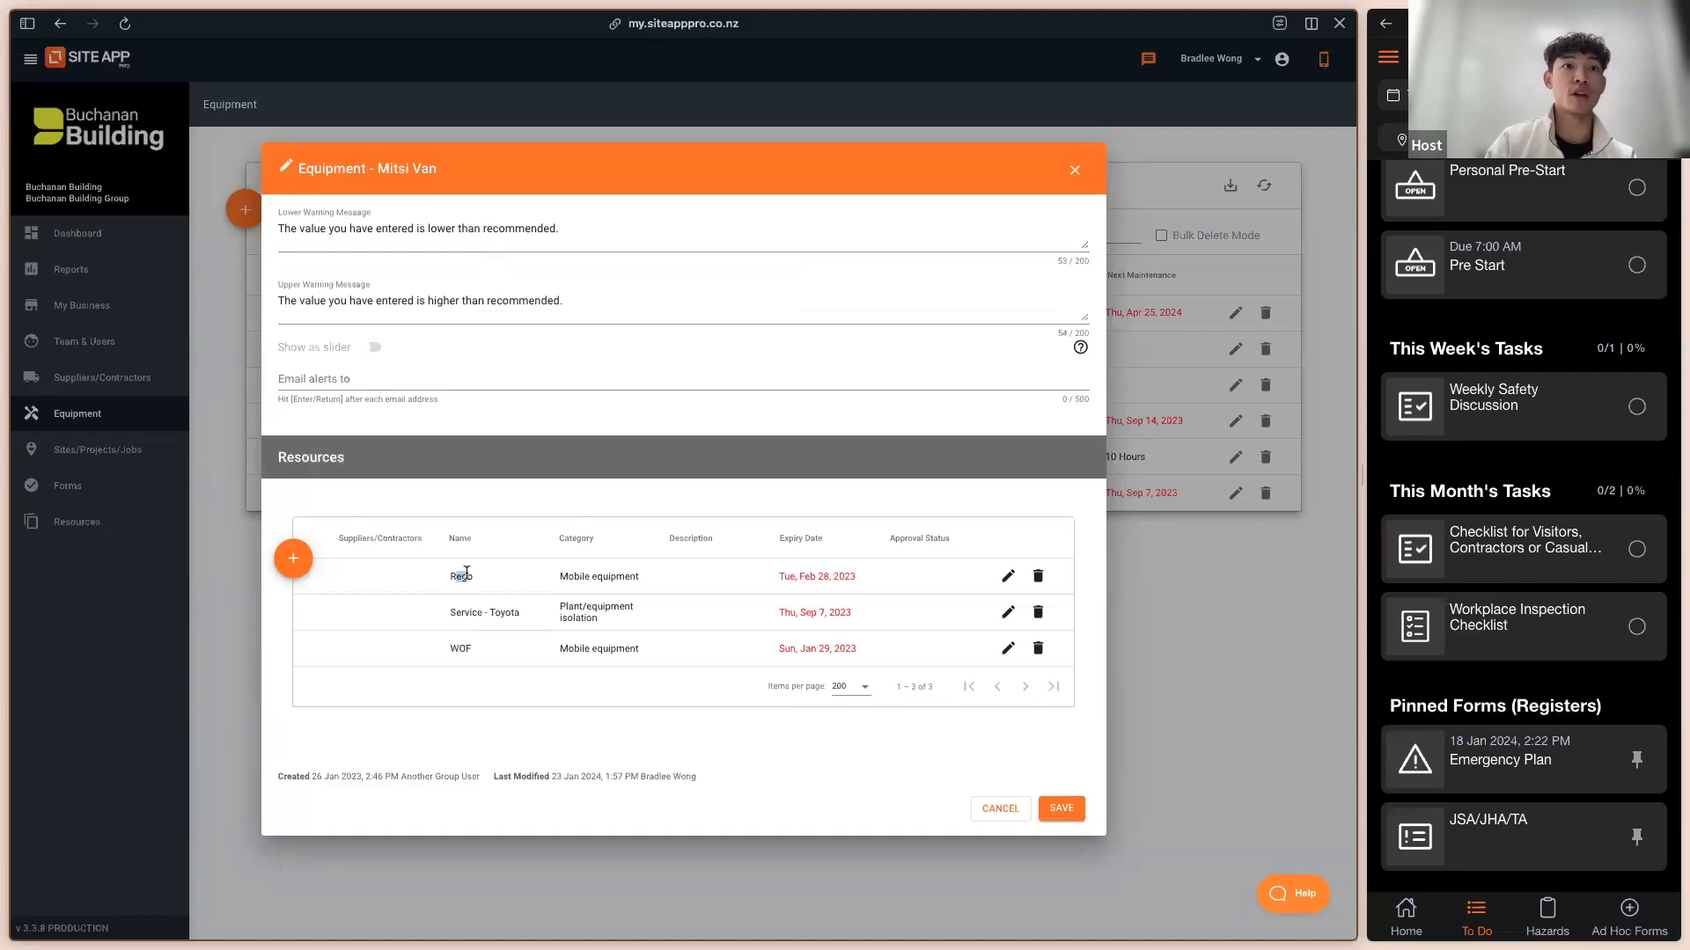
Step: Inspect the Rego resource's expiry date and its detail form, and close the form without changes
drag(817, 576, 829, 577)
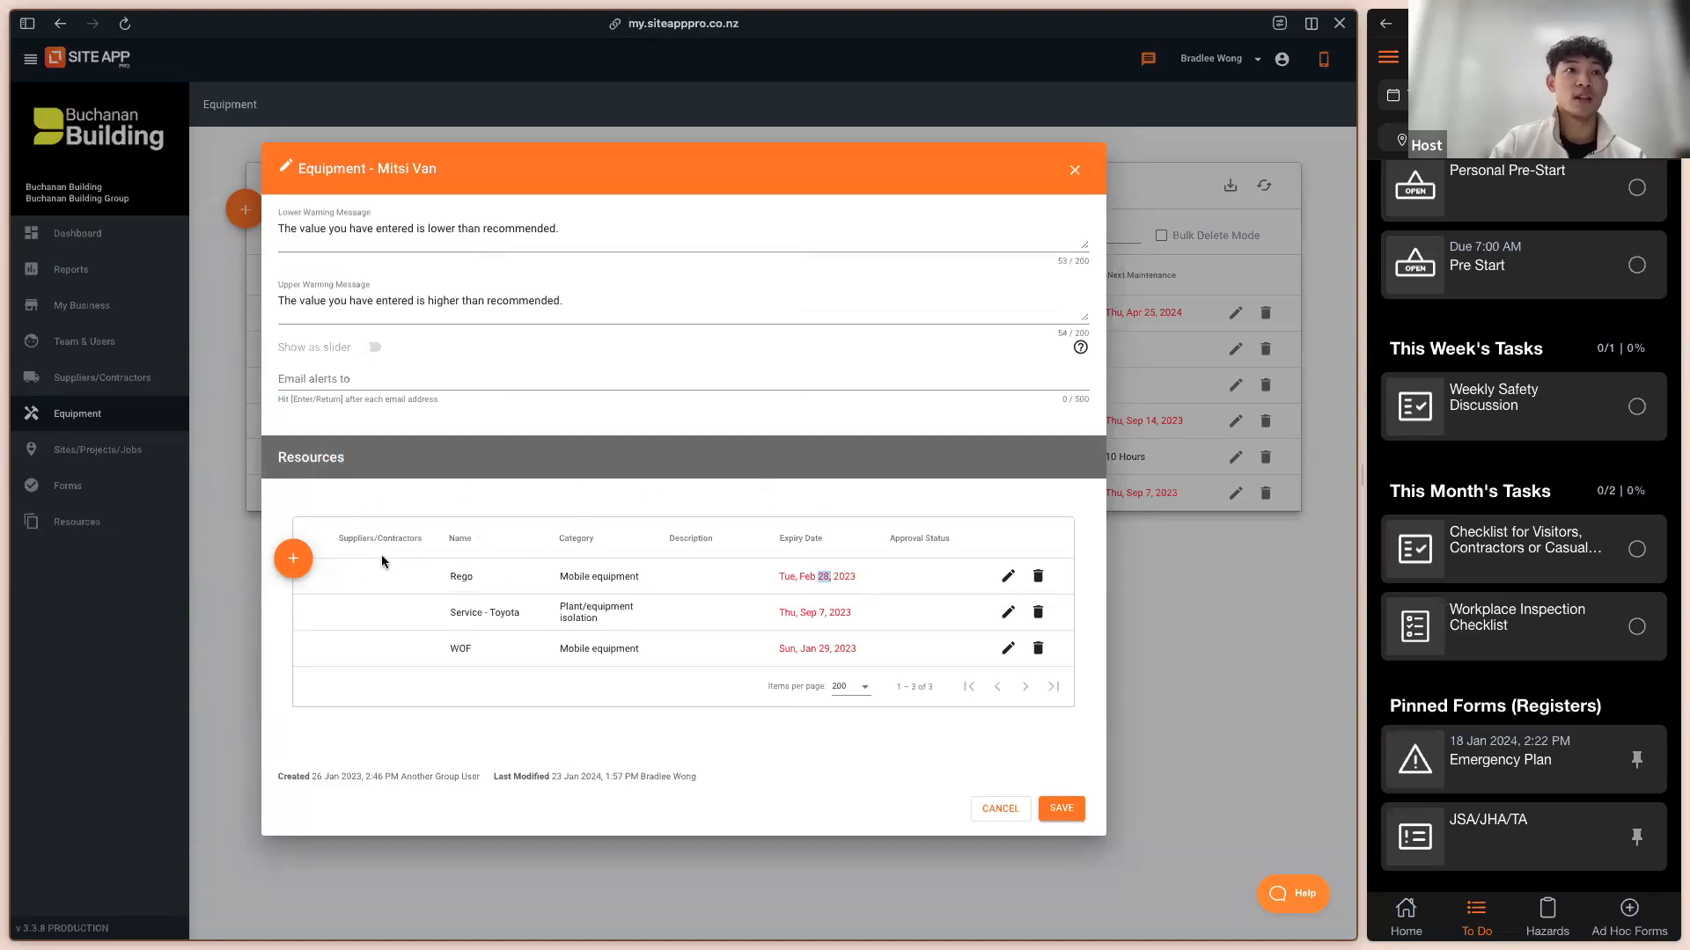
click(1008, 576)
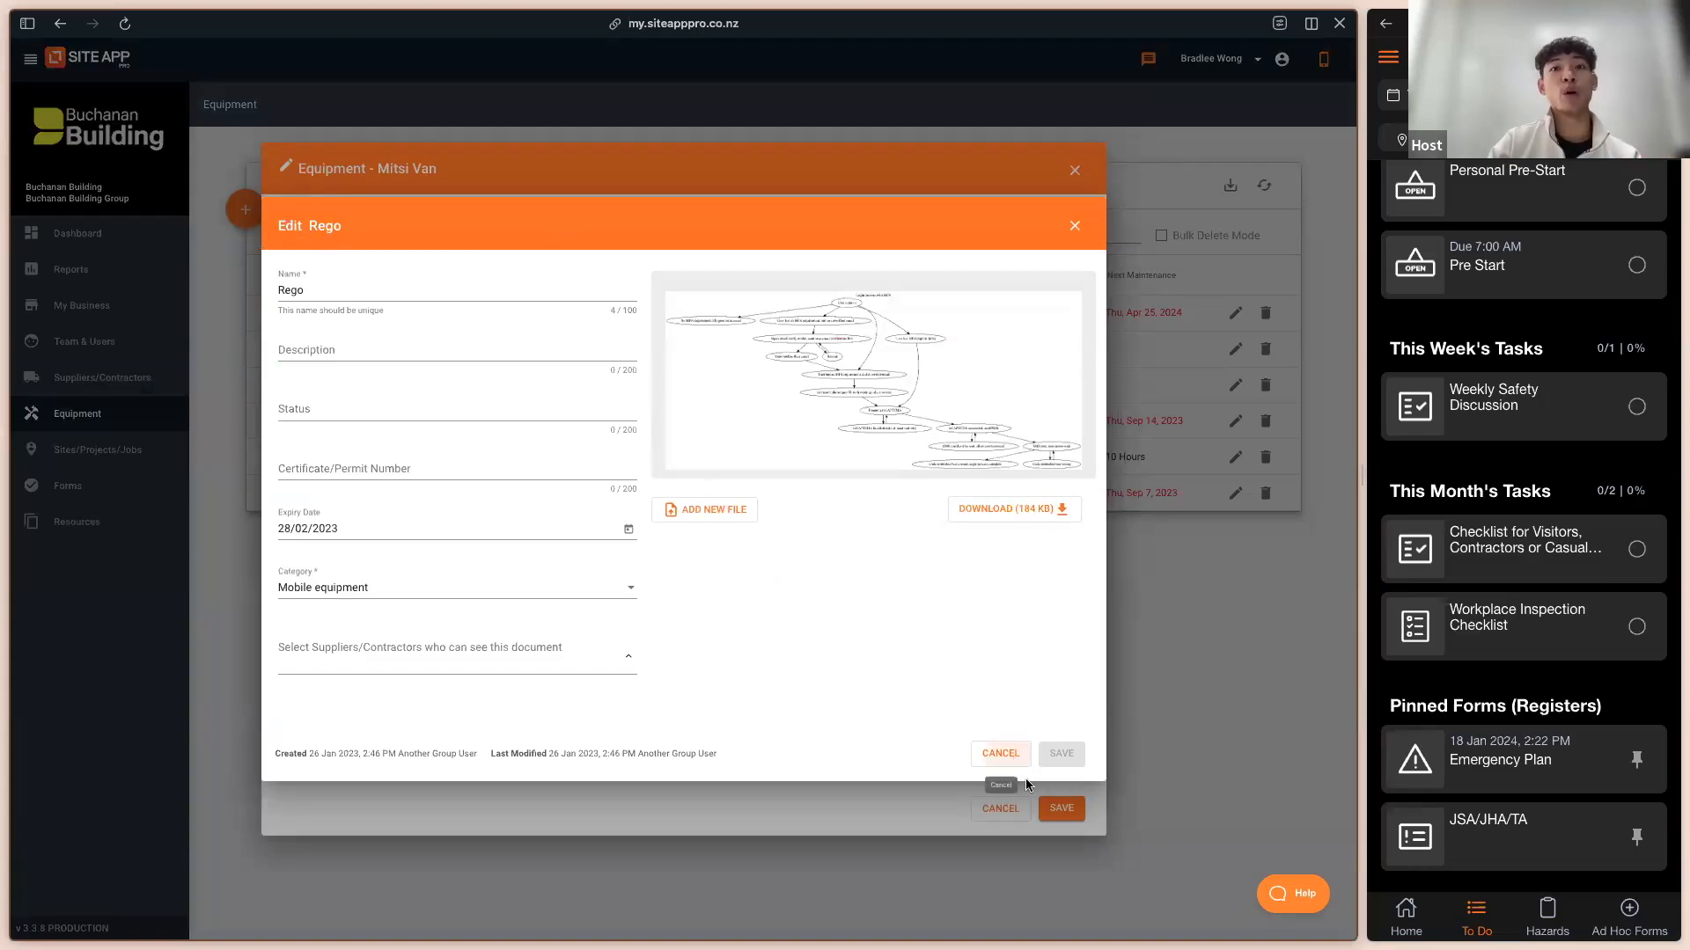
click(1002, 755)
Step: Open a blank Add Certificate | Permit form for the van, review its Name and Expiry Date fields, and cancel it
click(293, 558)
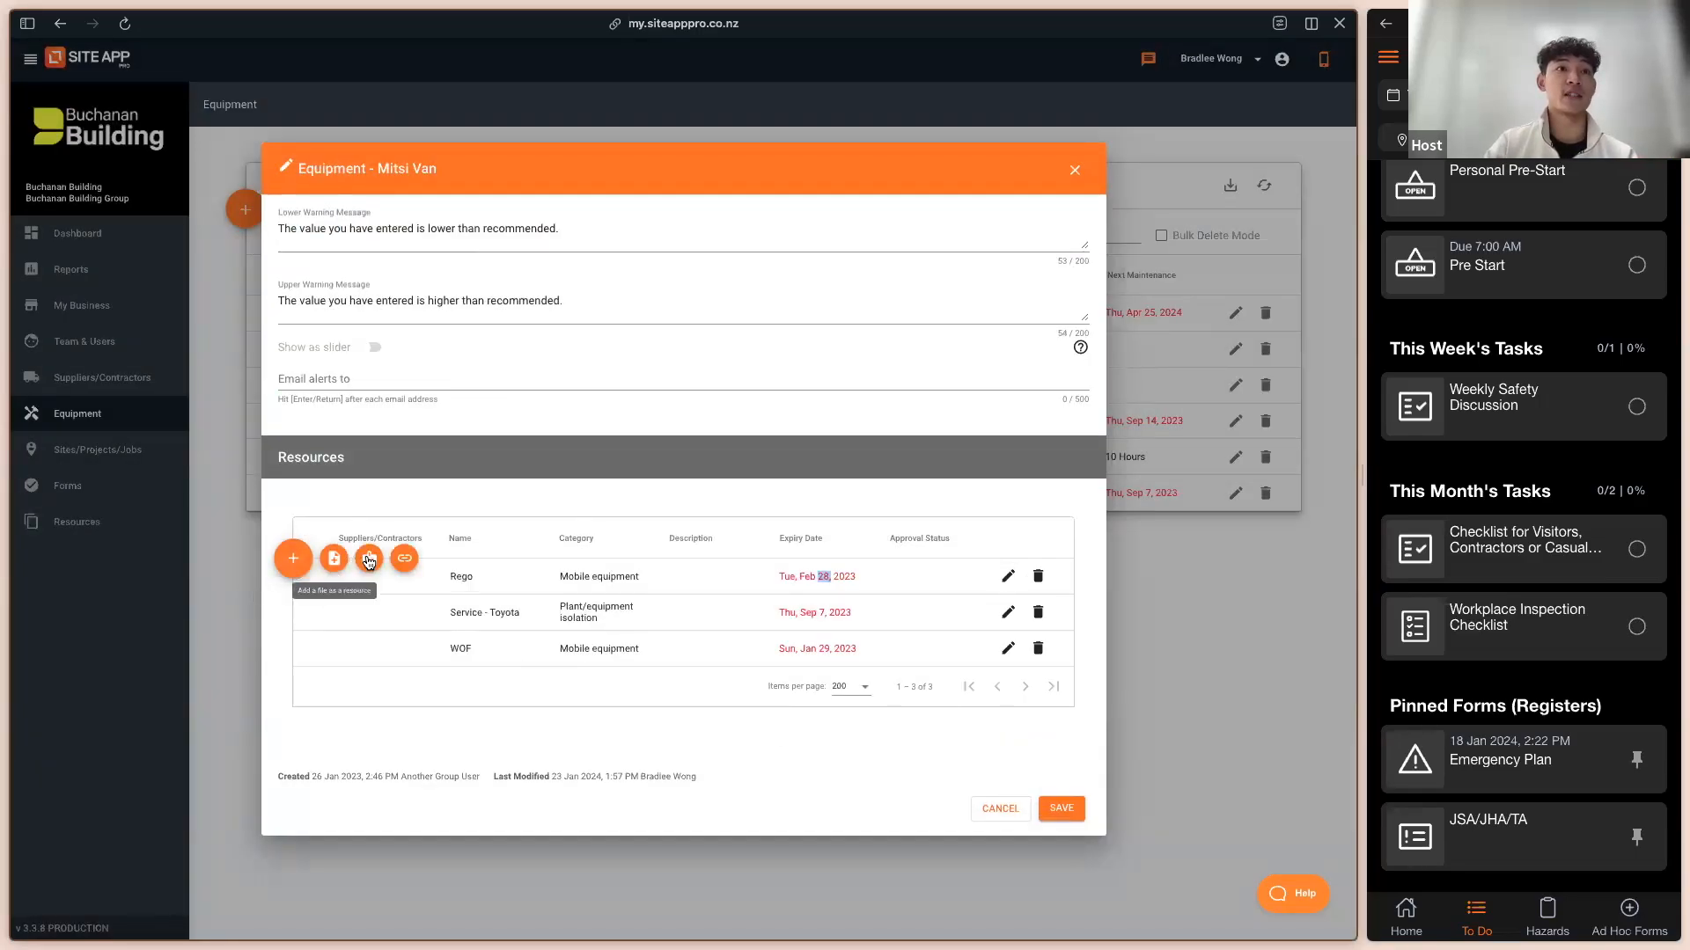
click(370, 558)
click(333, 290)
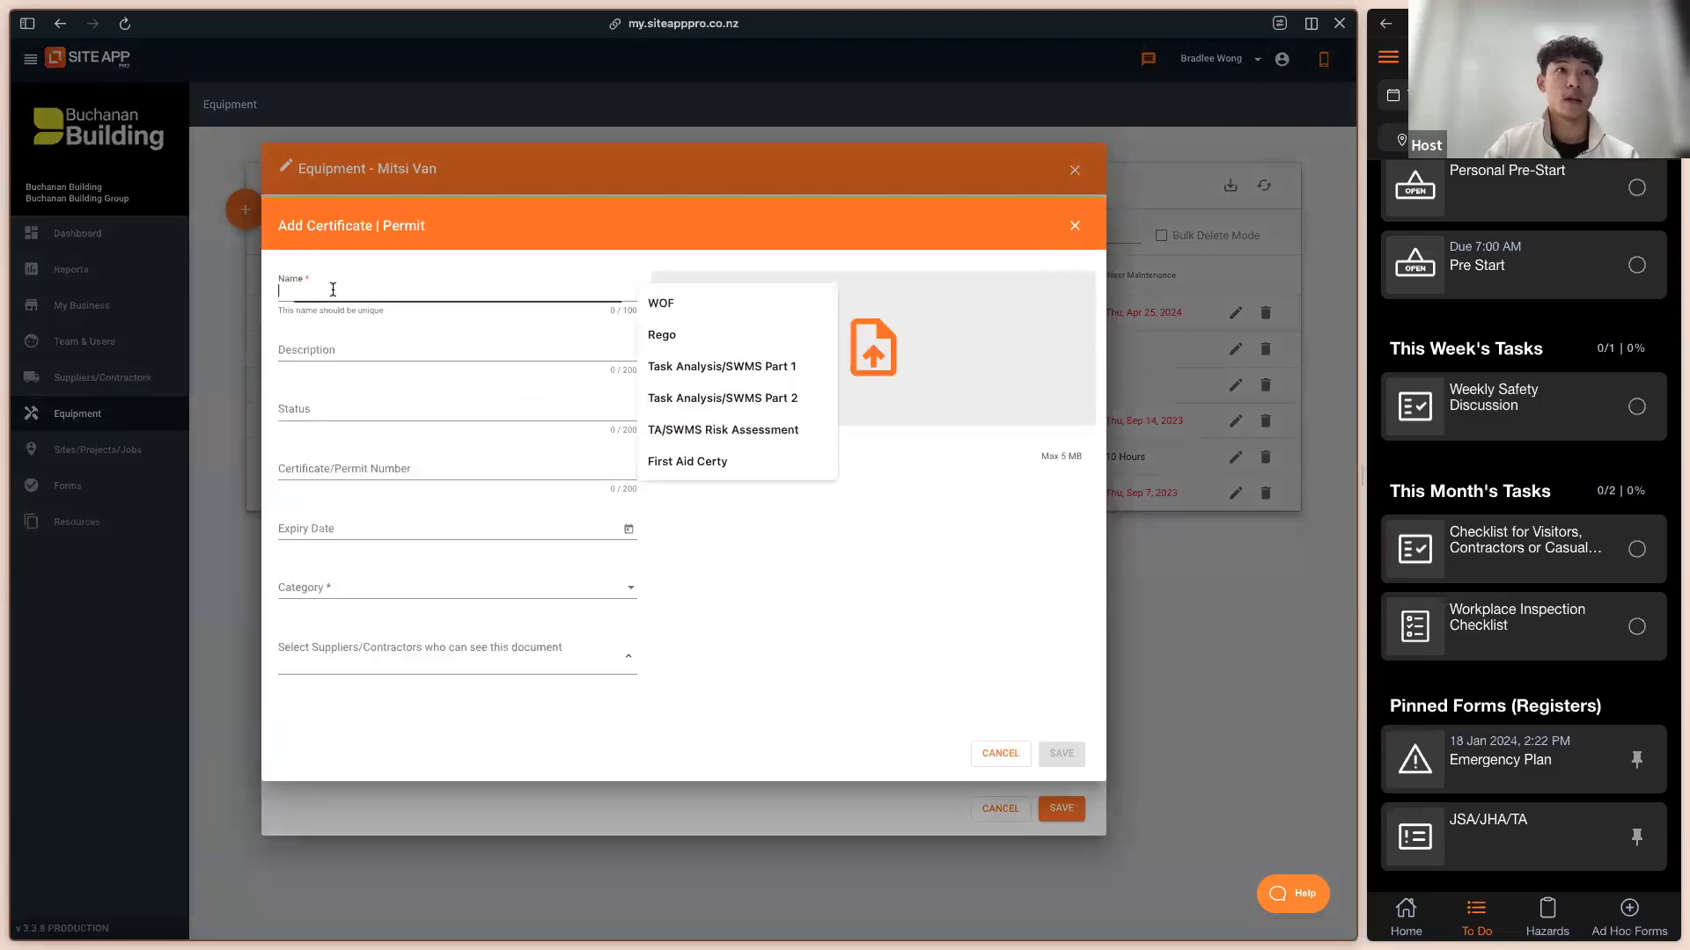
click(348, 527)
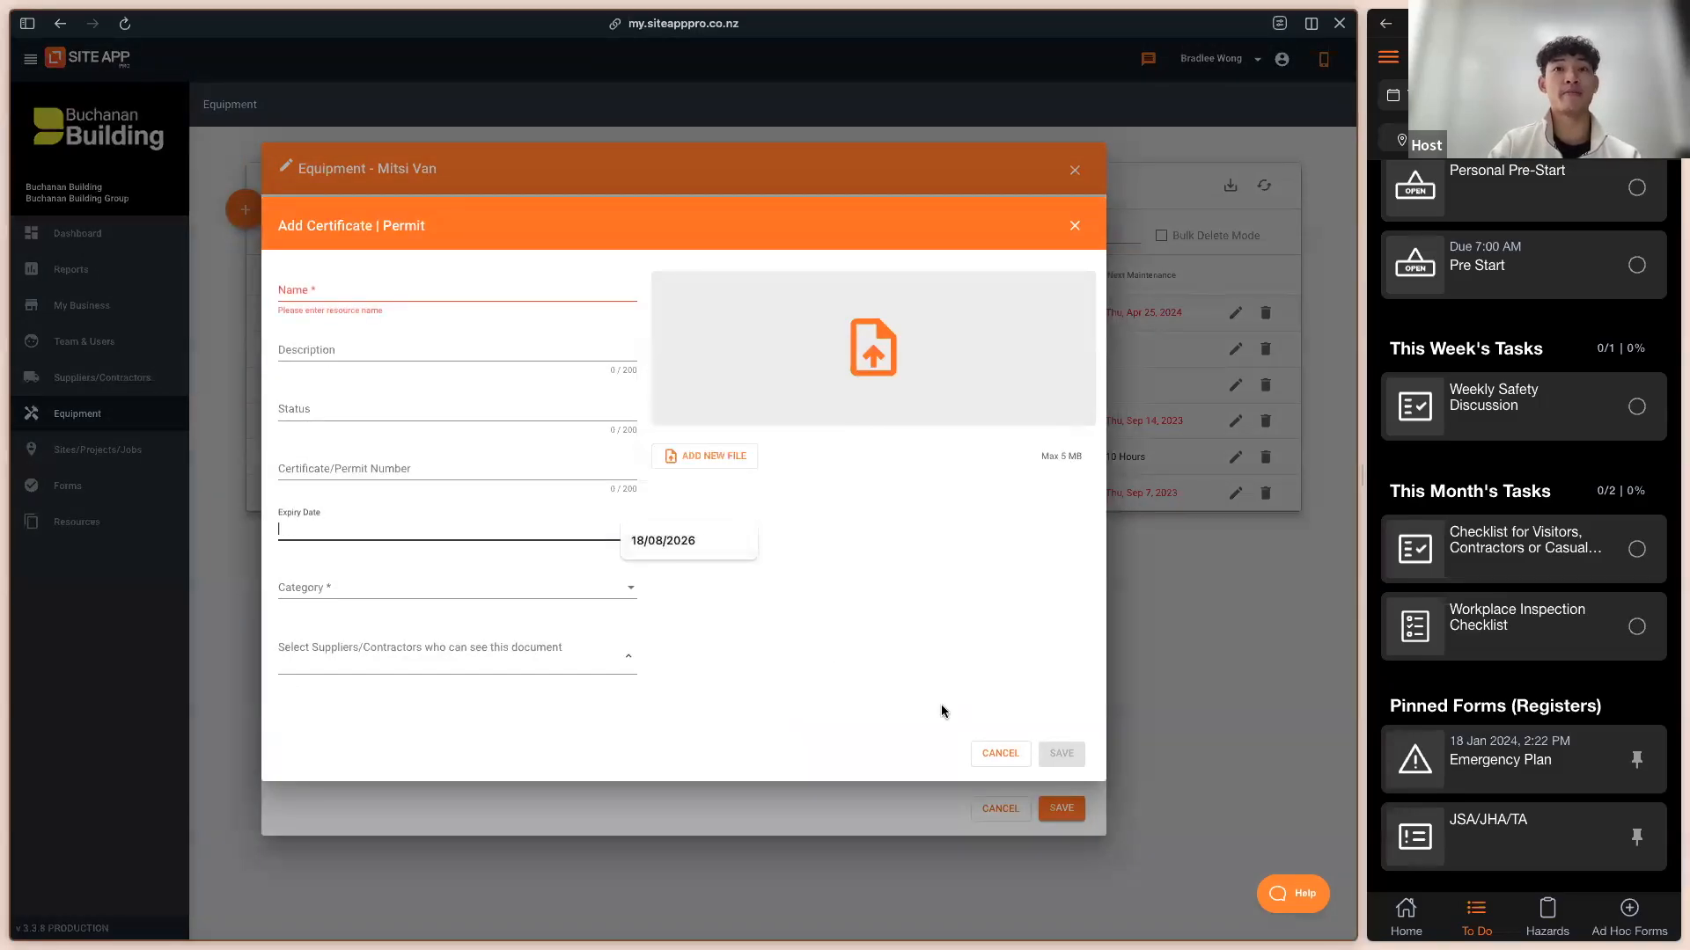
click(990, 753)
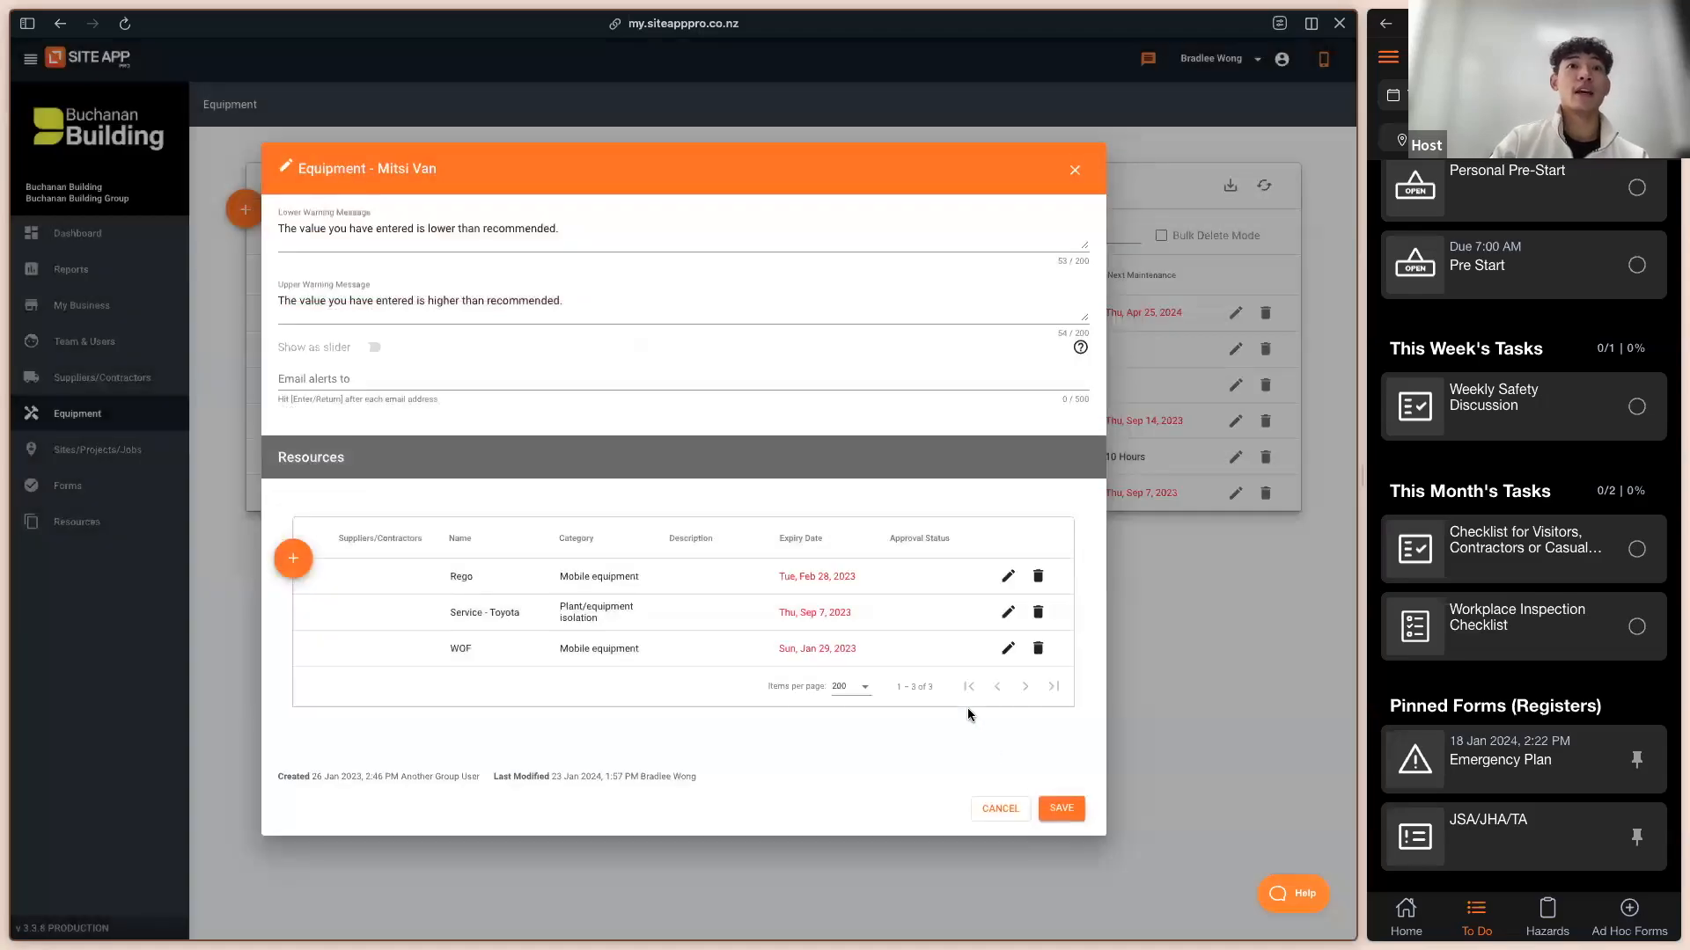
Step: Review the Expiry Date field in the Rego resource, and close both it and the Mitsi Van record without saving
click(1007, 577)
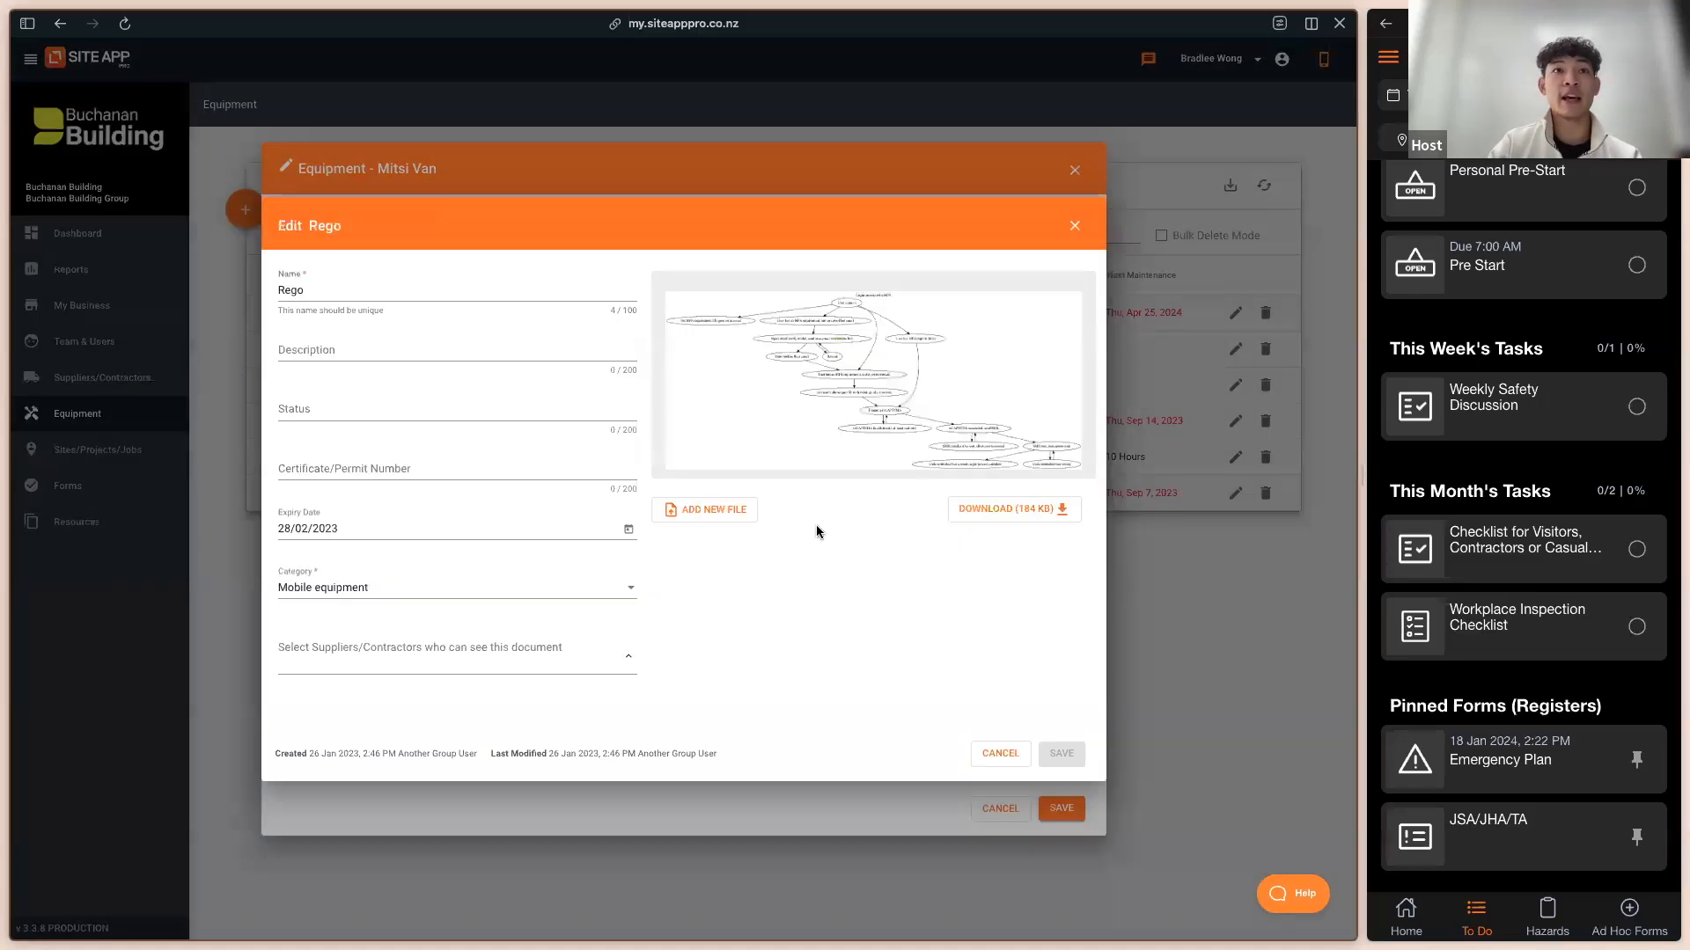
click(330, 533)
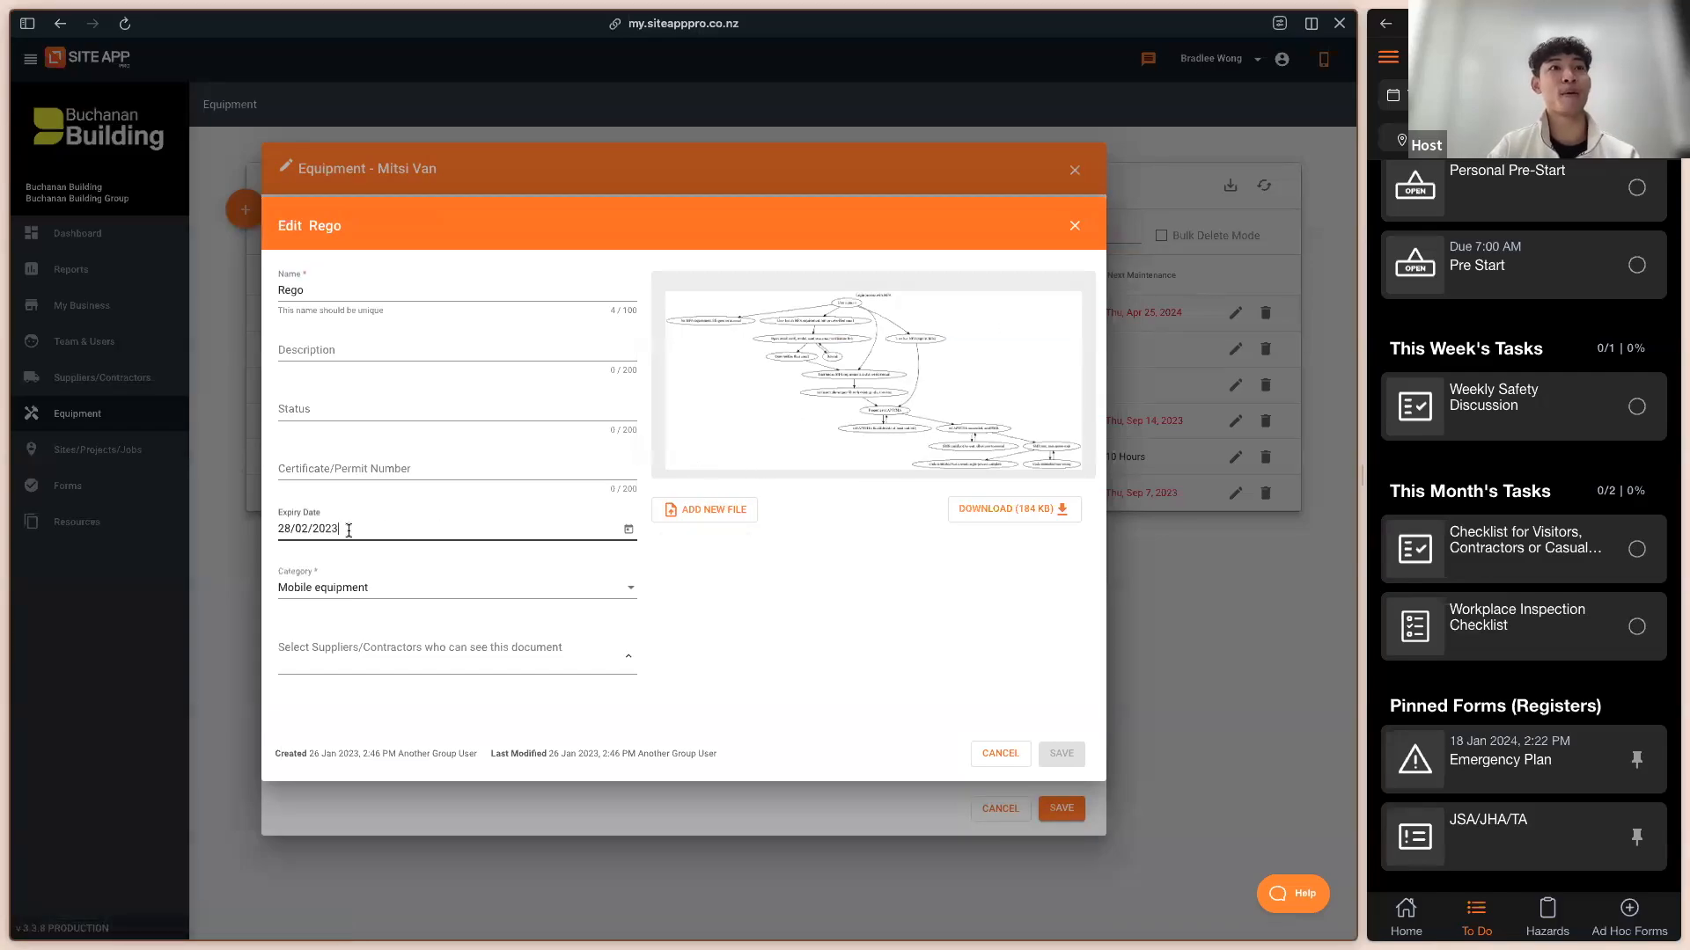
click(994, 757)
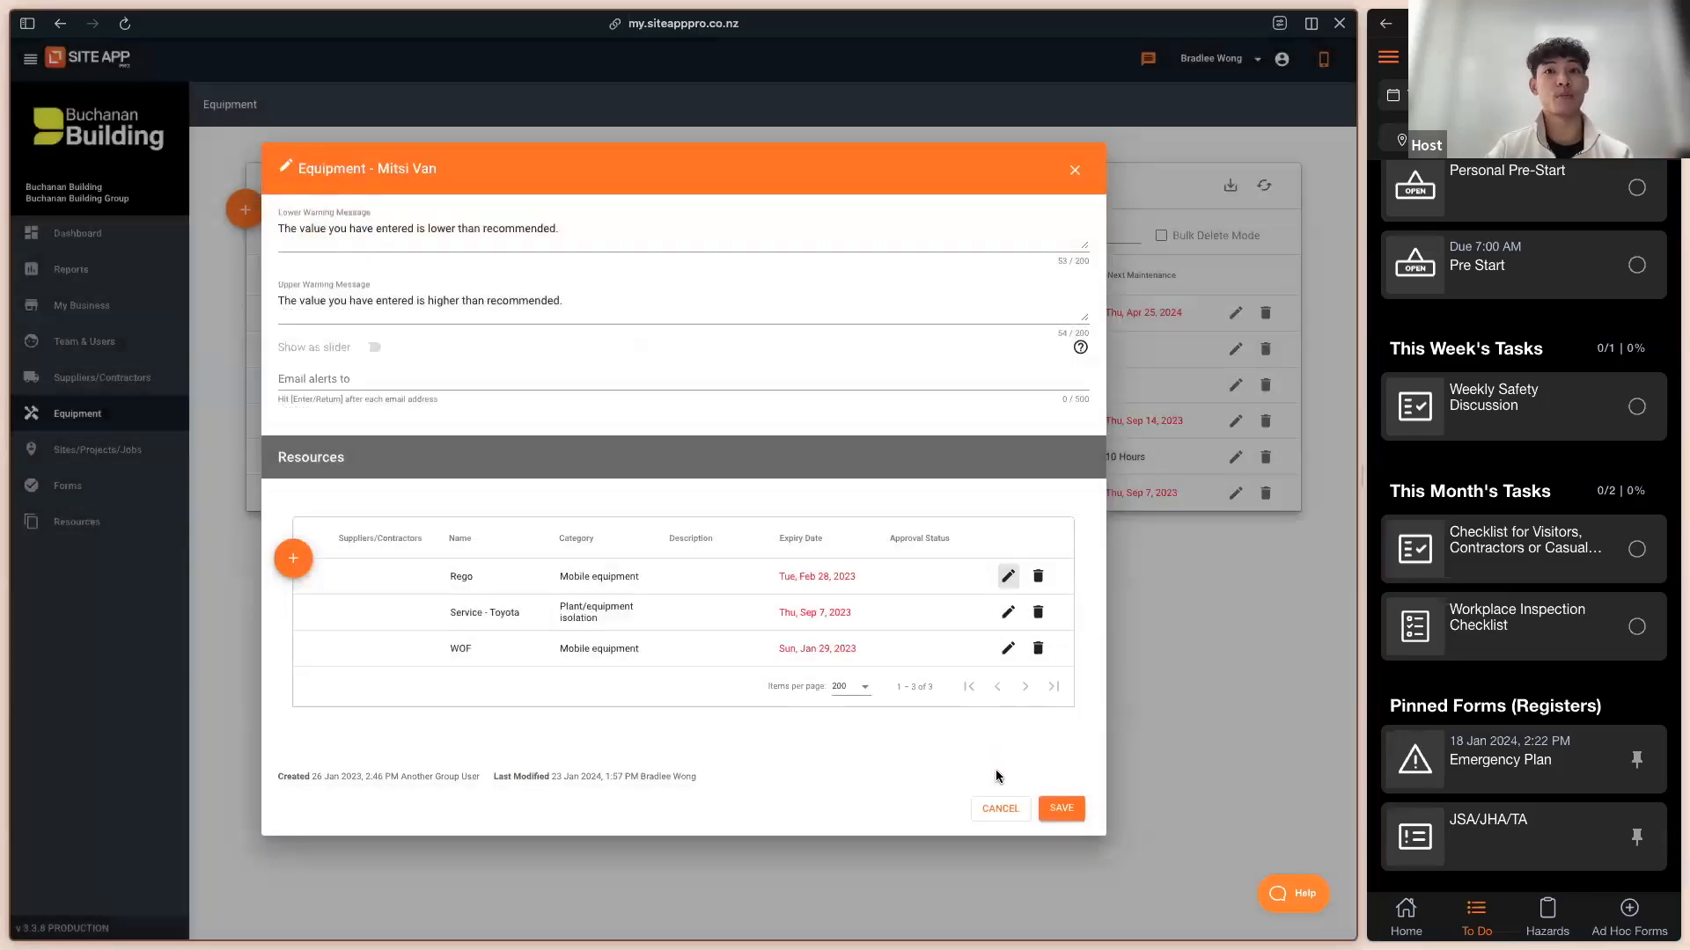
click(1003, 815)
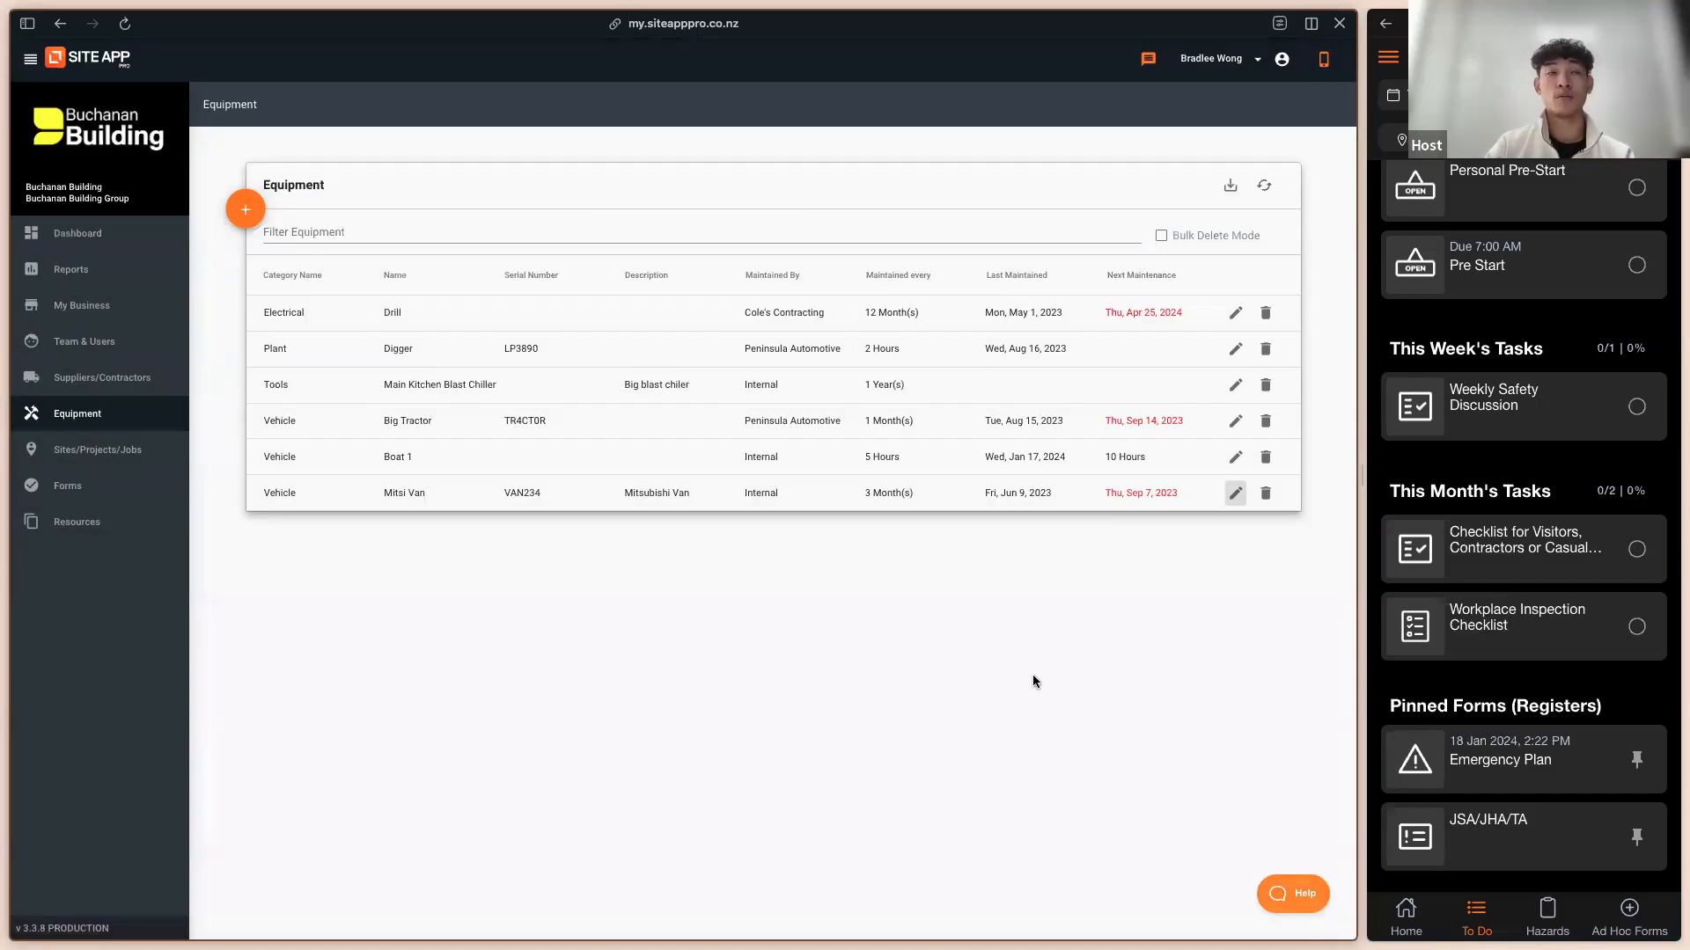
Step: Open the Suppliers/Contractors register and look over the listed companies and their details
click(115, 373)
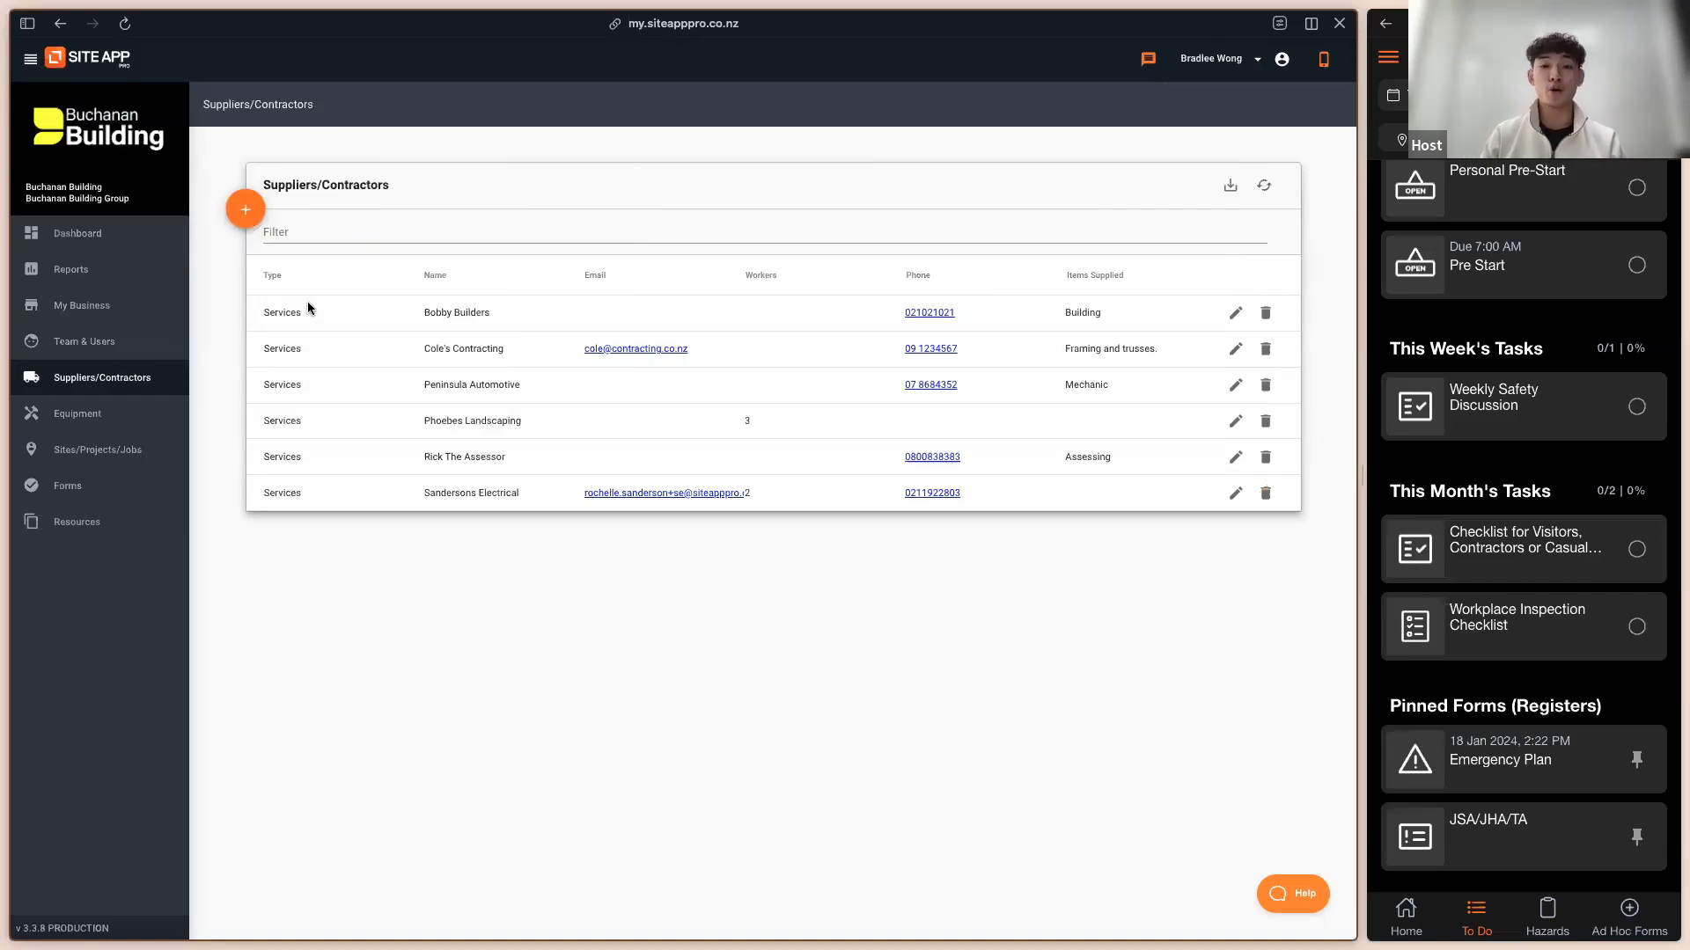
drag(366, 185, 291, 184)
double_click(343, 186)
mouse_move(342, 185)
mouse_down()
mouse_move(309, 185)
mouse_move(323, 186)
mouse_up()
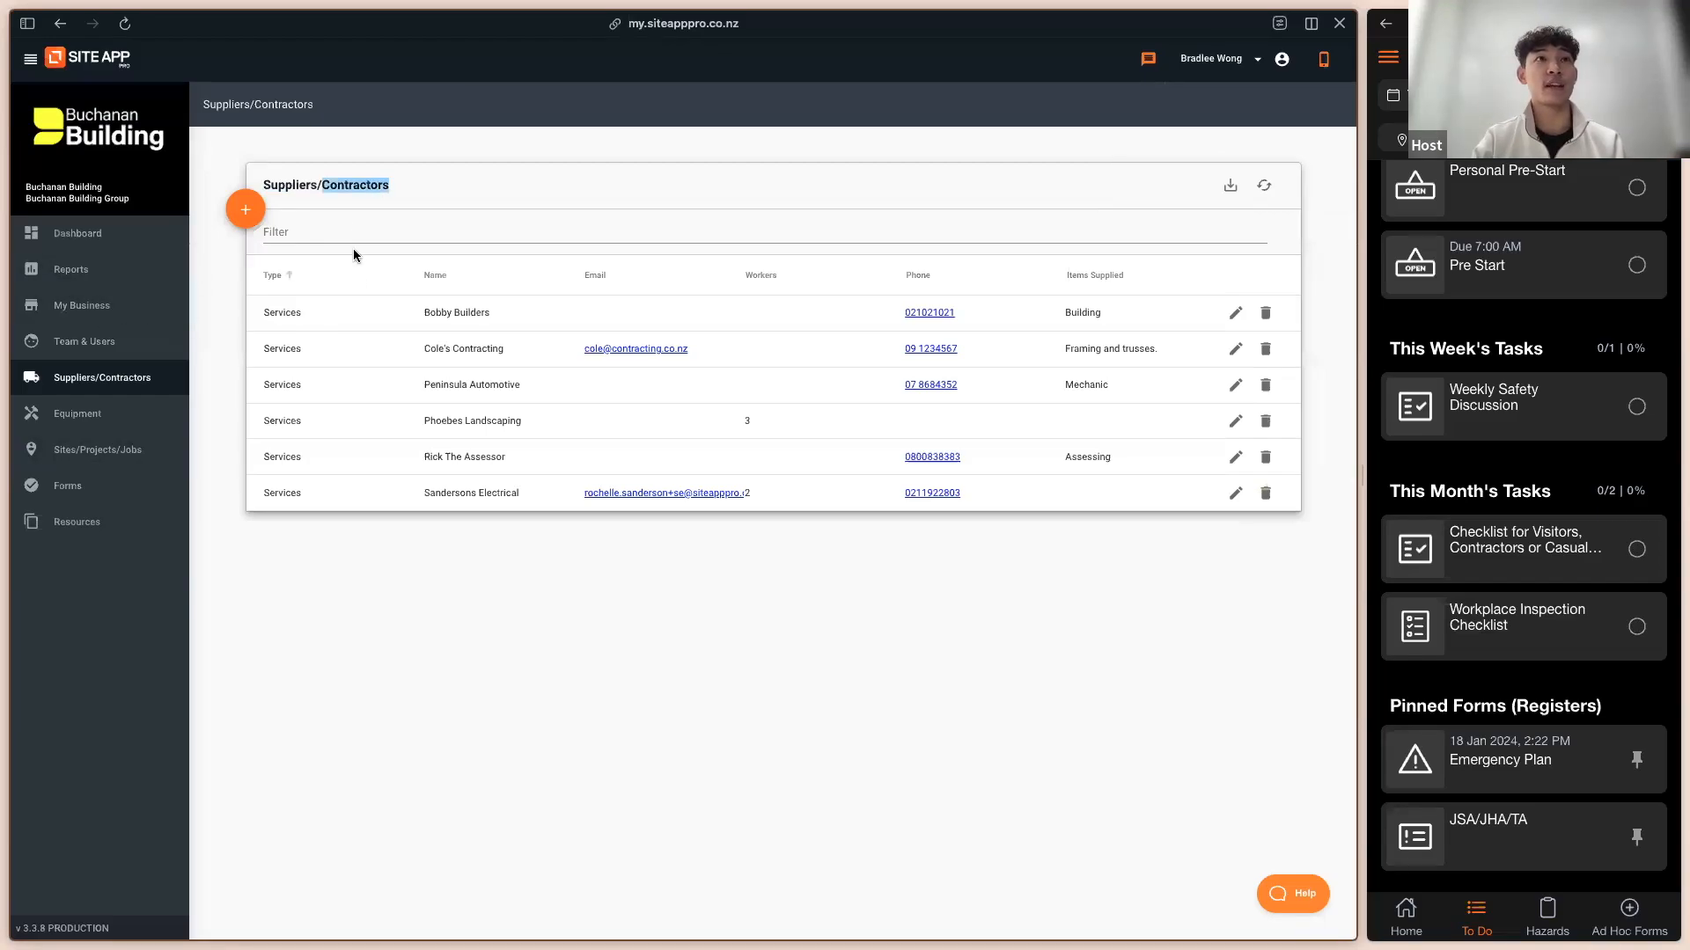
click(303, 177)
double_click(296, 184)
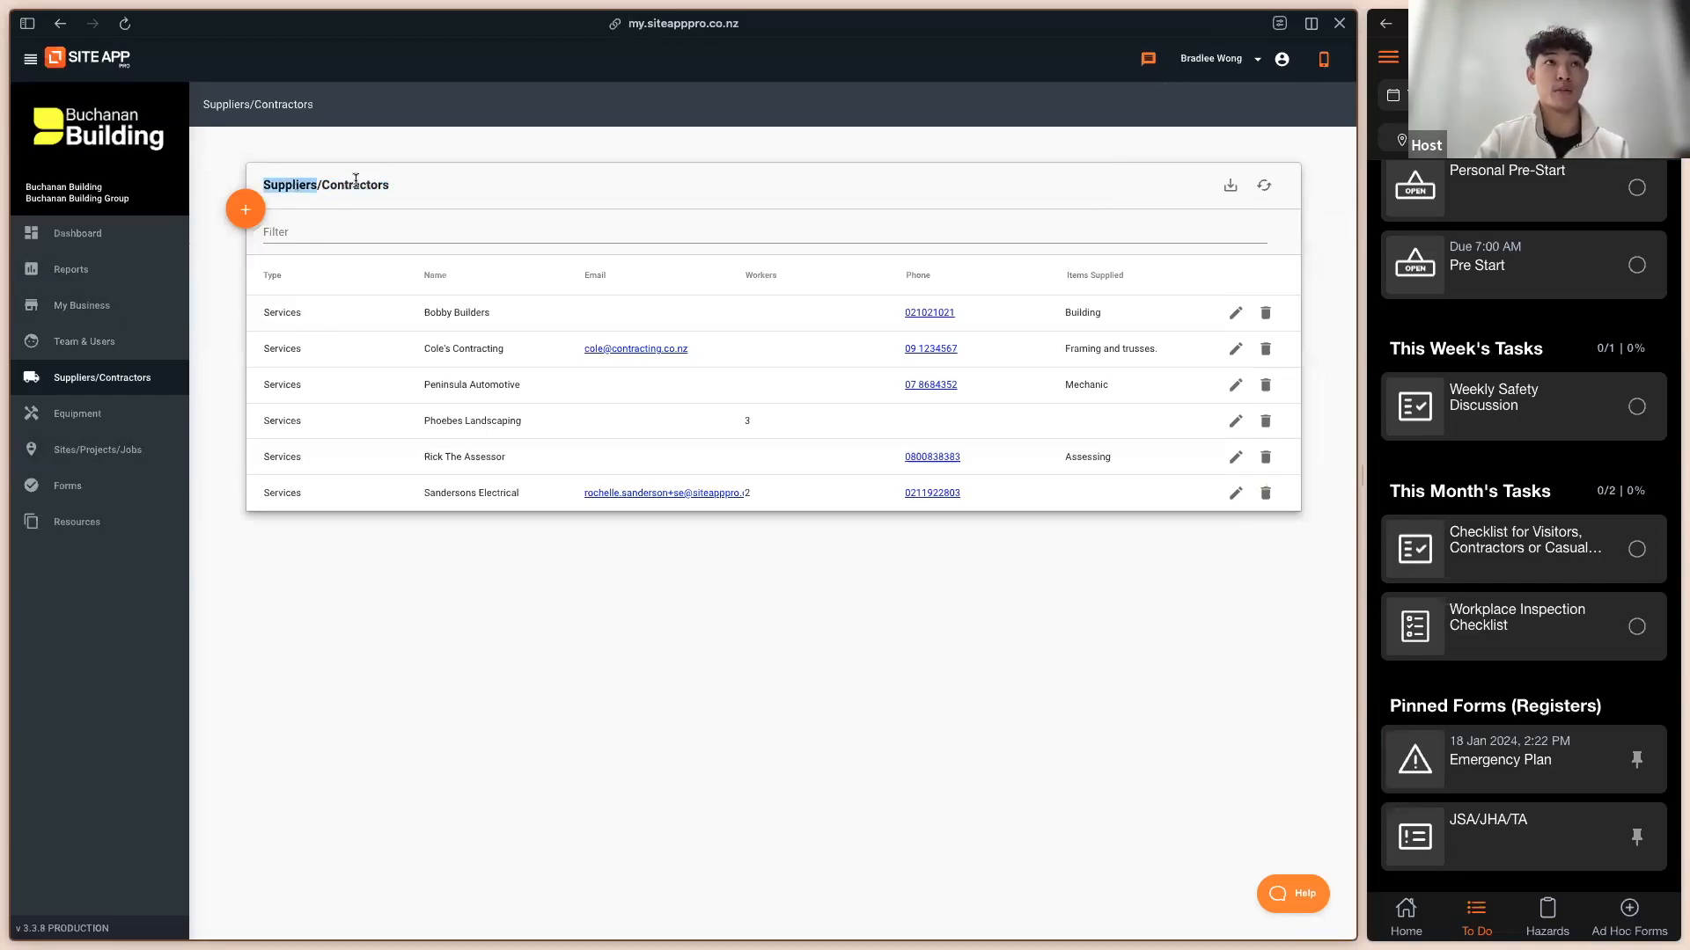
double_click(370, 185)
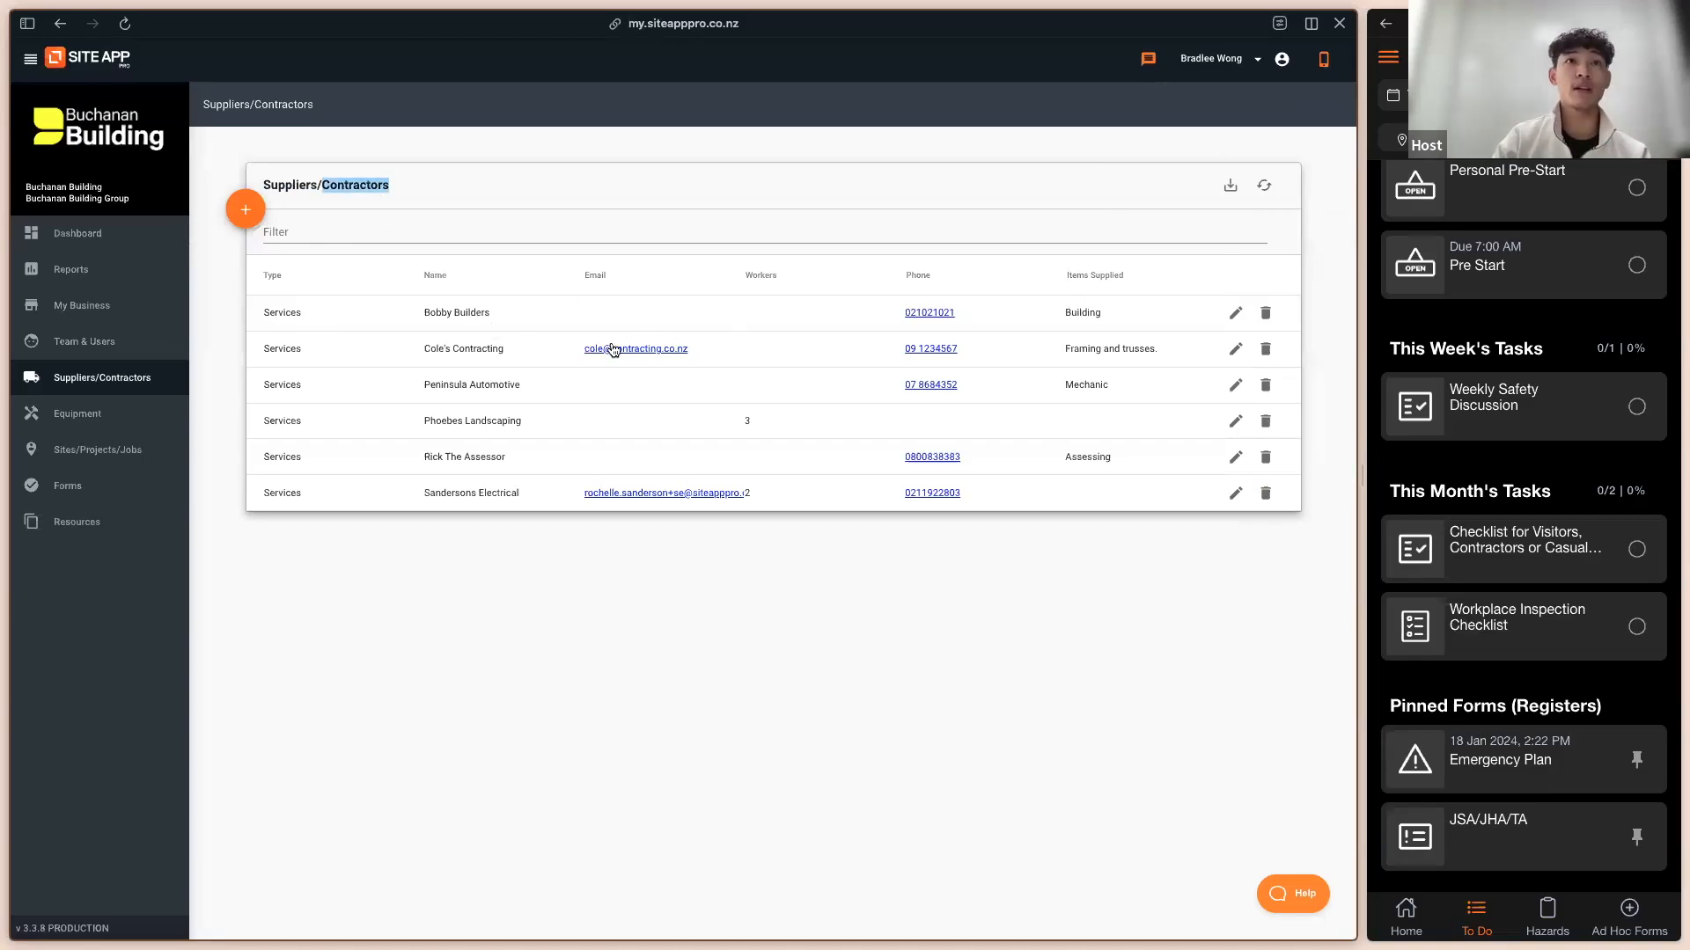
Step: Open a blank New Suppliers/Contractors record, review its approval and contact fields, and cancel it
mouse_move(245, 209)
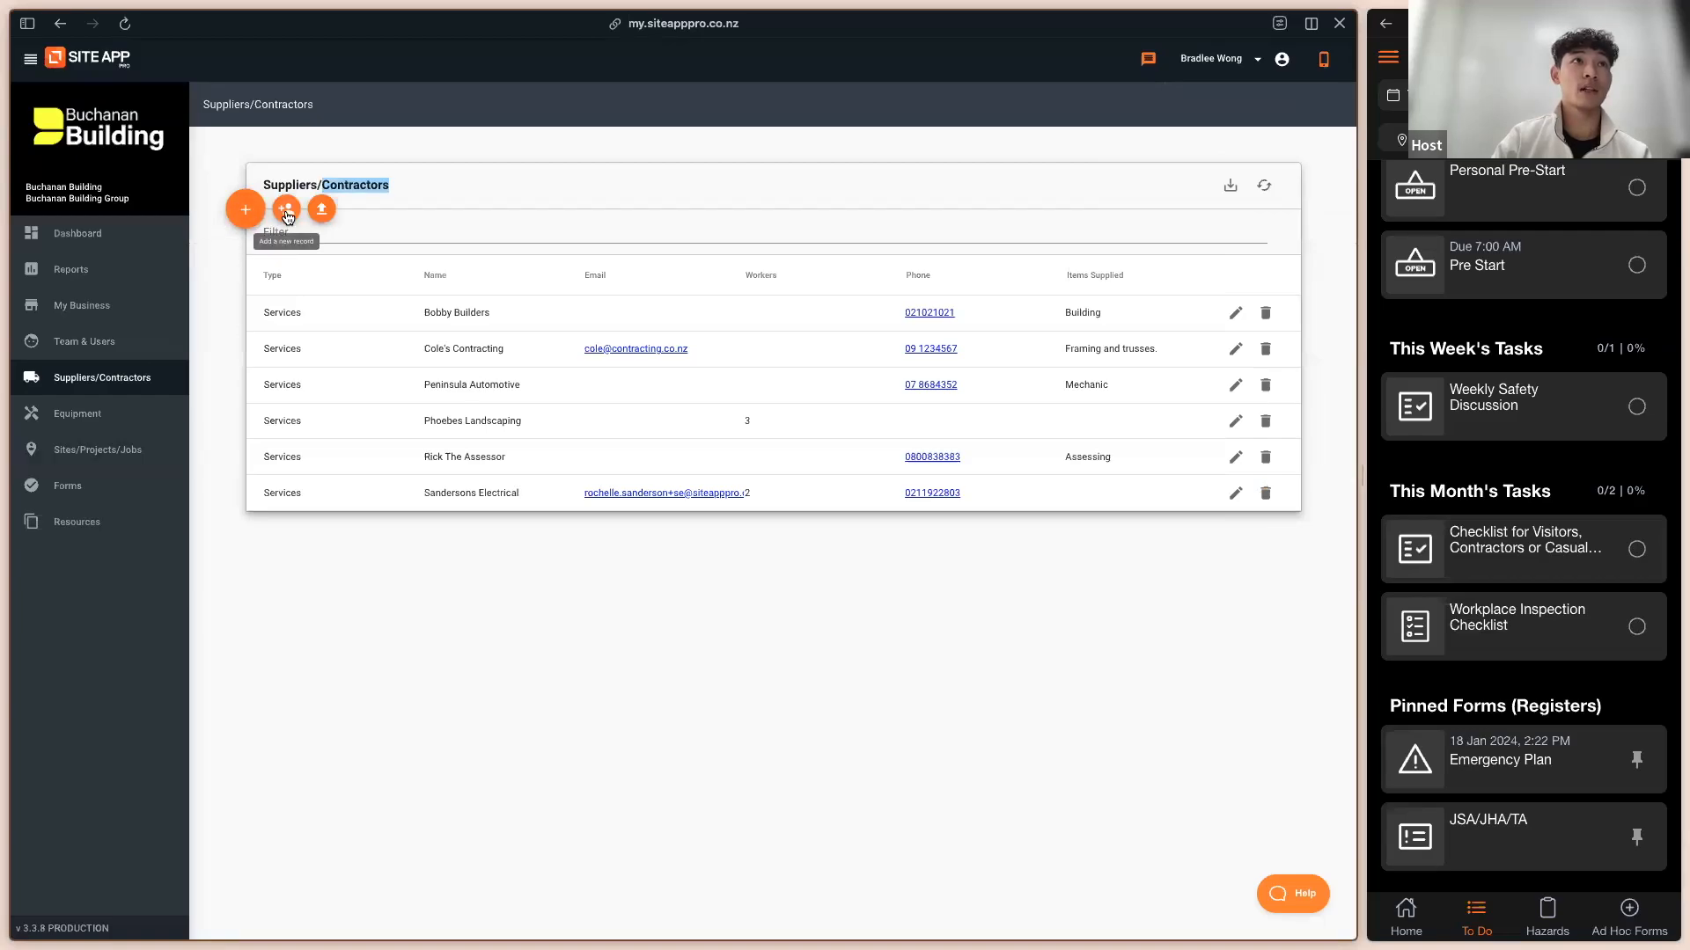
click(287, 214)
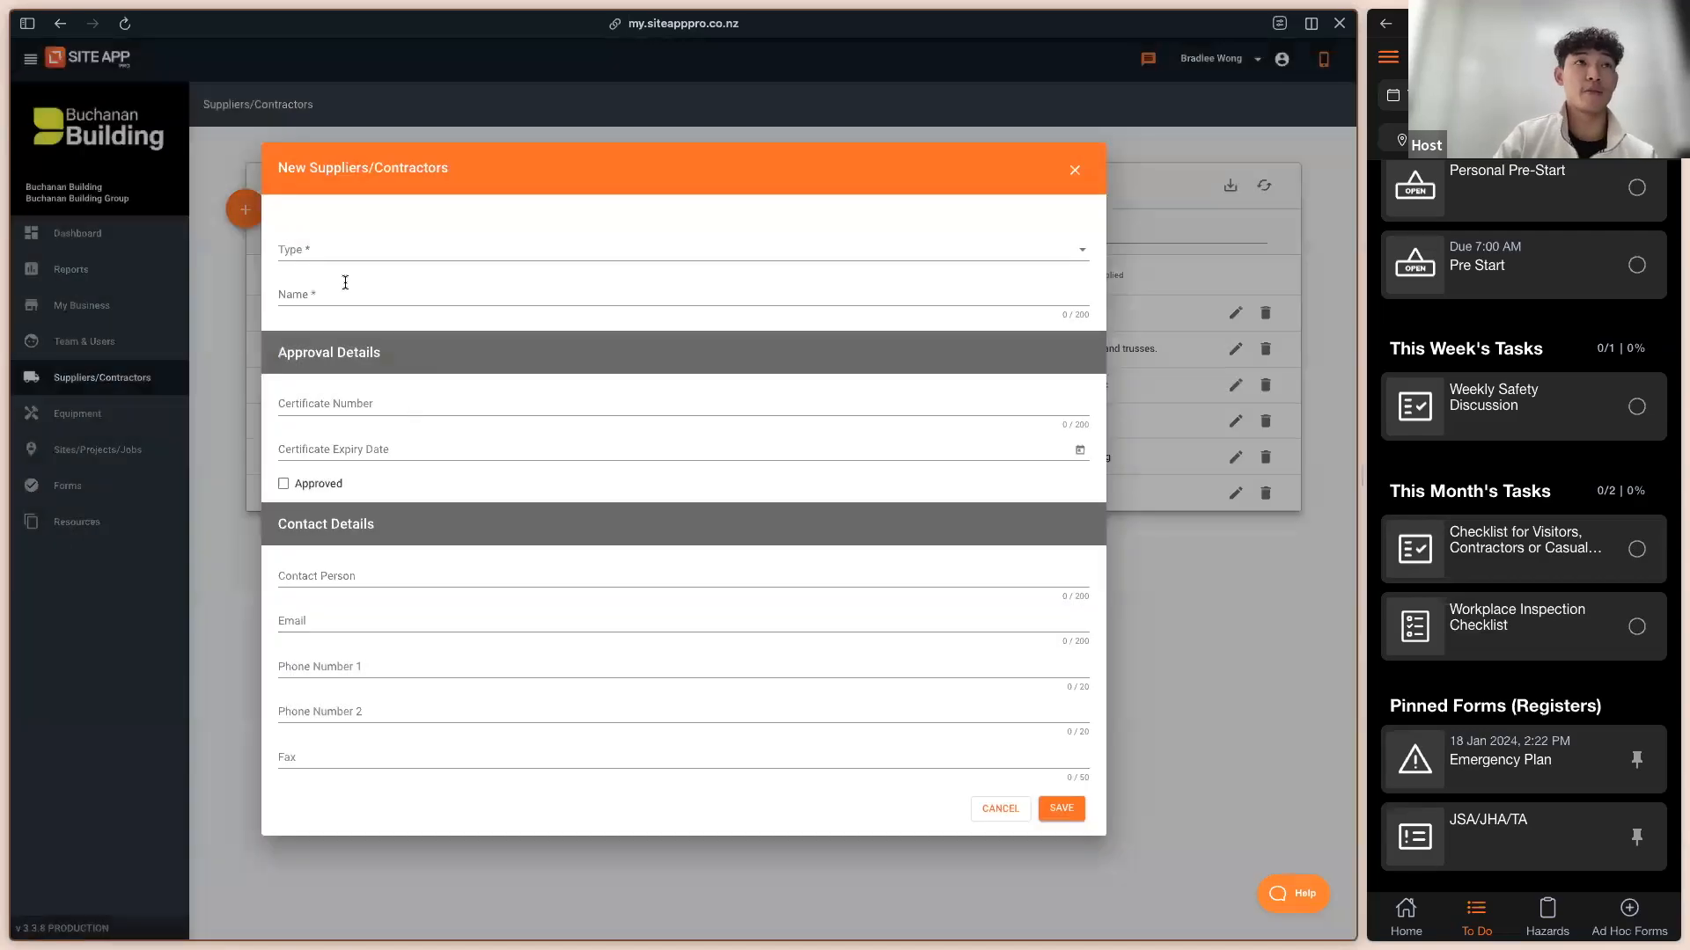
click(1001, 809)
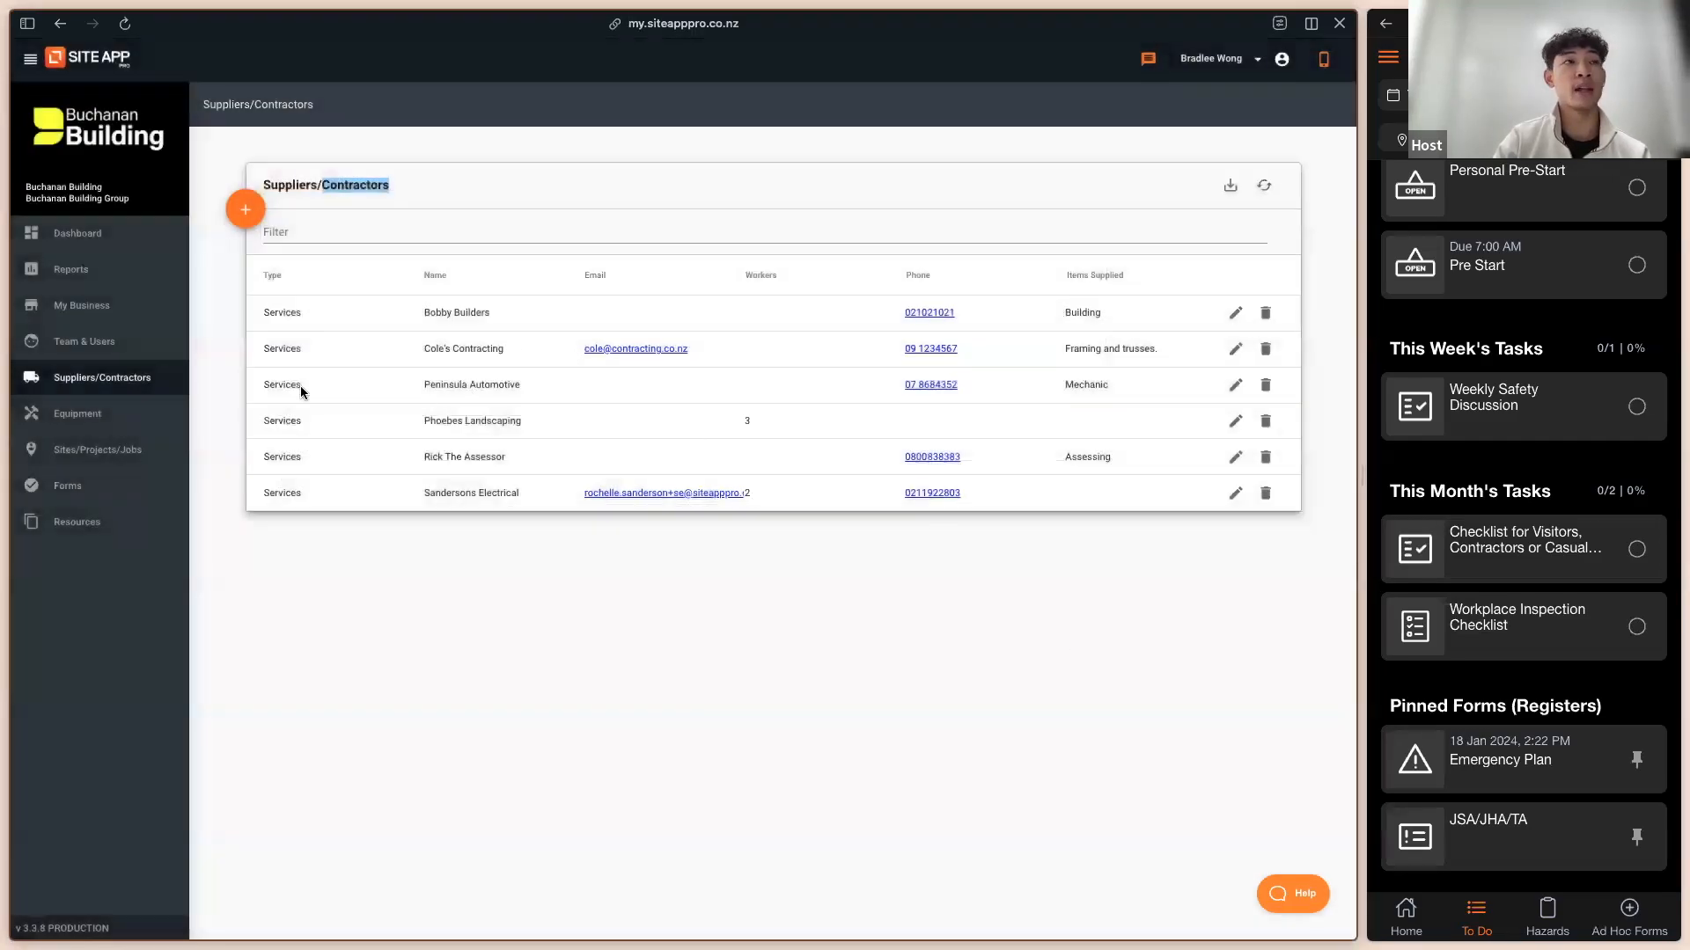
Step: Go to Team & Users and open a new staff member form for a user with login, reviewing its Email and Password fields
click(136, 352)
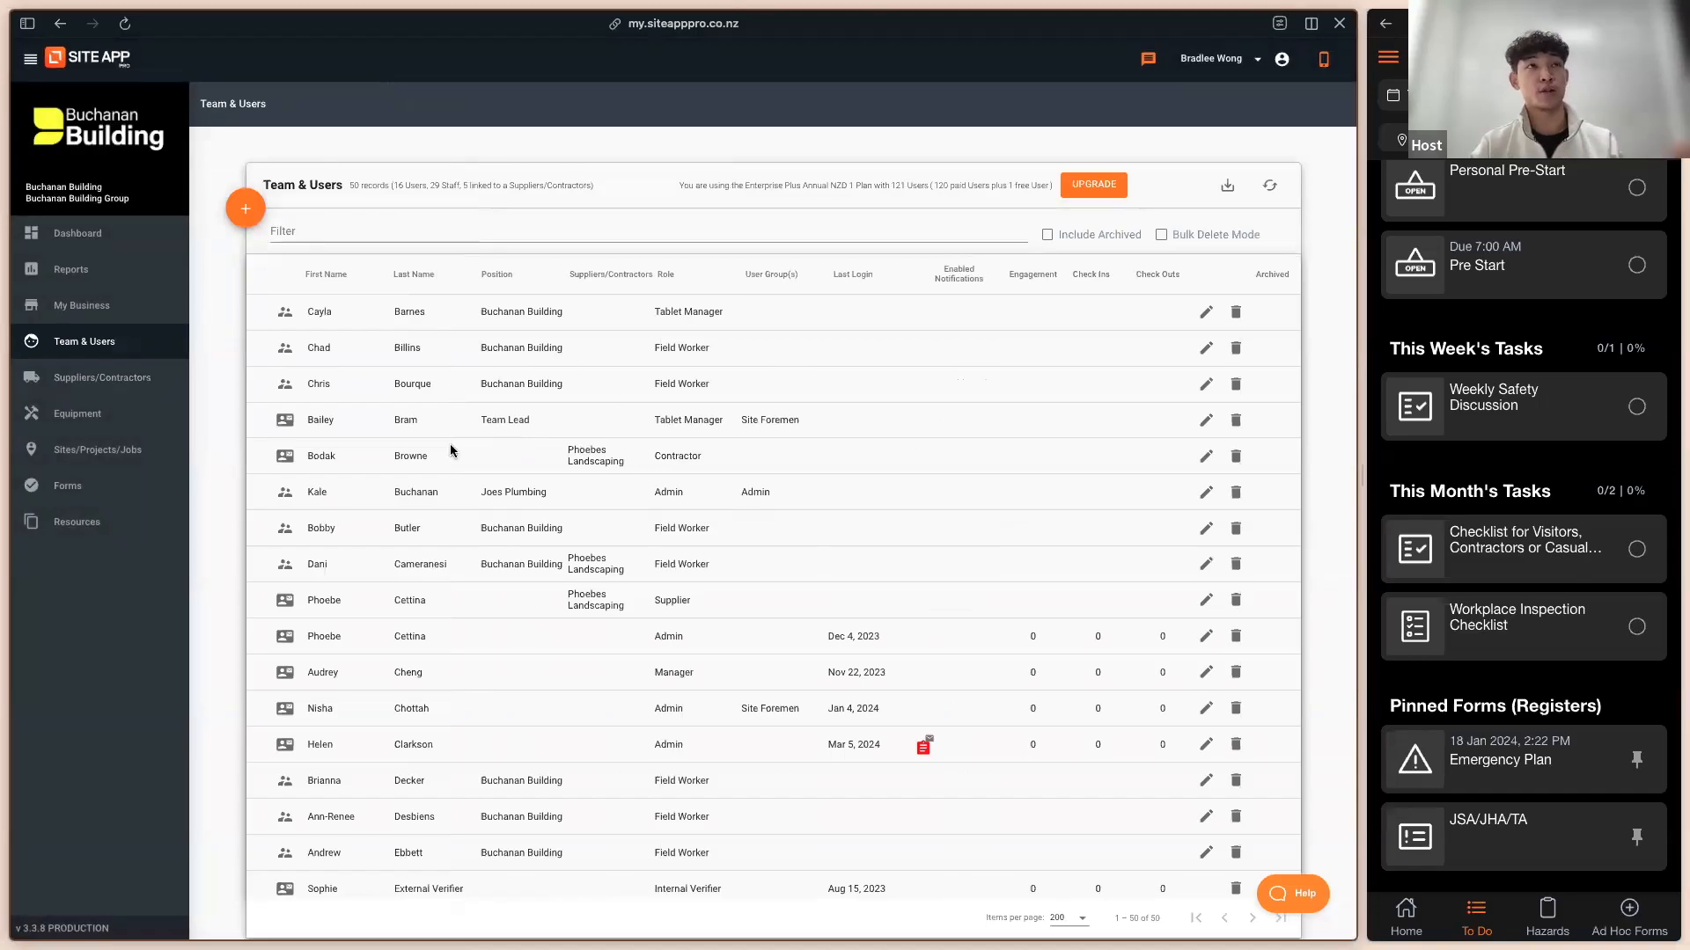
click(245, 209)
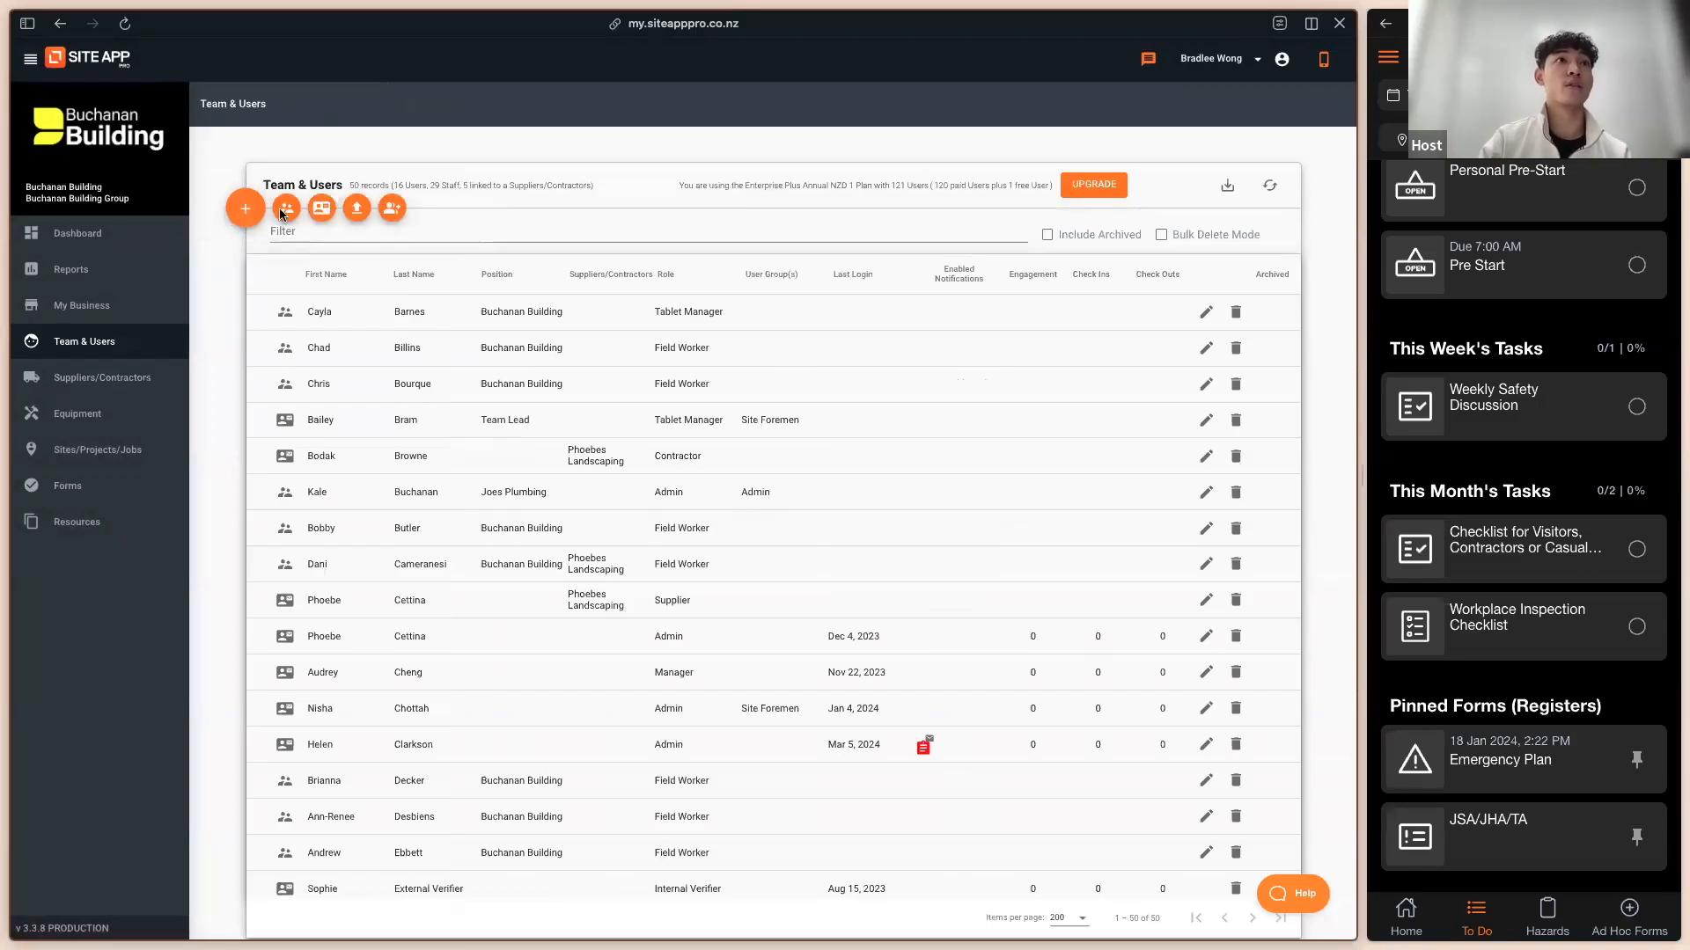
click(319, 214)
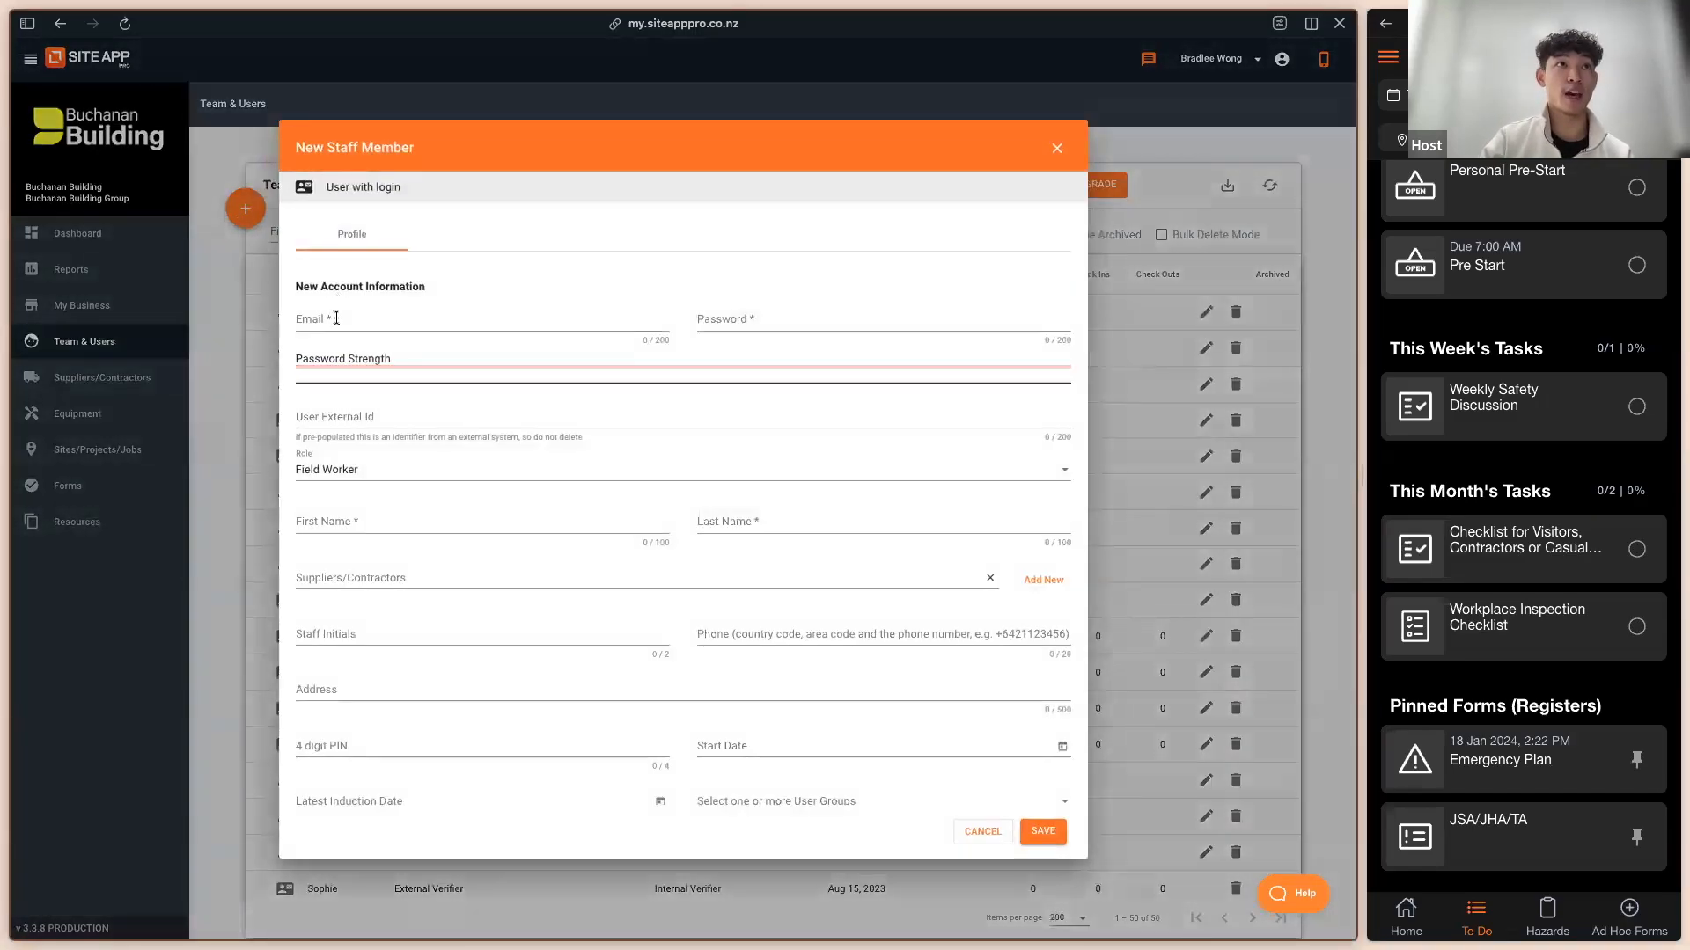
click(472, 316)
click(957, 315)
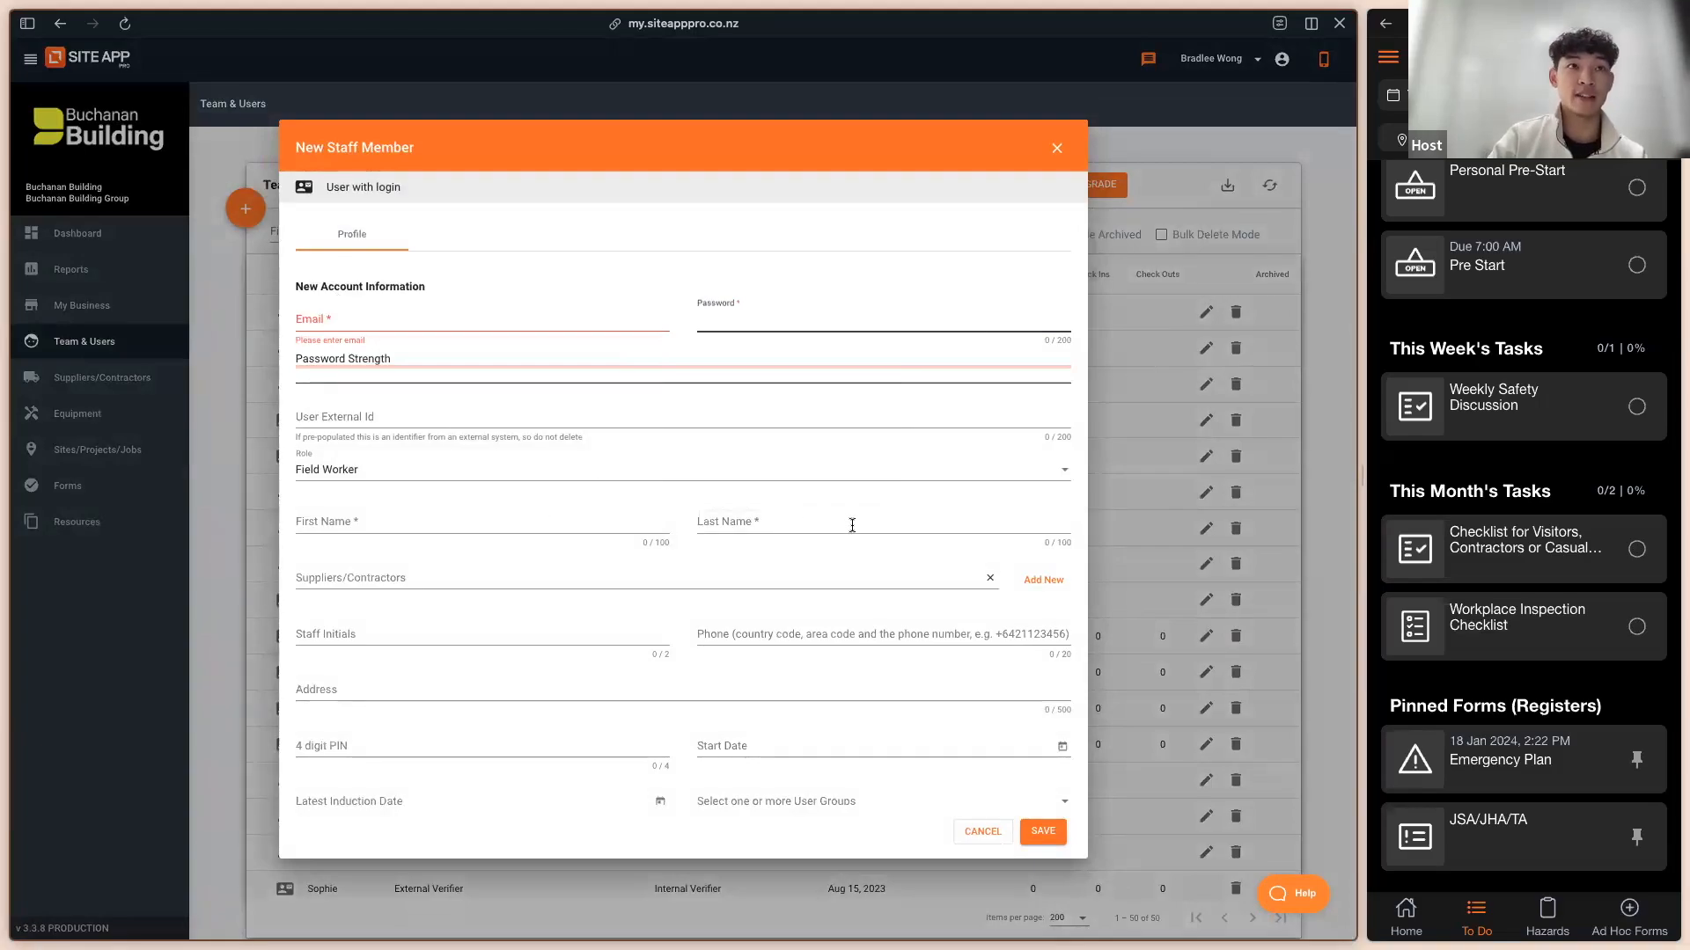
Step: Examine the roles available for the new login user, from Admin through Suppliers/Contractors, and the required Email field
click(599, 478)
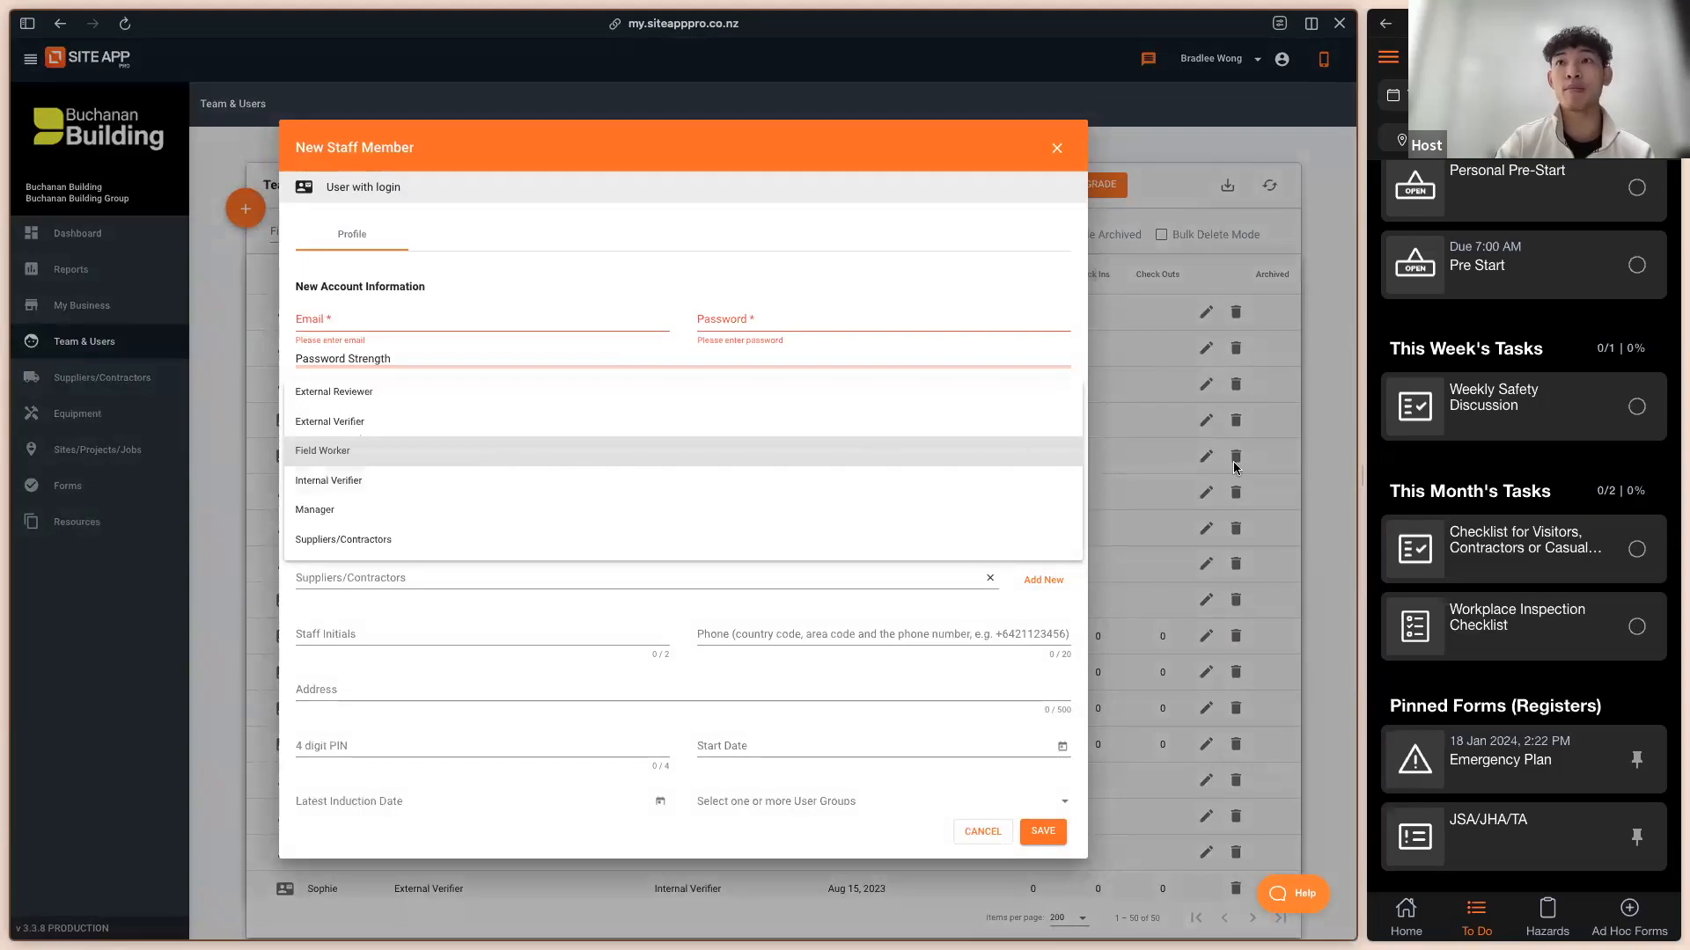
scroll(343, 484, up, 2)
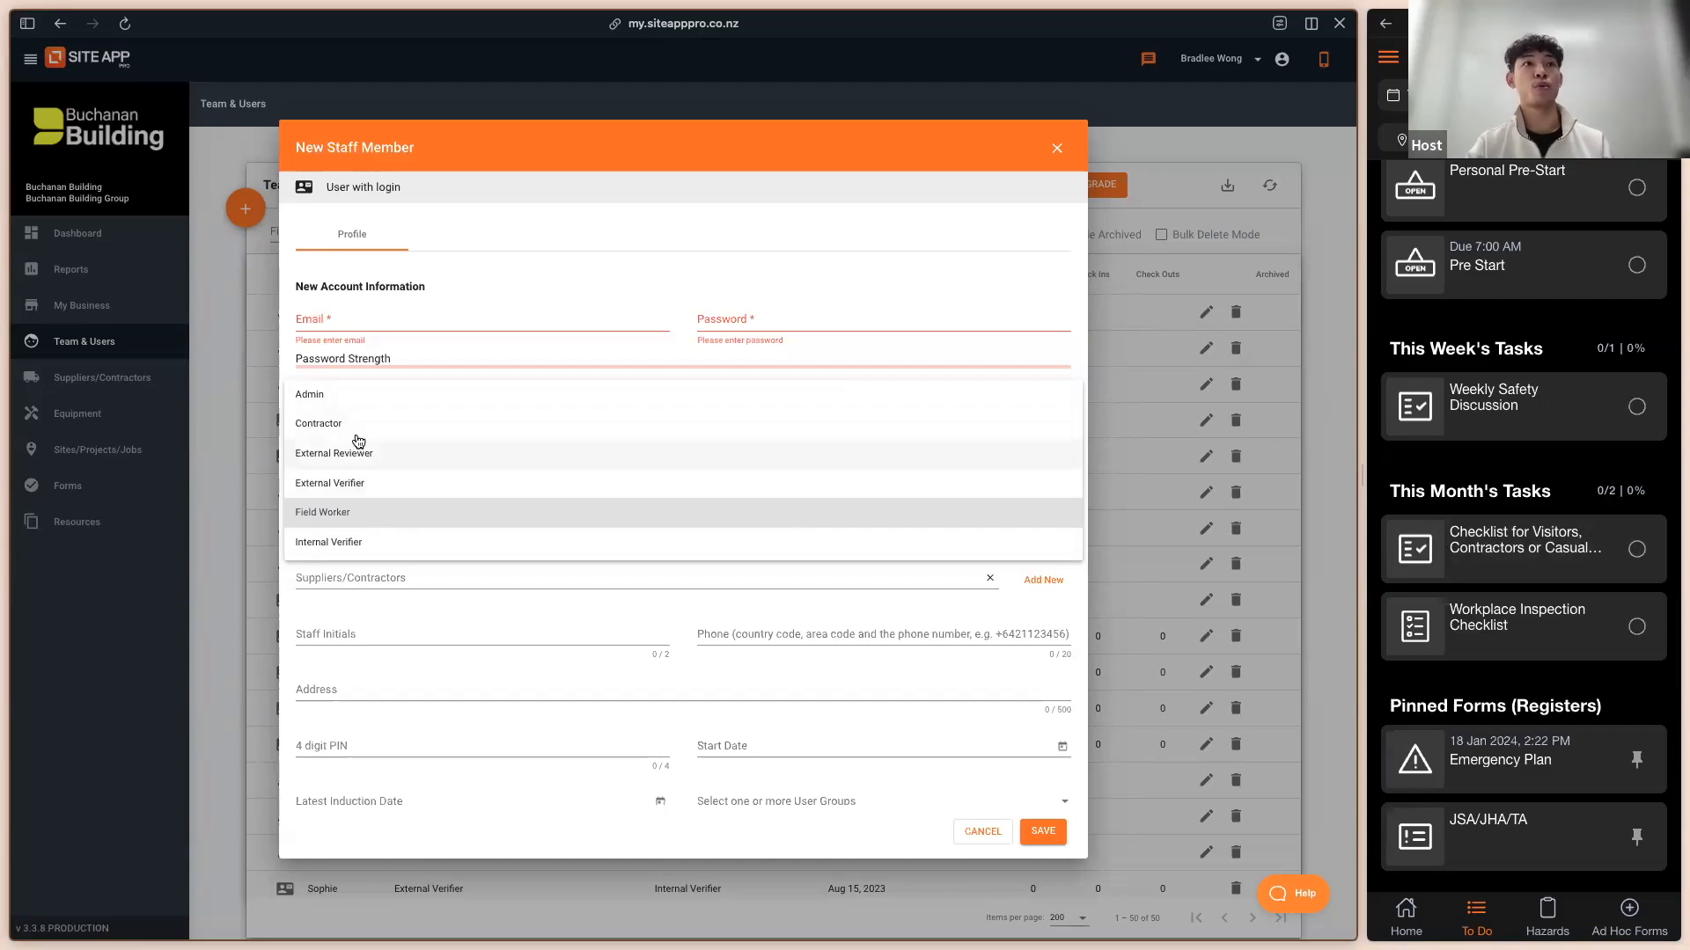
click(354, 323)
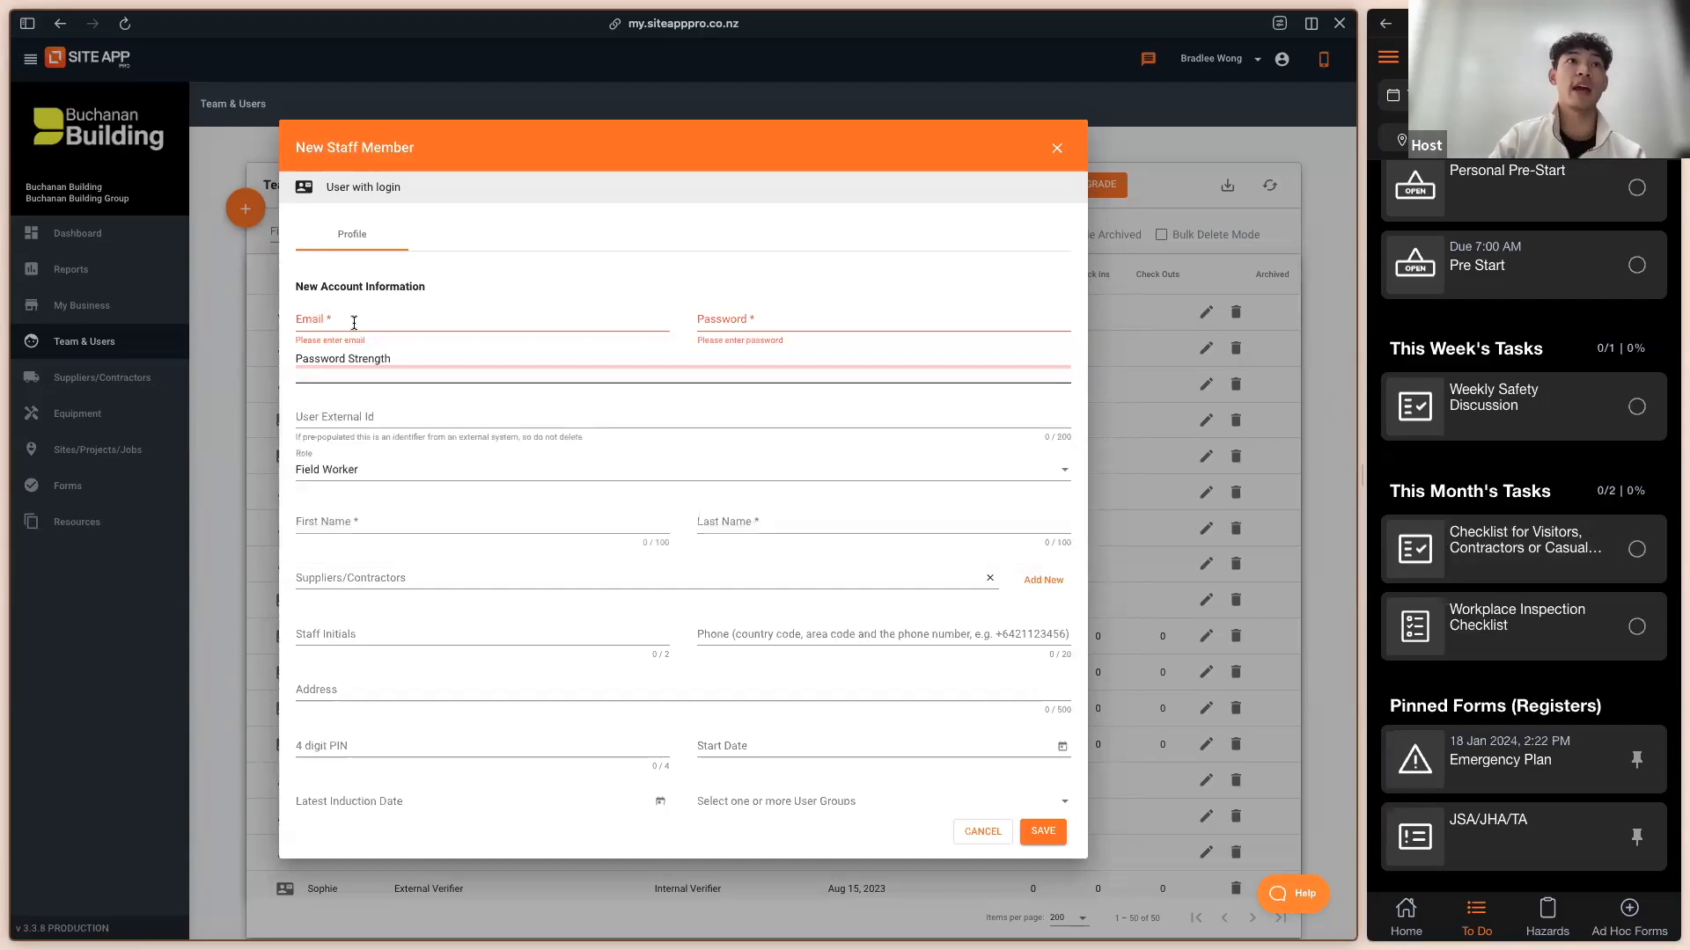
click(419, 314)
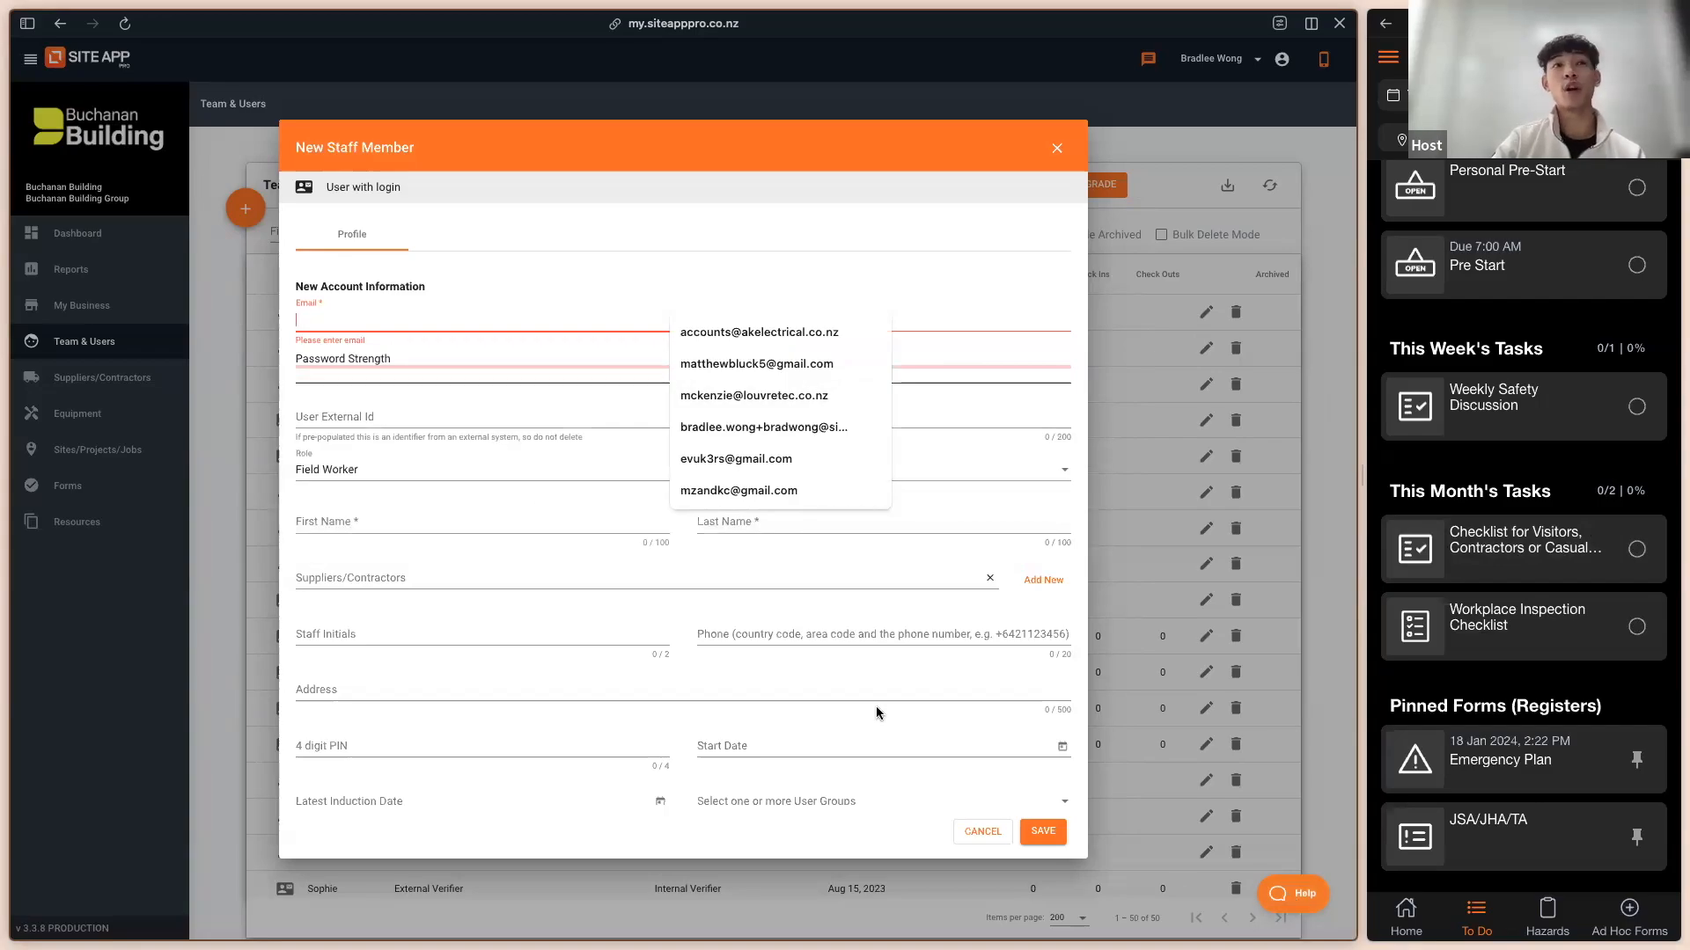
click(404, 477)
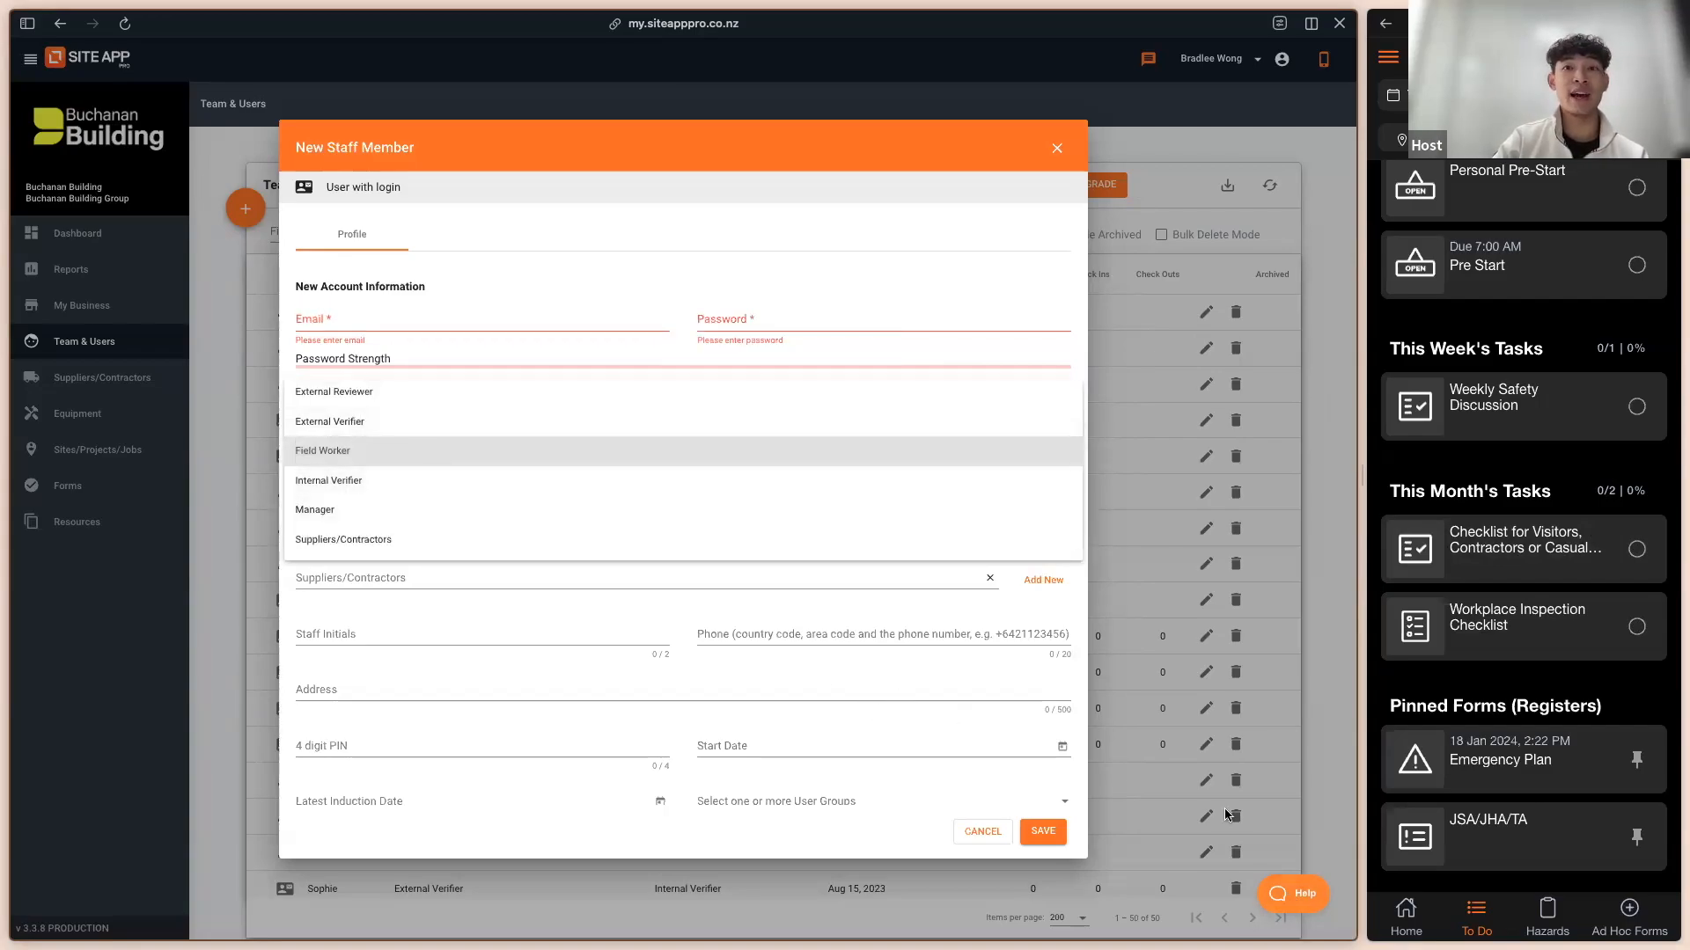
scroll(374, 431, up, 2)
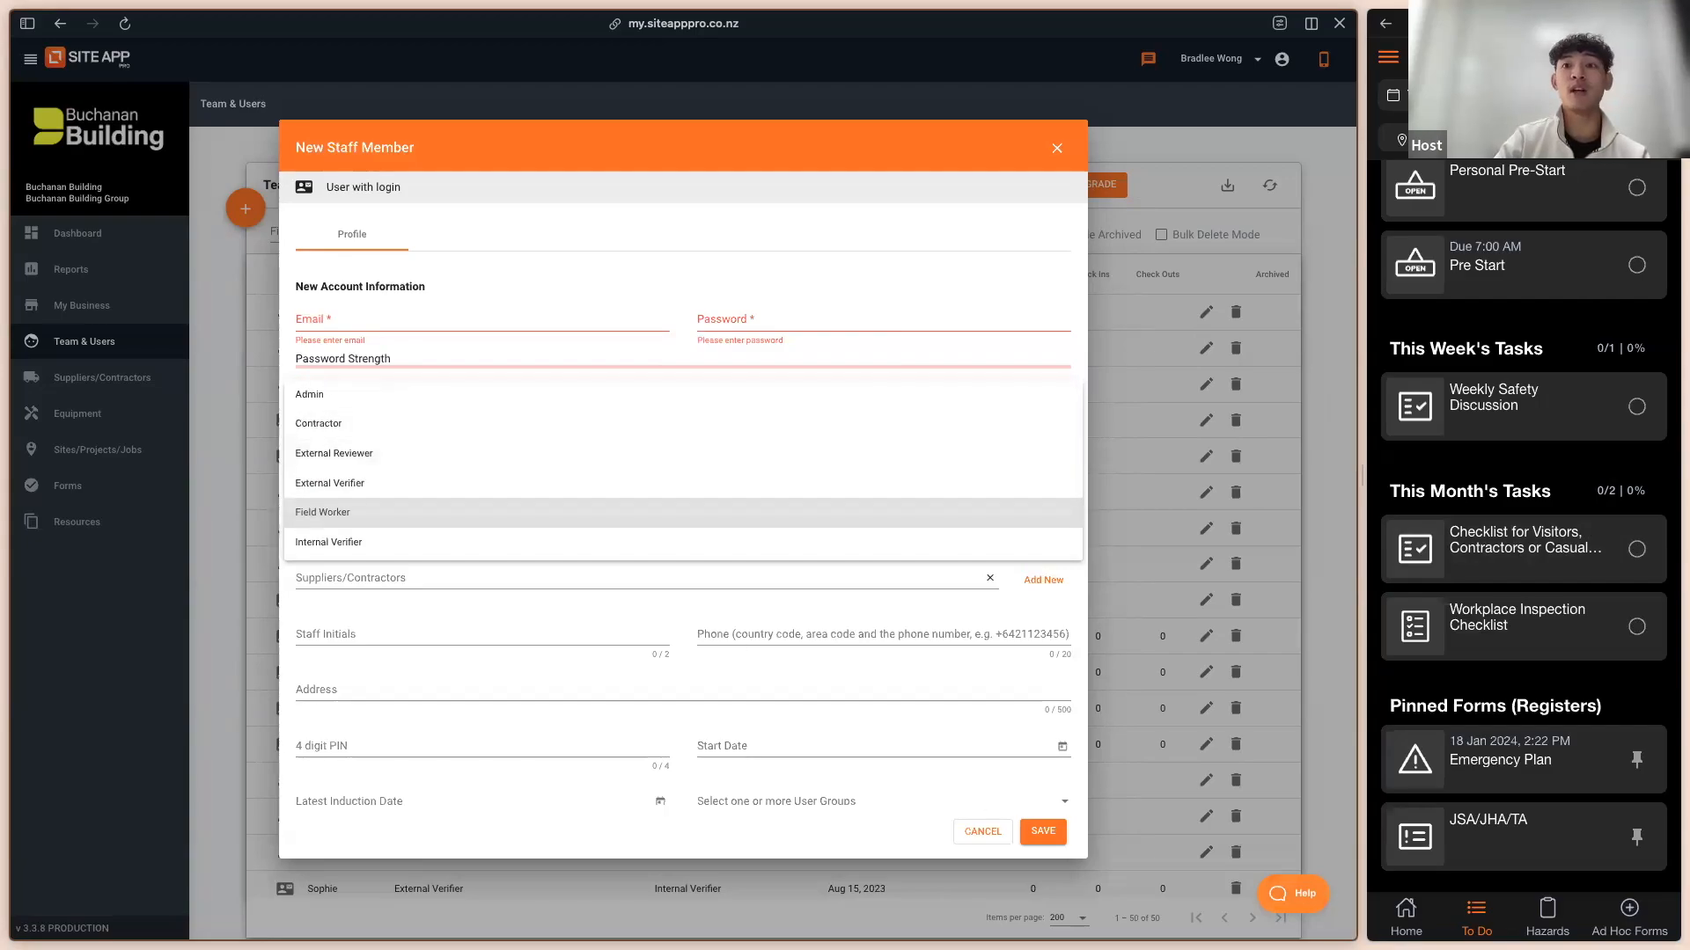
Step: Search the in-app help for "role", view the User Roles article, and close the help and the new staff member form
click(1291, 898)
double_click(1242, 852)
text(role)
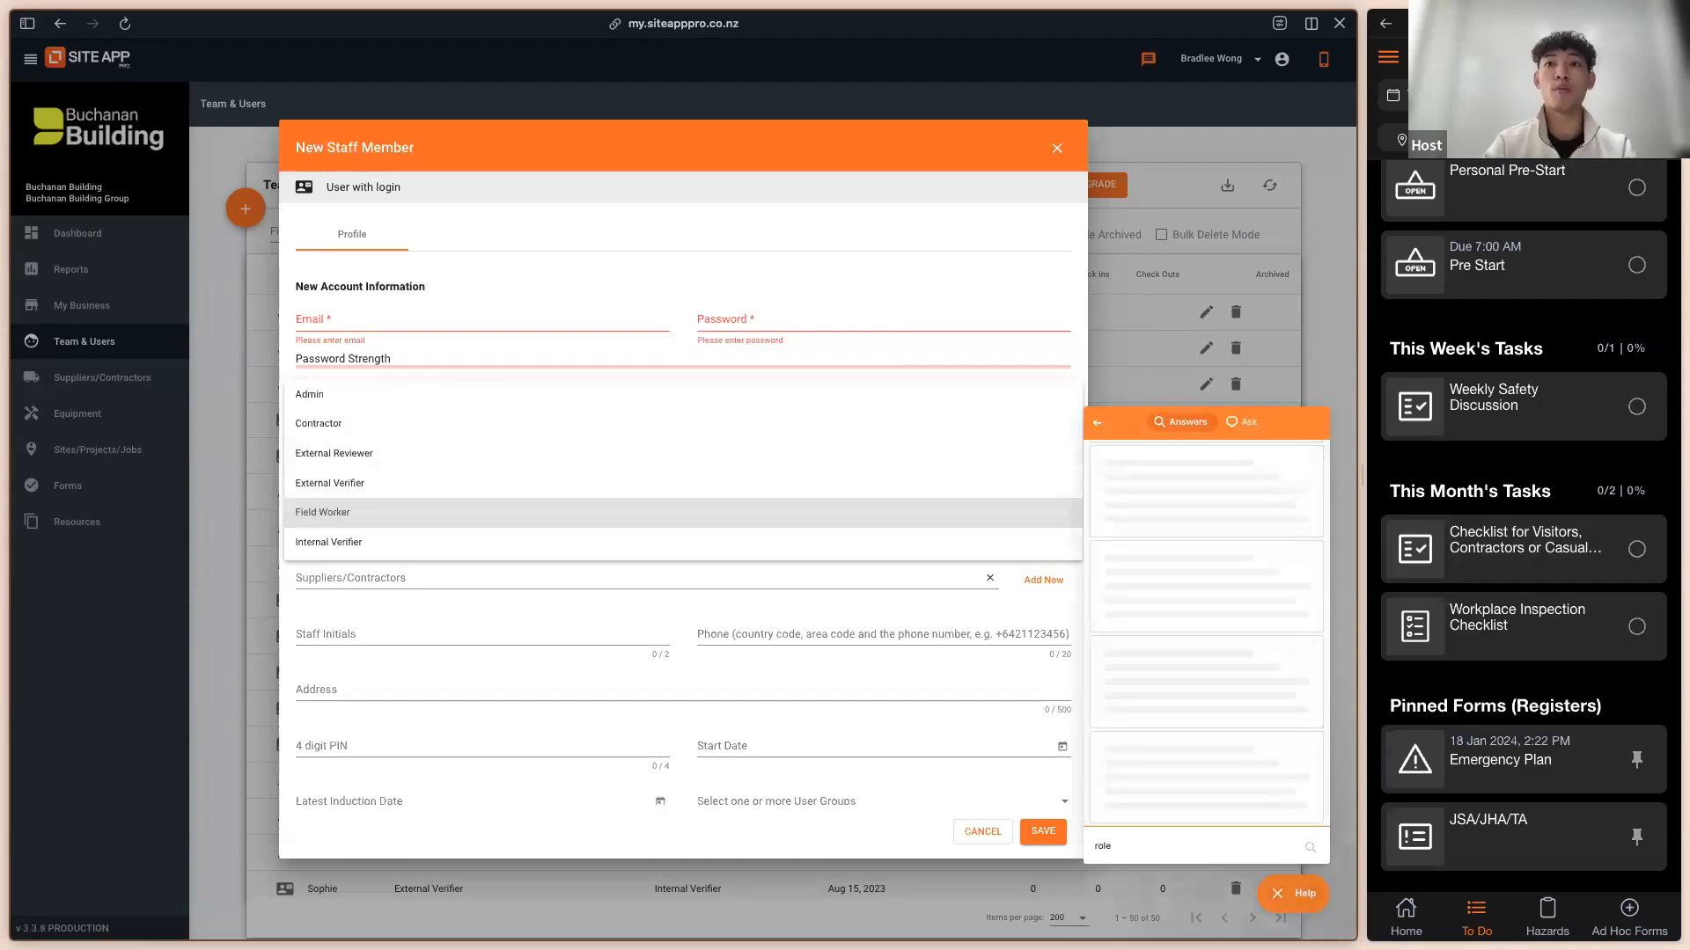
click(1132, 467)
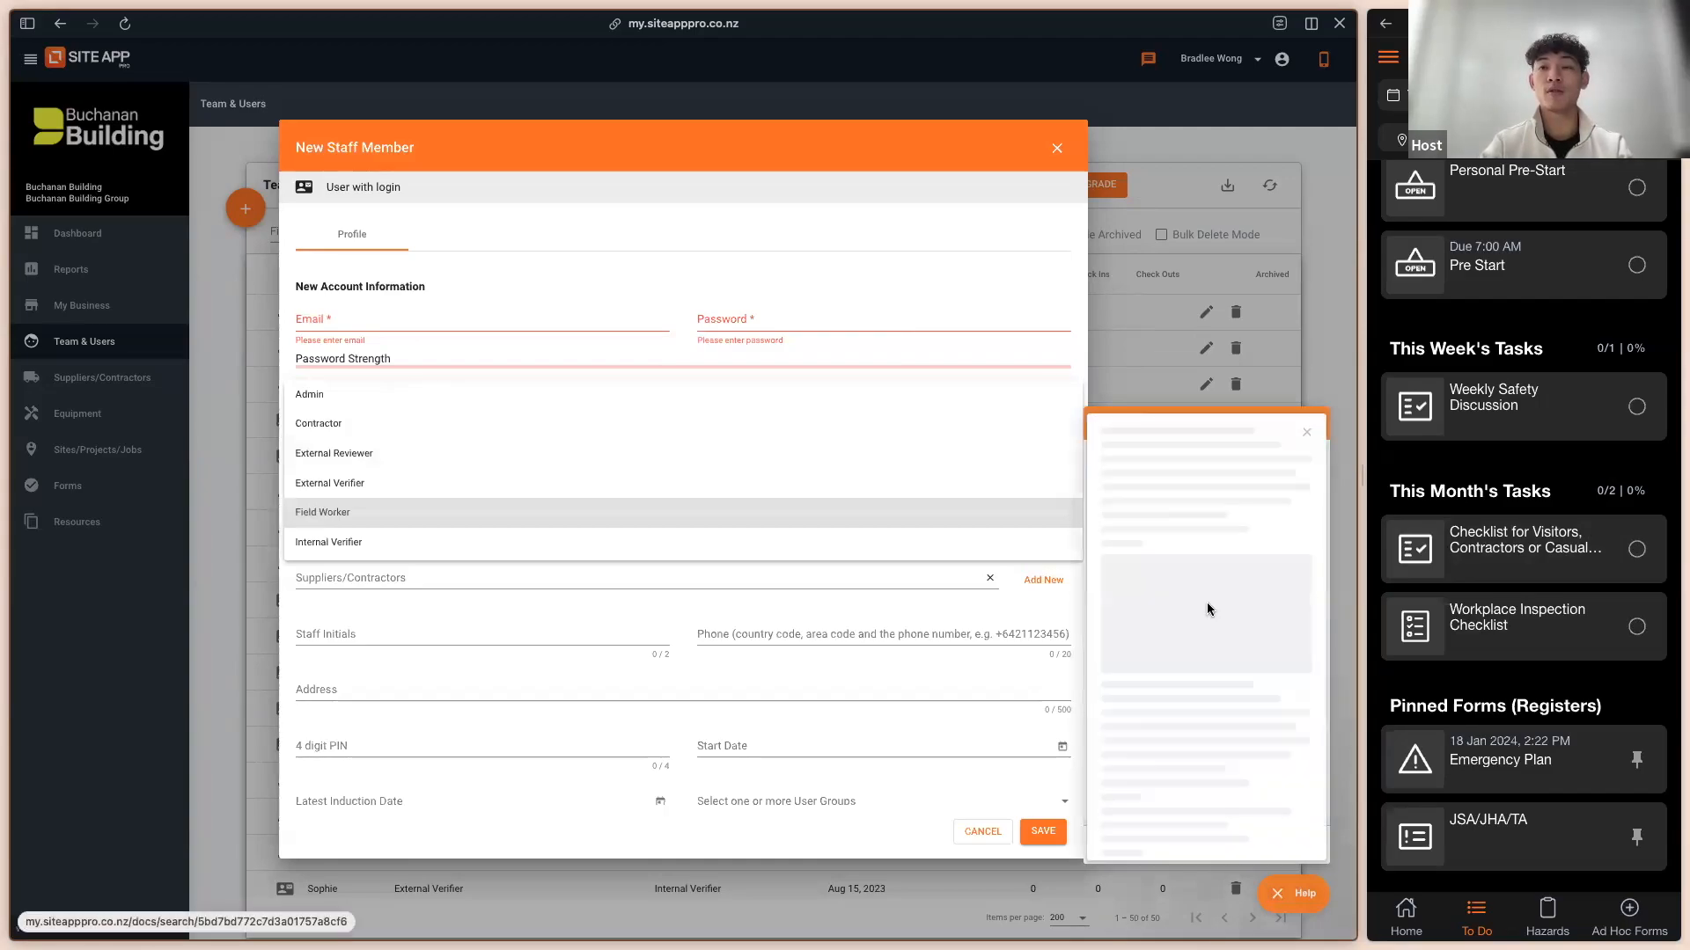
scroll(1230, 668, down, 5)
scroll(1234, 638, right, 3)
scroll(1234, 638, right, 3)
click(1307, 432)
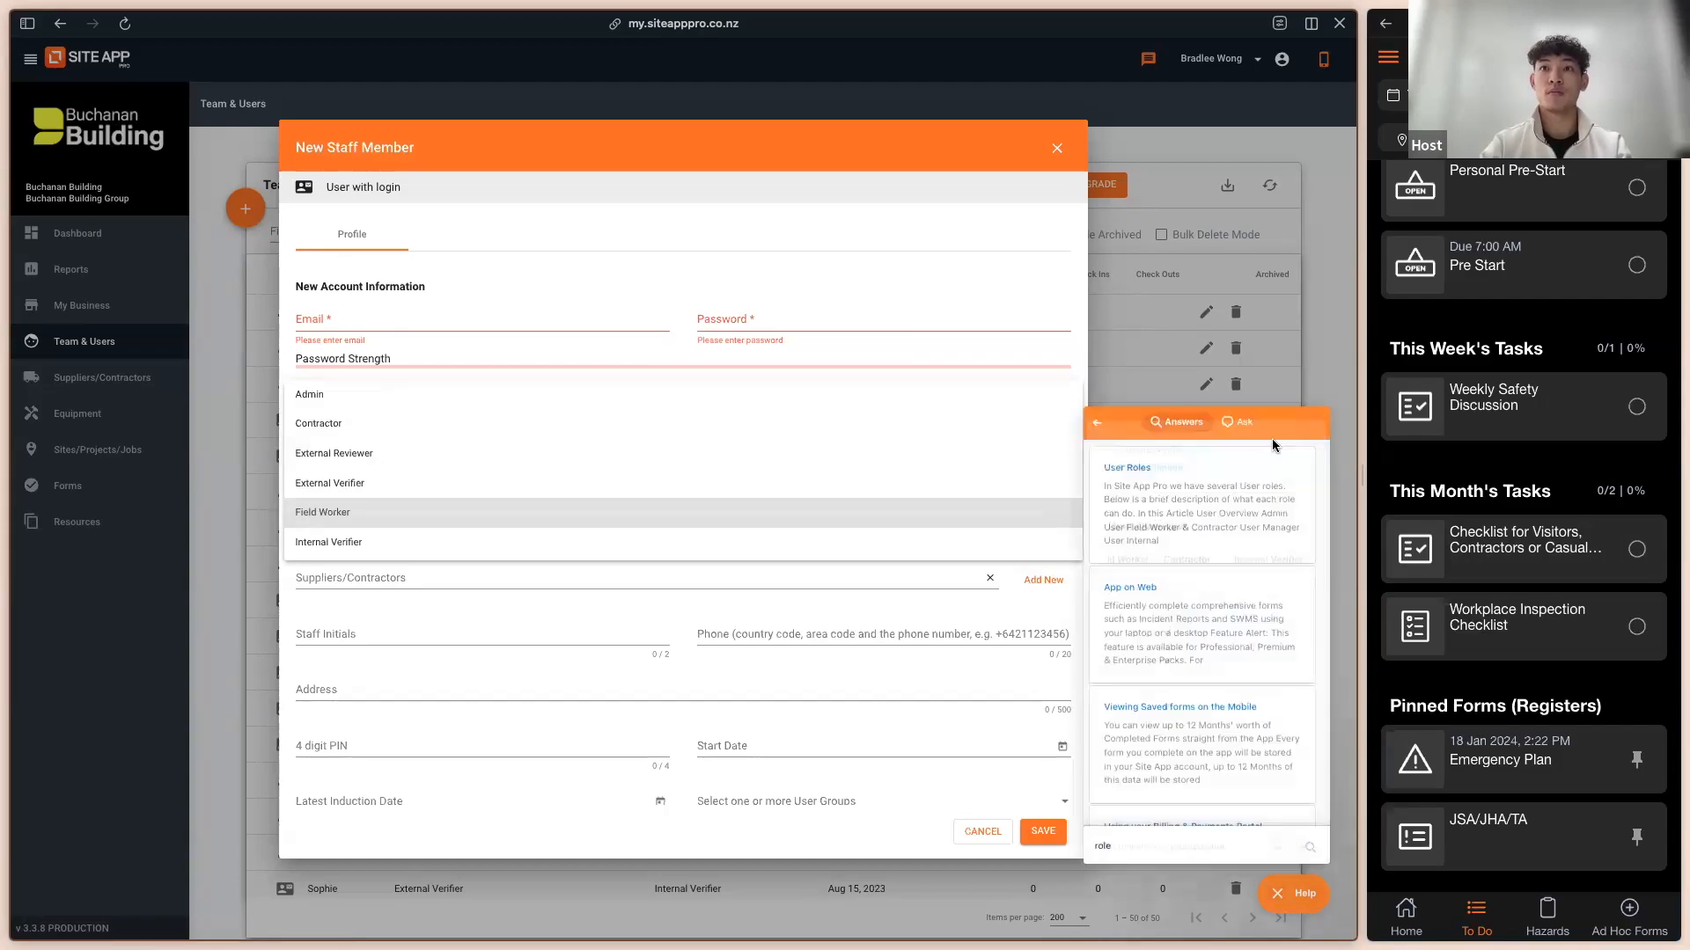
click(1041, 292)
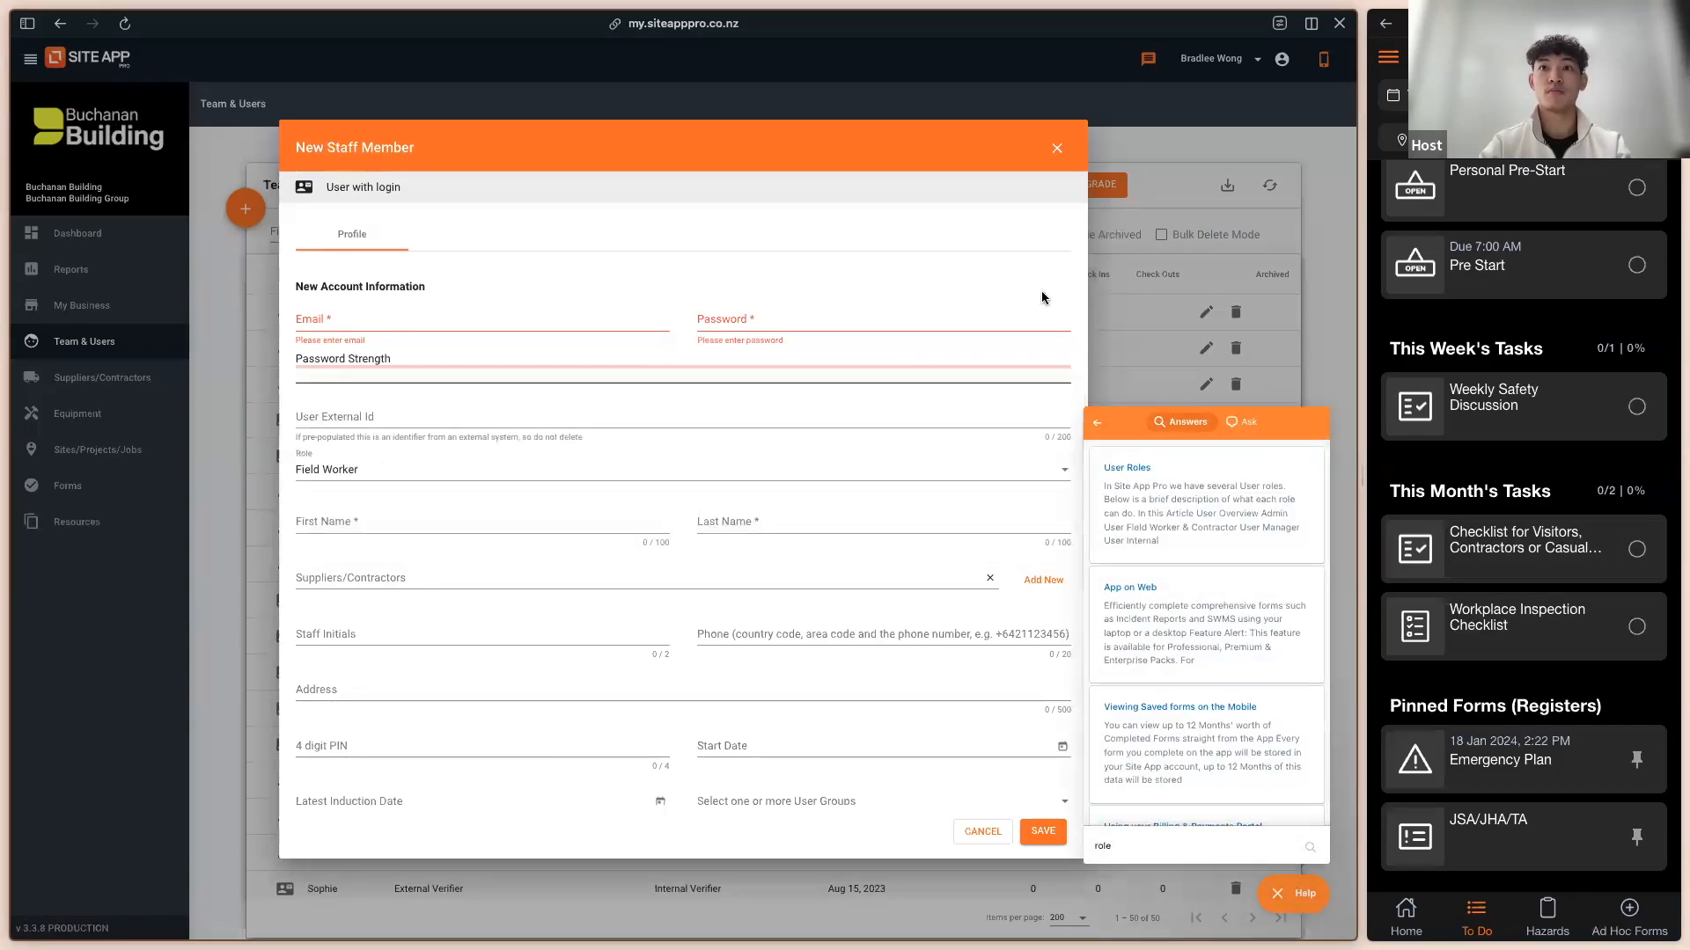
click(1277, 894)
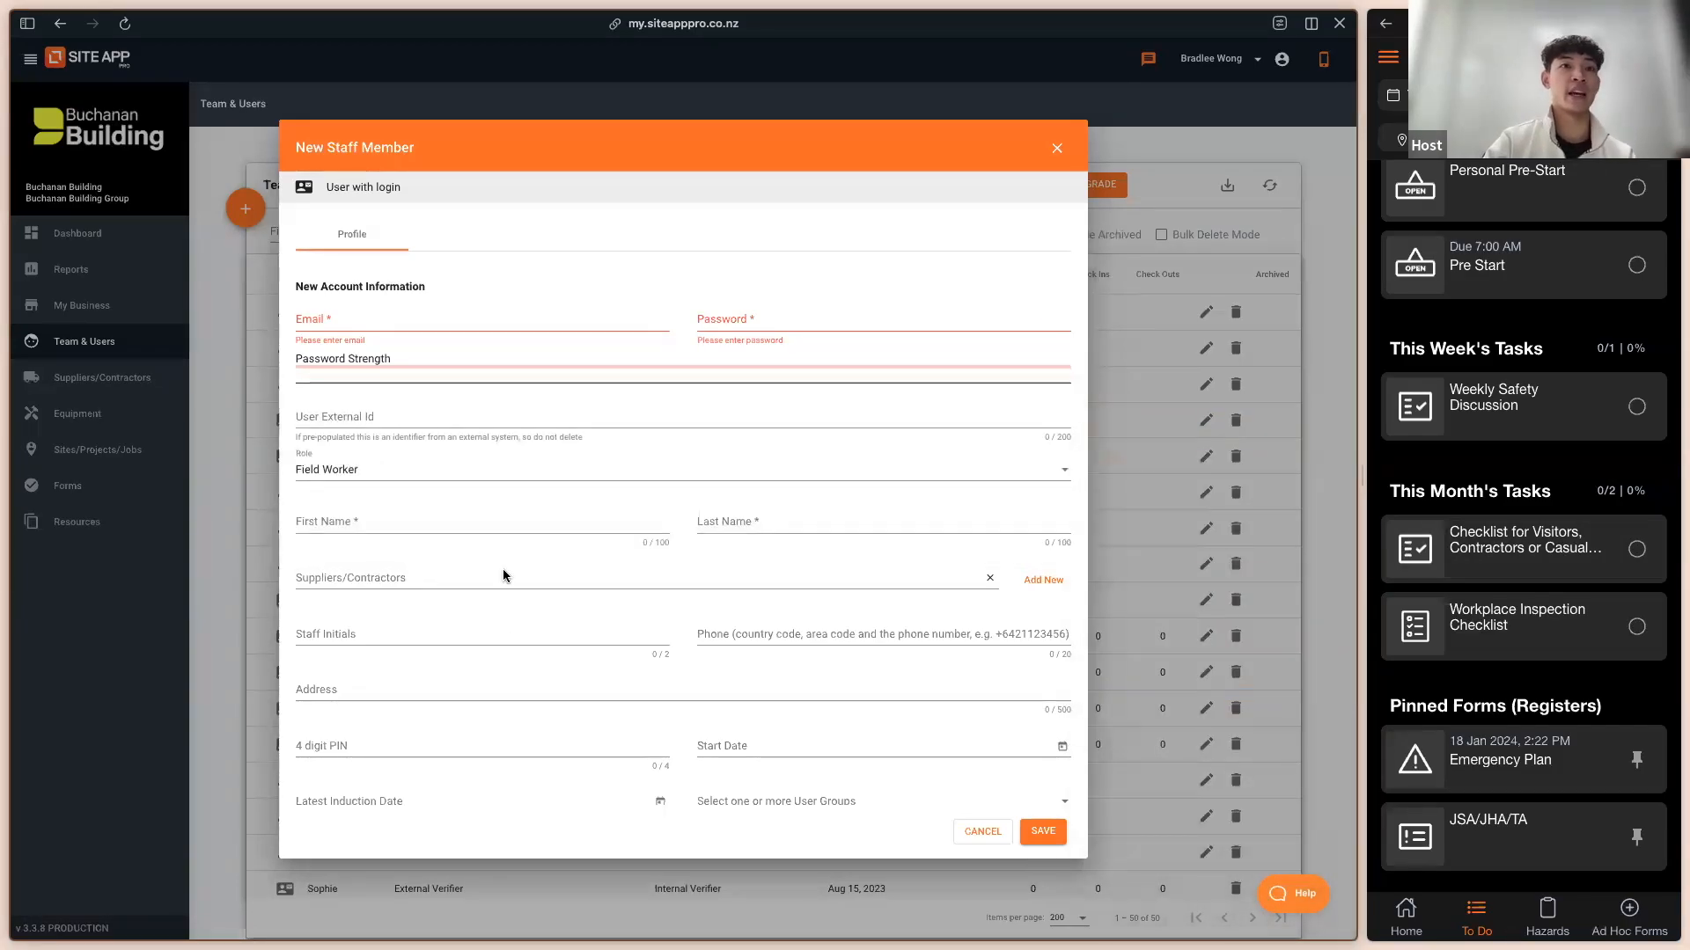
click(1056, 149)
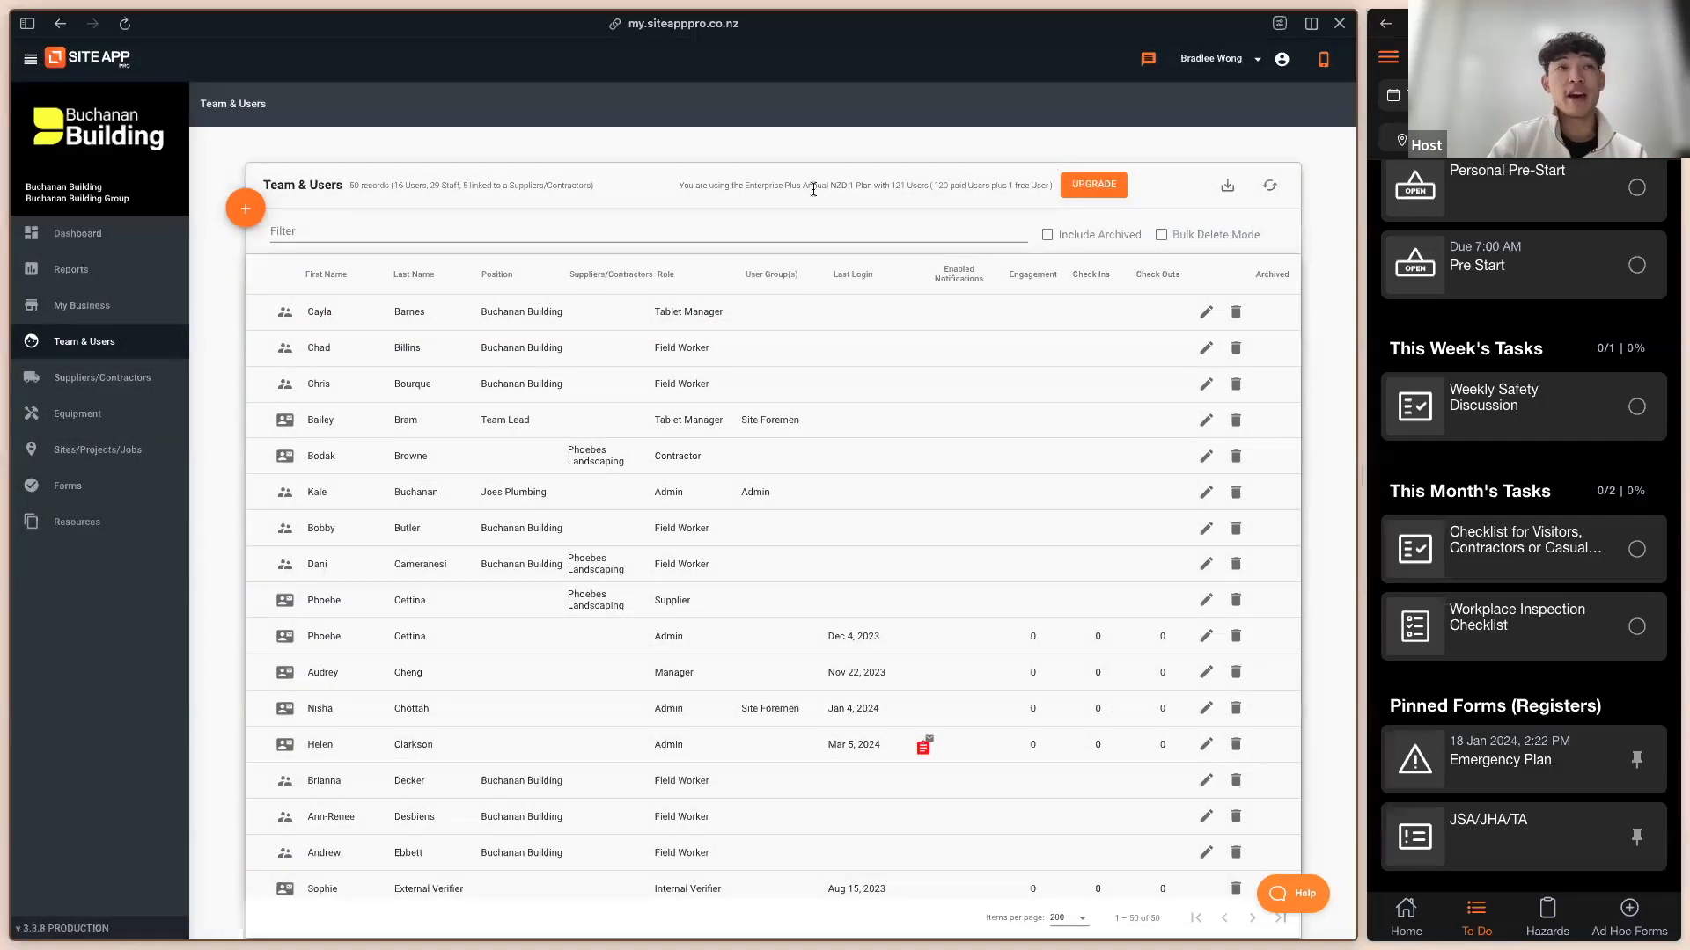
Step: Open a new staff member form without account/login and review its First Name and Last Name fields
click(258, 225)
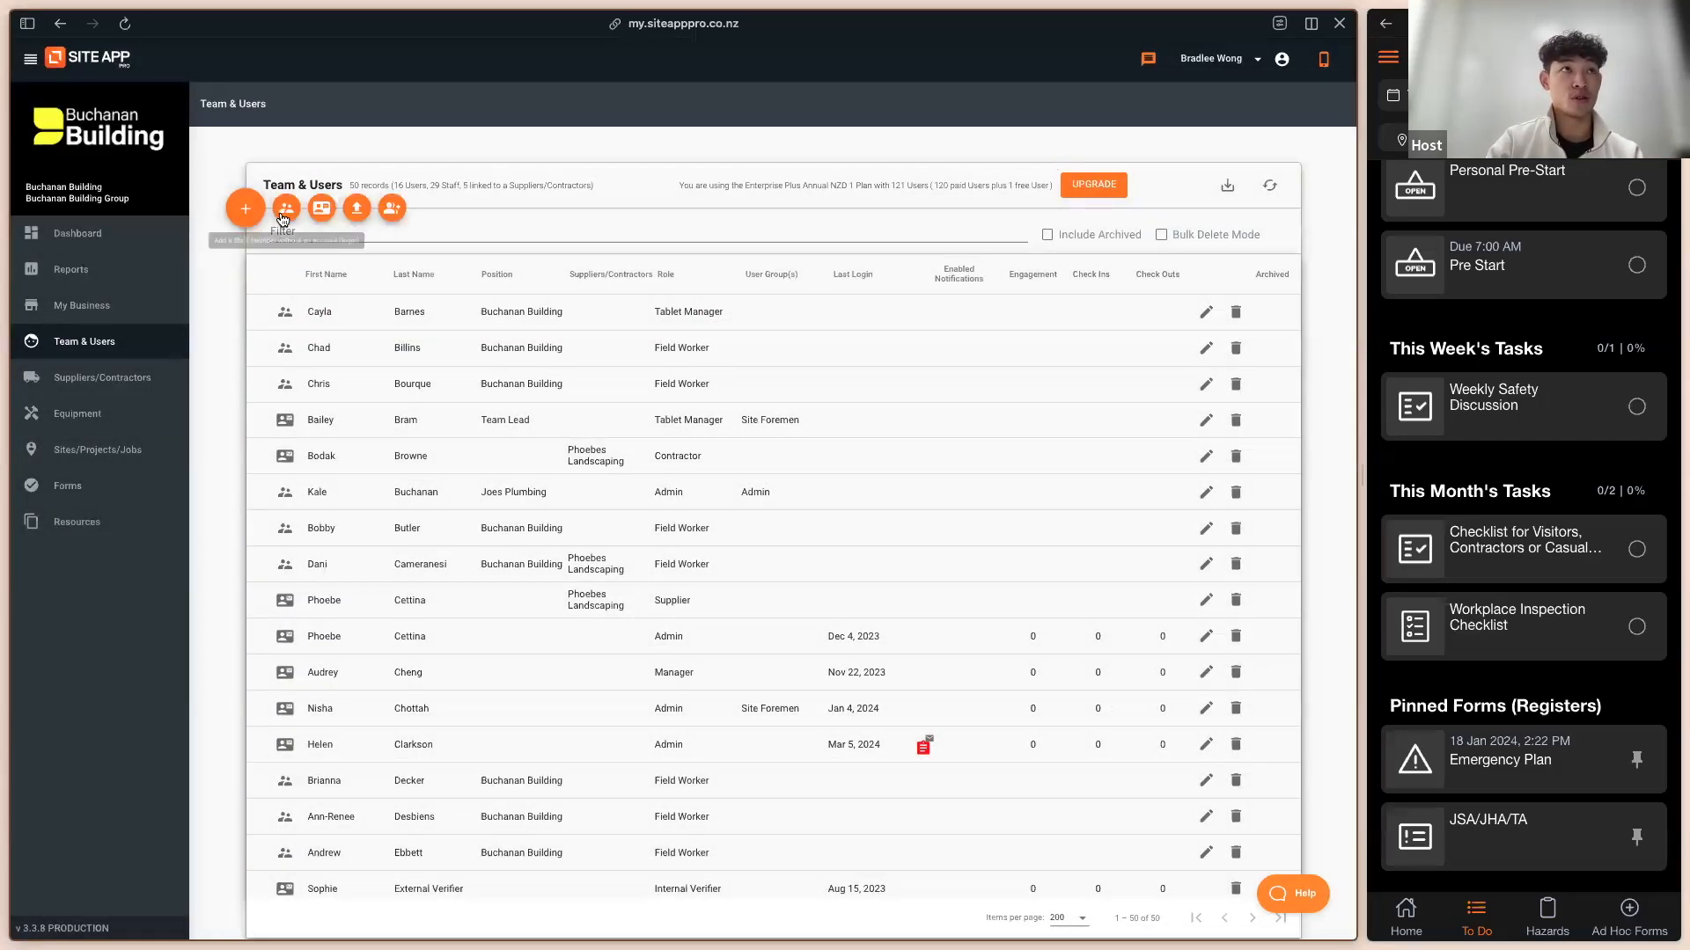
click(286, 208)
click(395, 351)
click(762, 346)
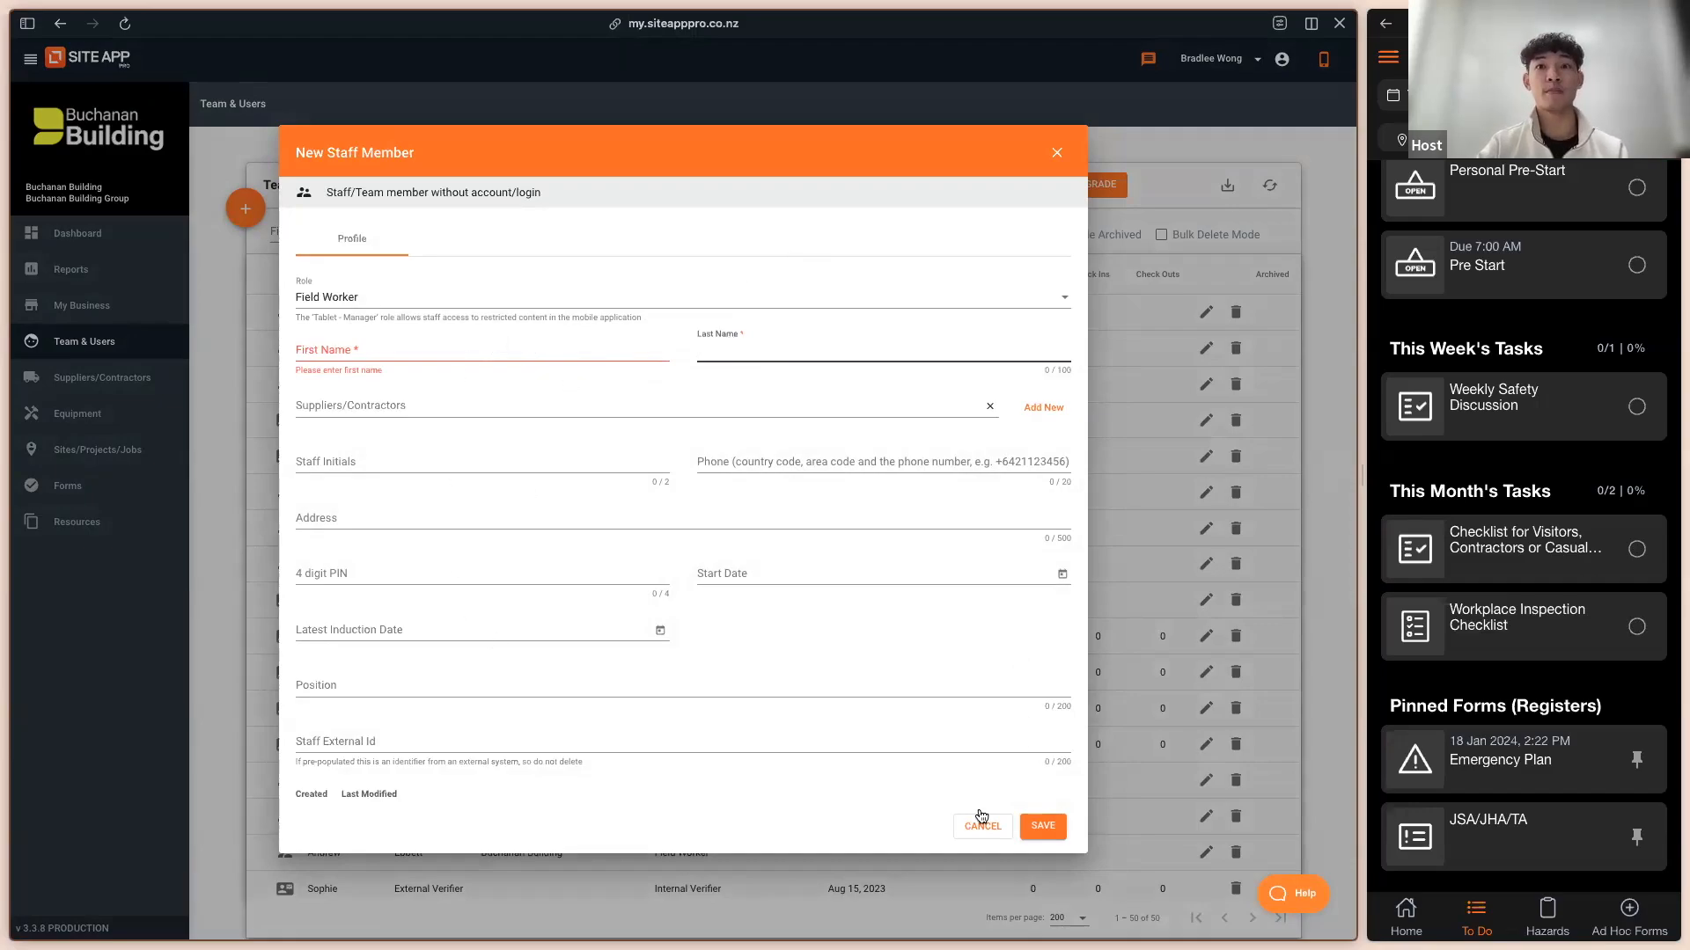
Step: Cancel the new staff member form and examine the Add User Login option in the first listed staff member's record, discarding any changes
click(980, 832)
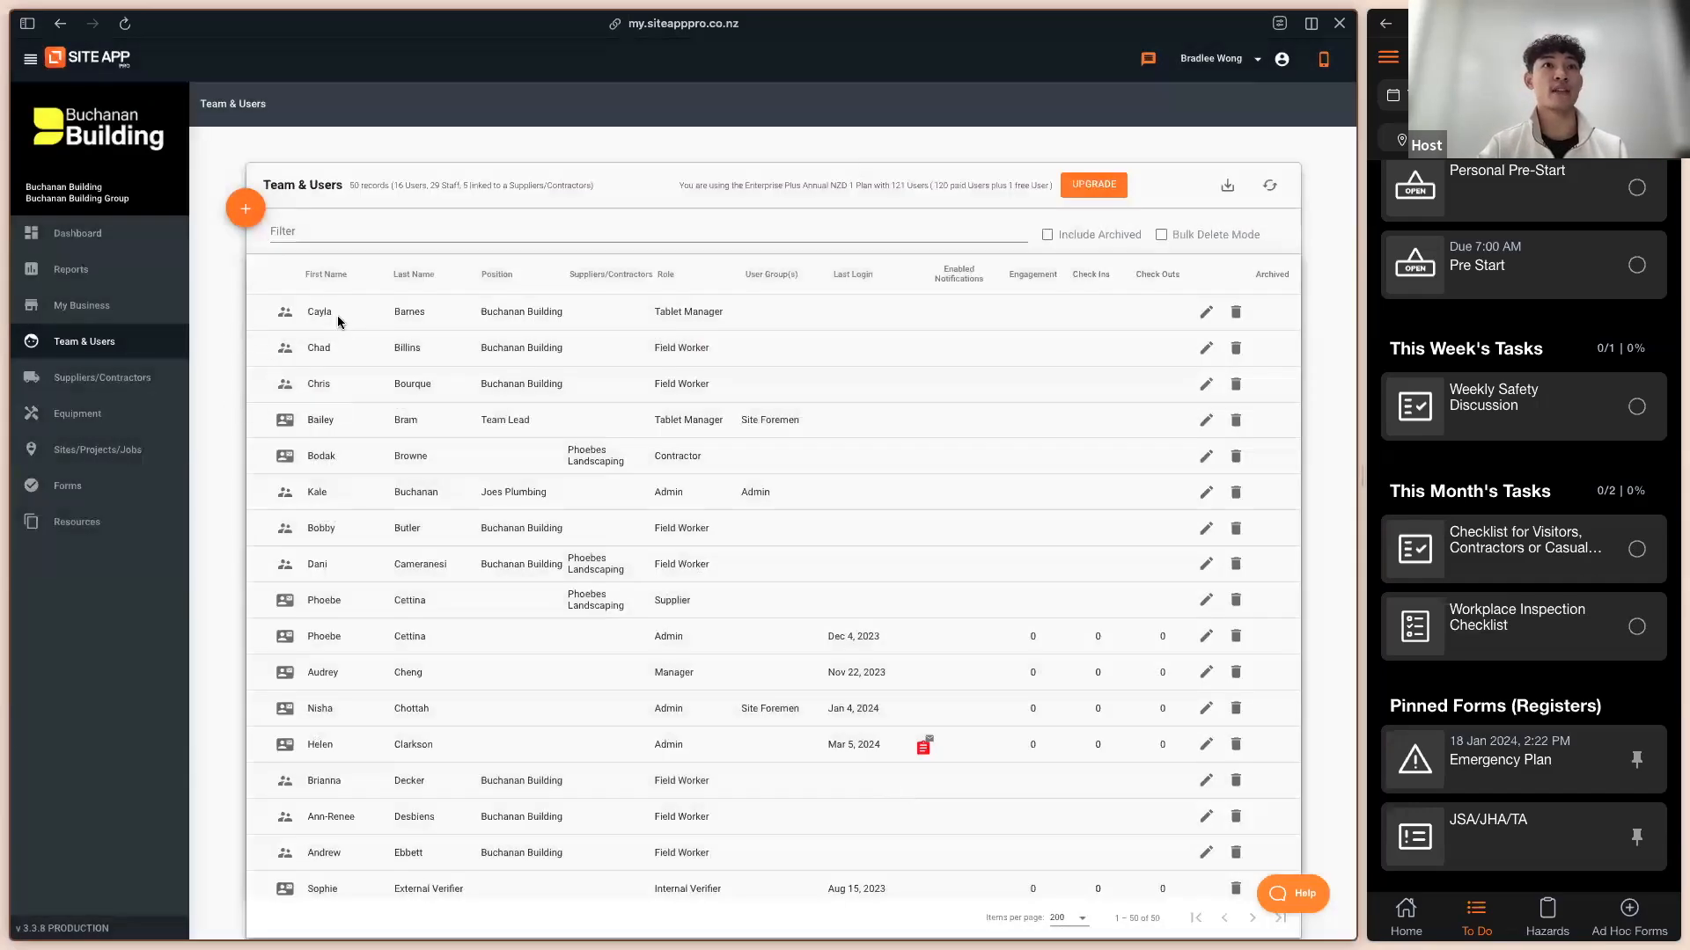
click(1206, 310)
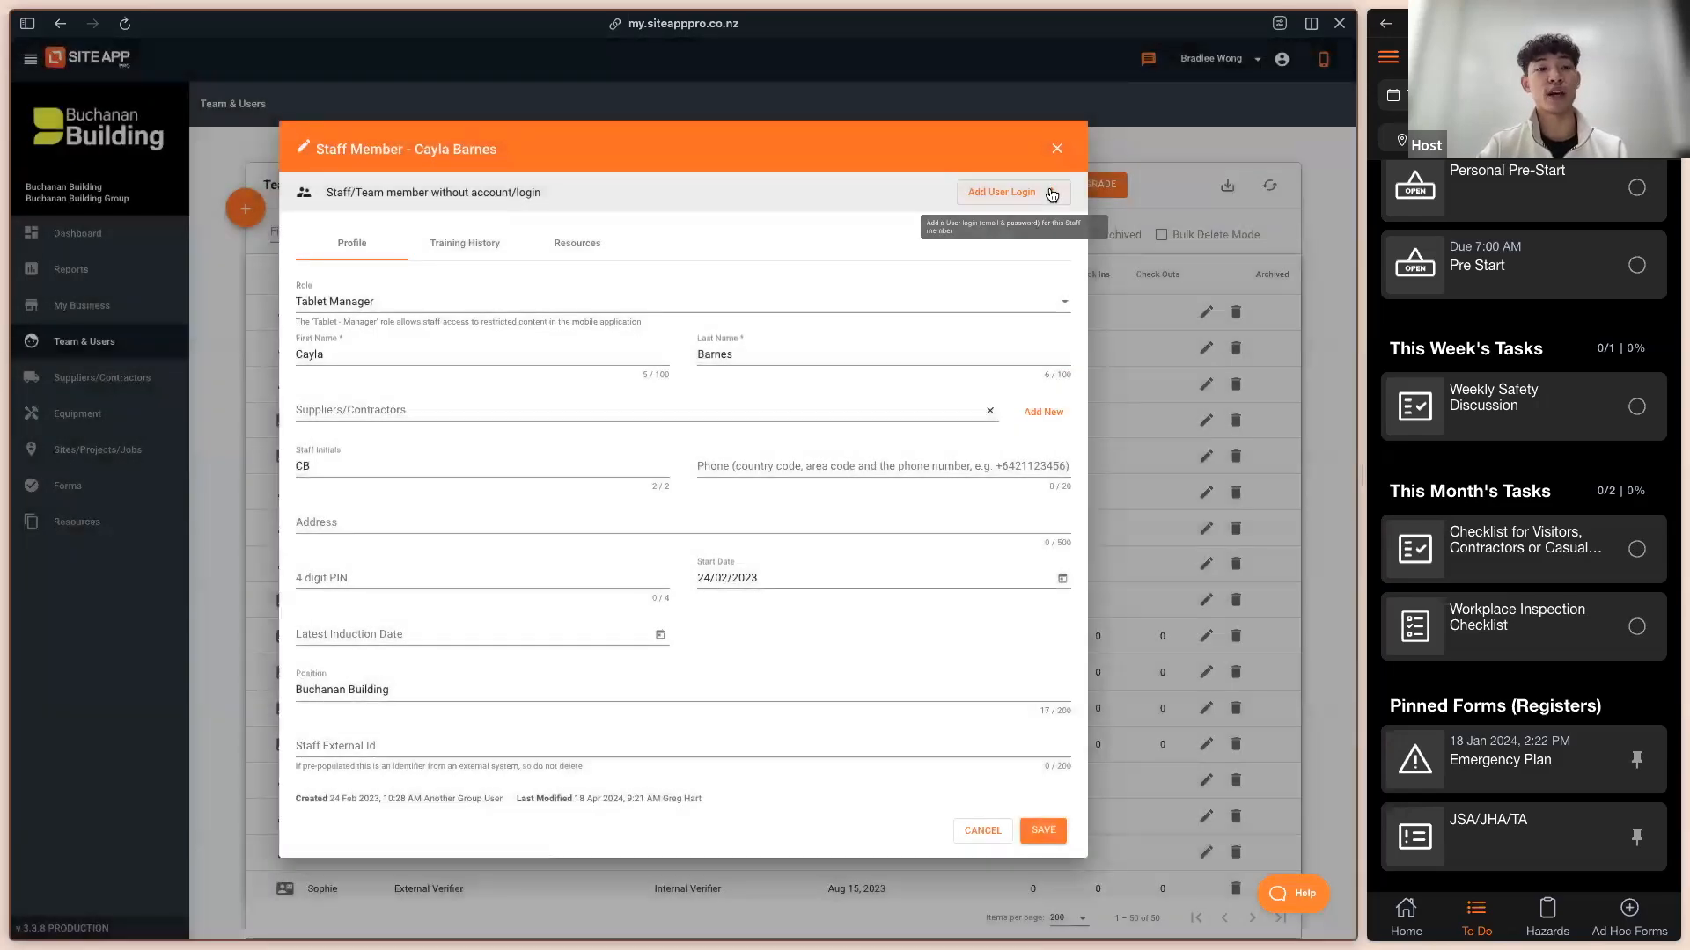
click(1051, 194)
click(860, 308)
click(984, 831)
click(773, 542)
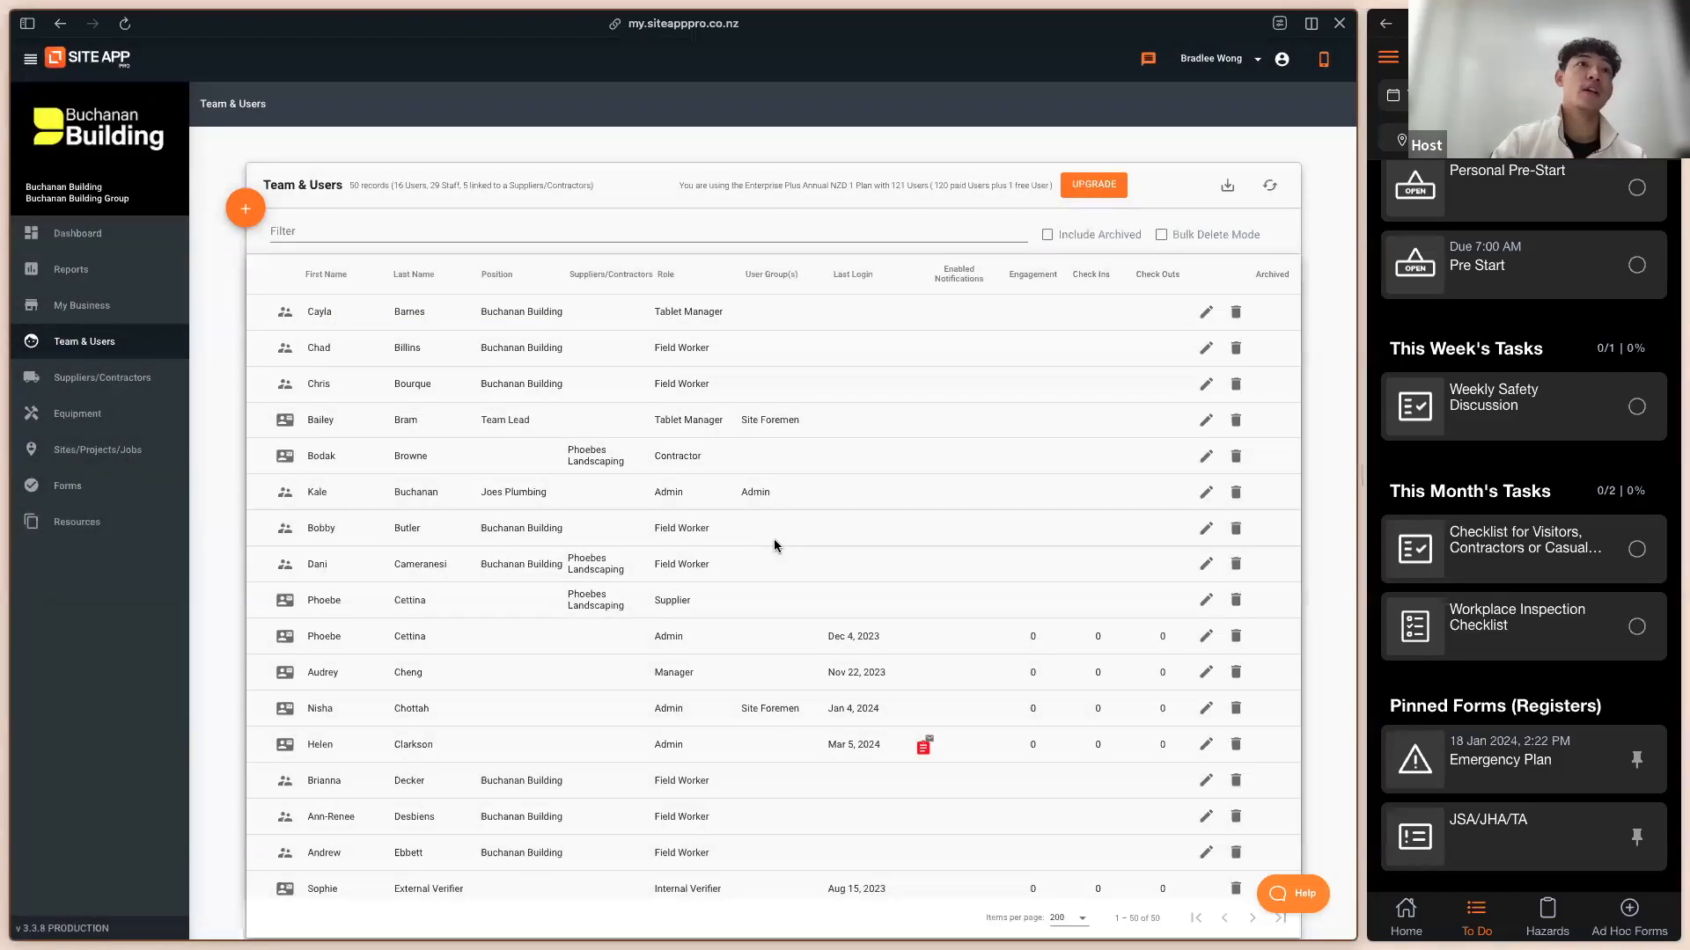
Step: Review the Staff Bulk Upload instructions for creating multiple staff records from a CSV file, and close them
mouse_move(250, 209)
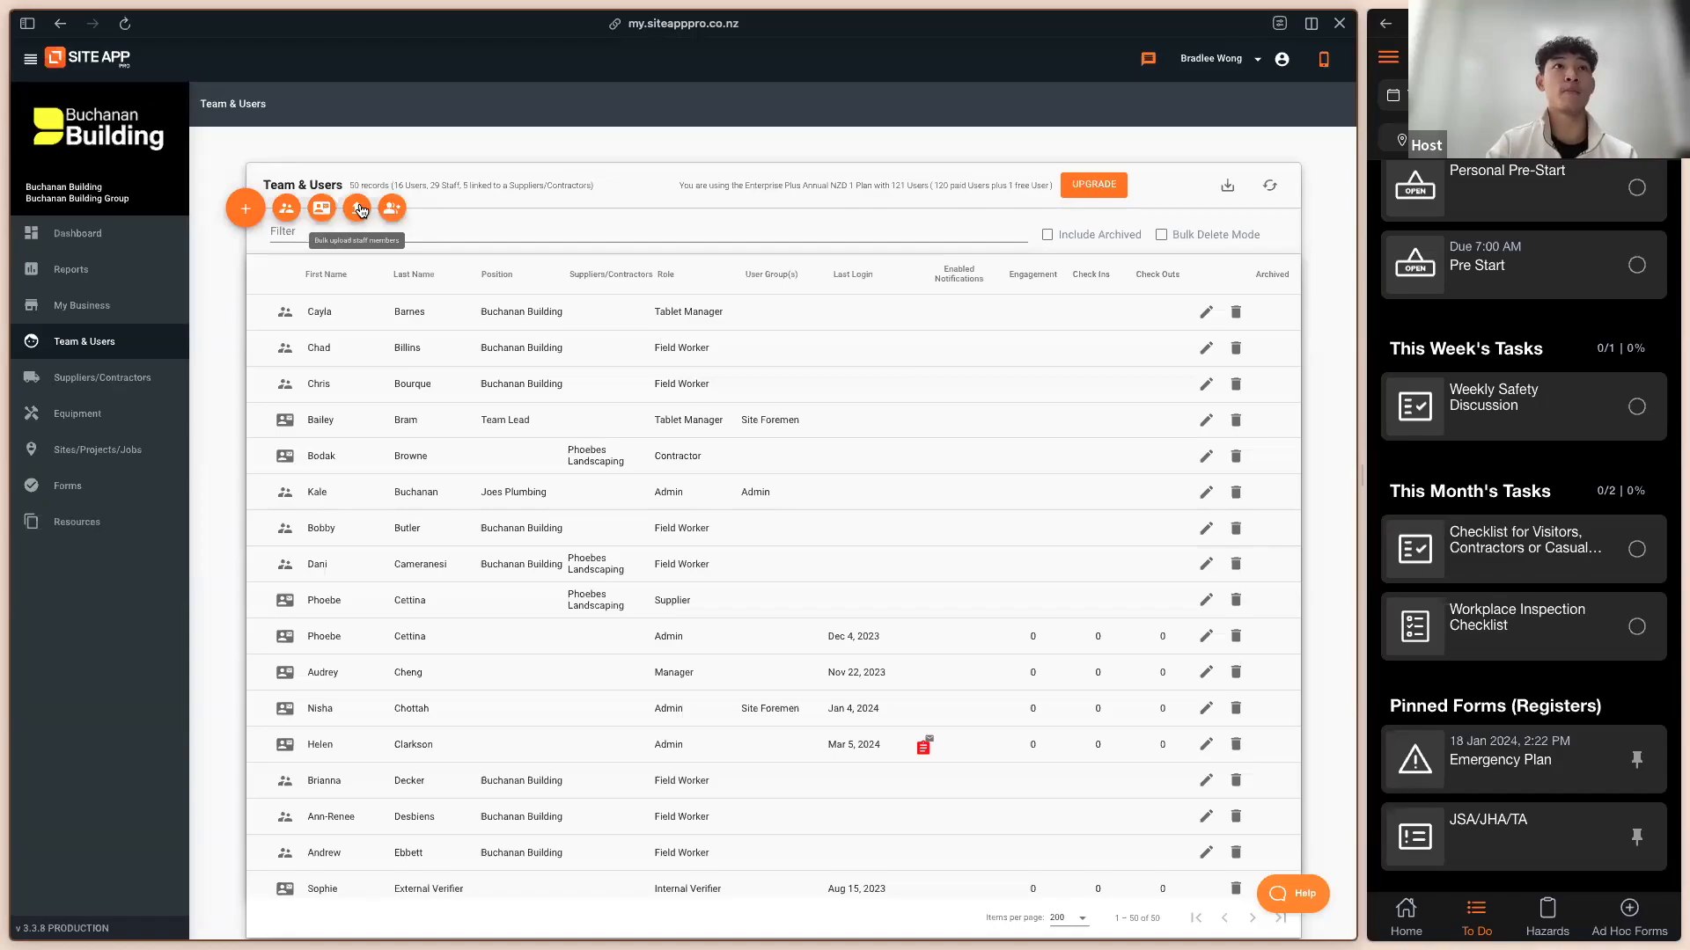
click(361, 210)
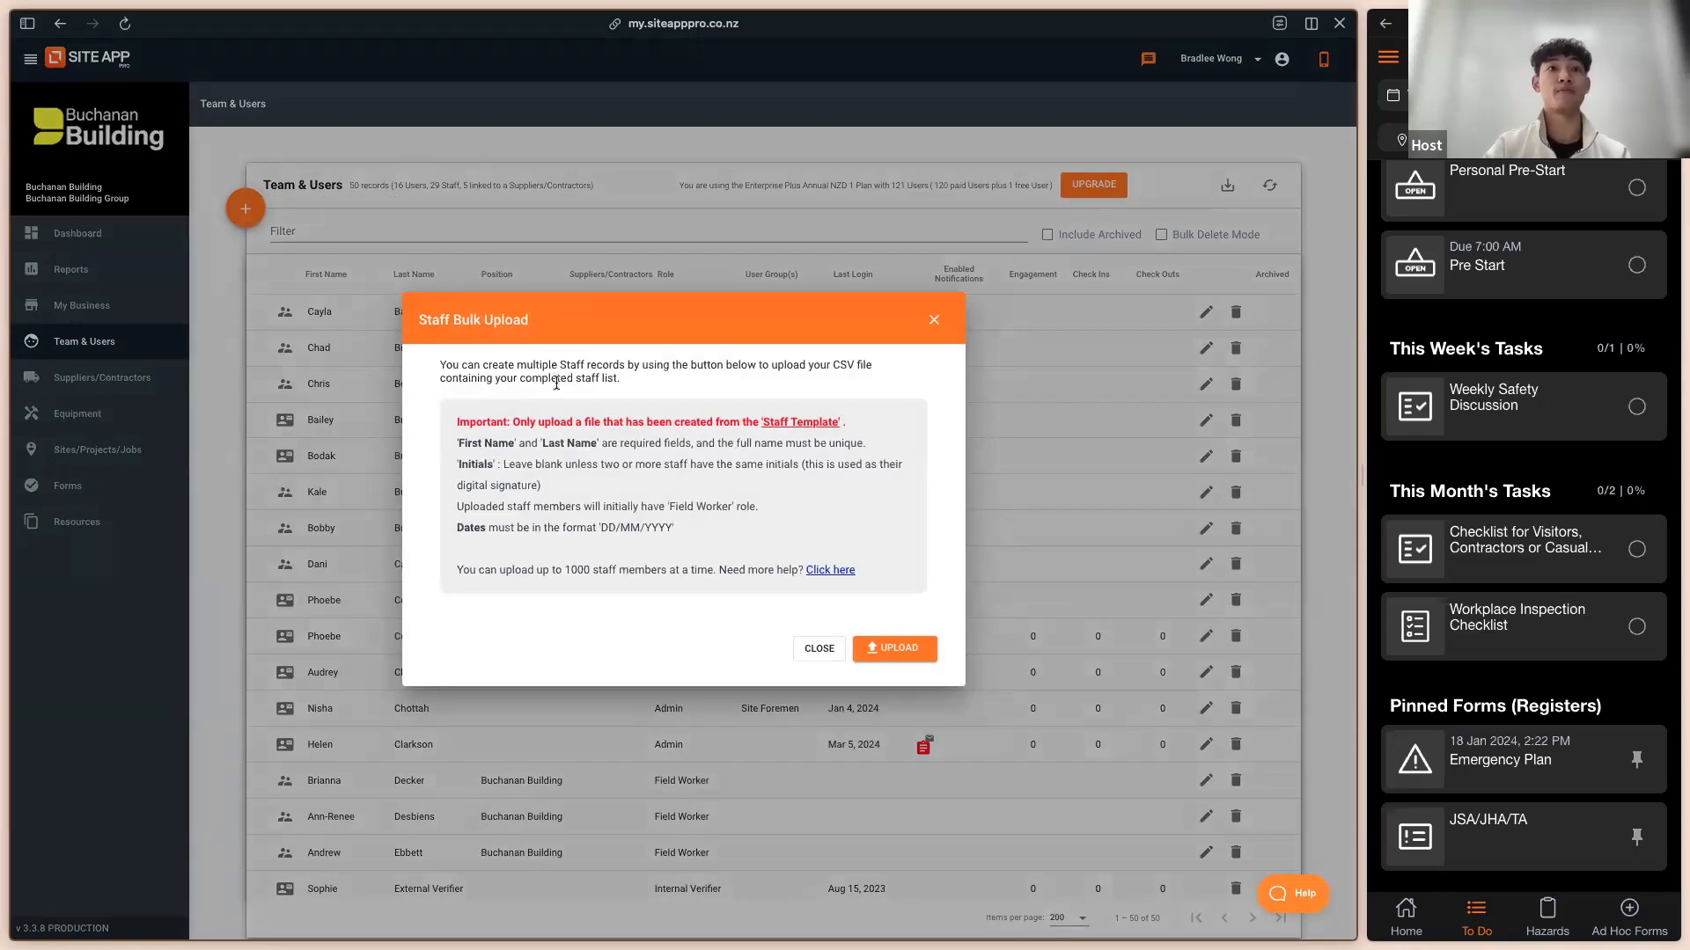
click(818, 650)
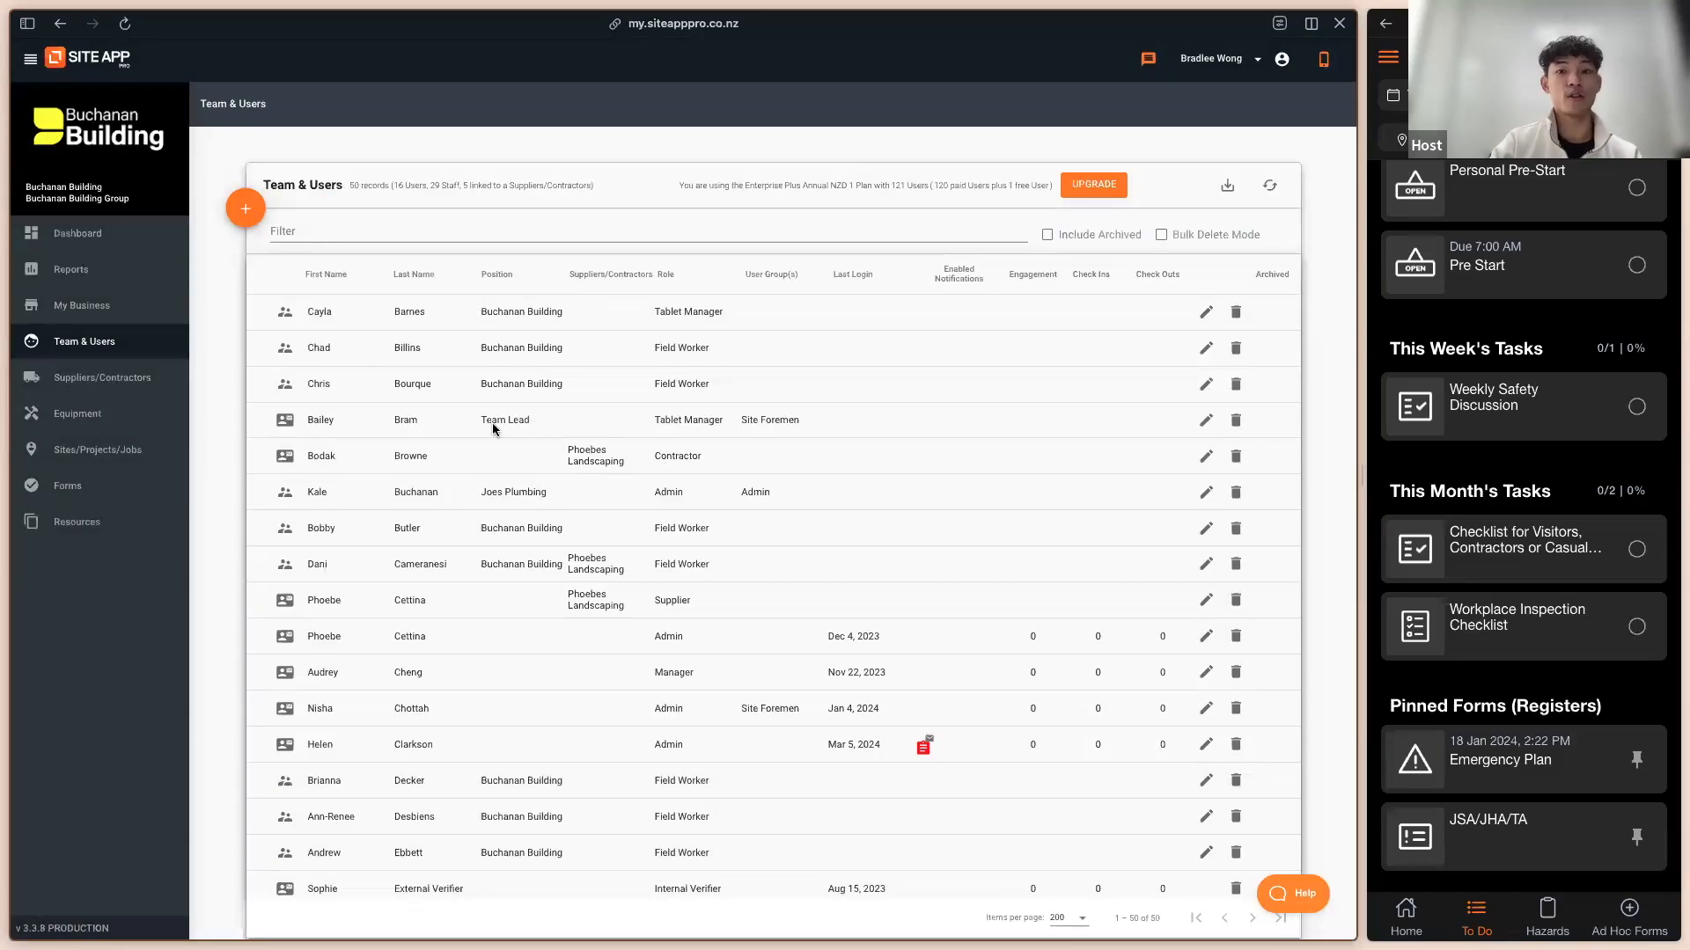
Step: Return to the mobile app's home screen, widen the mobile view slightly, and select the Bungalow Renovation site
click(1407, 916)
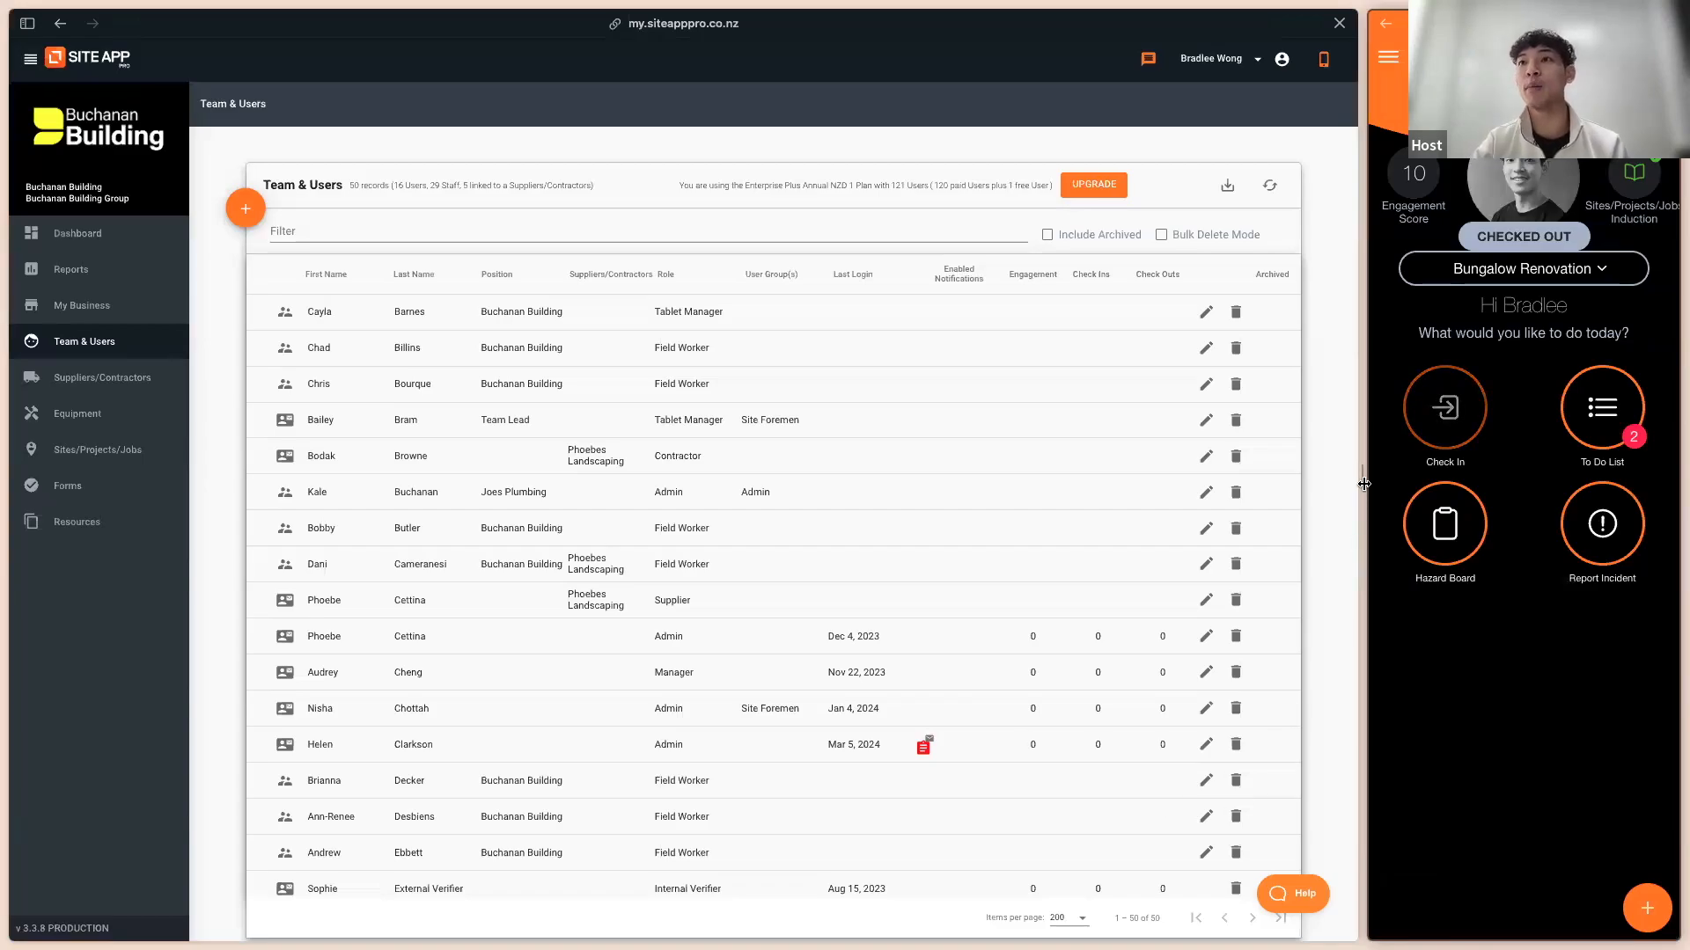
drag(1358, 483, 1340, 482)
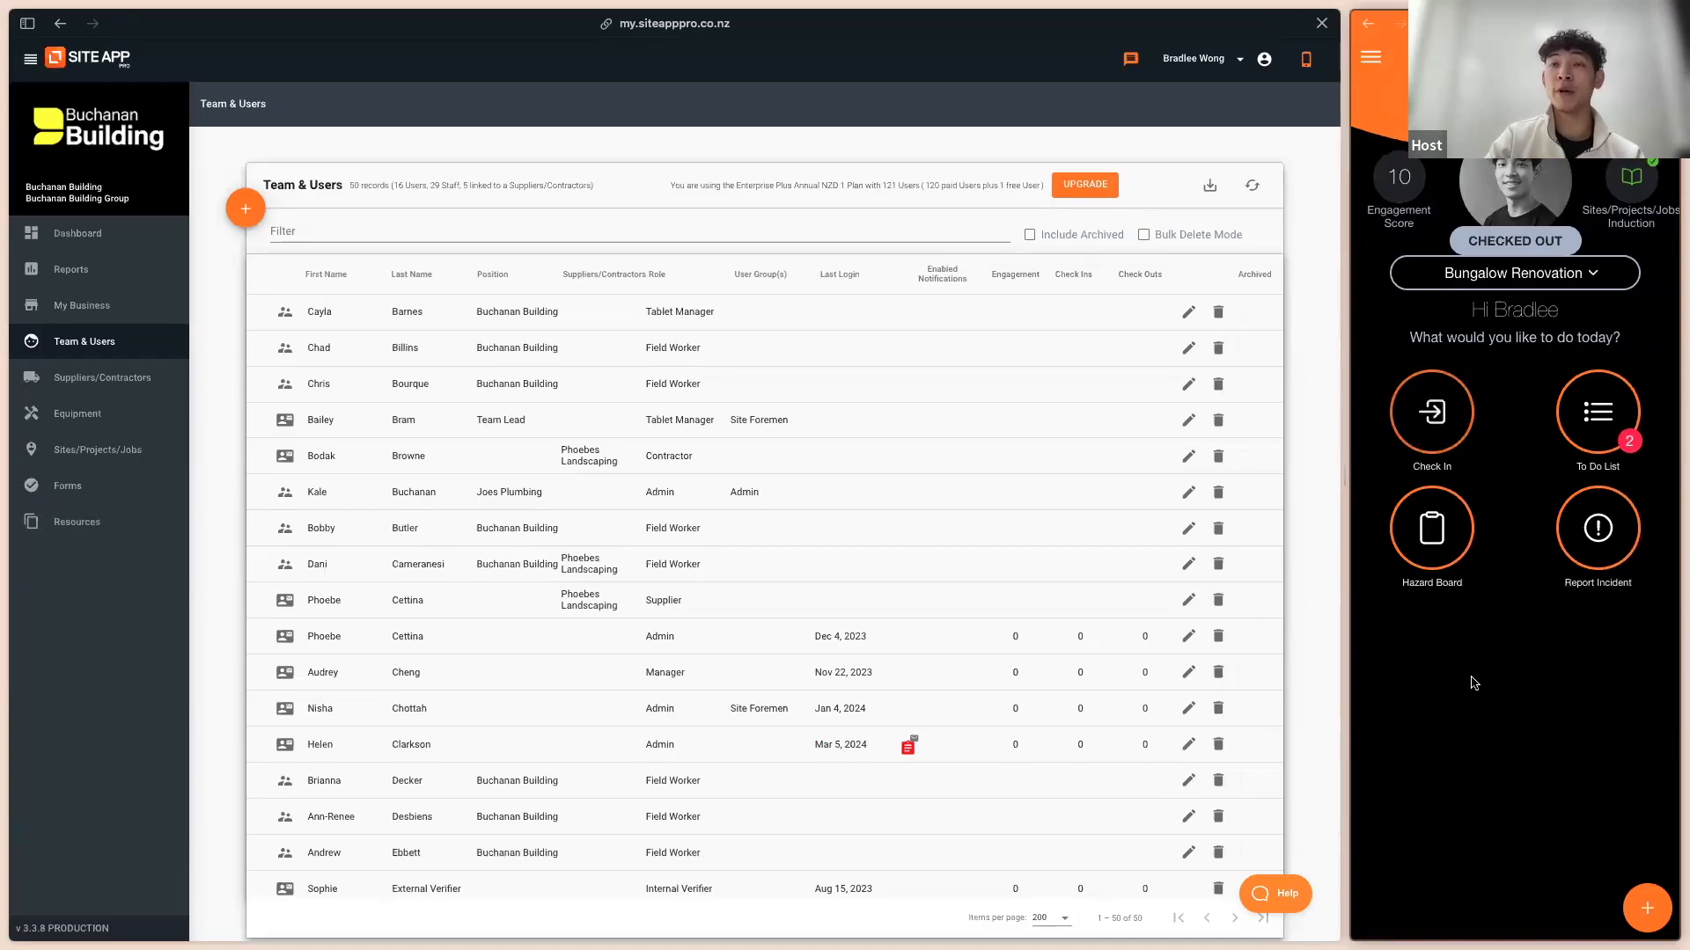
click(1508, 272)
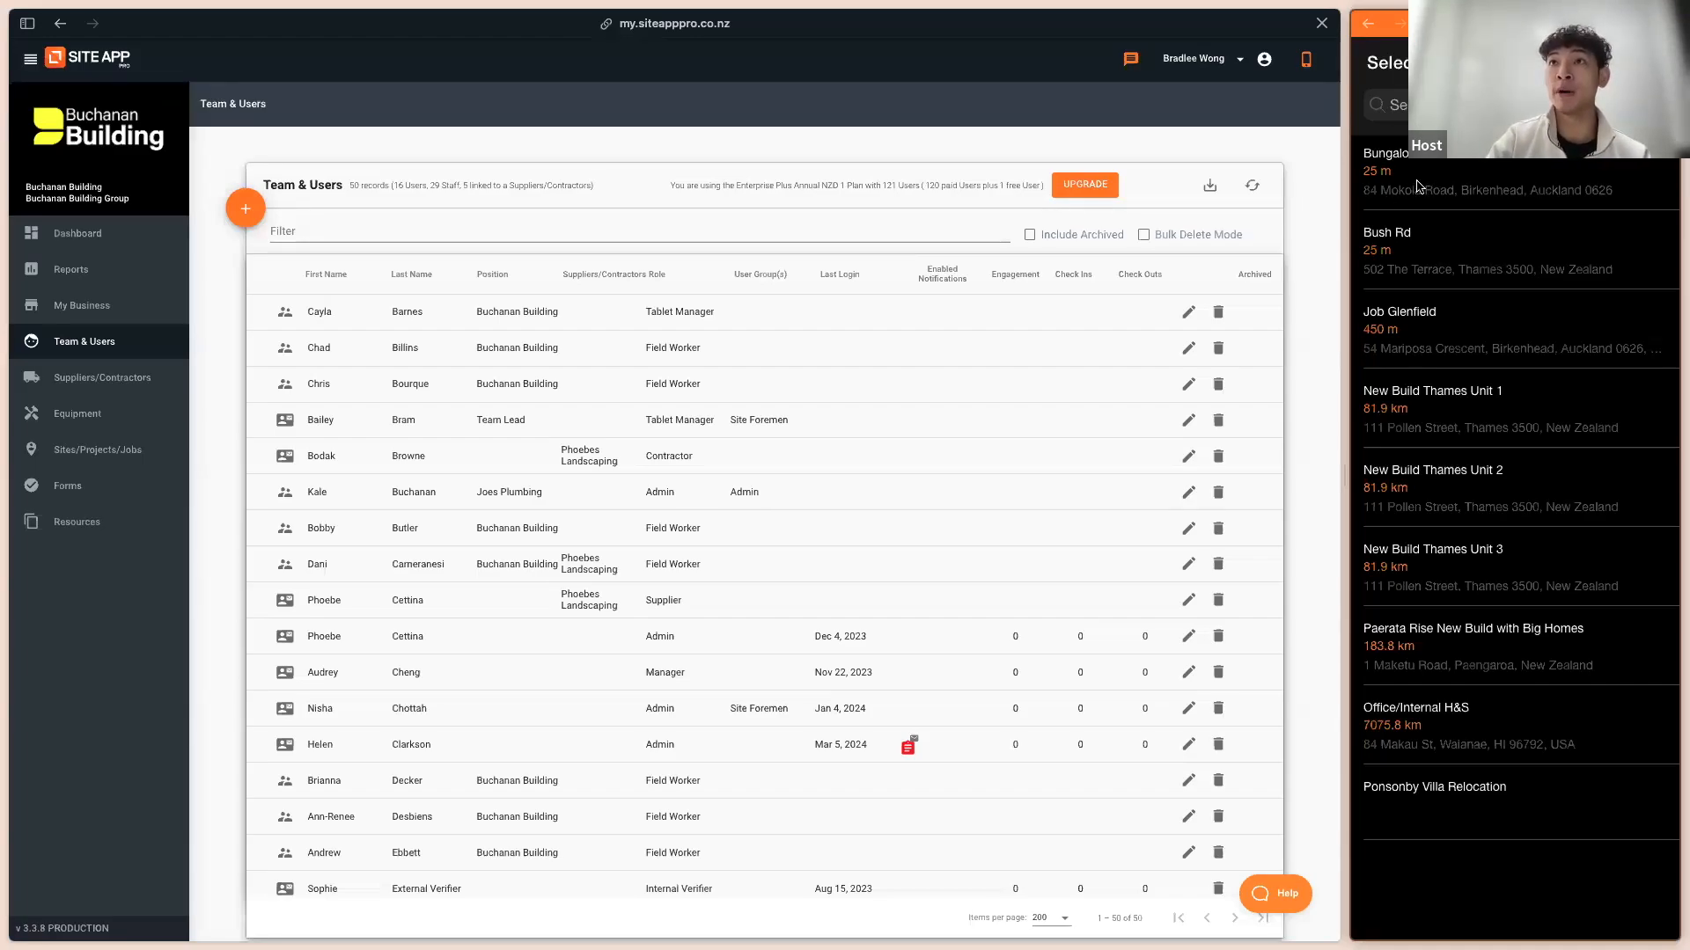
click(1417, 185)
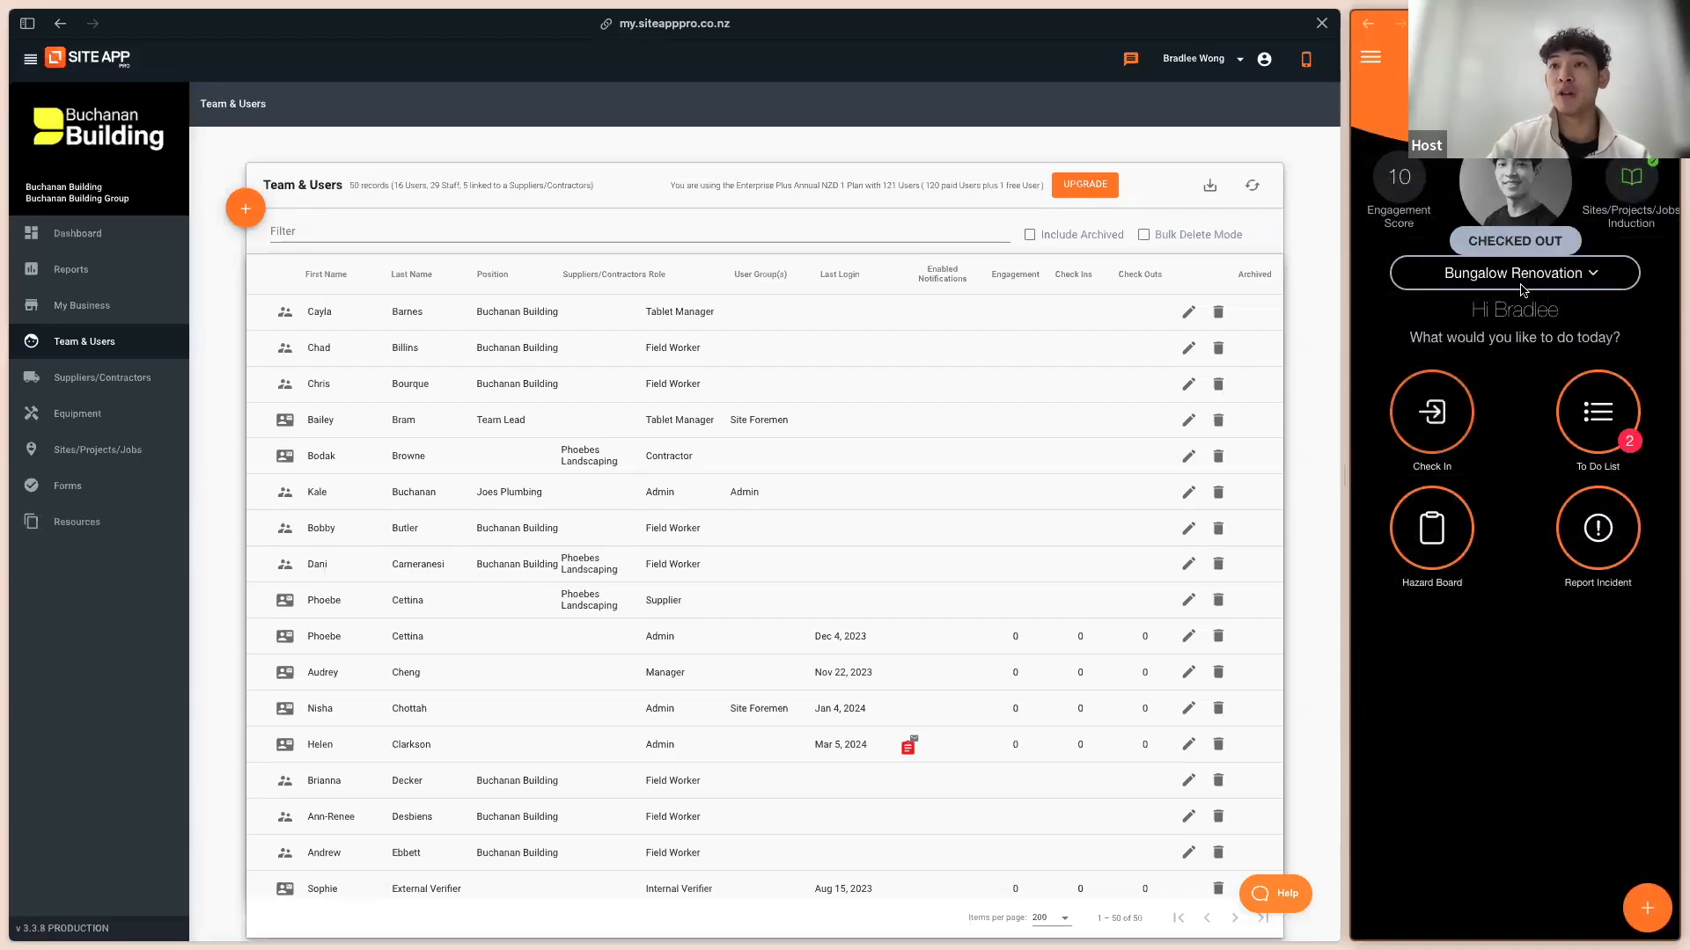
Step: Start a check-in at Bungalow Renovation and answer Yes to all four pre-start questions
click(1443, 422)
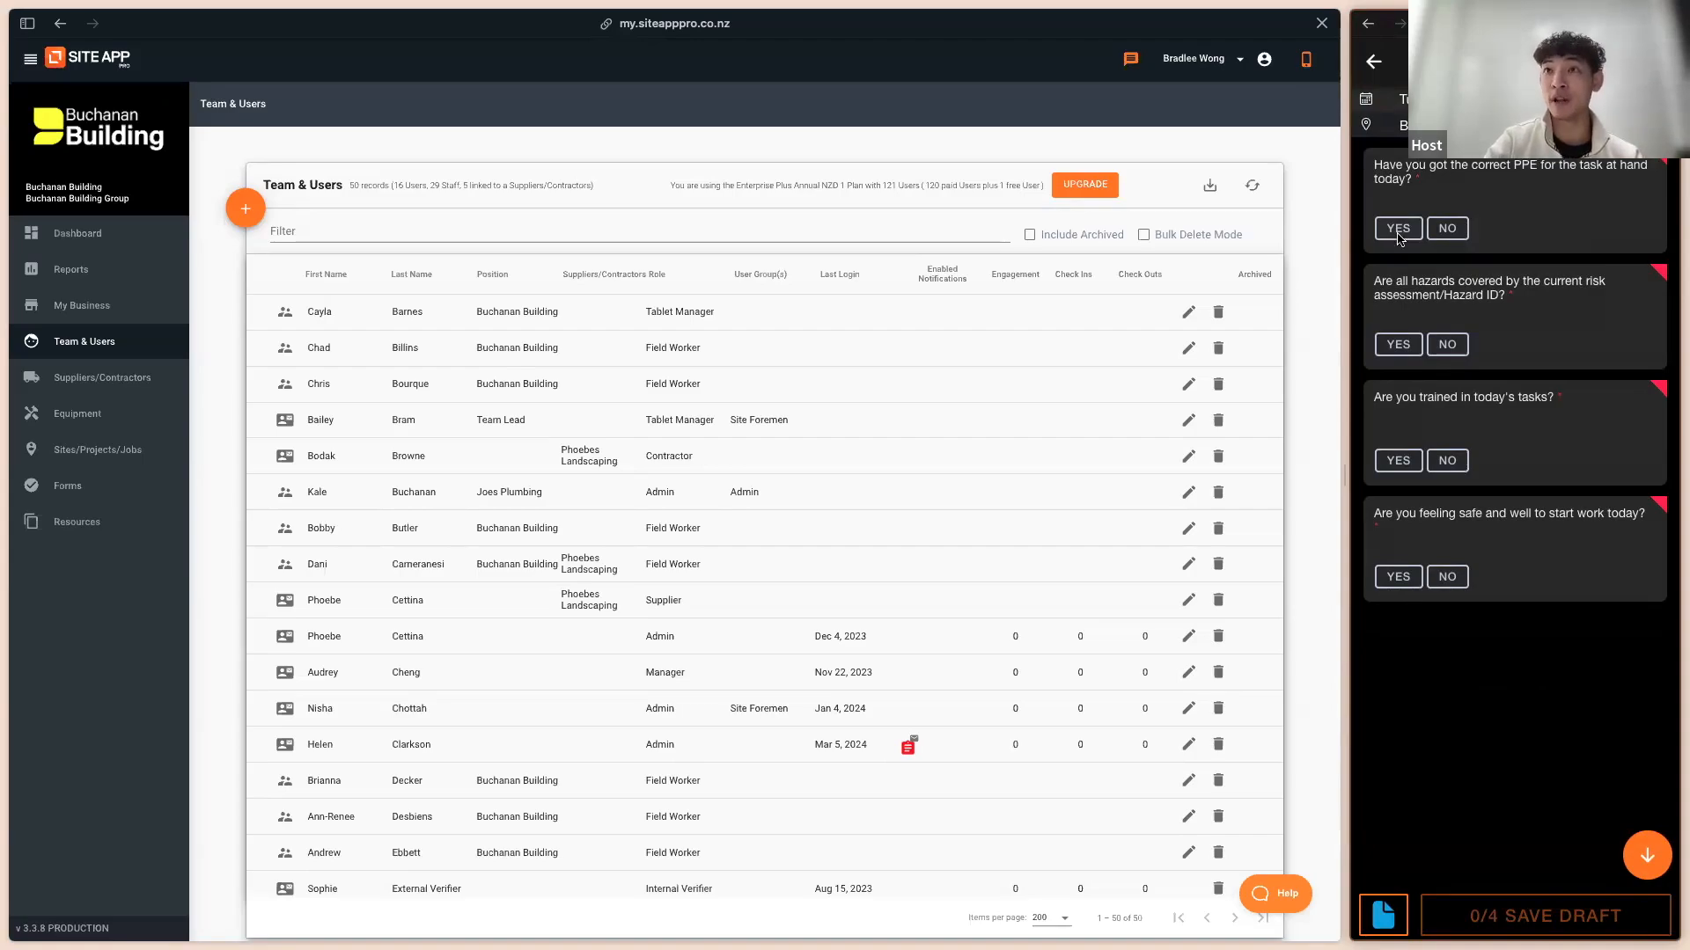
click(1399, 232)
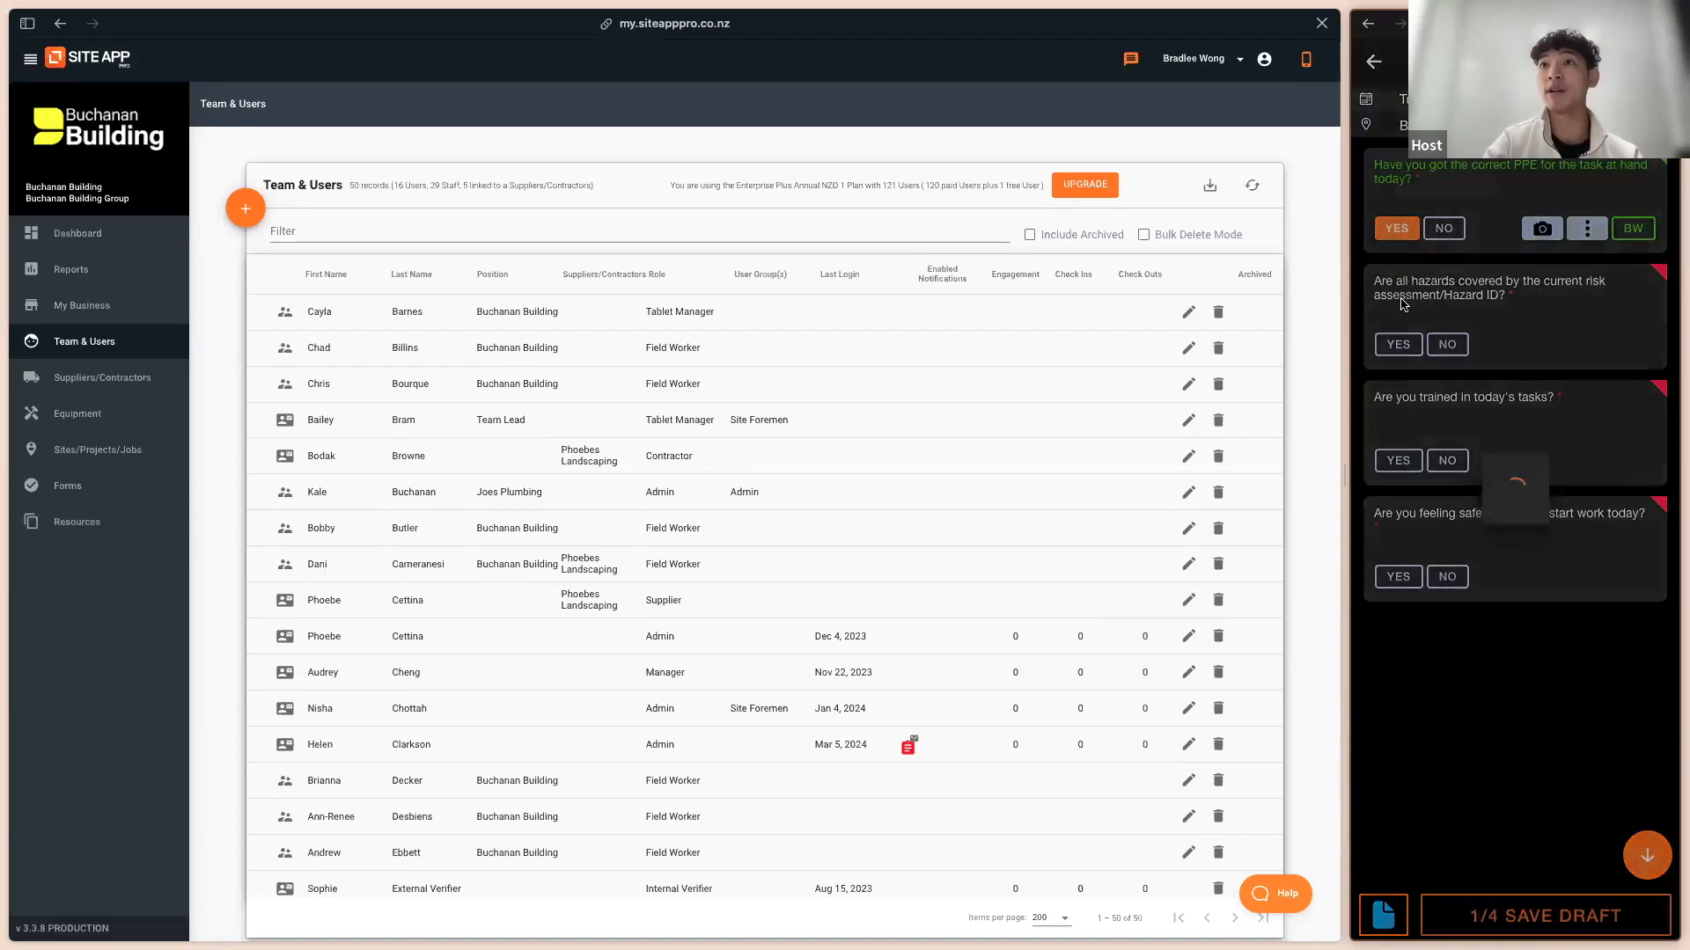
click(1400, 352)
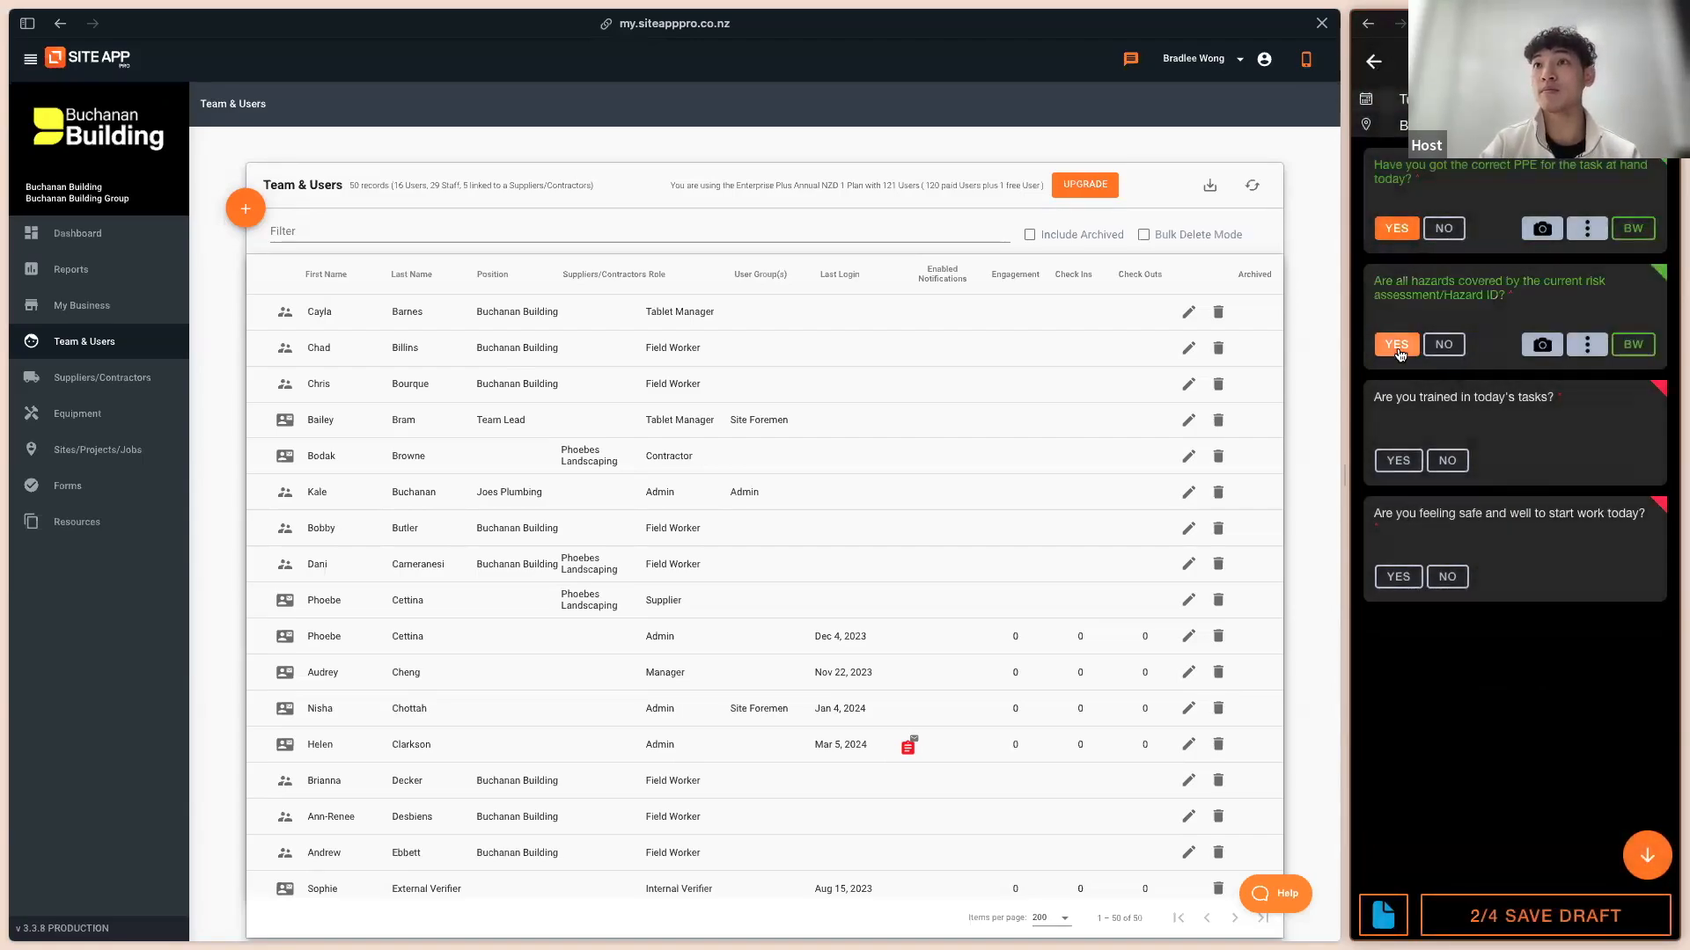
click(1408, 462)
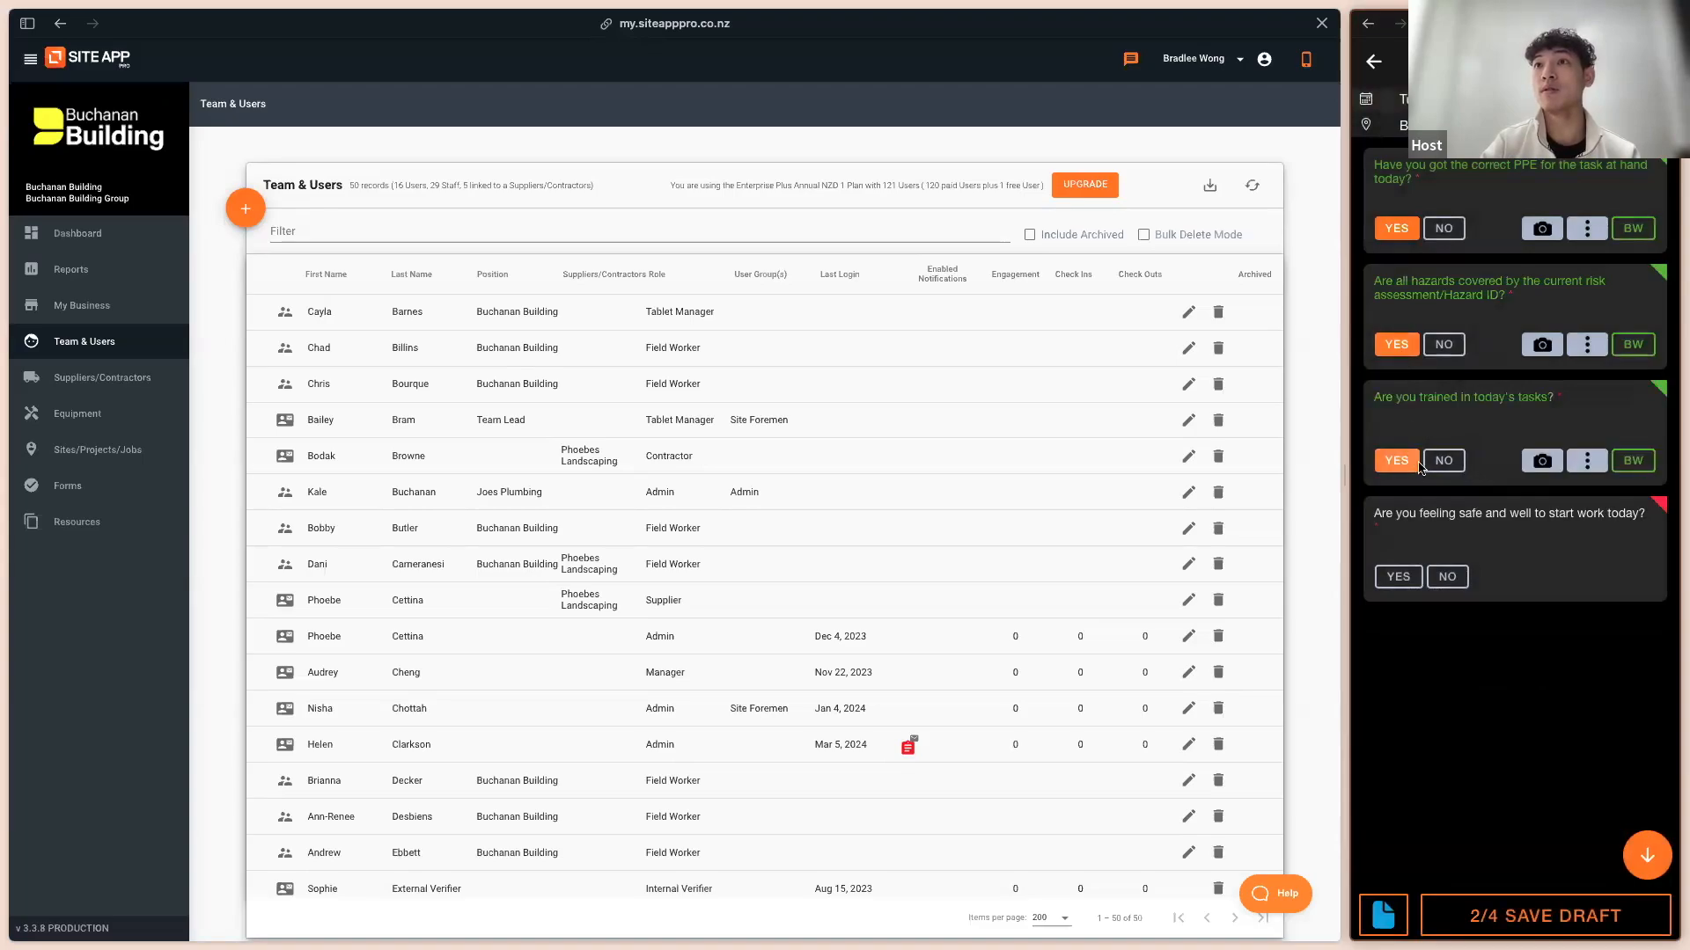
click(1406, 576)
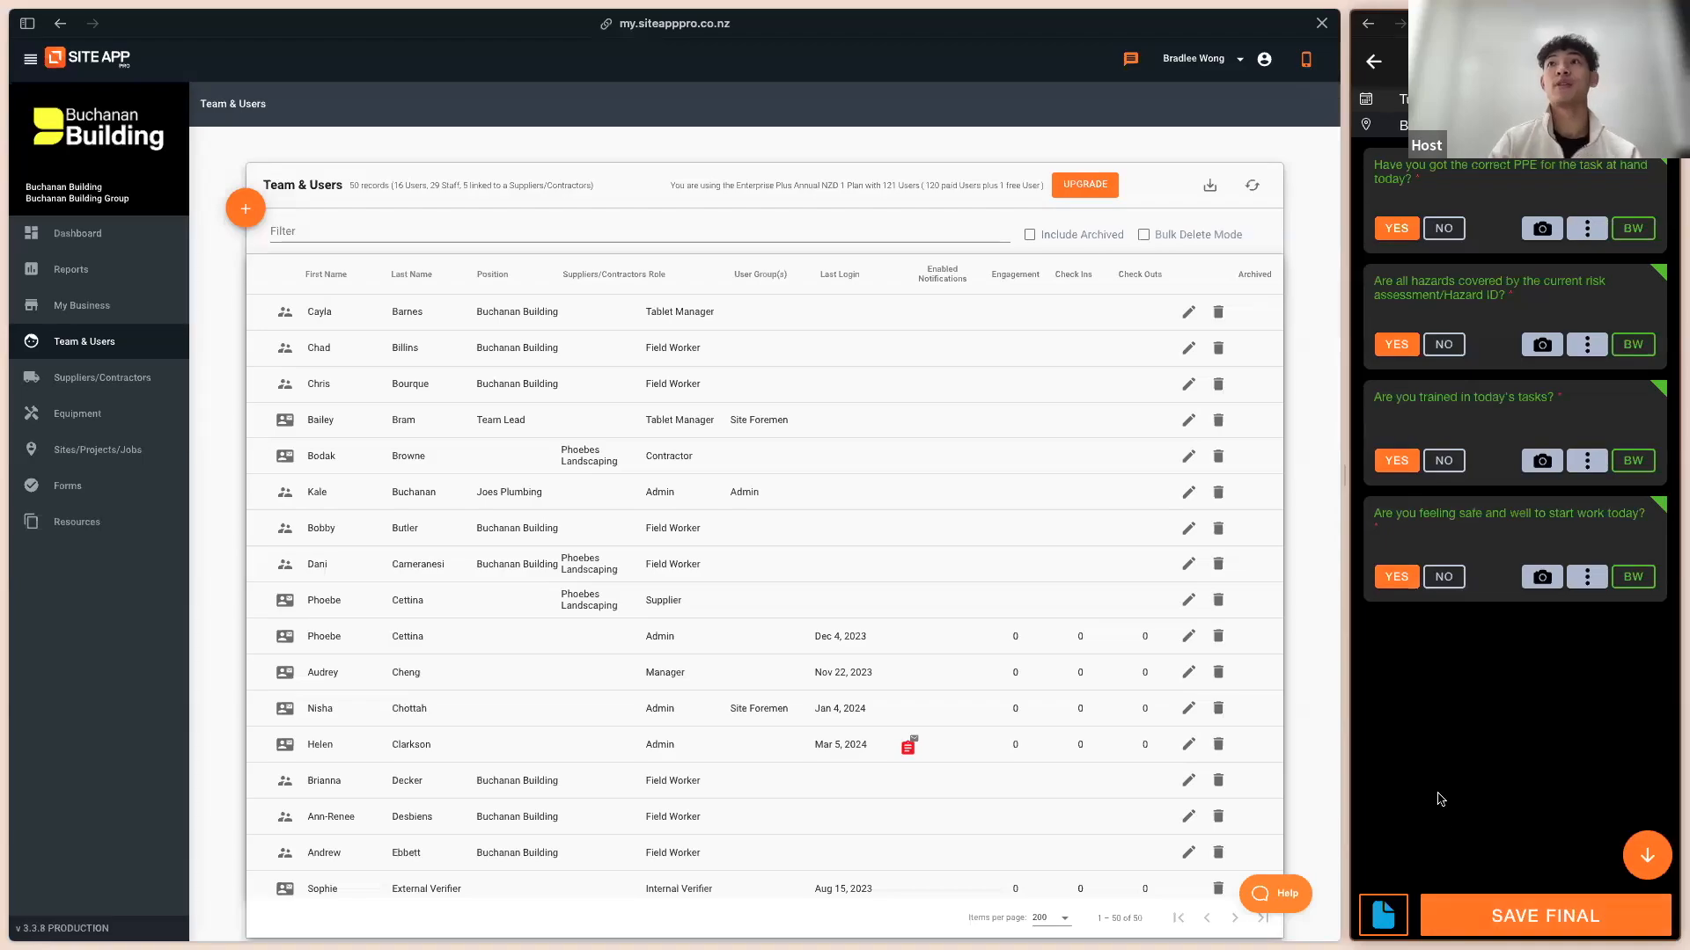
Step: View the pre-start form's notes page and the PPE question's photo upload page, closing each without adding anything
click(1384, 918)
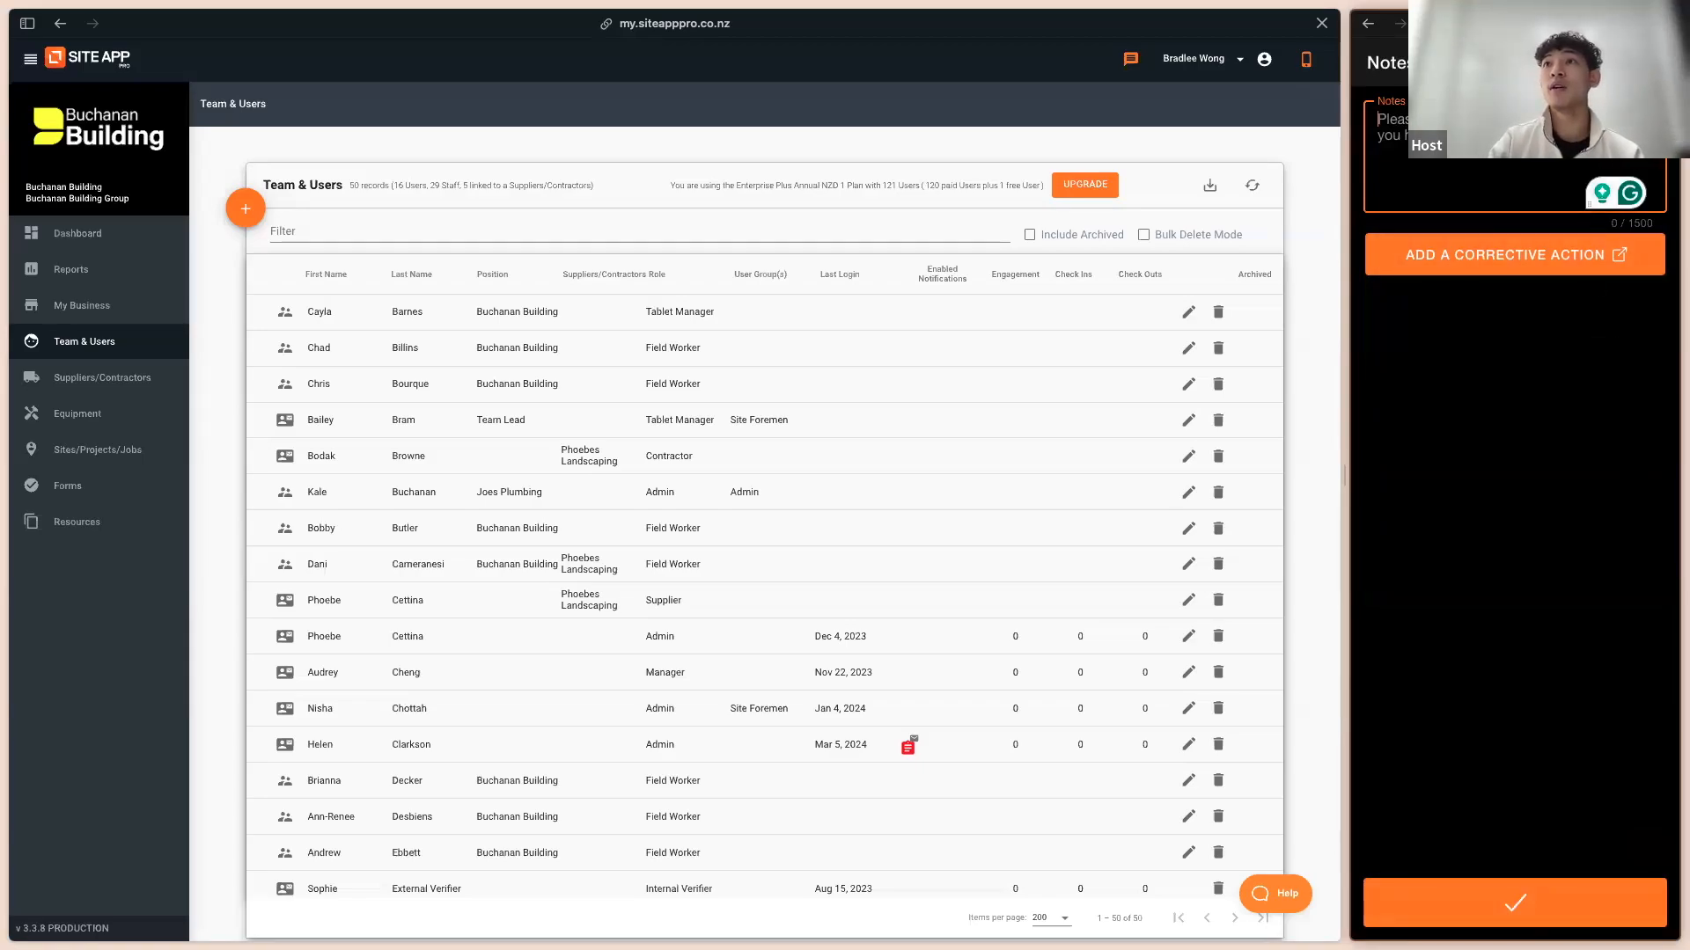
click(1648, 62)
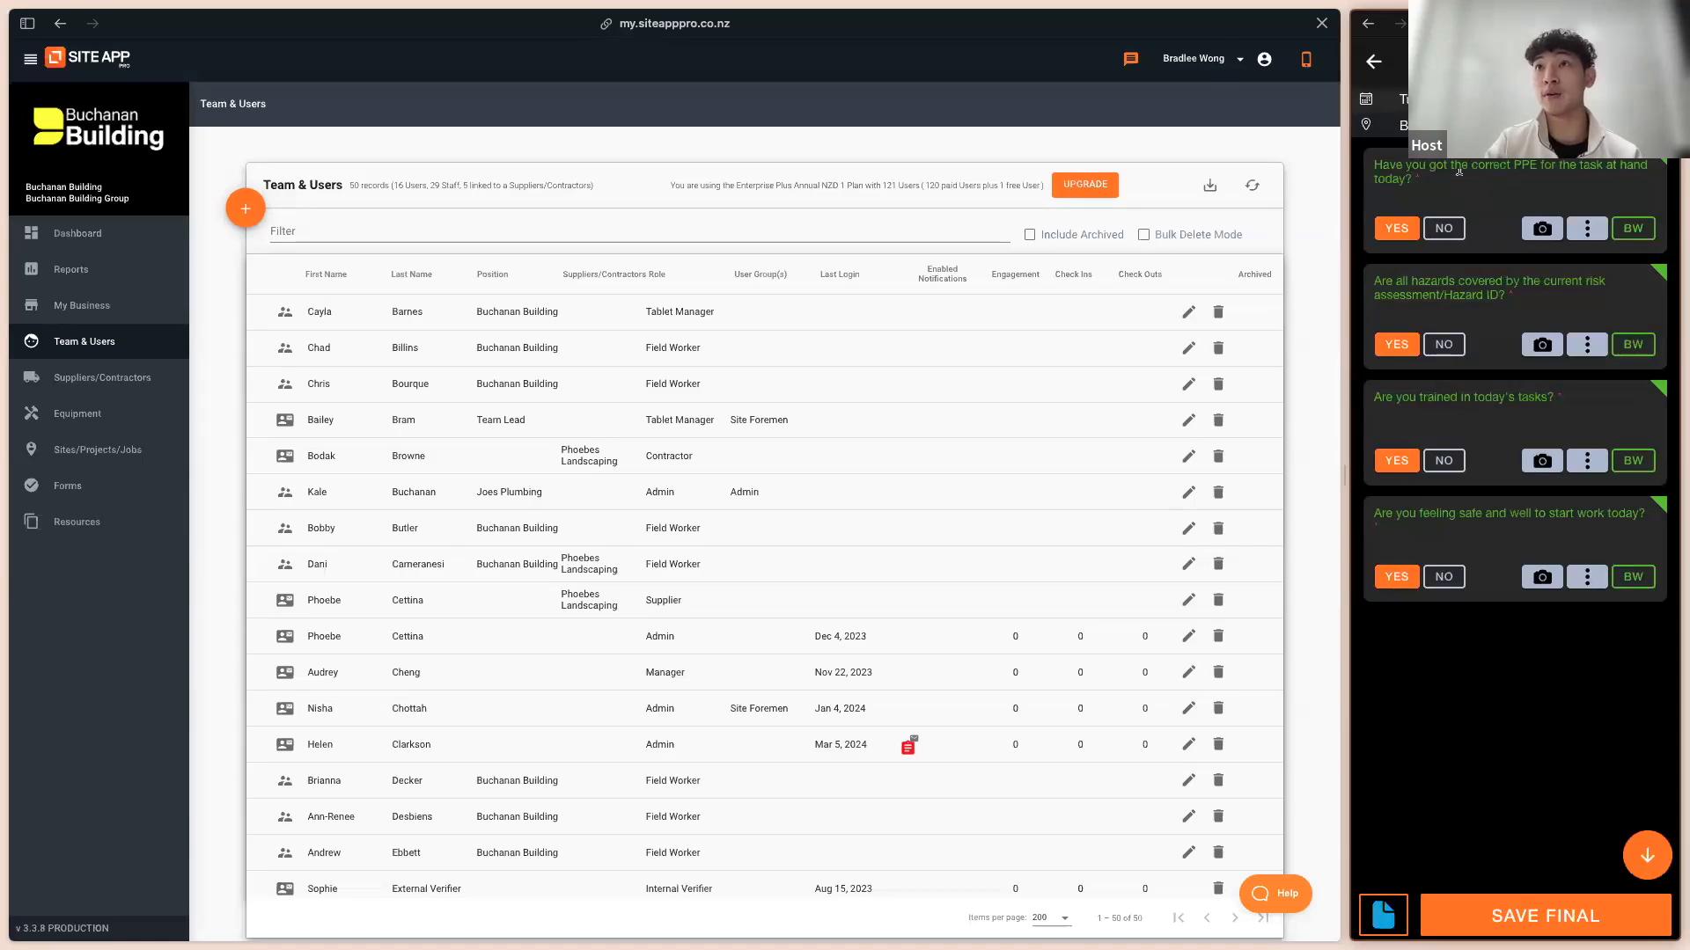
click(1543, 232)
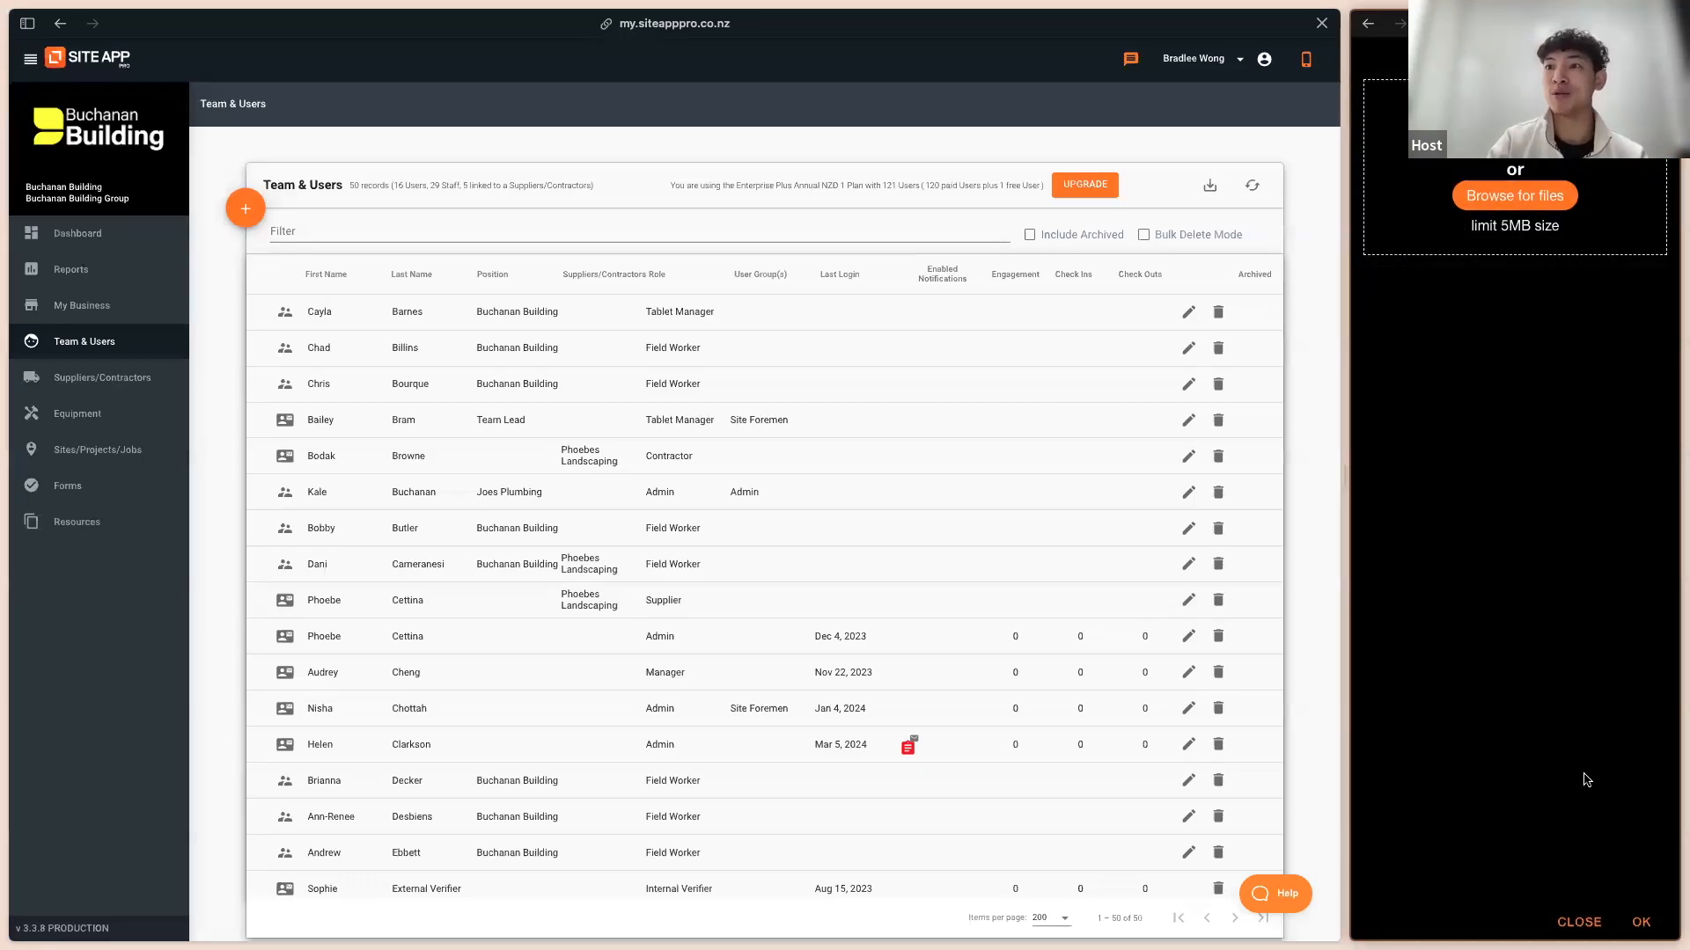
click(1575, 922)
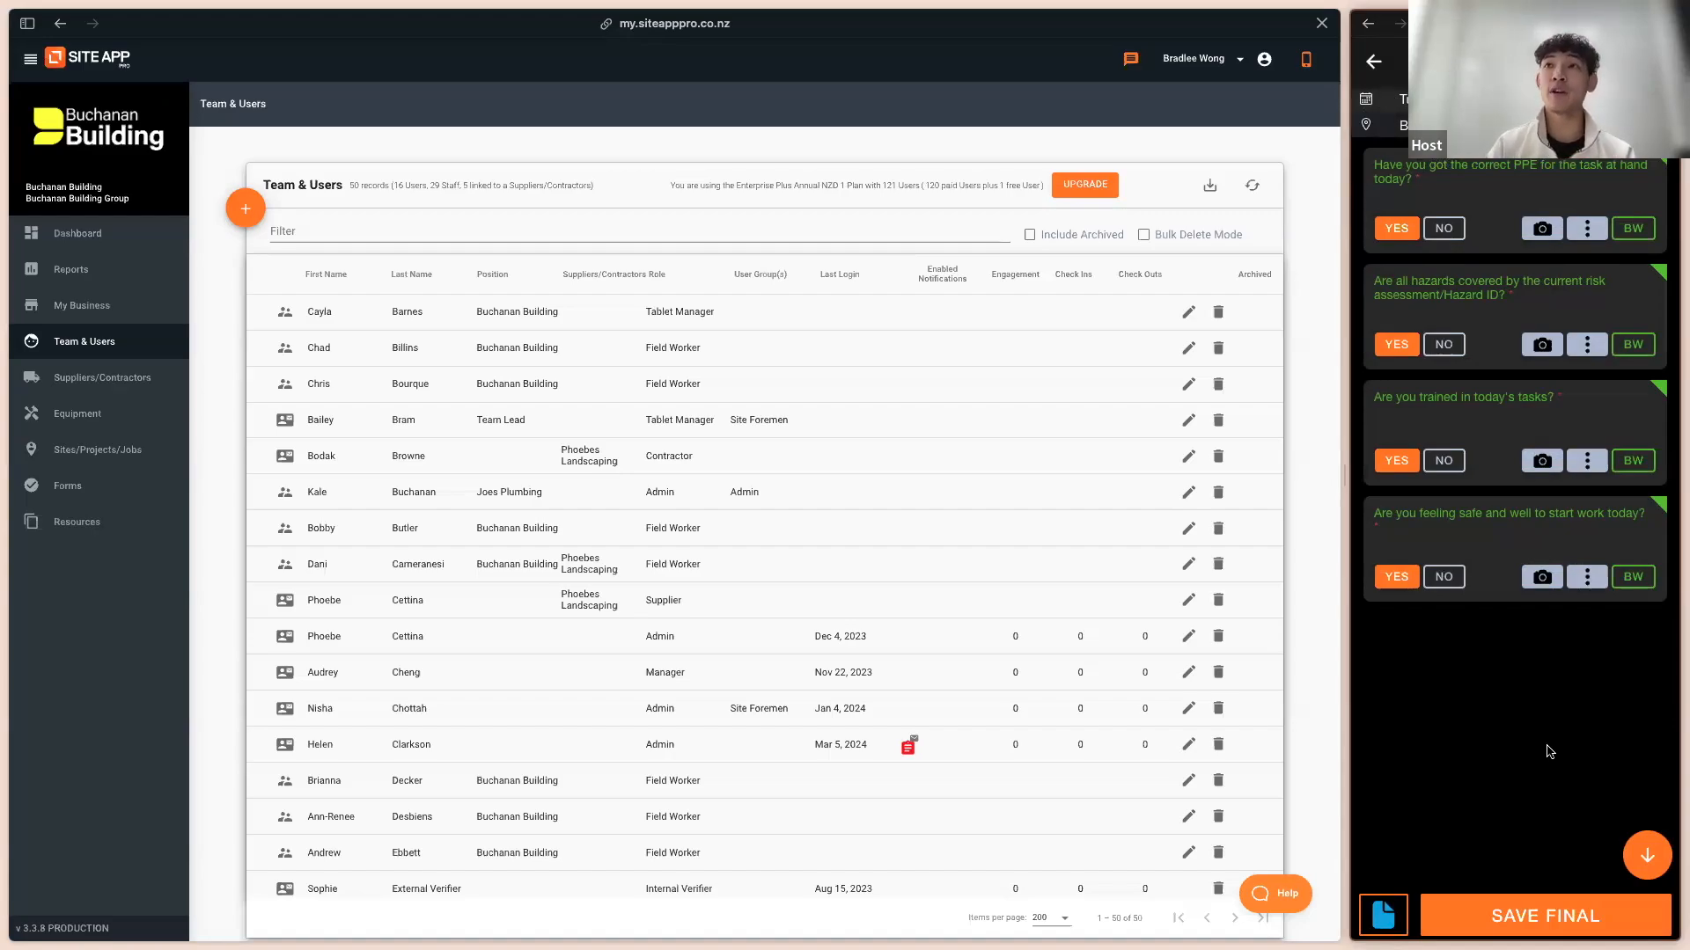
Step: Change the PPE question's answer to No and add a corrective action reading "please get 1 more hard hat"
click(1452, 230)
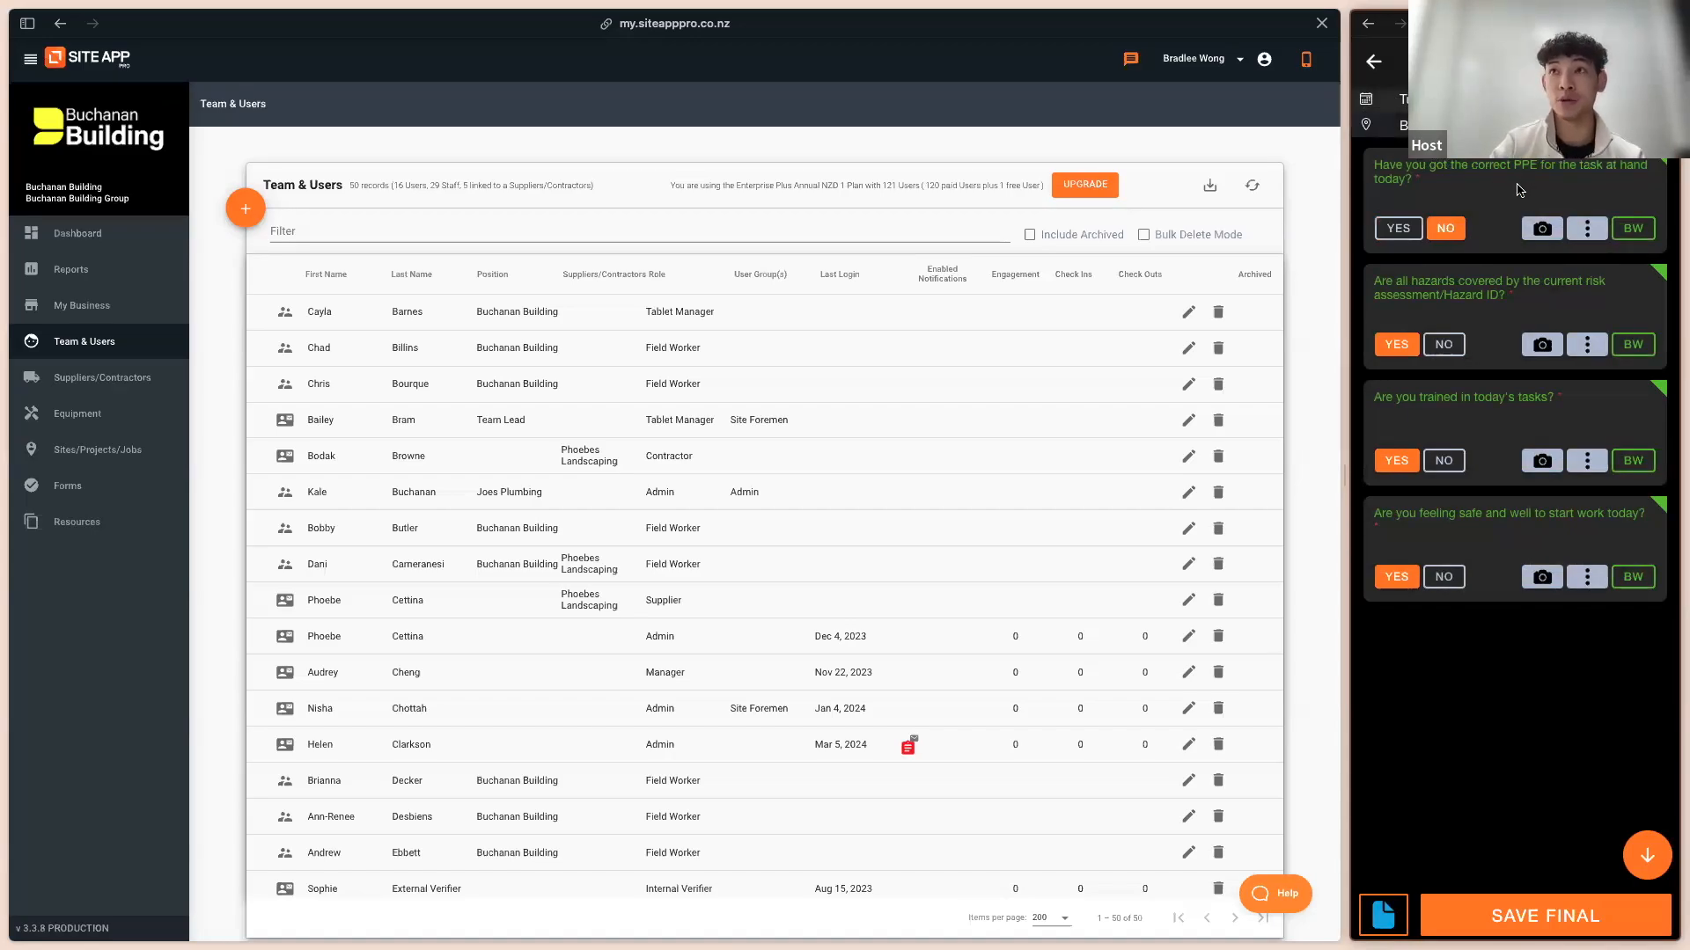
click(1587, 229)
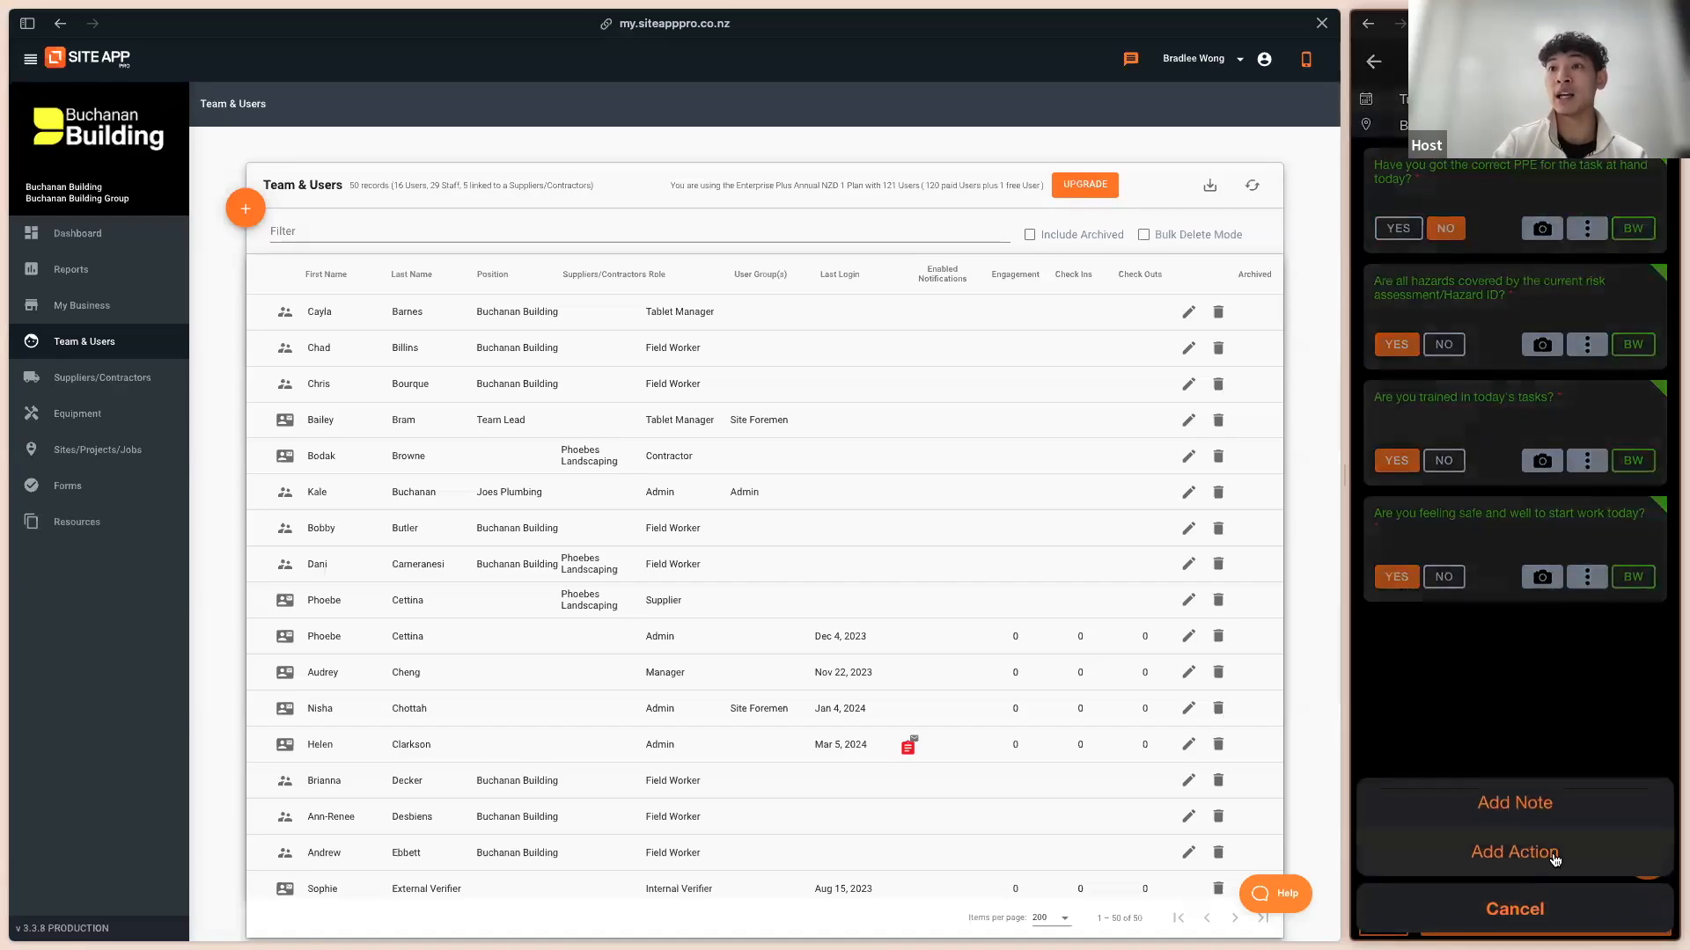
click(1503, 853)
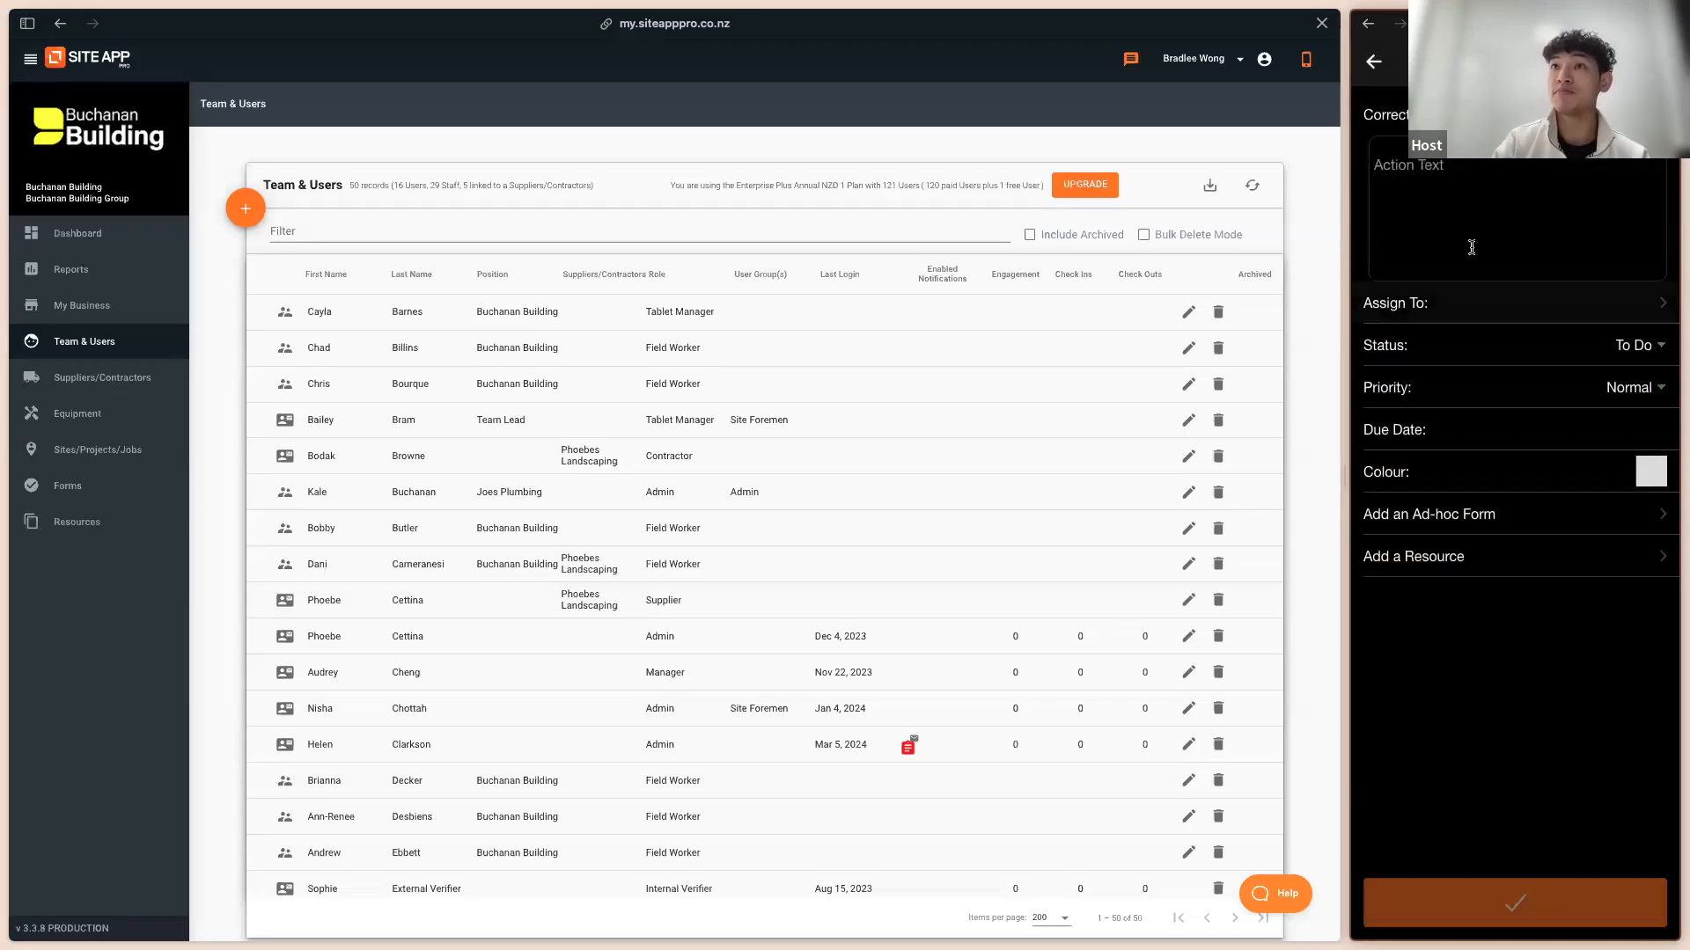
click(1466, 229)
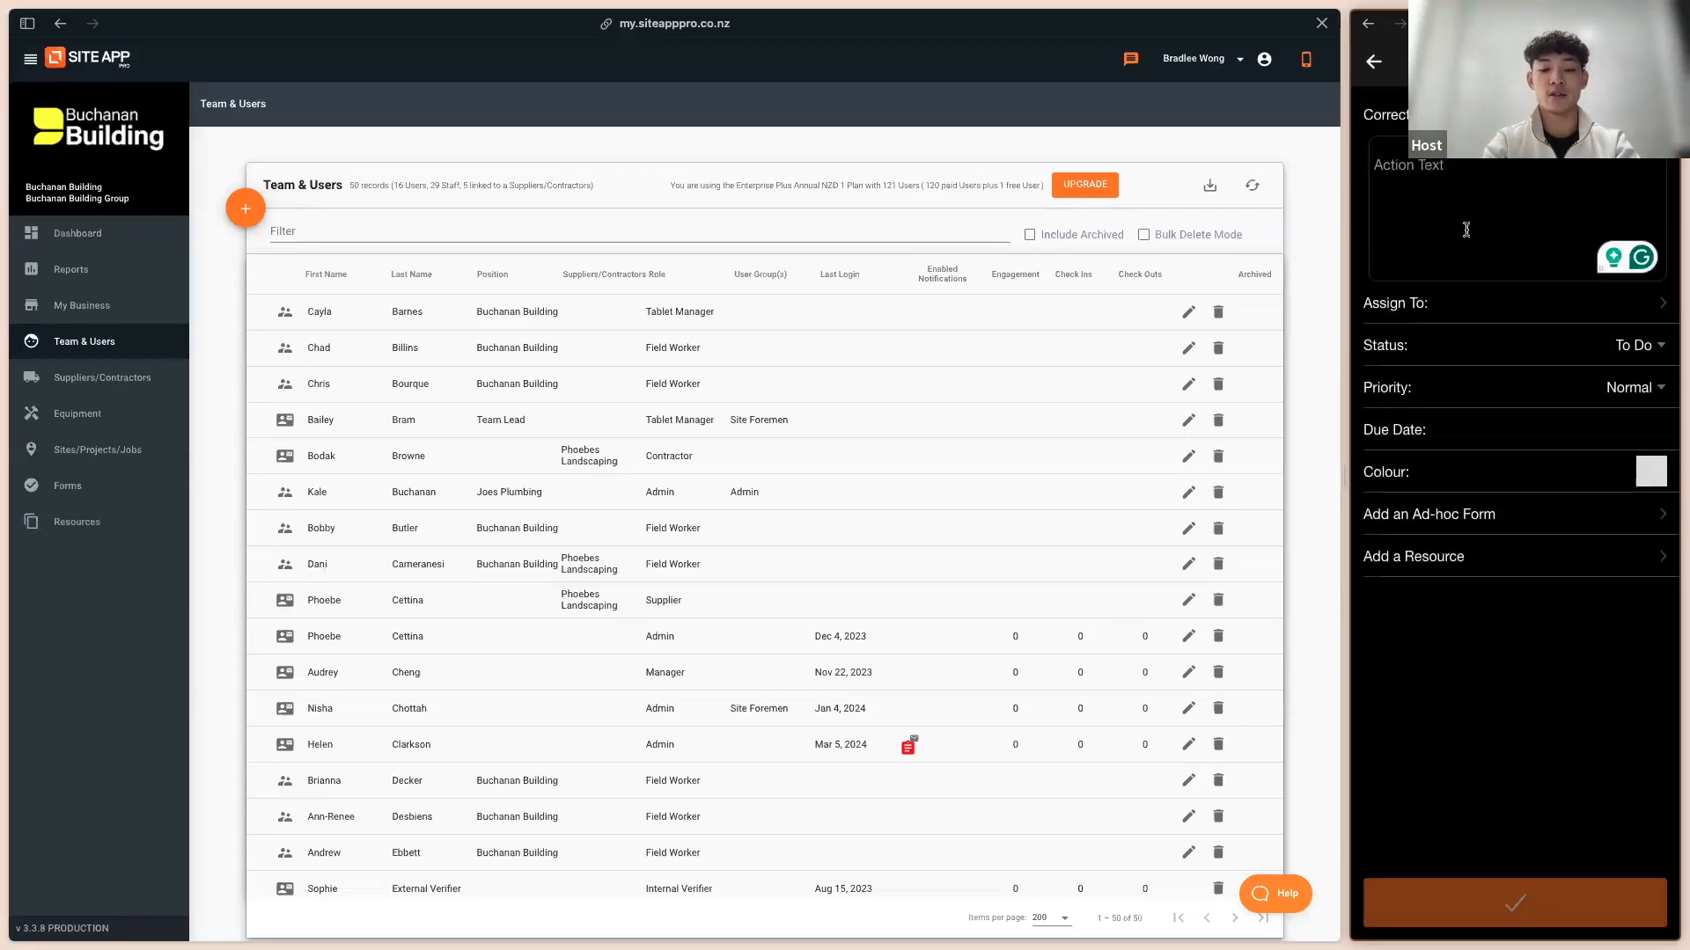
text(please get 1 more hard hat)
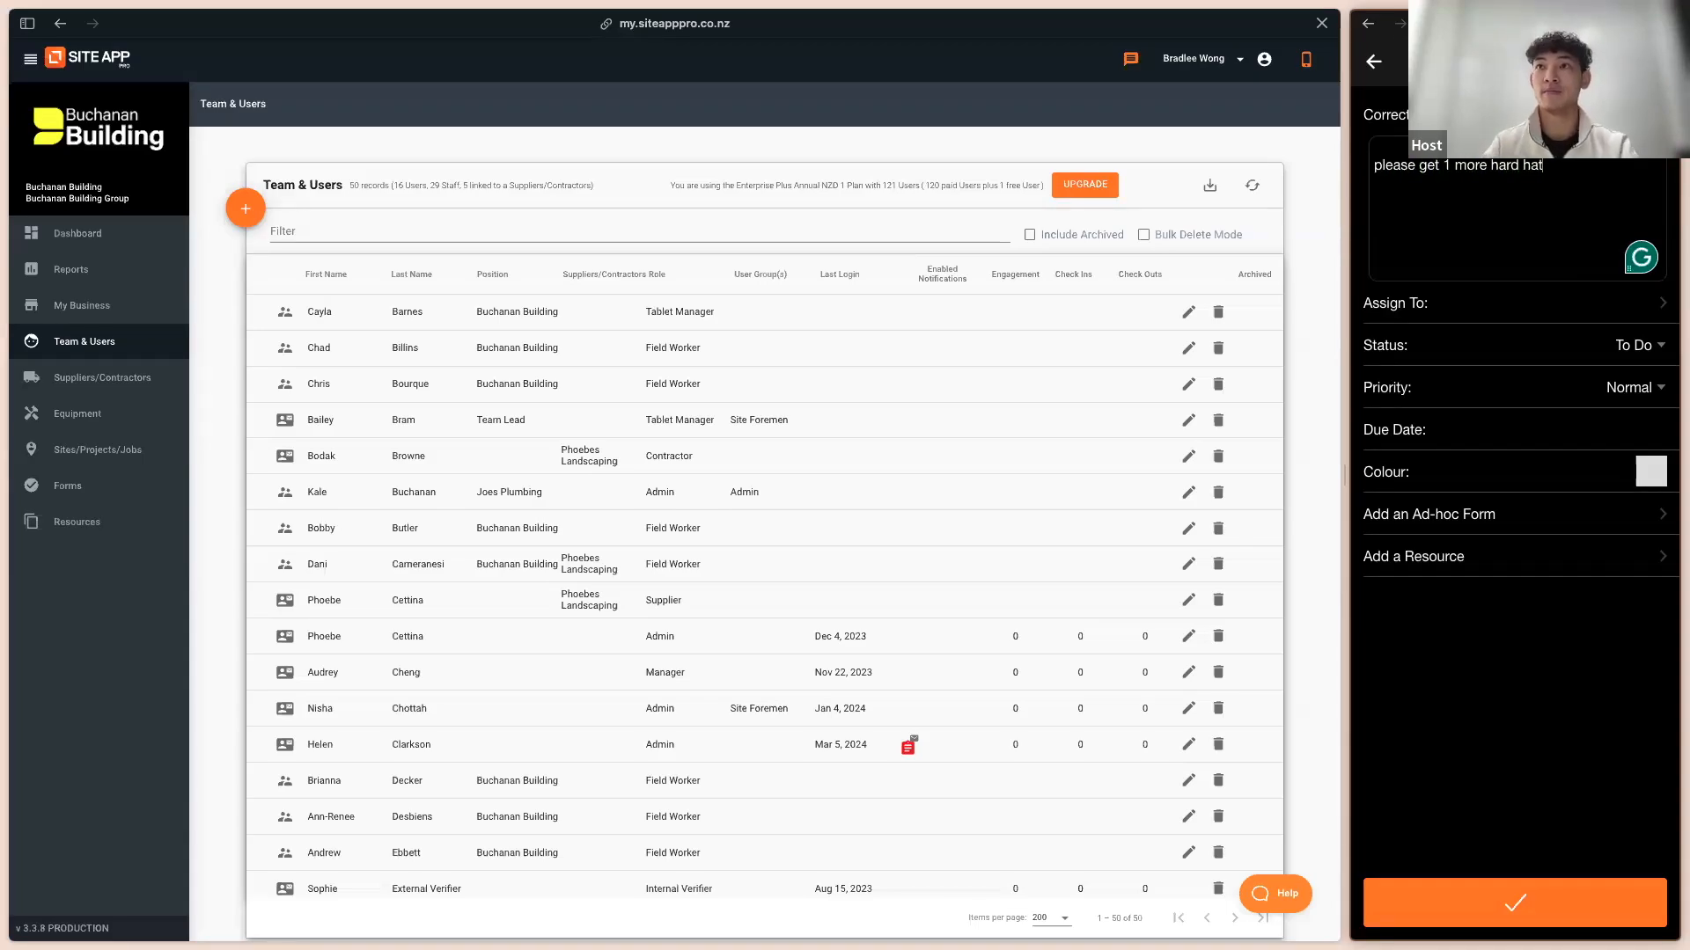
Step: Assign the corrective action to the signed-in user and set its priority to High
click(1436, 310)
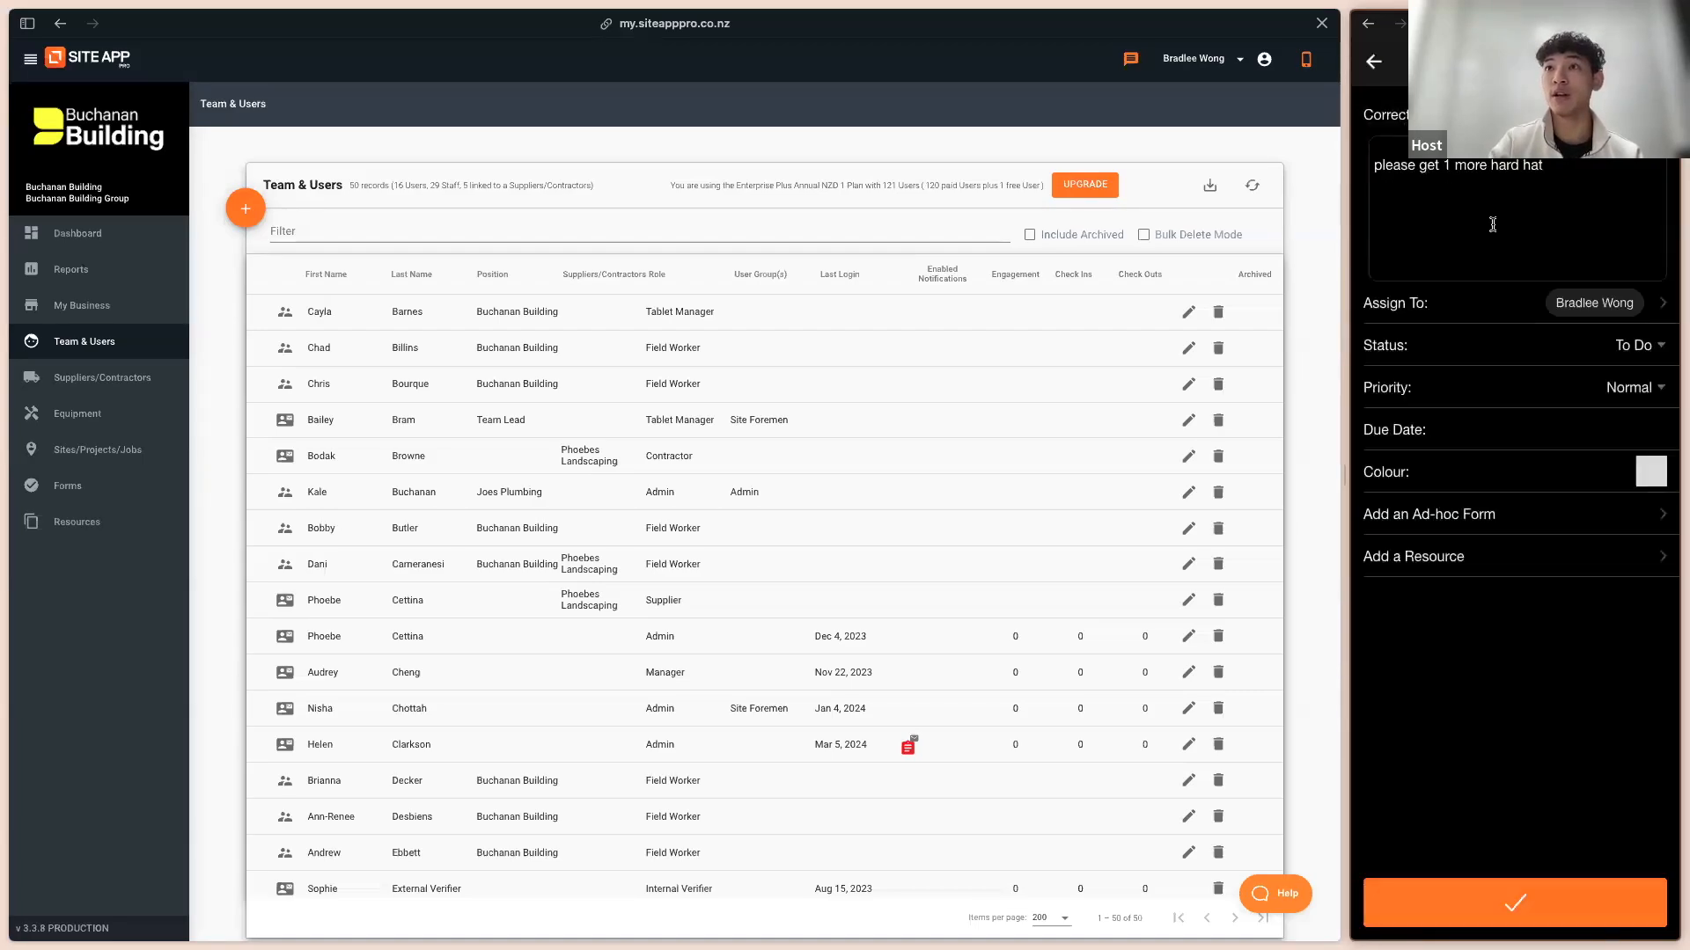
click(1622, 392)
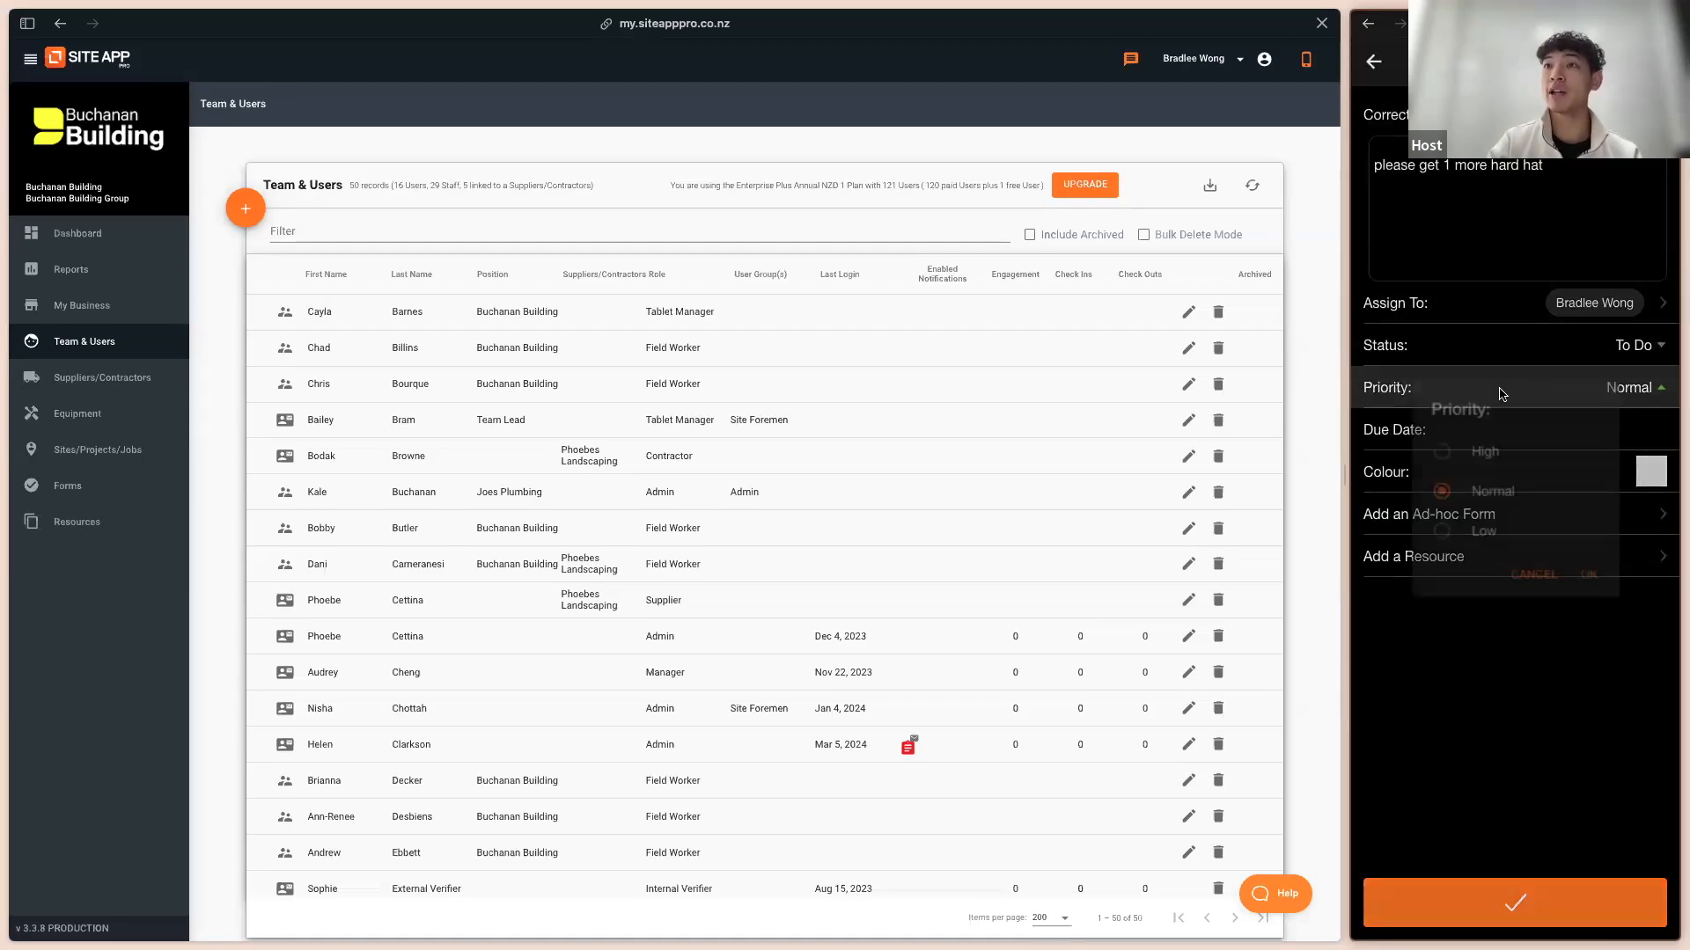
click(1475, 450)
click(1595, 581)
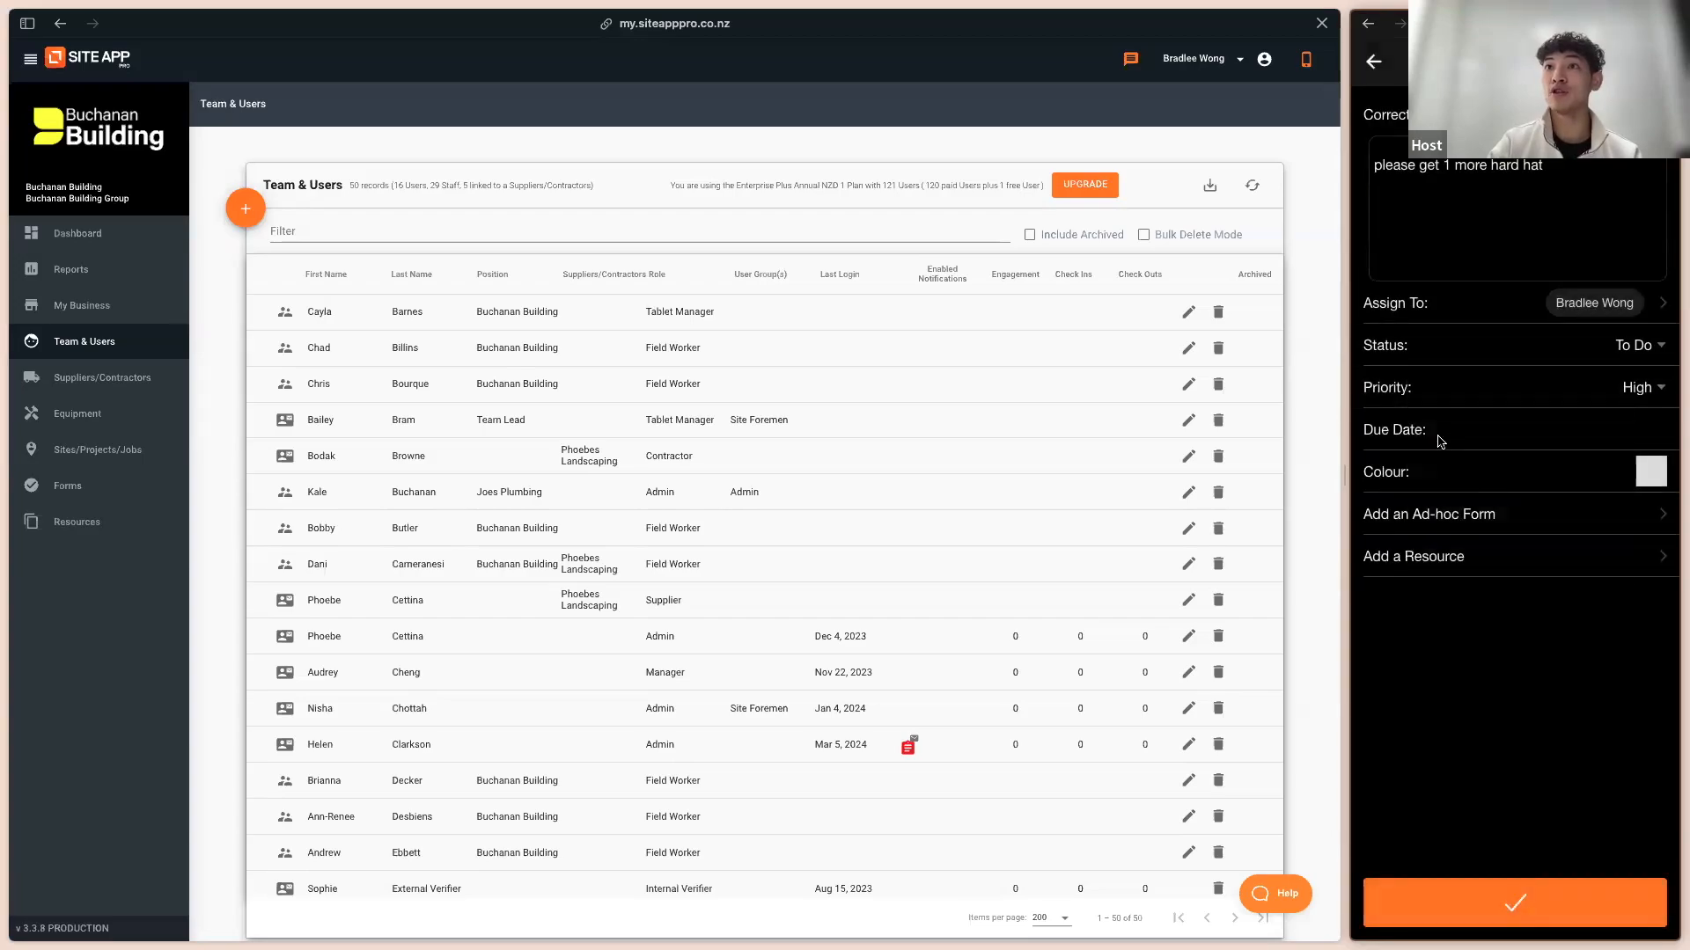
Step: Save the corrective action with a due date of 4 June 2024 and submit the pre-start form as final
click(1443, 433)
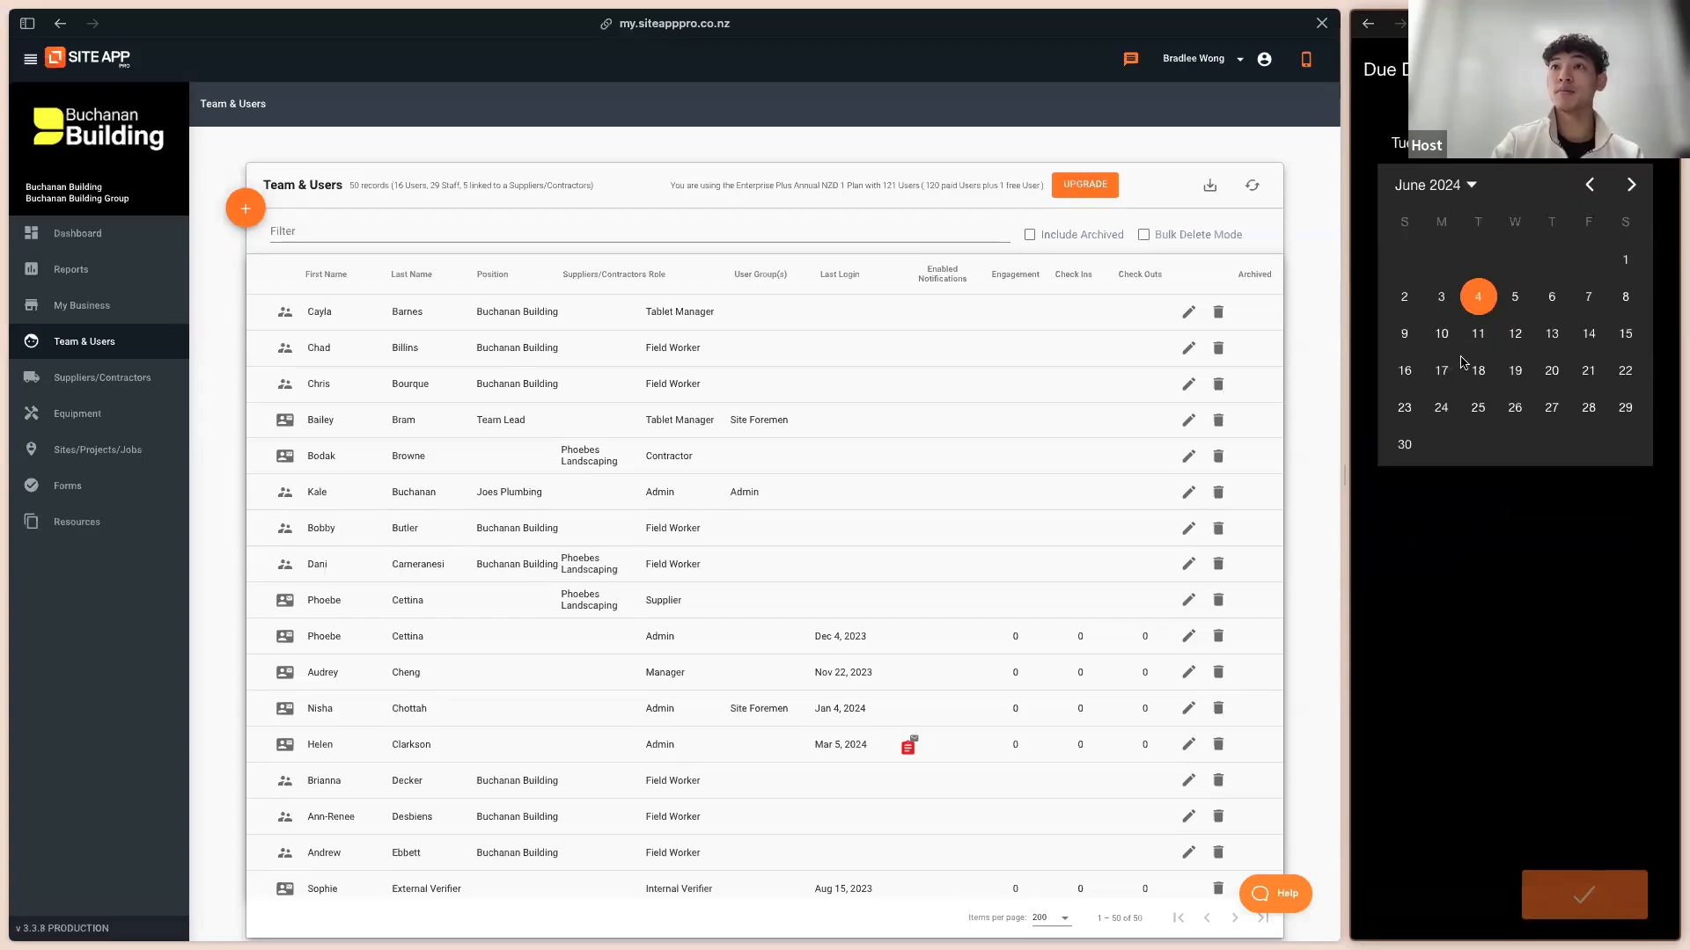
click(1481, 301)
click(1566, 882)
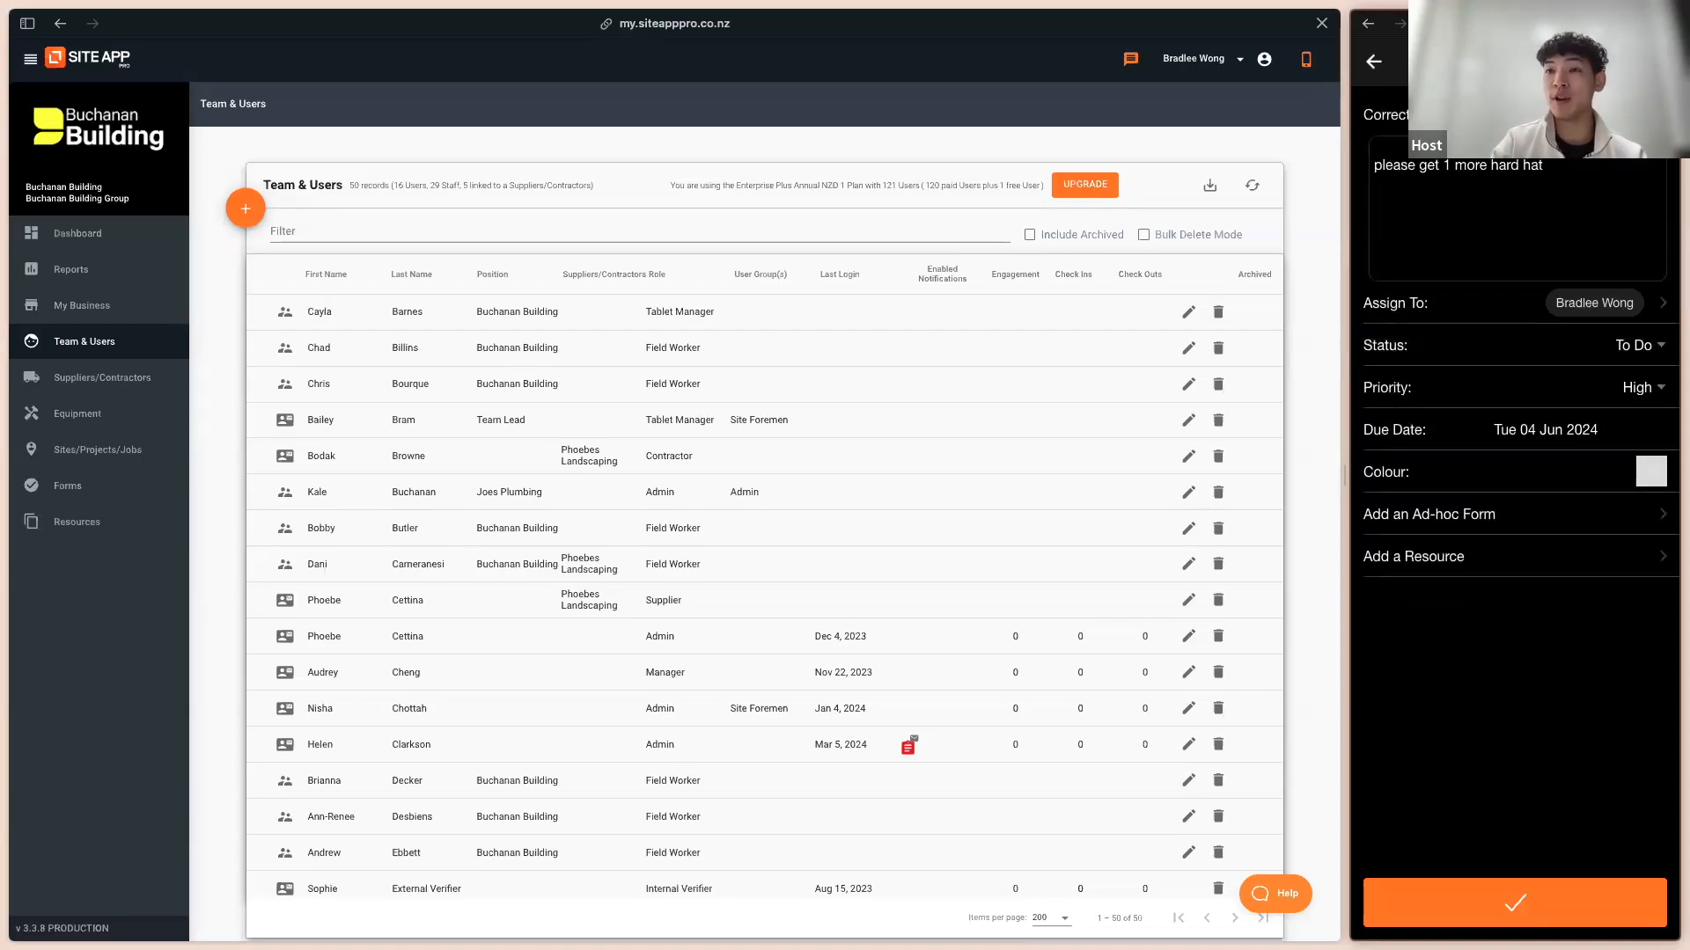
click(1572, 921)
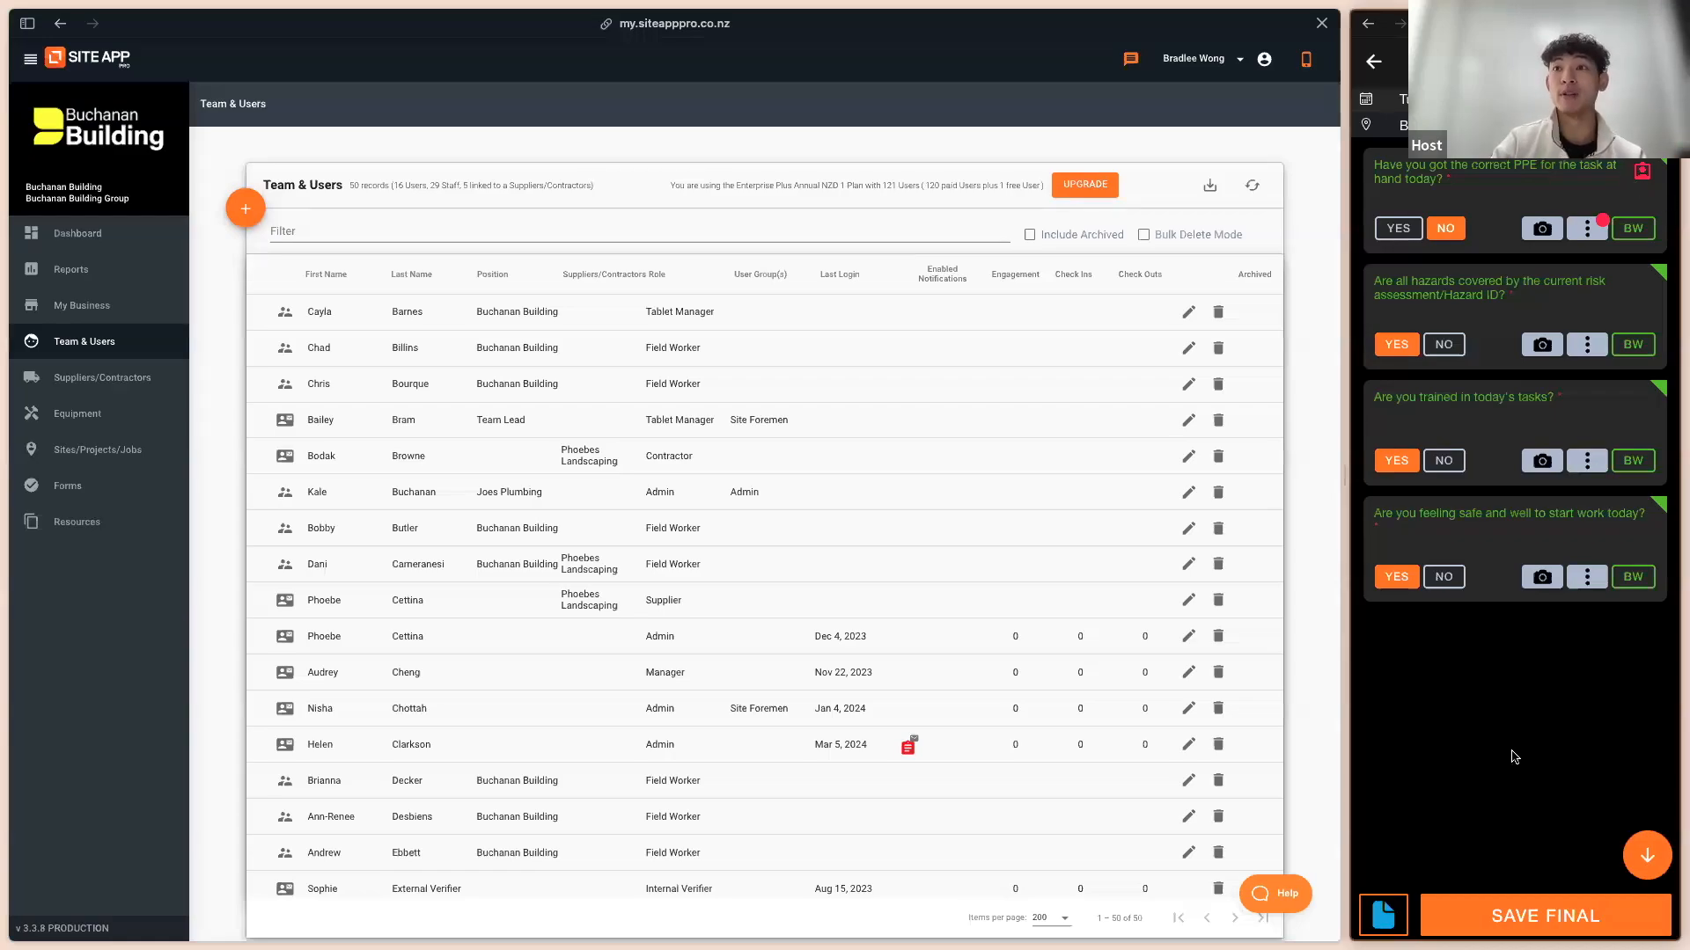
click(1515, 913)
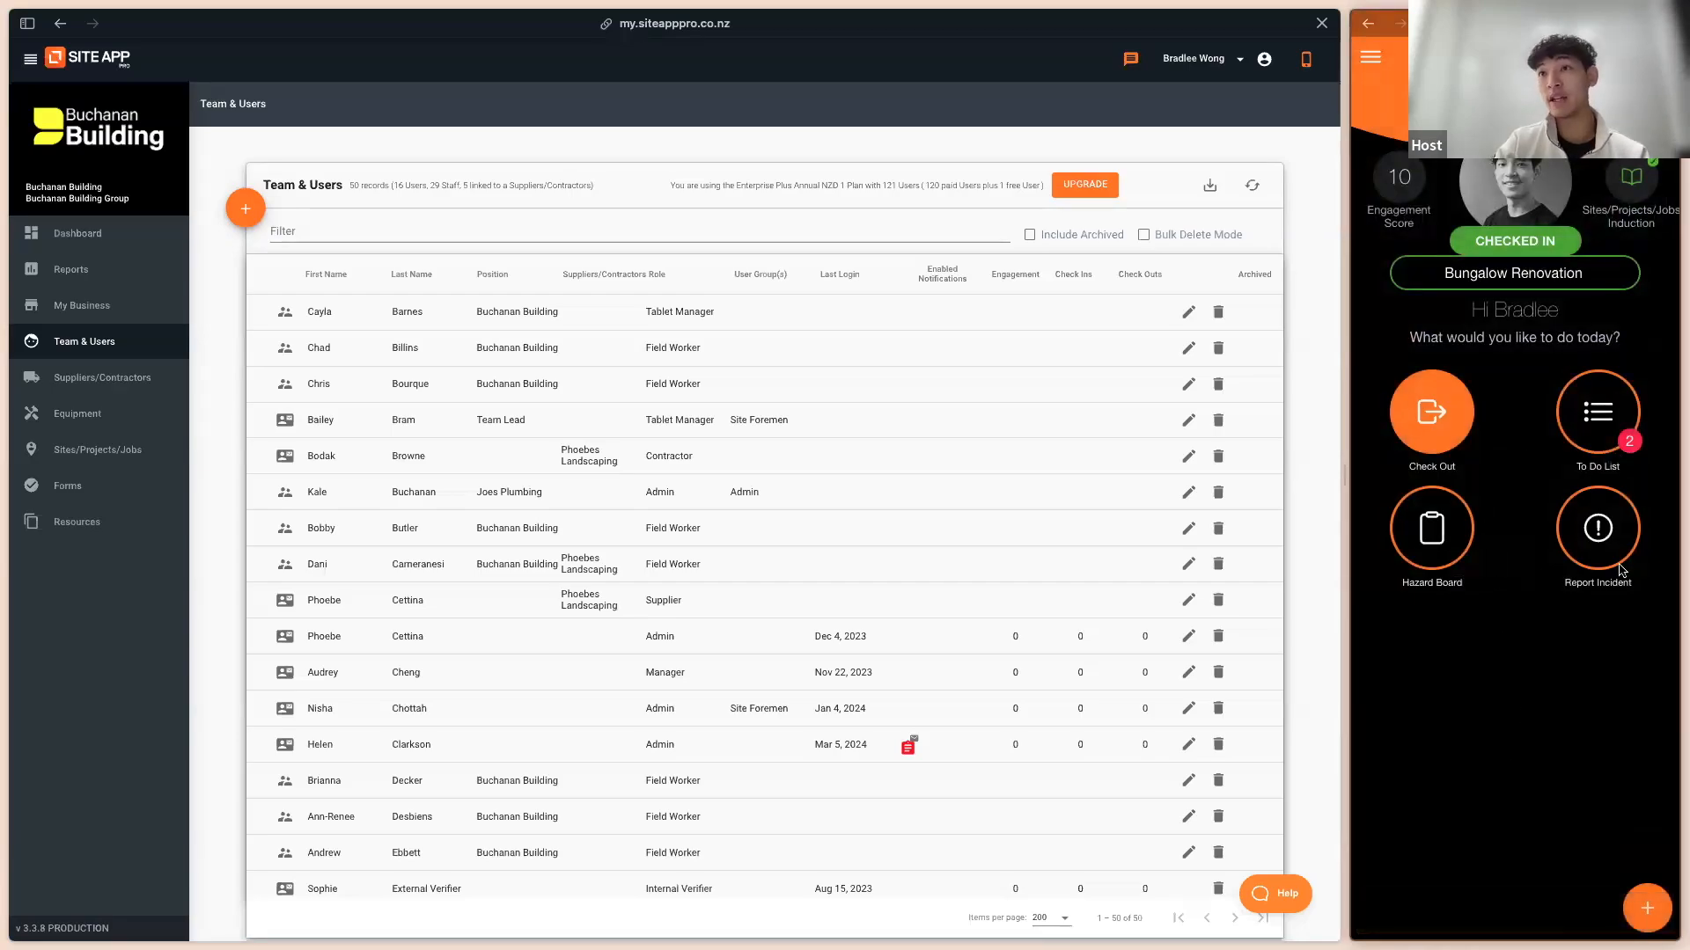
Step: Open the "please get 1 more hard hat" task from today's to-do list and set its status to Done
click(1599, 417)
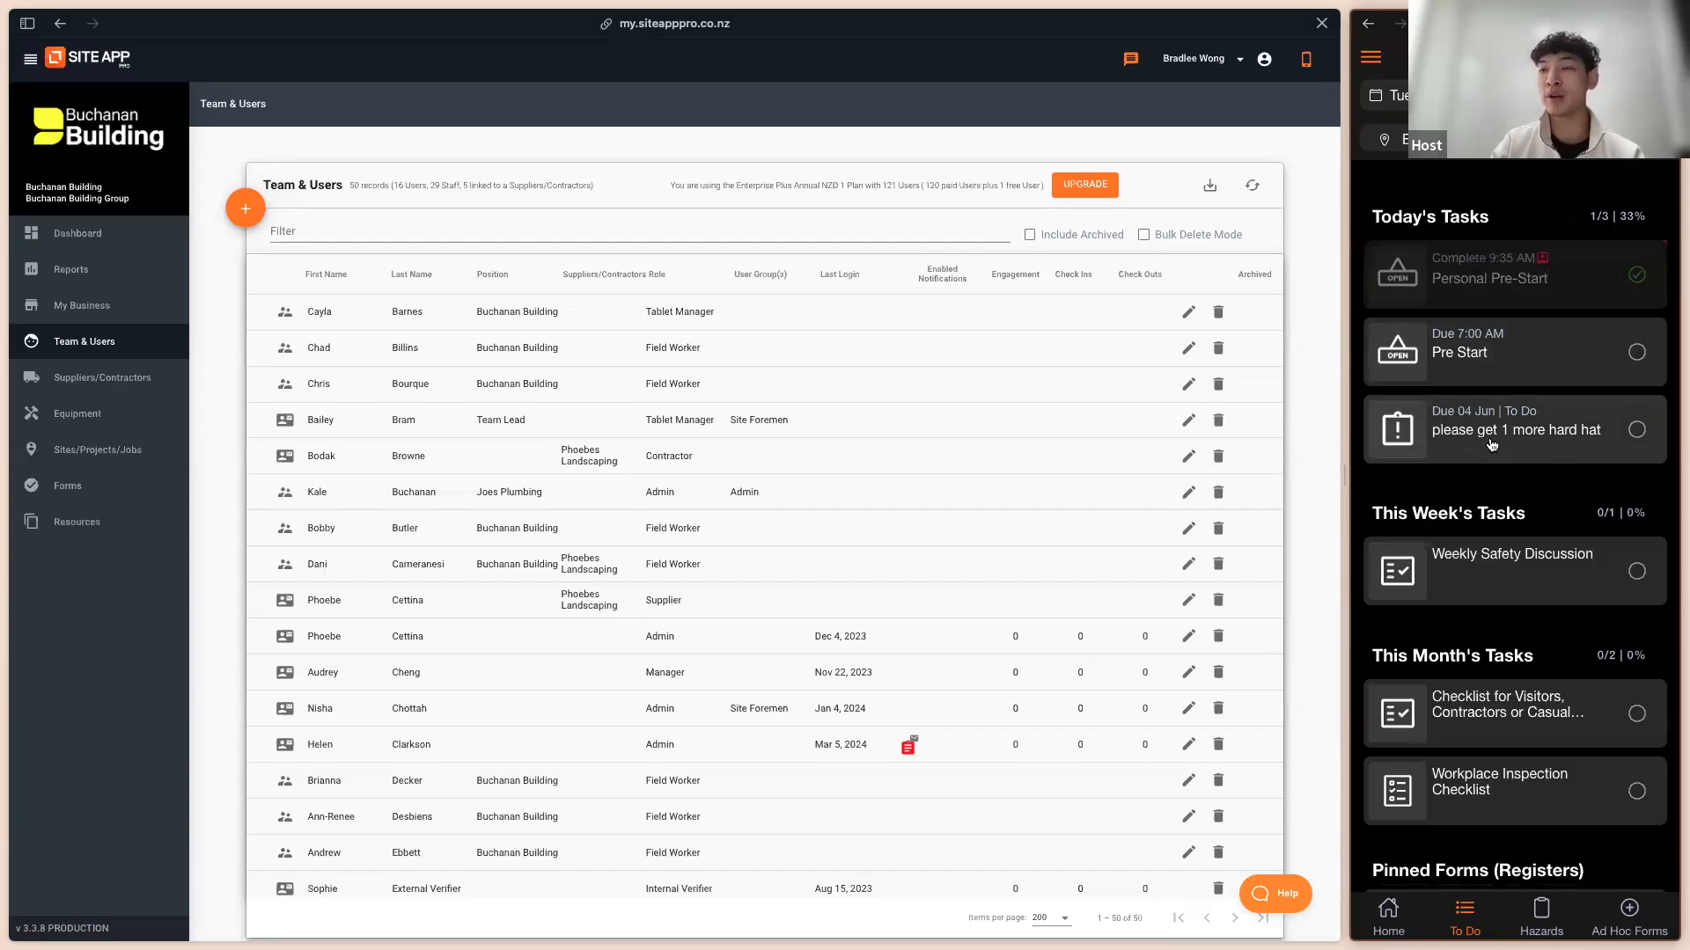
click(1555, 440)
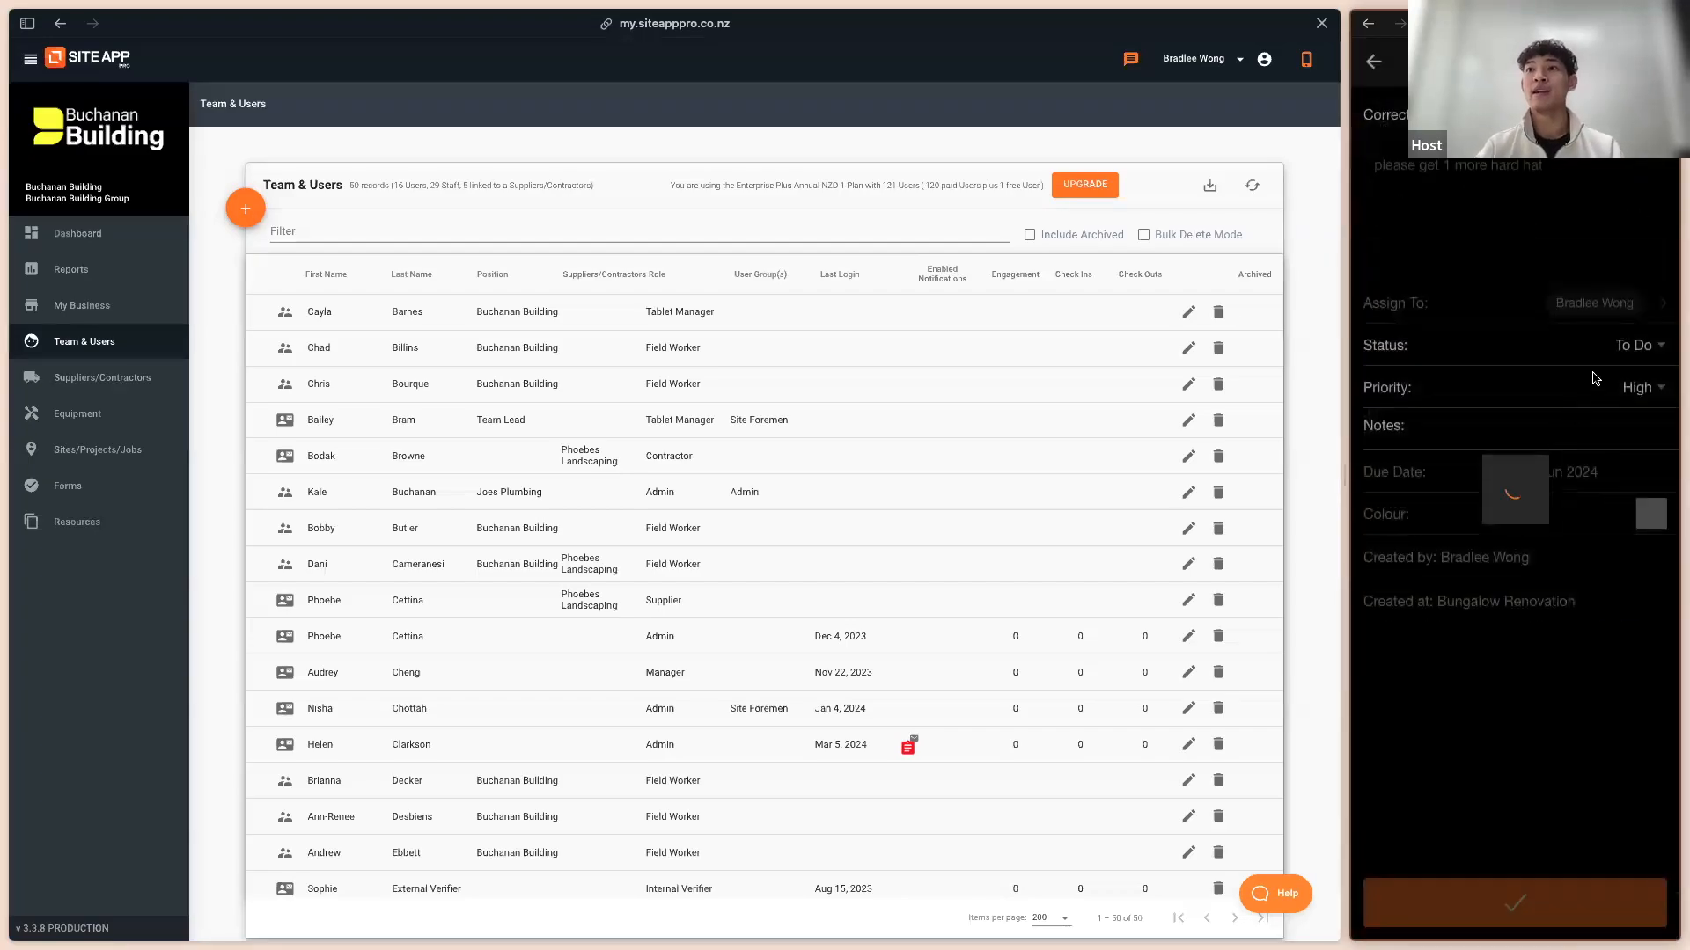
click(1633, 346)
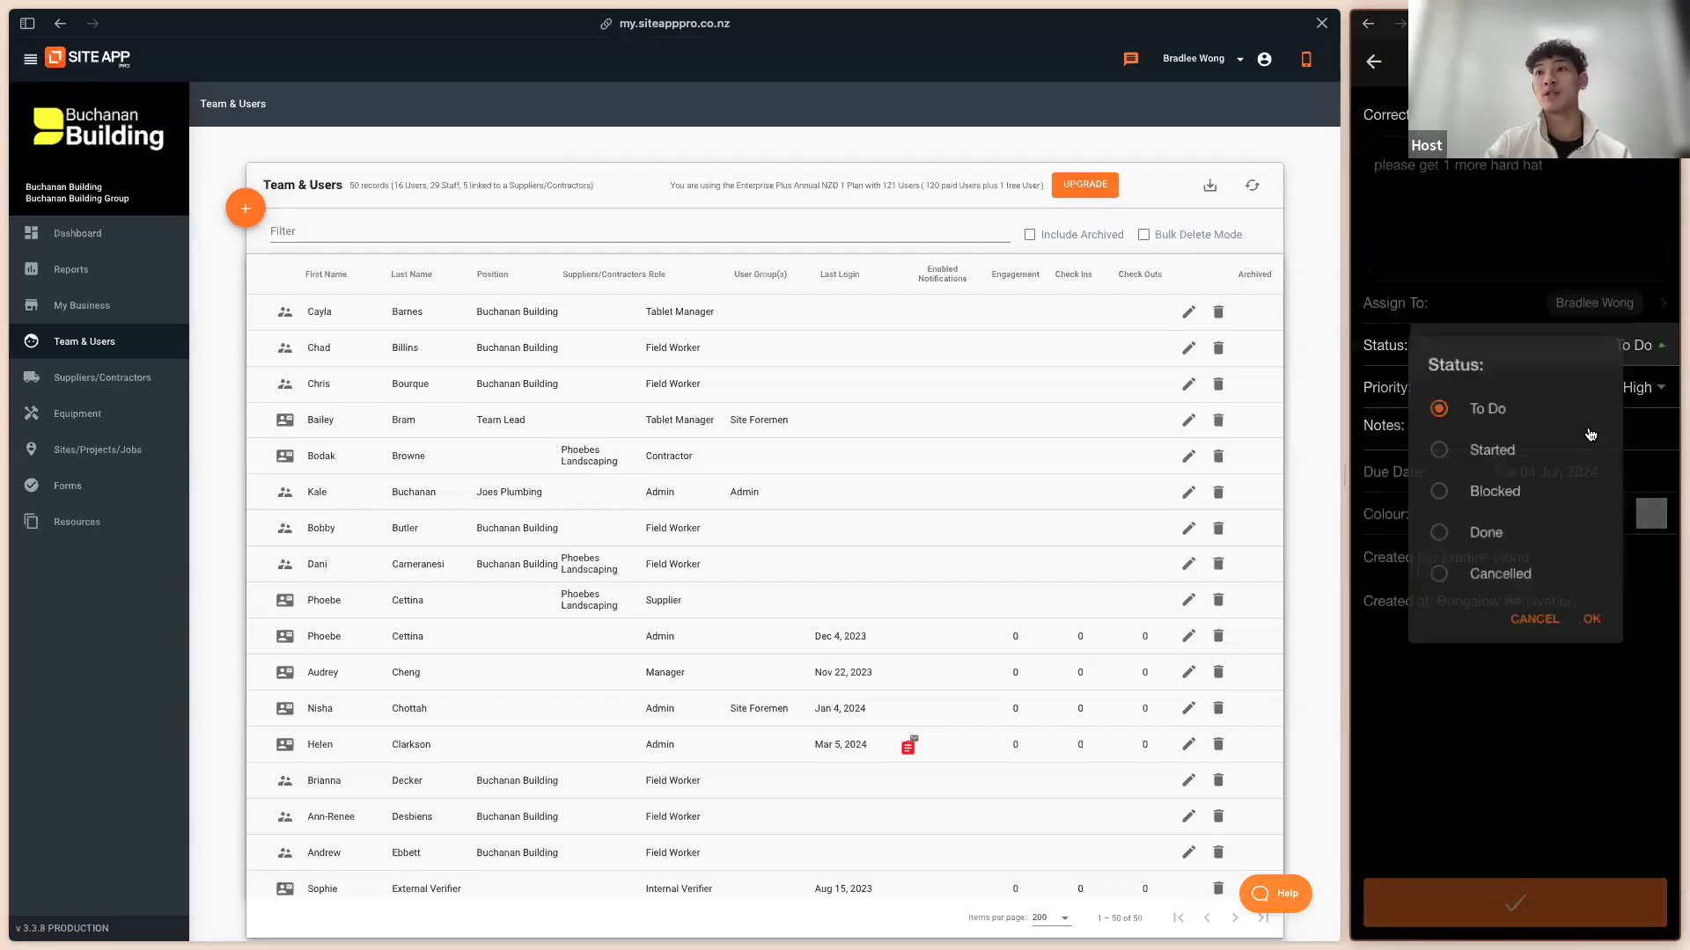
click(1474, 537)
click(1593, 622)
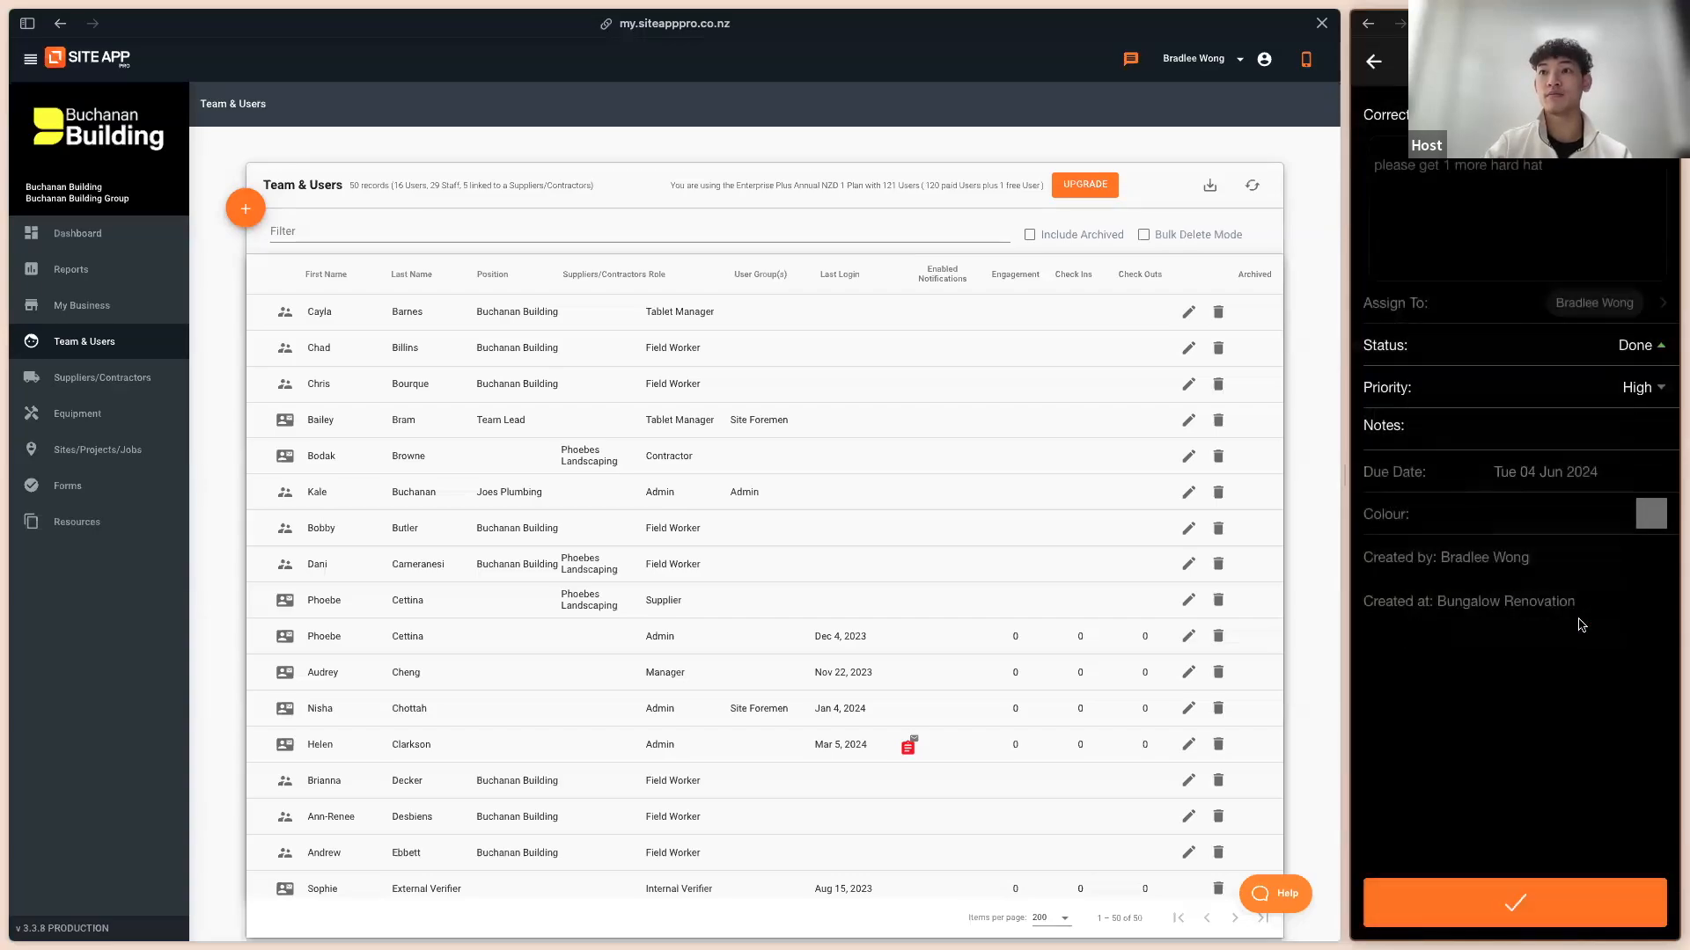
Step: Save the hard hat corrective action with its Done status
click(1531, 878)
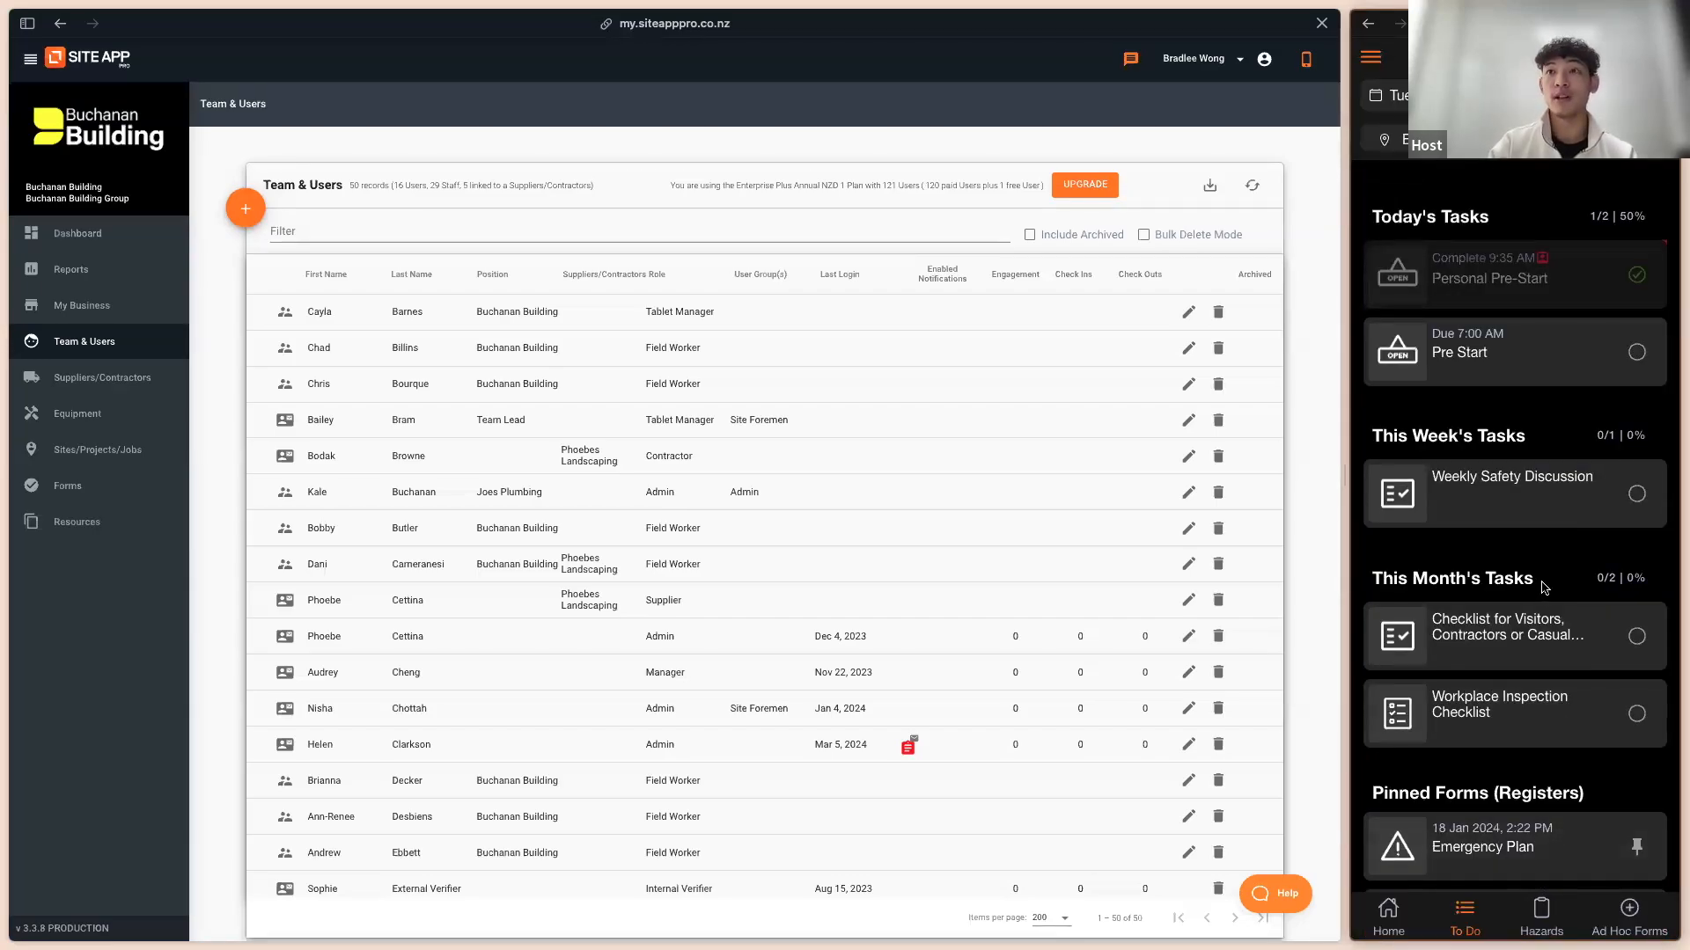
Step: Review the questions of the Health and Safety Quiz from the ad hoc forms, and return to the mobile home page
click(1639, 915)
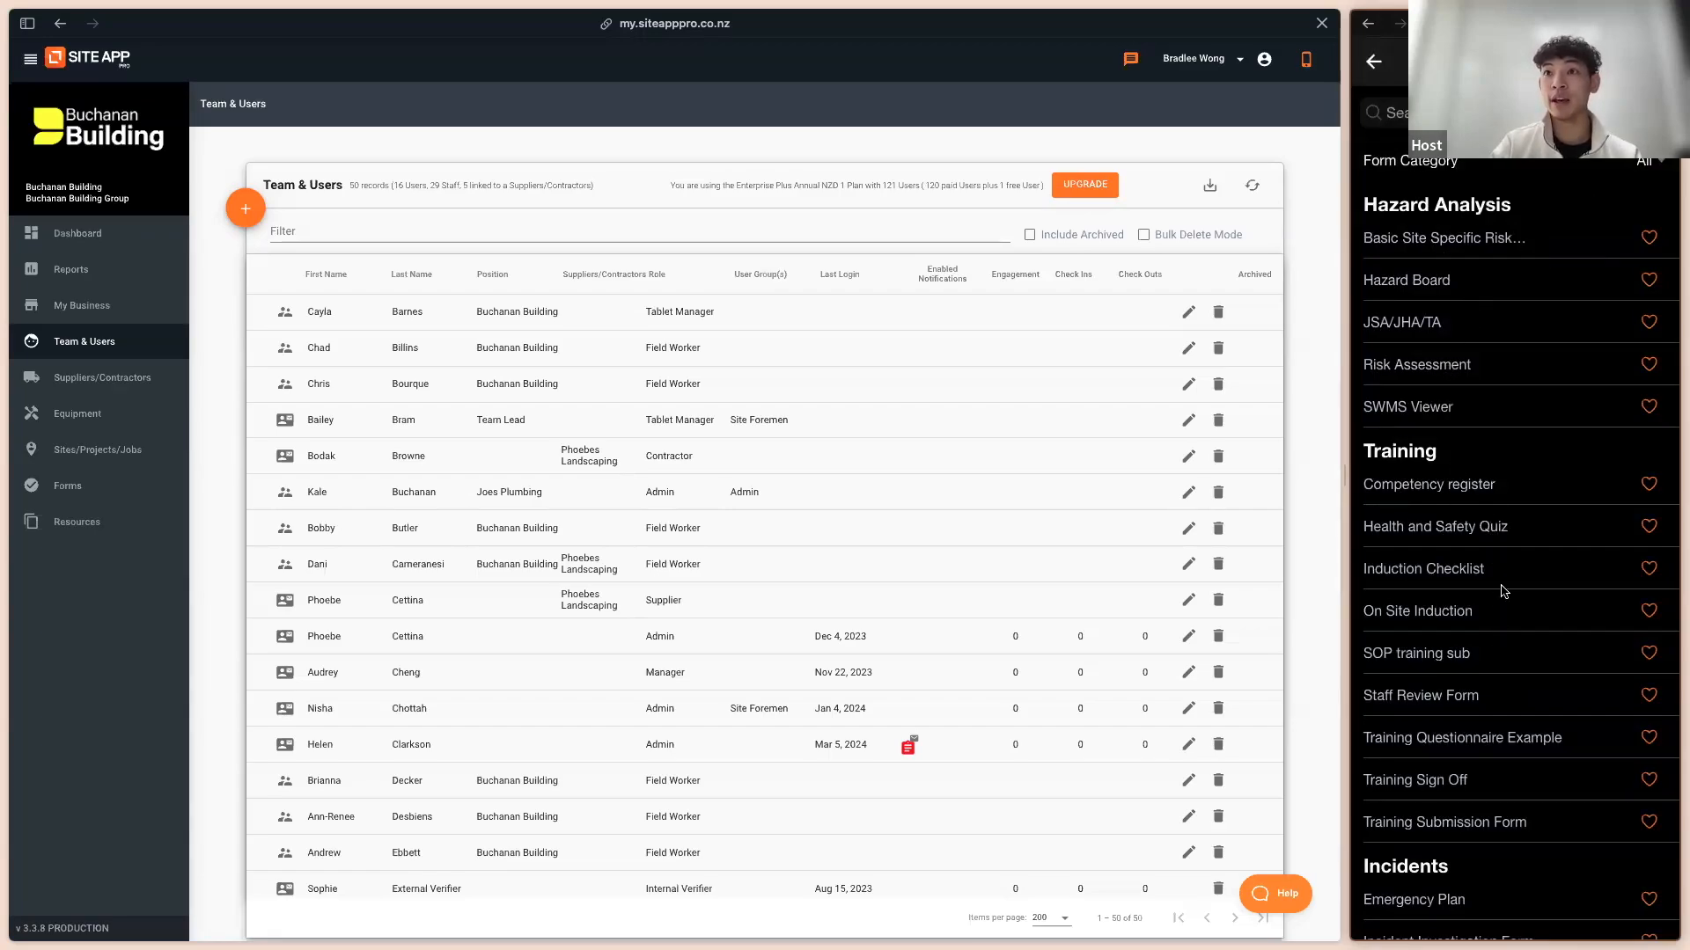
click(1475, 525)
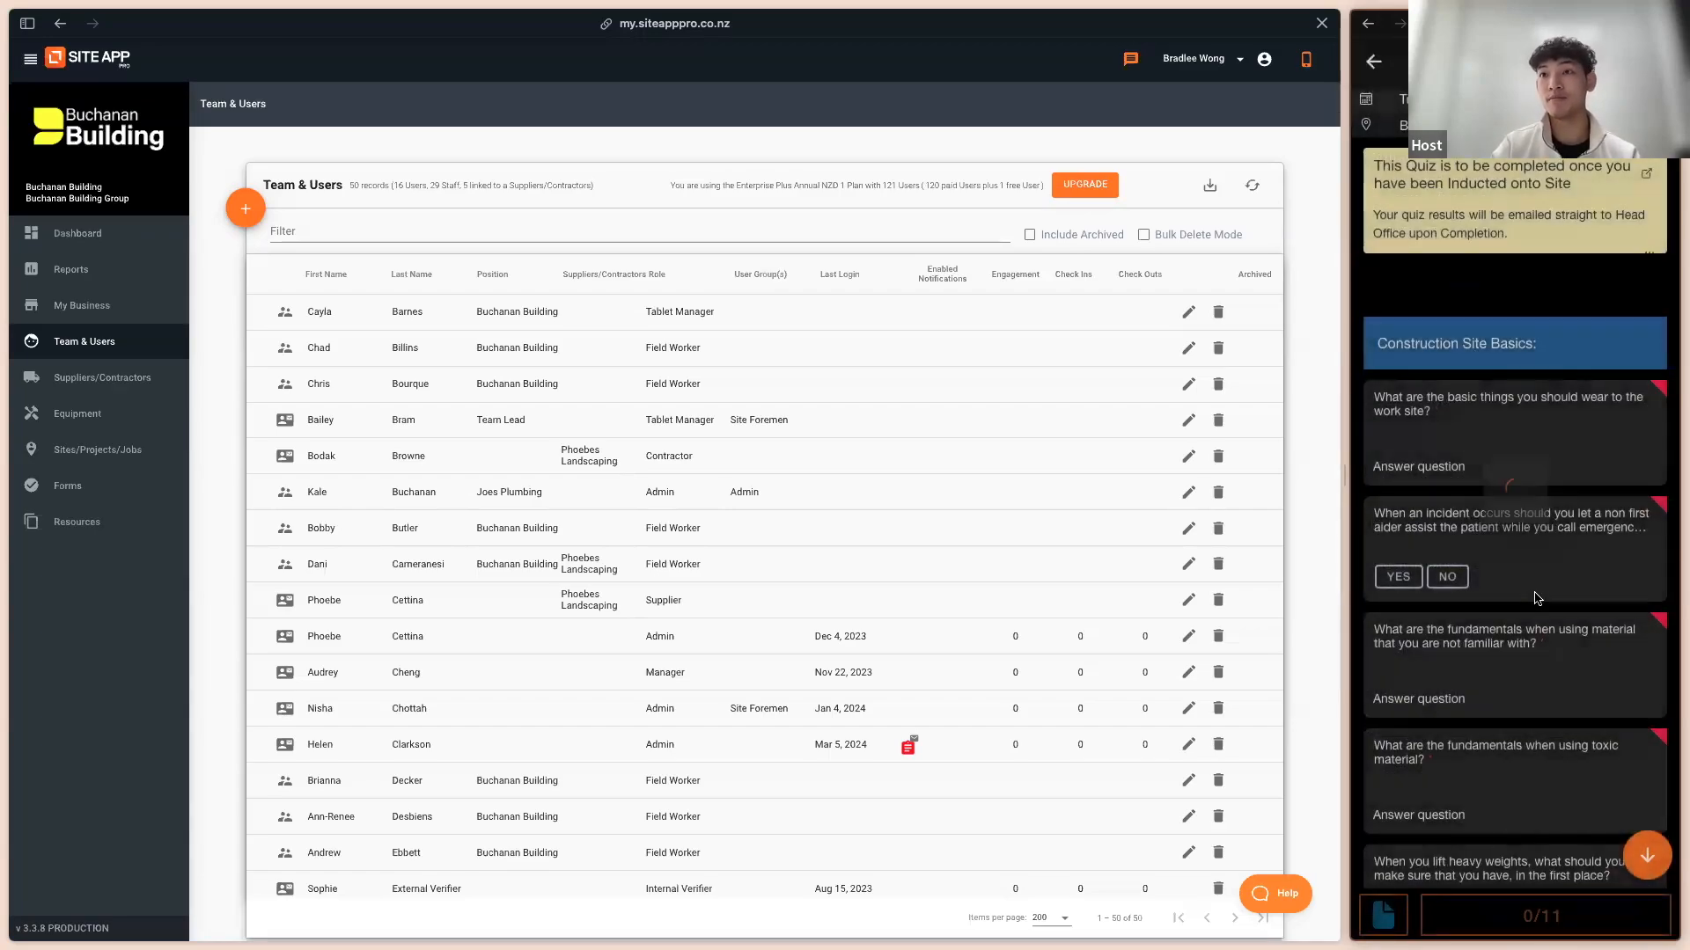
scroll(1475, 204, down, 6)
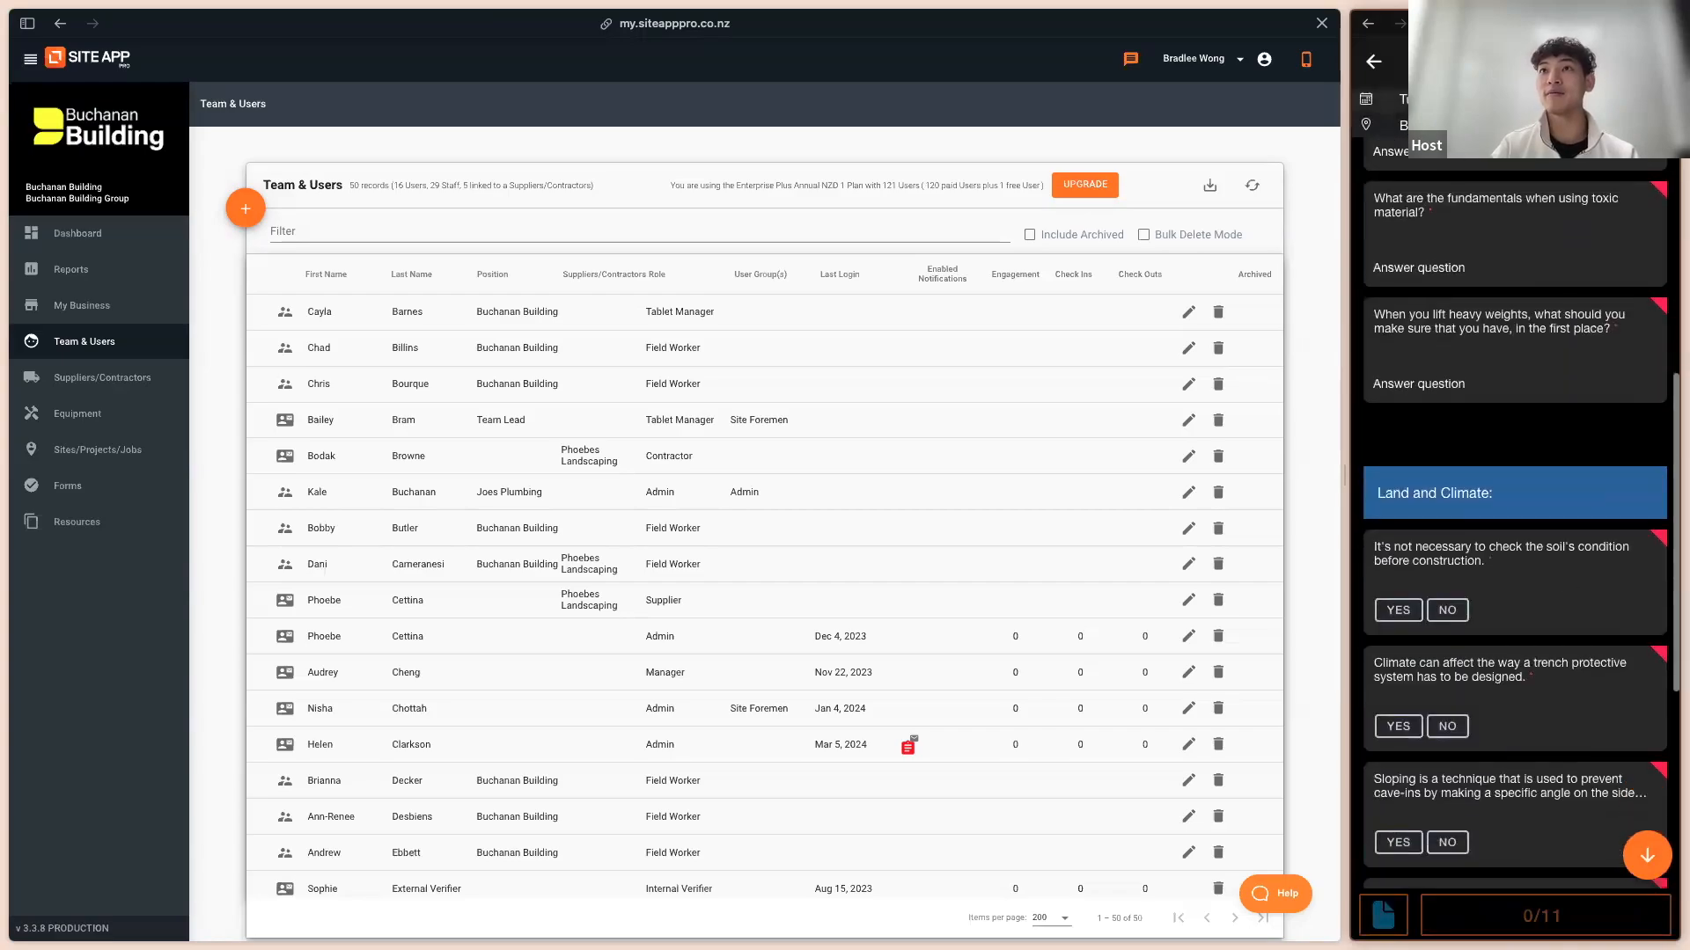
click(1374, 65)
click(1375, 66)
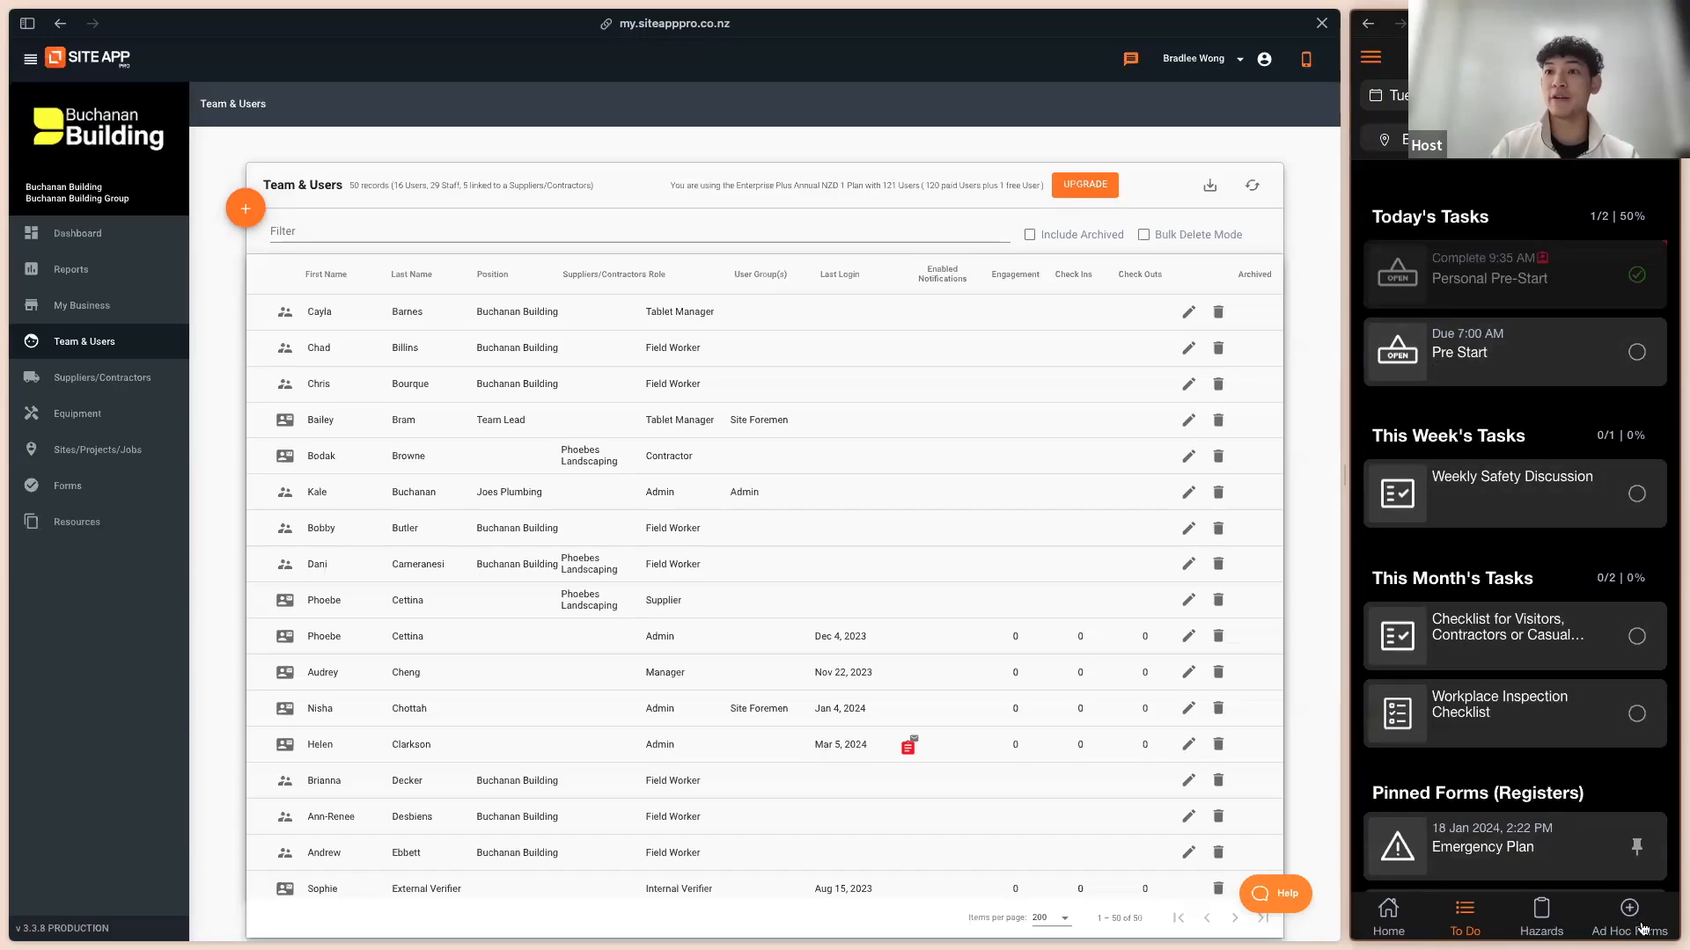
click(1398, 927)
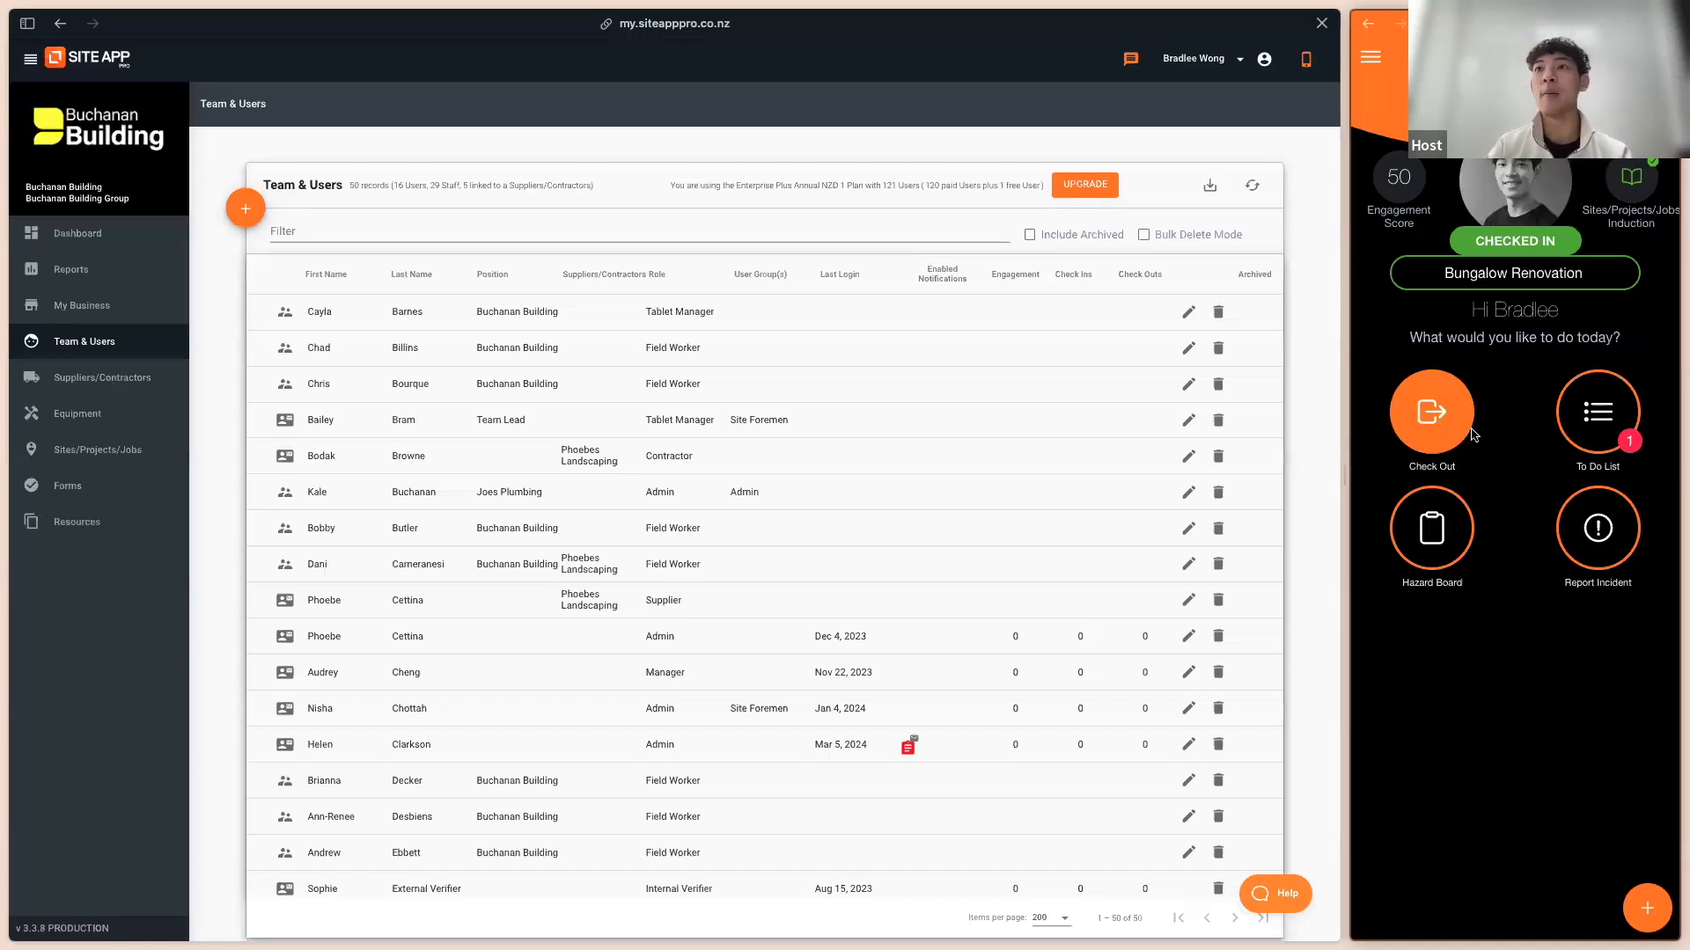
Step: Disable prompting users to complete required forms after check in in the business settings, and check out of Bungalow Renovation in the mobile app
click(127, 313)
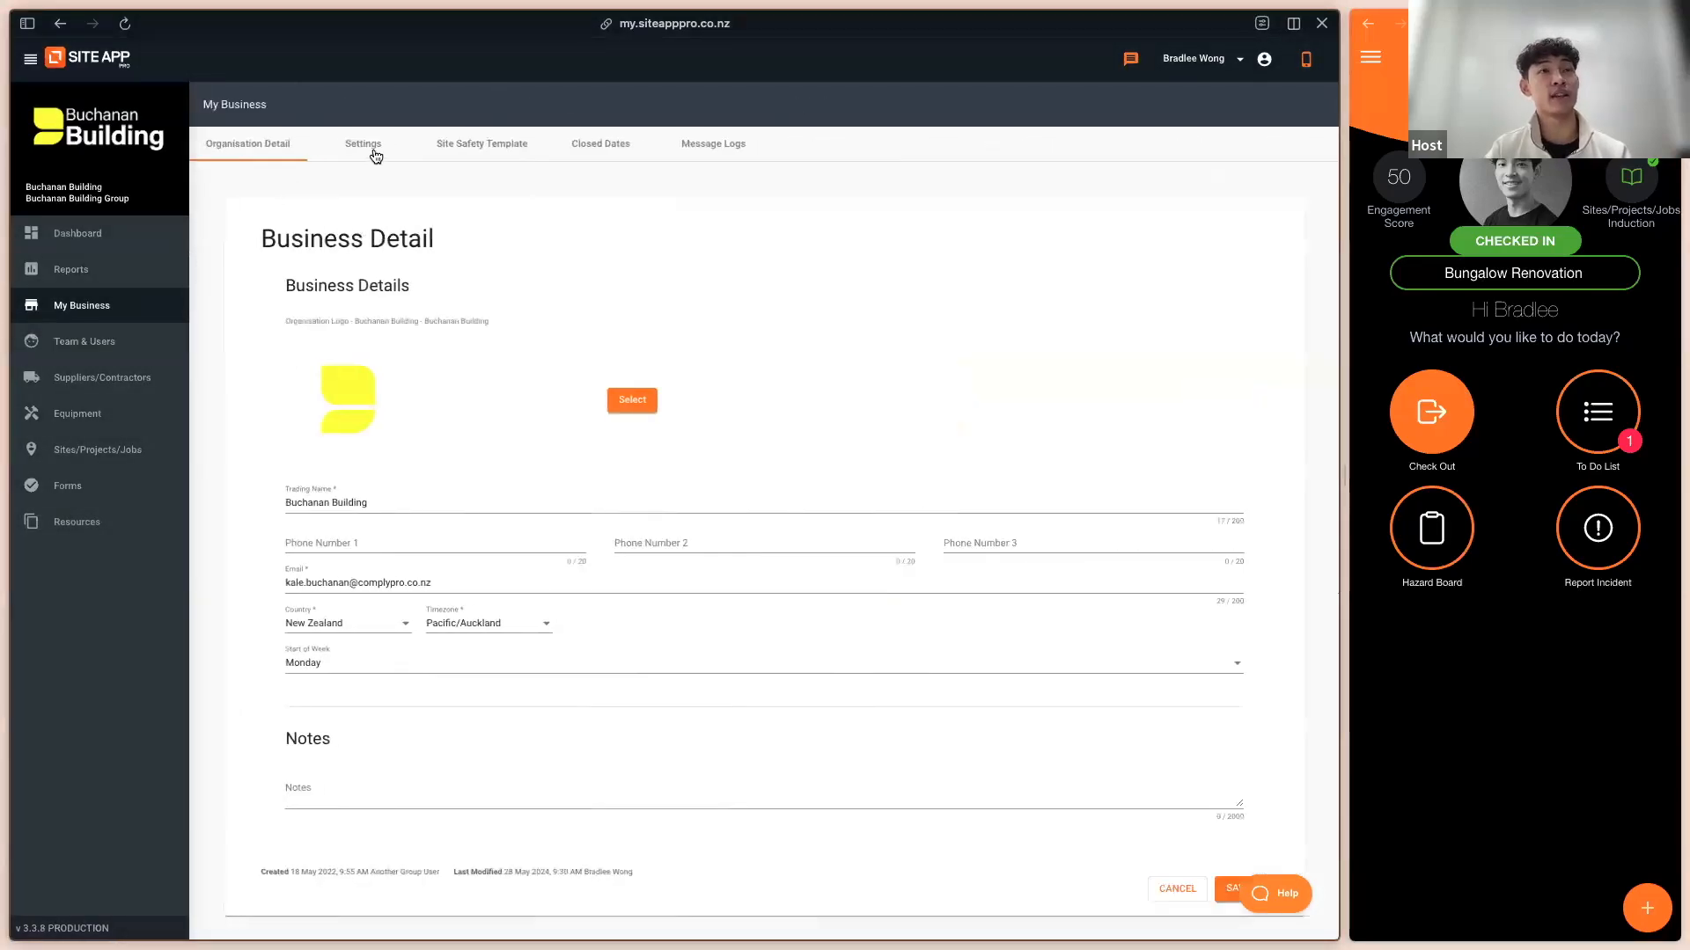
click(374, 154)
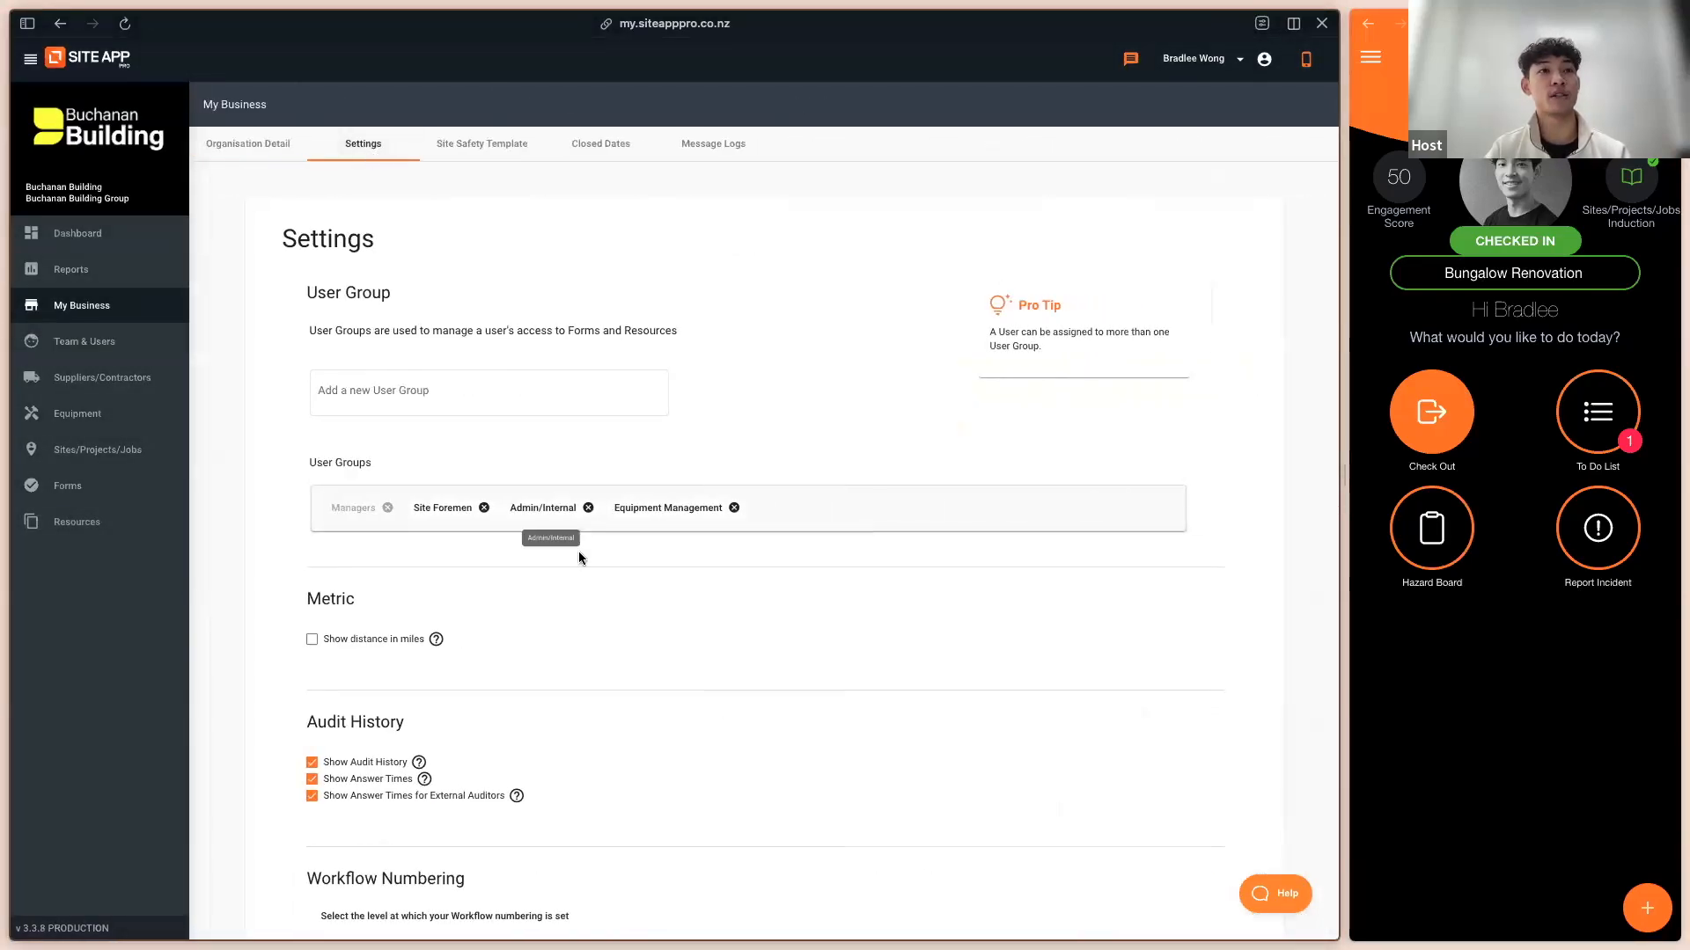
scroll(563, 554, down, 3)
scroll(577, 576, down, 10)
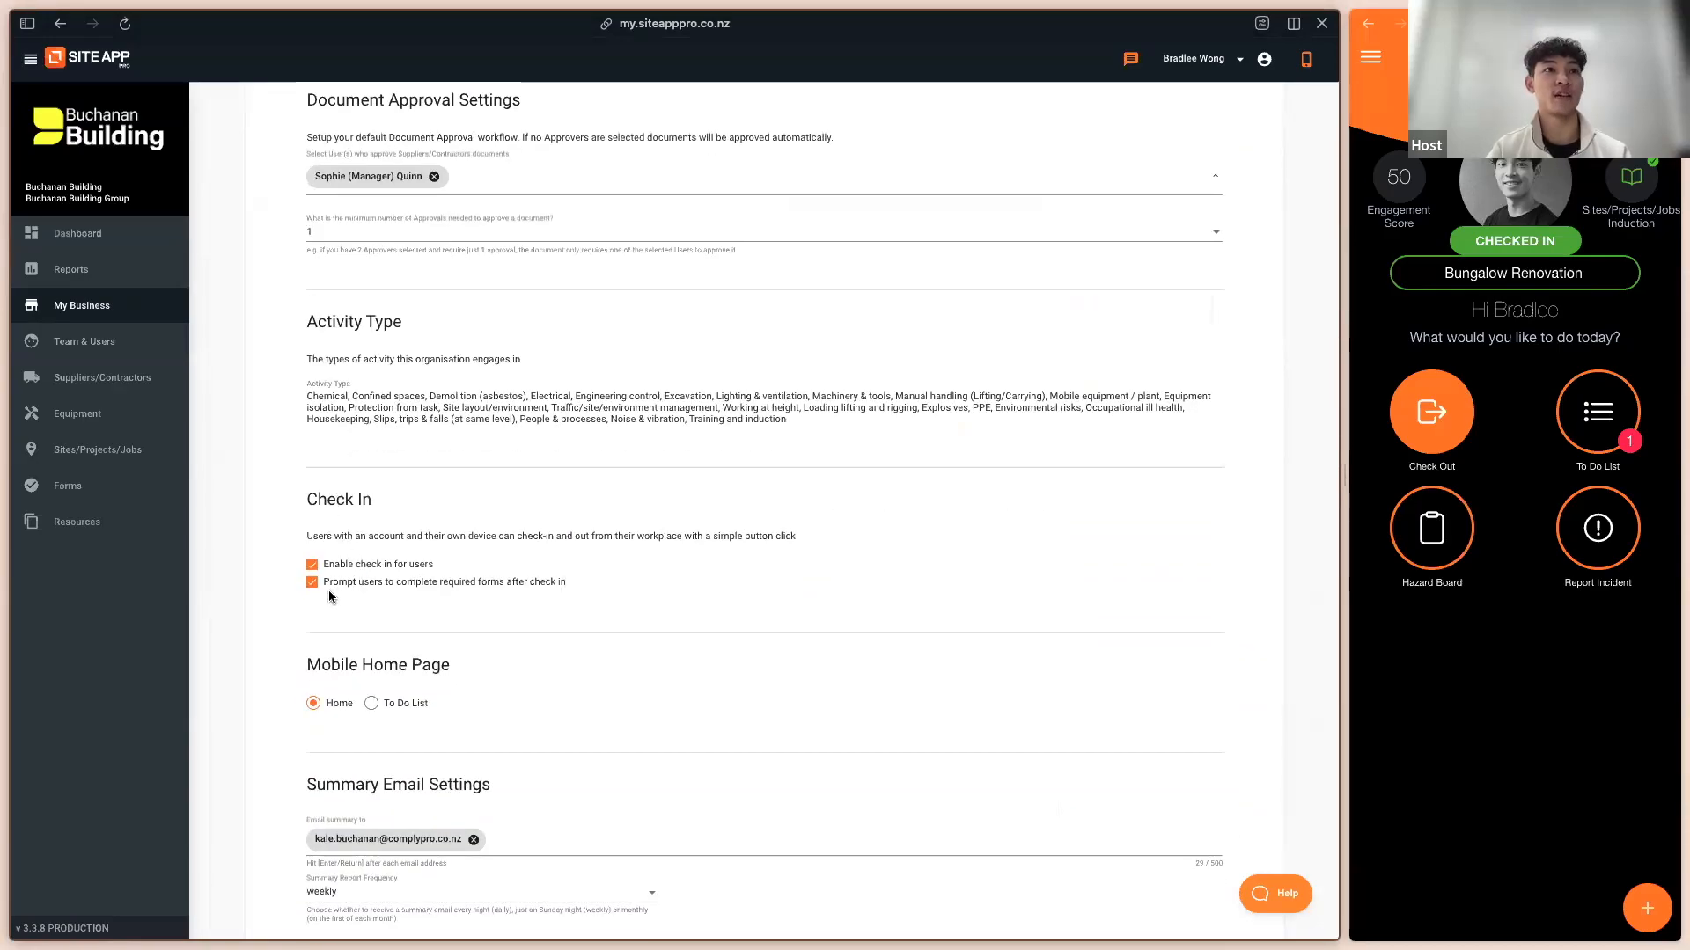
click(313, 583)
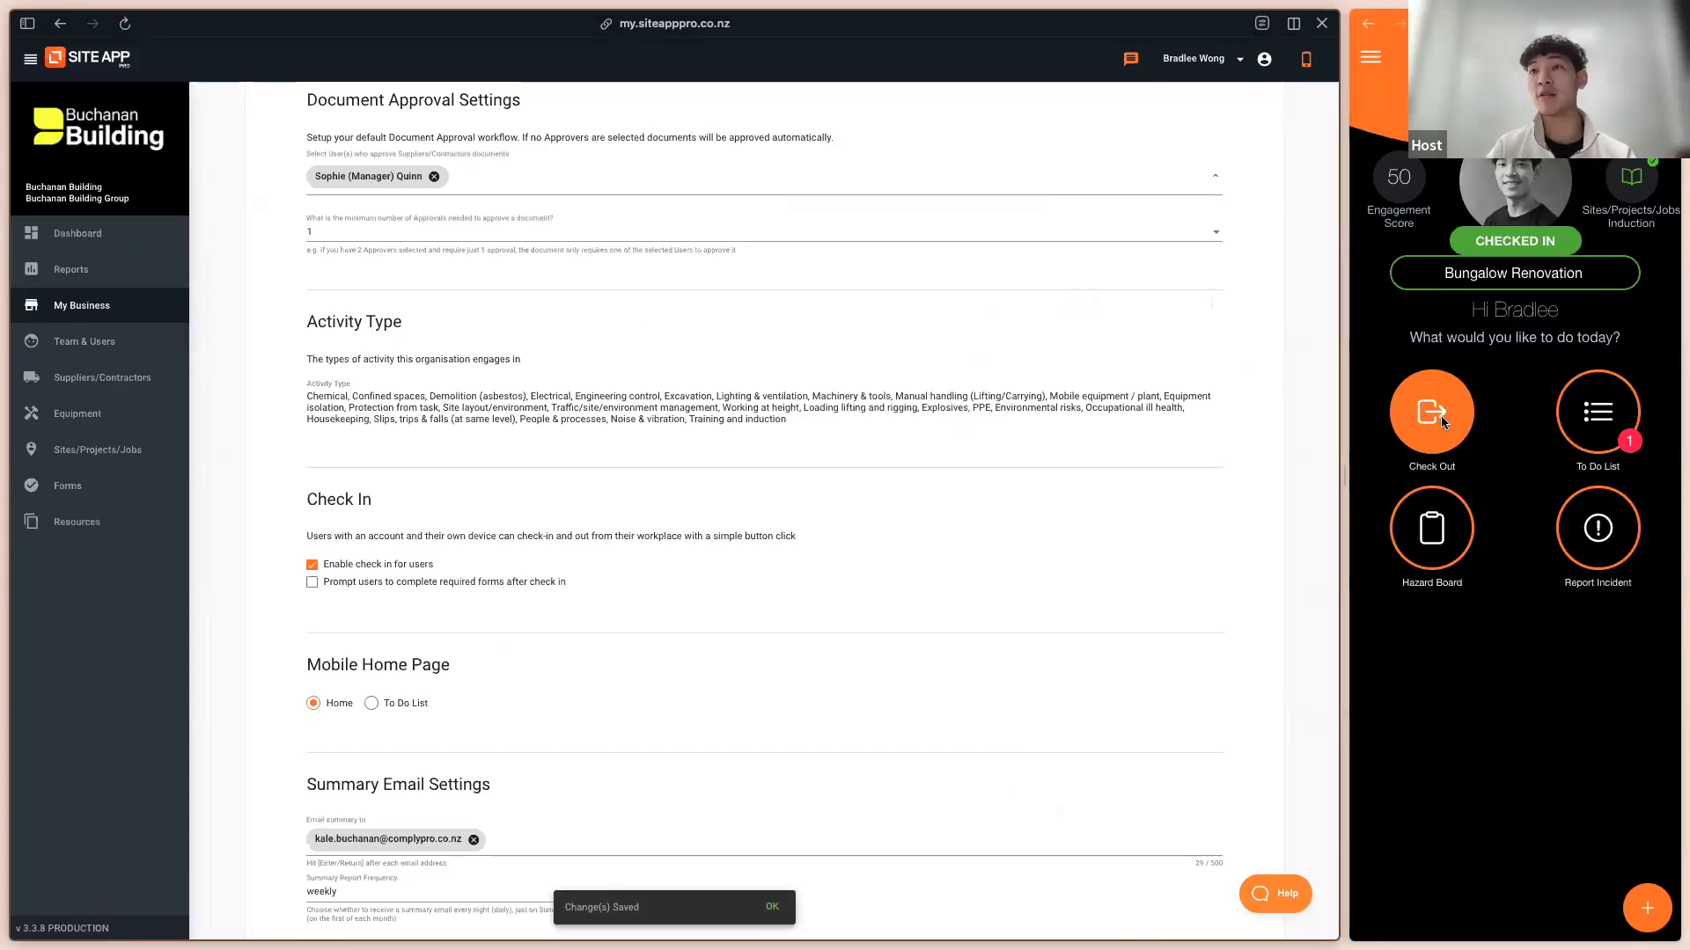
click(1443, 423)
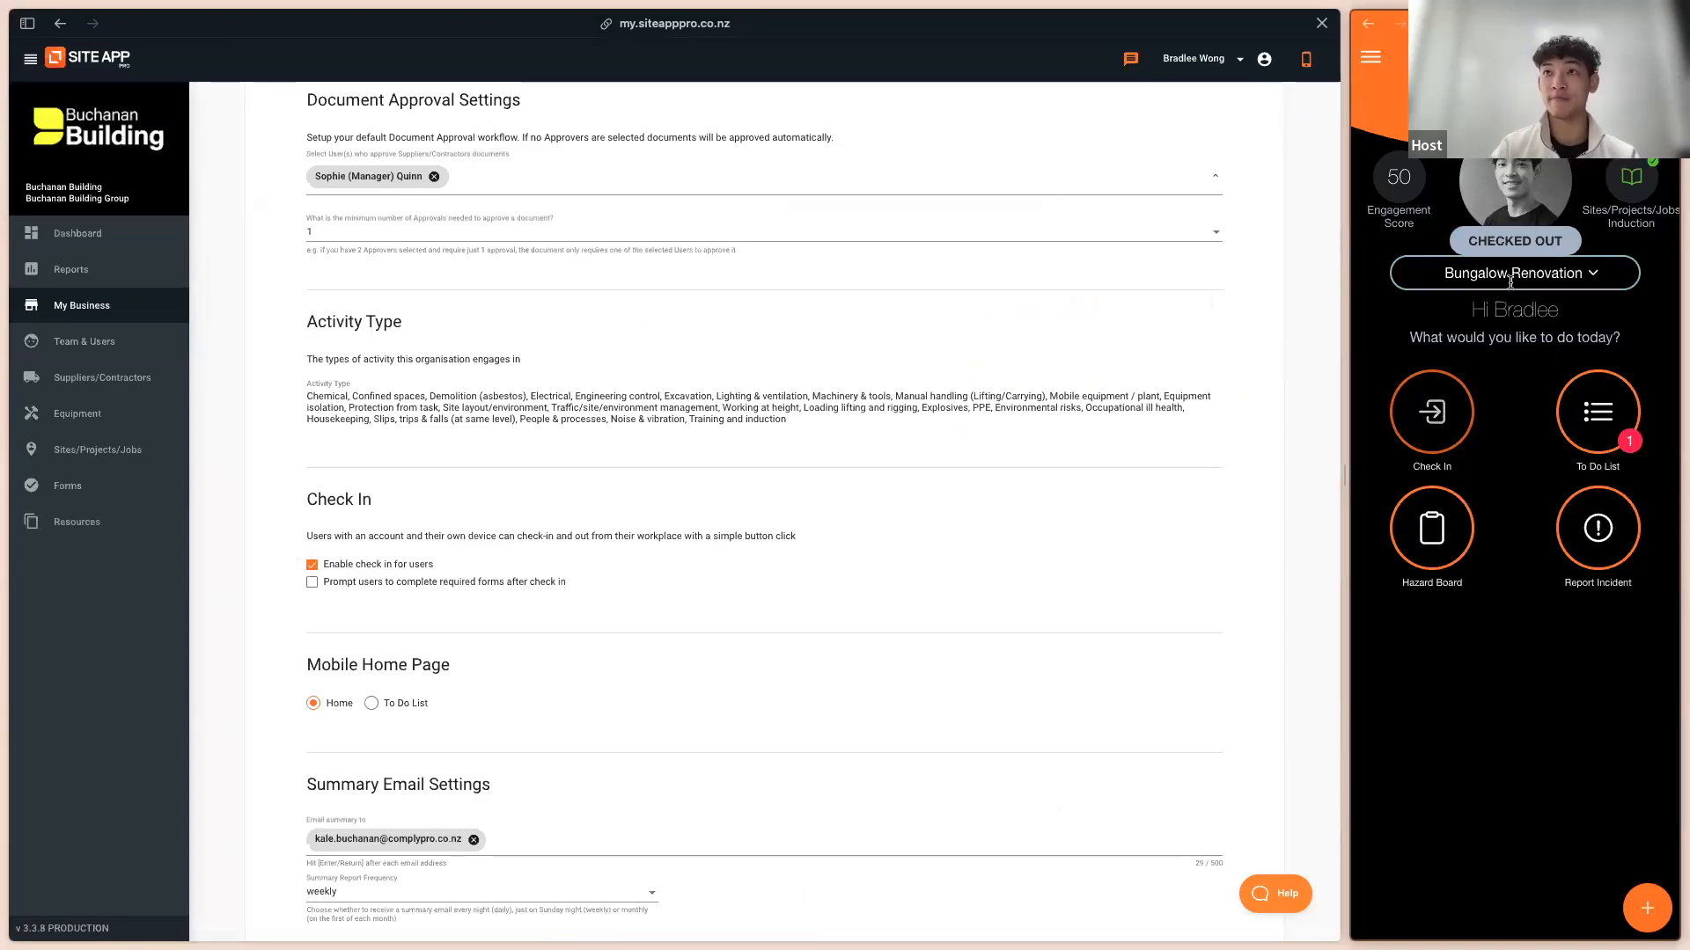
Step: View the 28 May Personal Pre-Start in the mobile saved forms, and look through the date range filter options without changing them
click(1369, 62)
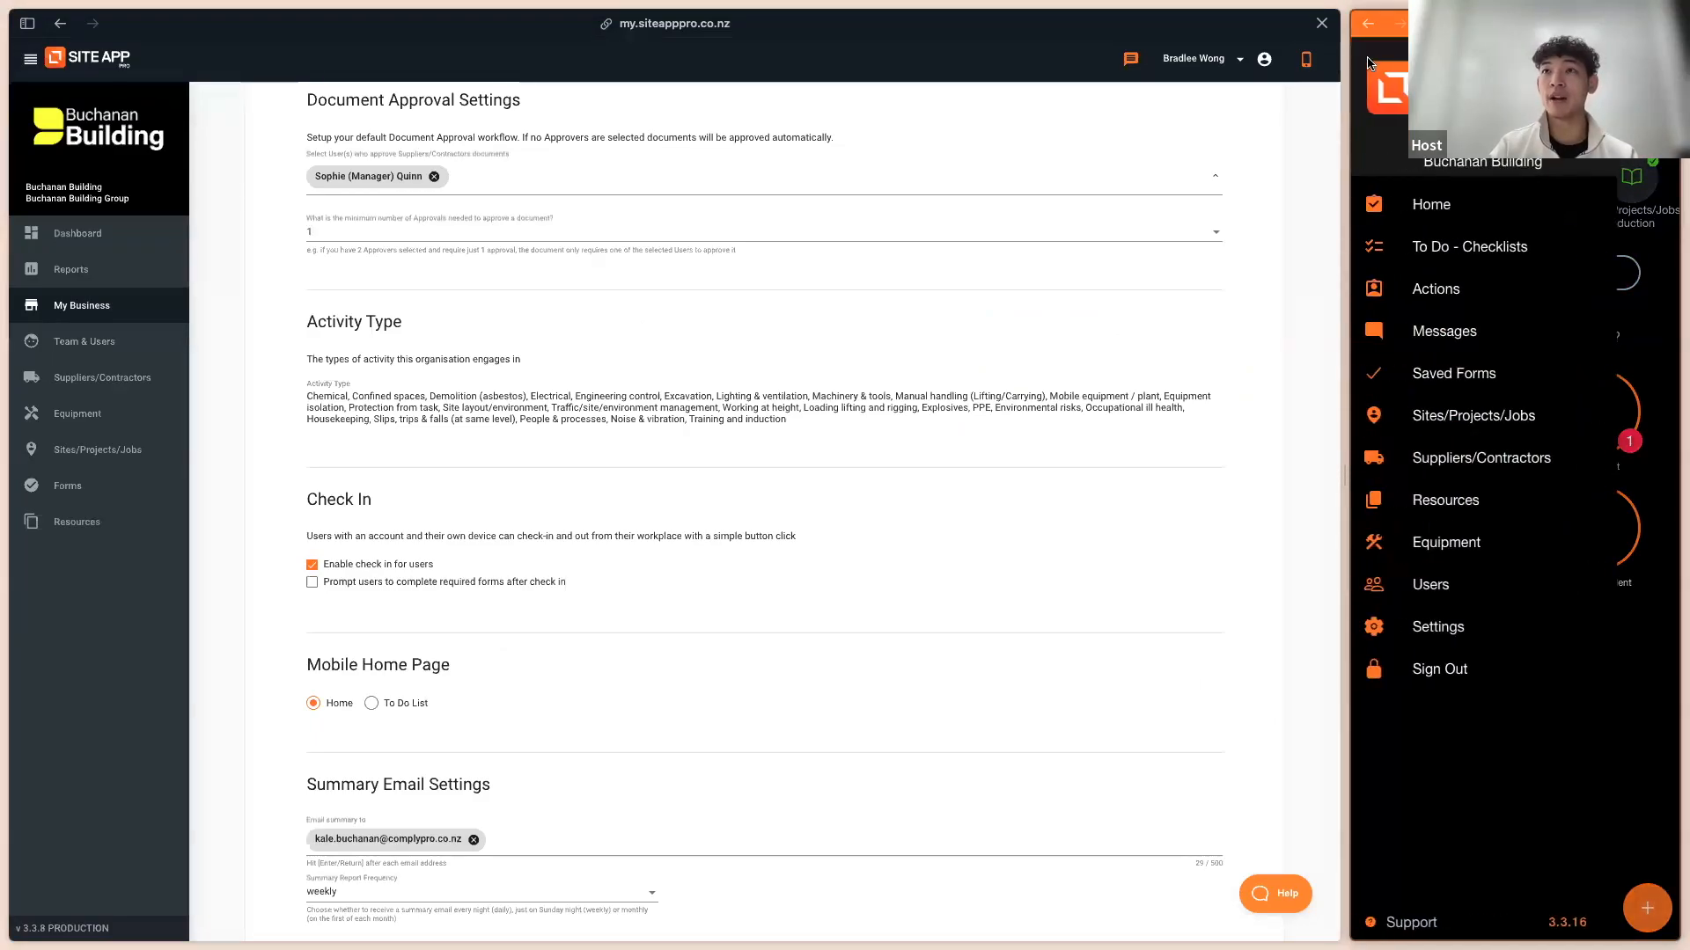
click(1469, 384)
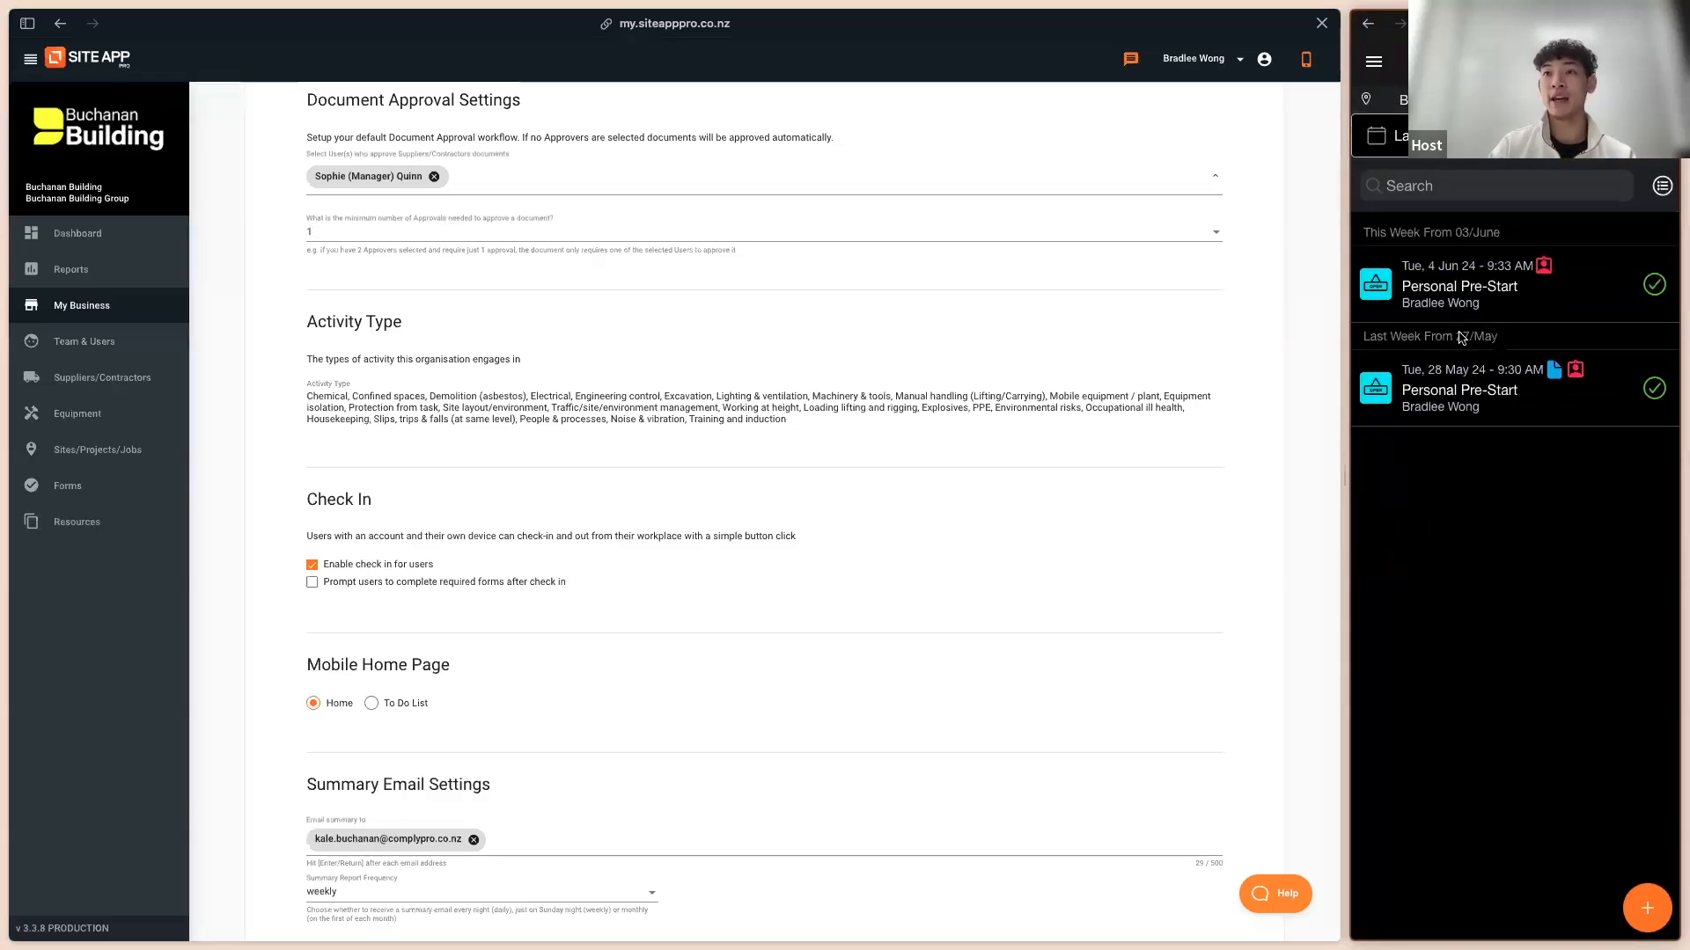
click(1455, 387)
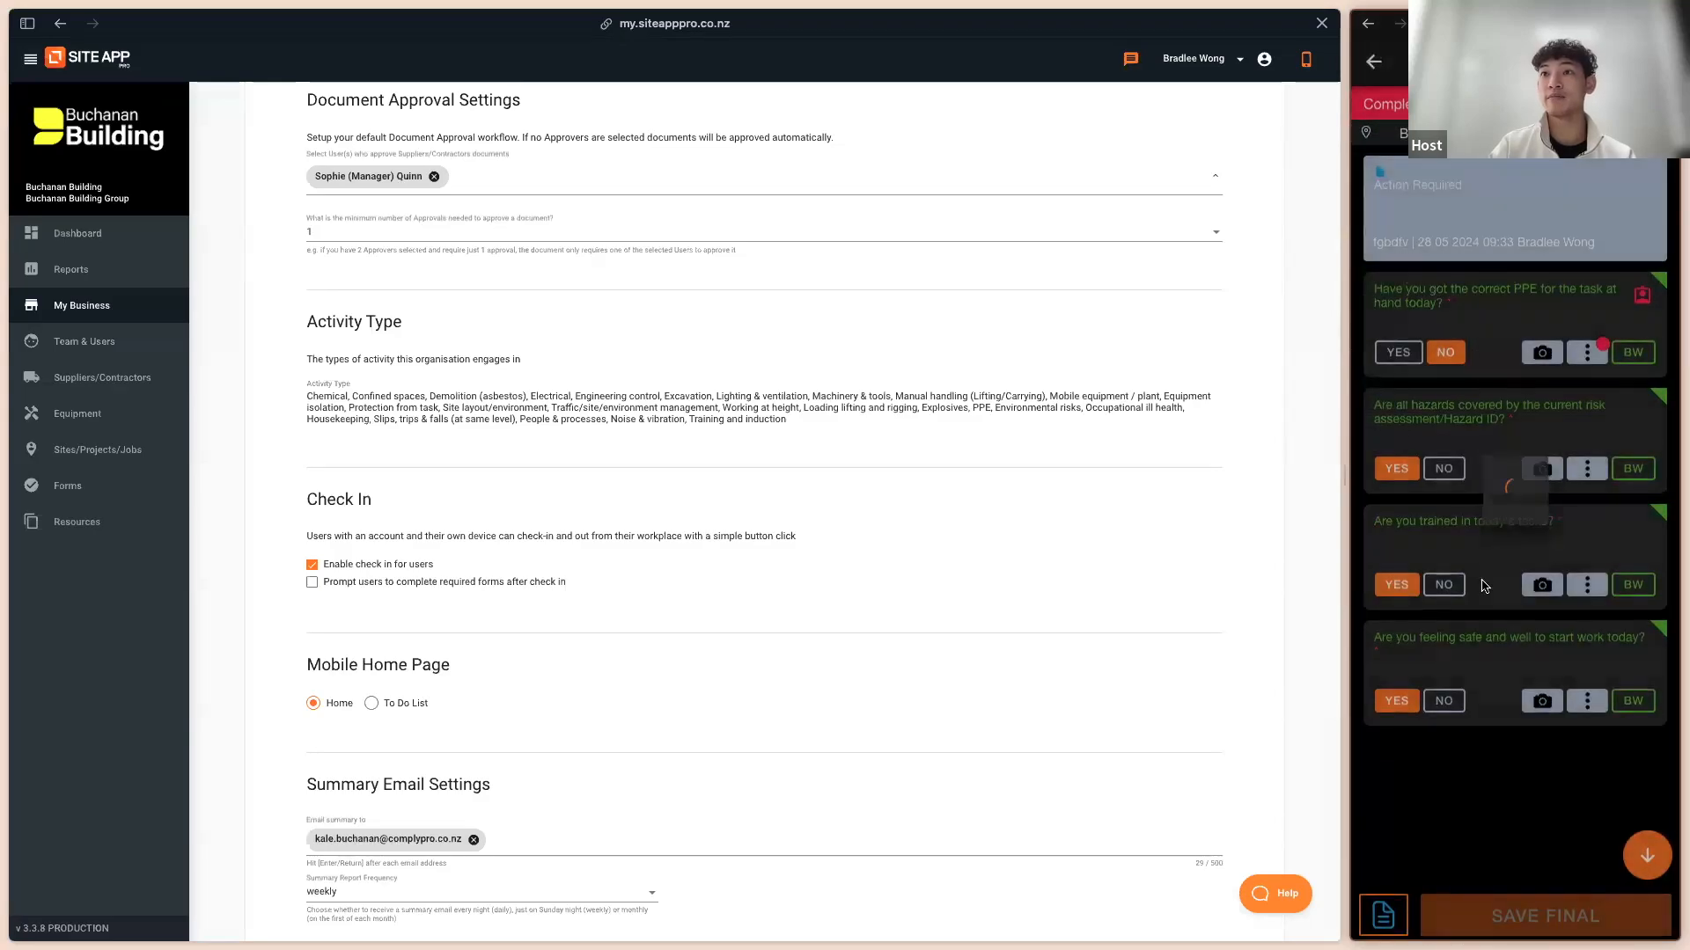
click(1374, 61)
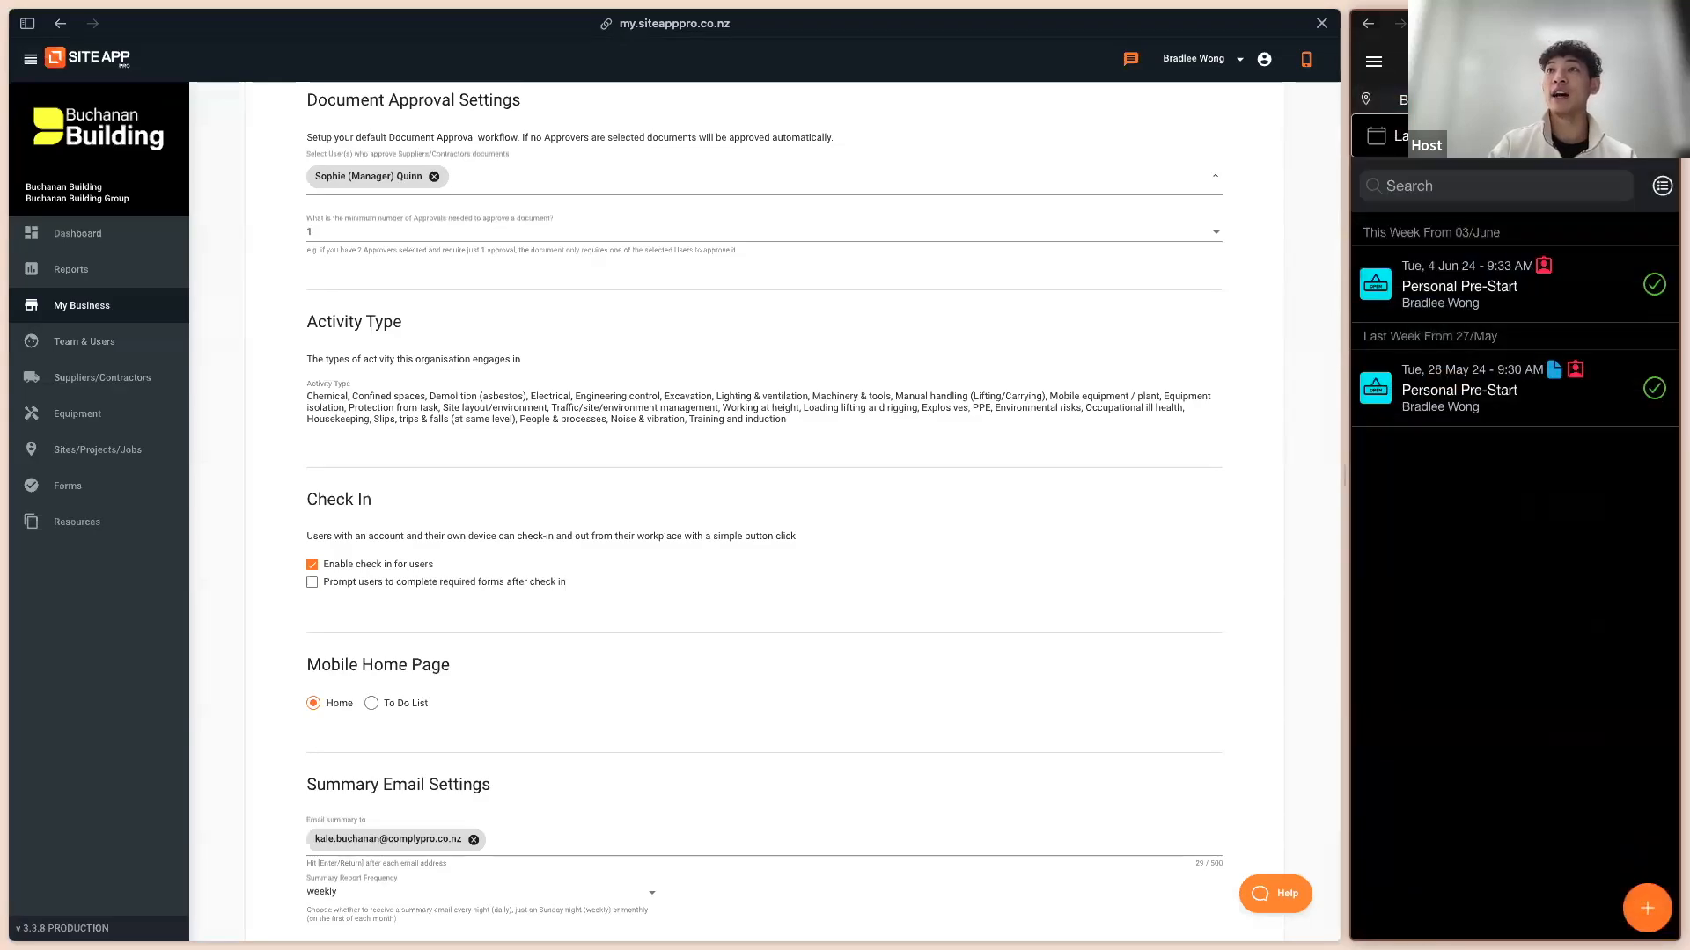
click(1658, 62)
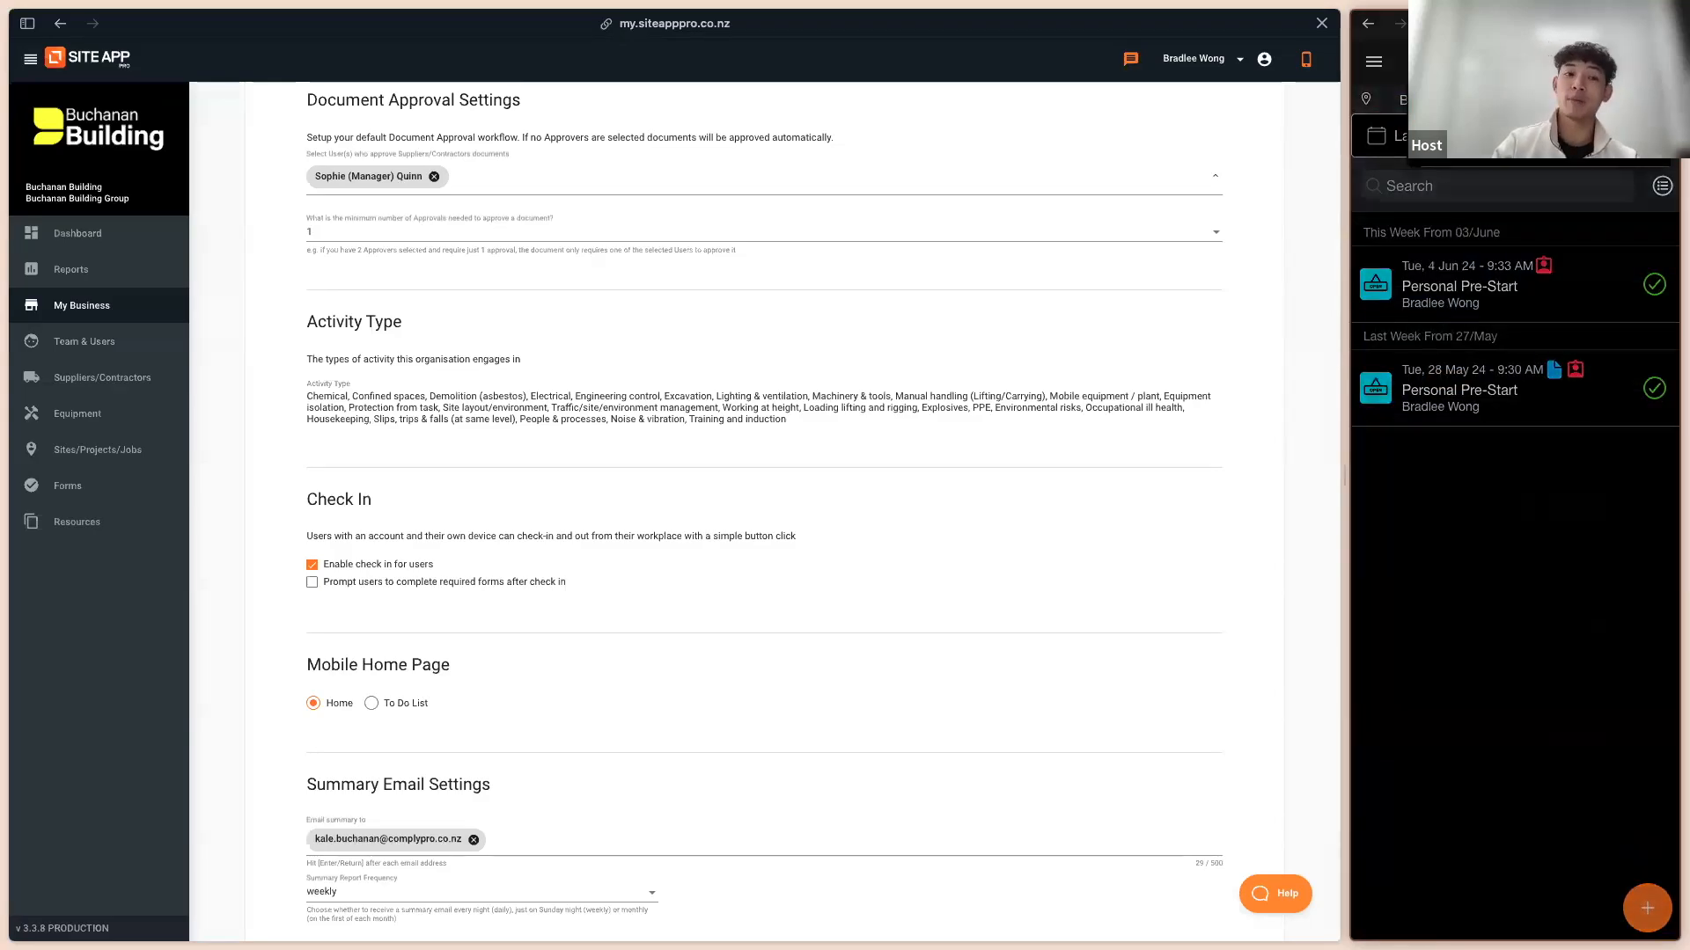
click(1658, 62)
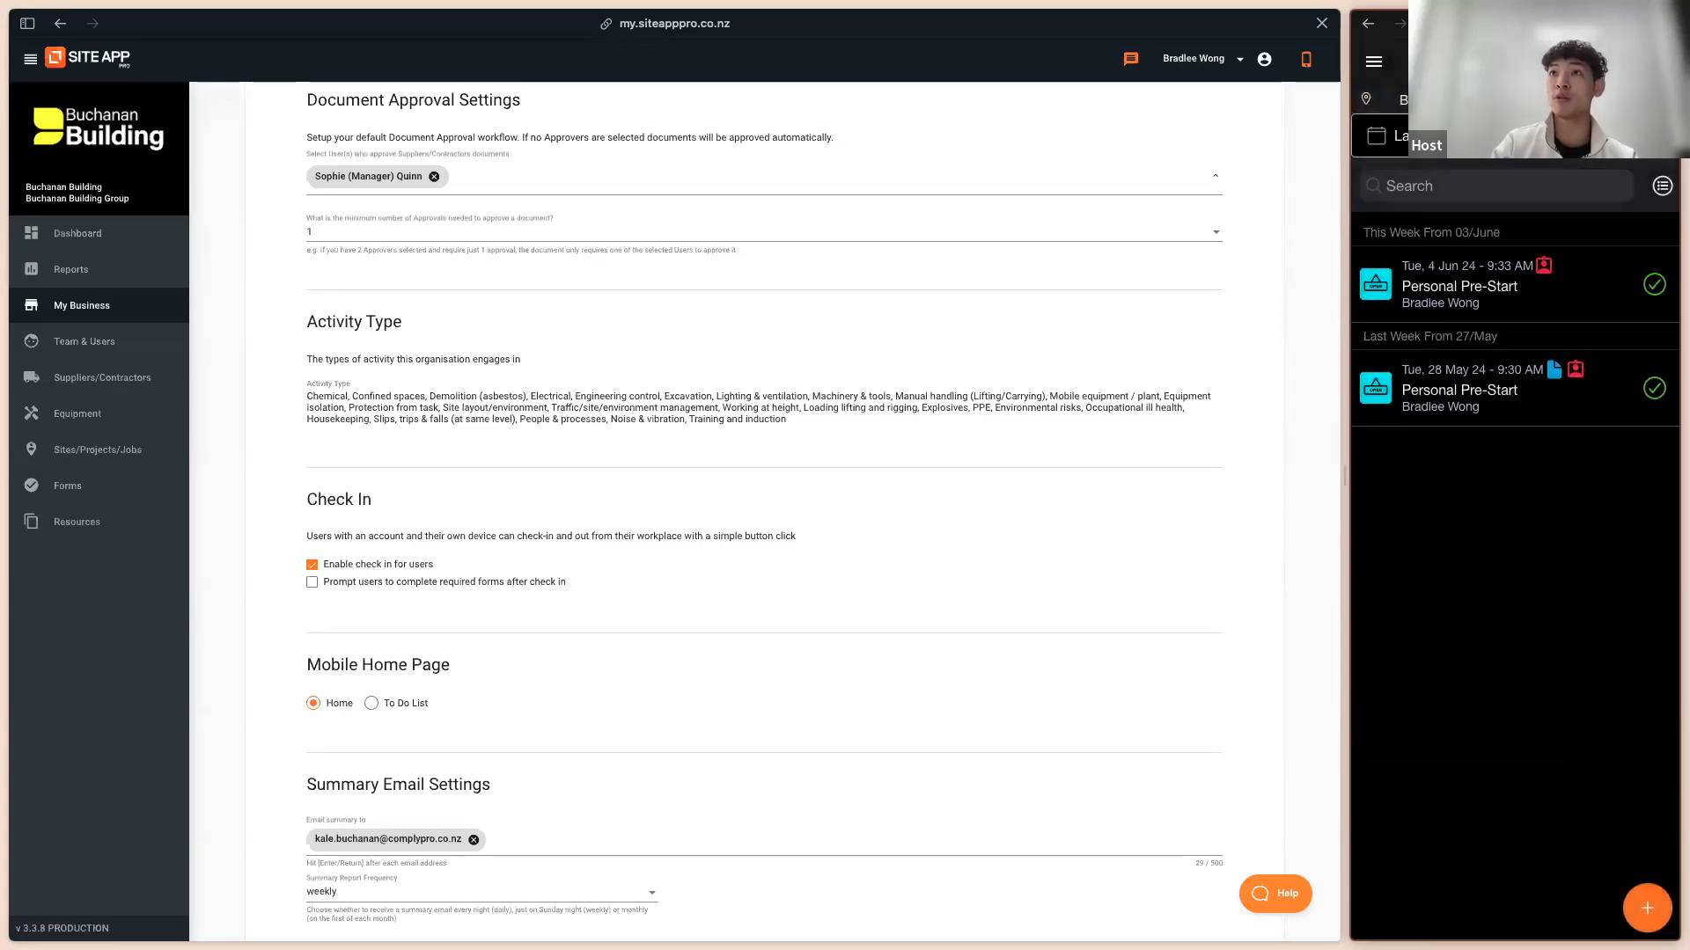
click(1386, 135)
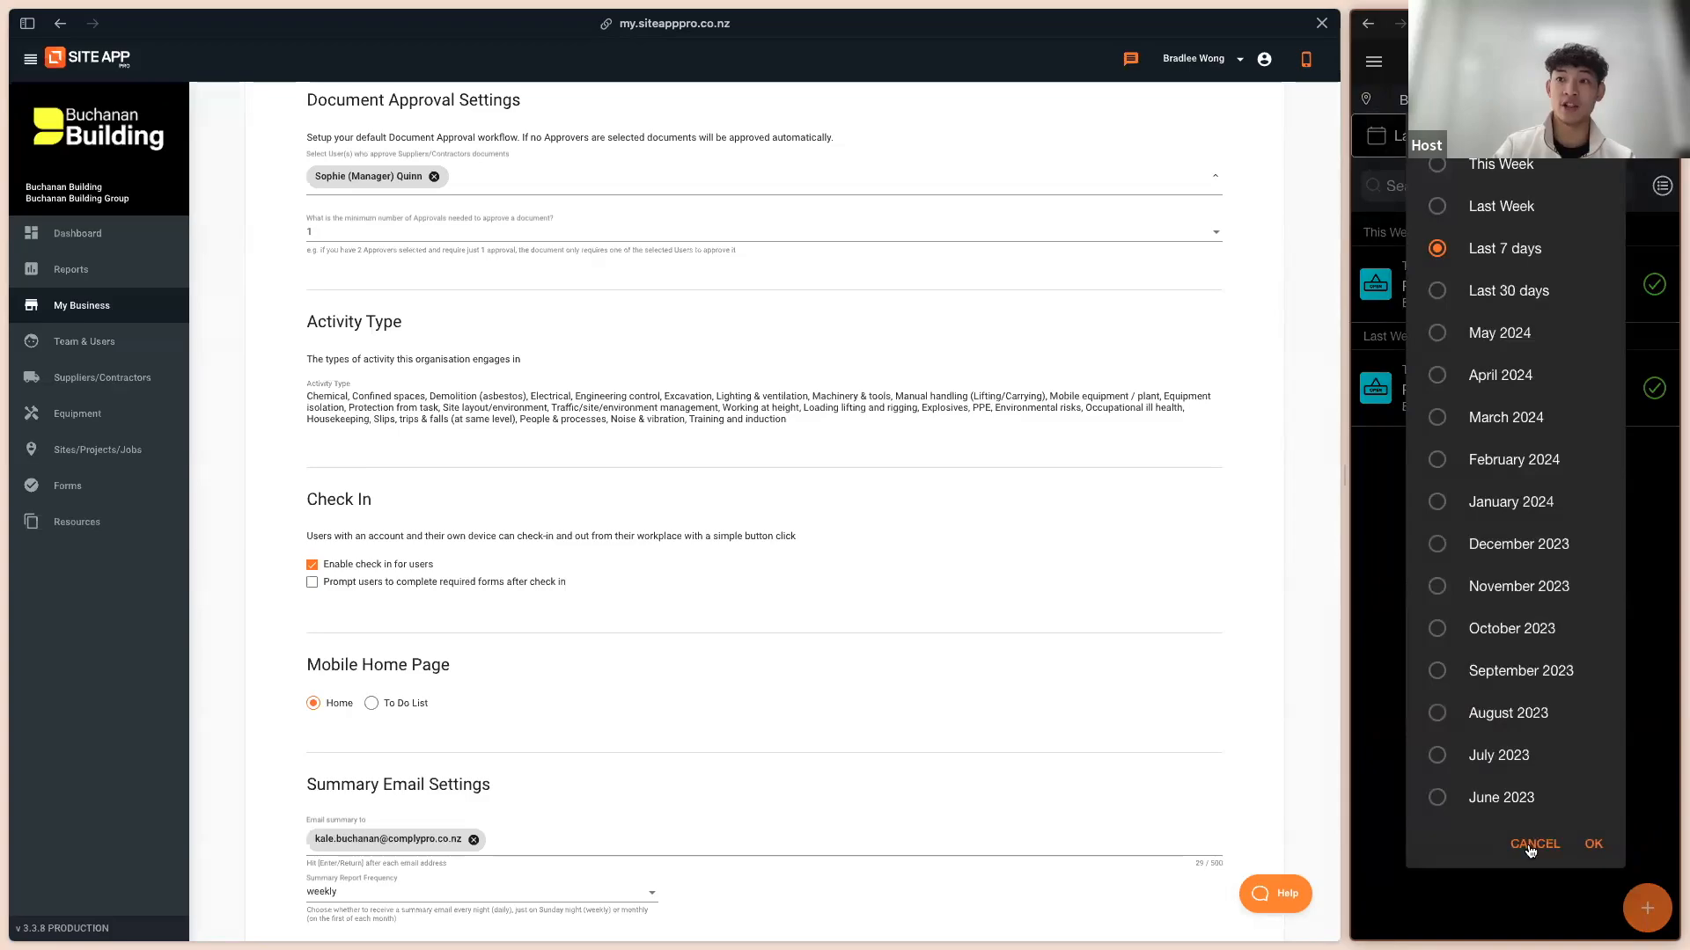
click(1529, 848)
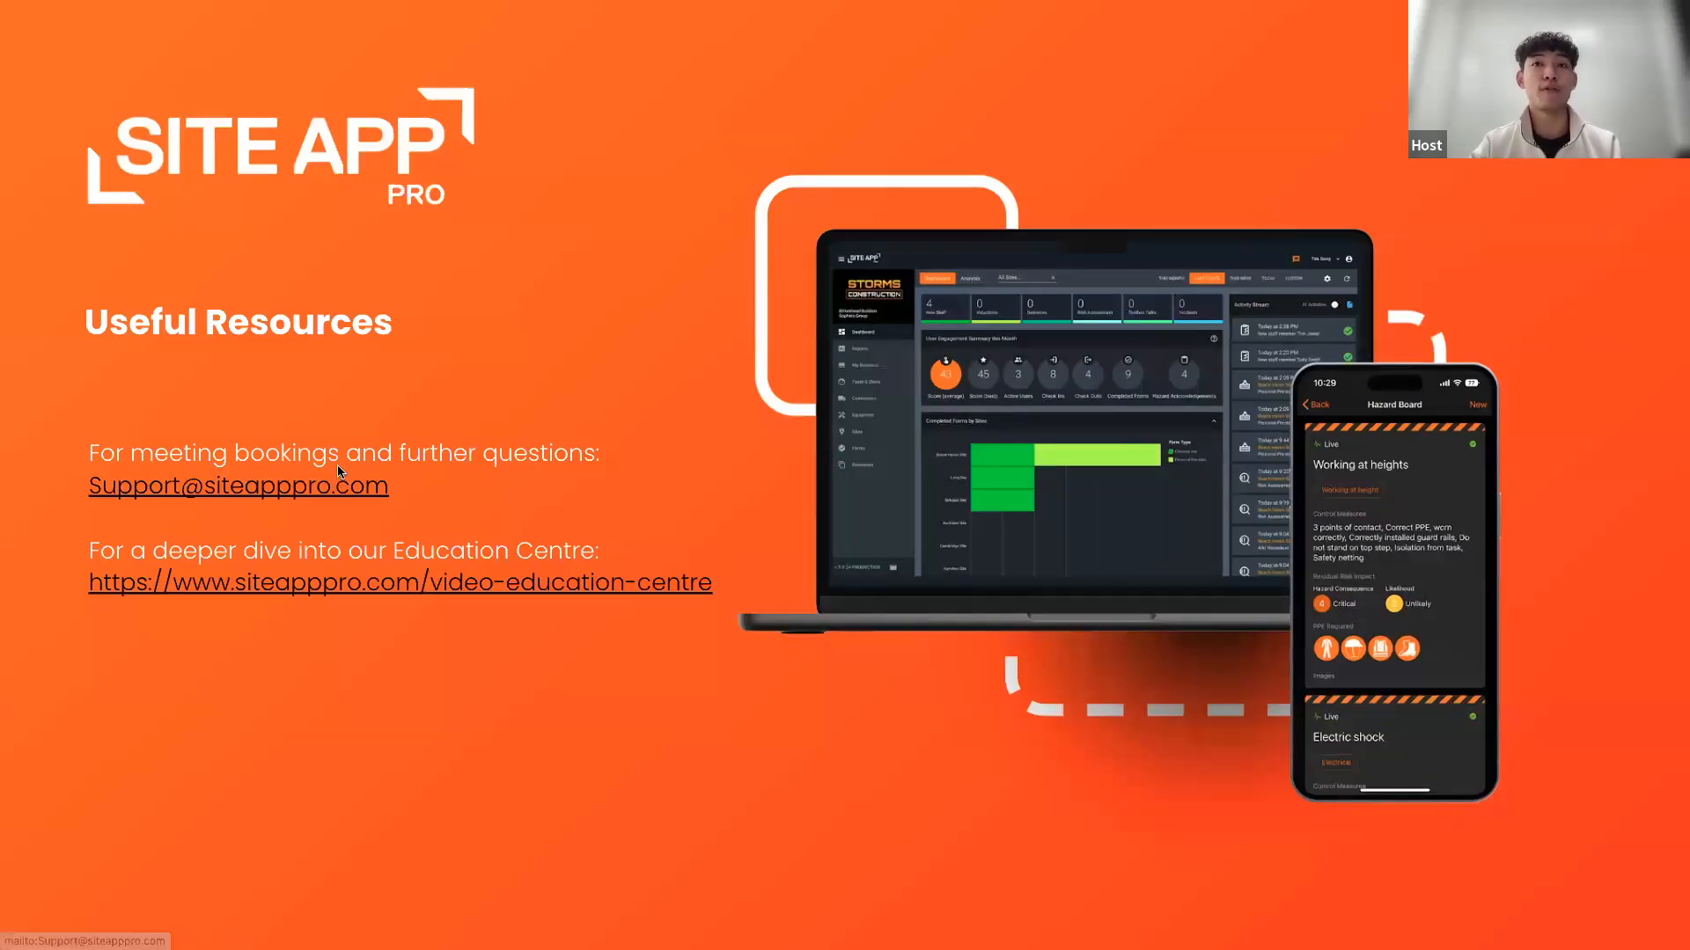
Step: Switch from the slides to the Site App Pro dashboard, view the help widget's question form, and return to the slides
key(ctrl+Left)
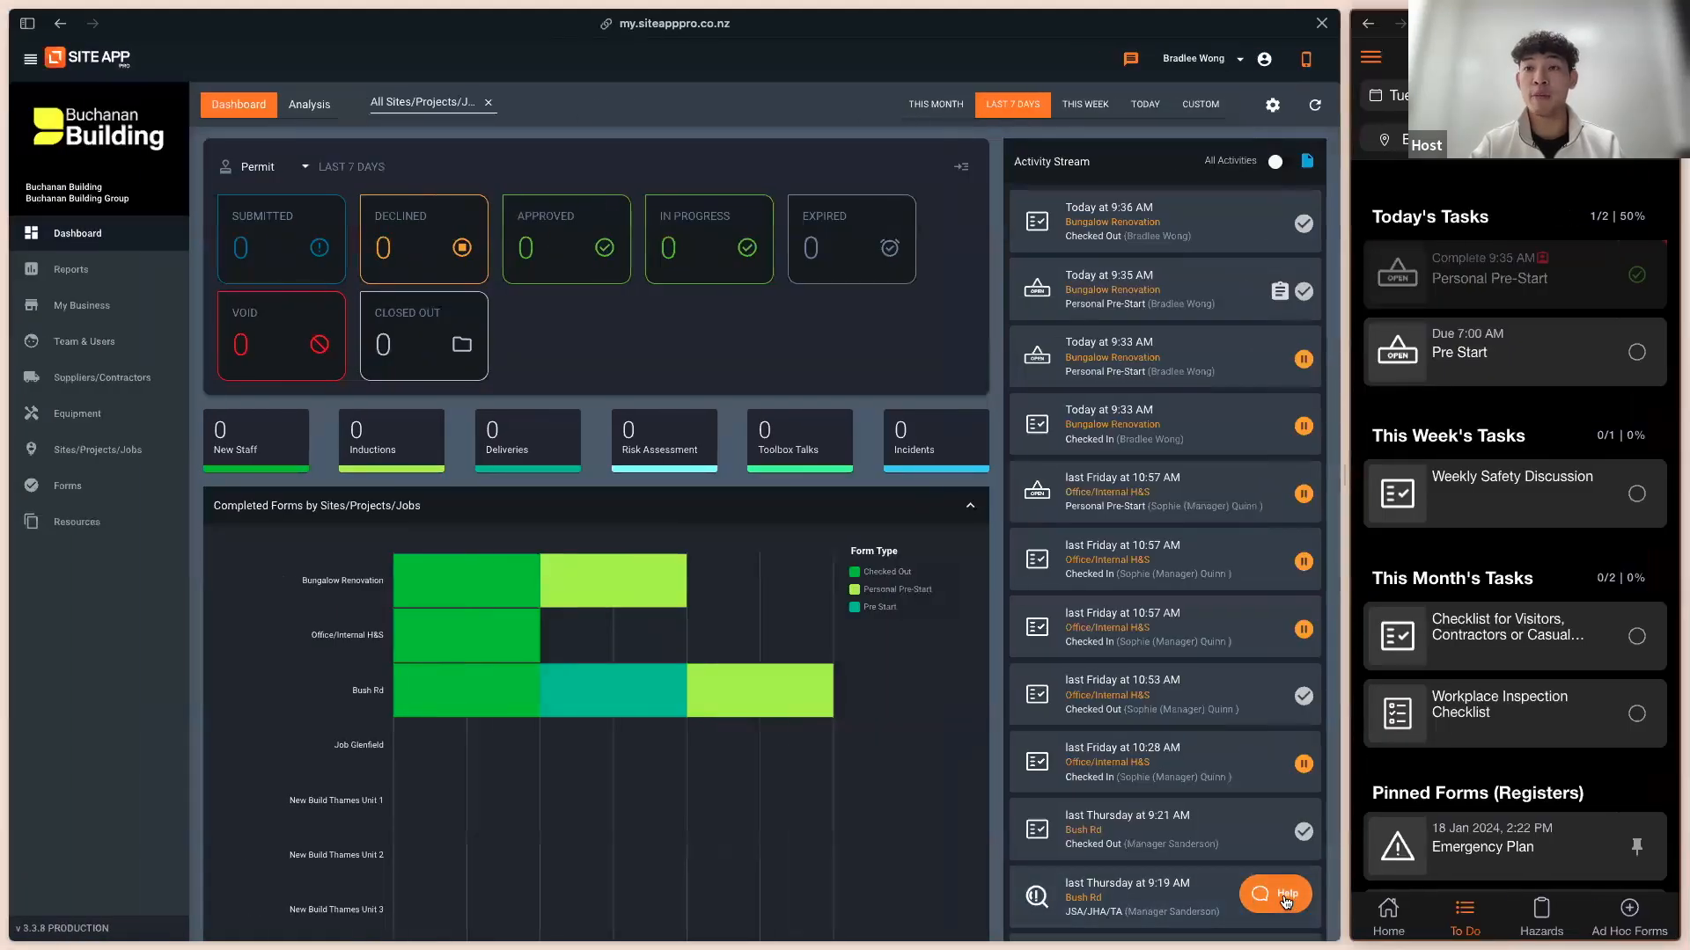
click(1275, 893)
click(1221, 422)
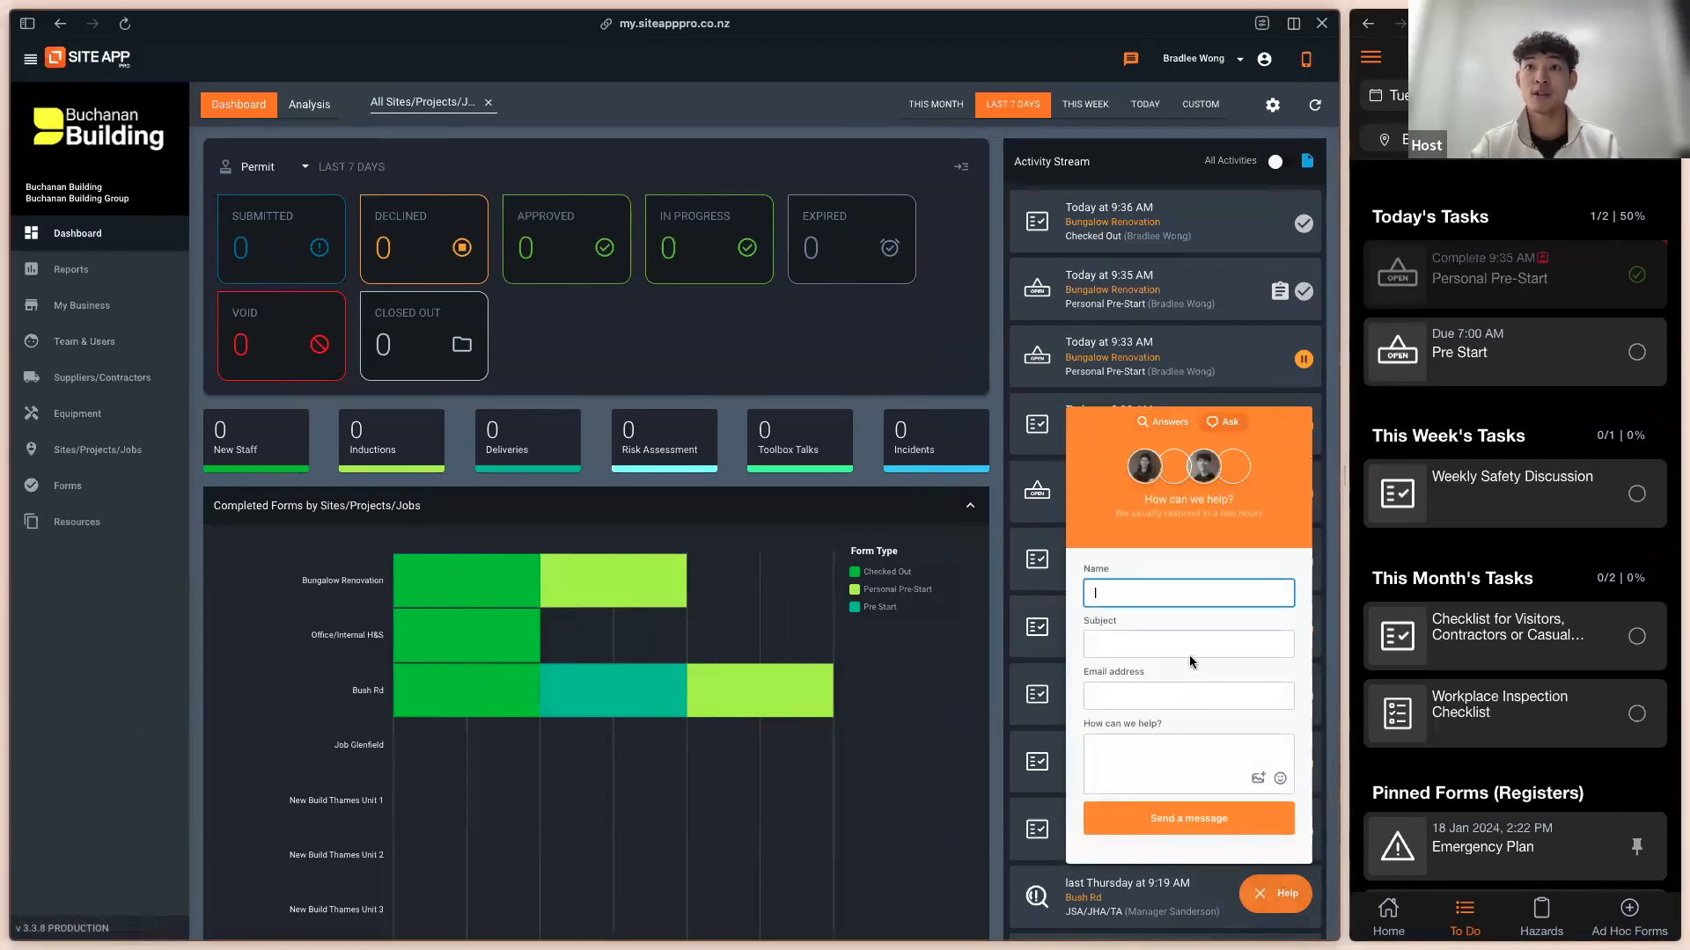
key(ctrl+Right)
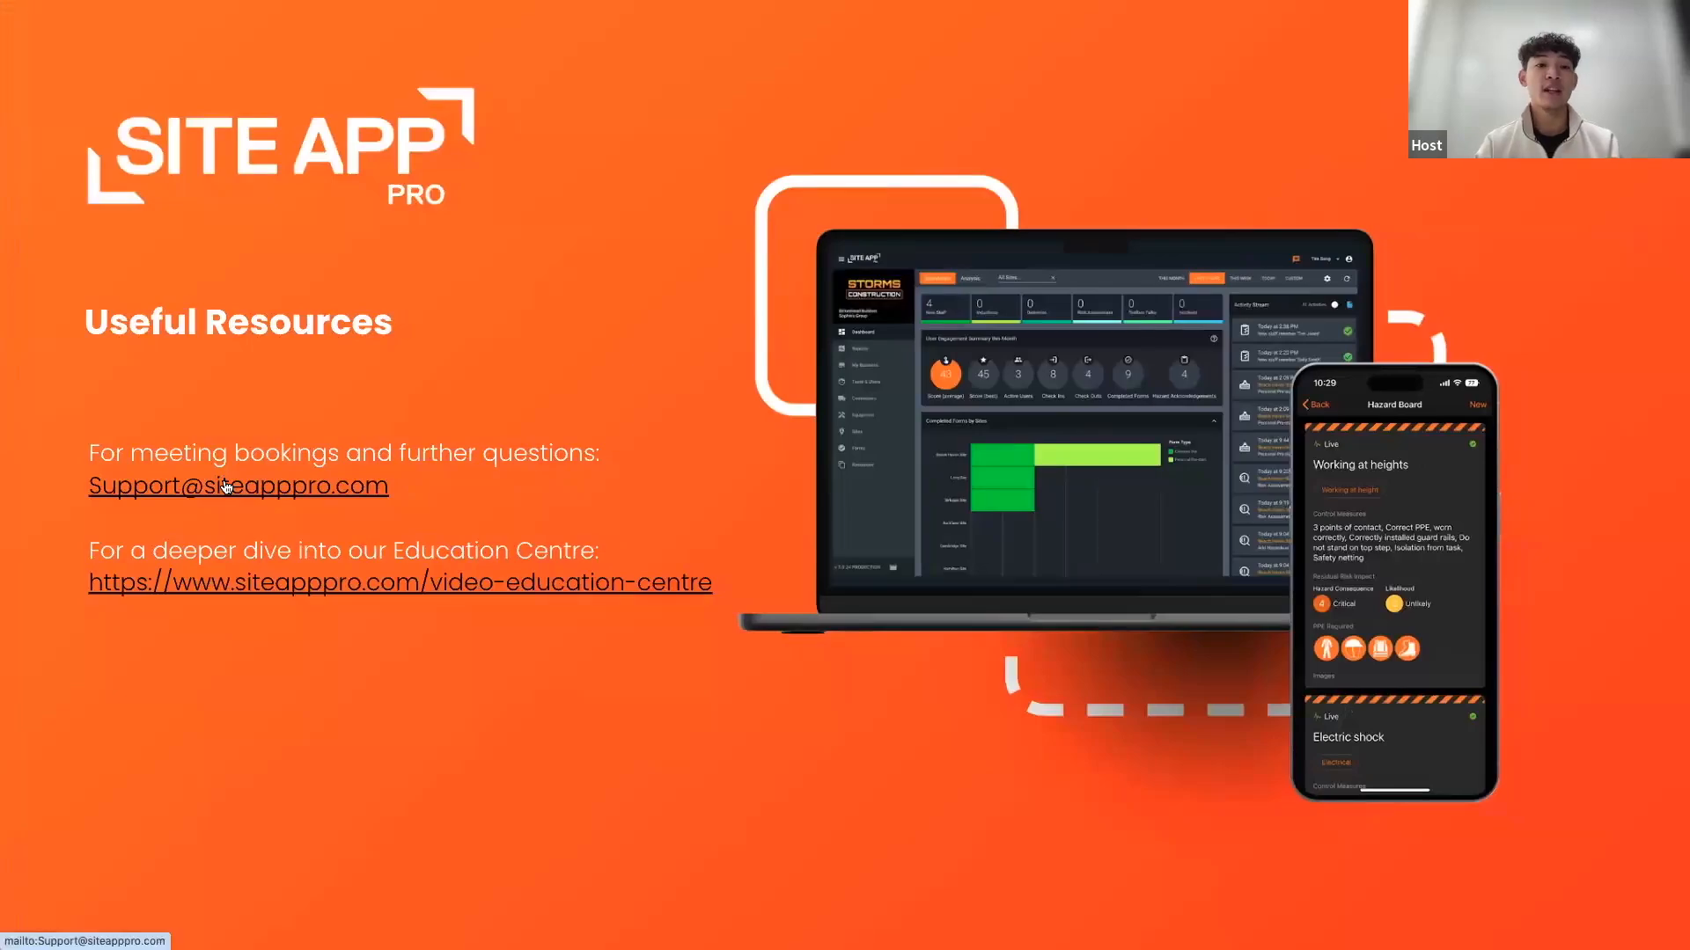